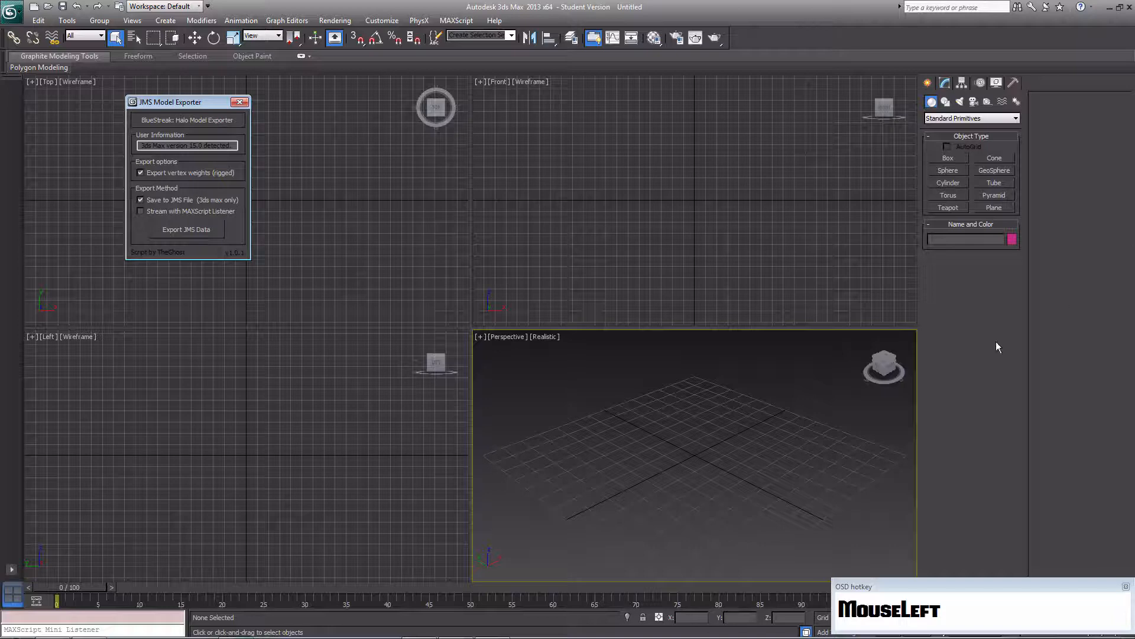
Enlarge the Perspective viewport so it takes up most of the four-view layout
left_click_drag(471, 328, 268, 268)
middle_click_drag(459, 342, 443, 328)
scroll(441, 326, "down", 2)
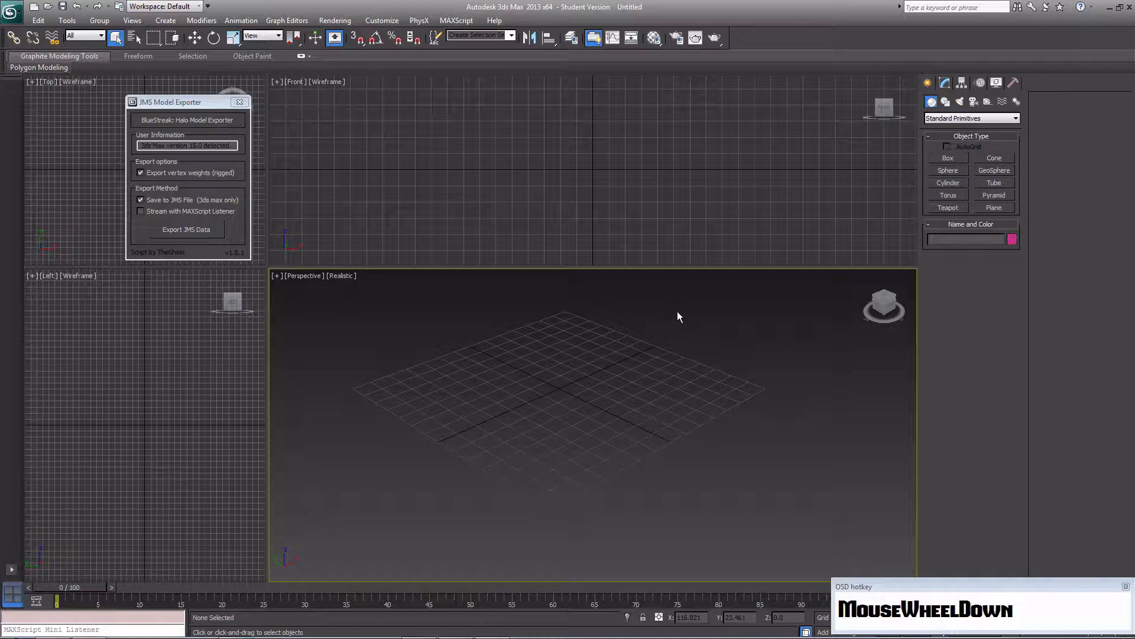
middle_click_drag(605, 397, 614, 437)
scroll(615, 436, "down", 2)
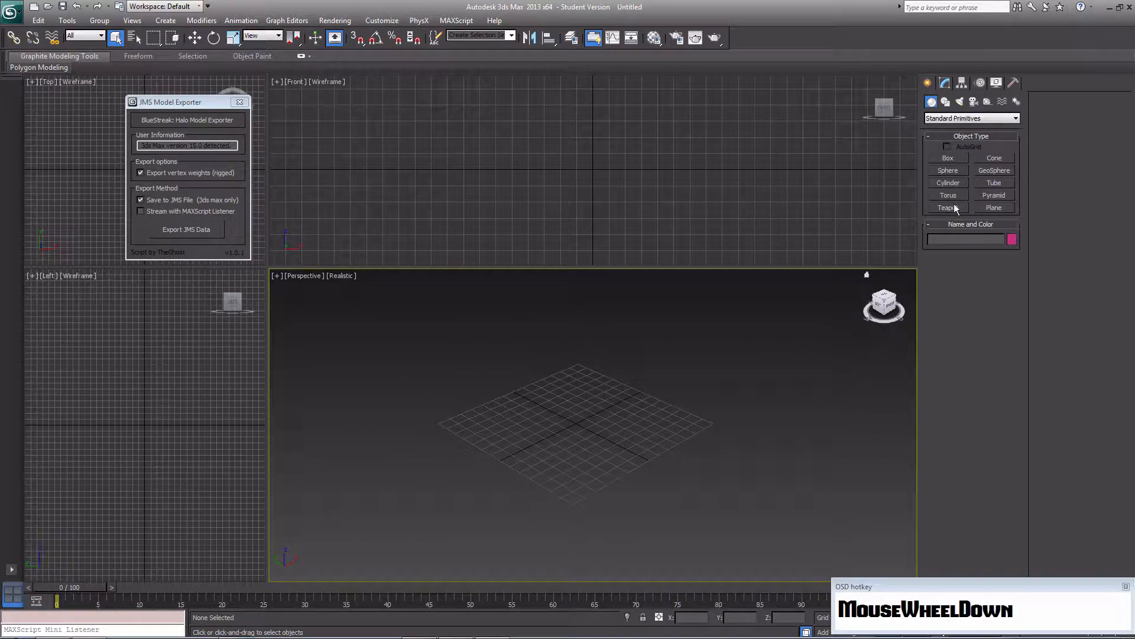
Create a box about 156 units long and 73 units high in the Perspective view
left_click(957, 160)
left_click_drag(366, 401, 584, 441)
left_click(563, 342)
middle_click_drag(575, 398, 548, 421)
scroll(567, 437, "down", 3)
Convert the new box to an Editable Mesh
right_click(549, 421)
right_click(571, 434)
mouse_move(642, 546)
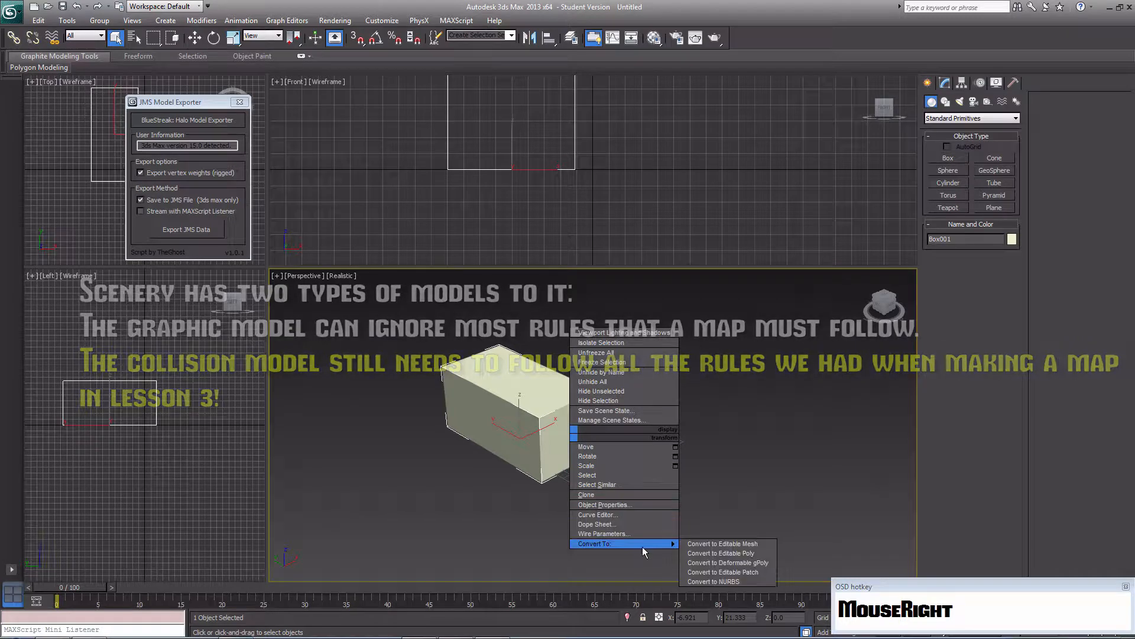
left_click(721, 544)
Select all polygons of the box and flip their normals to face inward
key("4")
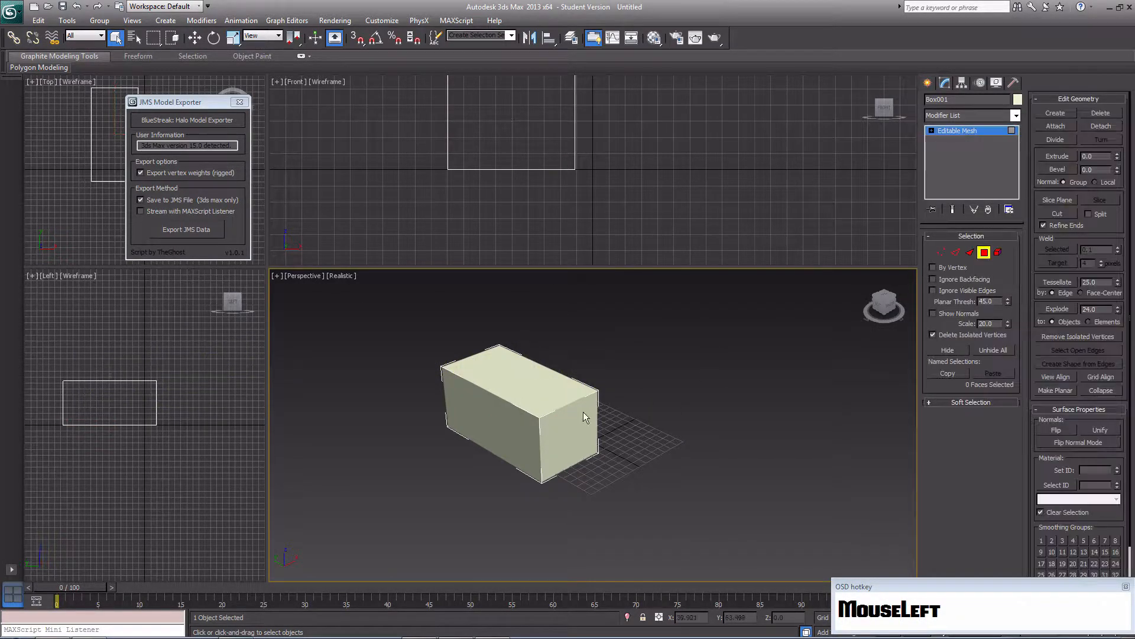
left_click(530, 429)
key("ctrl+a")
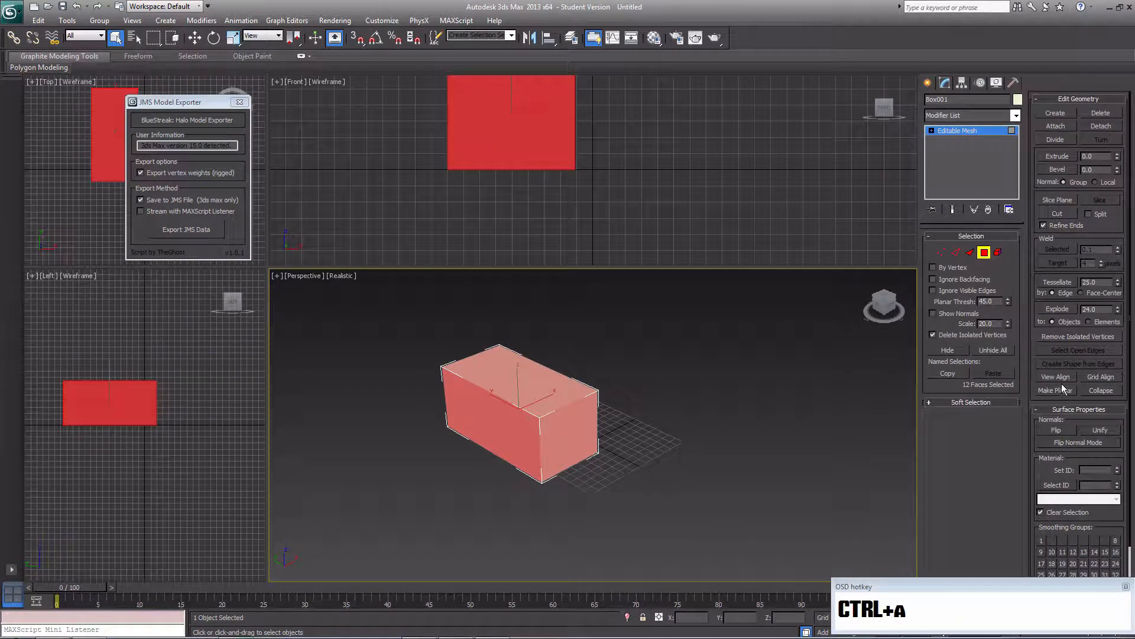
left_click(1064, 430)
Review the box's object properties, including Backface Cull, and inspect its interior
right_click(548, 418)
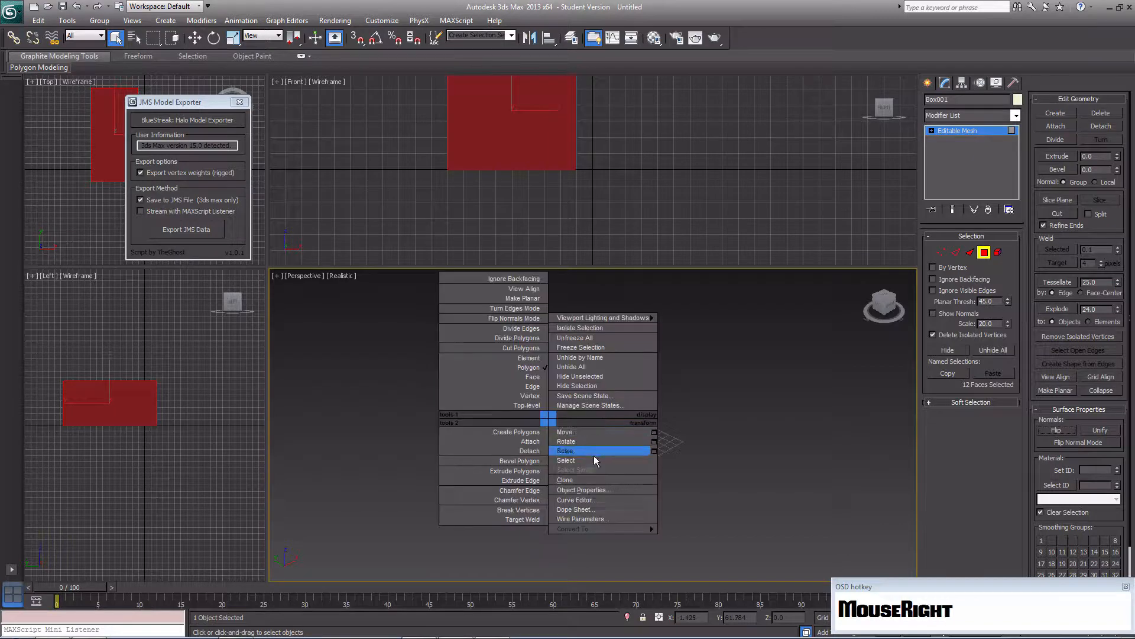
left_click(601, 489)
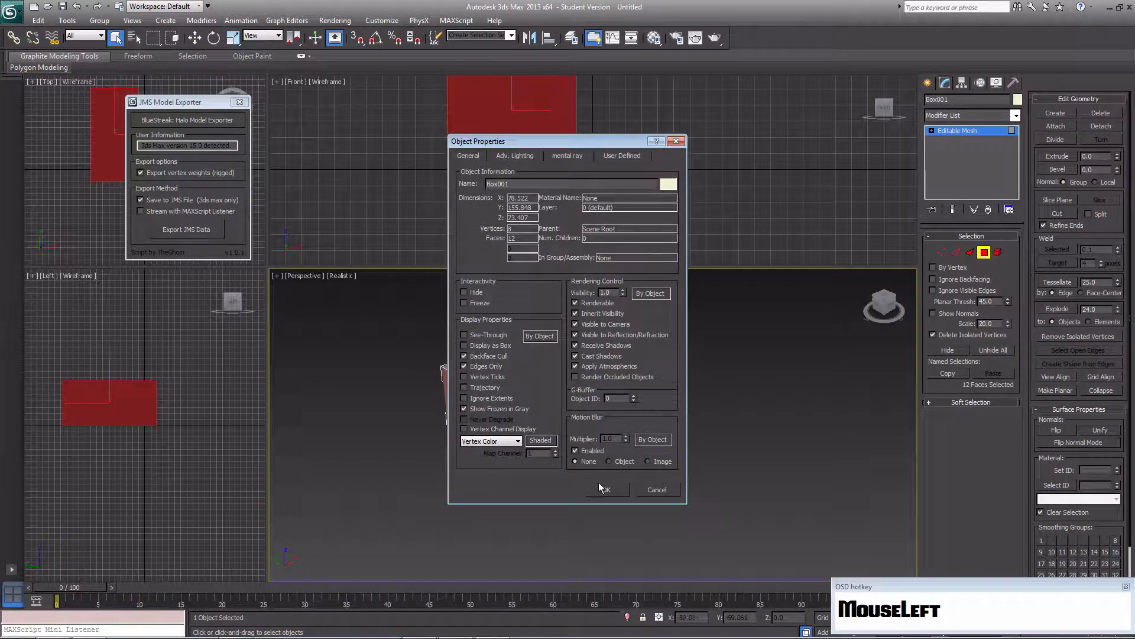
left_click(599, 489)
middle_click_drag(587, 465, 659, 448, "alt")
scroll(659, 448, "up", 3)
left_click(750, 410)
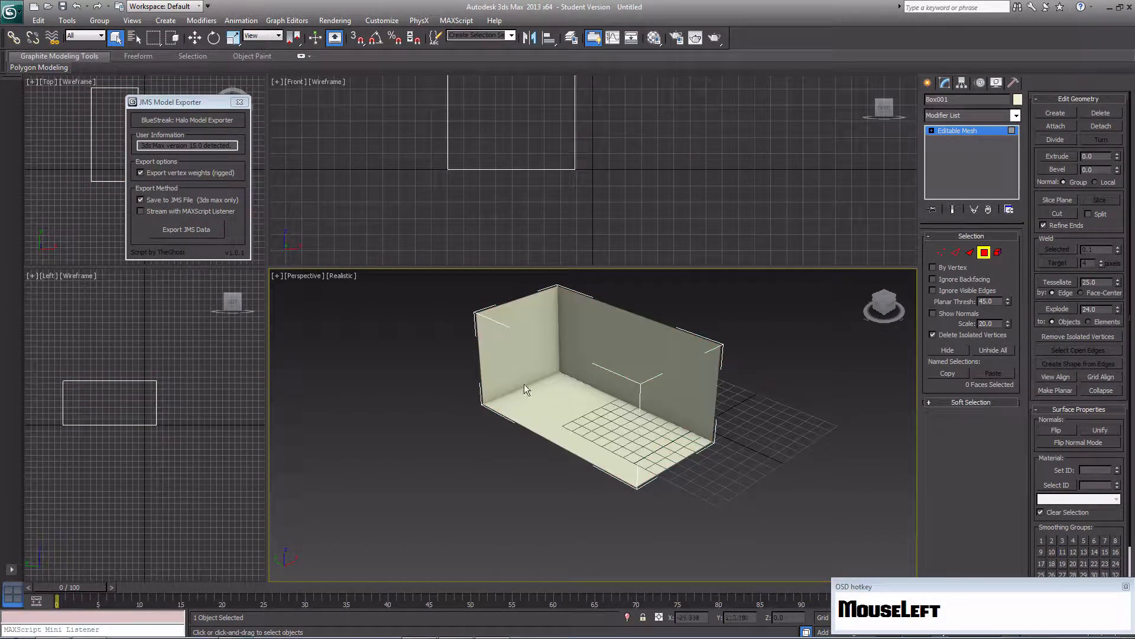
scroll(612, 378, "down", 3)
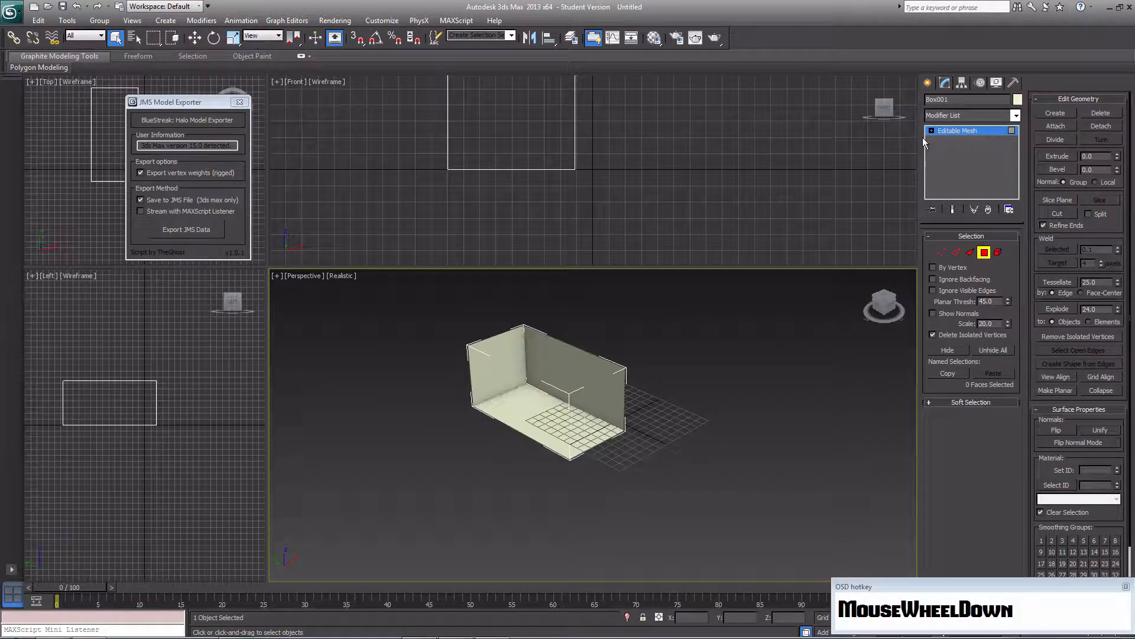
Create a second box beside the open one, about 91 long, 101 wide and 82 high
left_click(928, 83)
left_click(948, 158)
middle_click_drag(653, 441, 574, 424)
left_click_drag(573, 424, 680, 437)
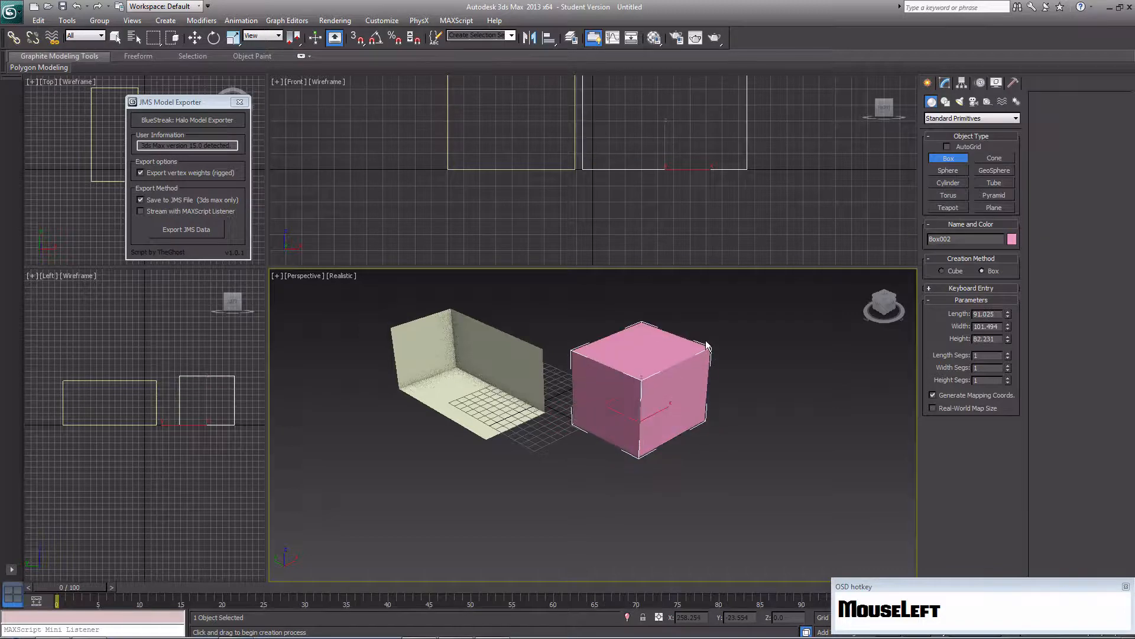
left_click(722, 421)
middle_click_drag(723, 421, 733, 450)
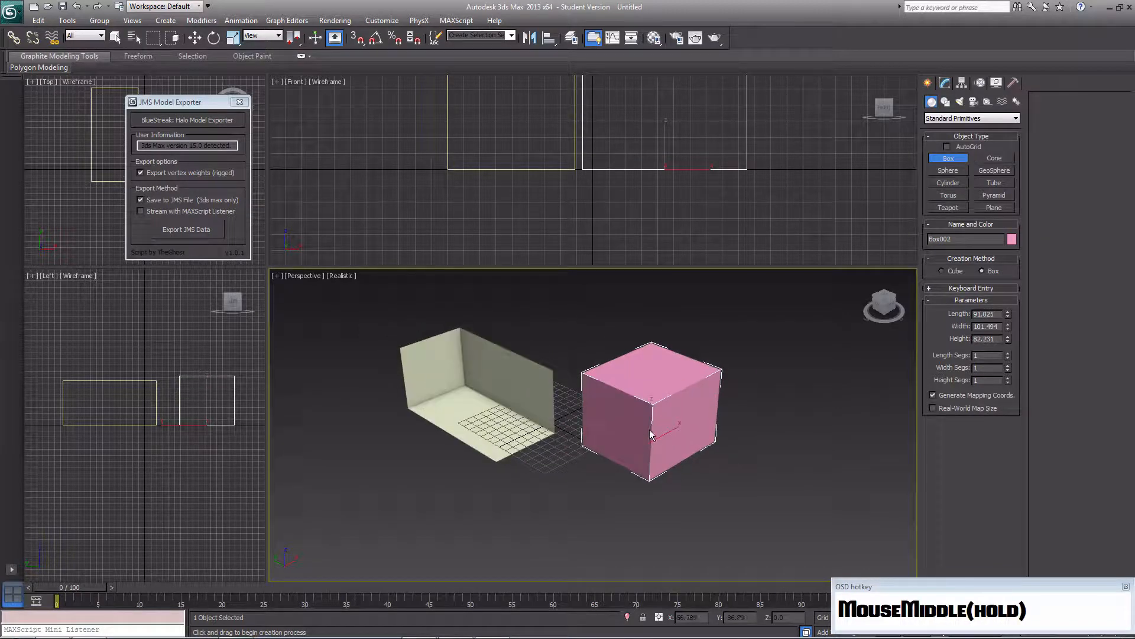
Move the pink box inside the open box and scale it uniformly to about 29 percent
key("w")
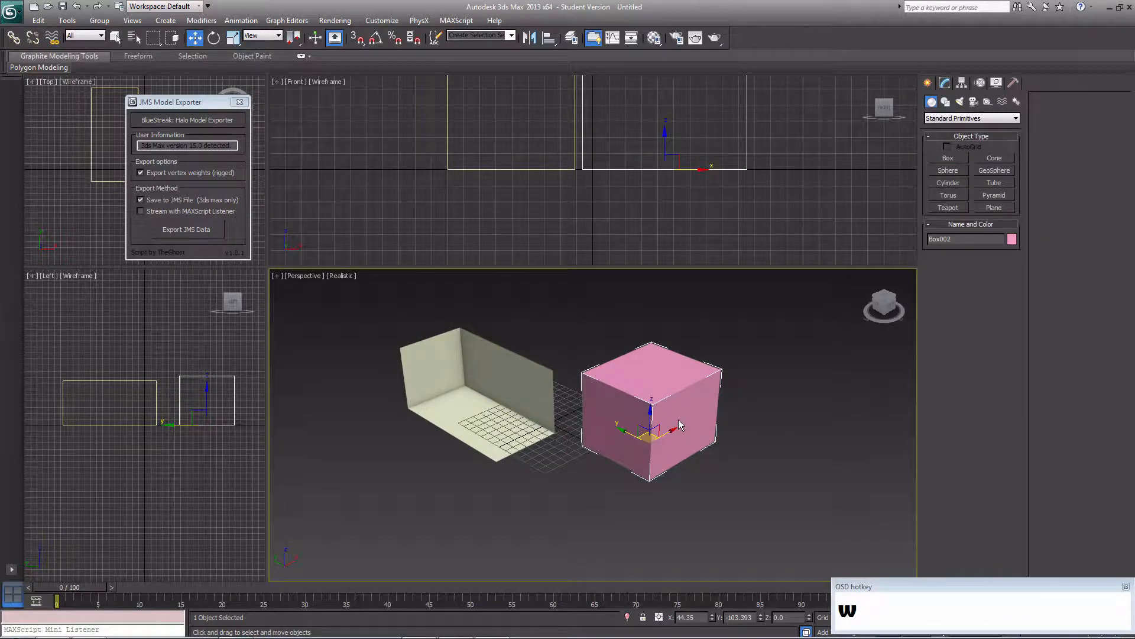
left_click_drag(639, 439, 509, 417)
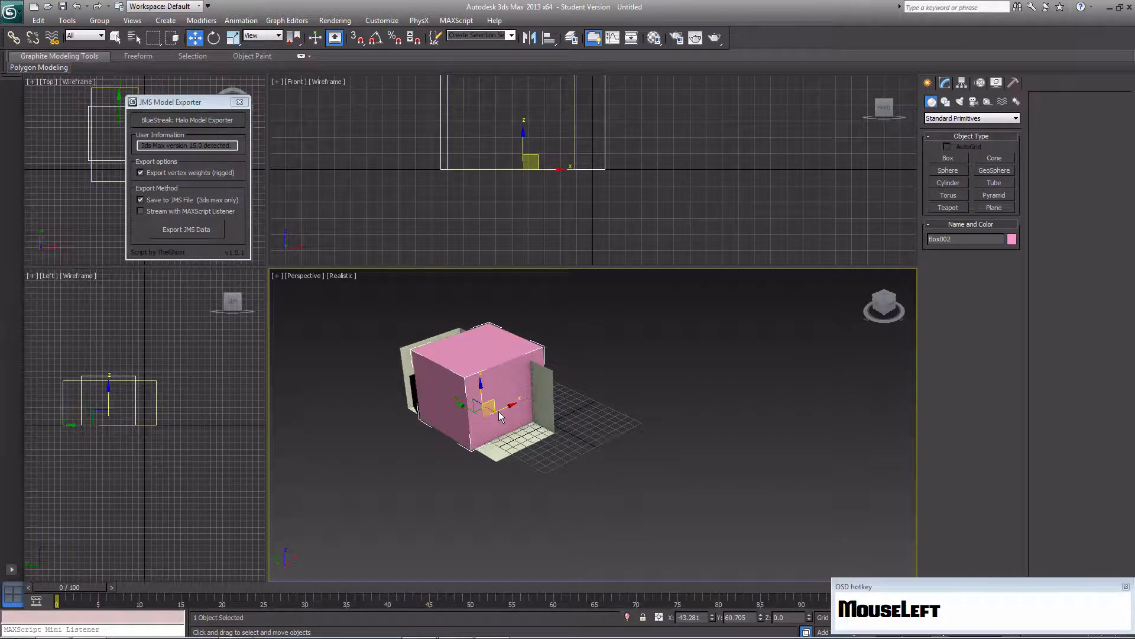
key("e")
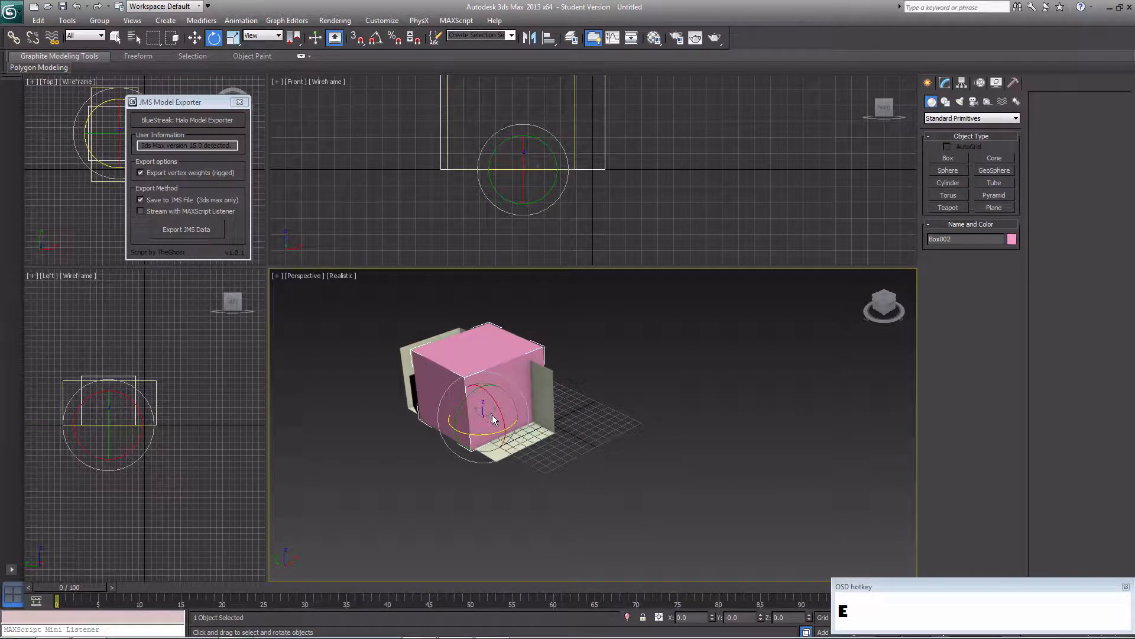
key("r")
left_click_drag(483, 418, 583, 559)
middle_click_drag(537, 455, 691, 558)
scroll(591, 428, "up", 3)
scroll(590, 428, "up", 4)
middle_click_drag(592, 492, 557, 398, "alt")
scroll(542, 463, "up", 5)
scroll(633, 474, "down", 3)
scroll(509, 382, "down", 3)
middle_click_drag(484, 370, 444, 360)
scroll(565, 405, "up", 3)
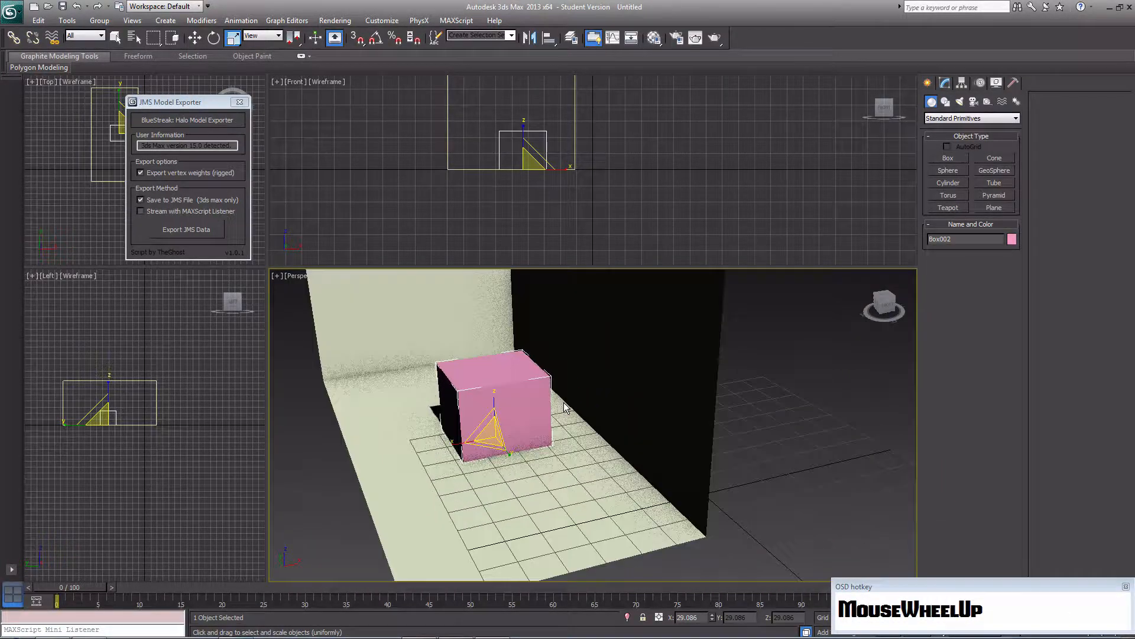
Delete the open box surrounding the small pink box
left_click(611, 389)
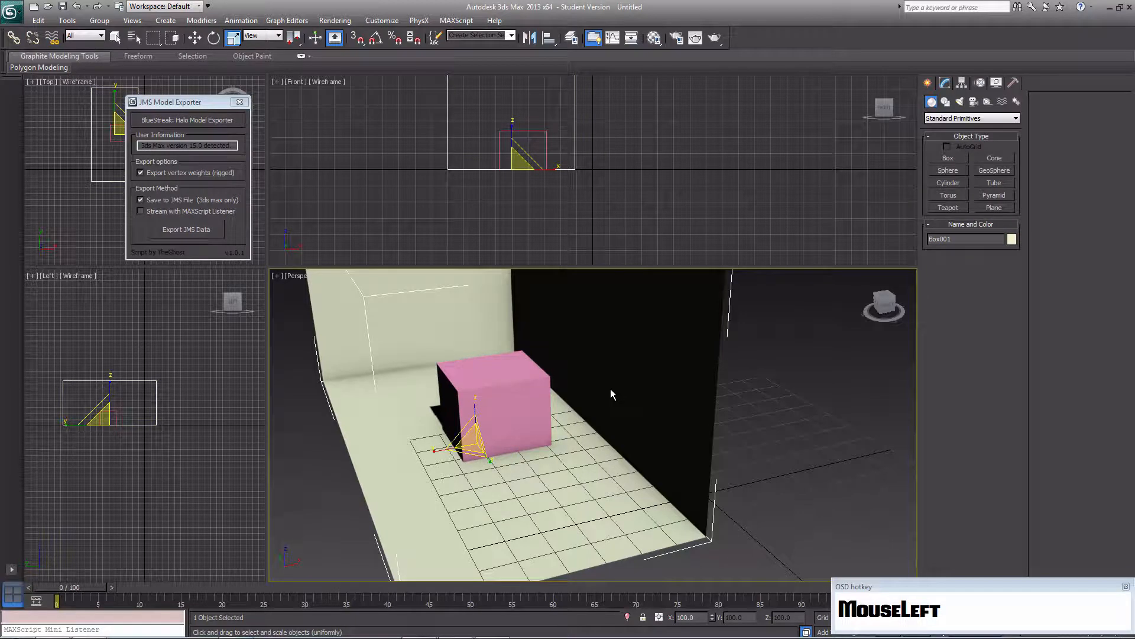
key("Delete")
middle_click_drag(532, 360, 628, 413)
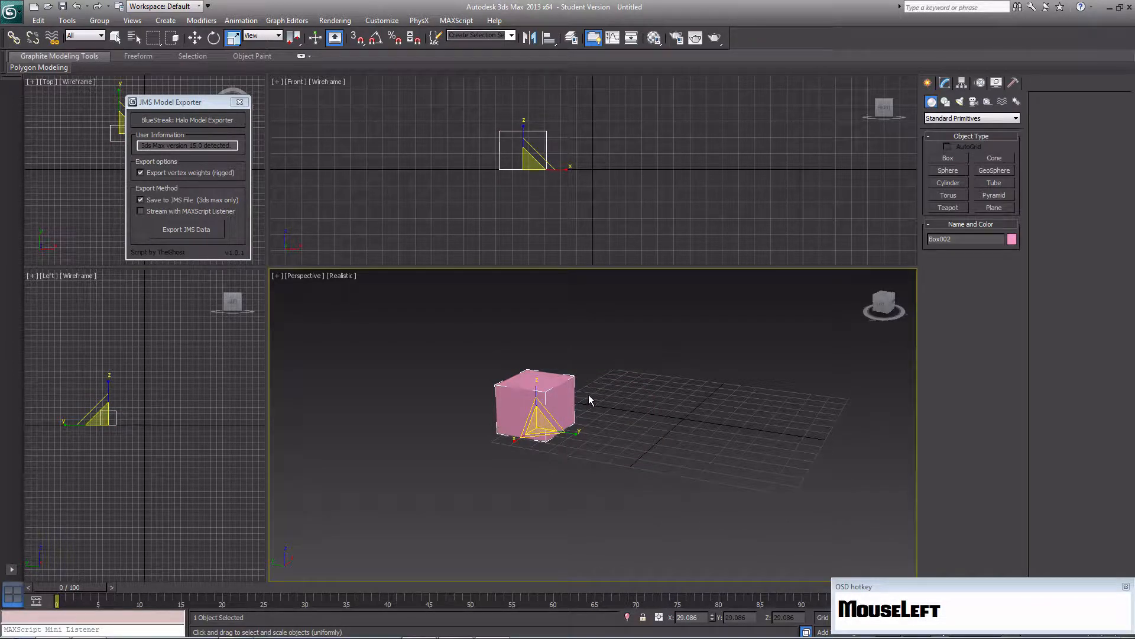
left_click(589, 396)
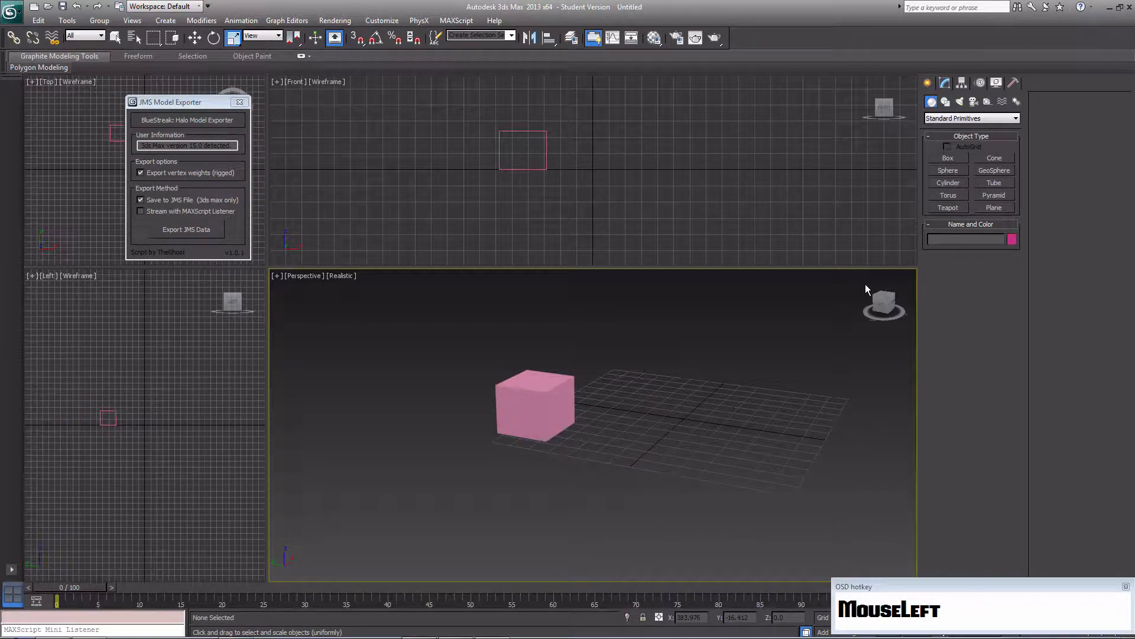
Create a box next to the pink one, about 136 long, 177 wide and 85 high
left_click(958, 160)
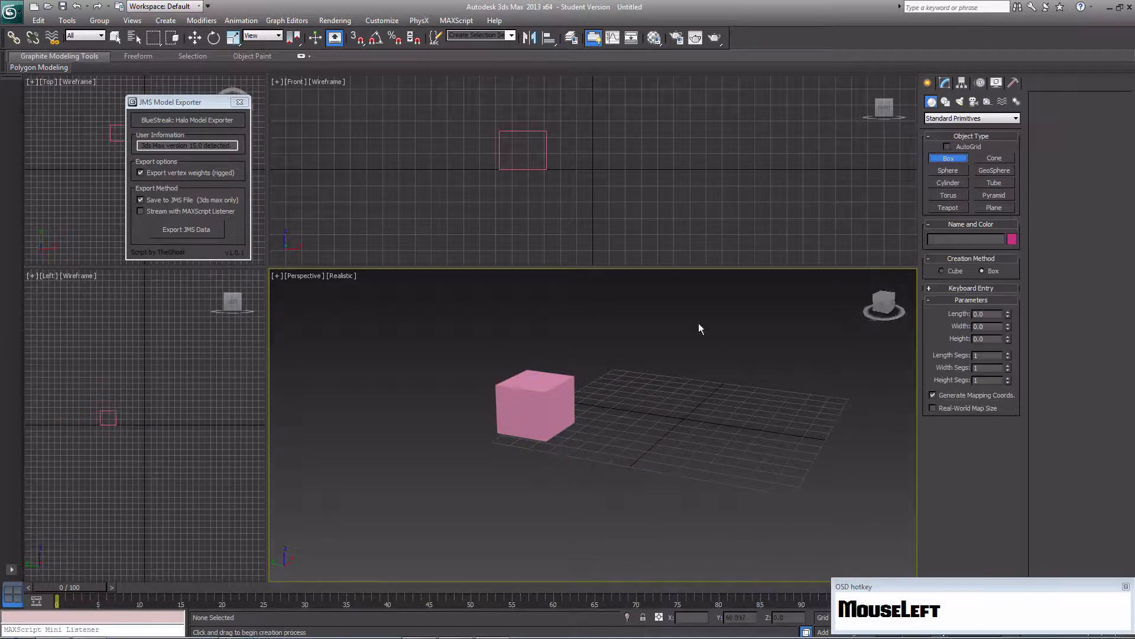
middle_click_drag(615, 380, 573, 388)
scroll(551, 385, "down", 2)
left_click_drag(555, 449, 808, 287)
left_click(807, 278)
middle_click_drag(750, 366, 669, 407)
scroll(669, 407, "down", 2)
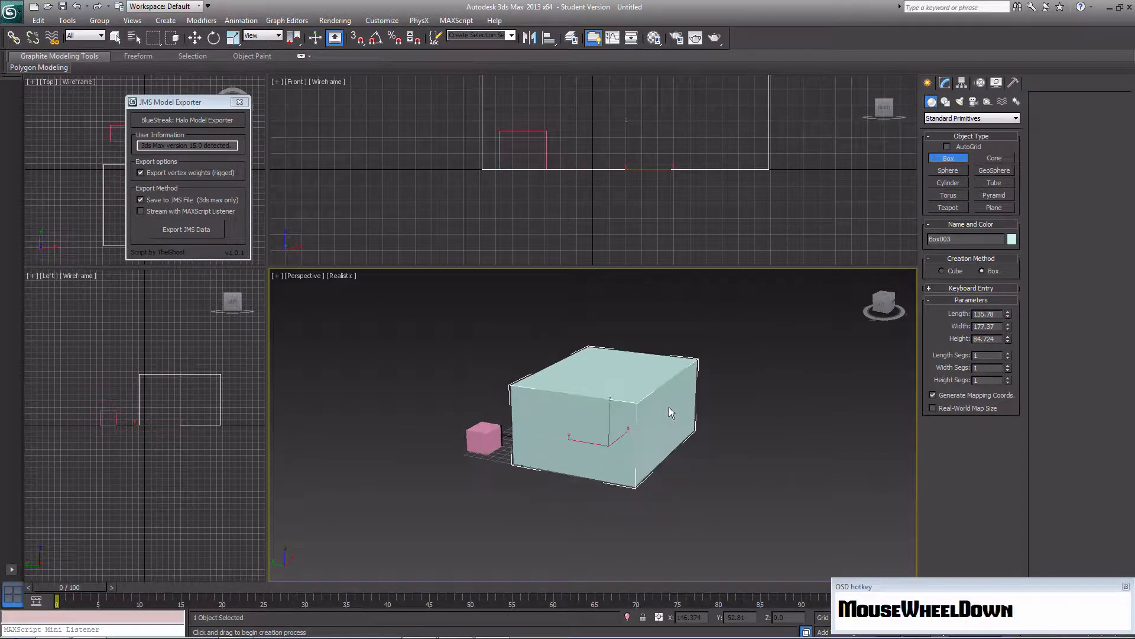
Create another separate box beside the large one, about 112 long, 209 wide and 104 high
left_click_drag(707, 492, 855, 421)
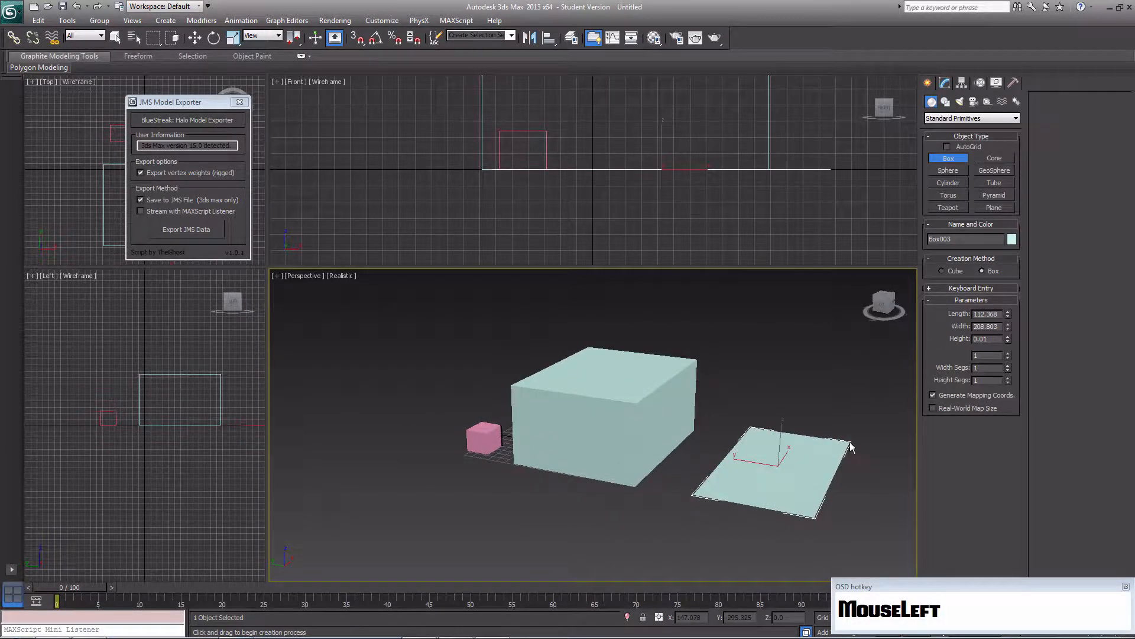
left_click(860, 332)
middle_click_drag(704, 427, 574, 424)
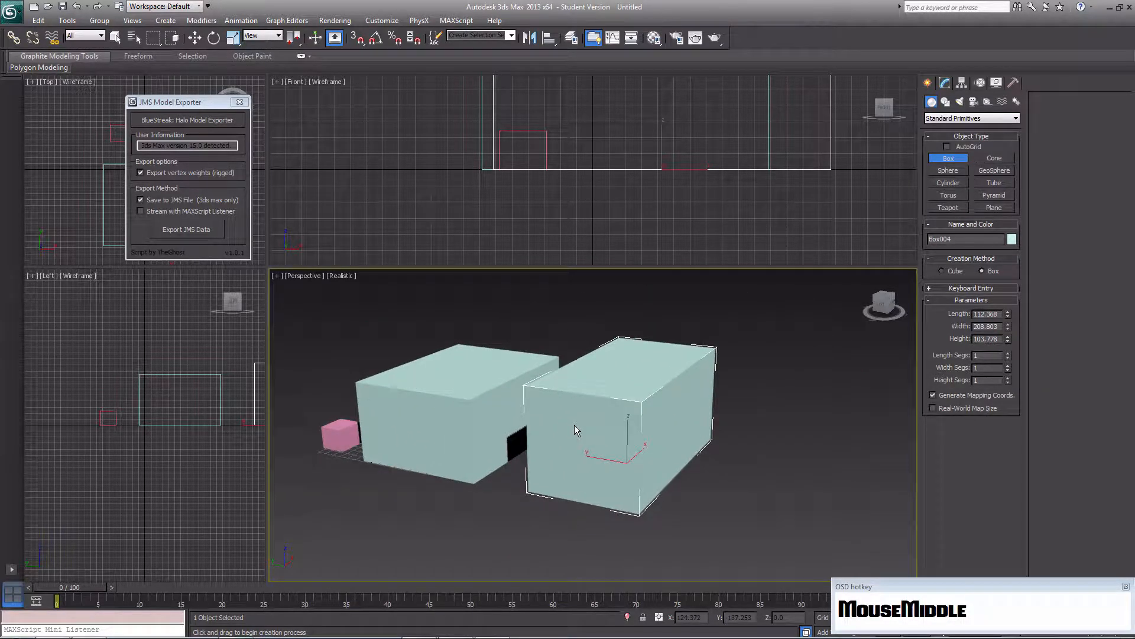
mouse_move(573, 448)
middle_mouse_down("alt")
mouse_move(653, 438)
mouse_move(577, 458)
middle_mouse_up("alt")
Delete both large boxes, keeping only the small pink box
key("Delete")
left_click(454, 420)
right_click(460, 417)
middle_click_drag(460, 417, 545, 423)
scroll(576, 470, "up", 6)
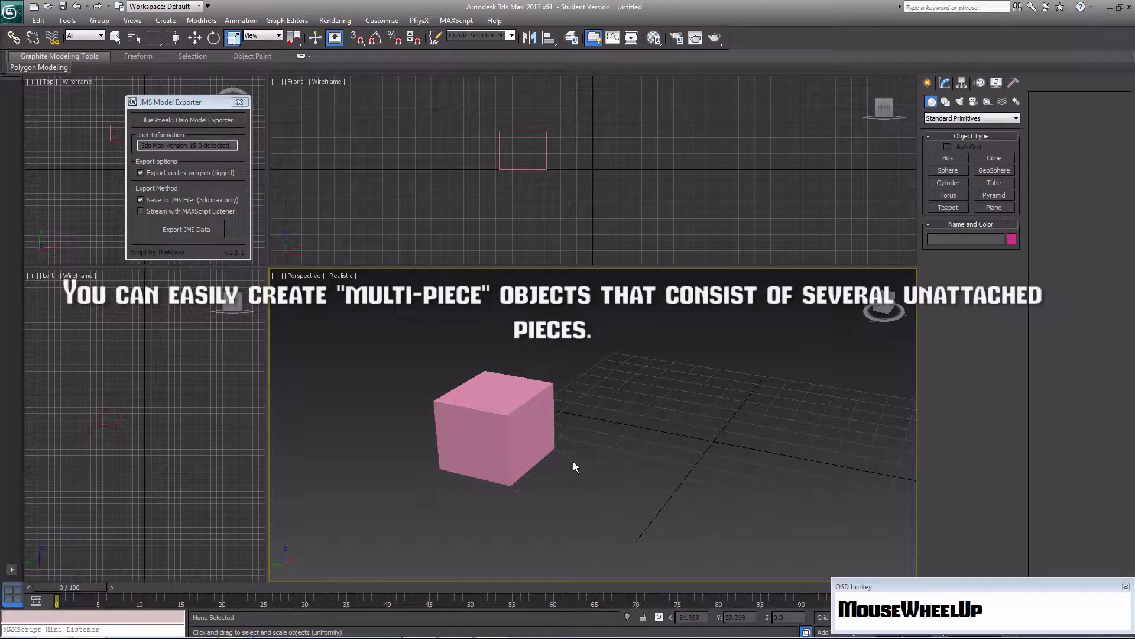
Move the pink box near the grid's center, to about X 8, Y 6.6
left_click(511, 414)
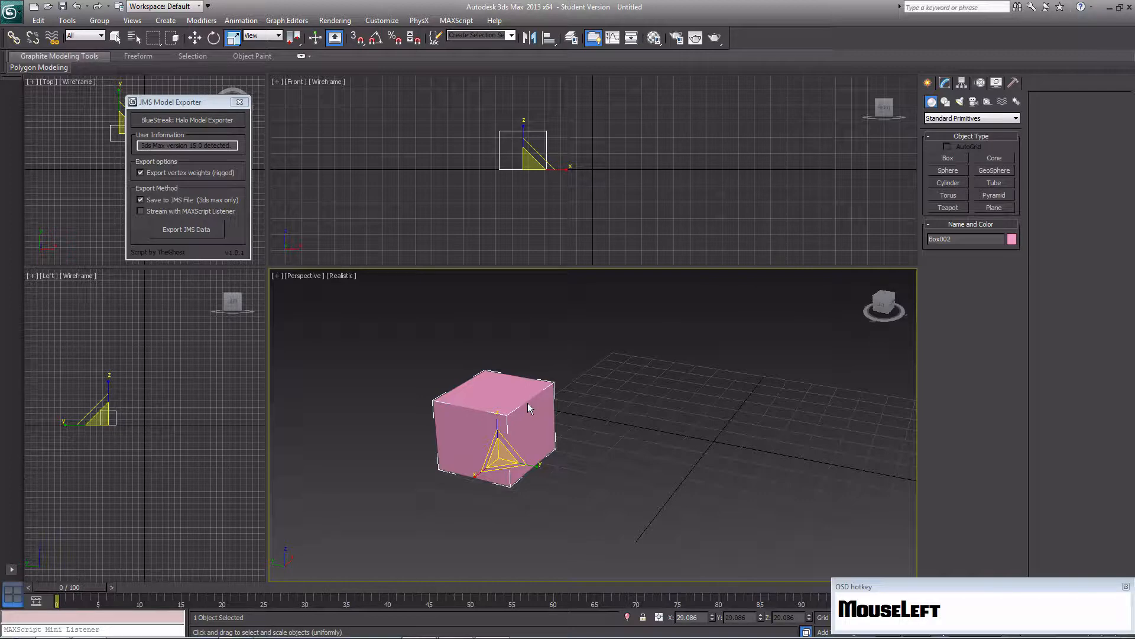
key("w")
left_click_drag(480, 465, 622, 477)
middle_click_drag(622, 476, 630, 422)
left_click(635, 422)
left_click_drag(635, 422, 691, 369)
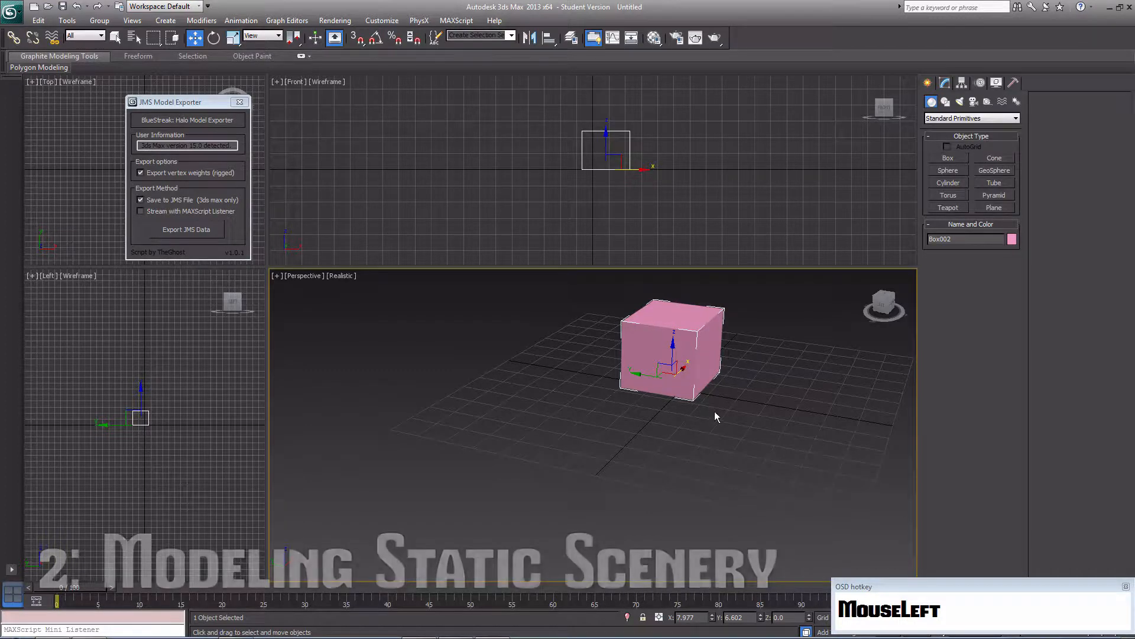
middle_click_drag(729, 386, 596, 447)
scroll(596, 442, "down", 3)
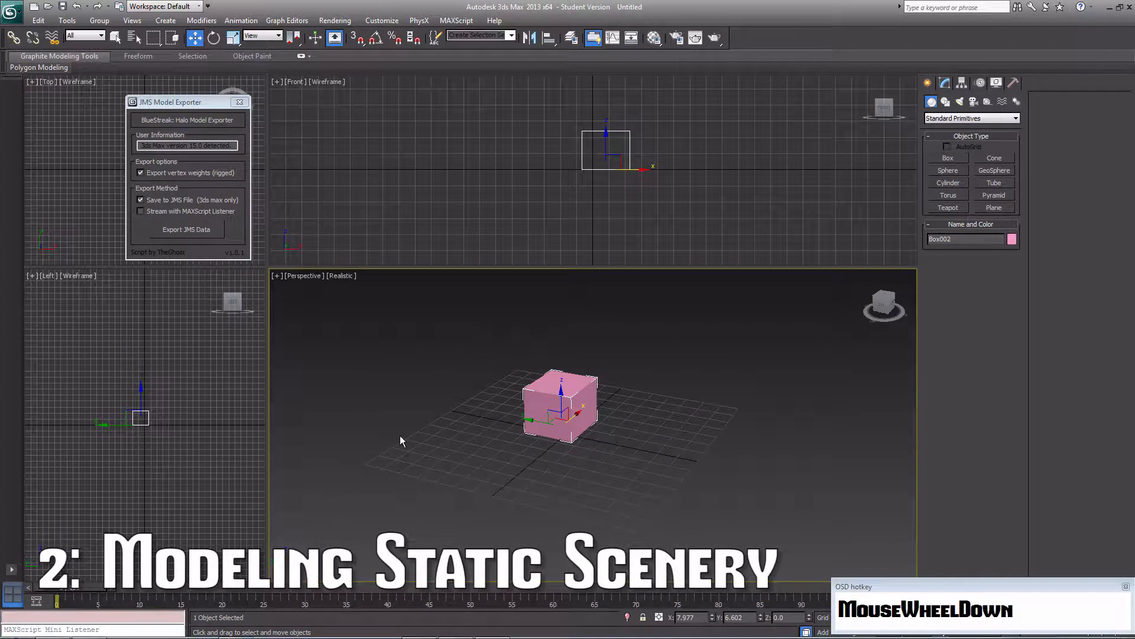
Import the humanoid character model into the scene as a scale reference, browsing from the Halo Custom Edition folder
left_click(11, 14)
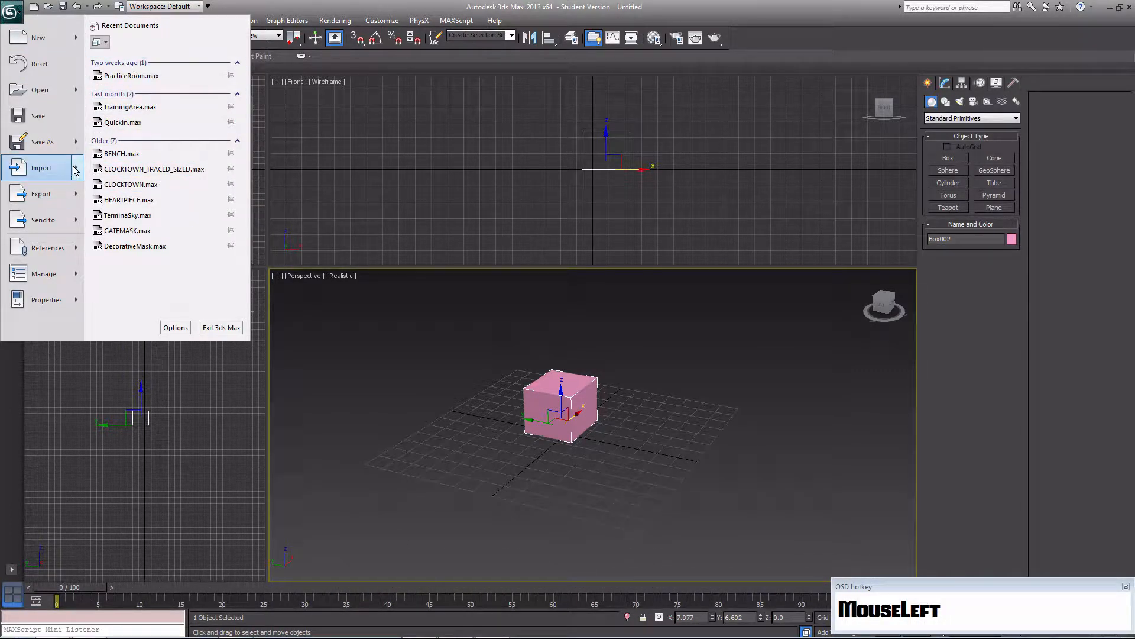
mouse_move(75, 168)
left_click(145, 67)
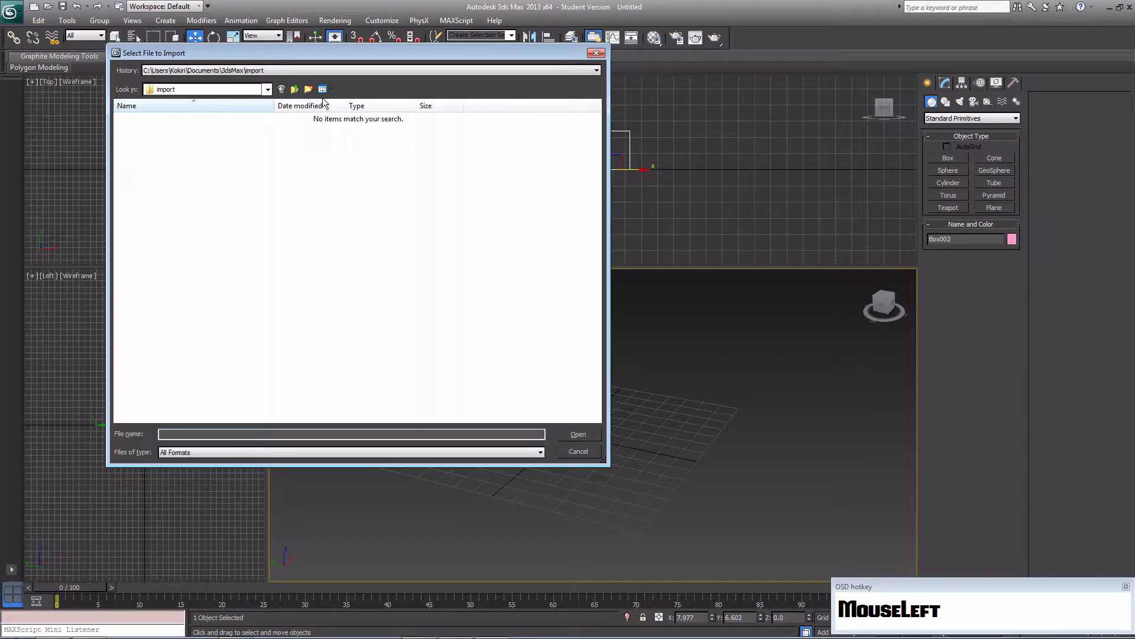
left_click(297, 70)
left_click(305, 90)
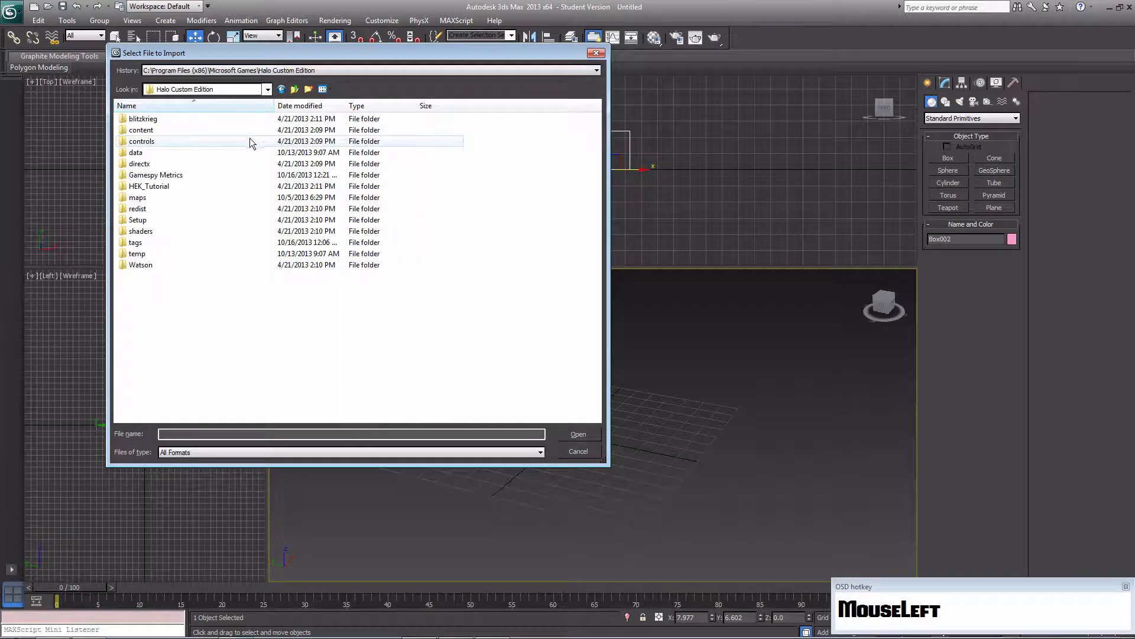
left_click(264, 71)
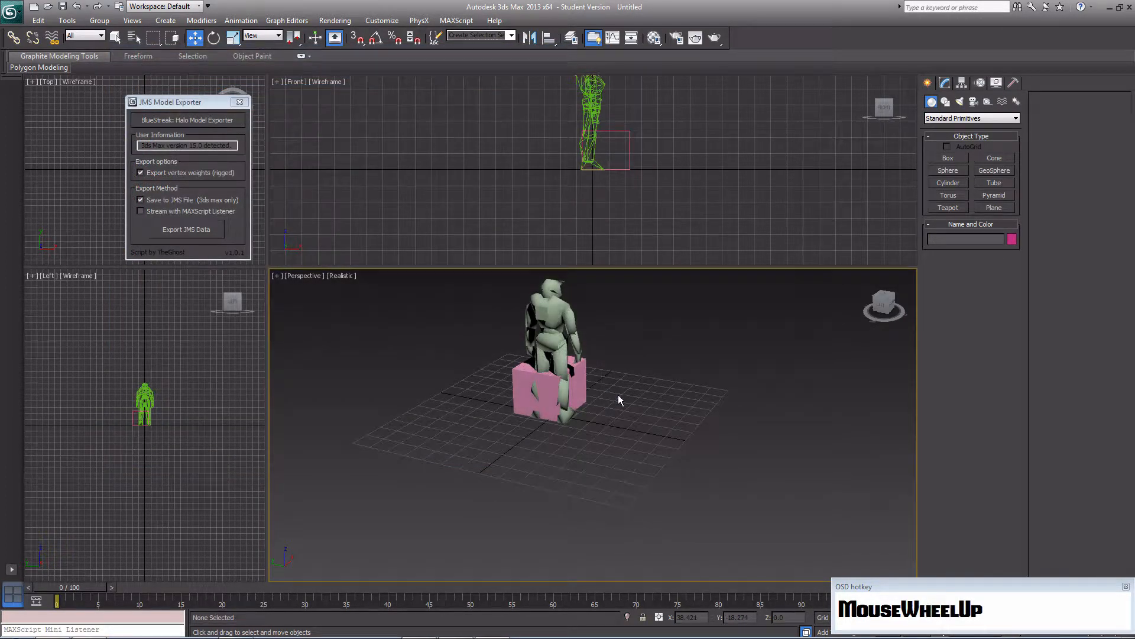
Move the pink box along the Y axis to about Y -29, beside the character's legs
scroll(619, 395, "up", 3)
middle_click_drag(619, 416, 623, 416)
scroll(622, 416, "up", 2)
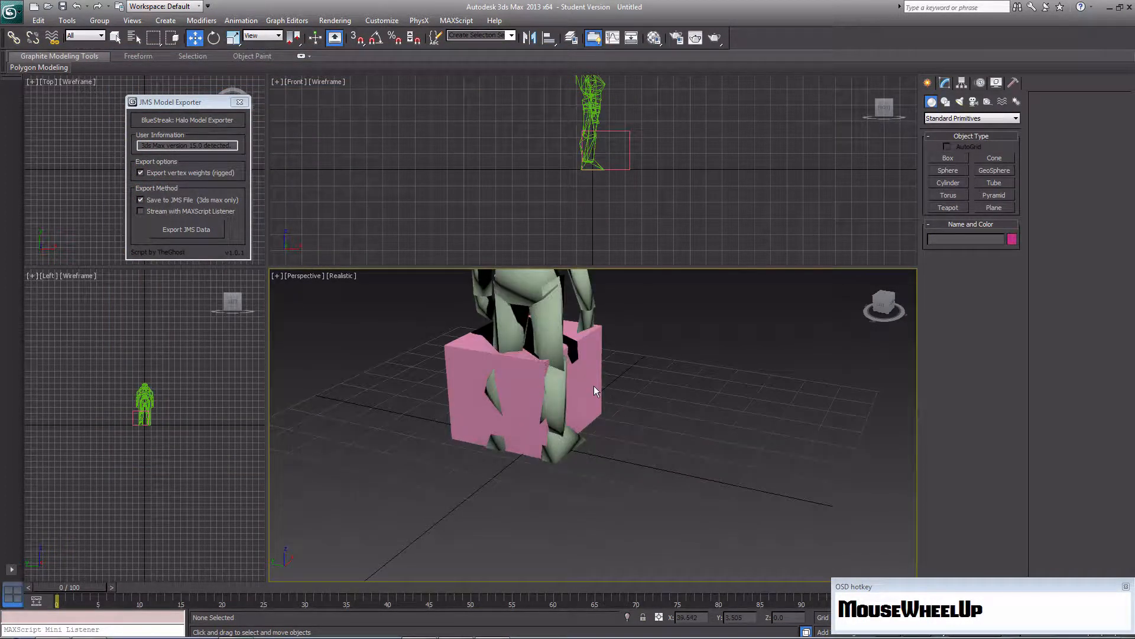
left_click(593, 385)
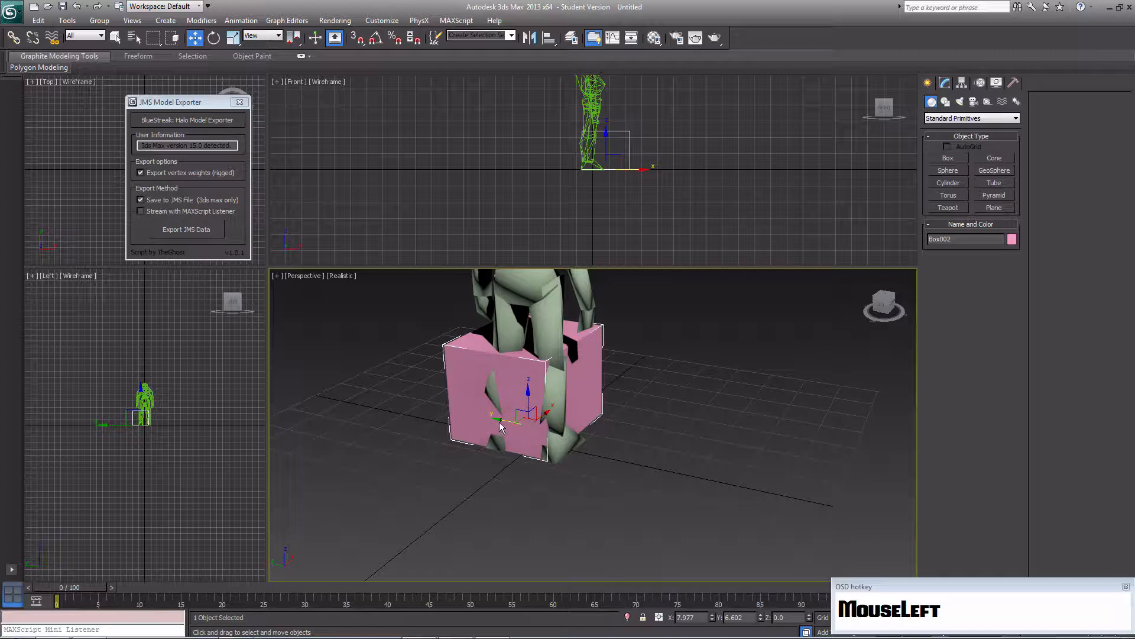
left_click_drag(499, 422, 630, 456)
middle_click_drag(630, 455, 579, 412, "alt")
scroll(583, 415, "up", 2)
scroll(583, 414, "up", 1)
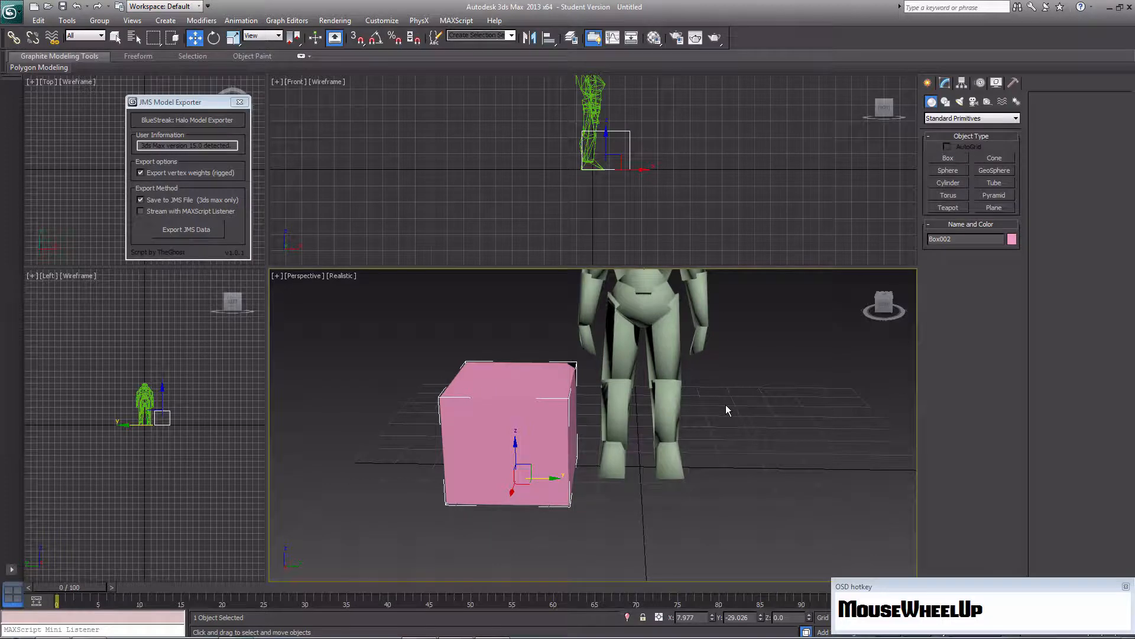
Scale the pink box down along Z to about 10.5 percent to flatten it
key("e")
key("r")
left_click_drag(516, 442, 523, 510)
middle_click_drag(522, 509, 617, 450)
scroll(595, 370, "up", 3)
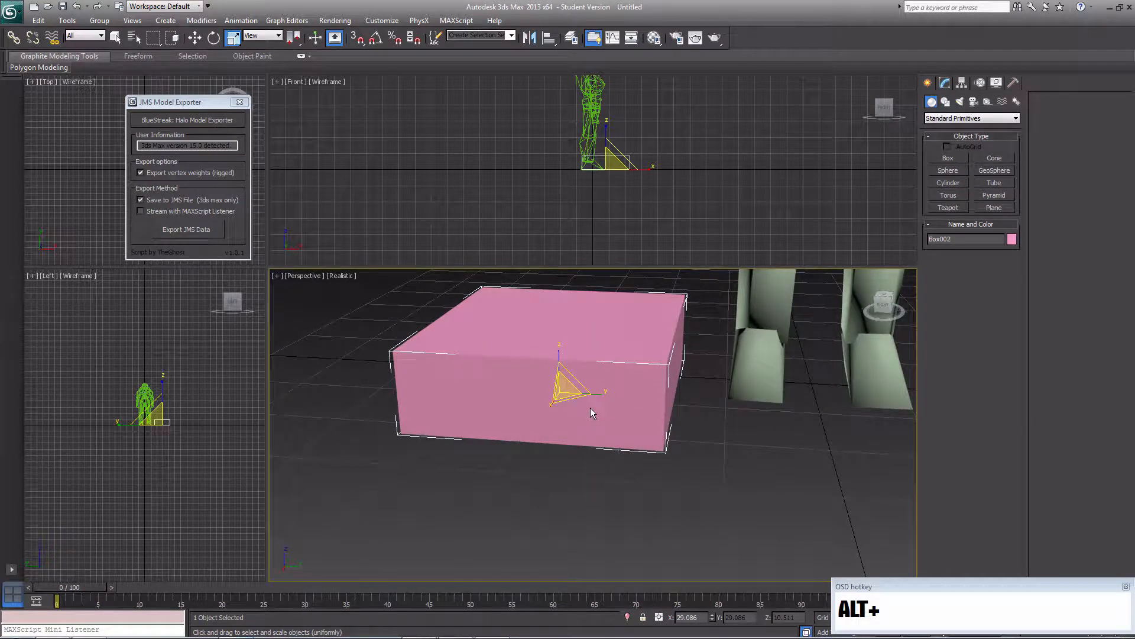
key("w")
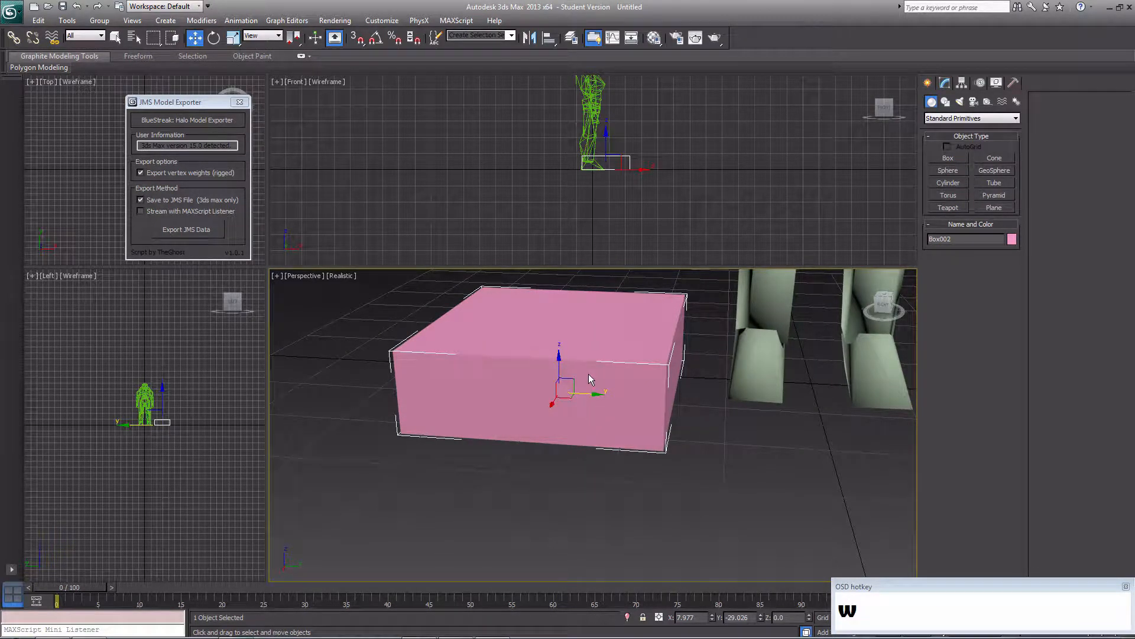
Convert the flattened pink box to an Editable Poly
right_click(571, 365)
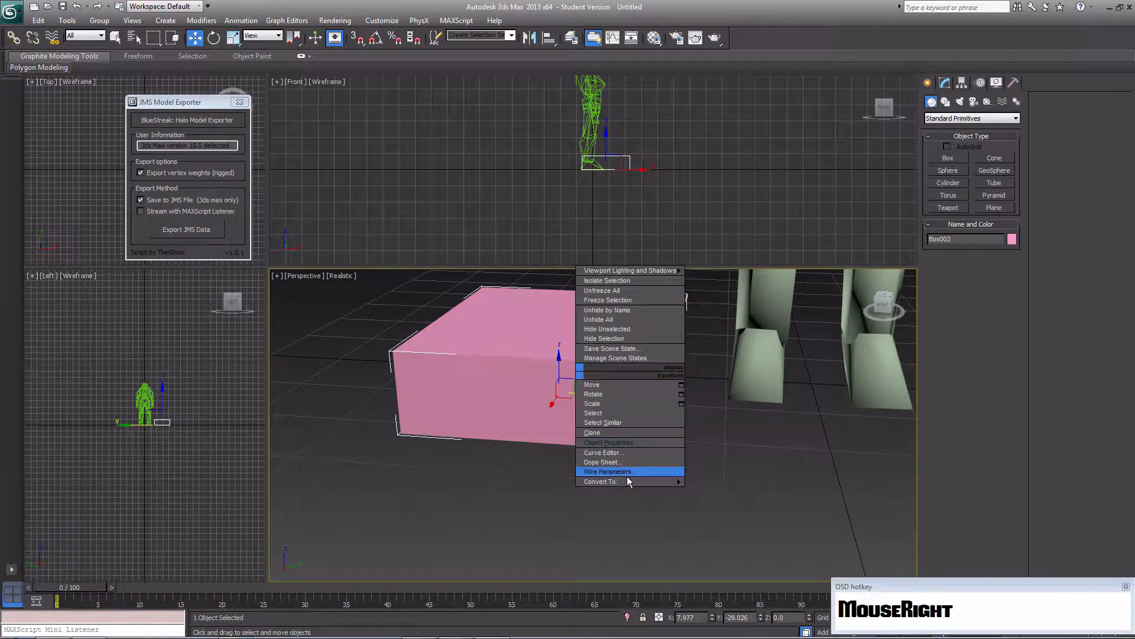
mouse_move(627, 481)
left_click(722, 491)
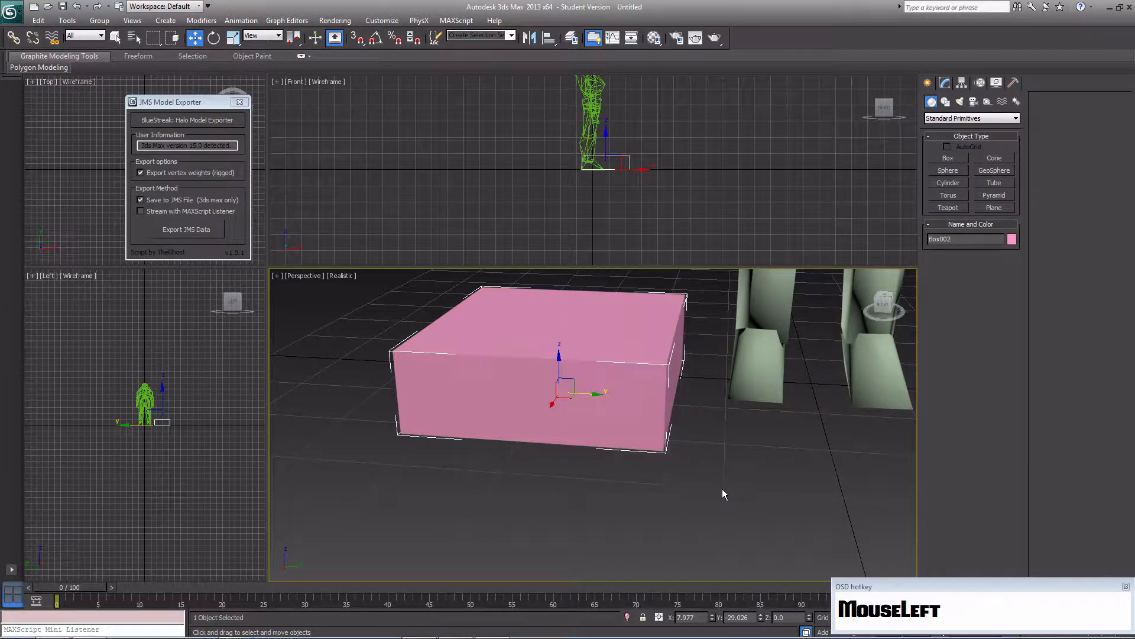
scroll(606, 366, "down", 2)
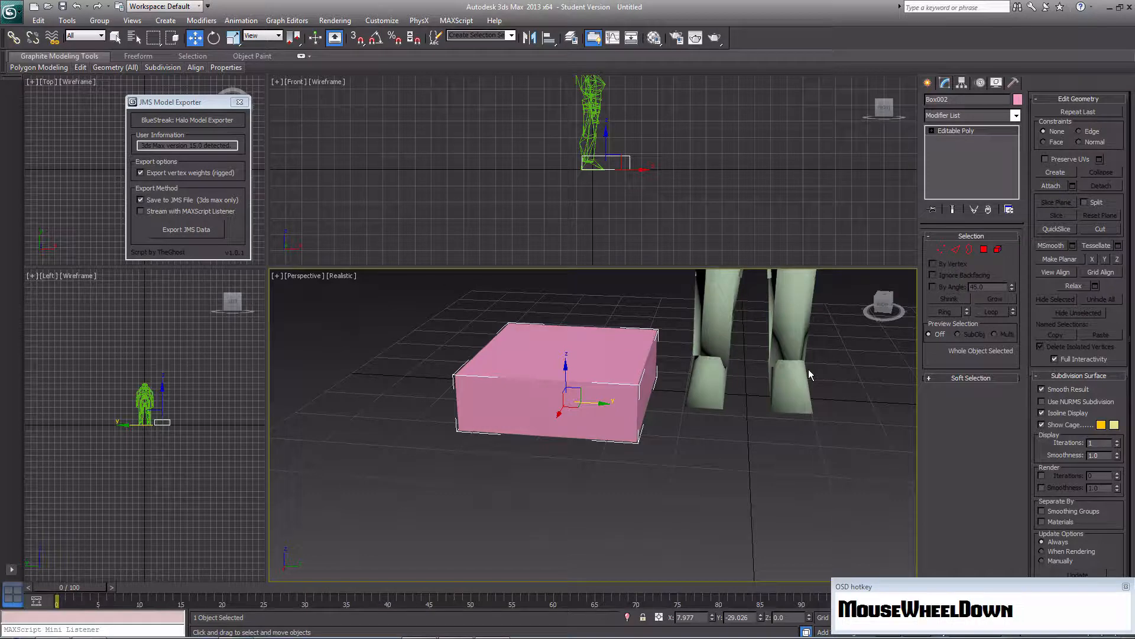
Select all vertices of the pink box and chamfer them to bevel every corner
left_click(941, 249)
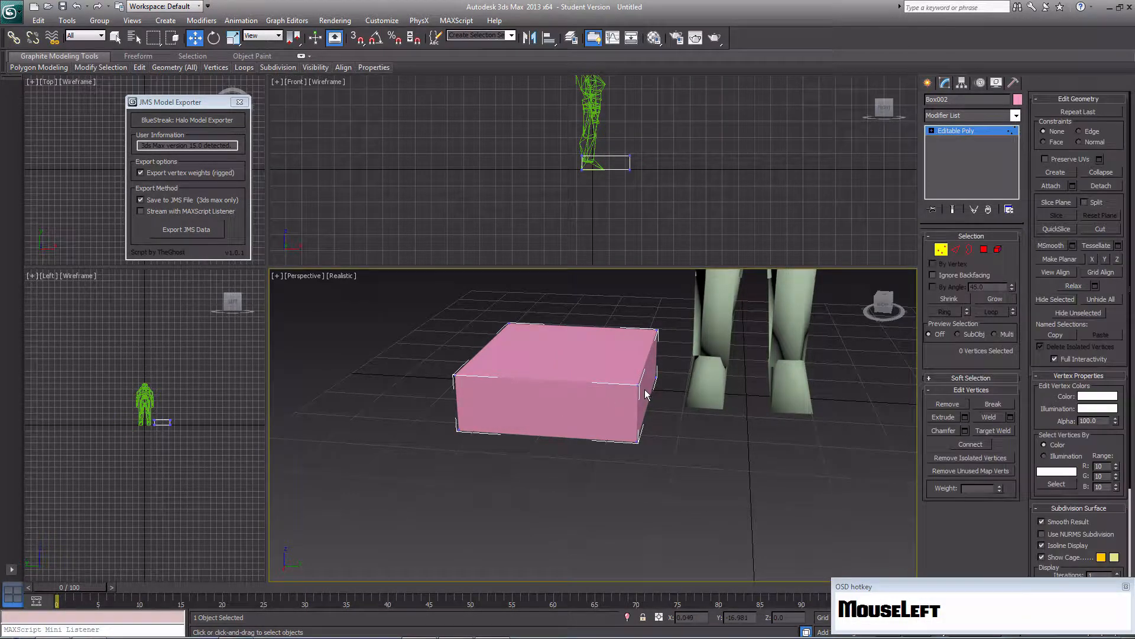
key("ctrl+a")
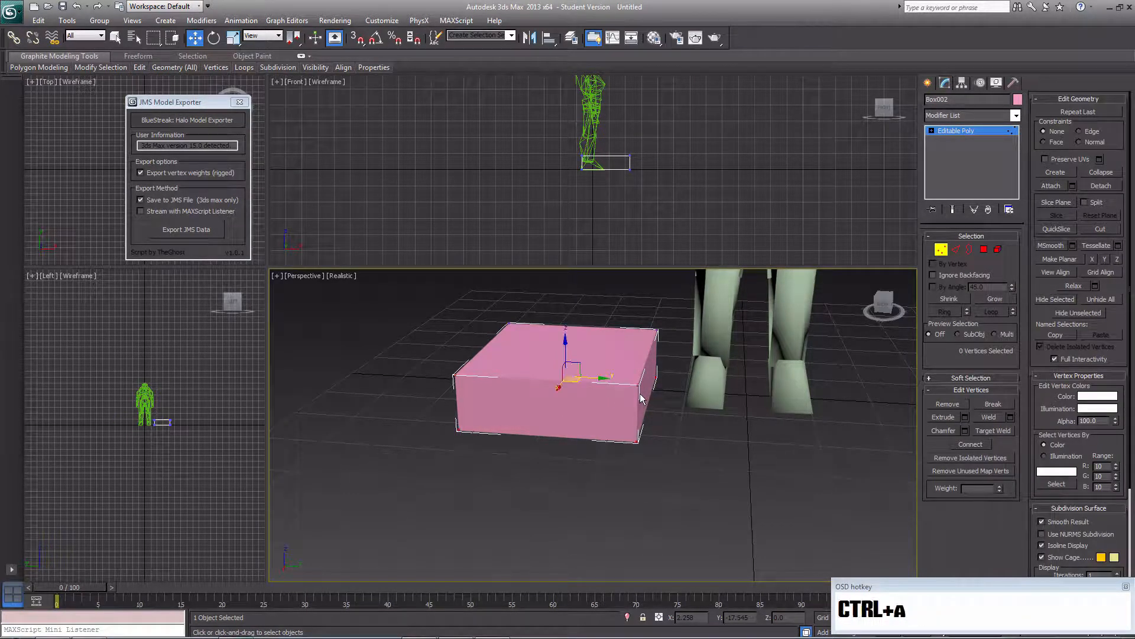
left_click(944, 430)
left_click_drag(641, 390, 605, 364)
Inset the box's top polygon by about 15.84 with the By Polygon option
left_click(984, 249)
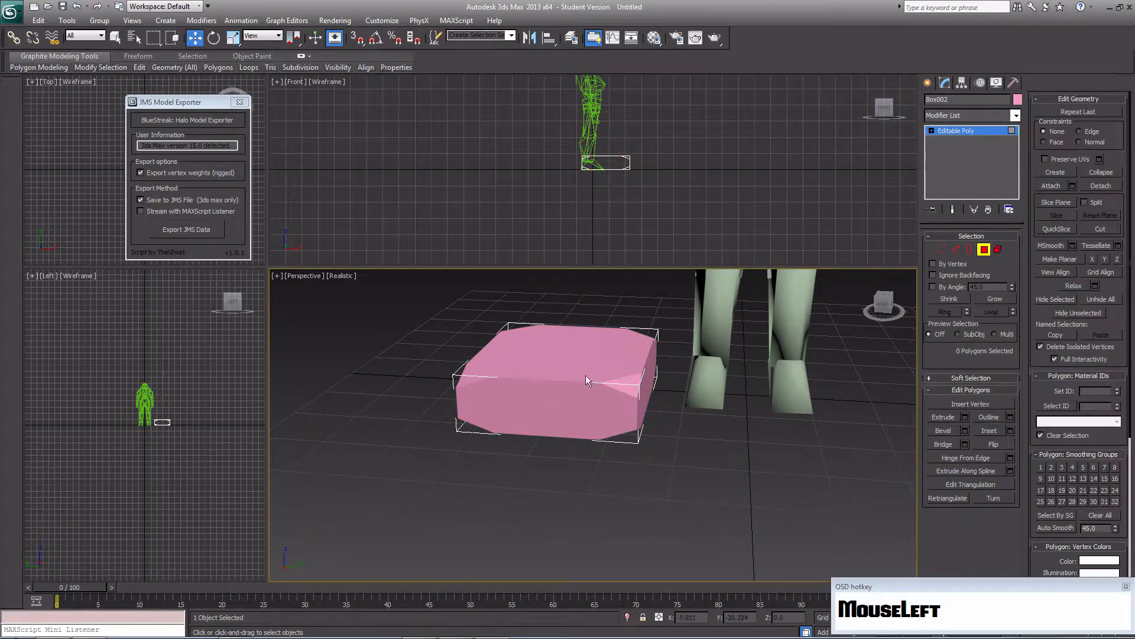
left_click(580, 368)
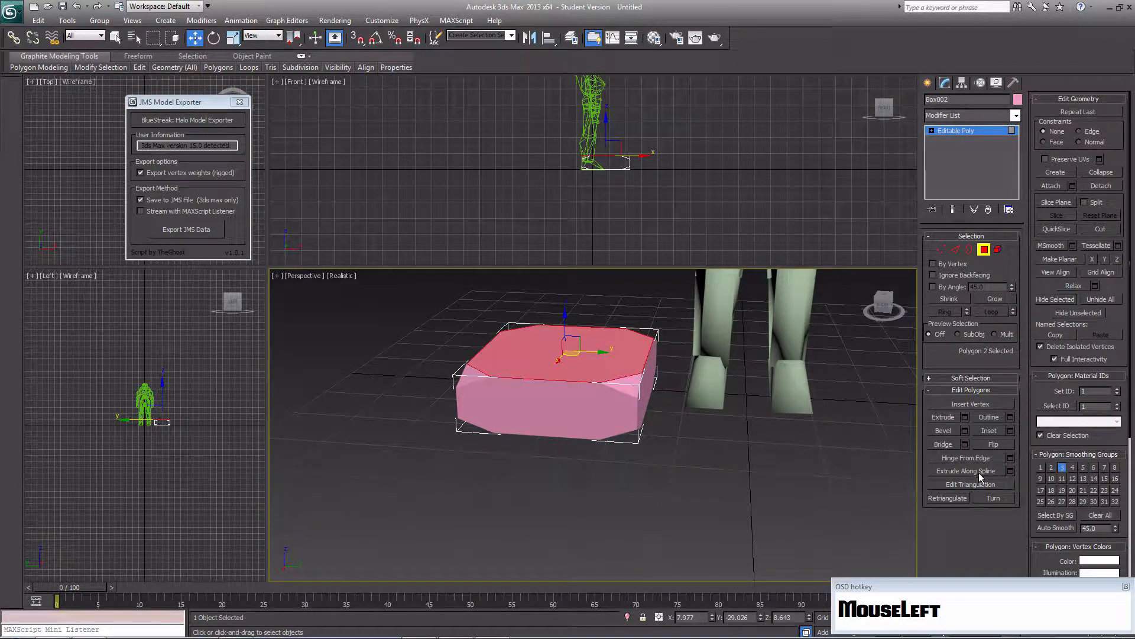
left_click(1011, 430)
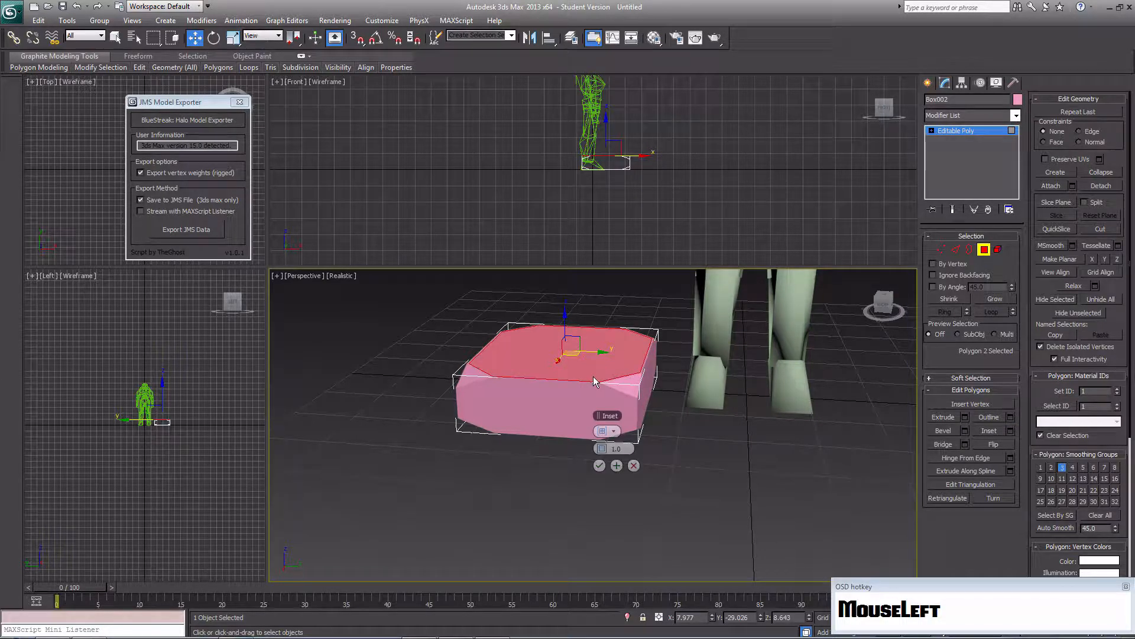
left_click(615, 432)
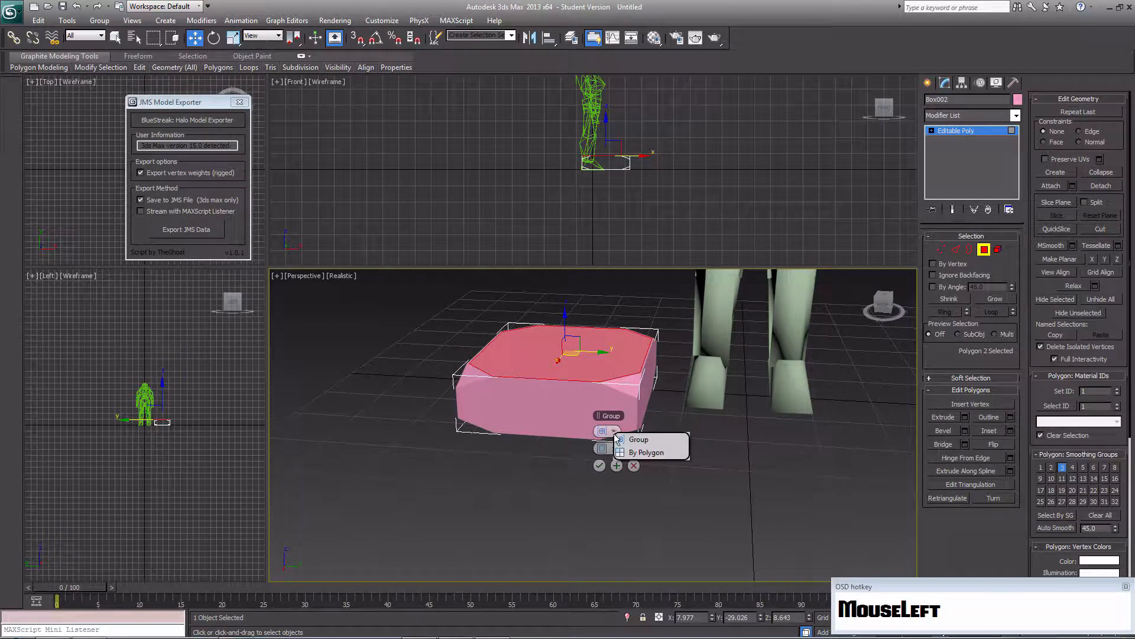
left_click(628, 452)
left_click_drag(608, 448, 663, 459)
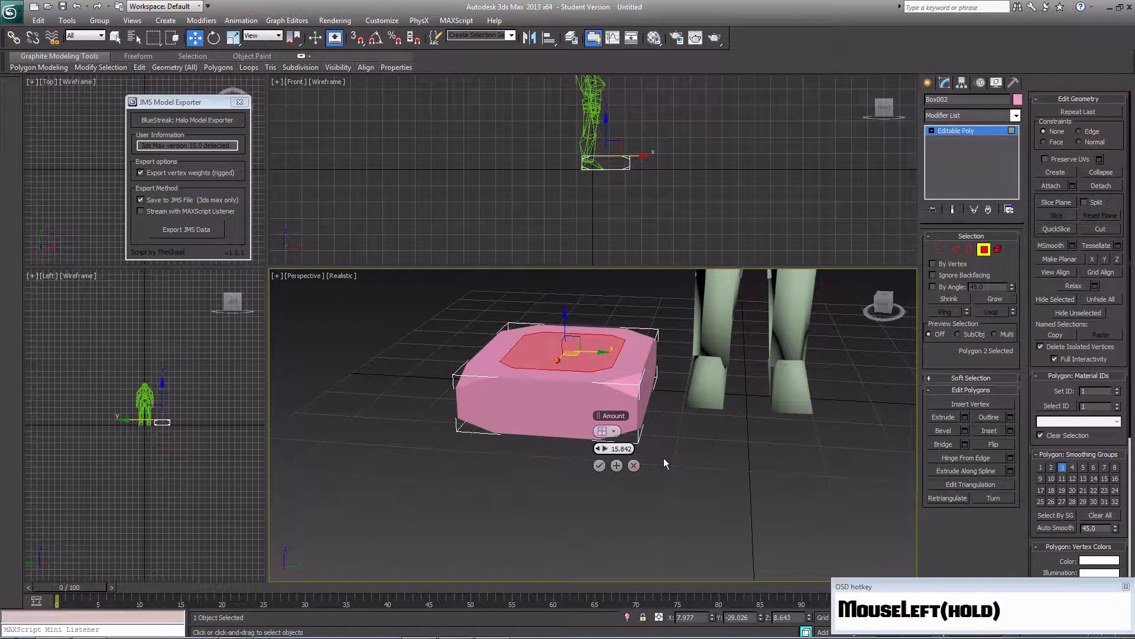
left_click(599, 466)
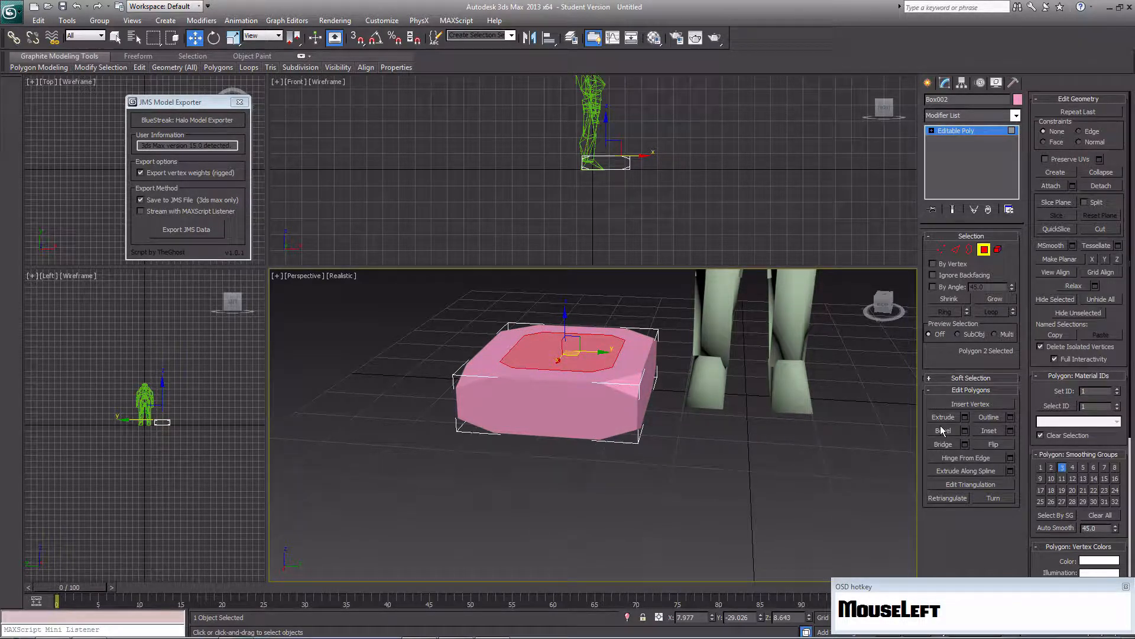
Extrude the inset top polygon upward to about Z 13.2 to form a raised platform
left_click(965, 417)
left_click_drag(607, 448, 597, 398)
middle_click_drag(612, 406, 583, 445, "alt")
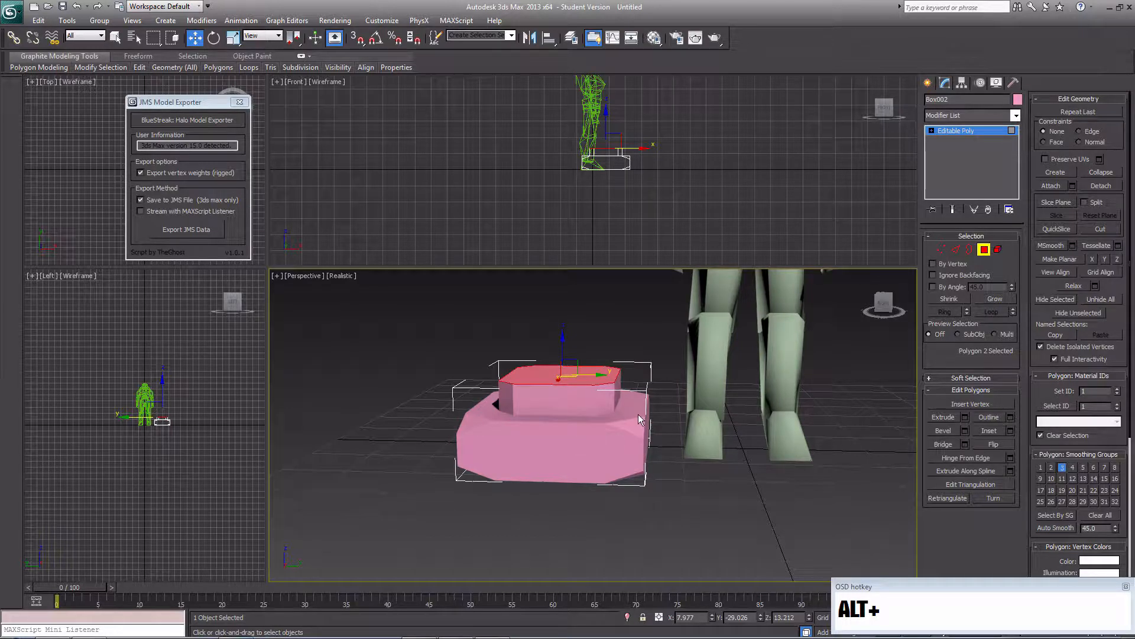
middle_click_drag(642, 420, 626, 403)
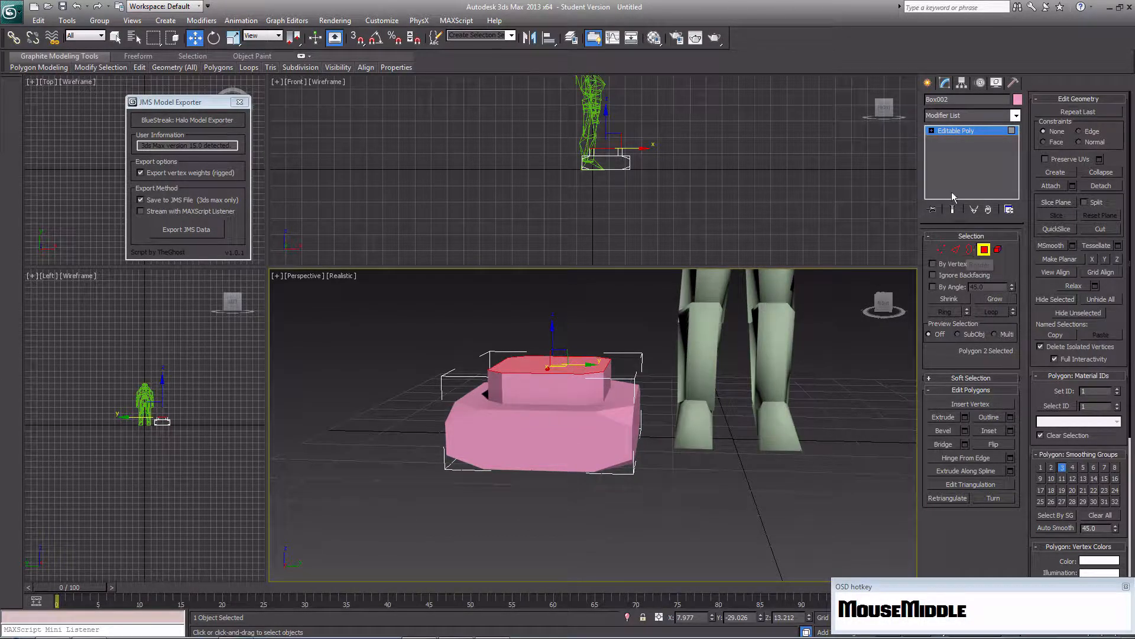
Add a thin torus lying flat on the raised platform and merge it into the pink box
left_click(927, 82)
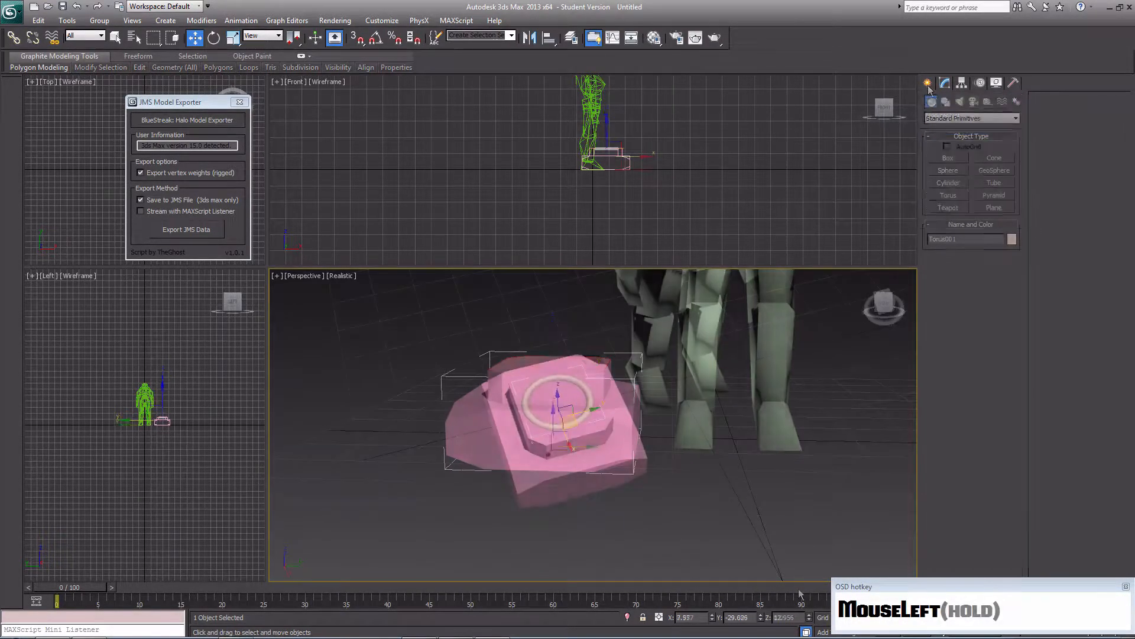
scroll(666, 520, "up", 2)
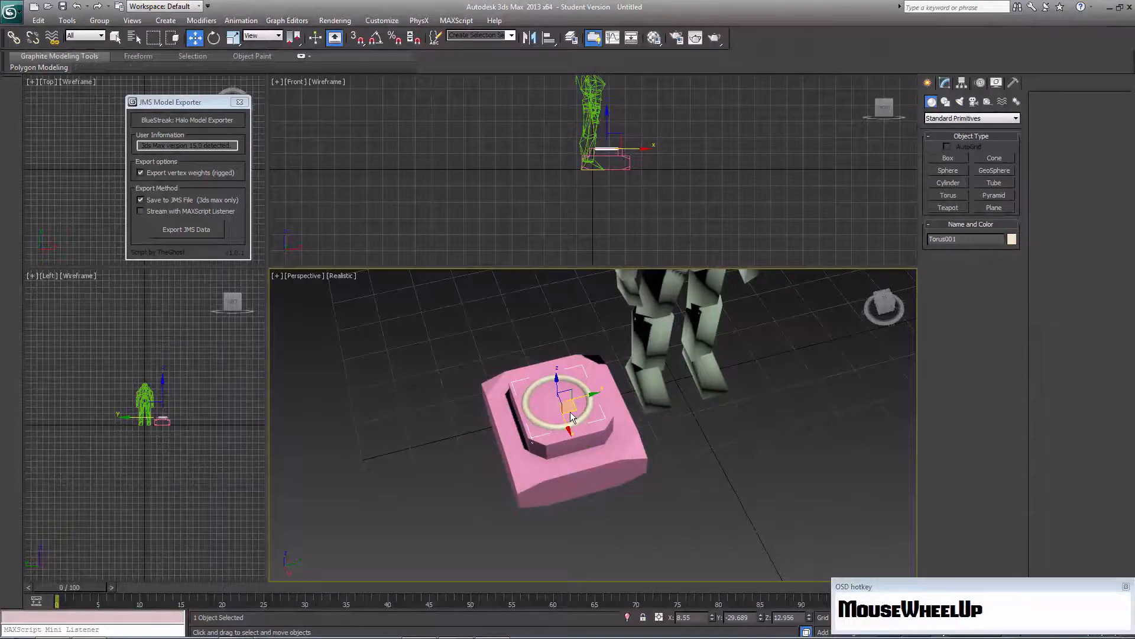
middle_click_drag(667, 520, 653, 520)
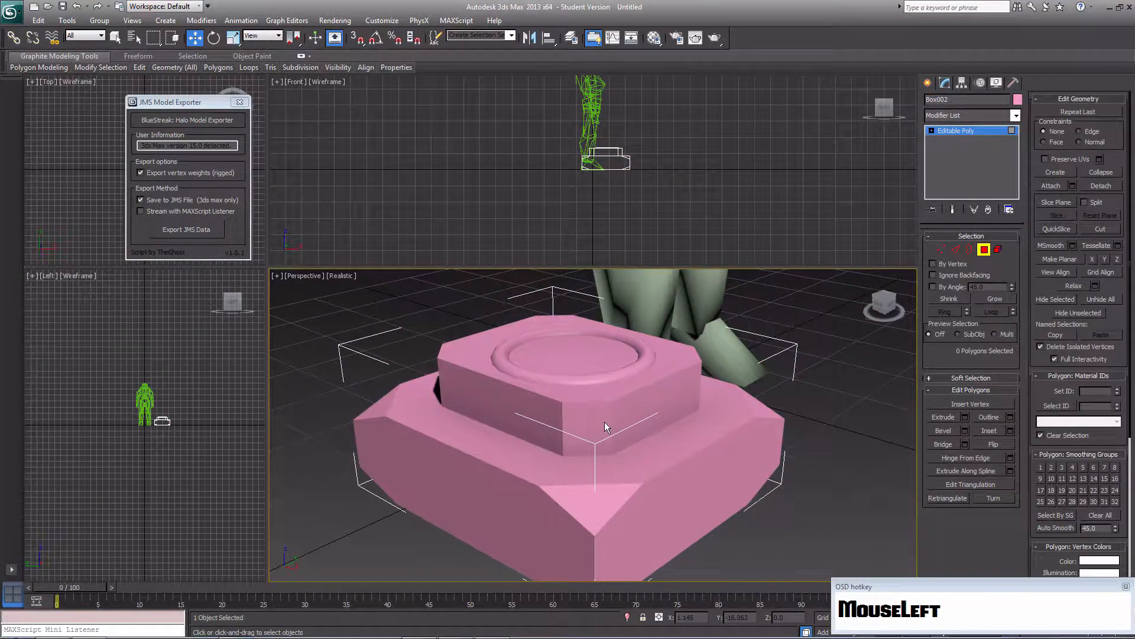
Select the ring's border edges and examine the merged base from the front, underneath and above
middle_click_drag(609, 419, 715, 405, "alt")
left_click(970, 249)
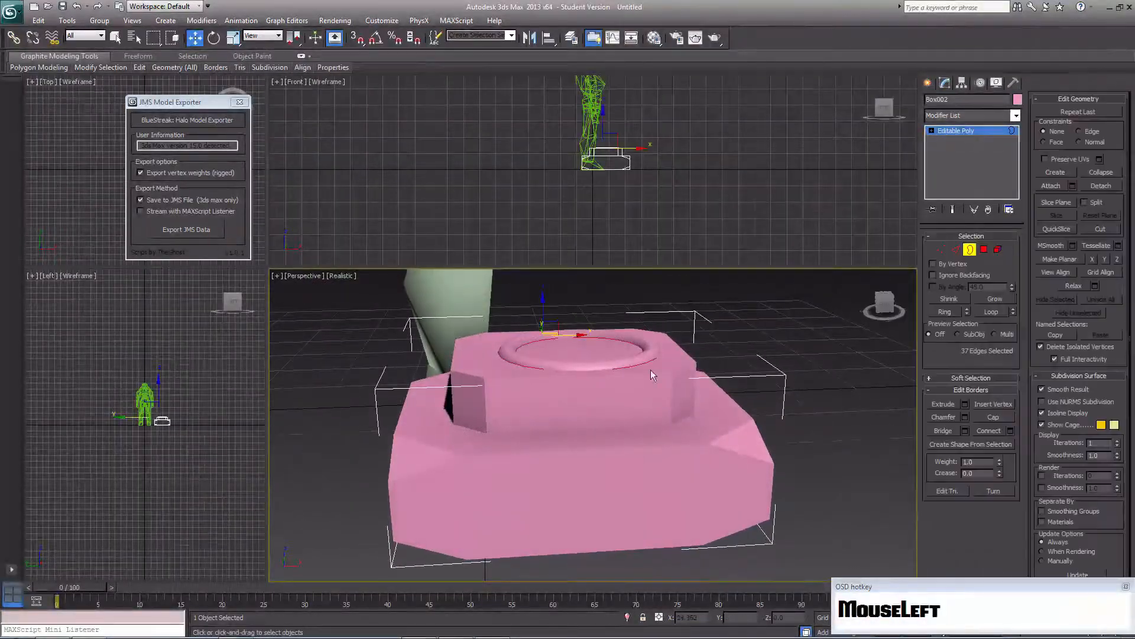
middle_click_drag(616, 372, 580, 321, "alt")
scroll(582, 331, "up", 4)
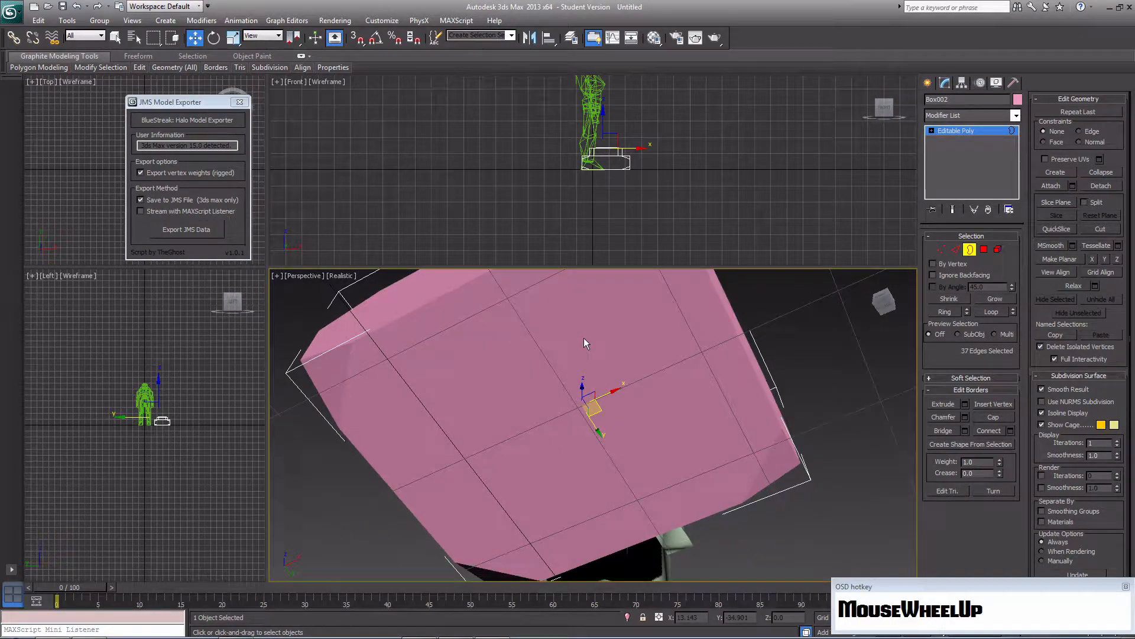
scroll(593, 370, "up", 3)
middle_click_drag(595, 369, 576, 500)
scroll(625, 399, "down", 2)
scroll(576, 500, "down", 2)
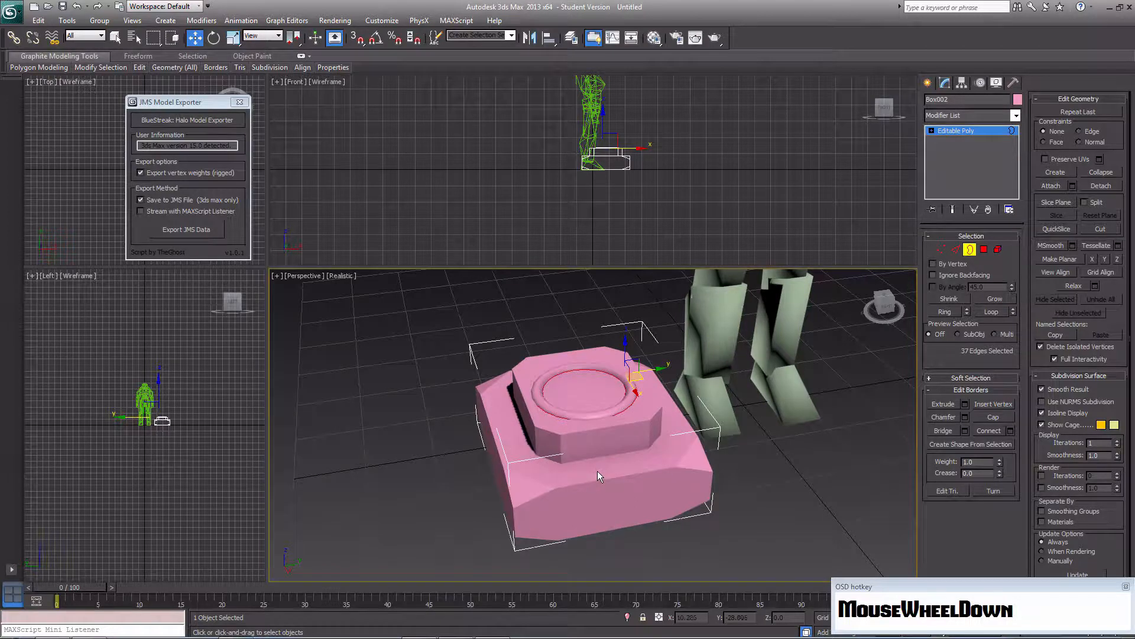
middle_click_drag(590, 449, 638, 409)
scroll(603, 452, "down", 4)
Delete the humanoid character reference model from the scene
left_click(685, 360)
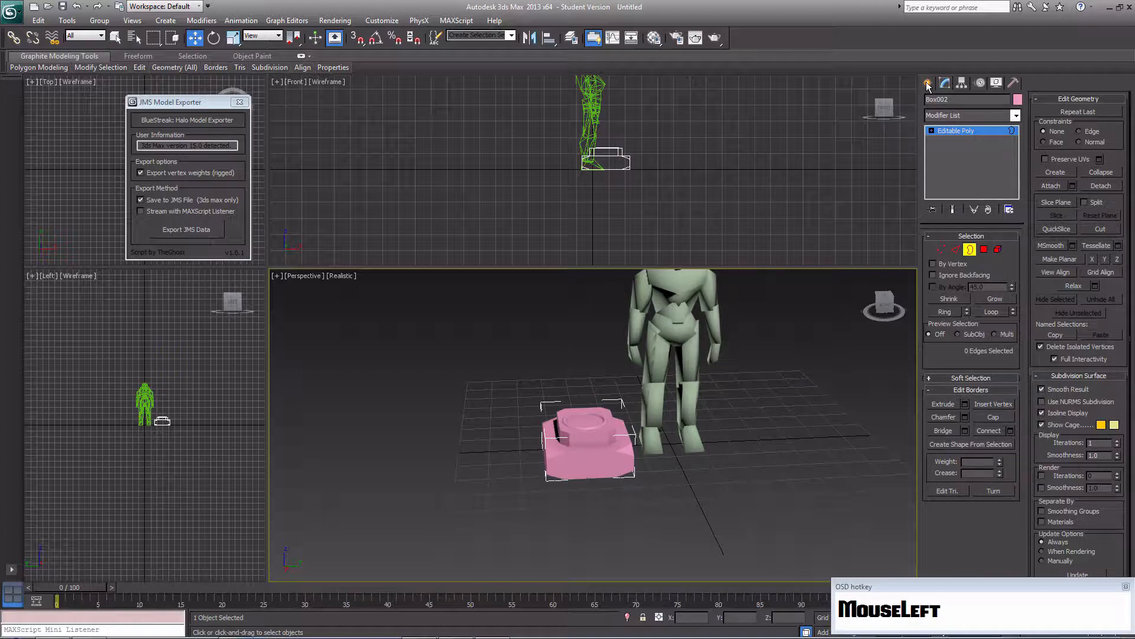
left_click(927, 84)
left_click(678, 339)
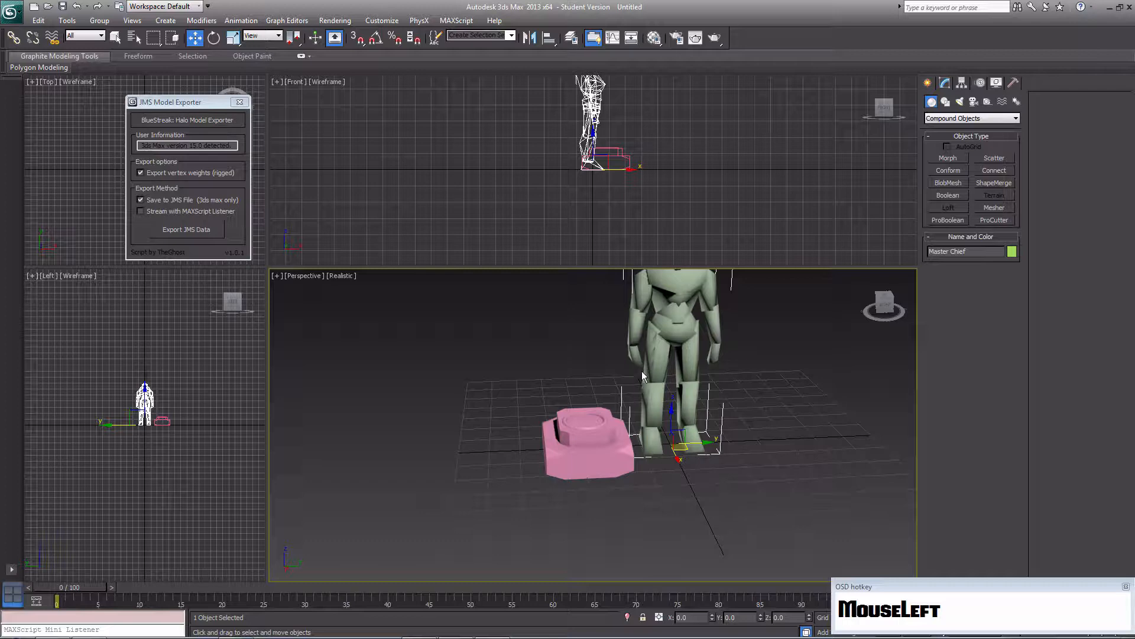
key("Delete")
Move the pink base to the grid's origin by setting its X and Y positions to 0.0
left_click(588, 449)
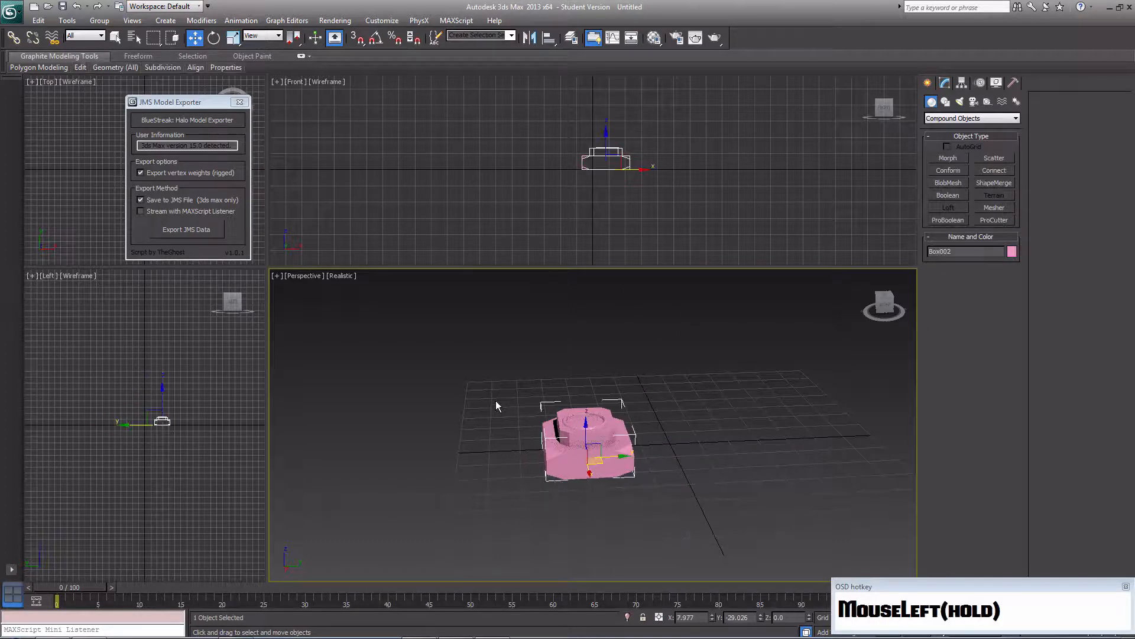
left_click_drag(746, 617, 613, 613)
type("0.0")
left_click(608, 538)
left_click(680, 438)
middle_click_drag(697, 424, 628, 421)
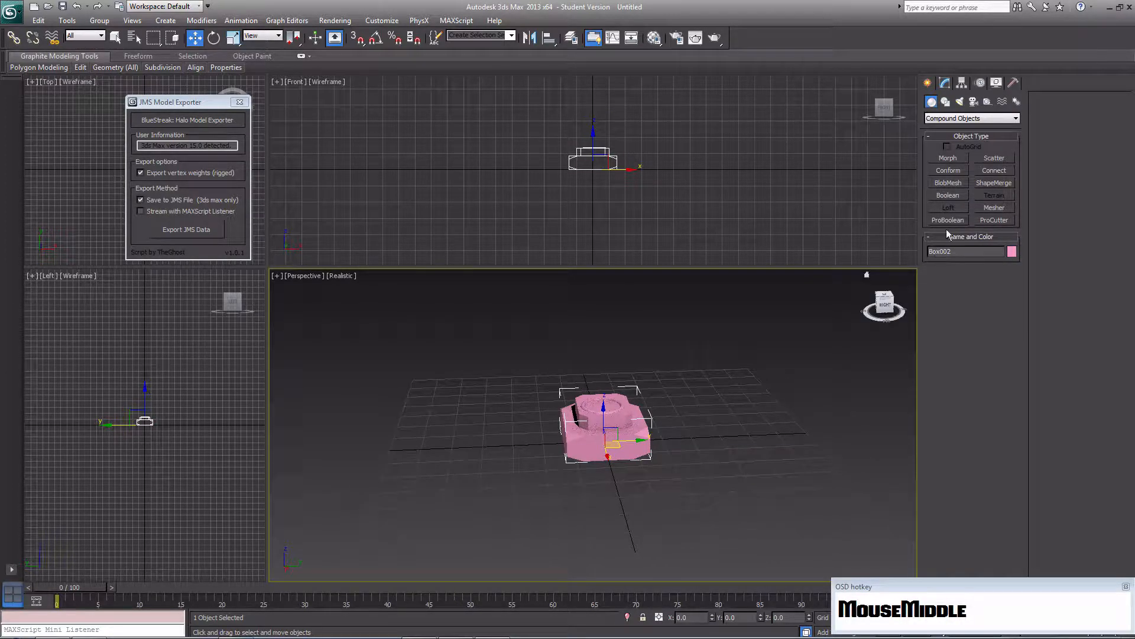
Create a standard primitive sphere and move it above the pink base, to about X -1.7, Y -0.6, Z 25
left_click(951, 118)
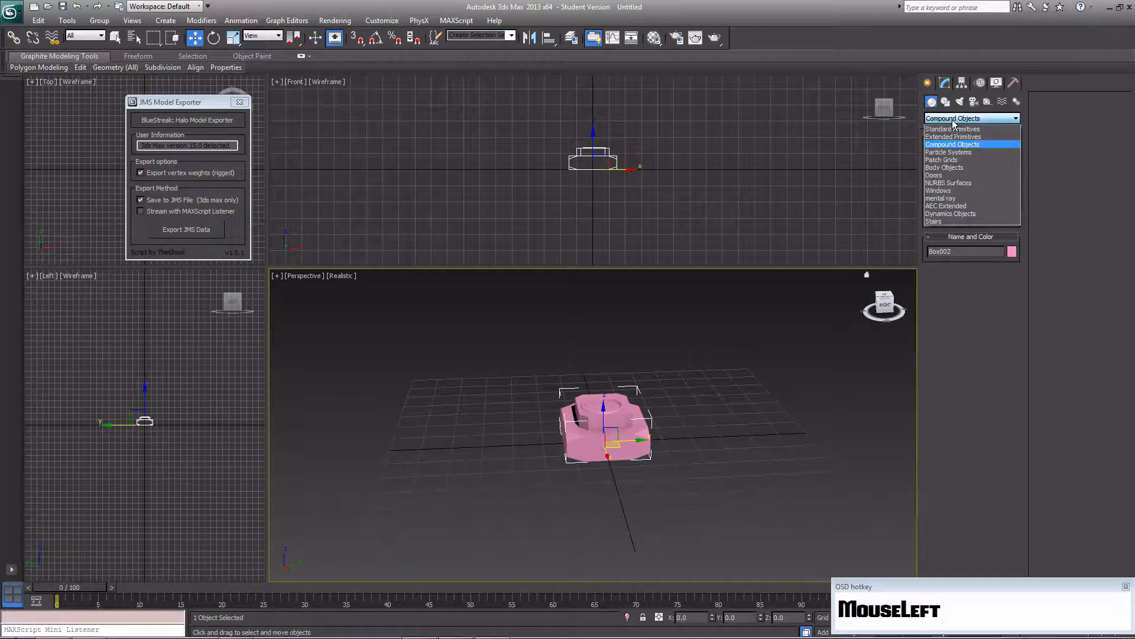
left_click(953, 128)
left_click(956, 171)
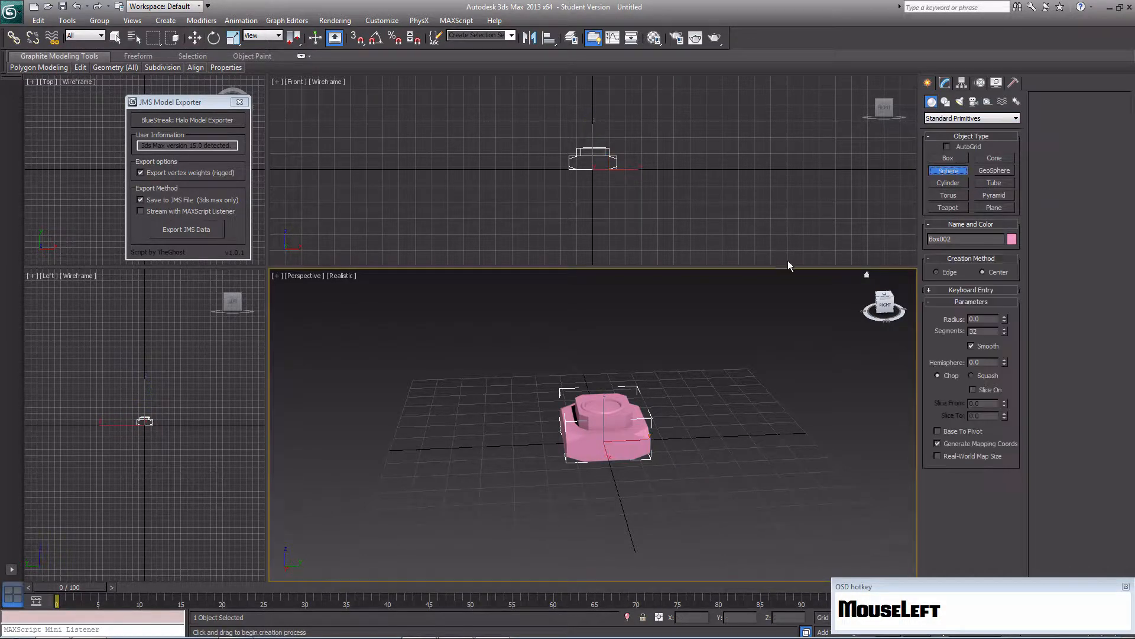
left_click_drag(444, 450, 632, 408)
key("w")
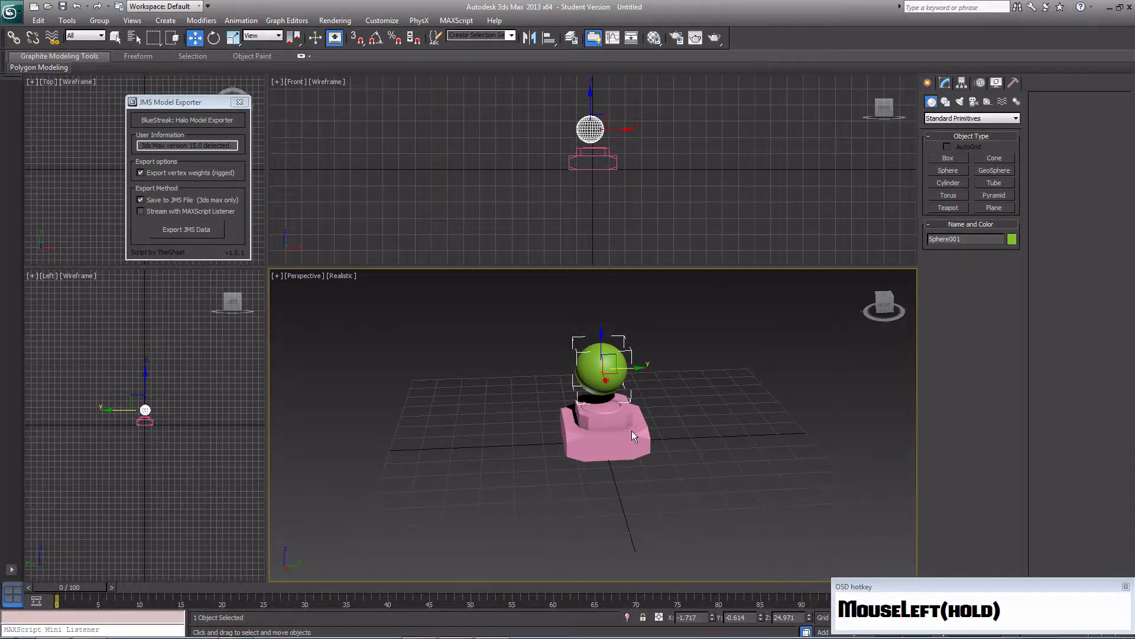
Center the sphere over the base along X at about 1.05 and lower it toward the ring to about Z 21.7
scroll(627, 407, "up", 3)
middle_click_drag(626, 402, 761, 495)
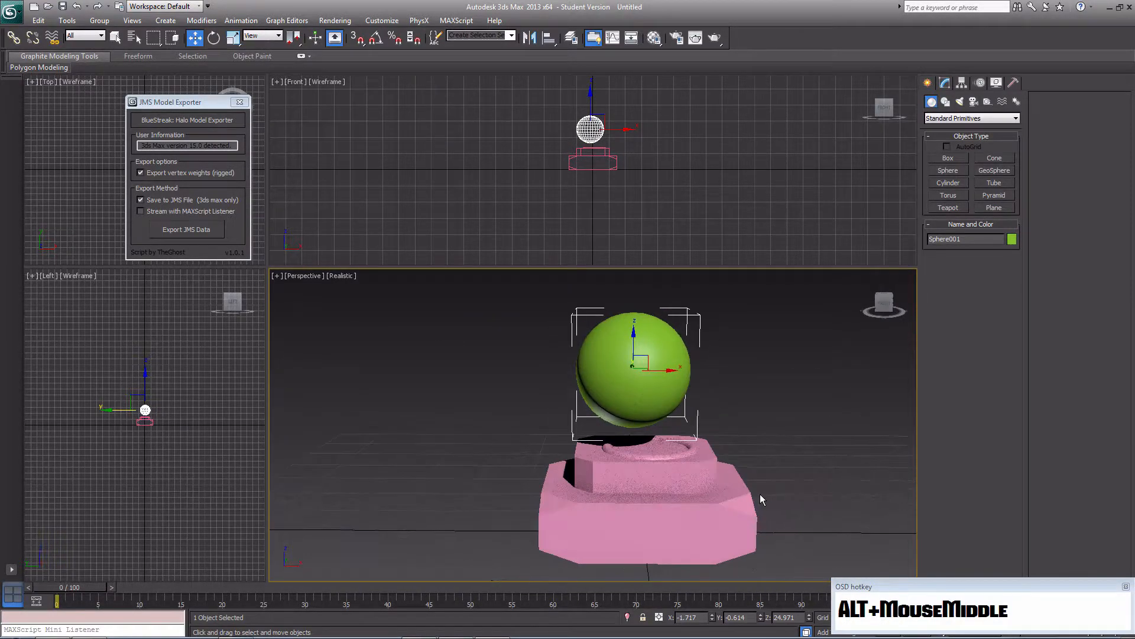
left_click_drag(669, 372, 681, 381)
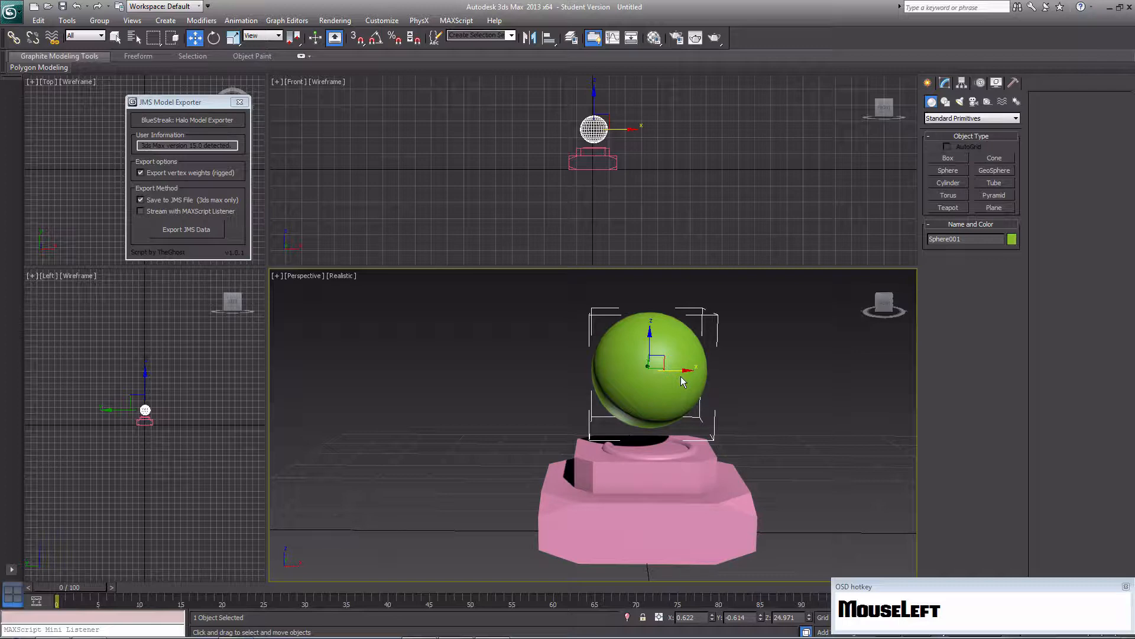
left_click_drag(681, 377, 686, 372)
middle_click_drag(711, 397, 615, 414, "alt")
mouse_move(653, 344)
left_mouse_down()
mouse_move(648, 374)
mouse_move(651, 354)
left_mouse_up()
middle_click_drag(671, 373, 559, 371, "alt")
scroll(559, 370, "down", 4)
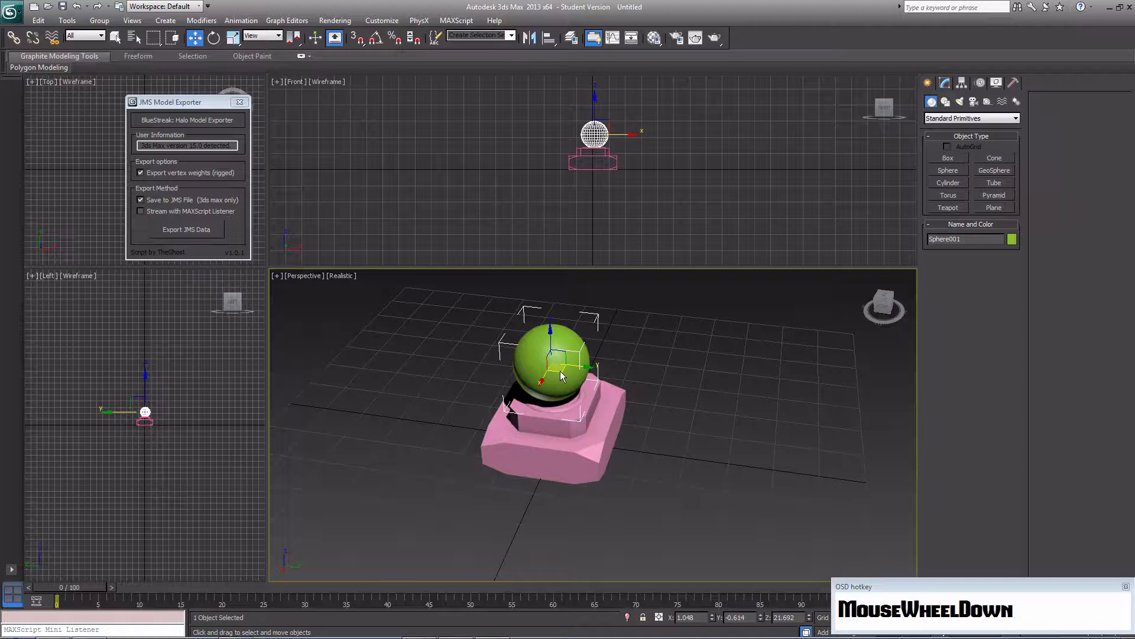
Change the 01 - Default material to a Multi/Sub-Object material, keeping the old material as its first sub-material
key("m")
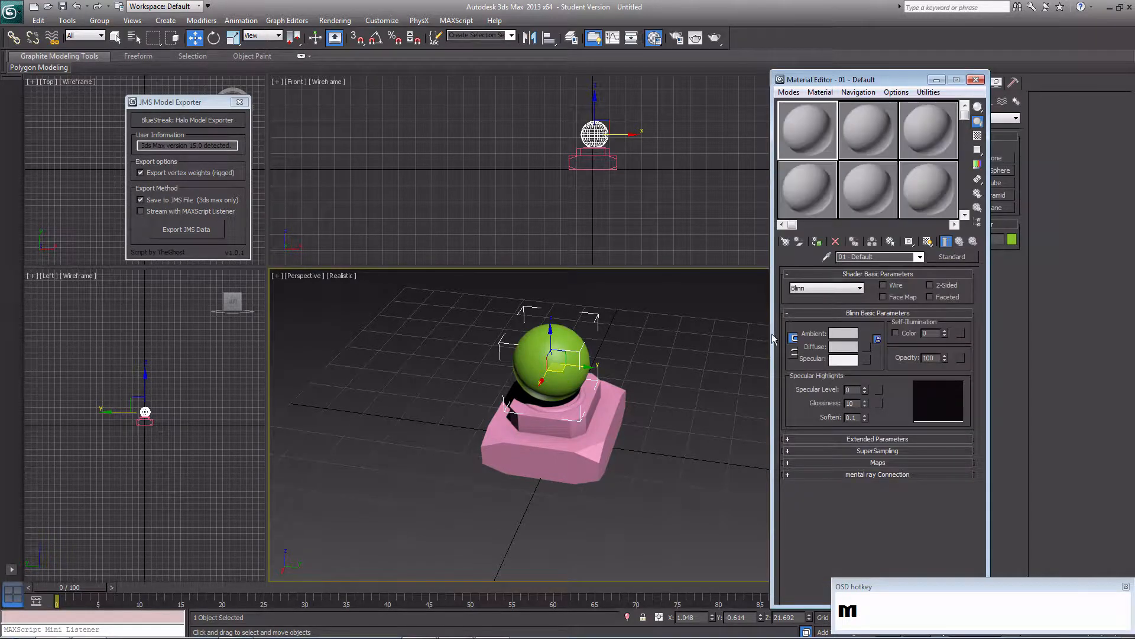
left_click(932, 256)
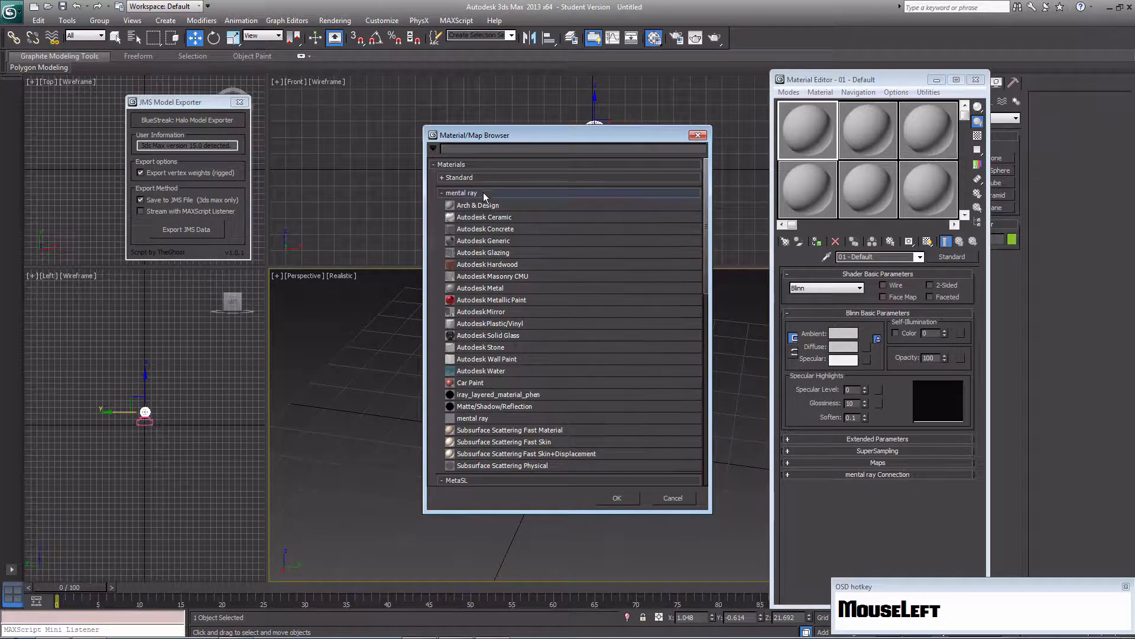
left_click(443, 179)
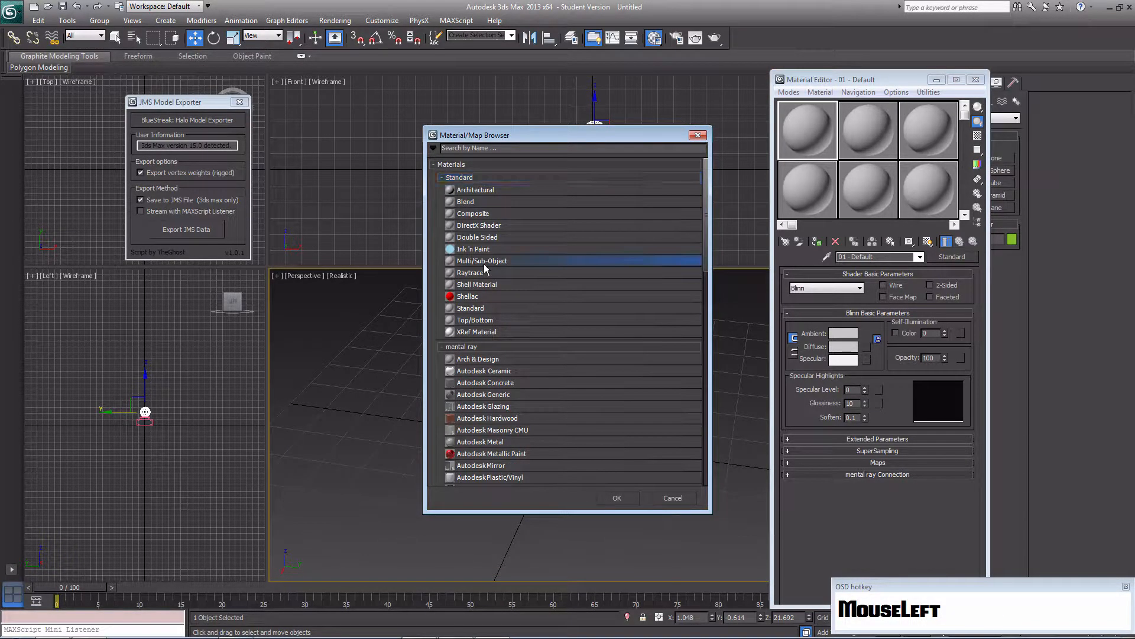
double_click(484, 264)
left_click(850, 371)
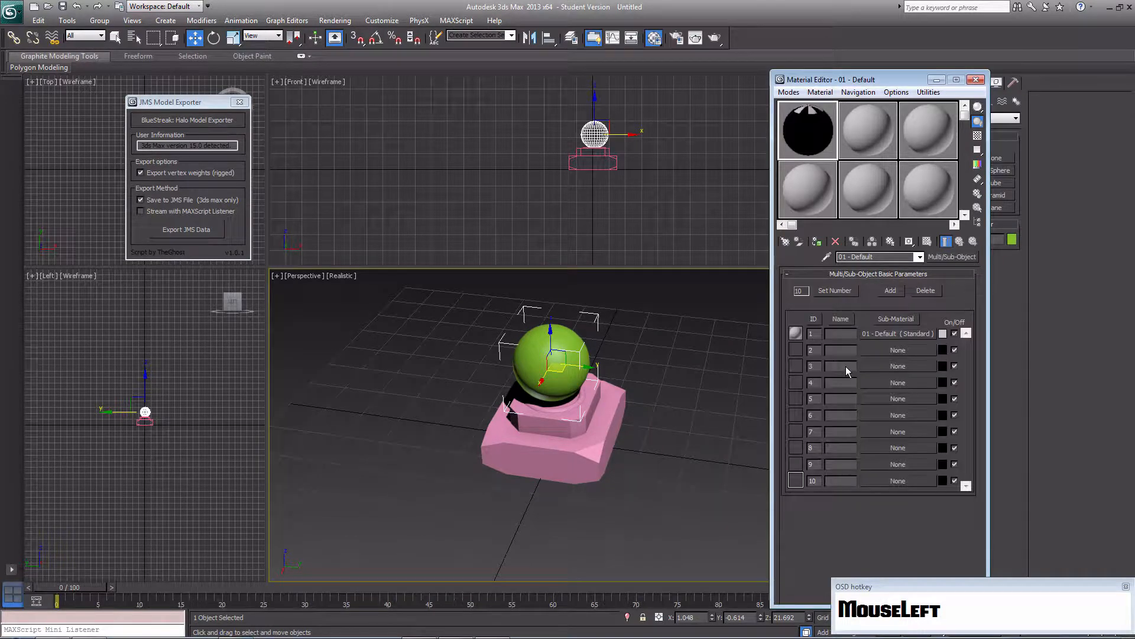
Reduce the number of materials in the Multi/Sub-Object material and open its first sub-material
left_click(834, 290)
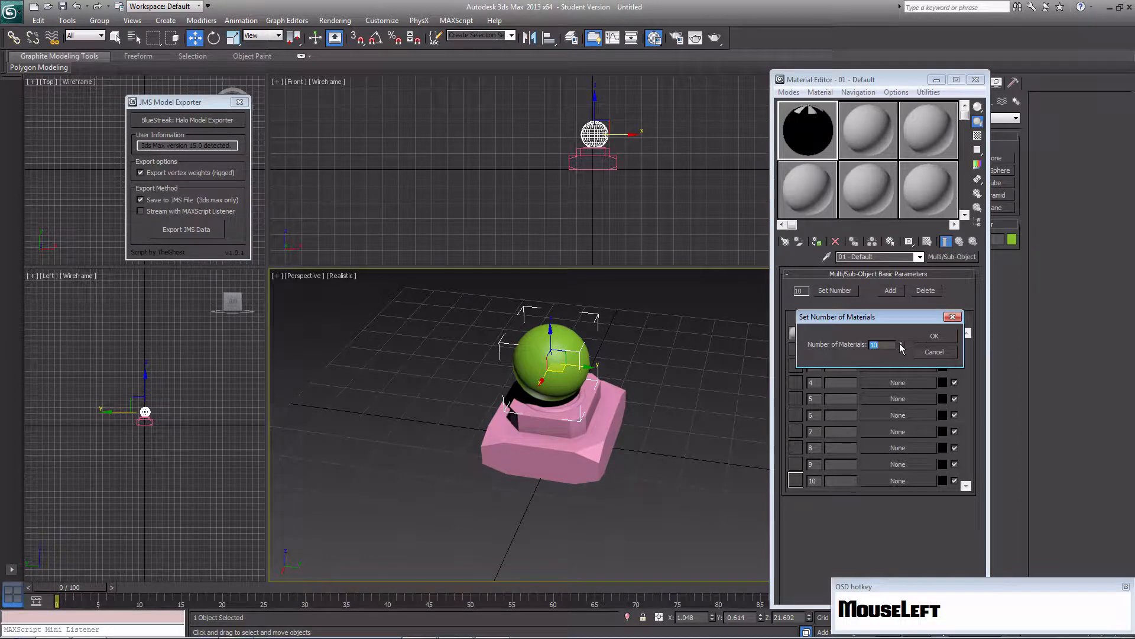
left_click_drag(901, 347, 901, 347)
left_click(933, 335)
left_click(866, 333)
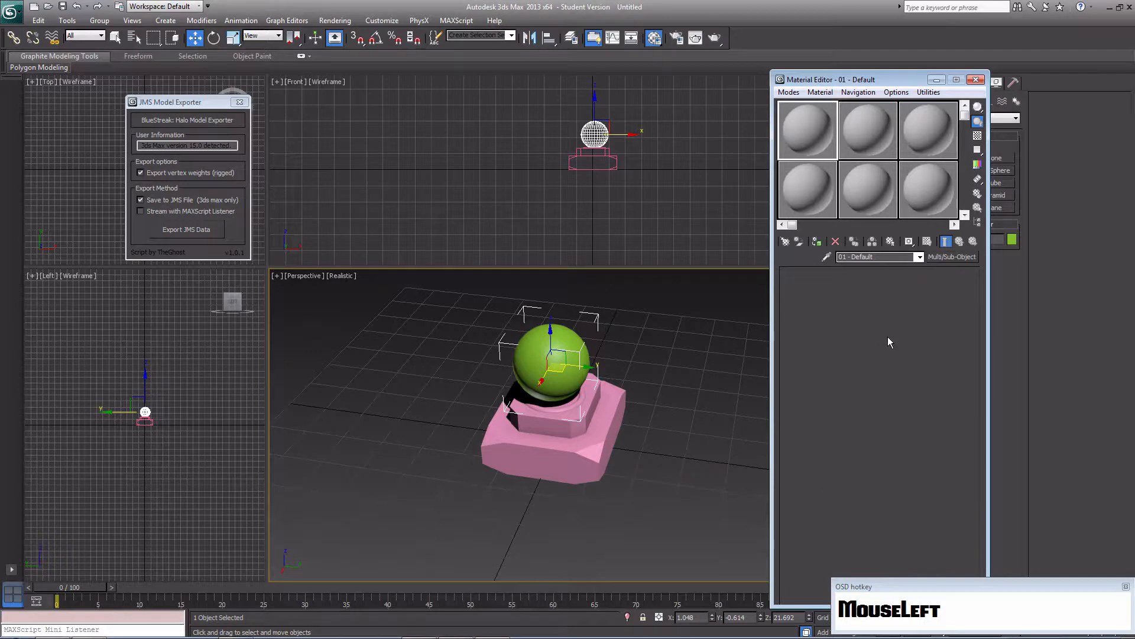
Set the first sub-material's ambient and diffuse color to bright blue and enable its display in the viewport
left_click(845, 346)
left_click_drag(296, 122, 289, 74)
left_click_drag(347, 127, 347, 73)
left_click(437, 174)
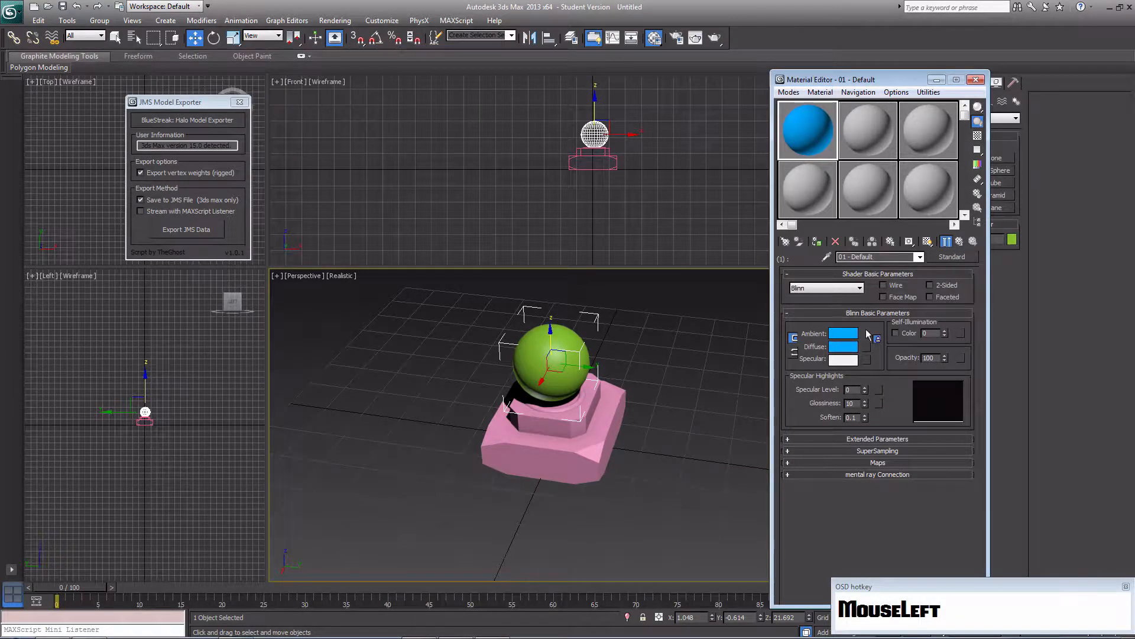
left_click(927, 241)
left_click(959, 243)
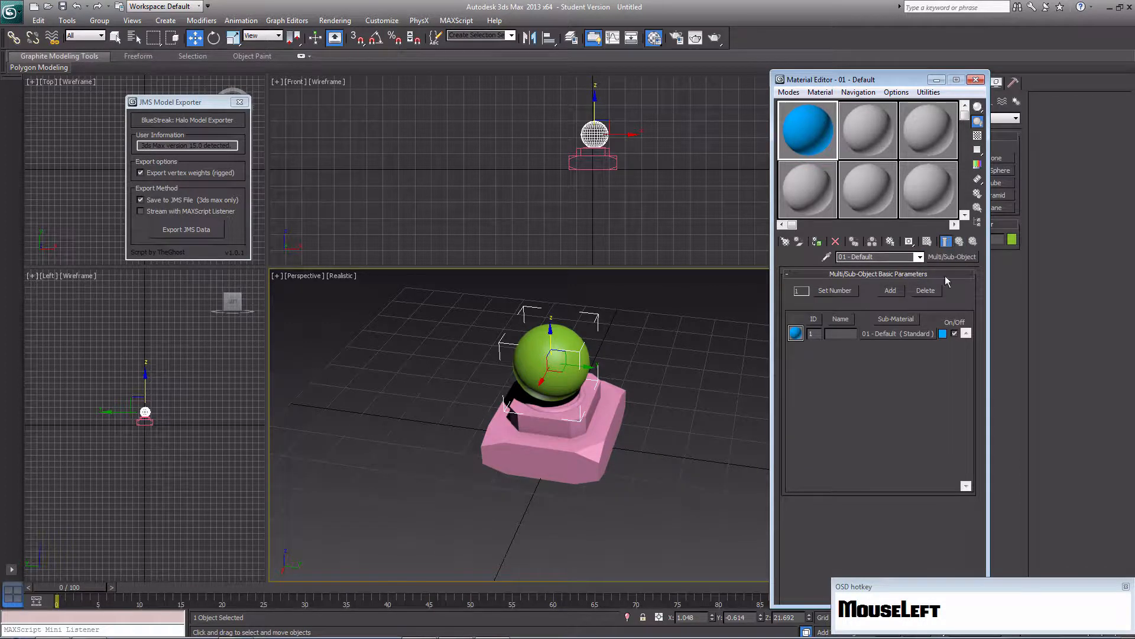
Rename the first sub-material to "nothing"
left_click(870, 332)
left_click_drag(882, 254, 730, 250)
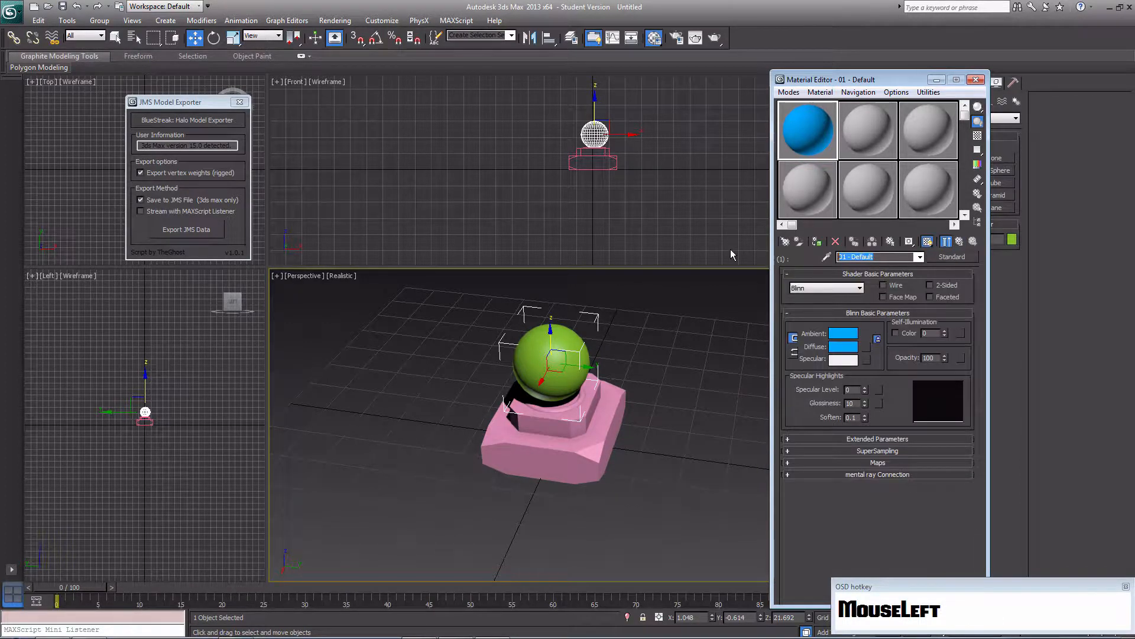
type("sky")
key("BackSpace")
key("BackSpace")
key("BackSpace")
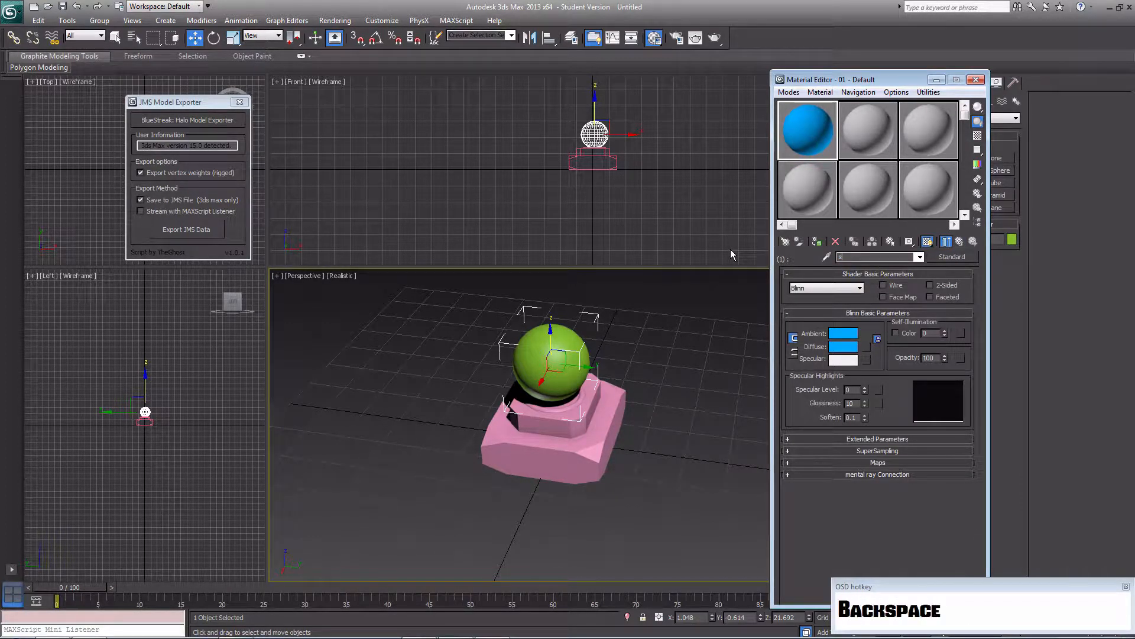
type("nothing")
key("Return")
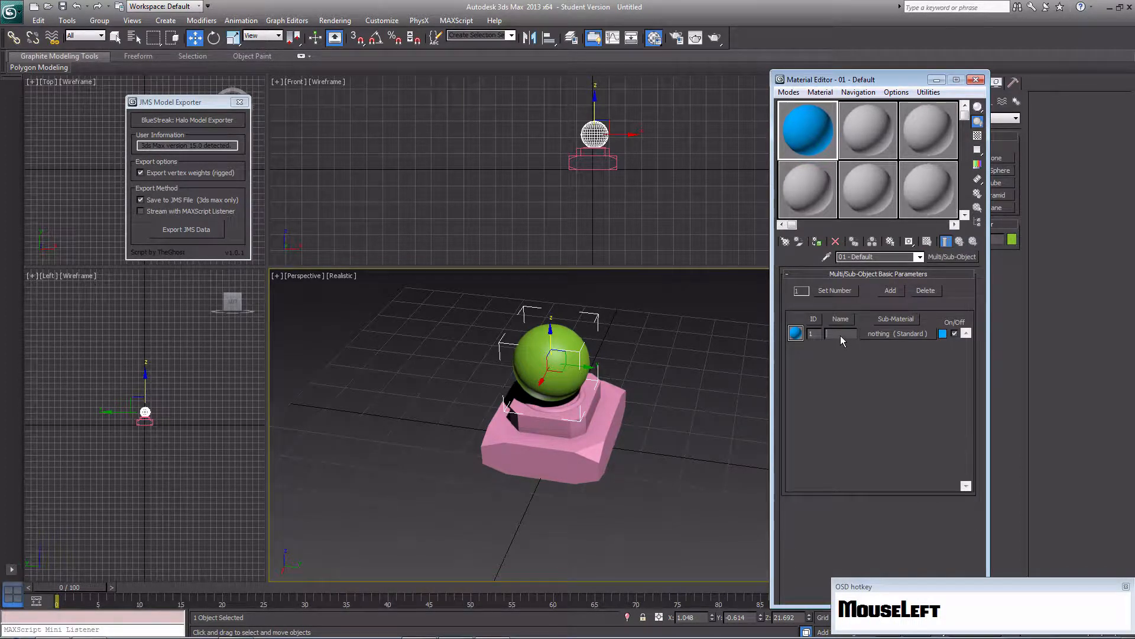
Enter "nothing" as the name of the ID 1 entry in the Multi/Sub-Object material
type("nor")
key("BackSpace")
type("thing")
key("Return")
Assign the Multi/Sub-Object material to both the sphere and the base, and close the Material Editor
left_click_drag(825, 123, 546, 369)
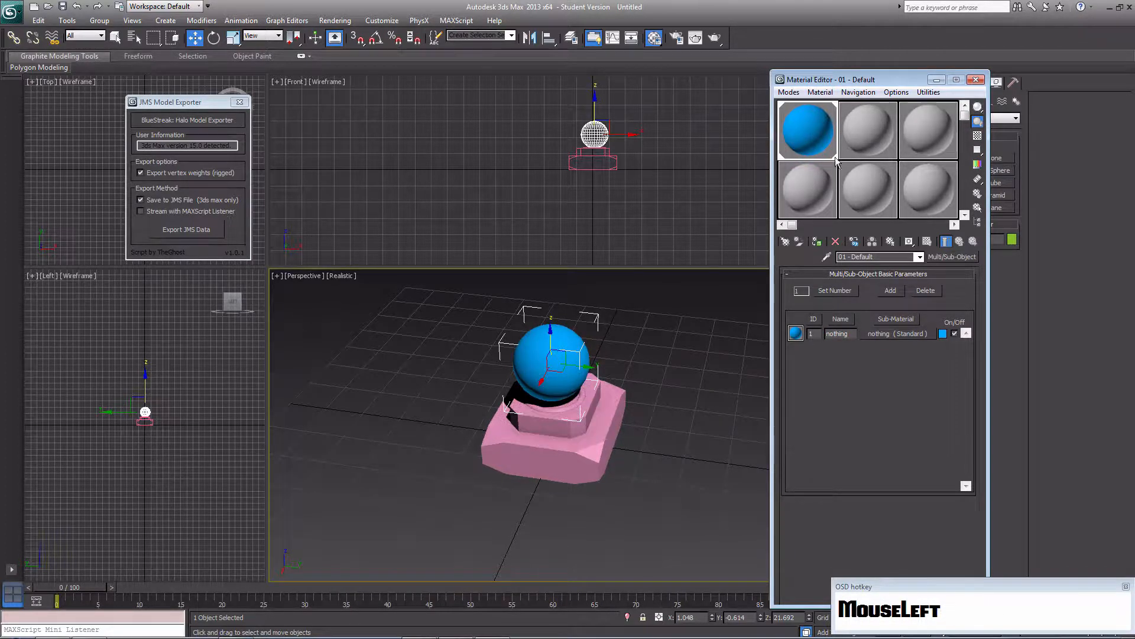
left_click_drag(642, 399, 578, 449)
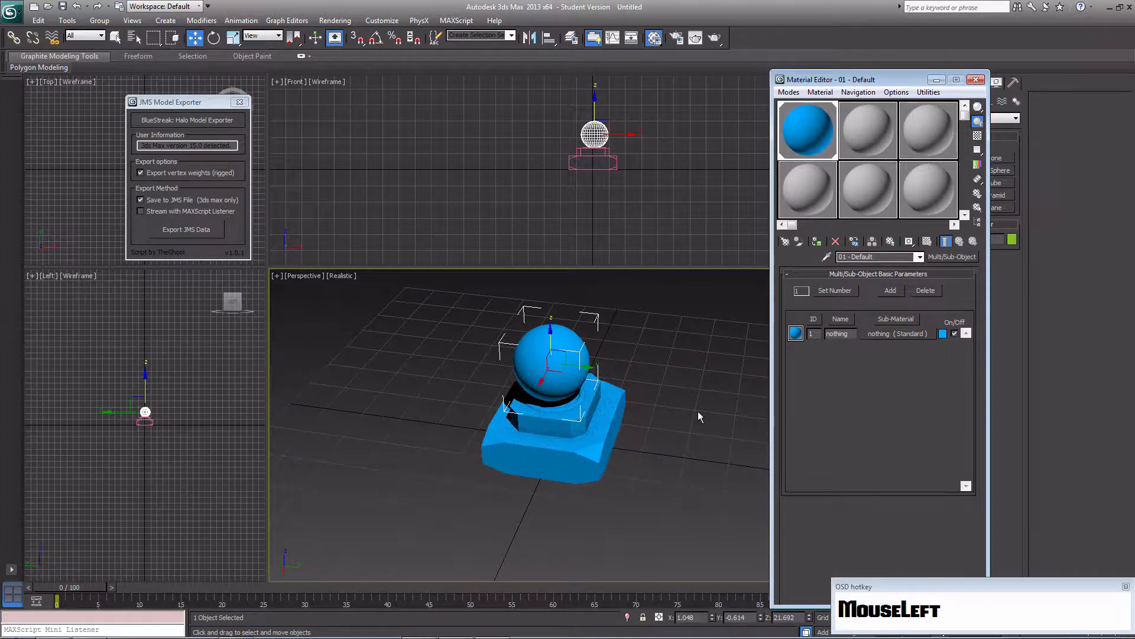
left_click(975, 79)
Convert the sphere and the base to Editable Mesh objects
right_click(566, 350)
mouse_move(608, 456)
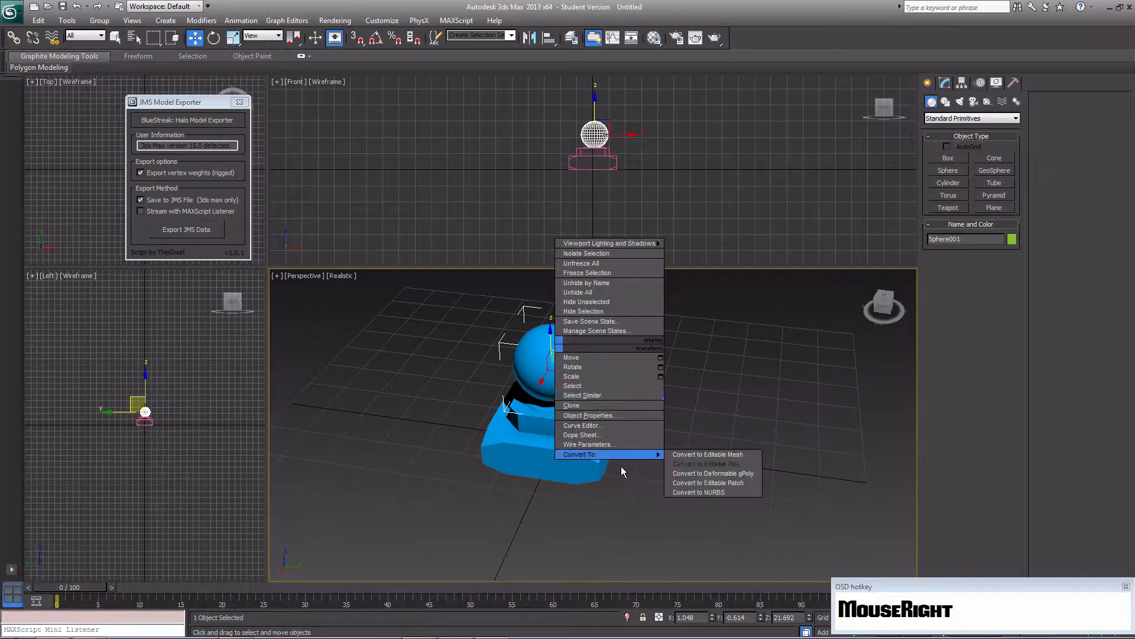
left_click(697, 457)
right_click(588, 454)
mouse_move(628, 560)
left_click(728, 562)
Select all the base's polygons and set their material ID to 2
left_click_drag(712, 527, 398, 272)
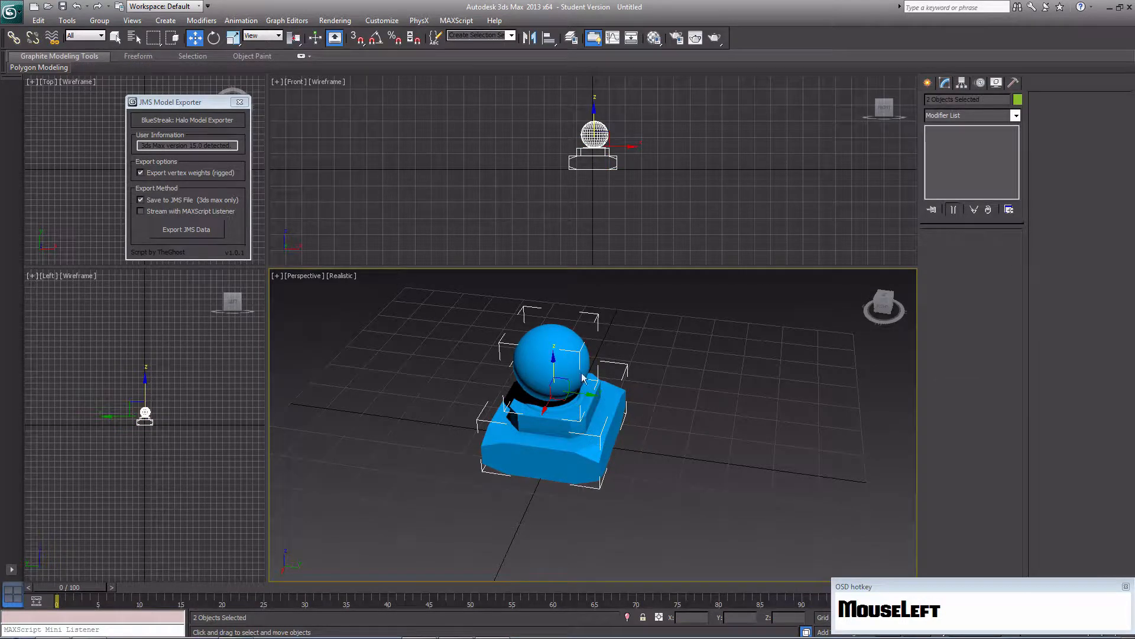
left_click(637, 460)
left_click(602, 451)
left_click(984, 252)
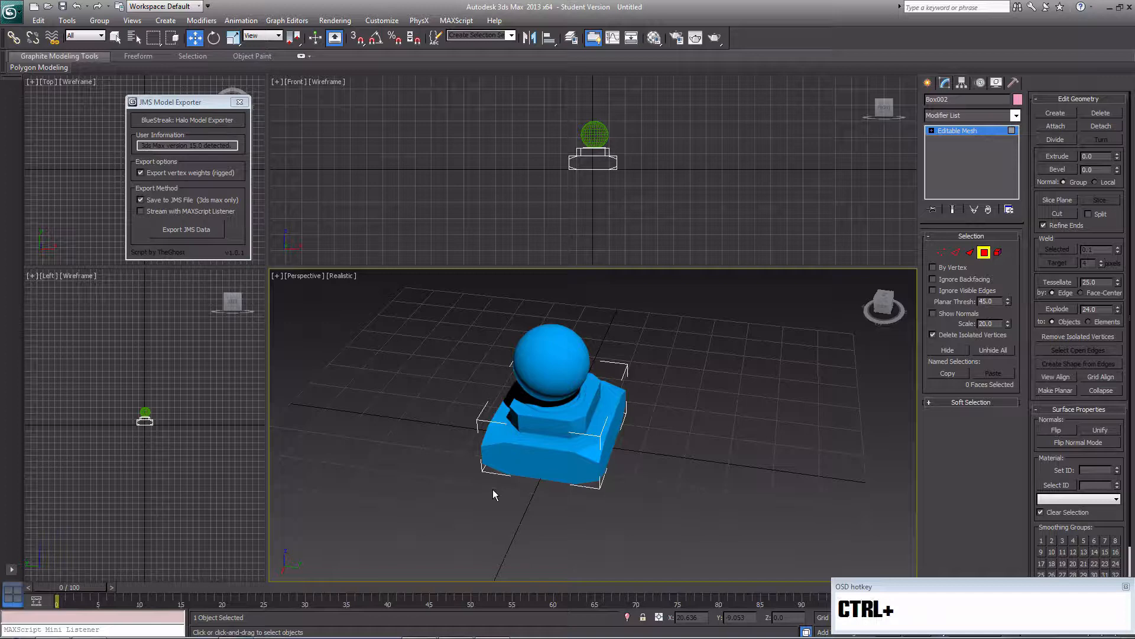
key("ctrl+a")
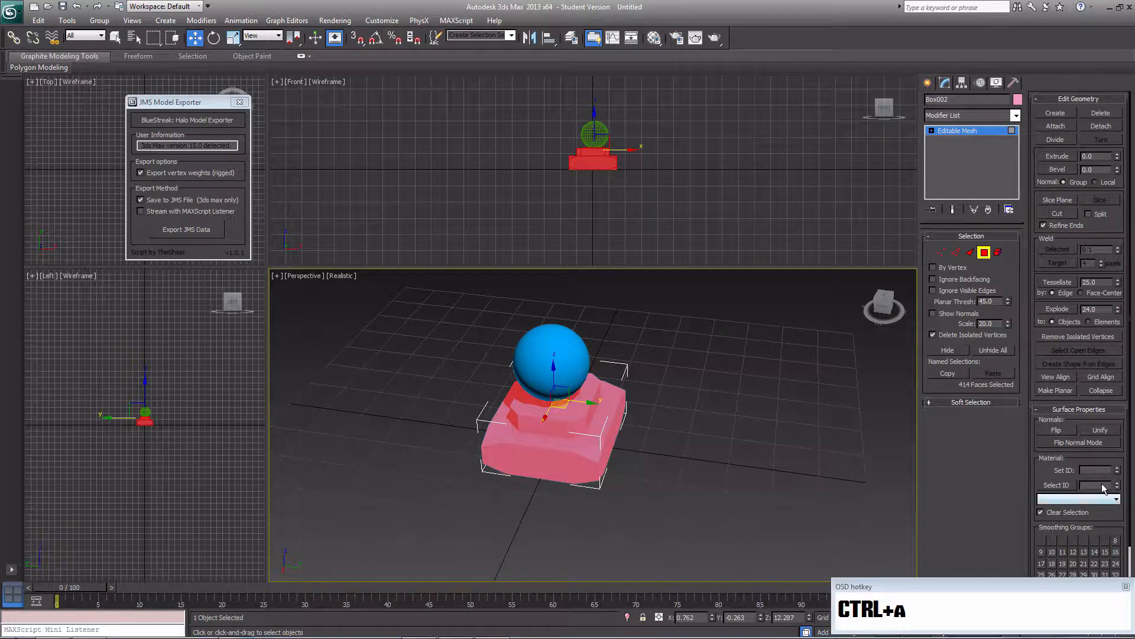
left_click(1117, 471)
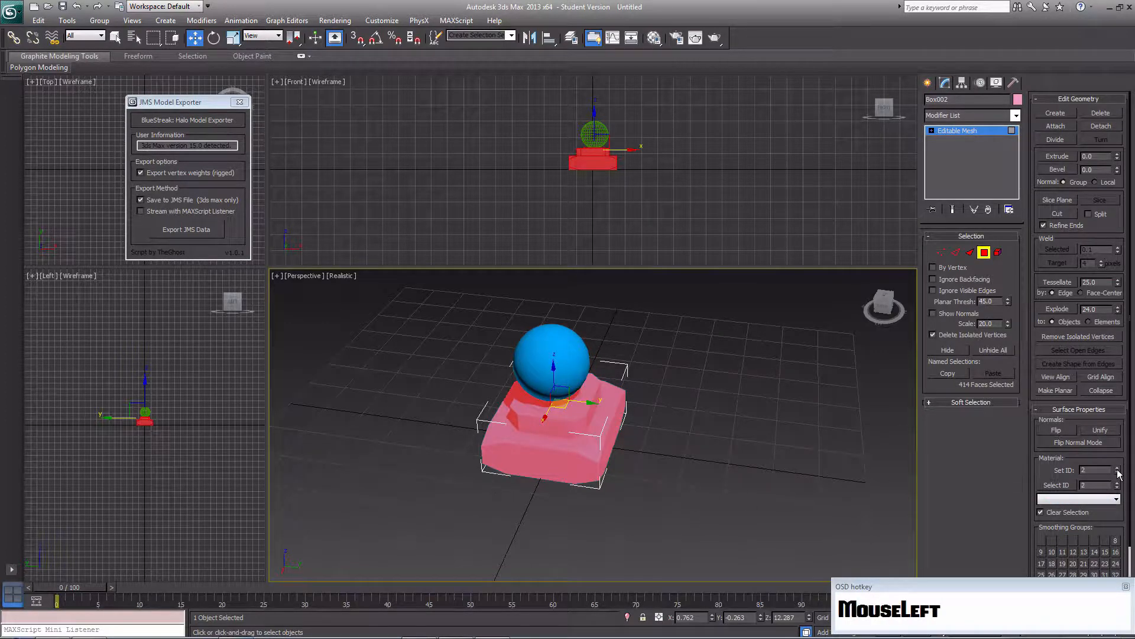
left_click(676, 497)
left_click(928, 83)
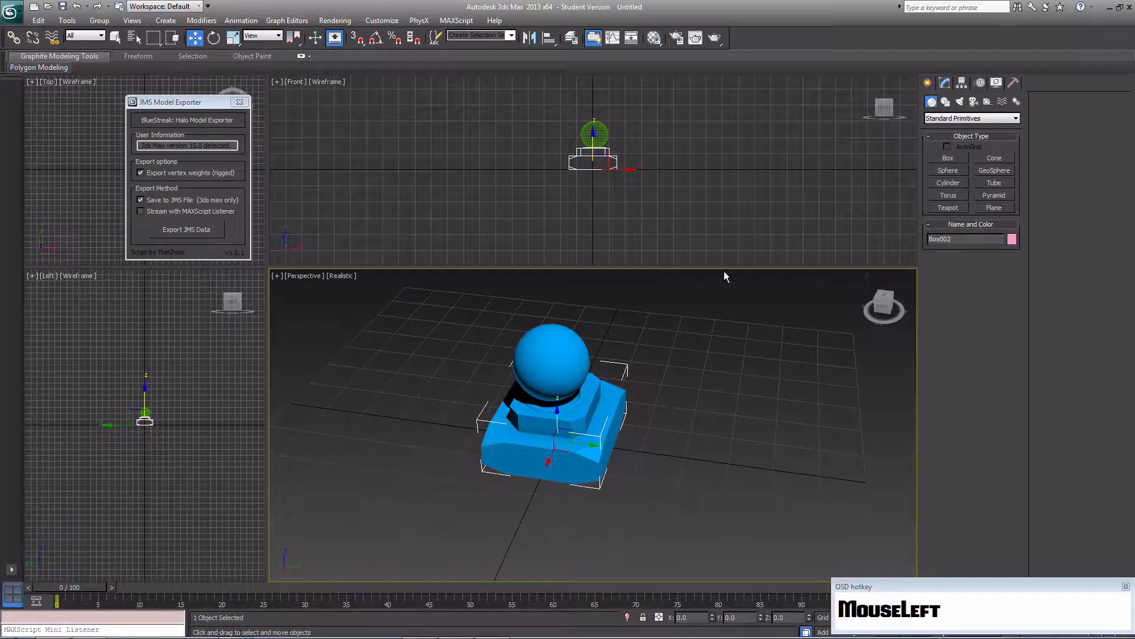
Select all the sphere's polygons and set their material ID to 1
left_click(571, 349)
left_click(945, 83)
left_click(984, 252)
left_click(569, 377)
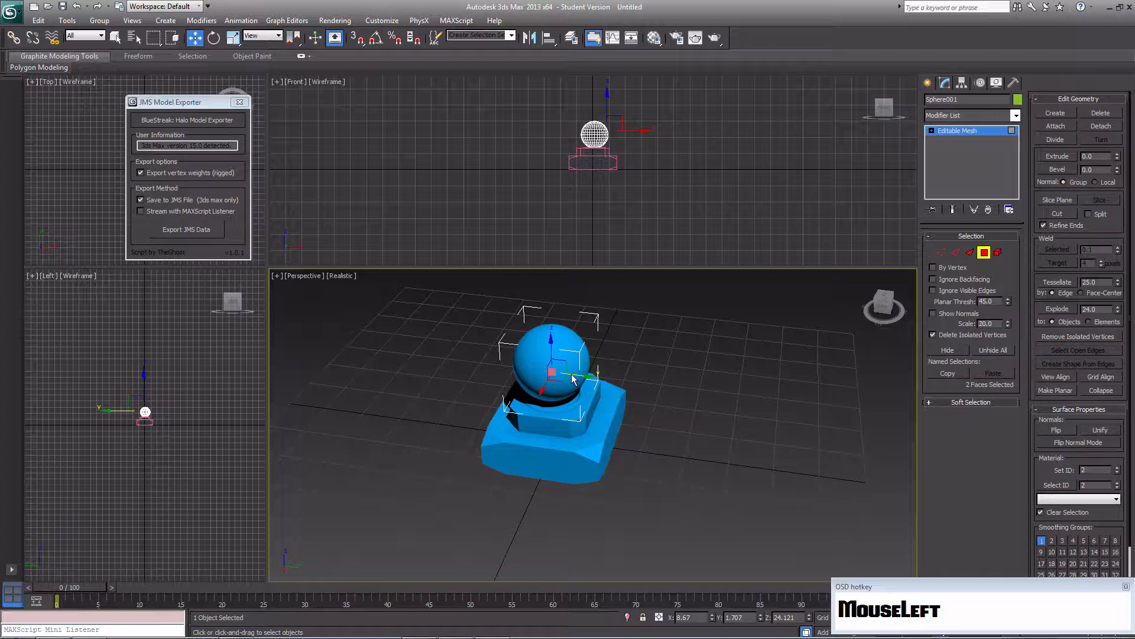
key("ctrl+a")
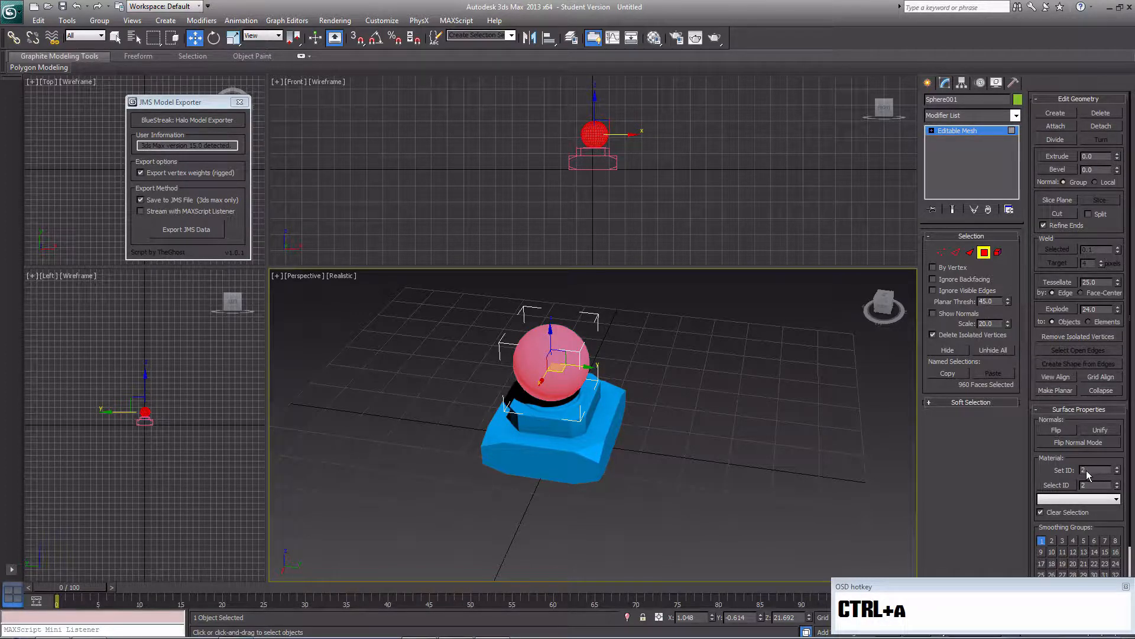
left_click(1116, 473)
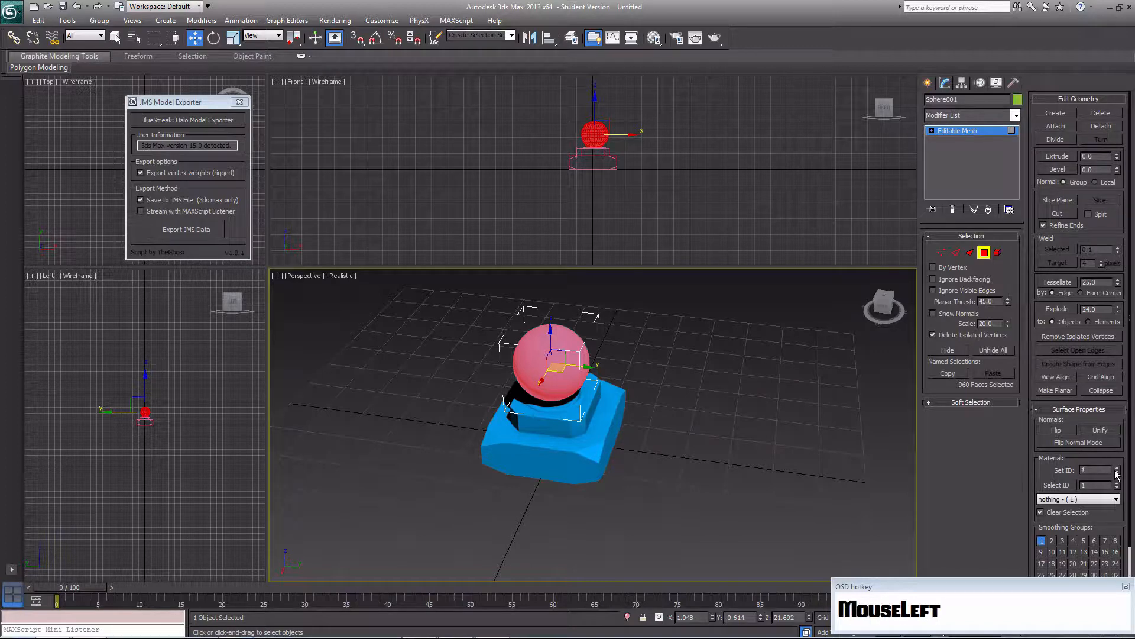
left_click(647, 450)
left_click(927, 83)
Rename the sphere to "Top"
left_click(656, 456)
left_click(562, 385)
left_click_drag(1000, 239, 845, 247)
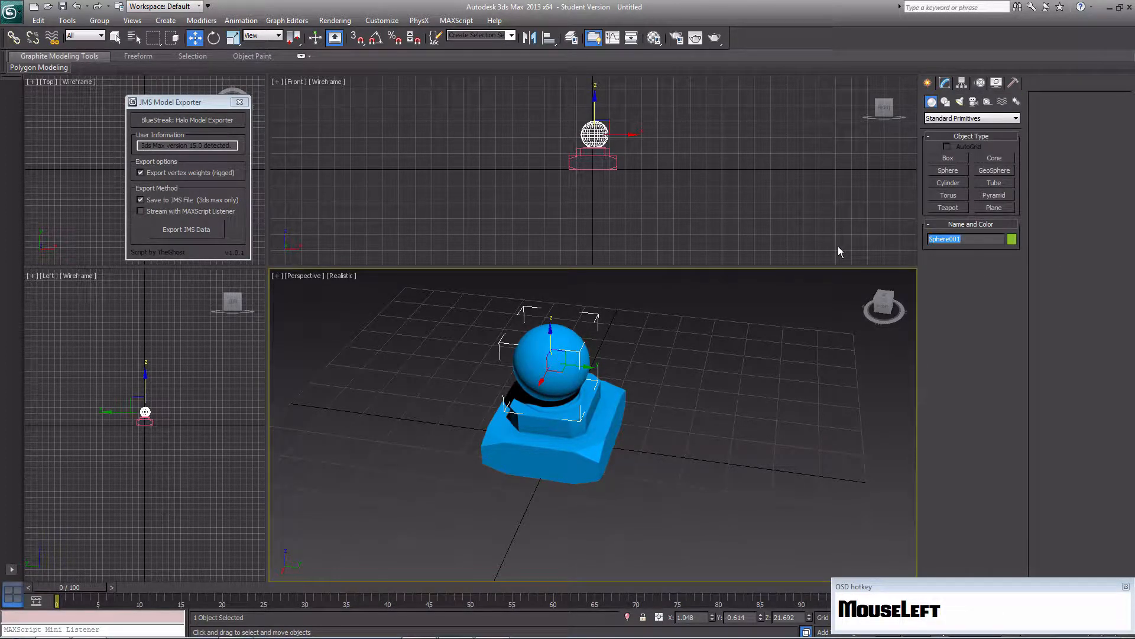
type("Top")
key("Return")
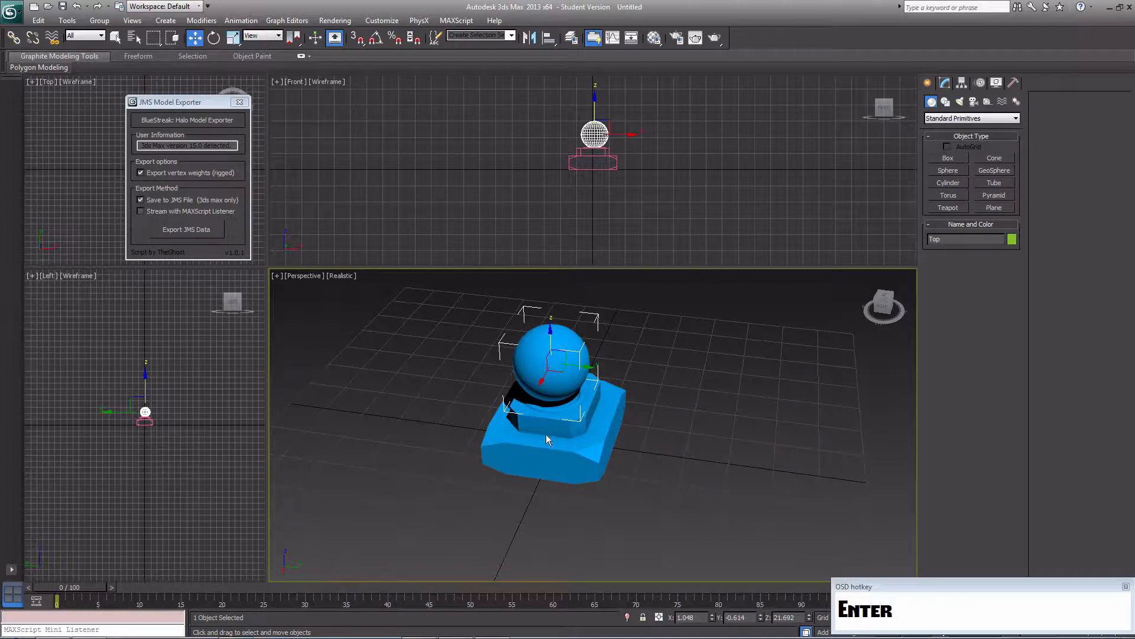
Rename the base to "Bottom"
left_click(564, 429)
type("B")
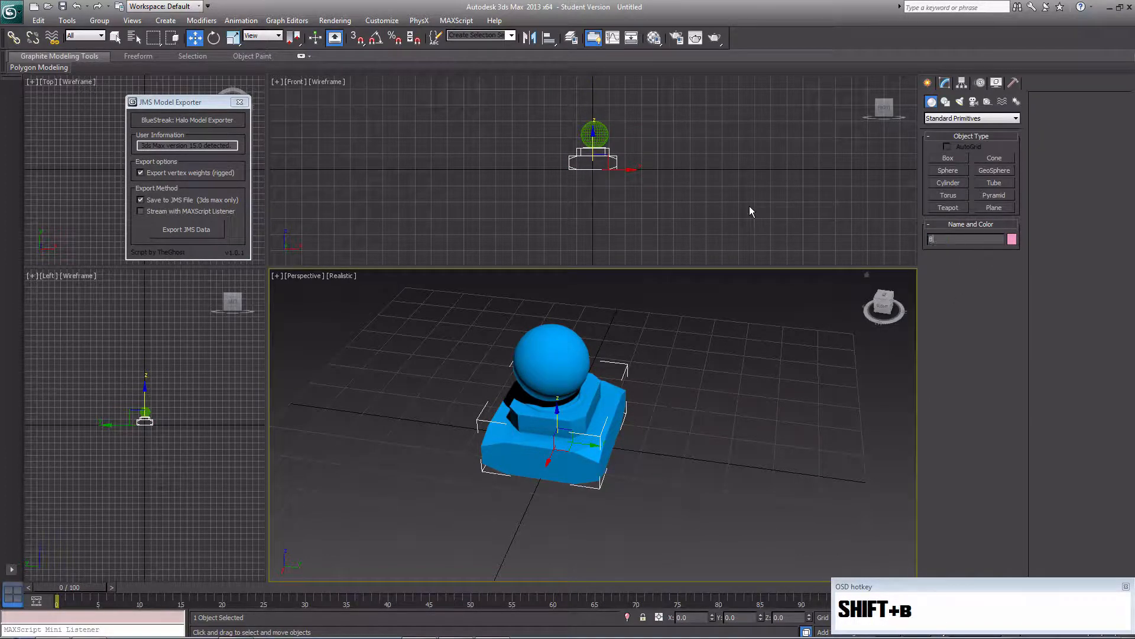
type("ottom")
key("Return")
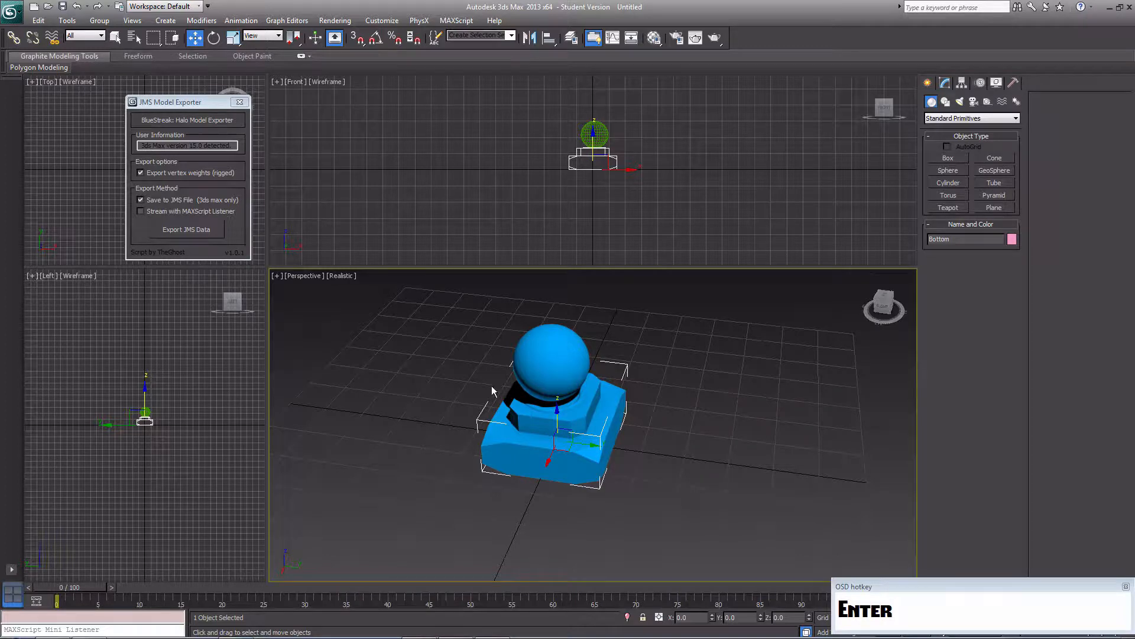
left_click(552, 367)
left_click(569, 445)
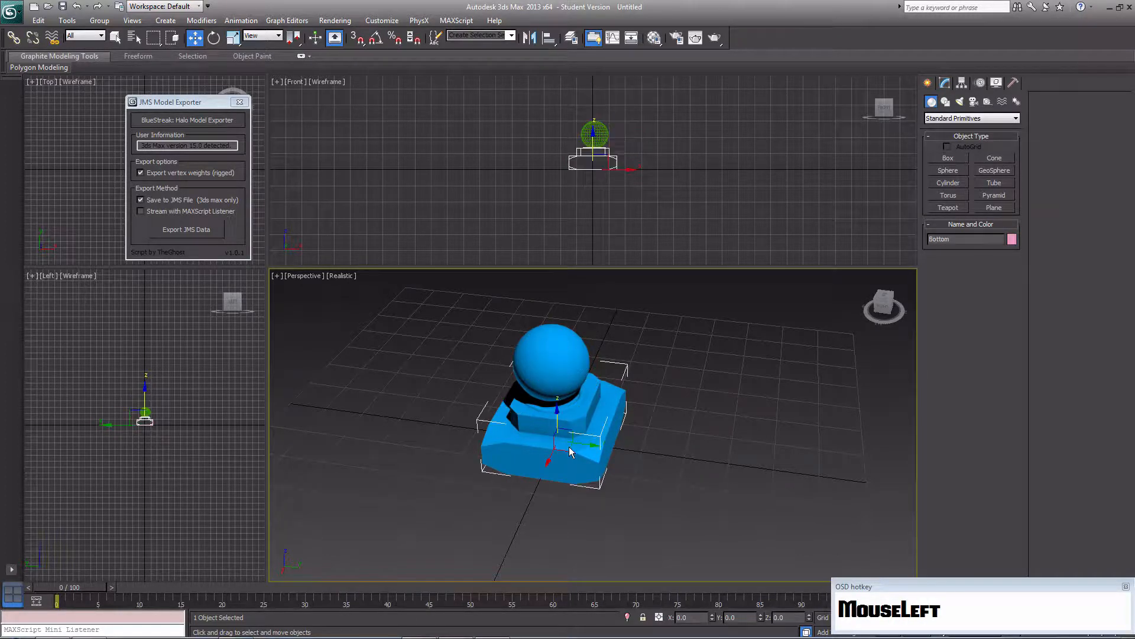
Create a box as a cube with sides of about 11.3 units on the grid beside the base
middle_click_drag(708, 410, 703, 393)
scroll(703, 393, "down", 5)
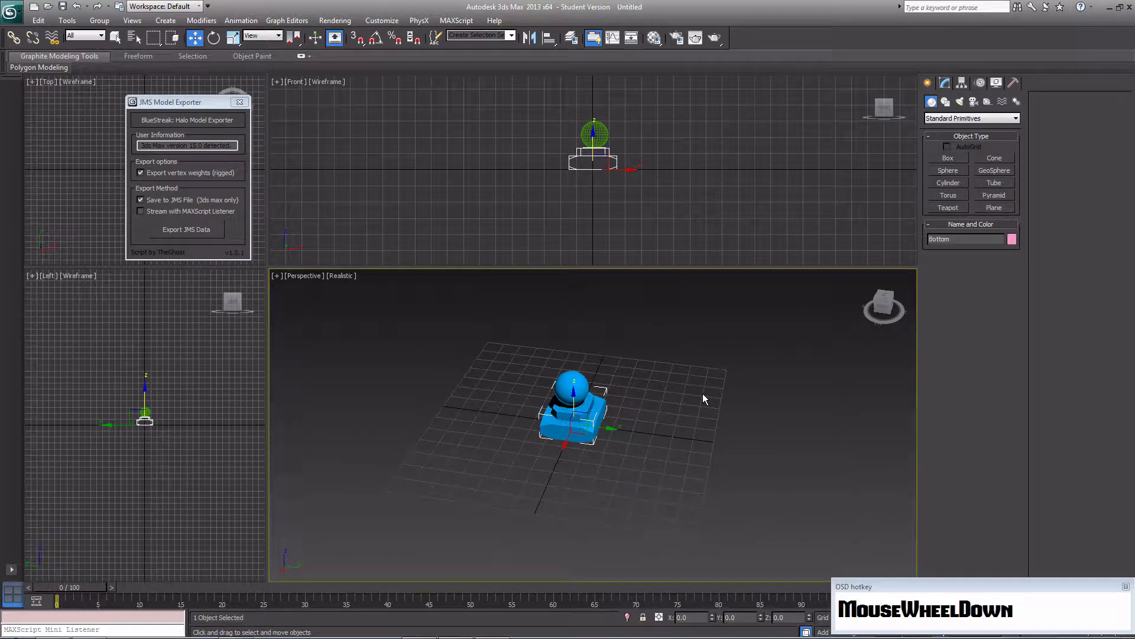
left_click(949, 158)
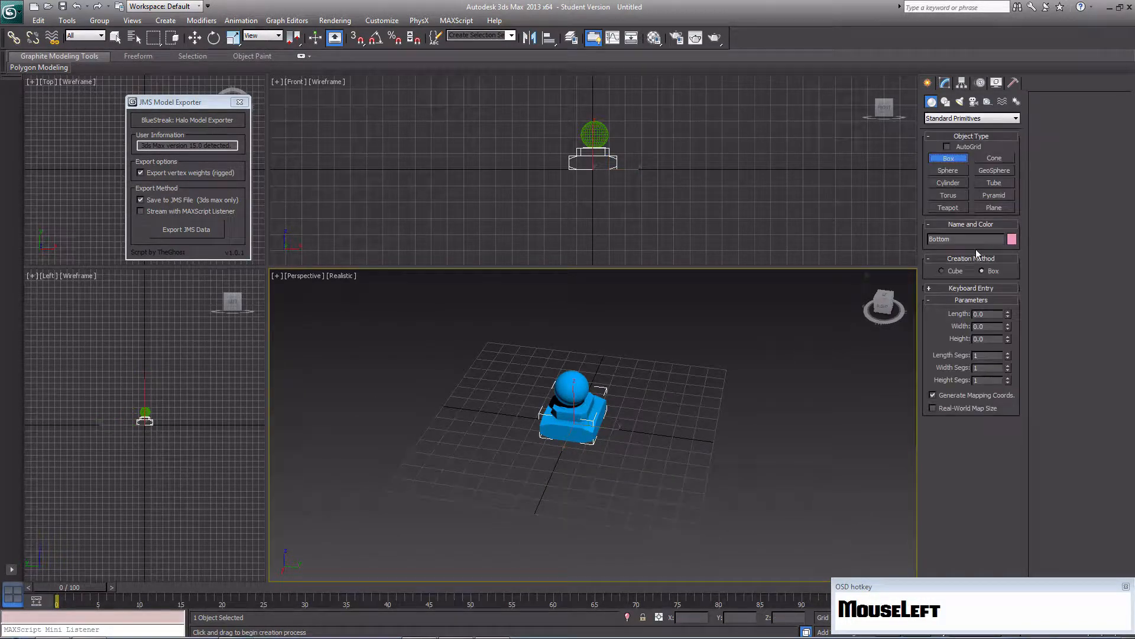
left_click(951, 272)
left_click_drag(641, 428, 725, 438)
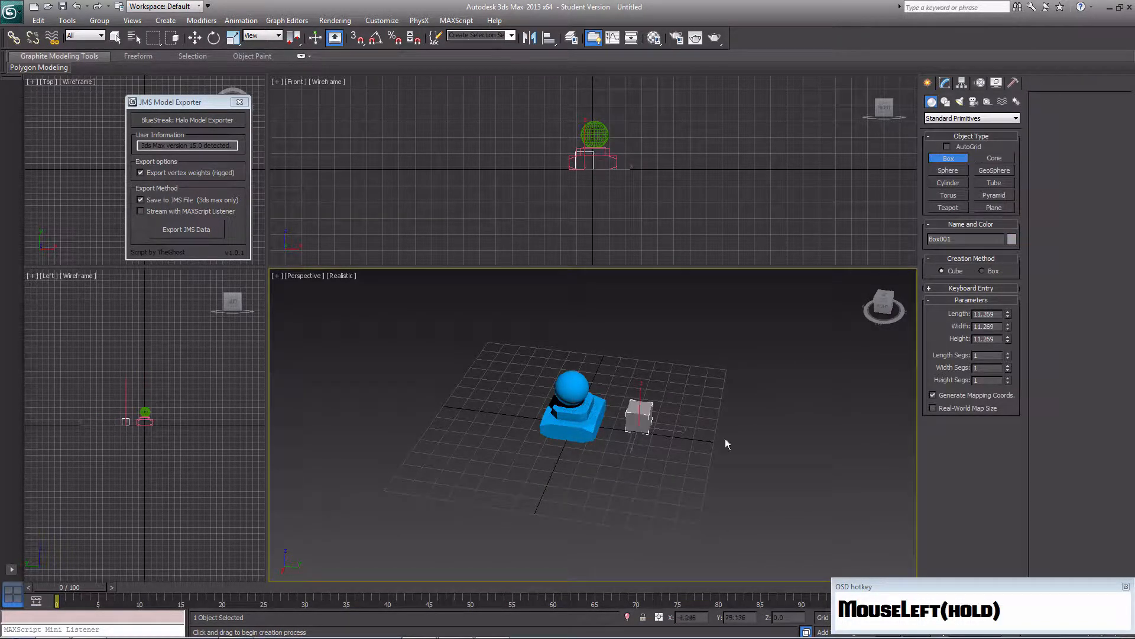
left_click(952, 350)
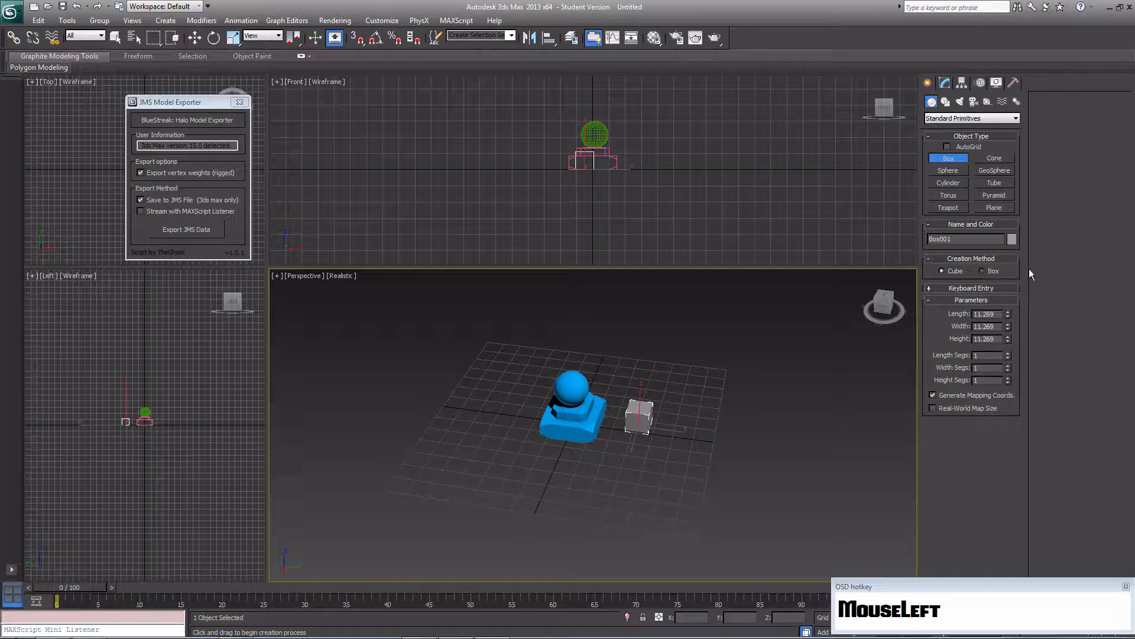
Rename the new cube to "frame_bottom"
left_click_drag(973, 245, 879, 251)
left_click_drag(723, 251, 723, 250)
type("fa")
key("BackSpace")
type("rame")
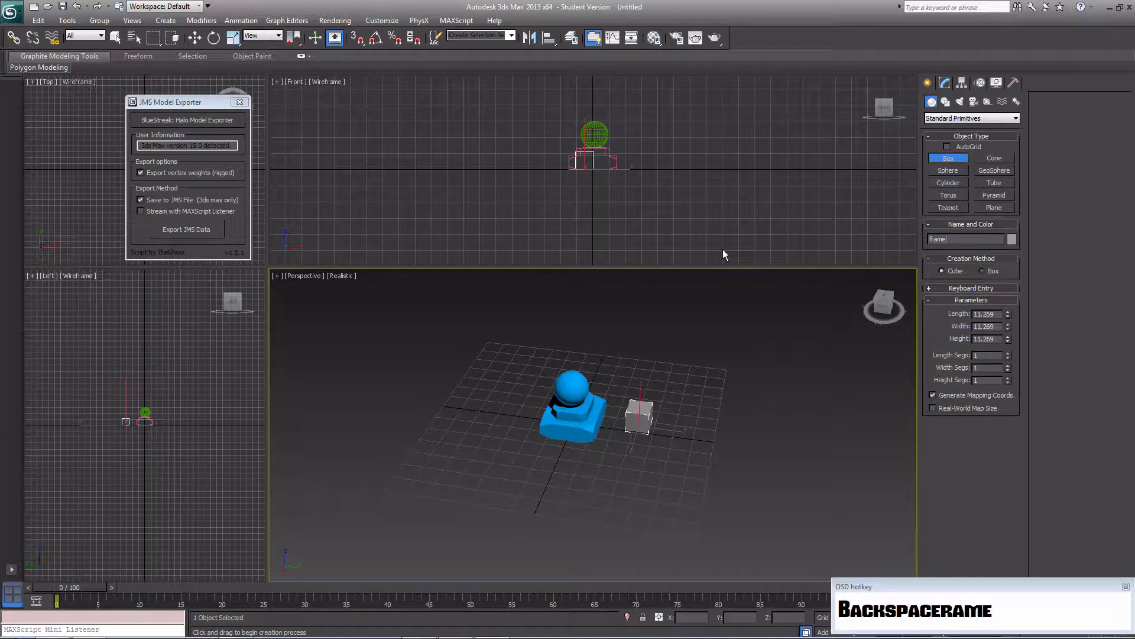
type("_bottom")
key("Return")
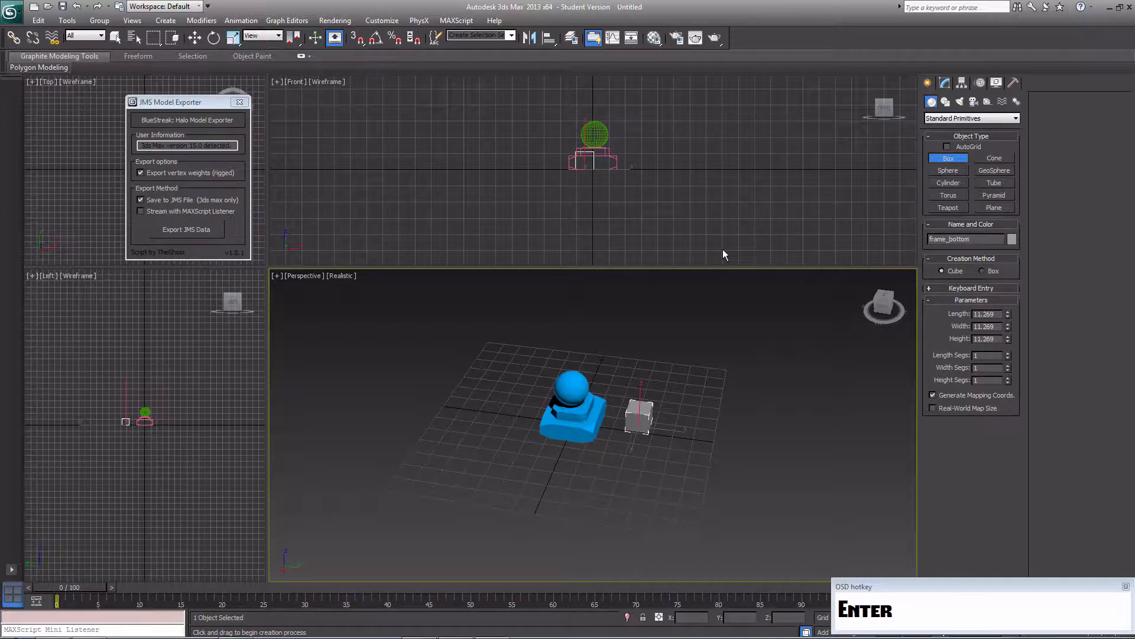
Clone the frame_bottom cube straight up to about Z 18.7 as a copy named "frame_top"
key("w")
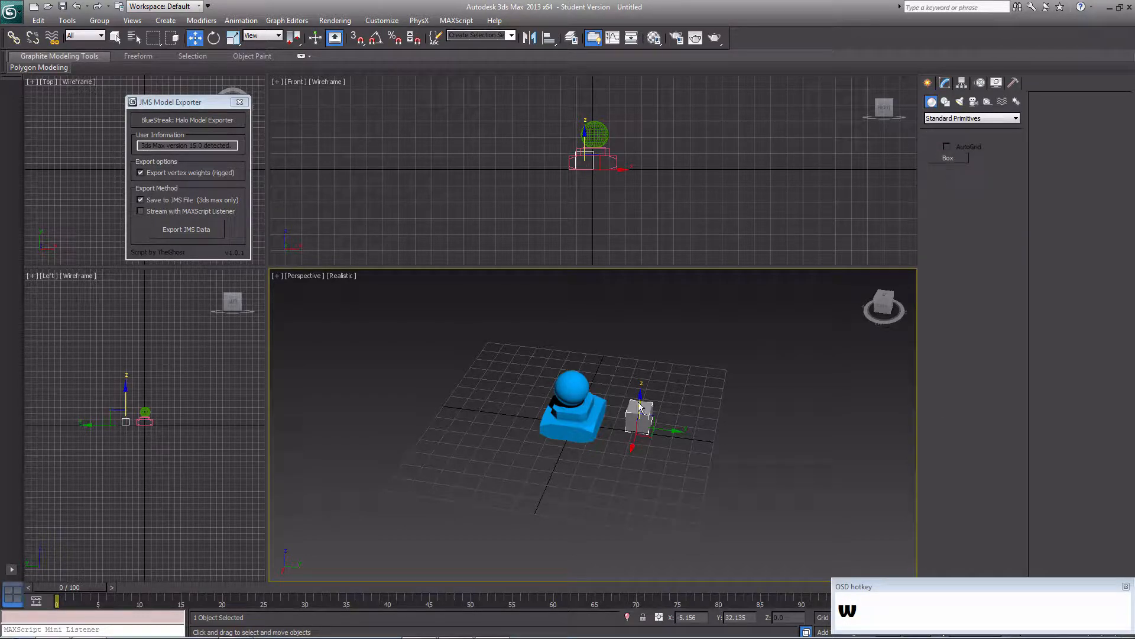
left_click_drag(642, 404, 641, 381, "shift")
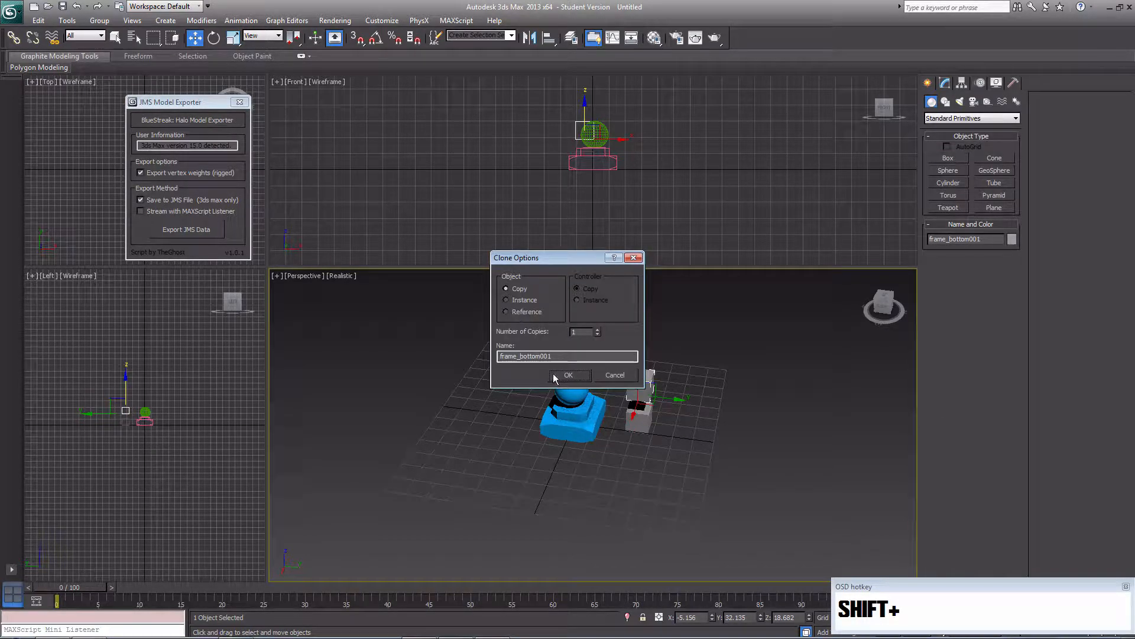
left_click_drag(565, 355, 521, 355)
type("t")
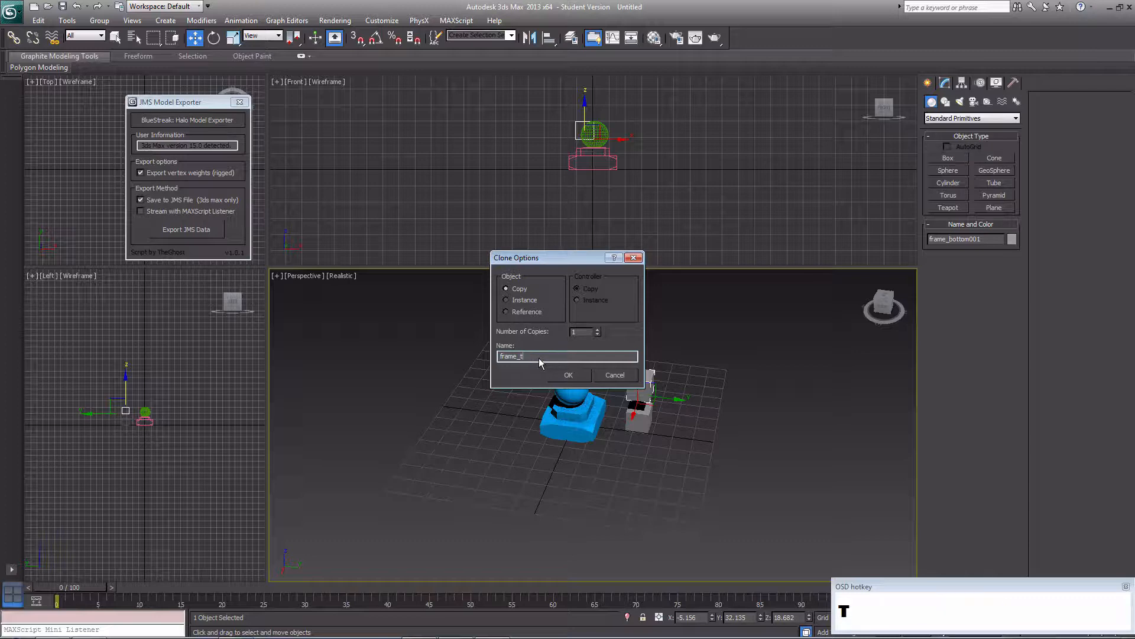
type("op")
left_click(567, 376)
Link the sphere to the frame_top cube and the base to the frame_bottom cube as parents
middle_click_drag(644, 432, 609, 444)
scroll(618, 419, "up", 3)
left_click(522, 366)
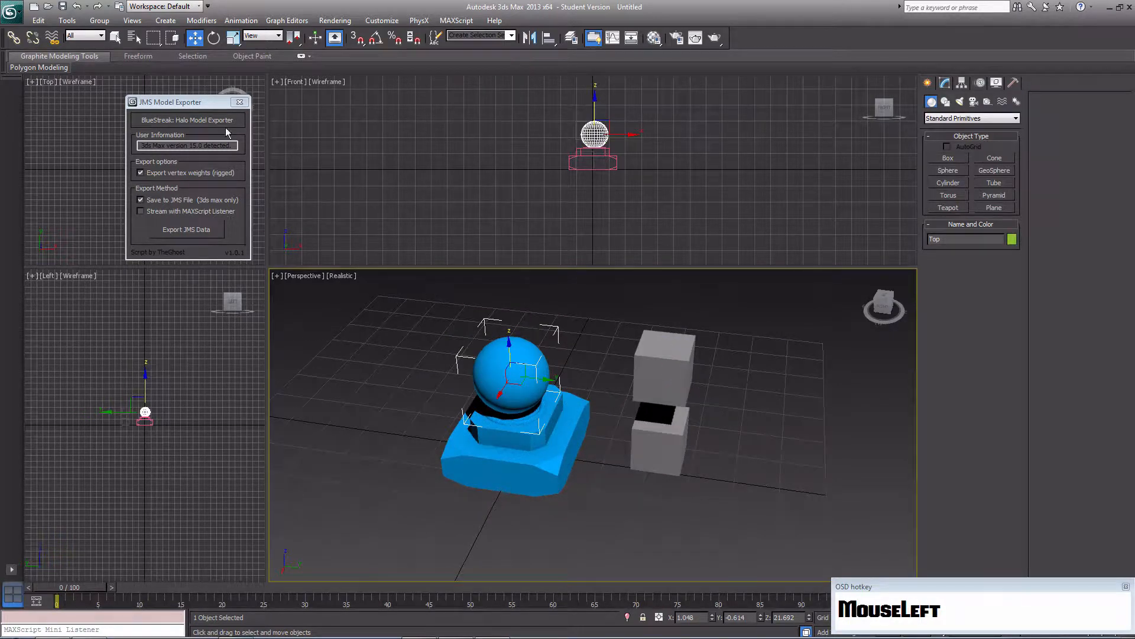
left_click(13, 38)
left_click_drag(547, 371, 657, 365)
left_click_drag(527, 458, 661, 448)
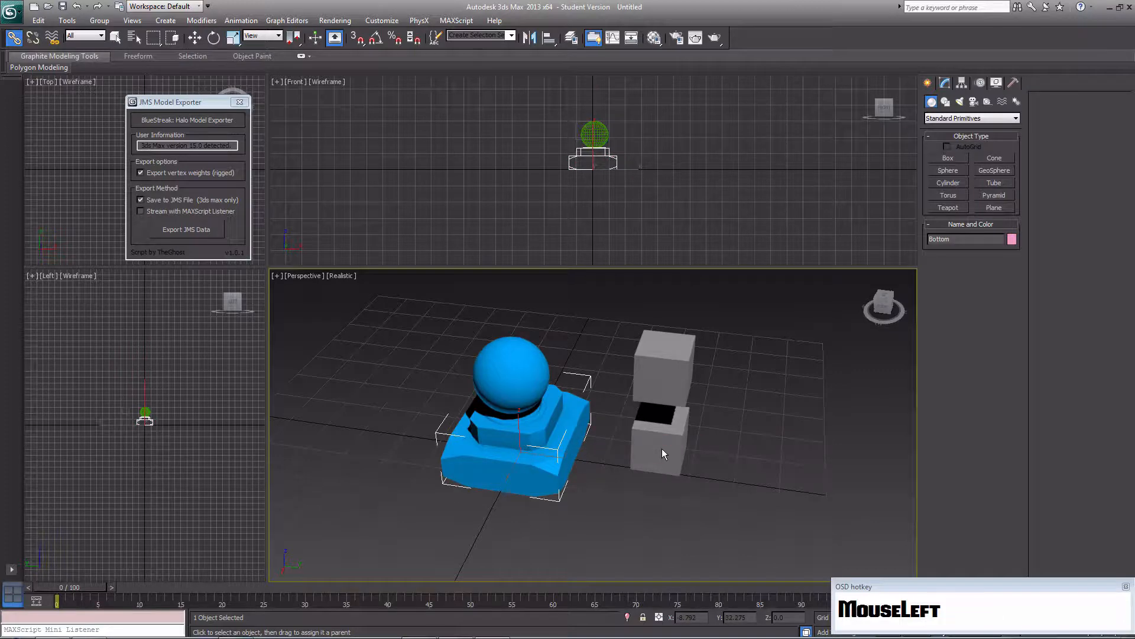
Clone the frame_top cube along the Y axis over to the sphere as a copy named "frame"
middle_click_drag(665, 448, 727, 420)
scroll(728, 420, "down", 3)
left_click(727, 420)
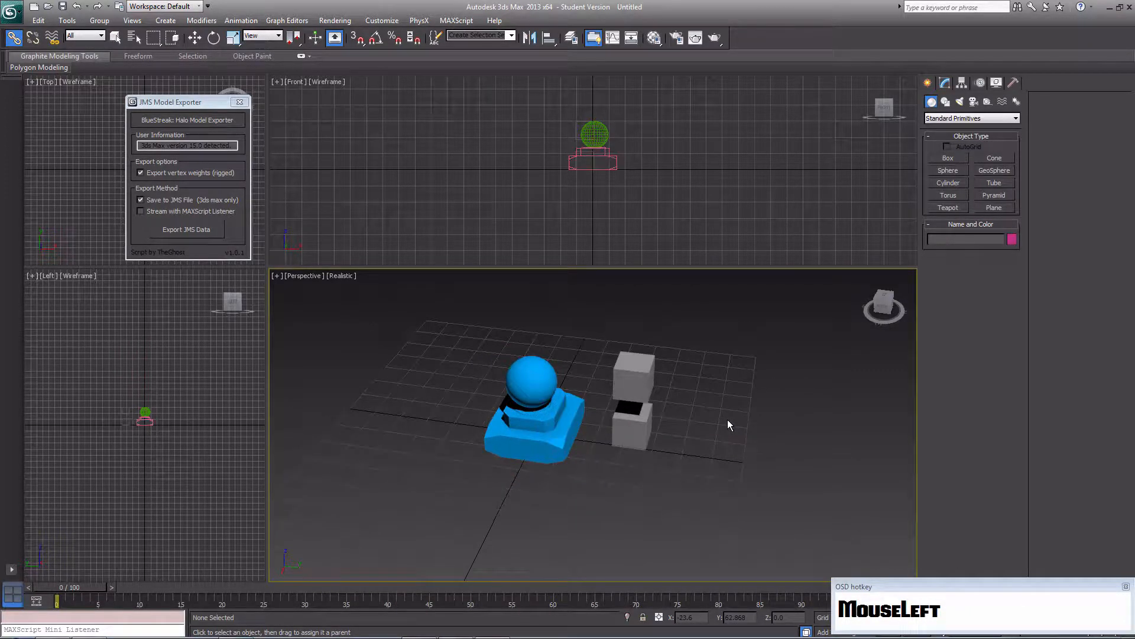
left_click(631, 380)
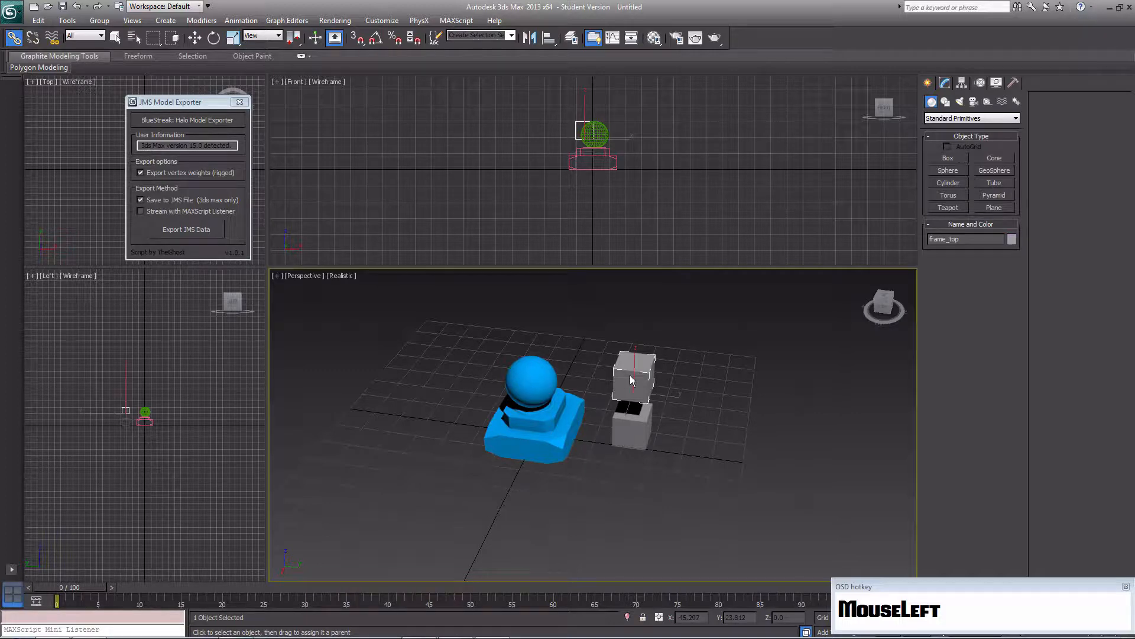
key("w")
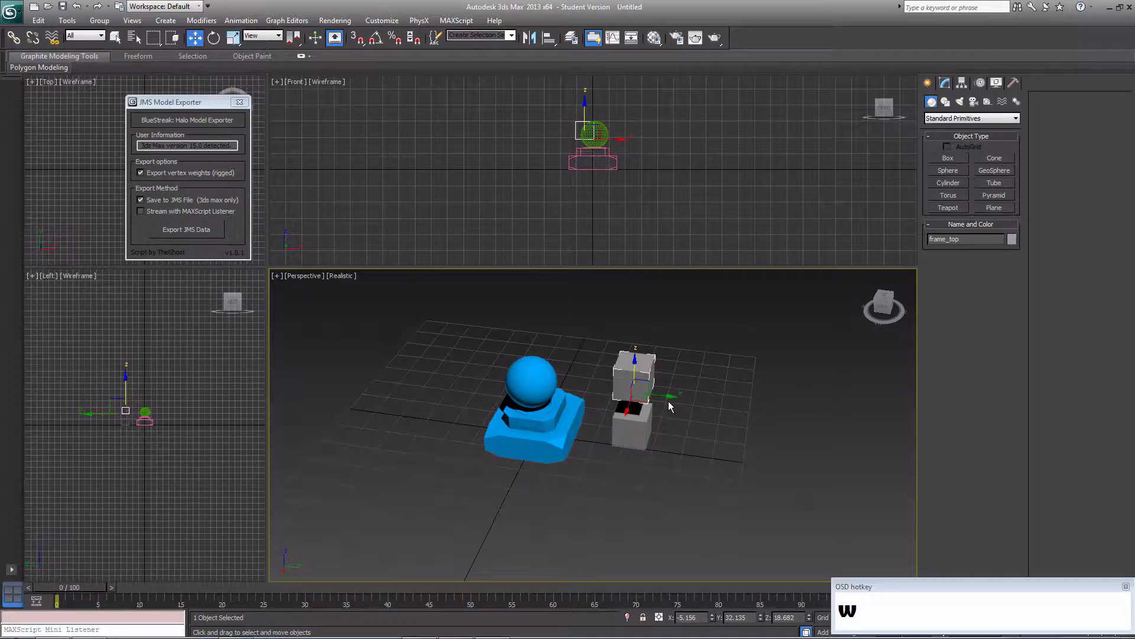
mouse_move(668, 398)
left_mouse_down("shift")
mouse_move(571, 393)
mouse_move(517, 359)
left_mouse_up("shift")
type("_")
key("BackSpace")
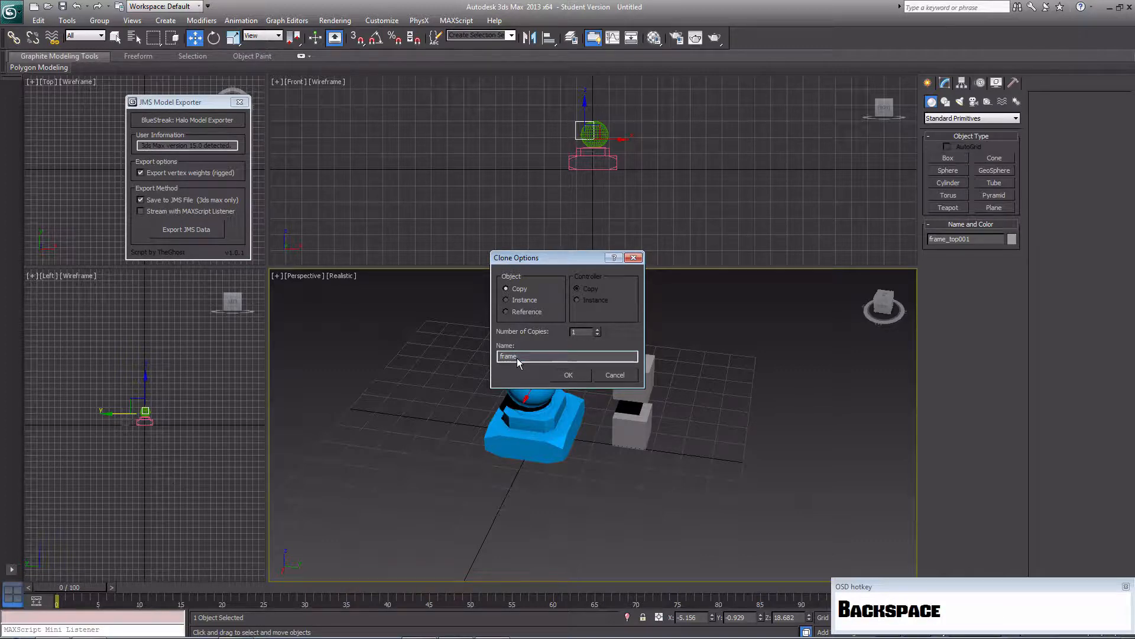
left_click(563, 376)
Move the frame cube to the world origin by zeroing its position coordinates, then deselect it
middle_click_drag(560, 382, 507, 381, "alt")
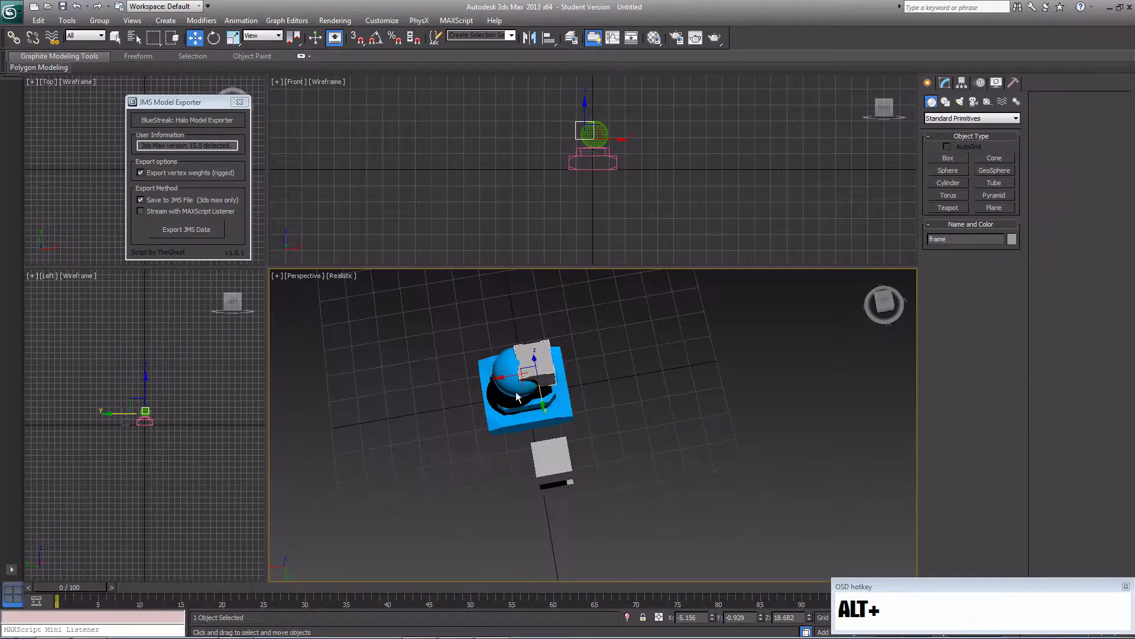
left_click(507, 380)
left_click_drag(507, 380, 487, 379)
middle_click_drag(487, 379, 550, 372, "alt")
scroll(558, 370, "up", 4)
left_click_drag(549, 371, 546, 448)
middle_click_drag(547, 448, 550, 484, "alt")
left_click_drag(796, 617, 657, 617)
type("0")
left_click(747, 617)
type("0.0")
left_click(604, 496)
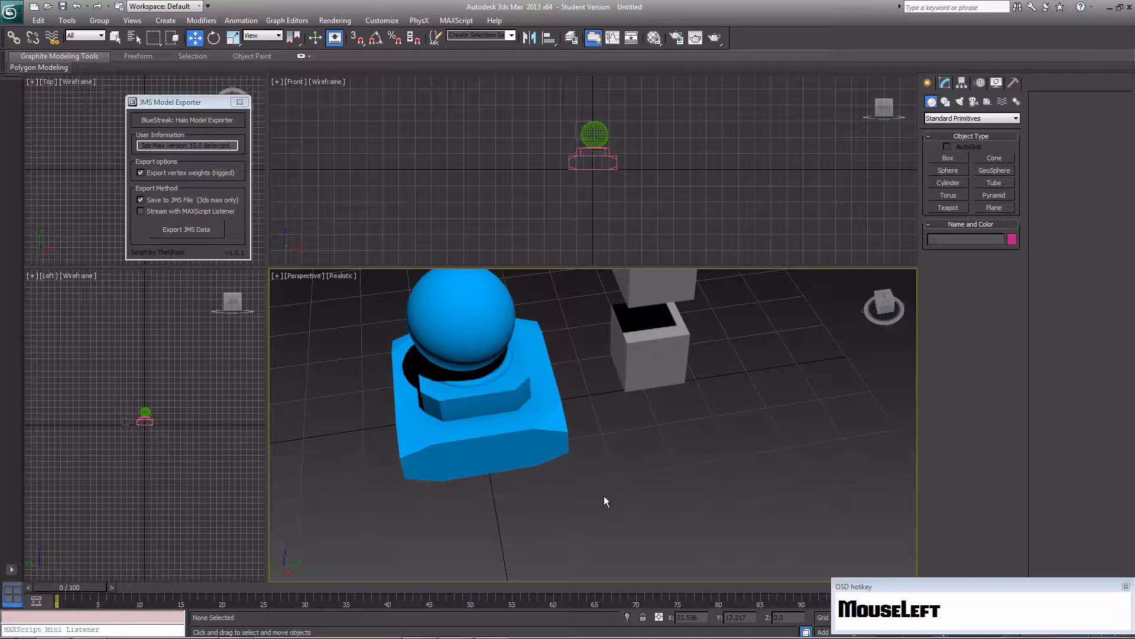
Examine from beneath the base how the frame cube sits at the origin
middle_click_drag(583, 438, 599, 314, "alt")
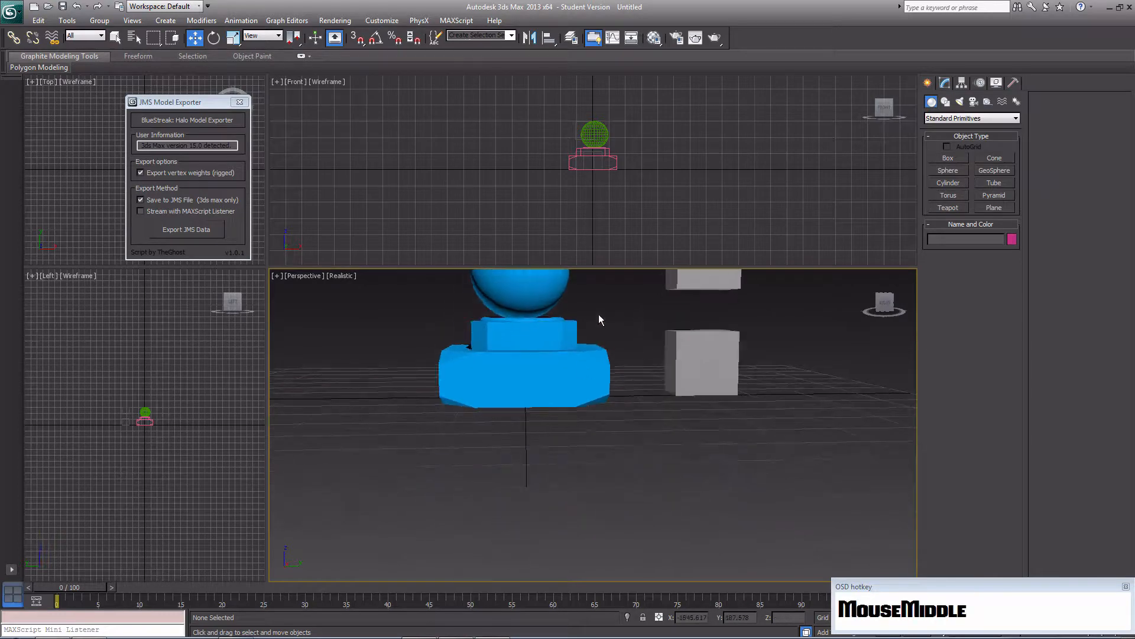
scroll(574, 391, "up", 8)
middle_click_drag(513, 439, 572, 303, "alt")
scroll(496, 456, "down", 5)
left_click(552, 419)
scroll(558, 430, "up", 3)
scroll(558, 429, "down", 2)
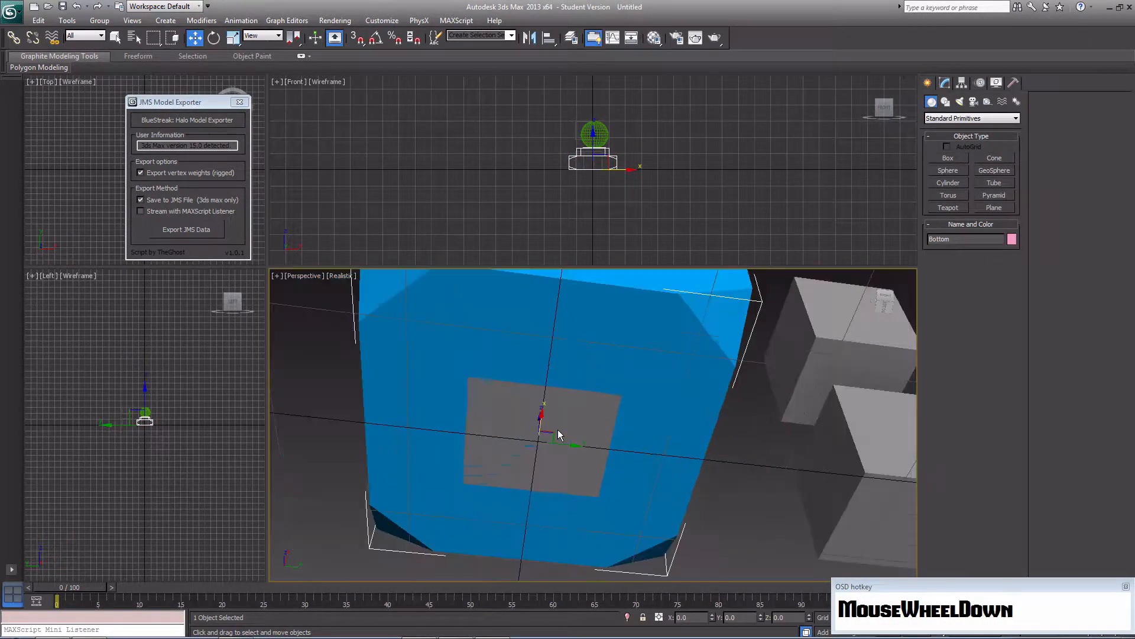
Examine in the scene object list which objects are children of frame_bottom and frame_top
key("h")
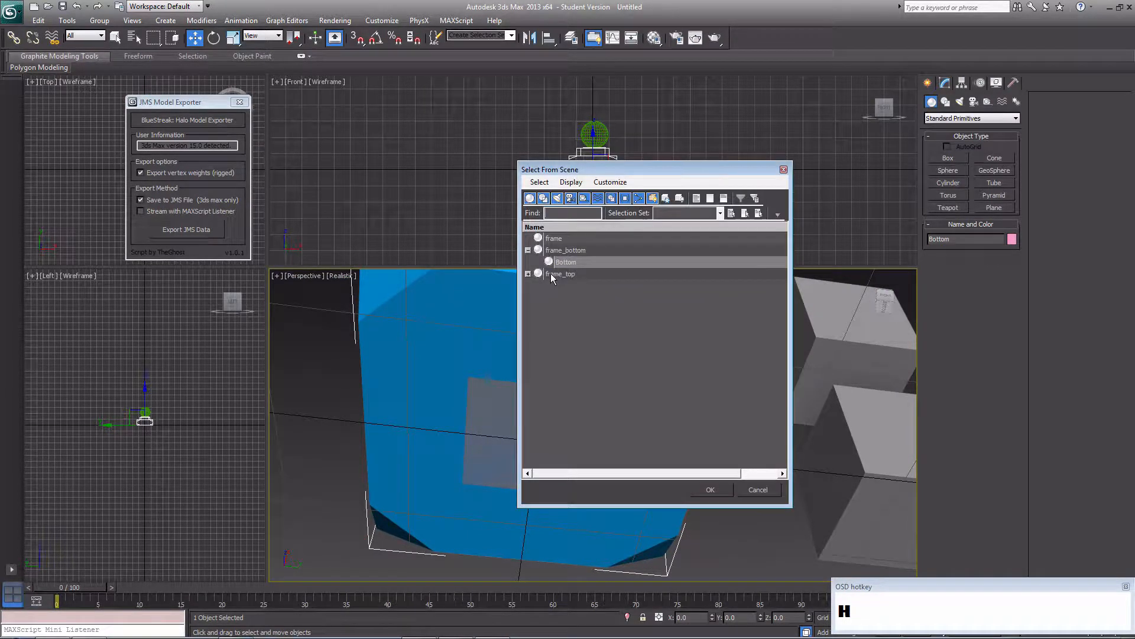
left_click_drag(556, 170, 509, 151)
left_click(479, 231)
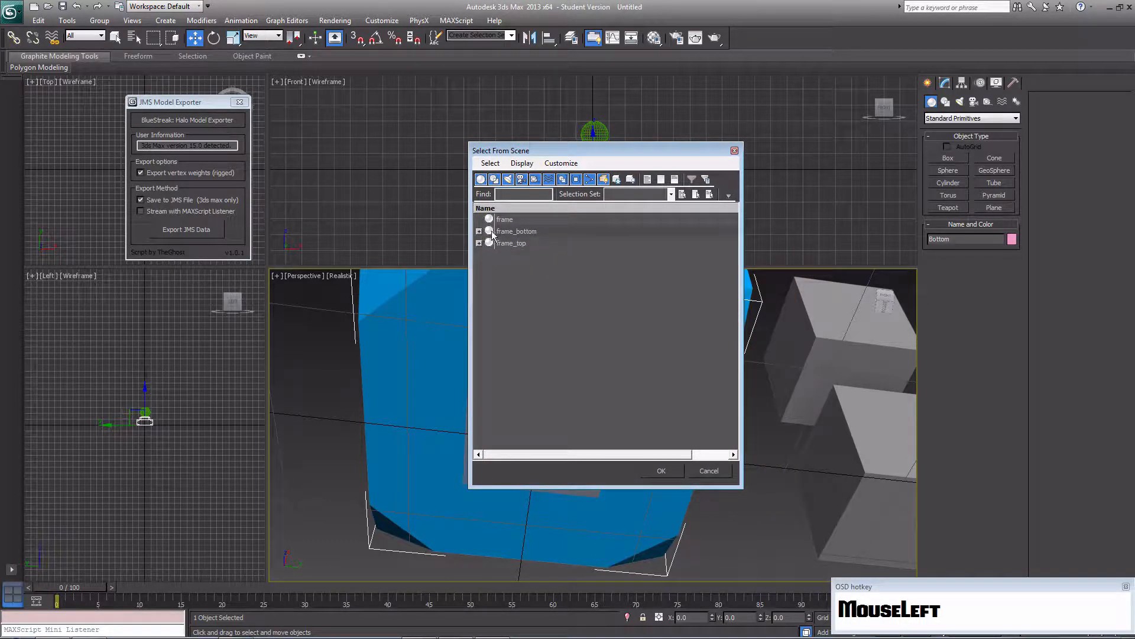
left_click(479, 231)
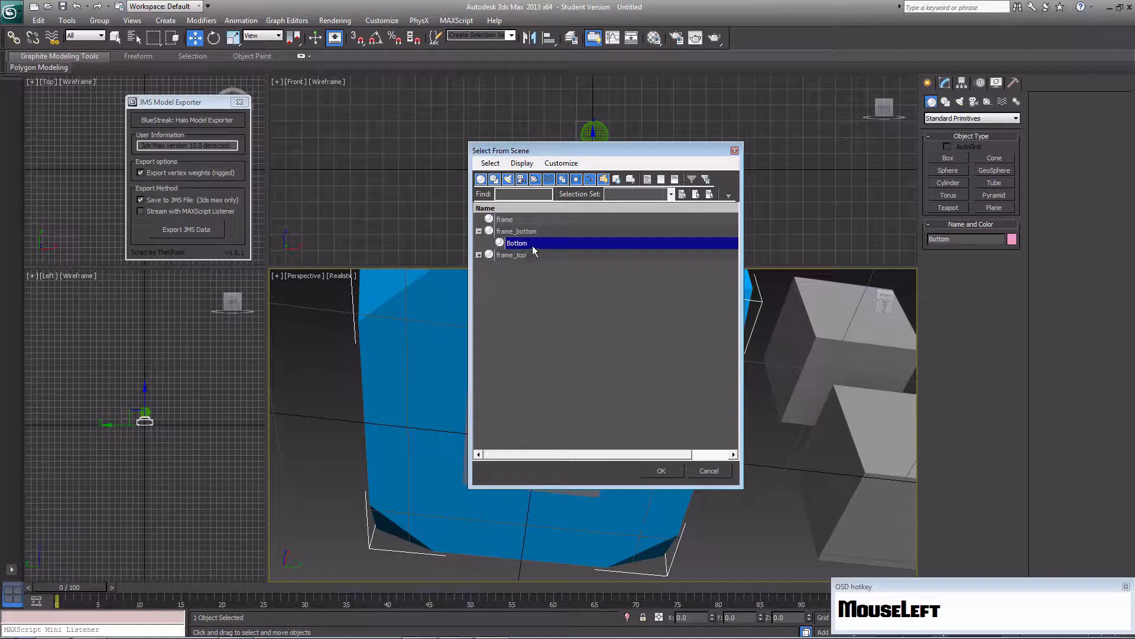
left_click(479, 255)
left_click(479, 255)
left_click(479, 231)
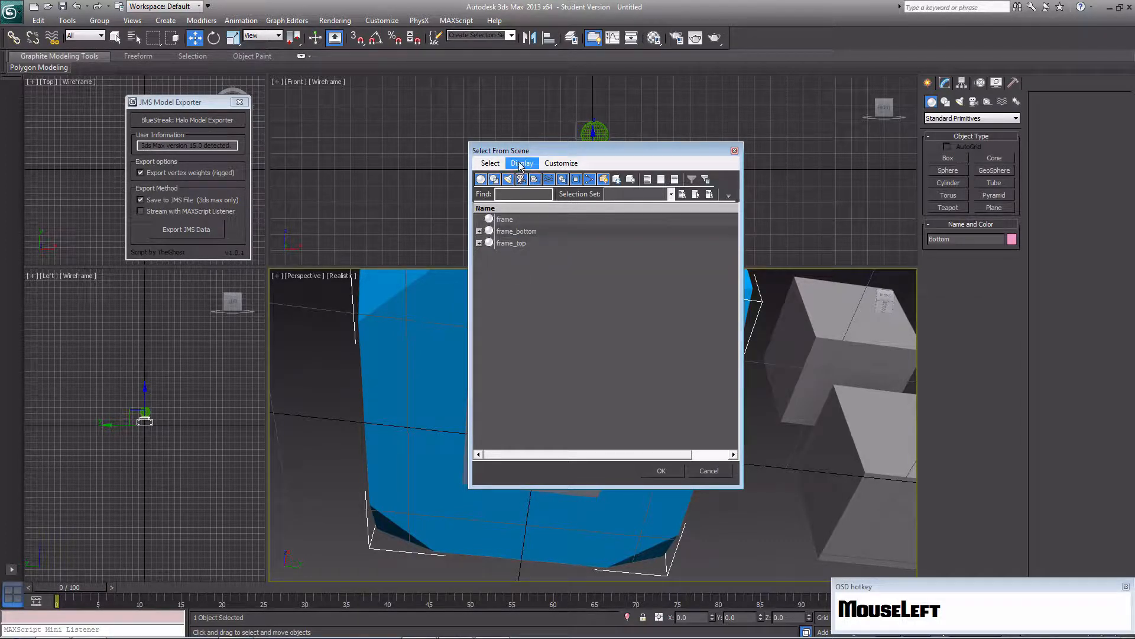
left_click(522, 164)
left_click(535, 192)
left_click(523, 163)
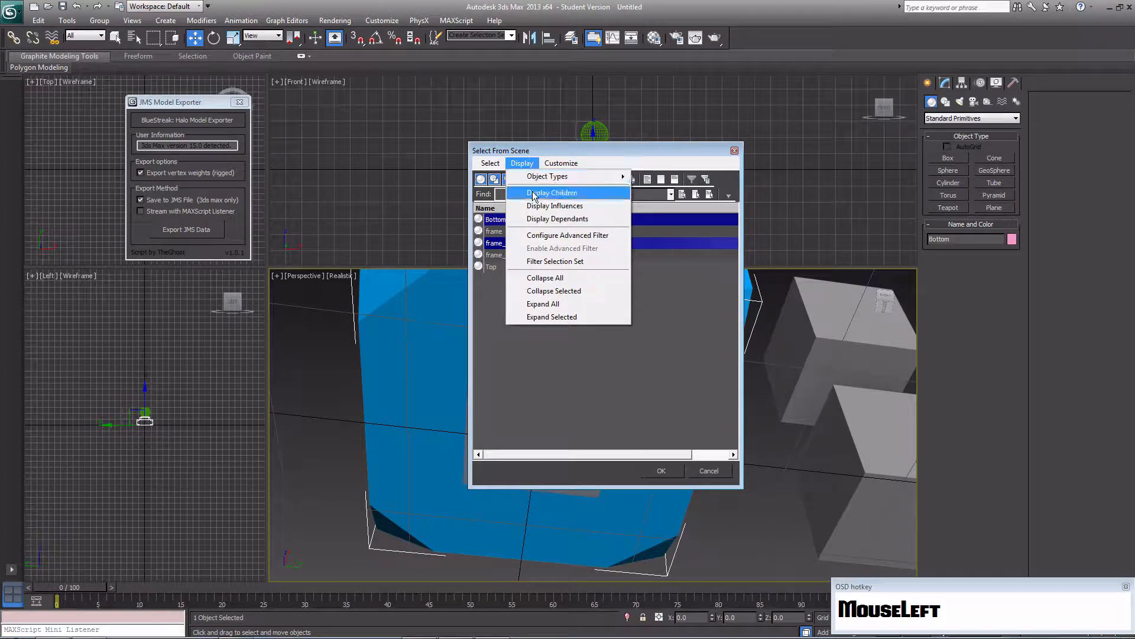
left_click(549, 195)
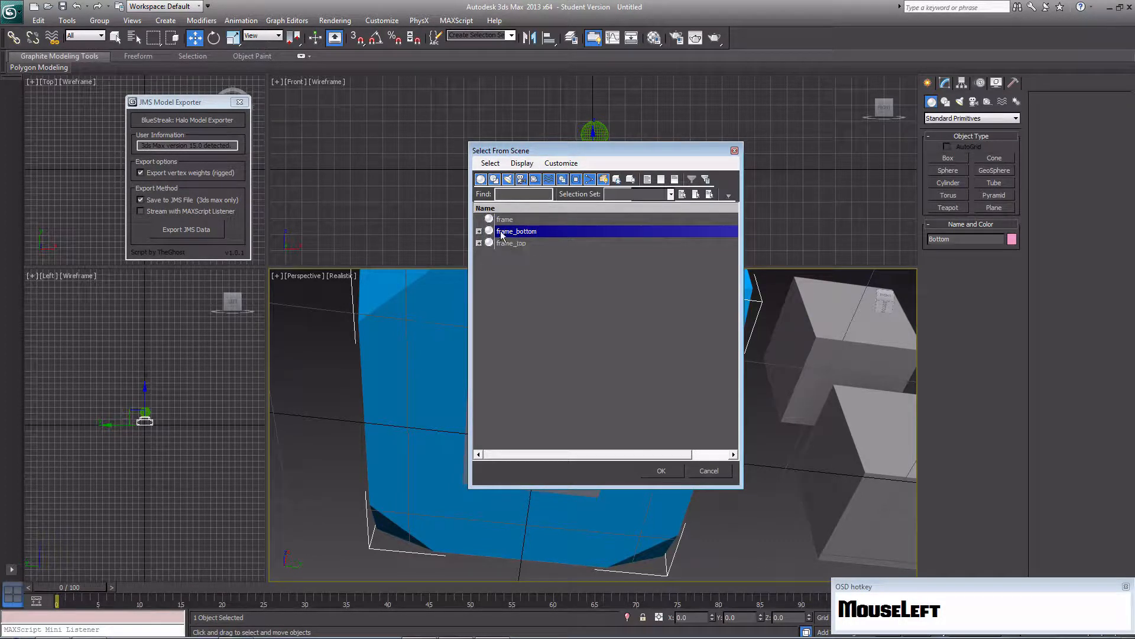
left_click(734, 150)
Link the frame_top and frame_bottom cubes together to the frame cube as their parent
left_click(843, 439)
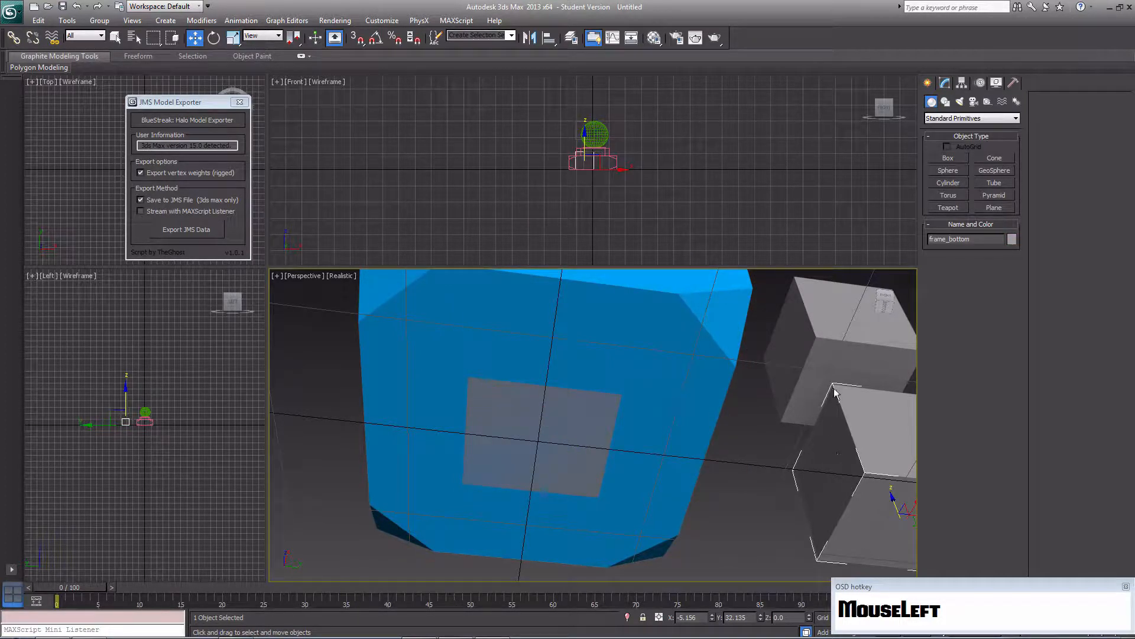
left_click(824, 346, "shift")
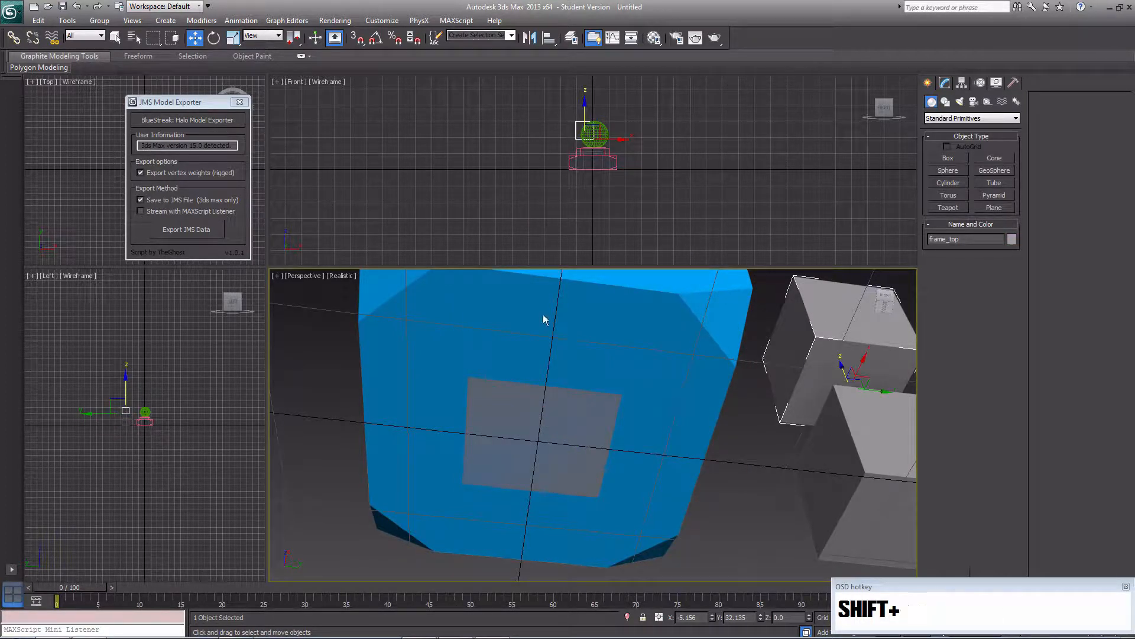
left_click(847, 504, "shift")
left_click(809, 360, "shift")
left_click(846, 445, "ctrl")
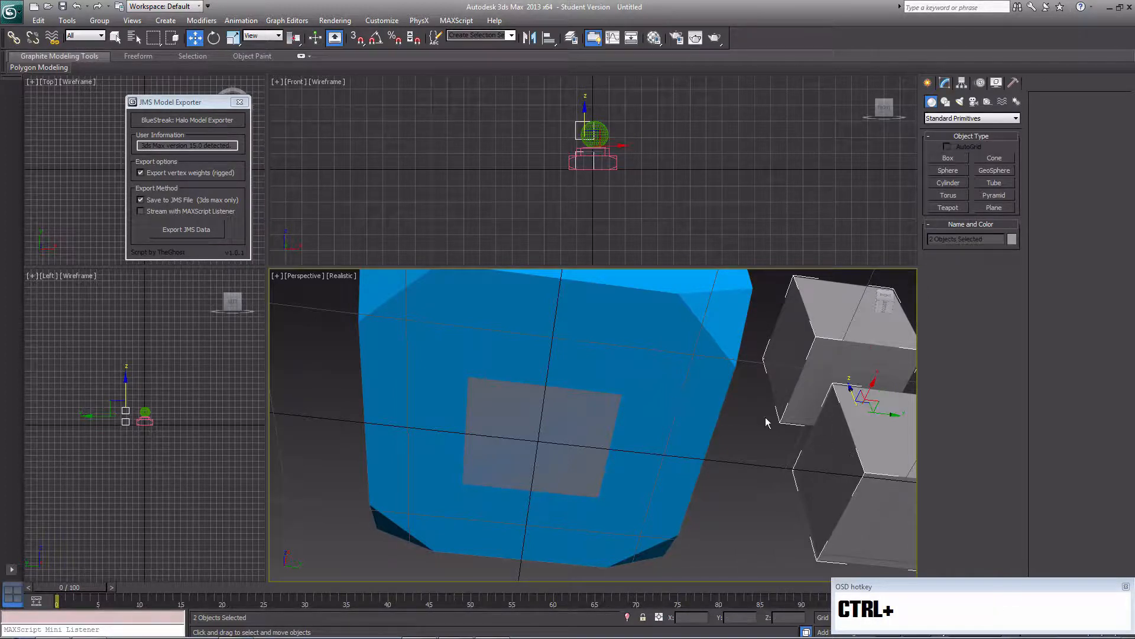
left_click(13, 38)
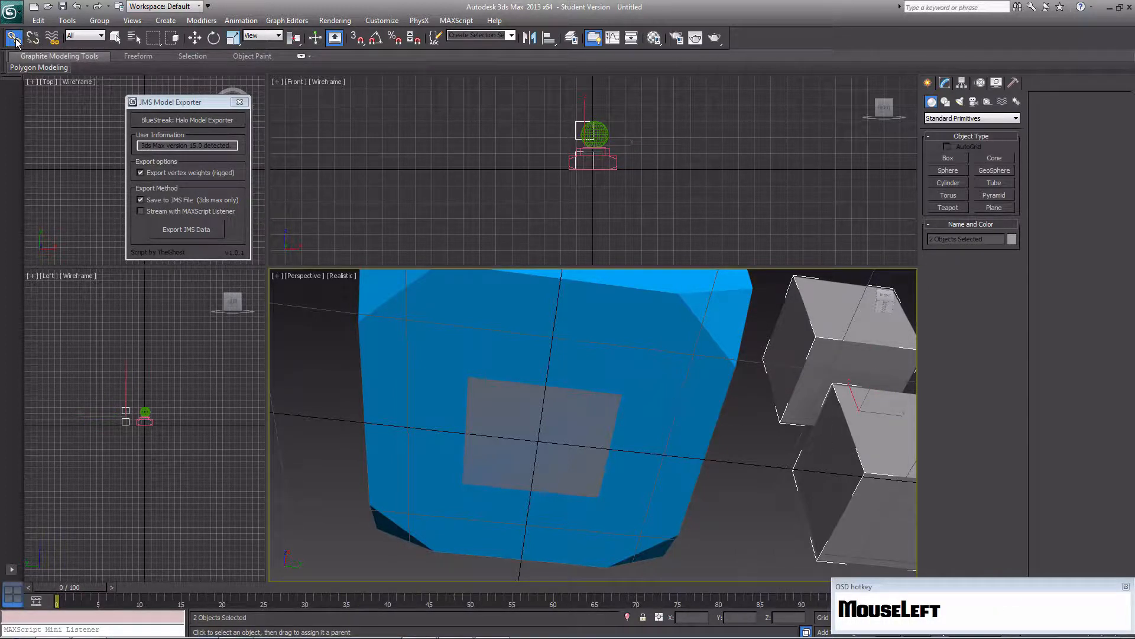
key("h")
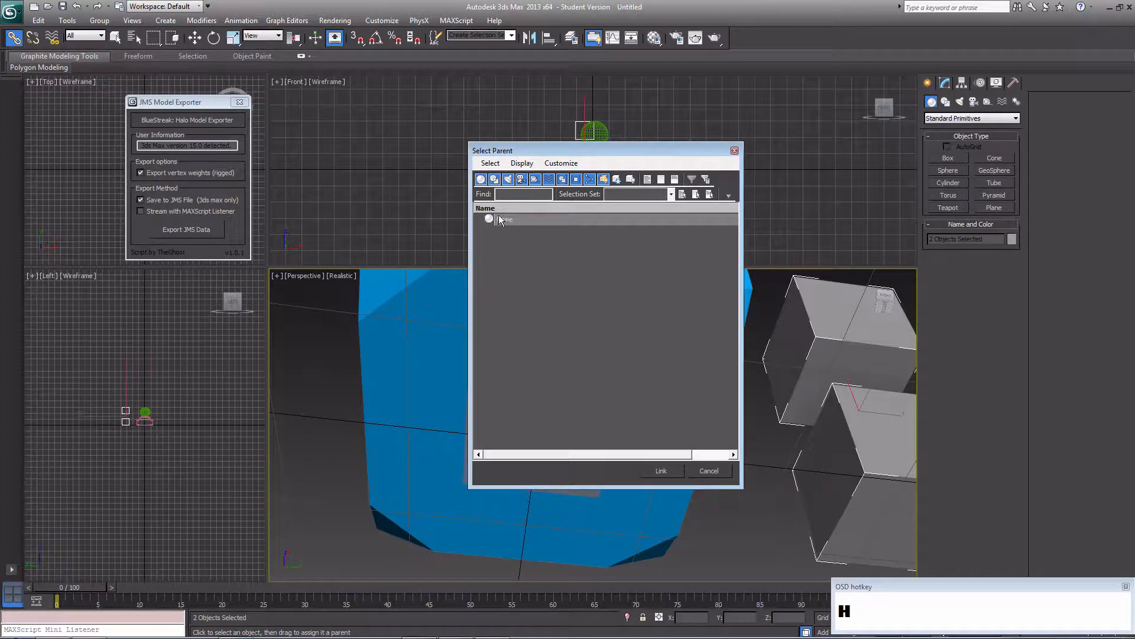
double_click(499, 220)
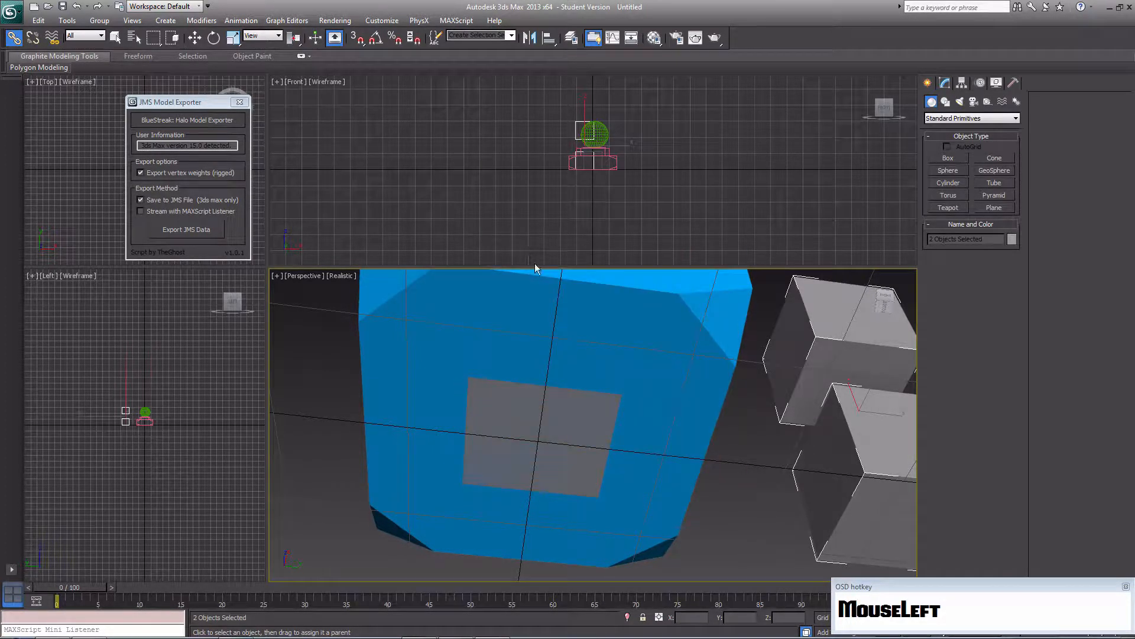
left_click(767, 457)
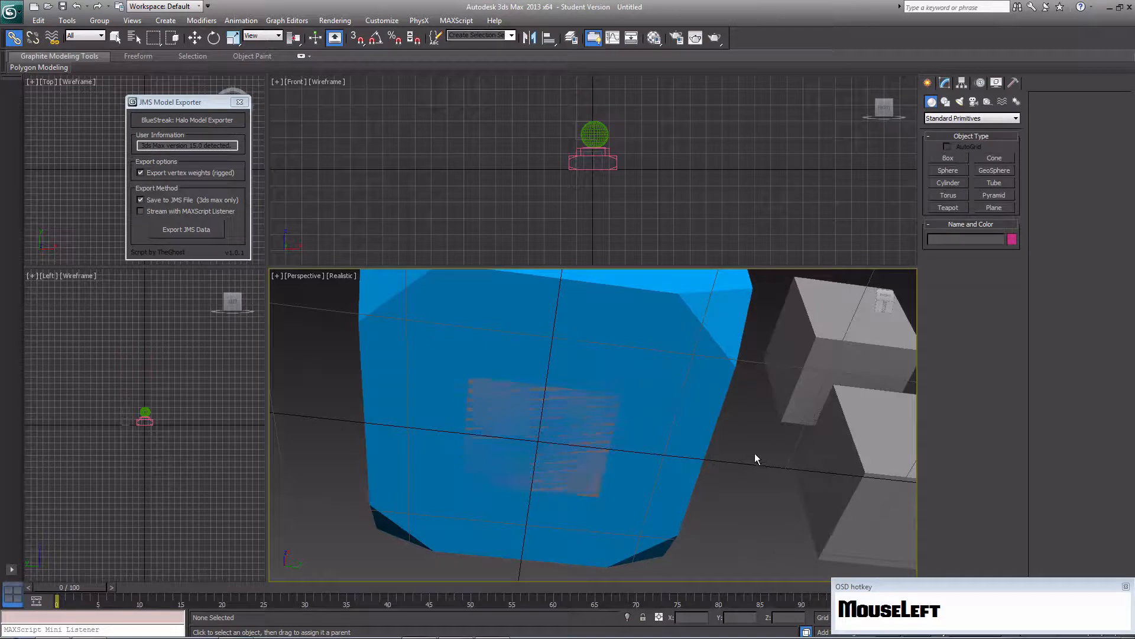
Examine the full hierarchy under frame in the parent list without linking anything
key("h")
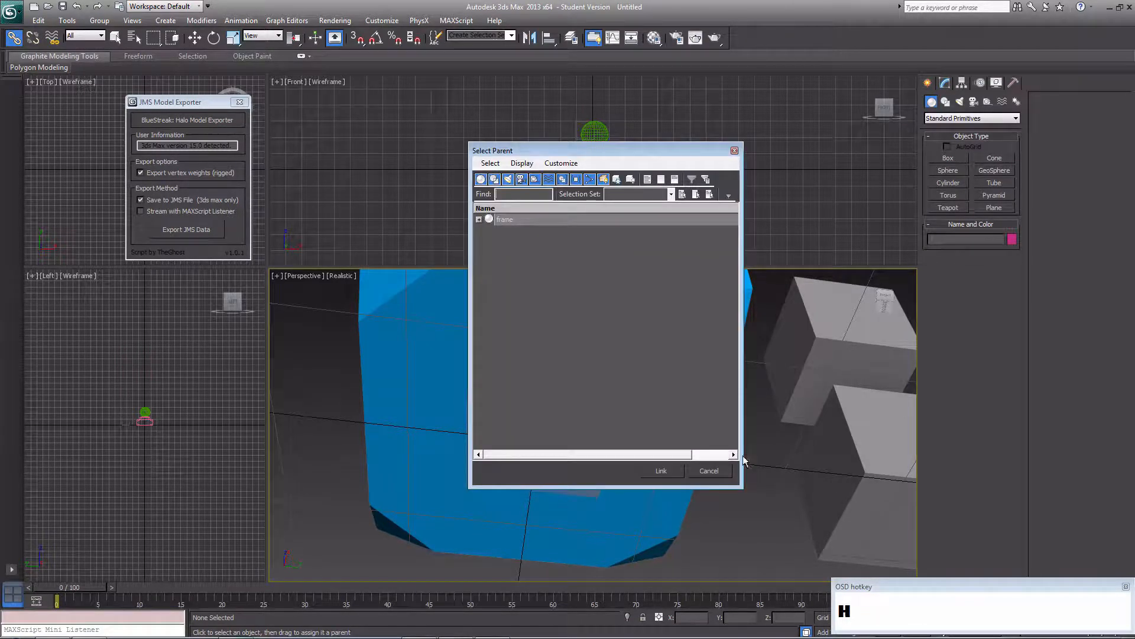
left_click(479, 219)
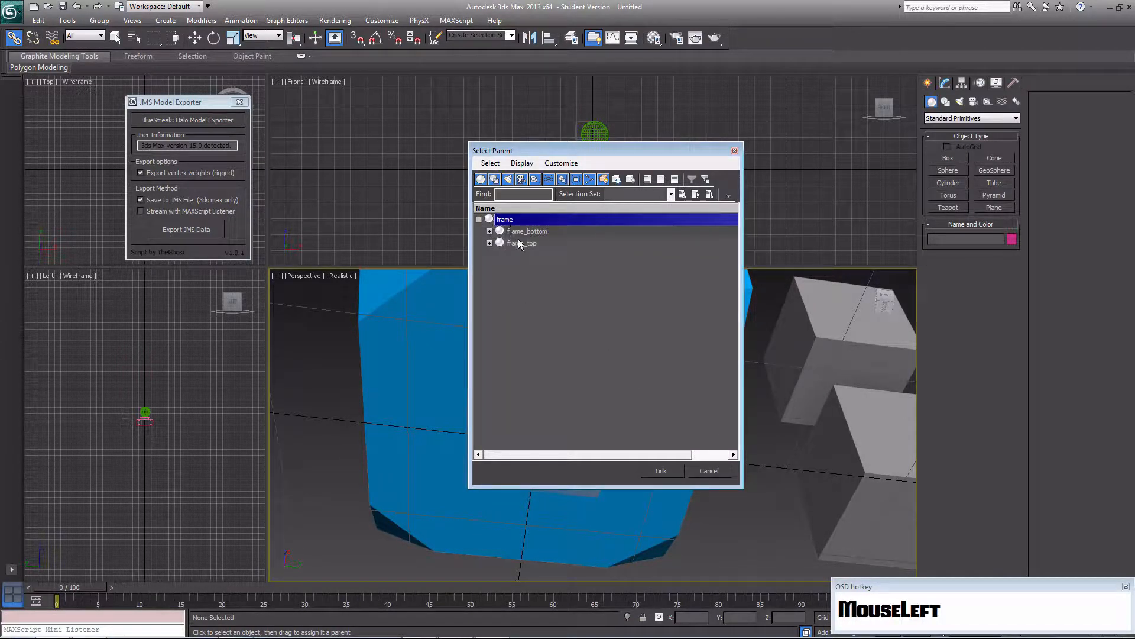
left_click(489, 231)
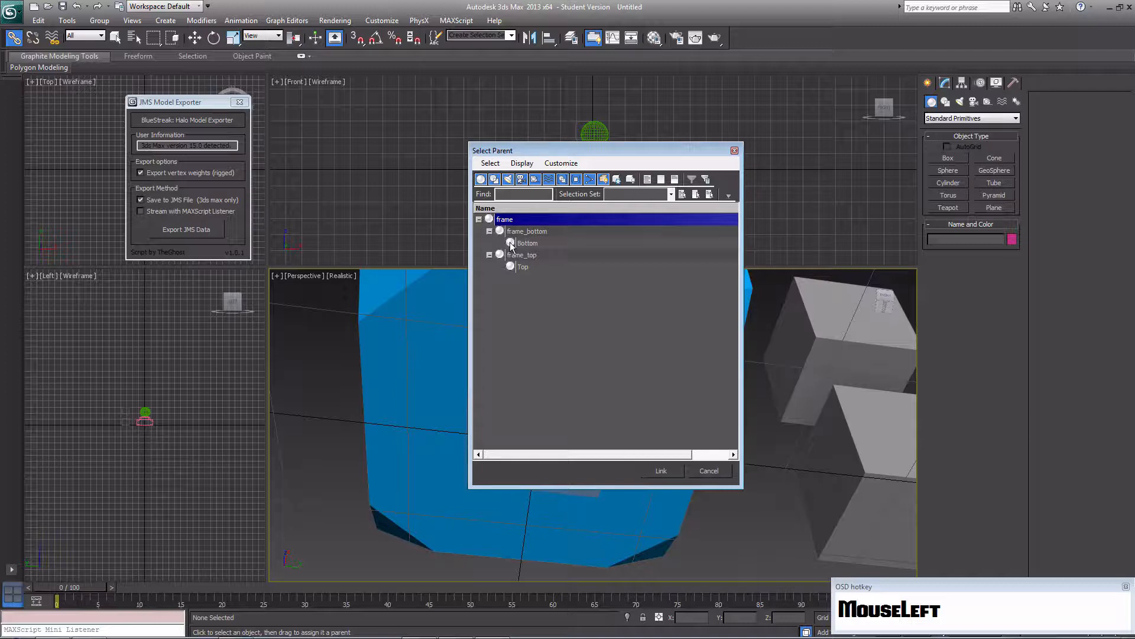
left_click(726, 472)
middle_click_drag(695, 421, 654, 374)
scroll(665, 438, "down", 3)
middle_click_drag(664, 438, 625, 298)
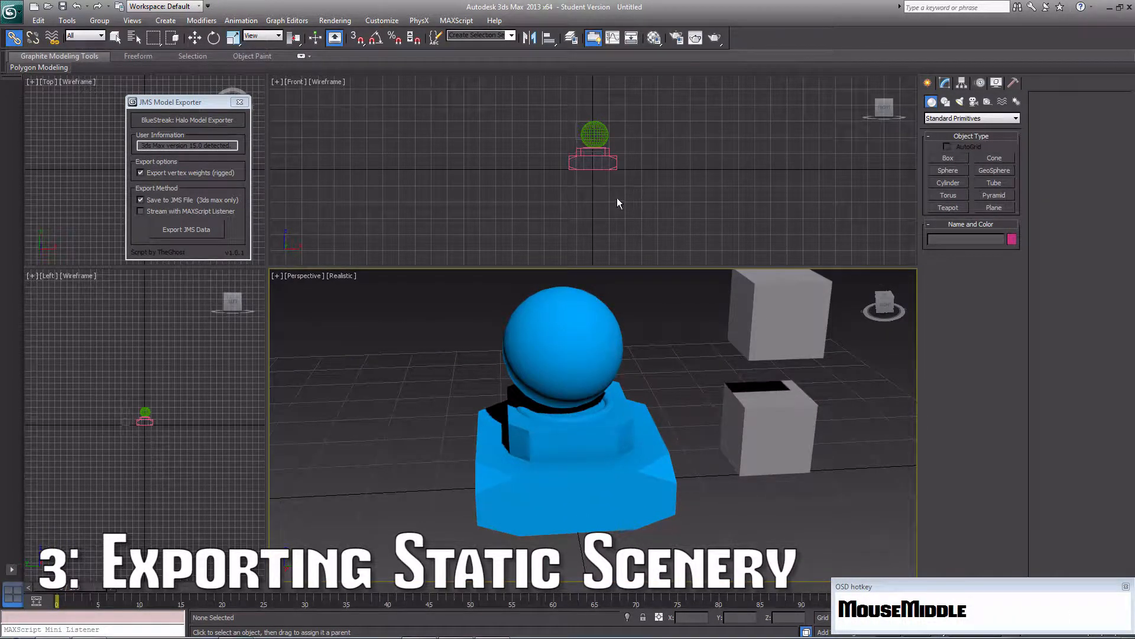
Start the JMS export and browse to the scenery folder inside the Halo Custom Edition data directory
left_click(198, 232)
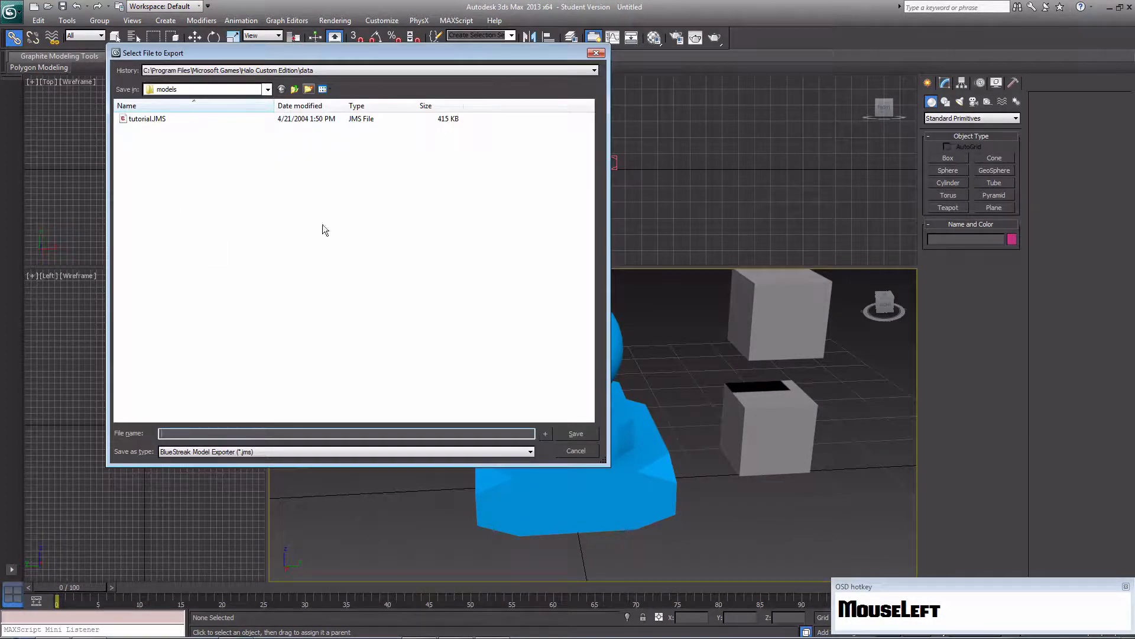
left_click(300, 74)
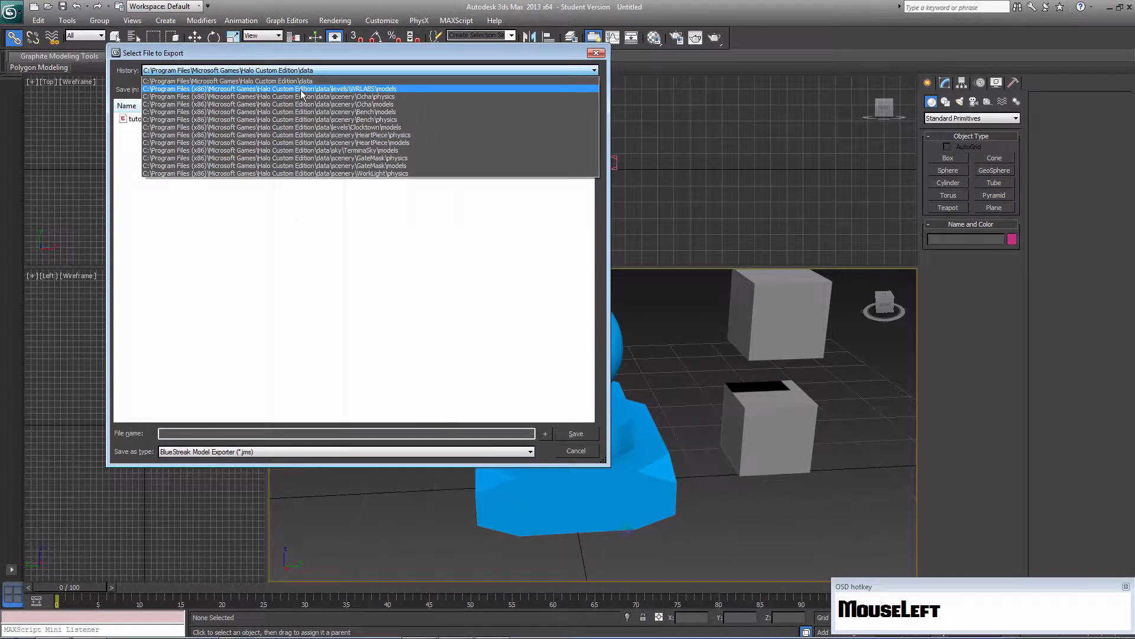
left_click(296, 87)
left_click(293, 90)
left_click(294, 90)
left_click(294, 90)
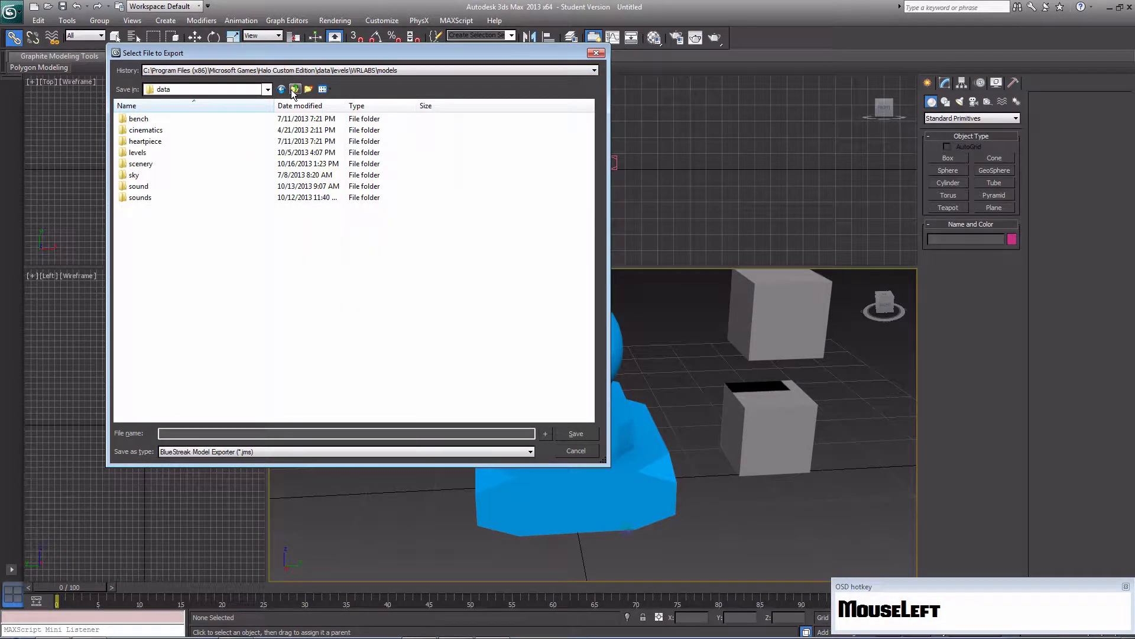
double_click(141, 164)
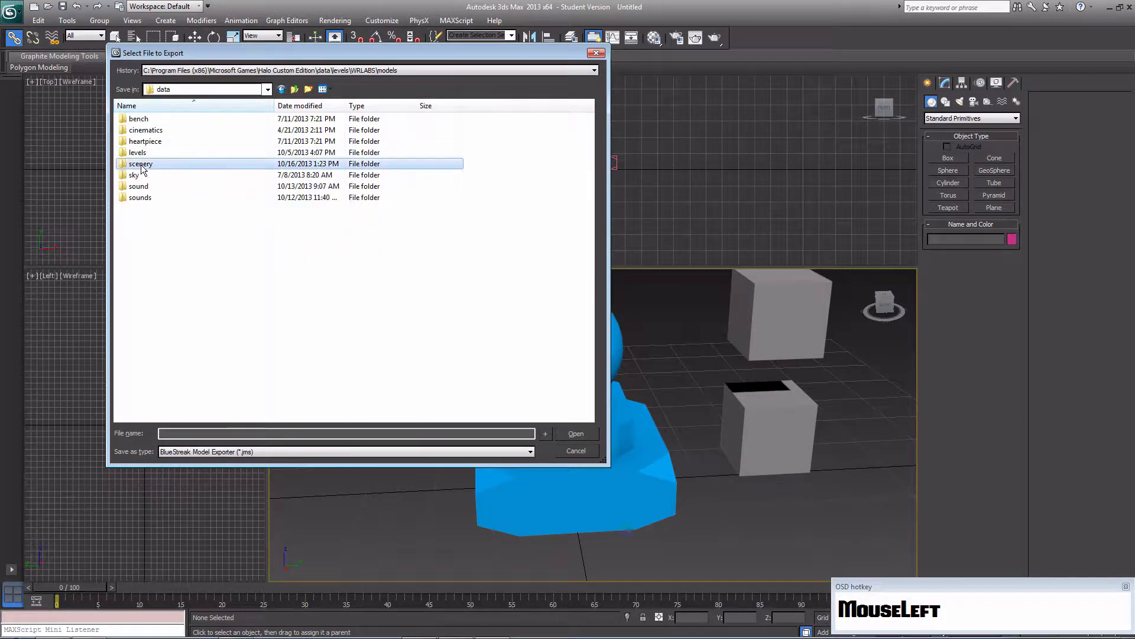
Create a folder named "Beacon" in the scenery folder
left_click(308, 90)
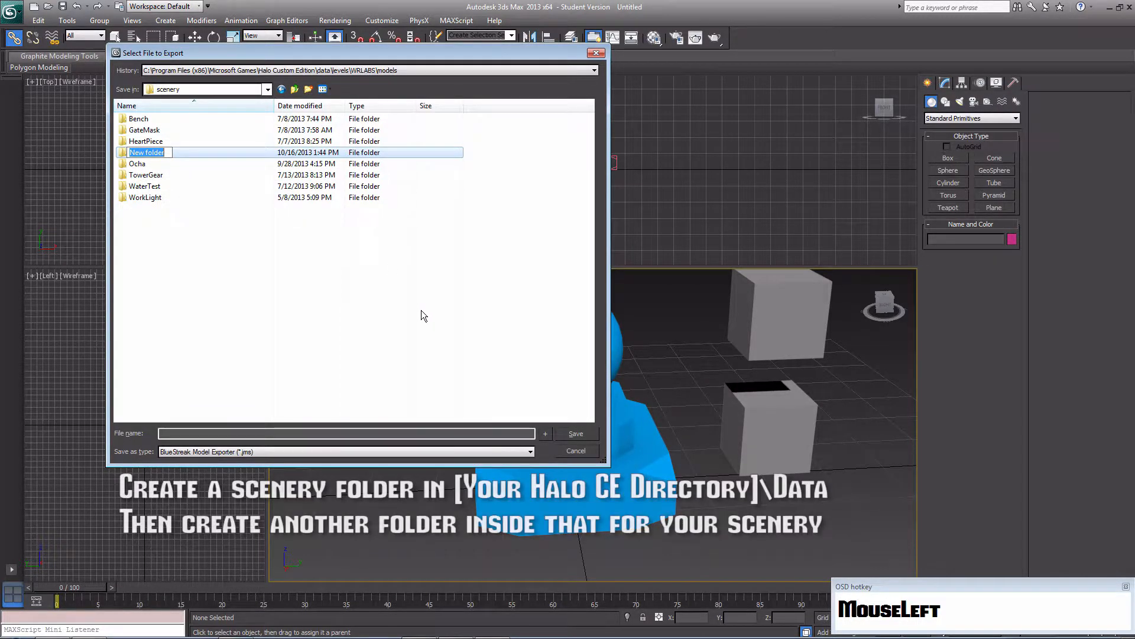
type("Beacon")
key("Return")
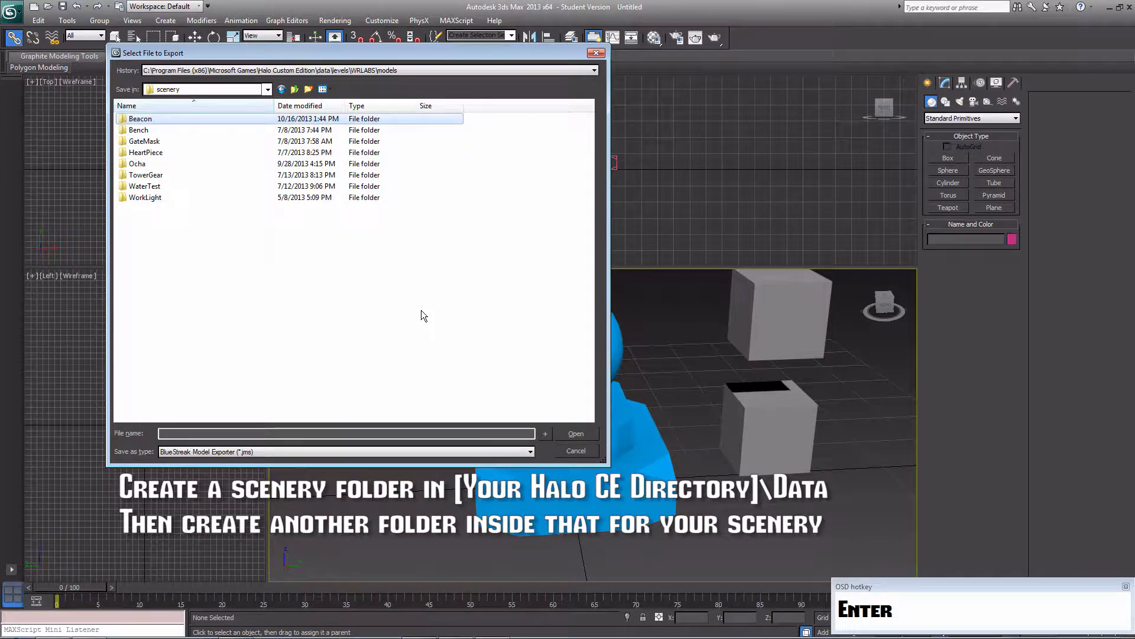
Create two folders named "models" and "physics" inside the Beacon folder
double_click(170, 118)
left_click(308, 89)
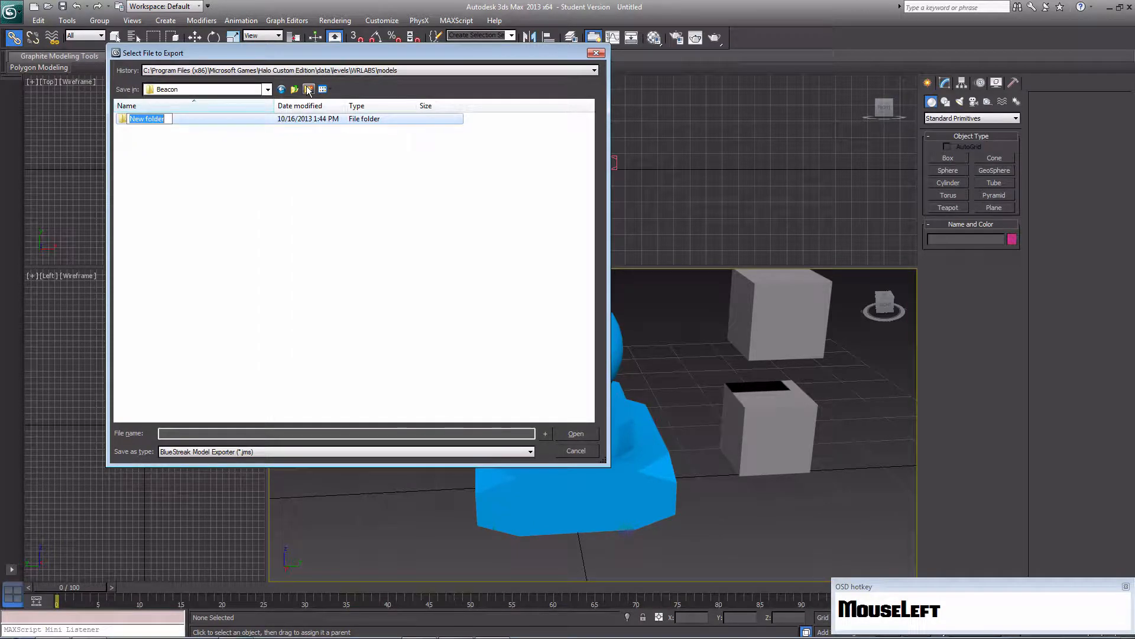
type("models")
key("Return")
left_click(308, 89)
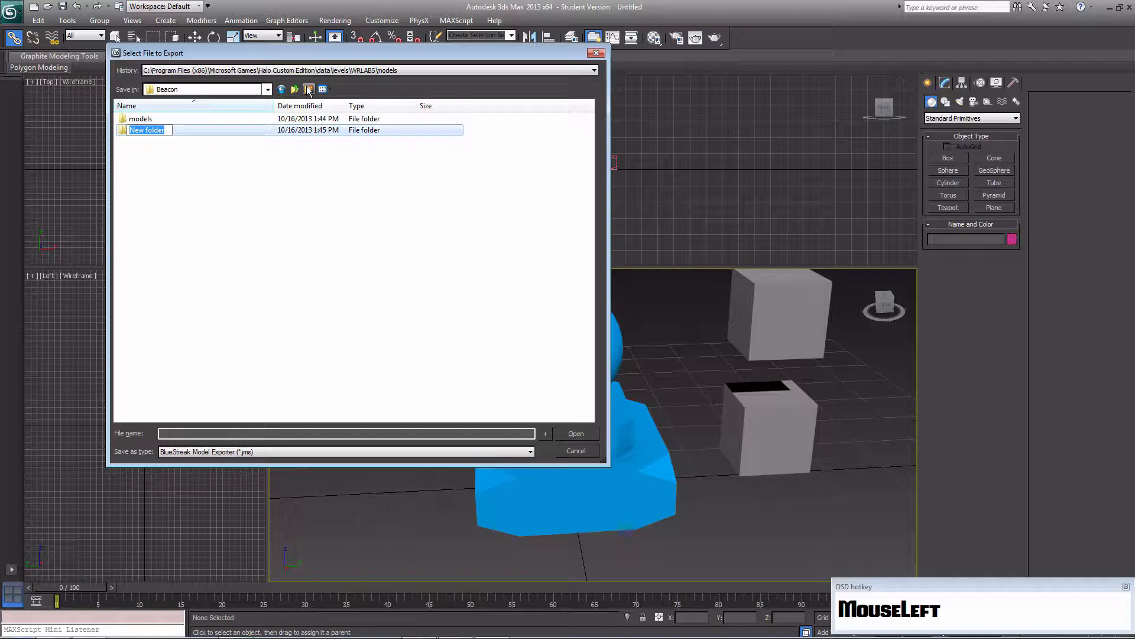
type("physics")
key("Return")
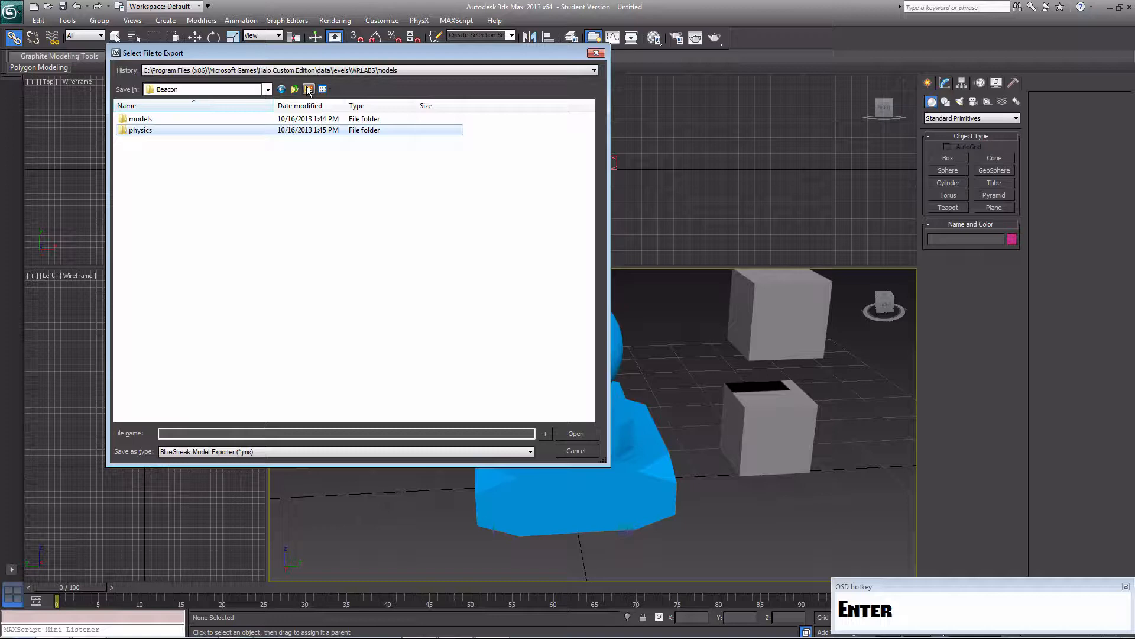
Create a third folder named "bitmaps" inside the Beacon folder
left_click(308, 90)
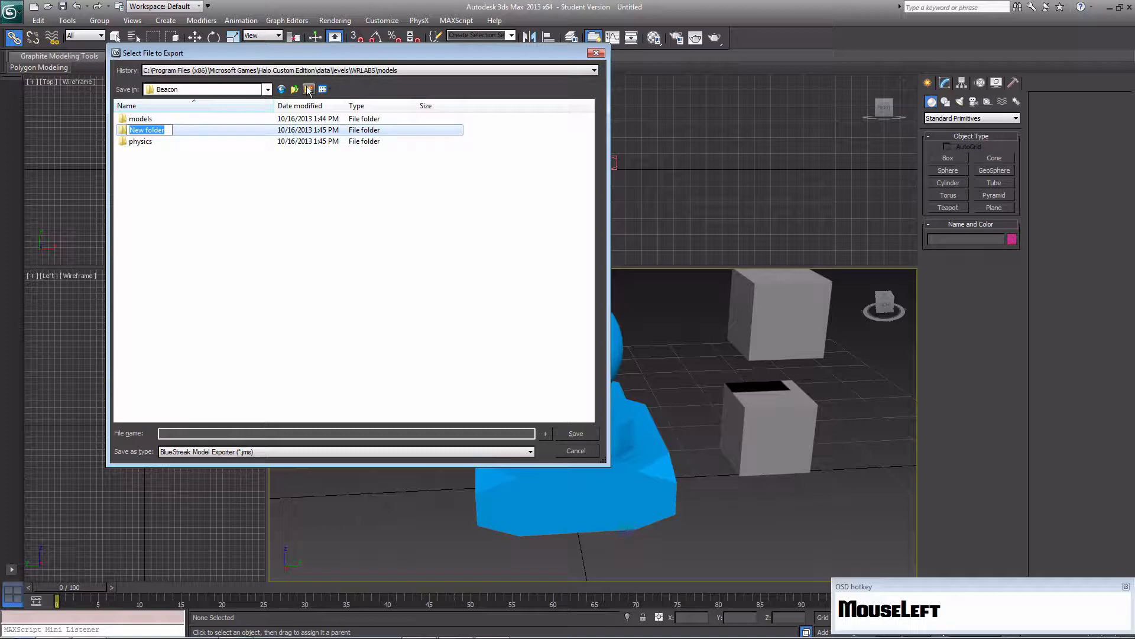
type("bitmaps")
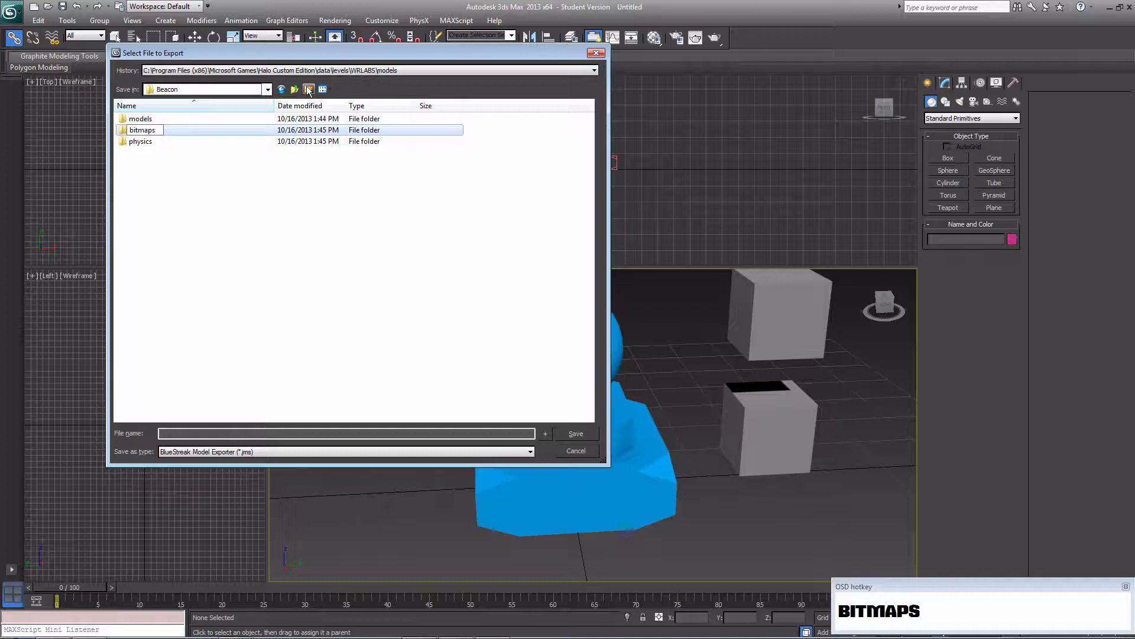
key("Return")
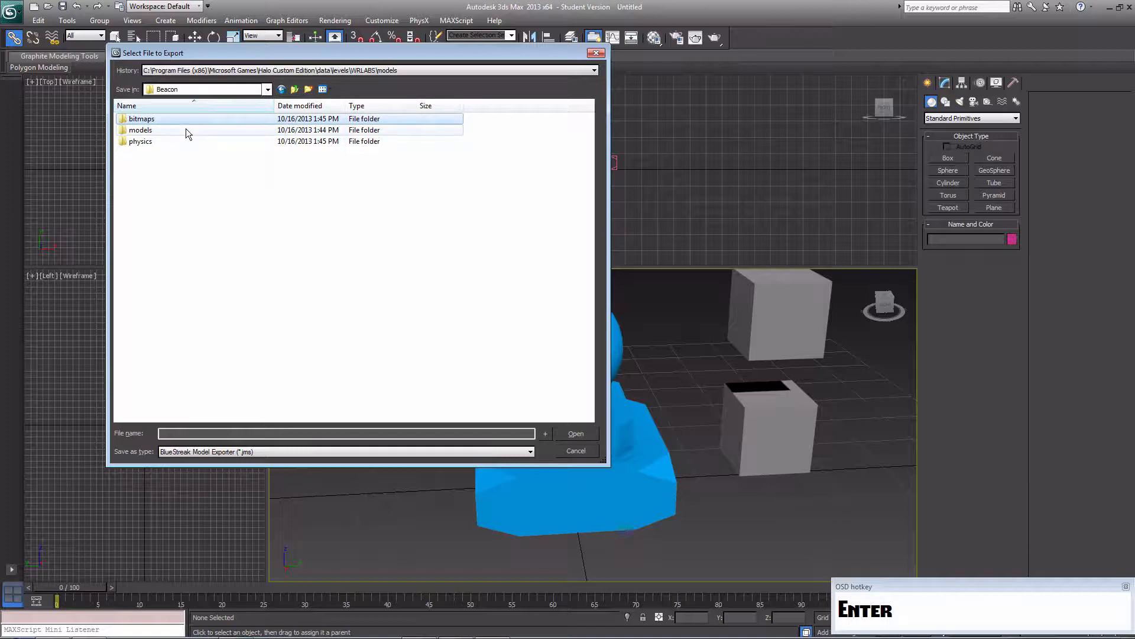
Export the model as a JMS file named "Beacon" into the Beacon folder's models subfolder
double_click(170, 131)
left_click(201, 437)
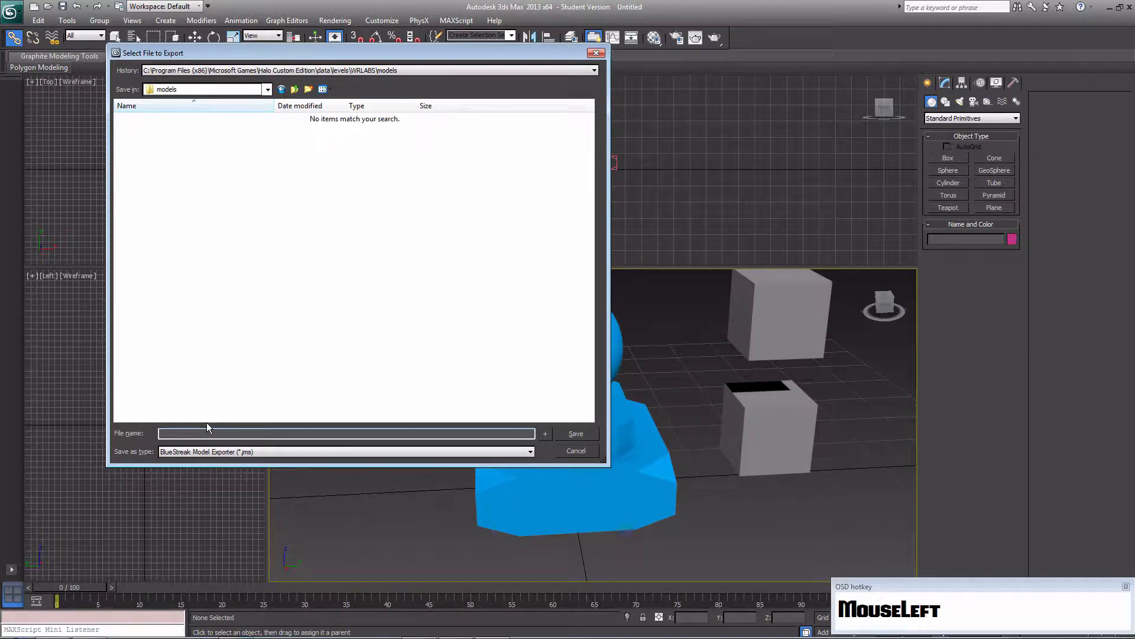
type("Beacon")
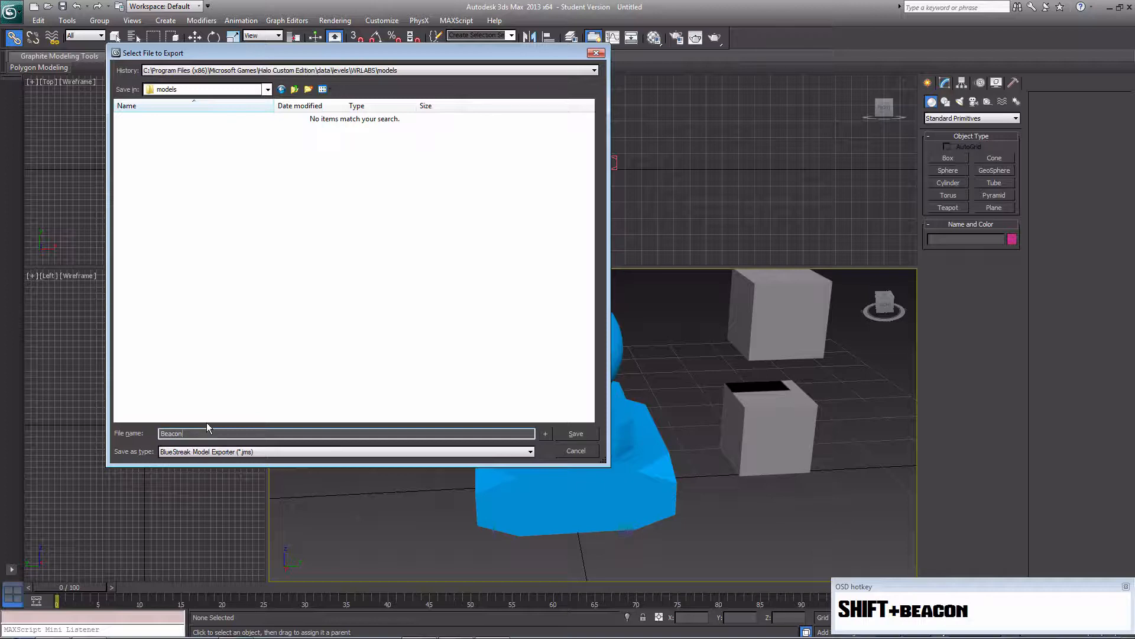
key("Return")
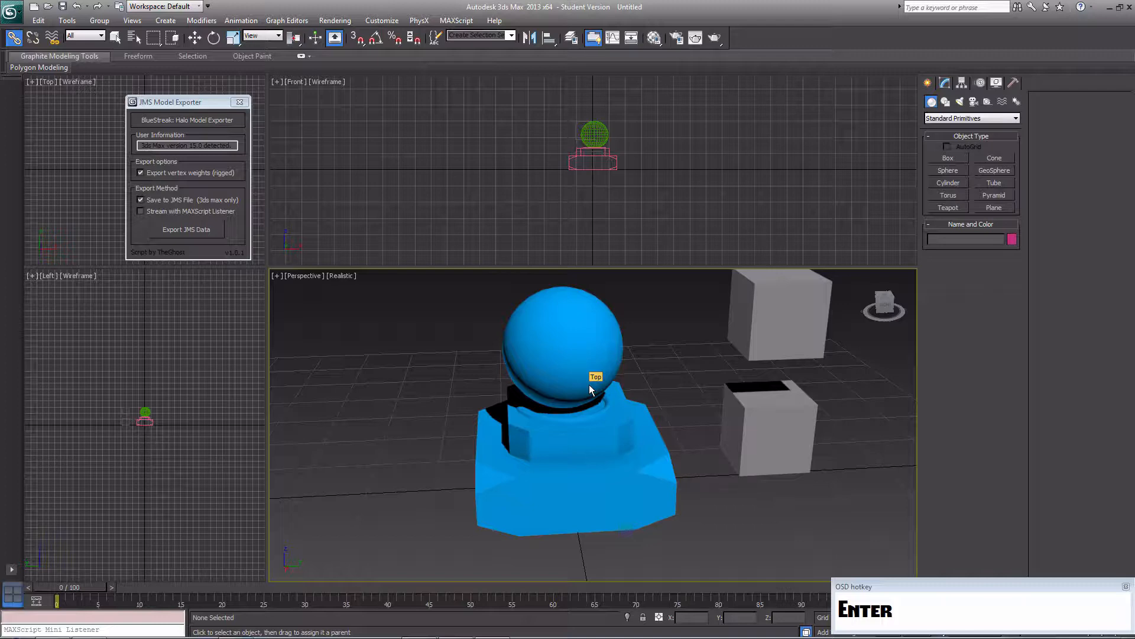
Save the scene in the scenes folder under the name "BeaconLook"
mouse_move(584, 365)
middle_mouse_down()
mouse_move(605, 432)
mouse_move(589, 373)
mouse_move(582, 405)
mouse_move(611, 328)
mouse_move(619, 381)
mouse_move(579, 367)
middle_mouse_up()
scroll(586, 372, "up", 2)
scroll(636, 395, "down", 2)
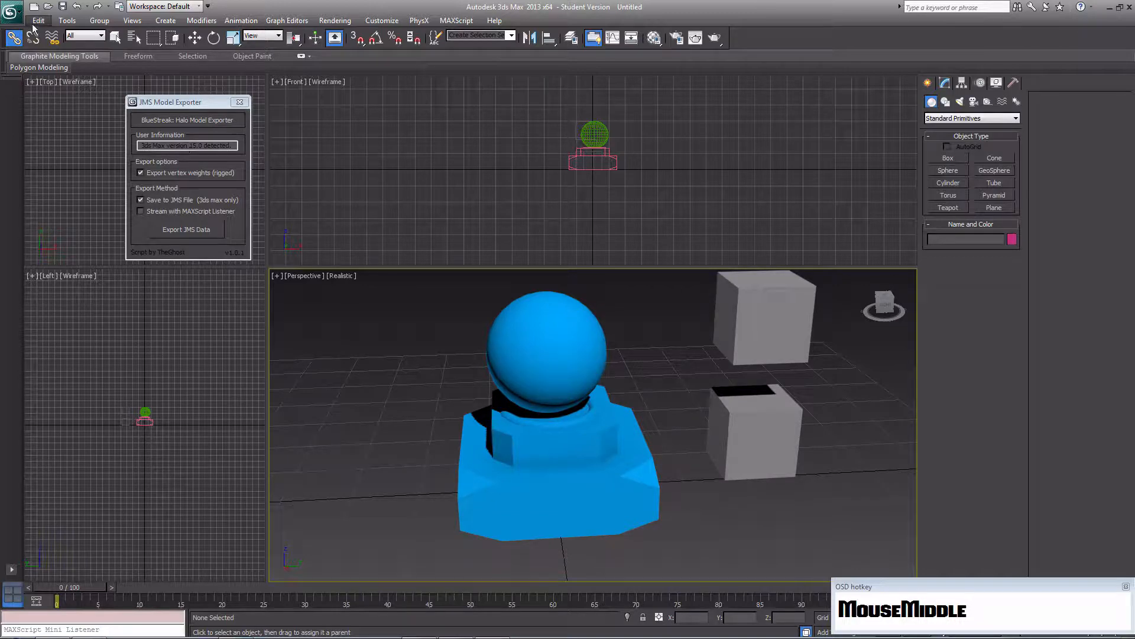
left_click(11, 11)
left_click(45, 122)
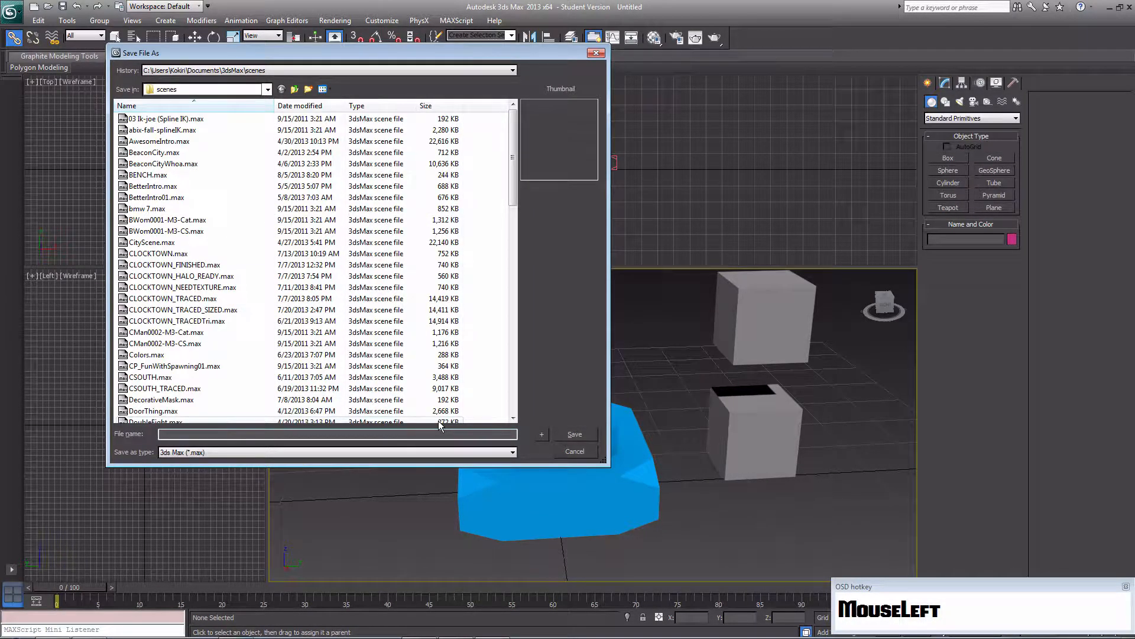
type("Beacon")
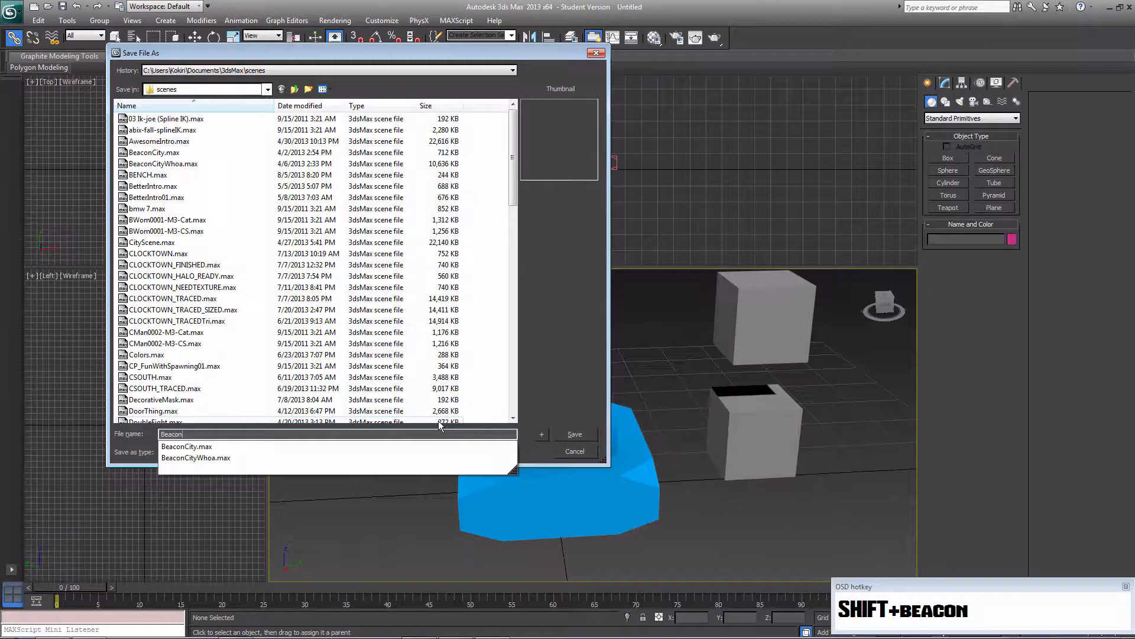
type("Look")
key("Return")
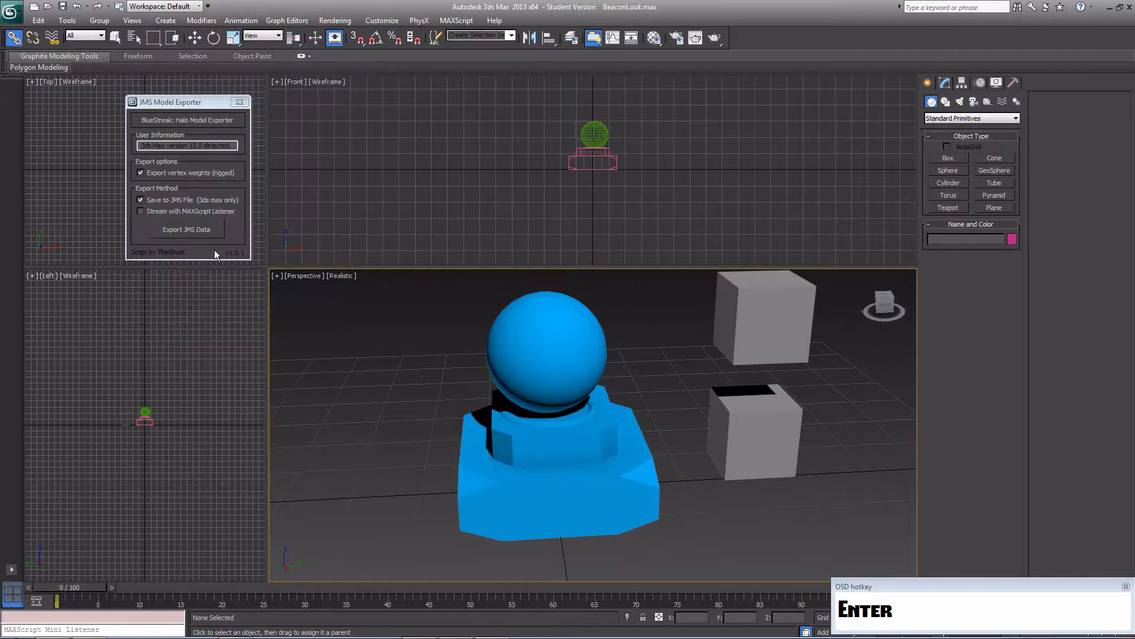
Save a second copy of the scene under the name "BeaconFeel"
left_click(11, 11)
left_click(47, 143)
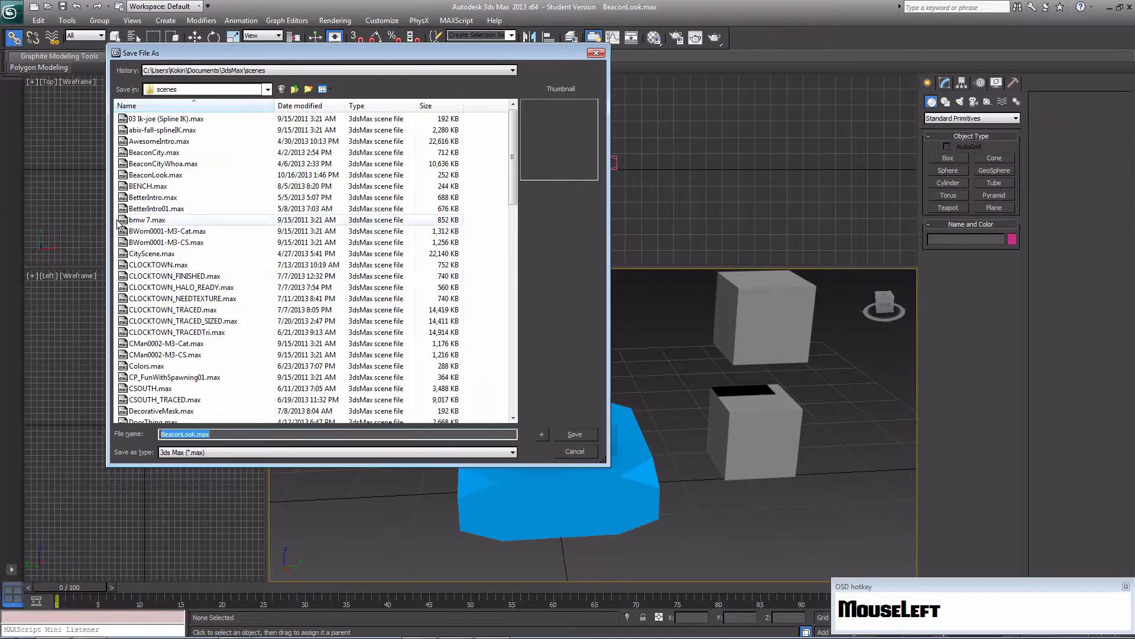
key("Left")
key("Left")
key("Left")
key("Left")
key("BackSpace")
key("BackSpace")
key("BackSpace")
key("BackSpace")
type("Feel")
key("Return")
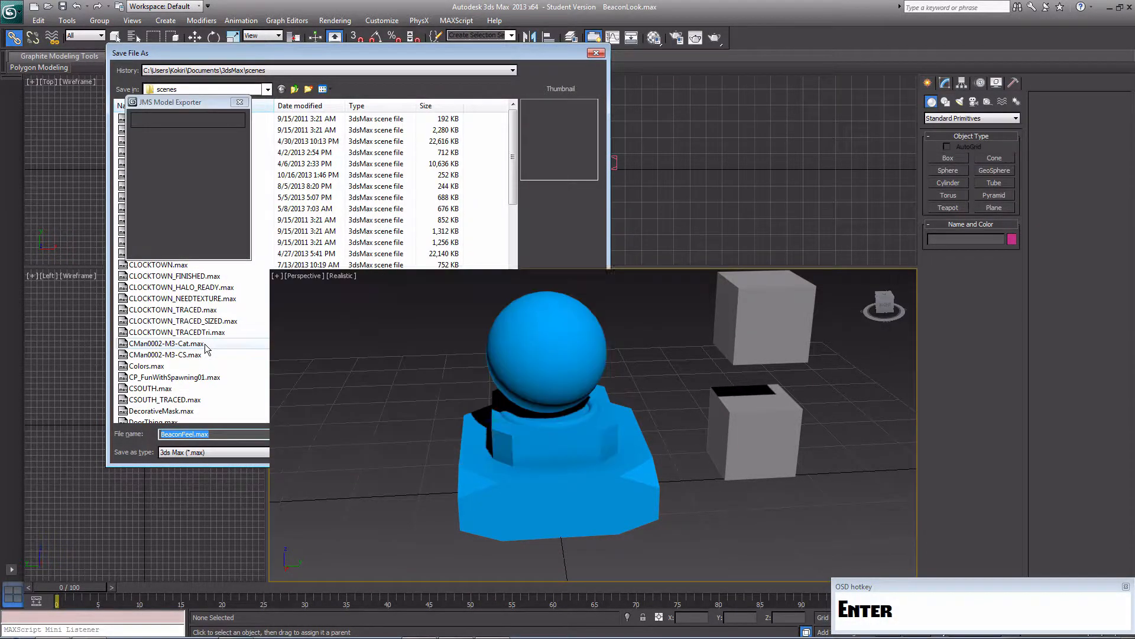
Add a MultiRes modifier to the Top sphere, generate it and reduce the vertex count to 19
left_click(538, 331)
middle_click_drag(539, 331, 615, 385)
scroll(617, 348, "up", 2)
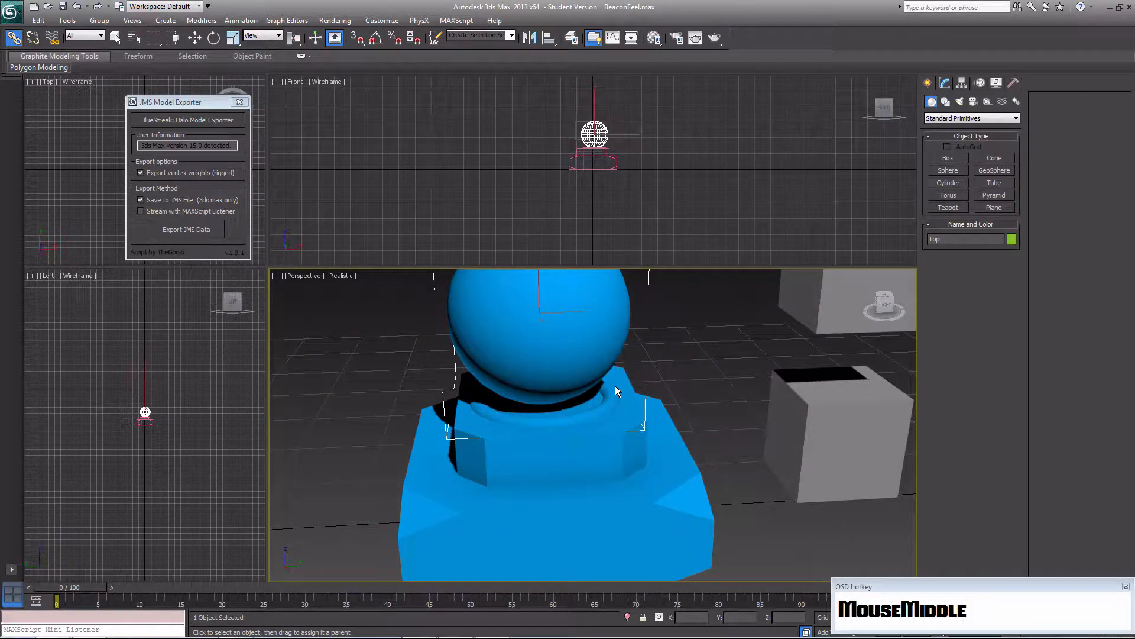
scroll(615, 385, "down", 3)
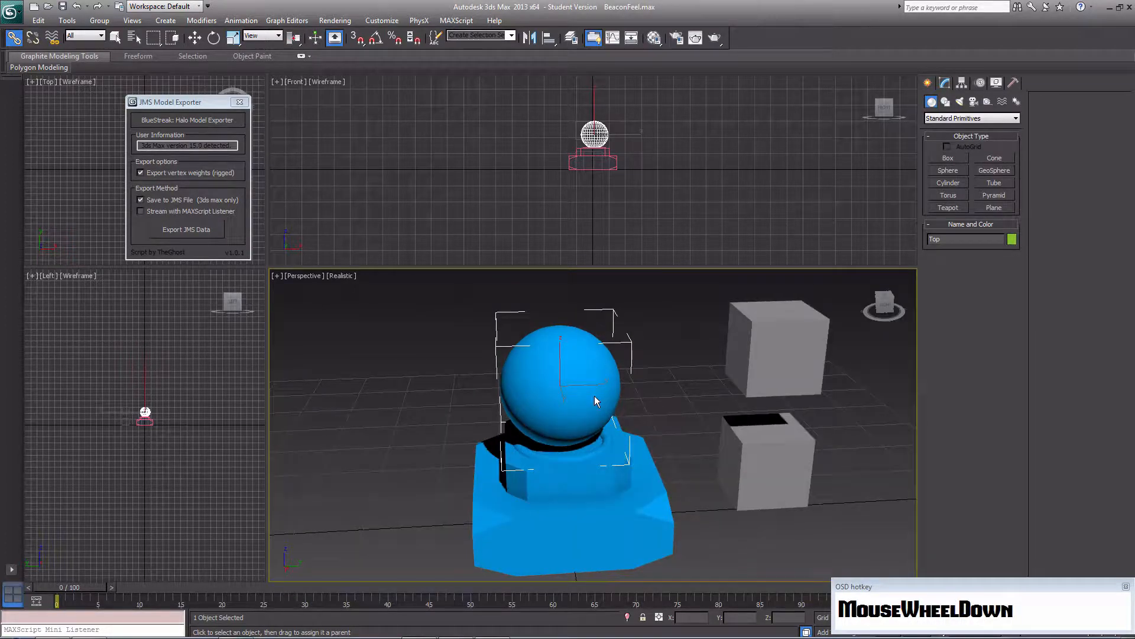
left_click(945, 84)
left_click(1015, 116)
left_click_drag(1016, 142, 985, 514)
scroll(964, 296, "up", 4)
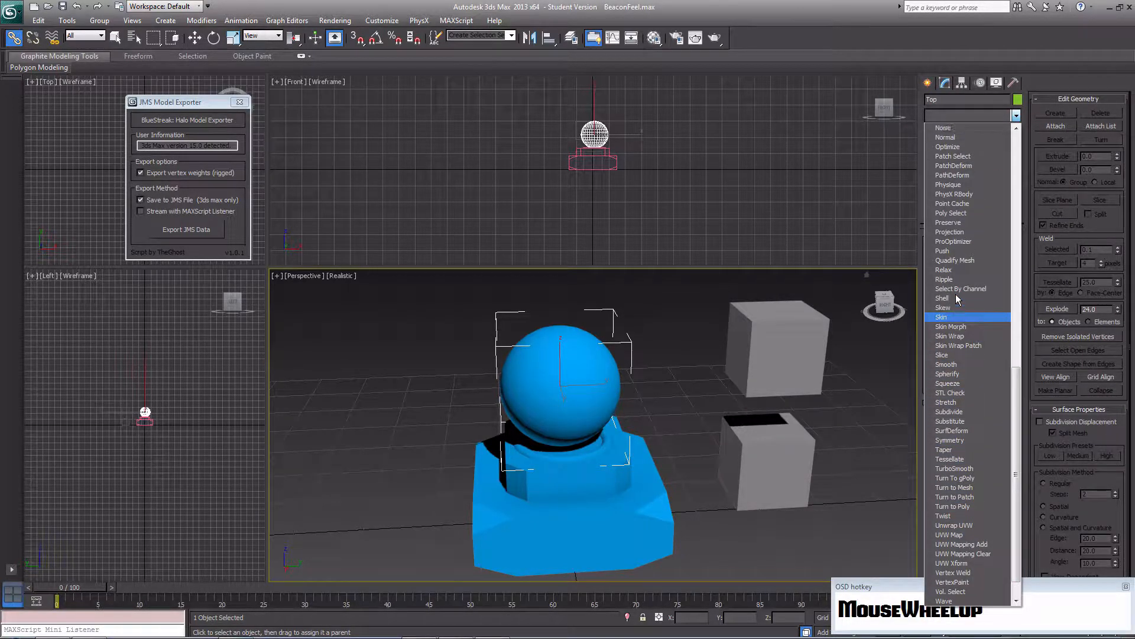
left_click(964, 217)
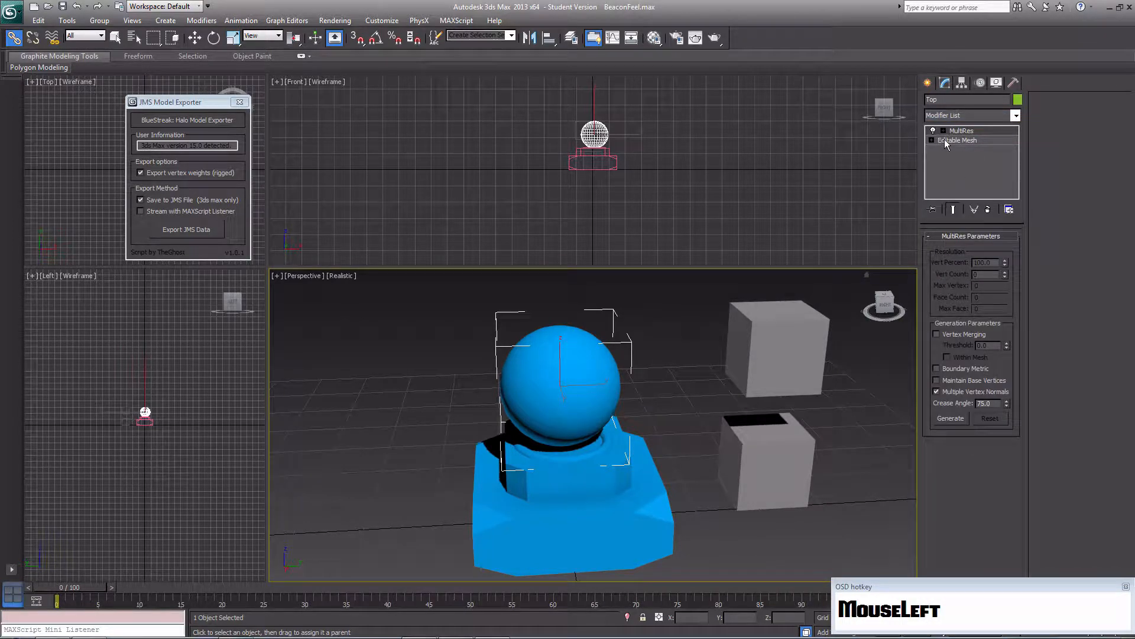
left_click(951, 418)
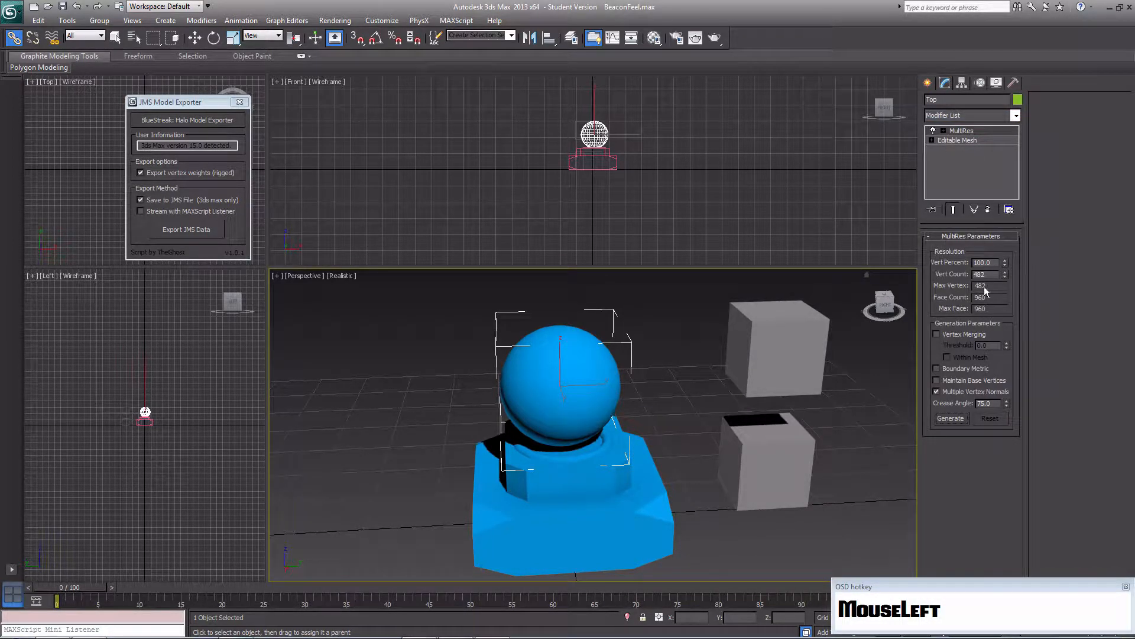
left_click_drag(1003, 279, 1009, 333)
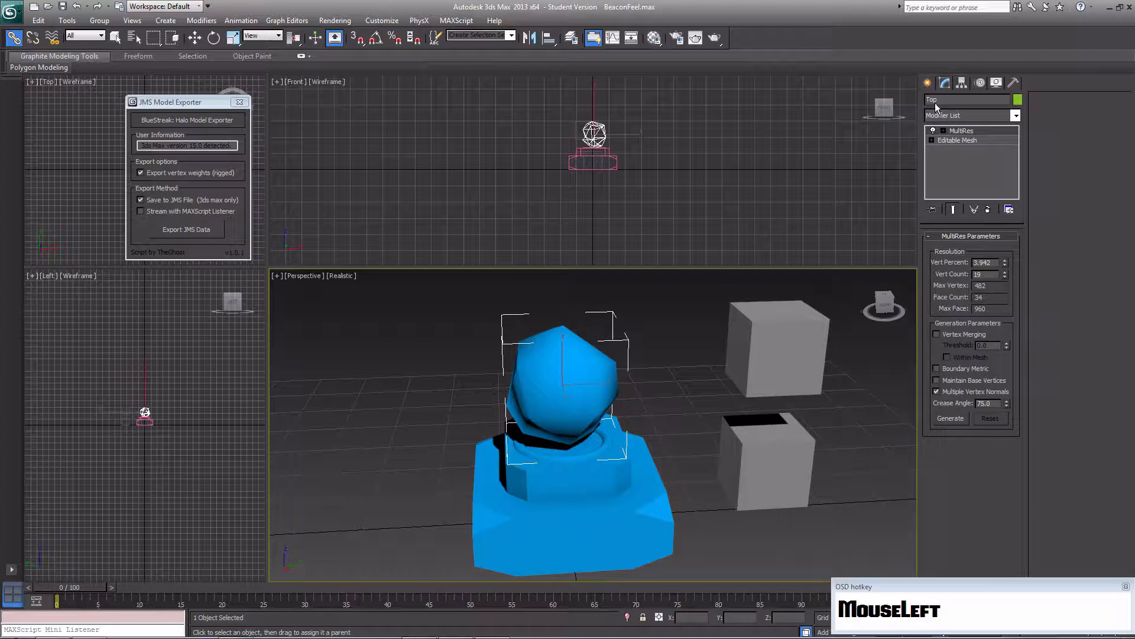
Draw a pyramid over the beacon's base, about 29.6 wide, 26.9 deep and 14.9 high
left_click(927, 83)
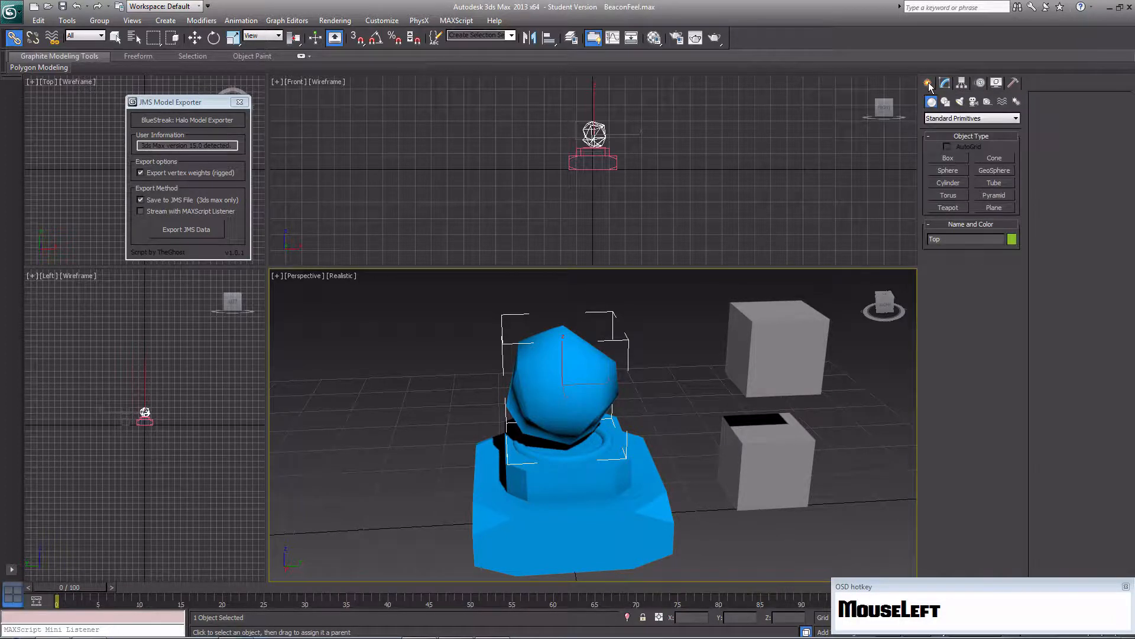
left_click(597, 535)
middle_click_drag(602, 529, 609, 483)
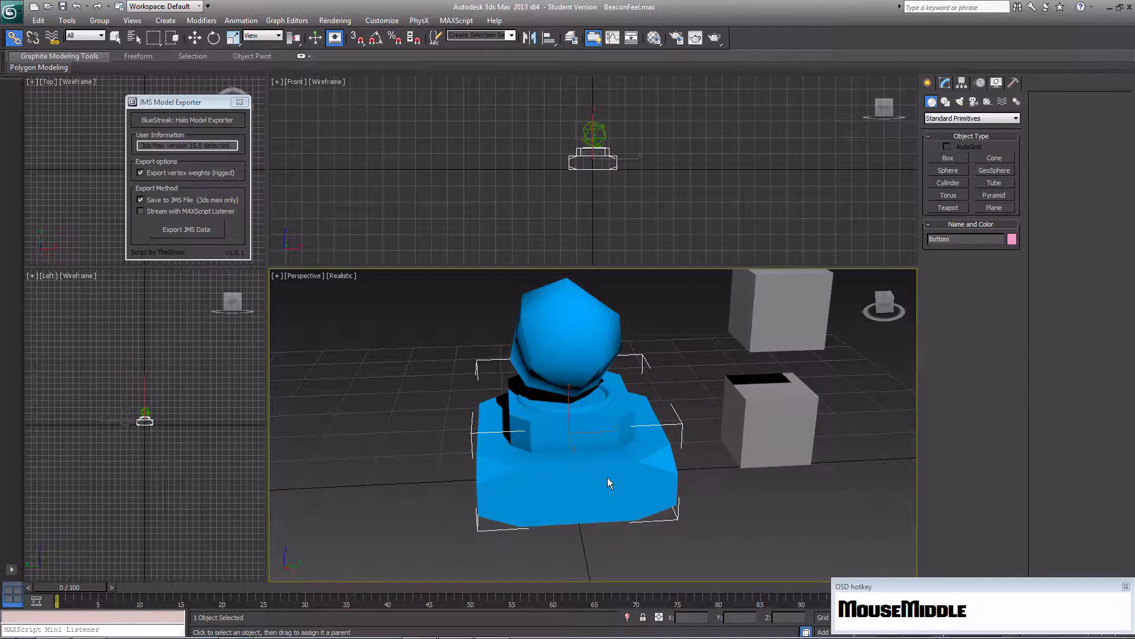
left_click(955, 160)
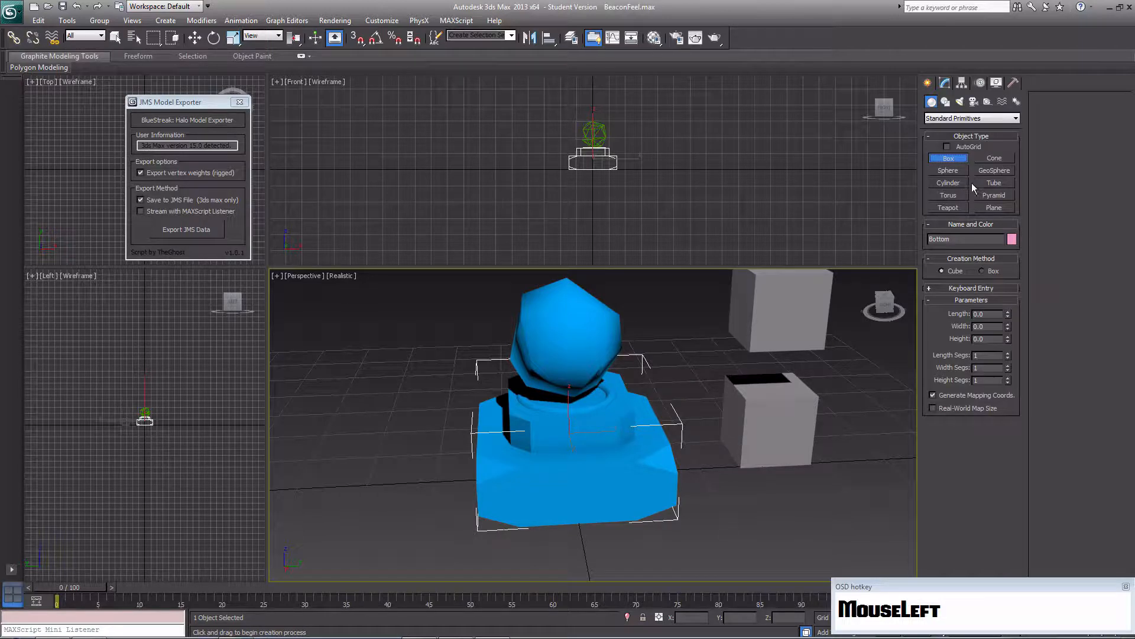
left_click(993, 195)
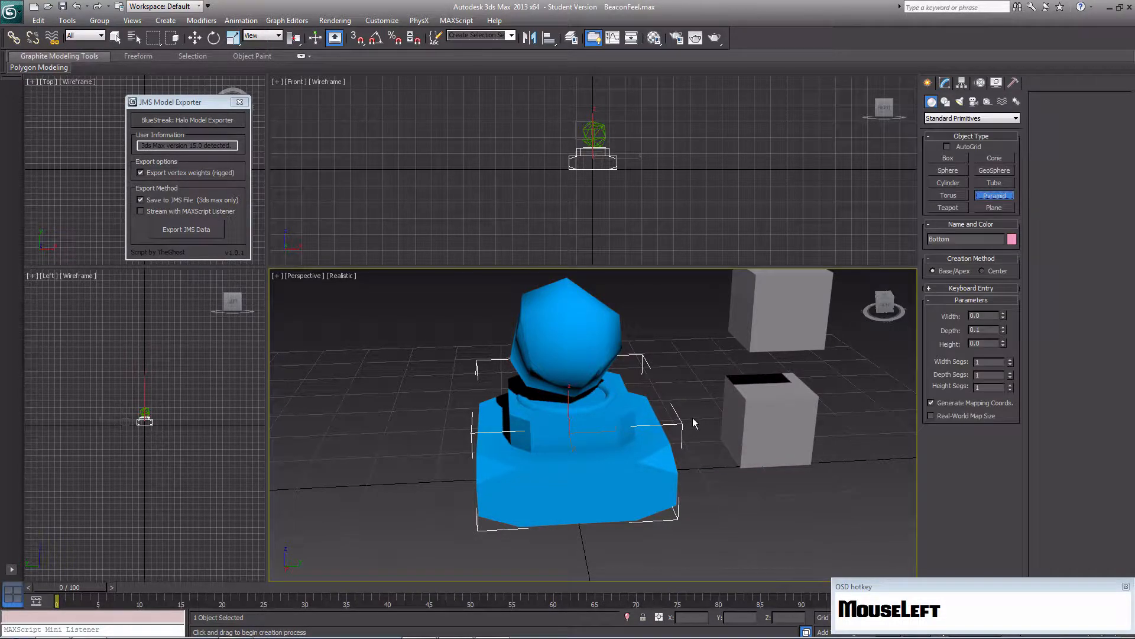
middle_click_drag(651, 443, 519, 467)
scroll(616, 391, "down", 3)
left_click_drag(491, 342, 642, 432)
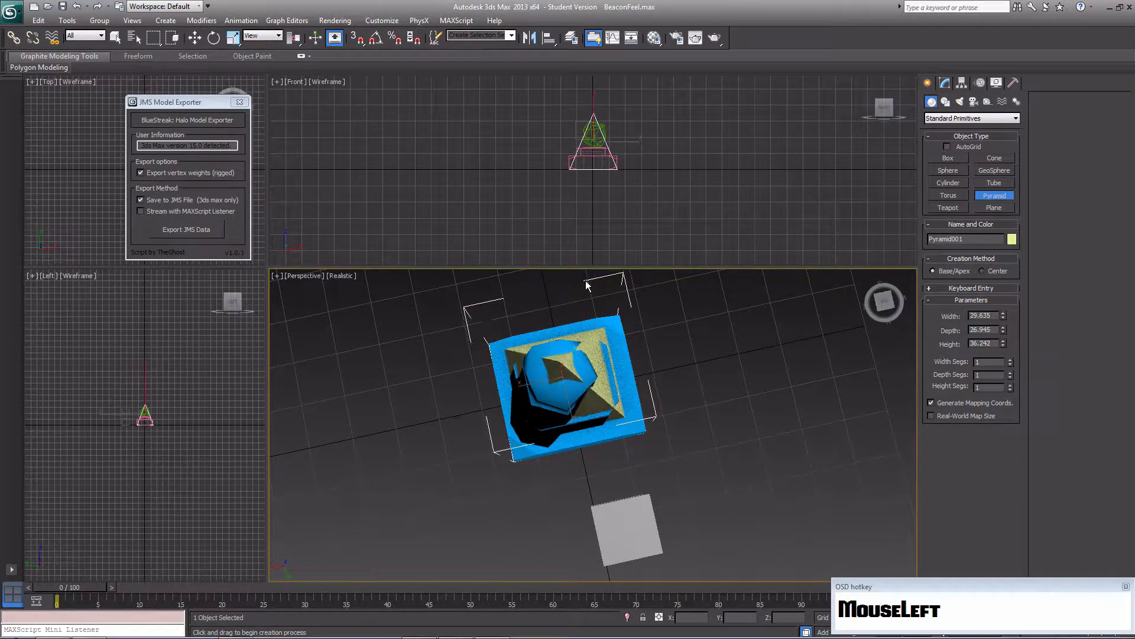
left_click(591, 329)
middle_click_drag(590, 329, 587, 378, "alt")
left_click(596, 360)
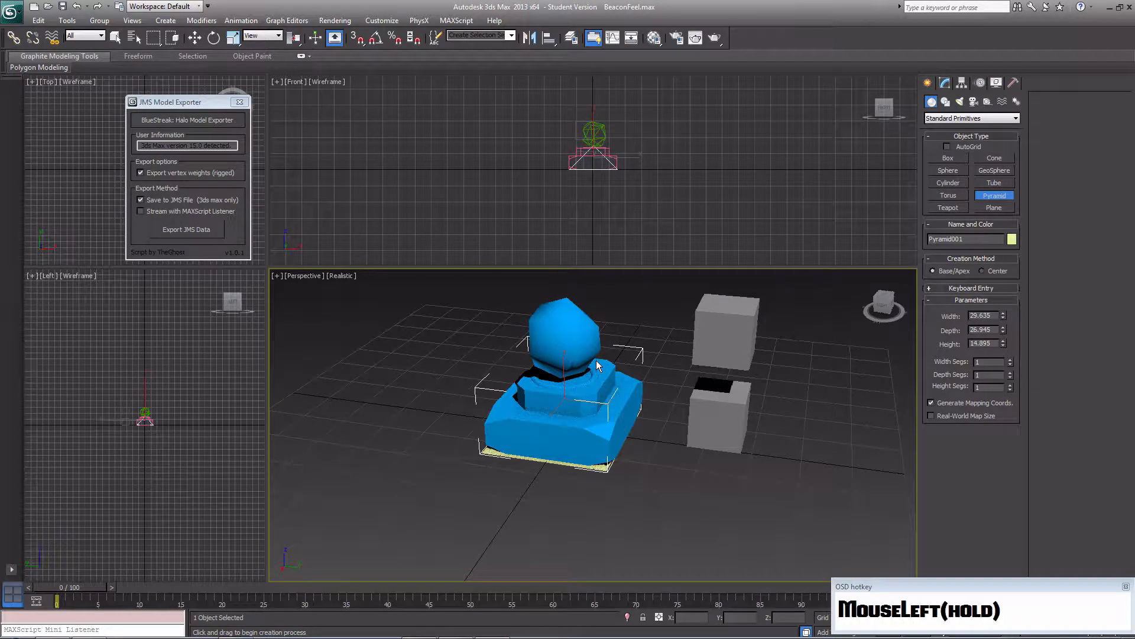
middle_click_drag(622, 479, 640, 442, "alt")
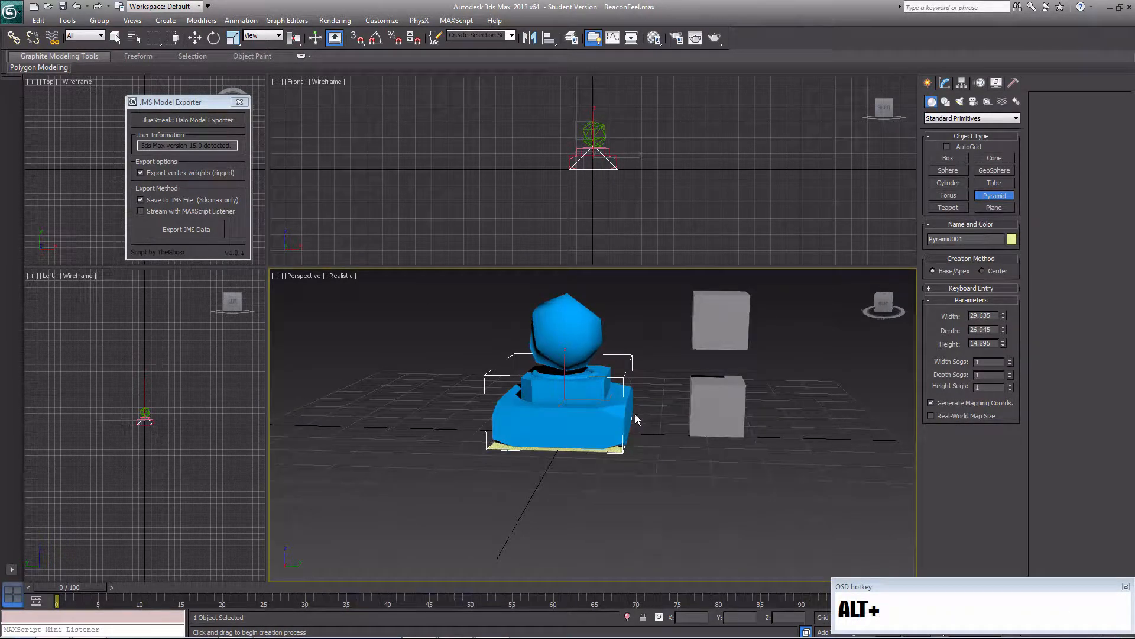
right_click(587, 409)
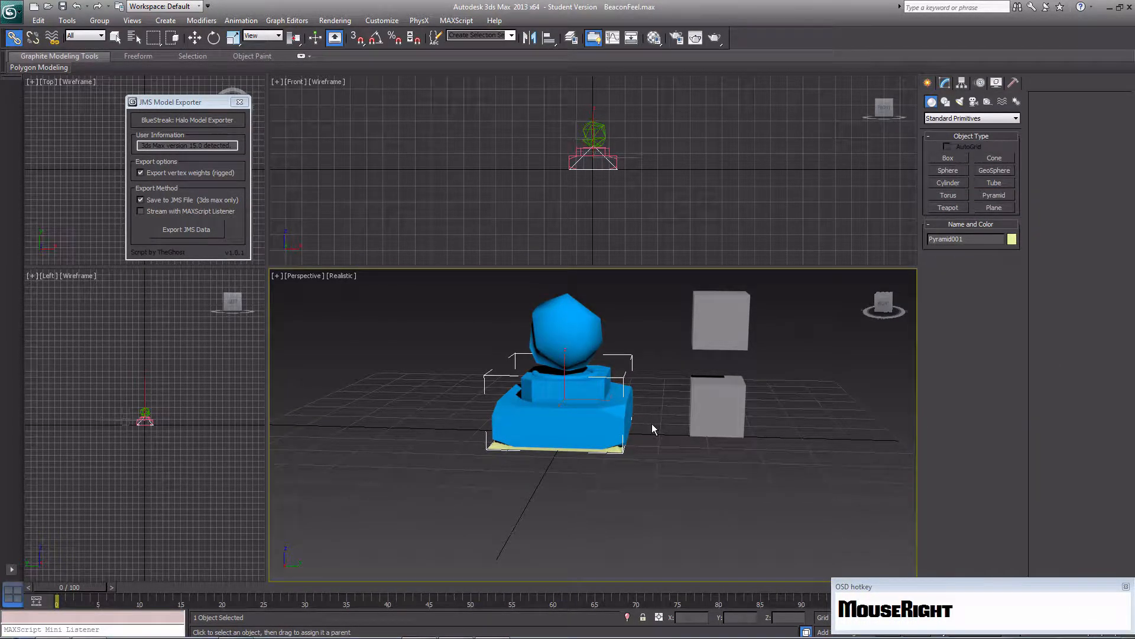
Delete the detailed Bottom object, leaving the pyramid in its place
left_click(616, 417)
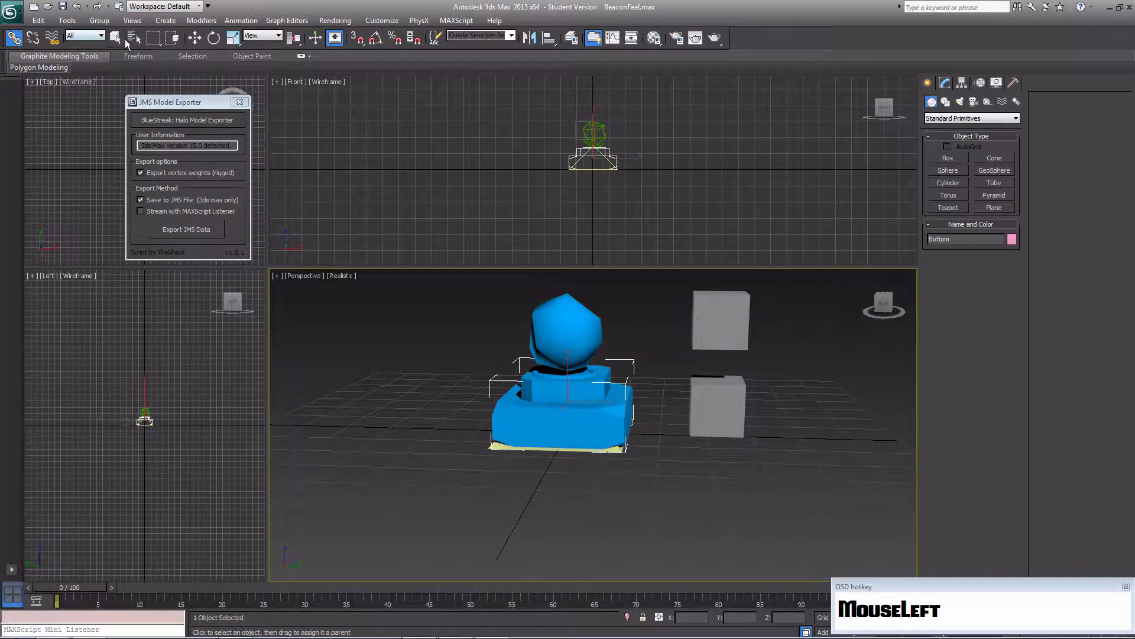
left_click(116, 38)
key("Delete")
Convert the pyramid to an Editable Mesh
left_click(592, 421)
right_click(590, 421)
mouse_move(681, 532)
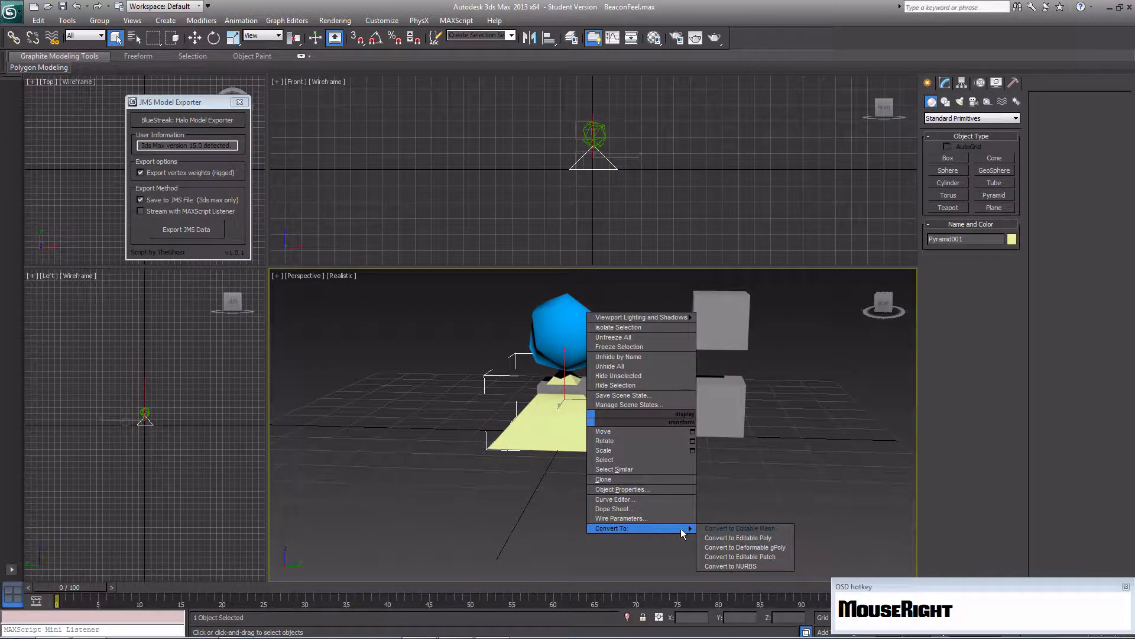
left_click(743, 528)
Chamfer the pyramid's apex vertex to give it a flat top
left_click(946, 255)
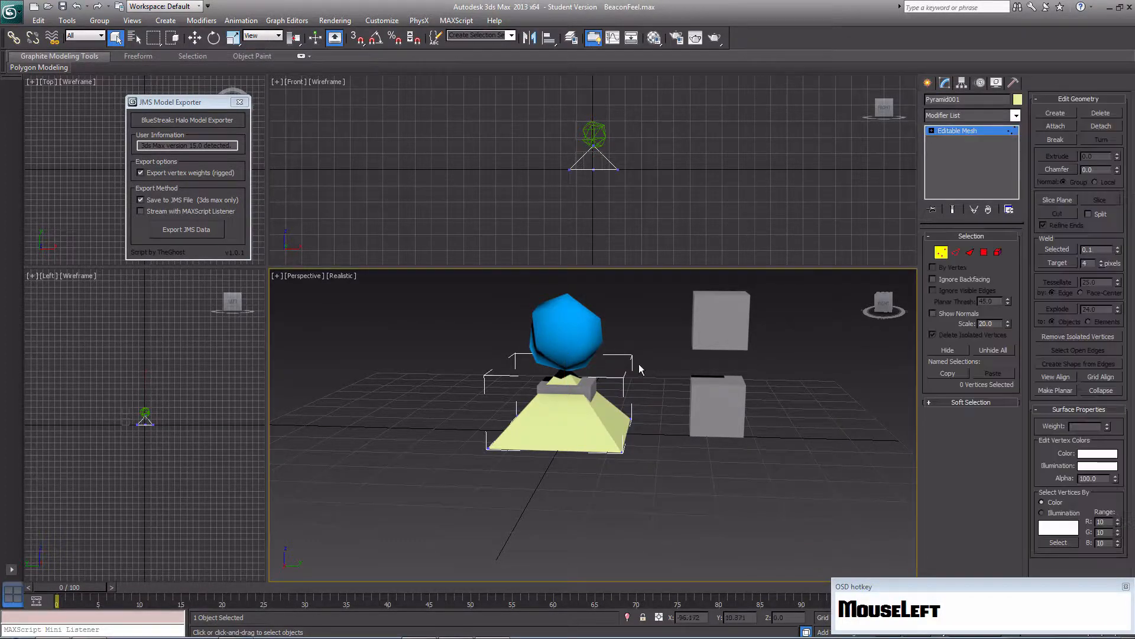
left_click(571, 375)
left_click(1058, 169)
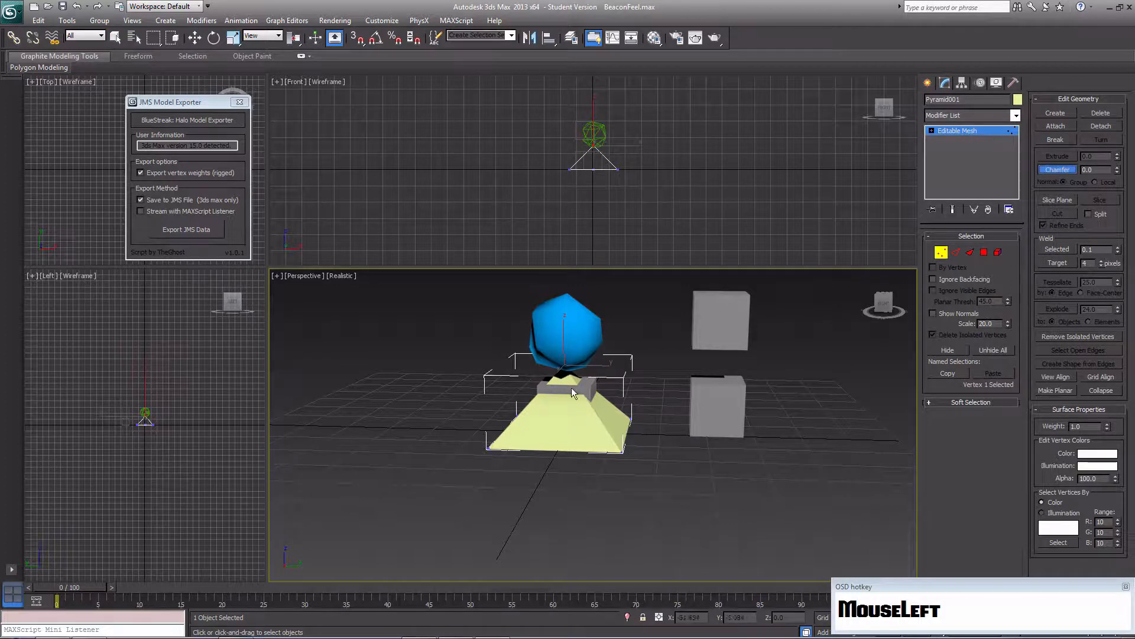
left_click_drag(565, 370, 857, 330)
Move the pyramid's flat top face up towards the underside of the Top sphere
key("4")
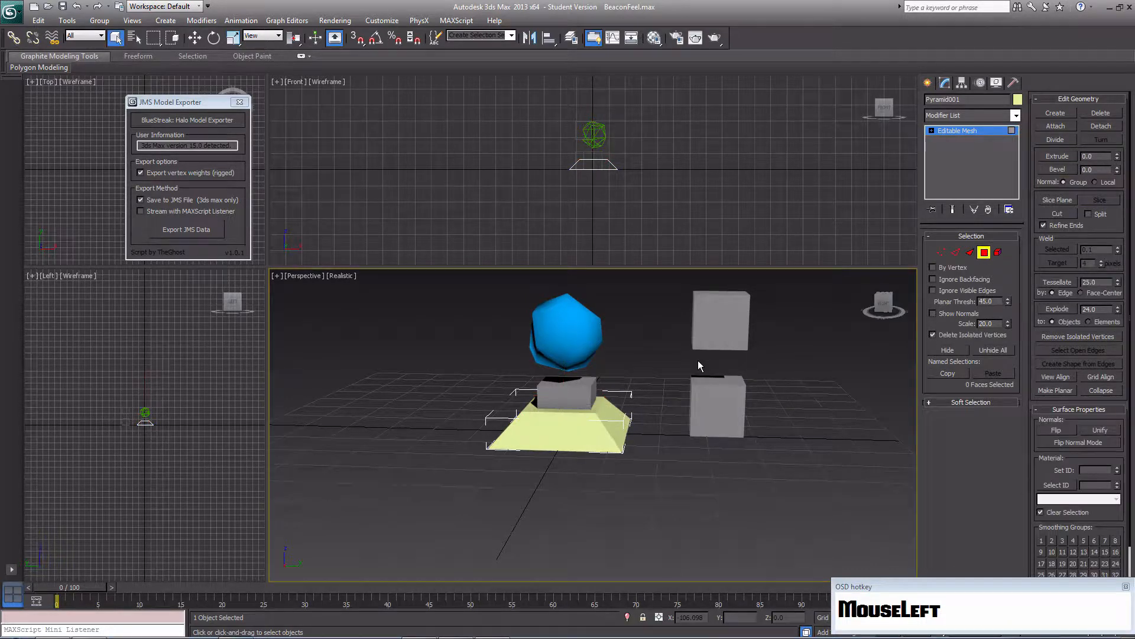
left_click(571, 399)
key("w")
left_click_drag(565, 378, 646, 416)
middle_click_drag(647, 414, 666, 428, "alt")
left_click(665, 428)
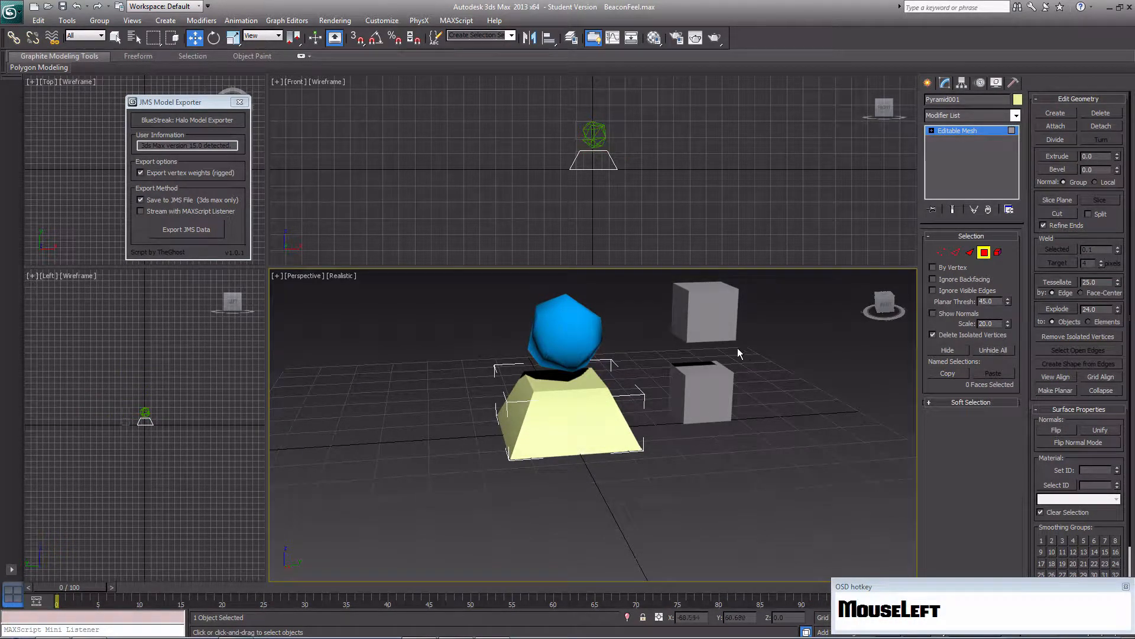
Rename the truncated pyramid as "Bottom"
left_click(929, 83)
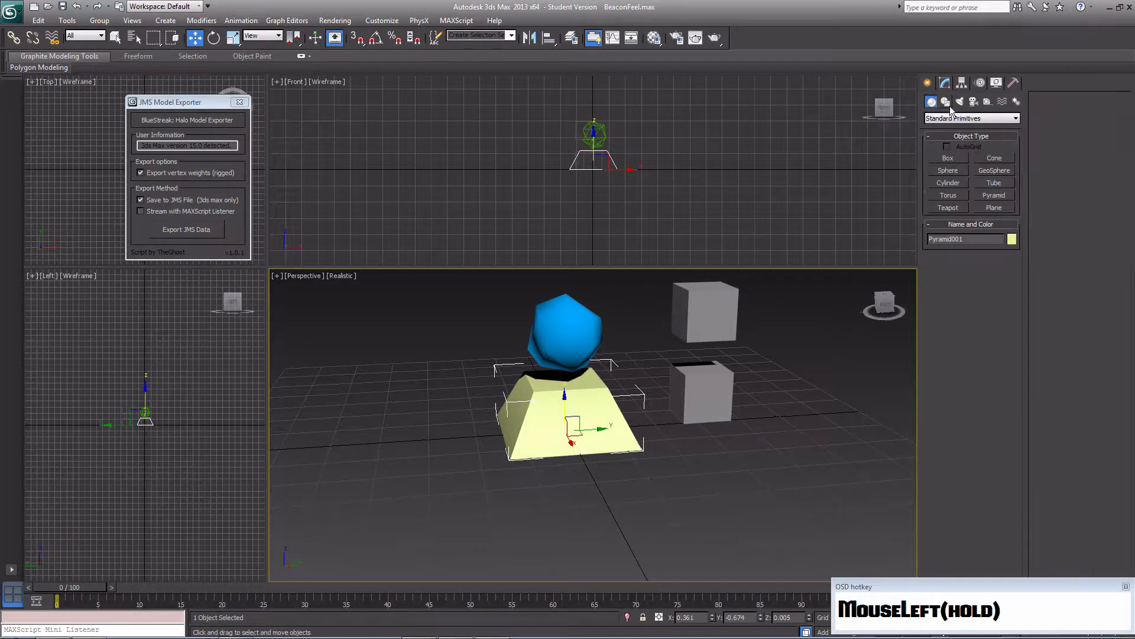
left_click_drag(981, 242, 805, 244)
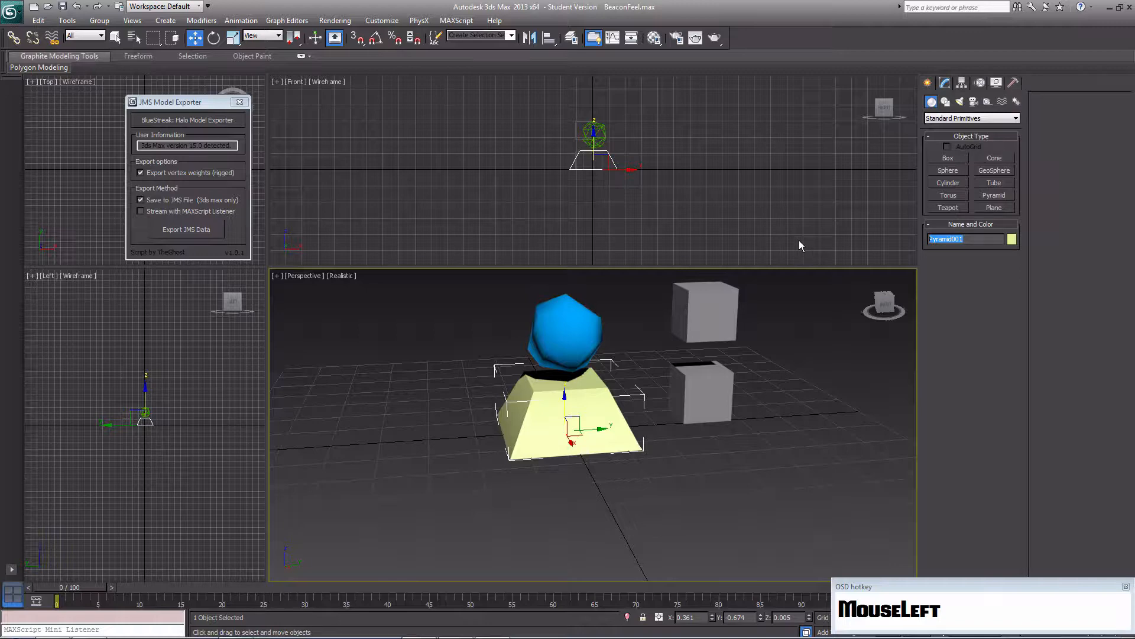
type("Bottom")
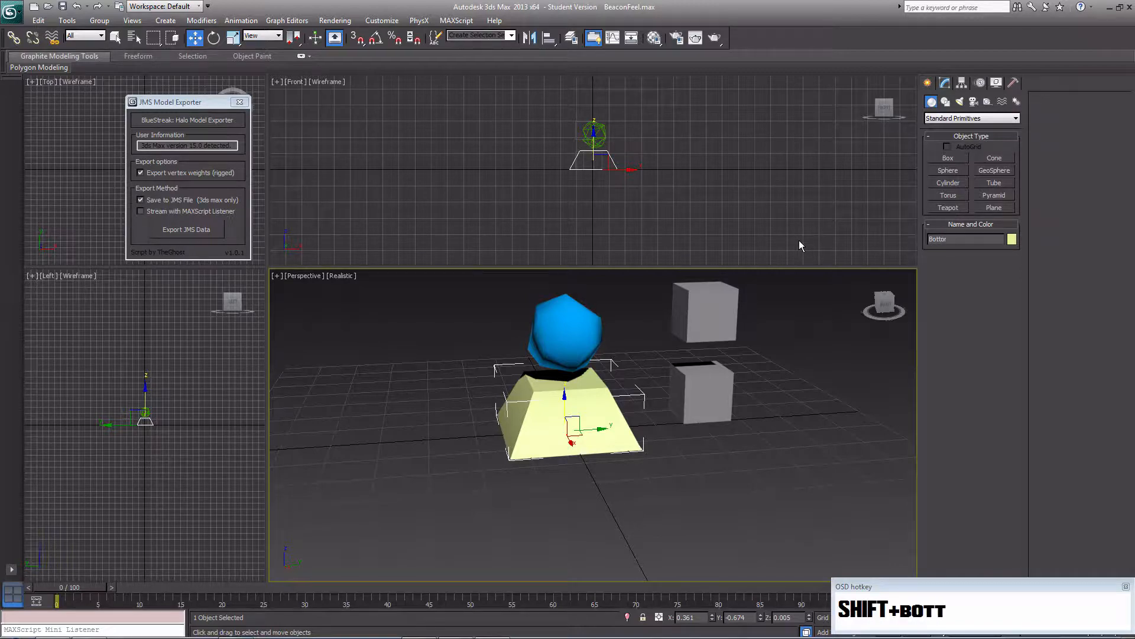
Confirm the Bottom name and apply the blue 01 - Default Multi/Sub-Object material to the truncated pyramid
key("Return")
left_click(558, 345)
left_click(558, 408)
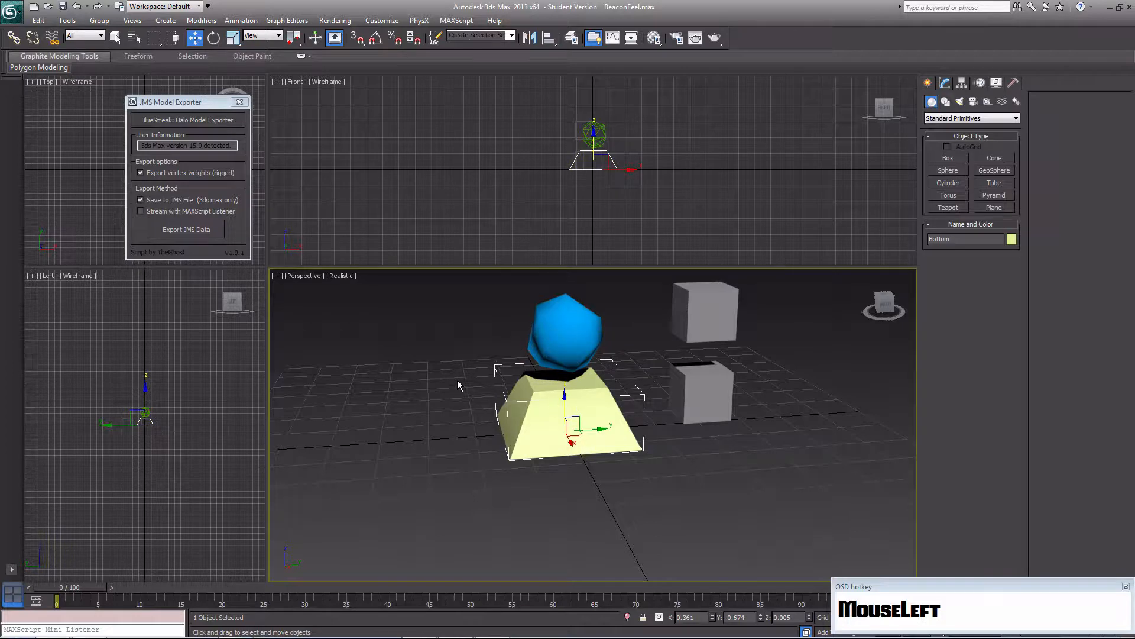
key("m")
left_click_drag(809, 148, 602, 412)
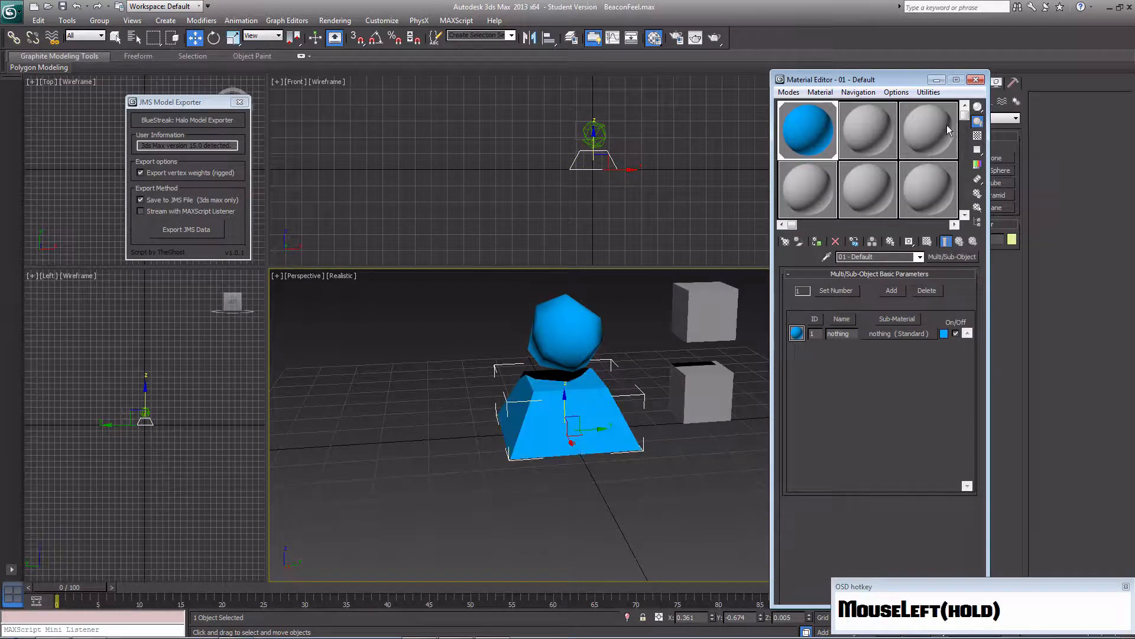
left_click(976, 79)
Select all faces of Bottom and check their assigned material ID
left_click(944, 83)
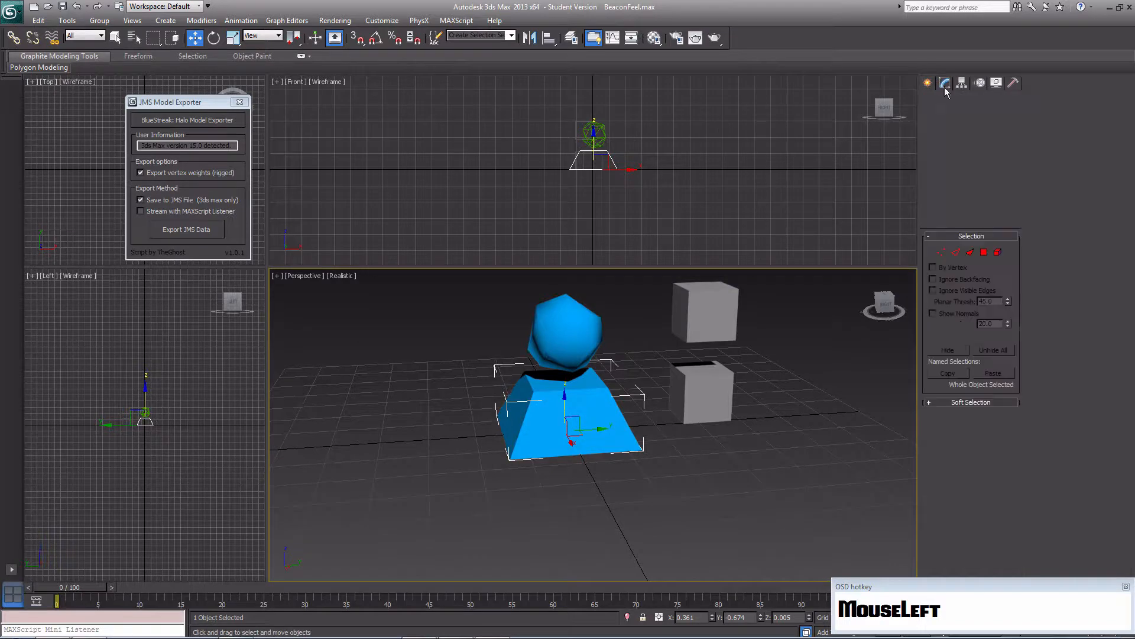
left_click(984, 252)
left_click(619, 417)
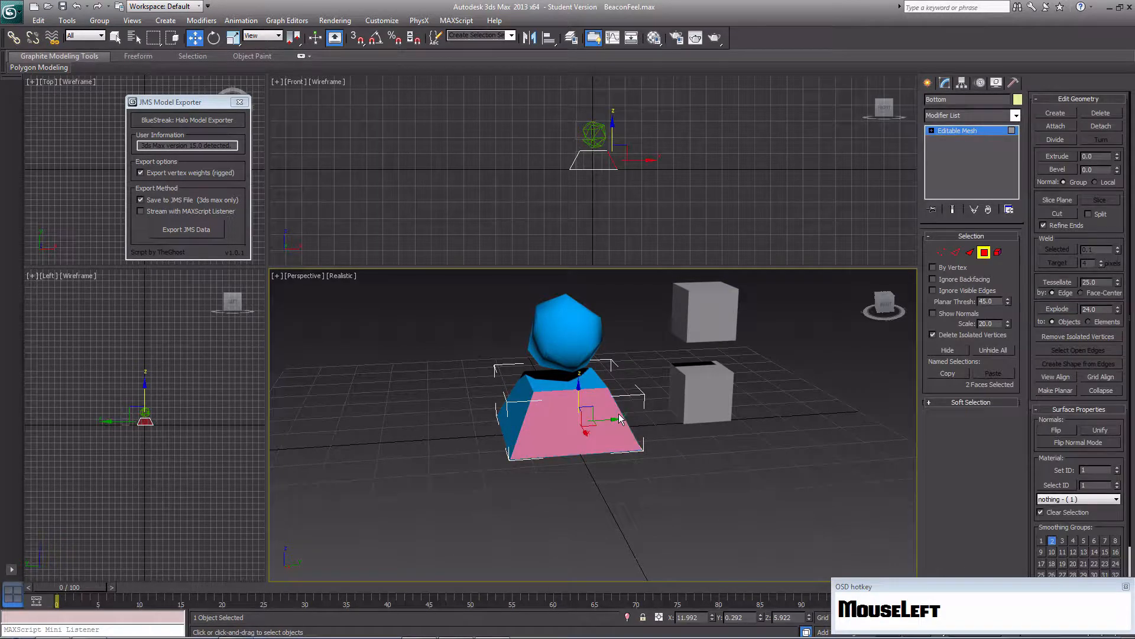
key("ctrl+a")
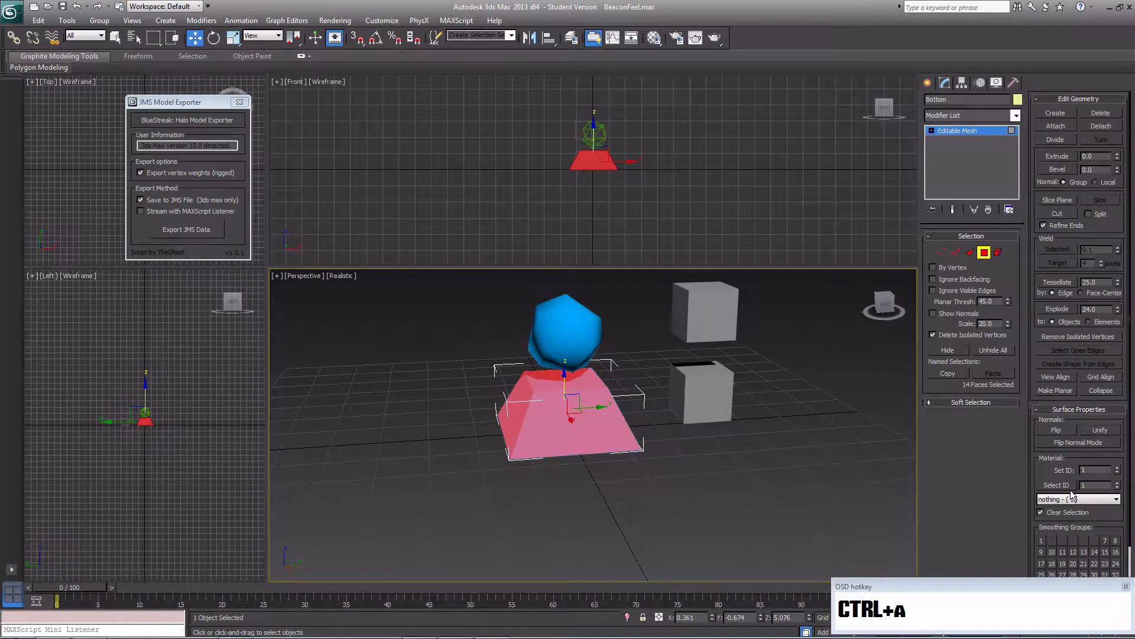
left_click(930, 83)
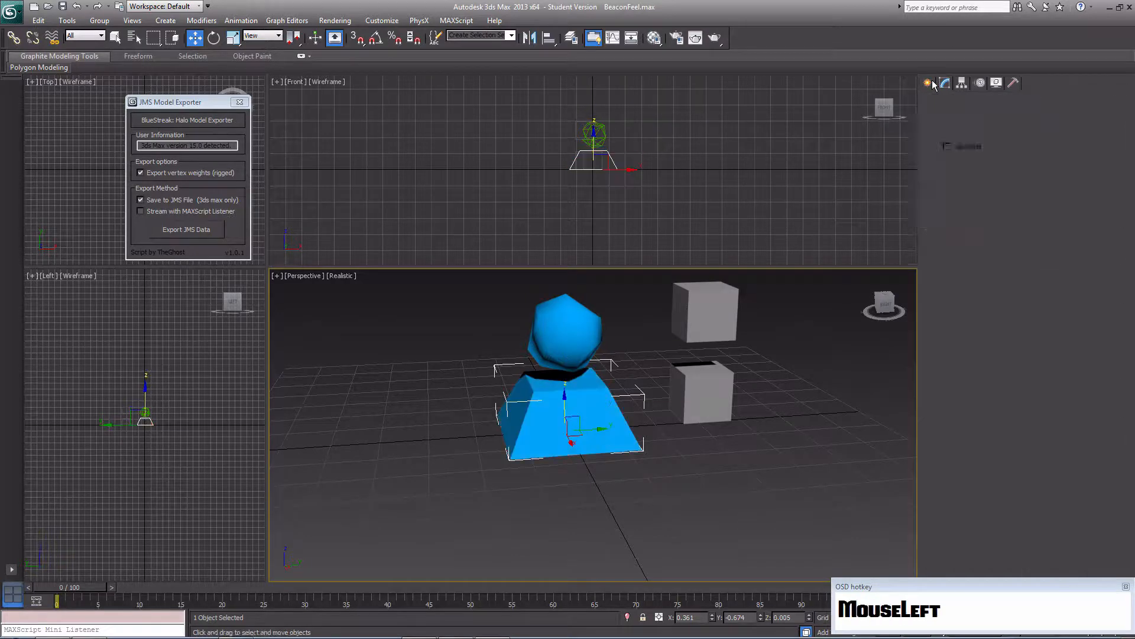
Link Bottom to frame_bottom and check the parent hierarchy under frame
left_click(13, 37)
left_click_drag(702, 392, 706, 487)
key("h")
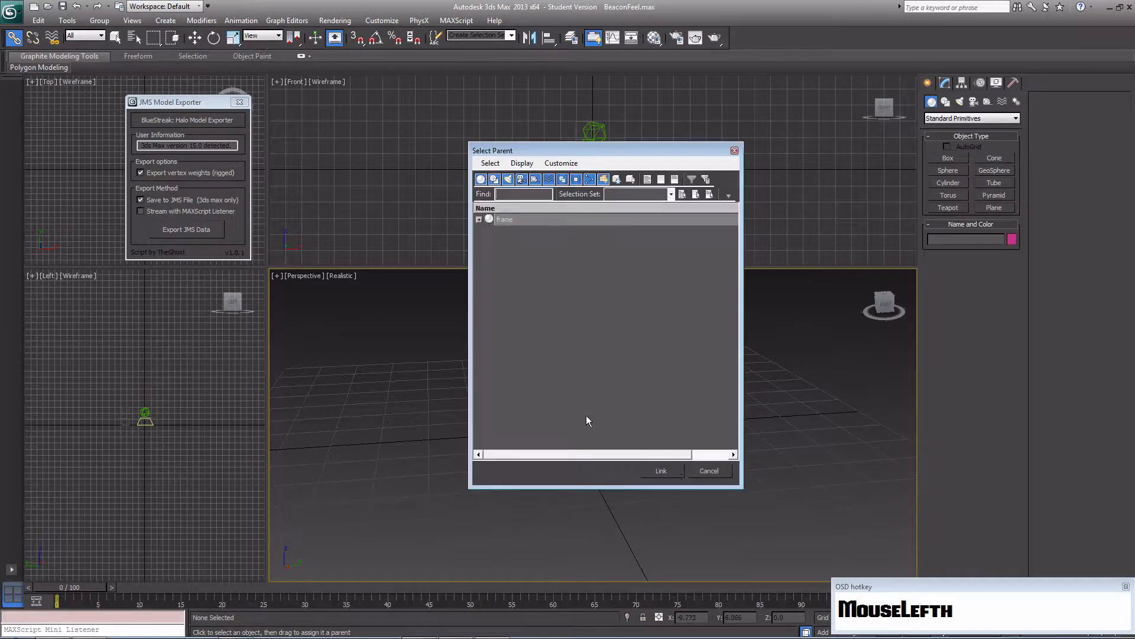
left_click(479, 220)
left_click(490, 231)
left_click(489, 255)
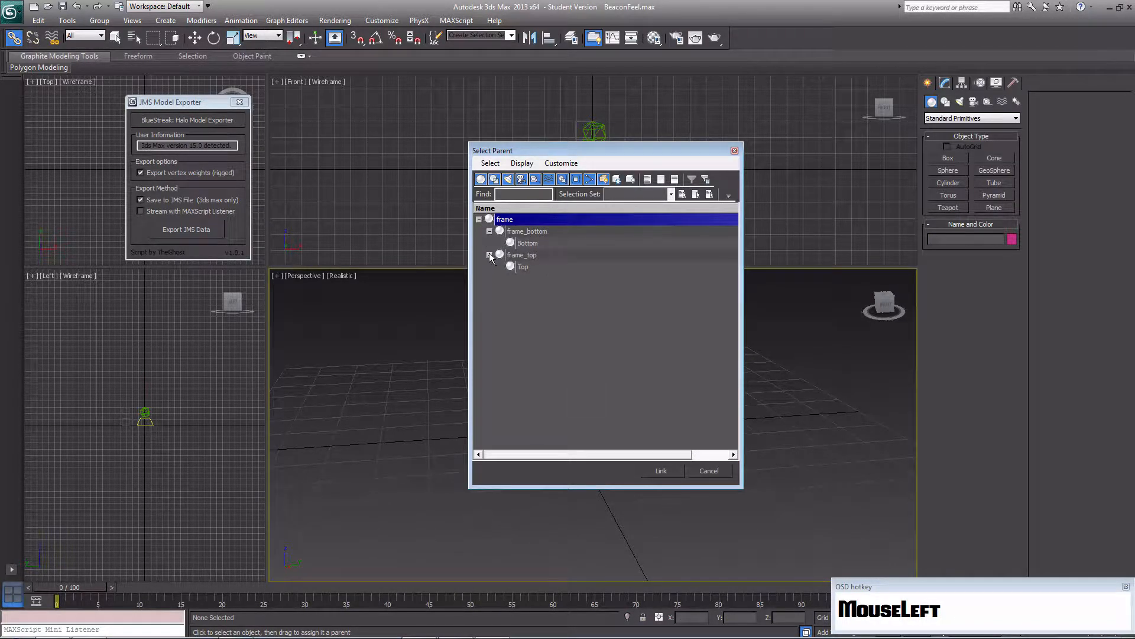
left_click(712, 474)
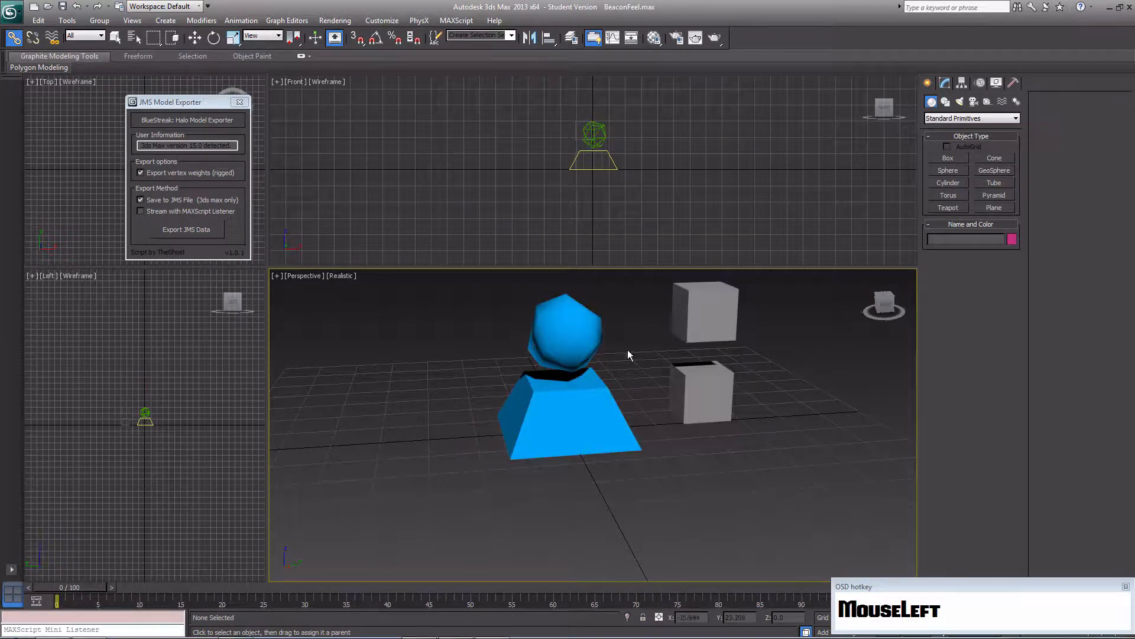
Start the JMS data export and choose the physics folder of the Beacon scenery as its destination
left_click(202, 233)
left_click(296, 71)
left_click(299, 77)
left_click(296, 90)
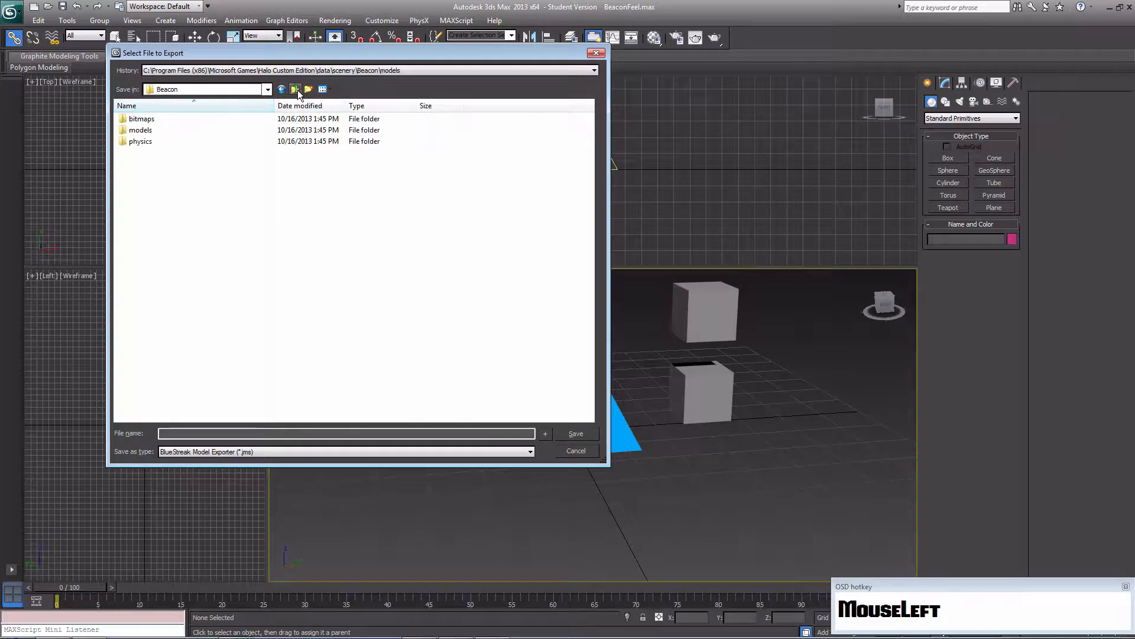
double_click(201, 143)
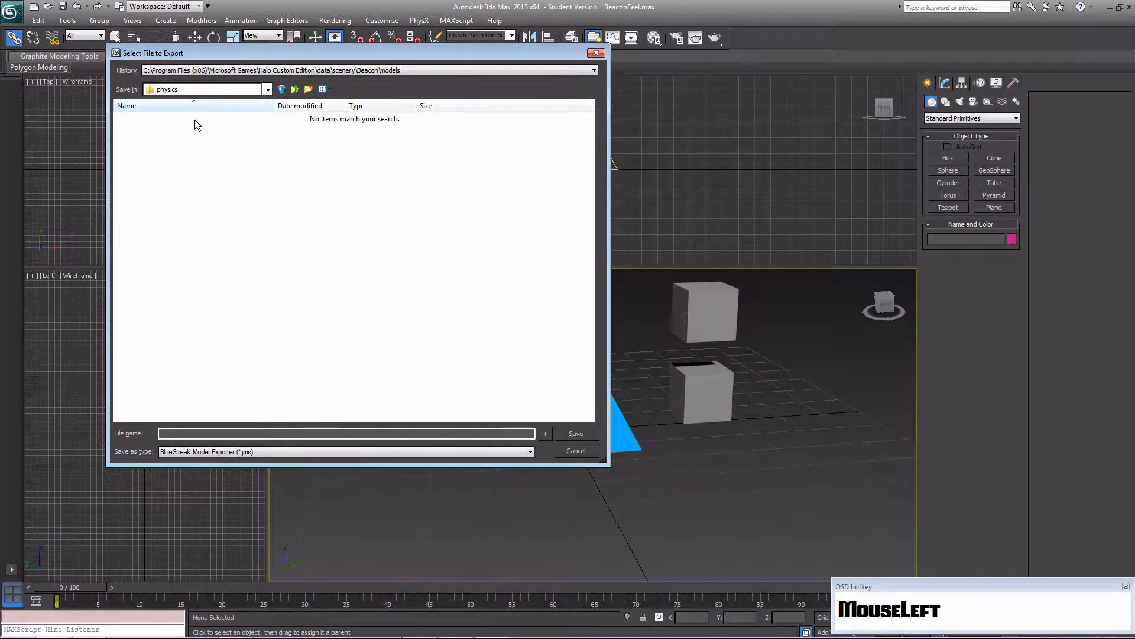
left_click(294, 89)
double_click(179, 131)
left_click(186, 121)
left_click(281, 90)
double_click(218, 140)
Save the exported collision model as Beacon_collision.jms
left_click(179, 434)
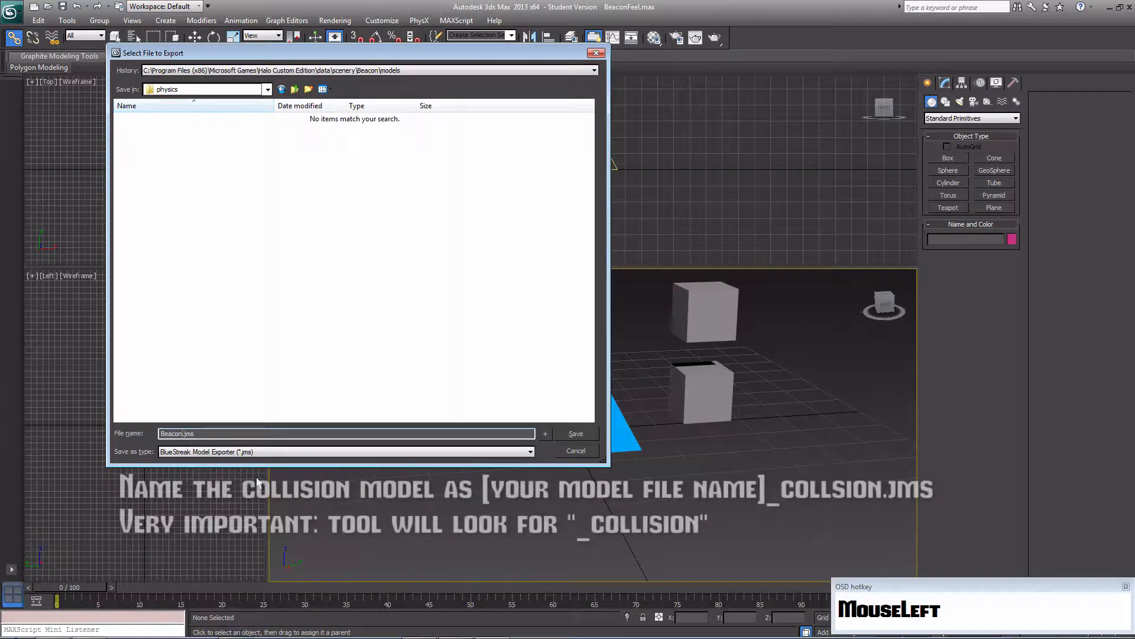
type("_c")
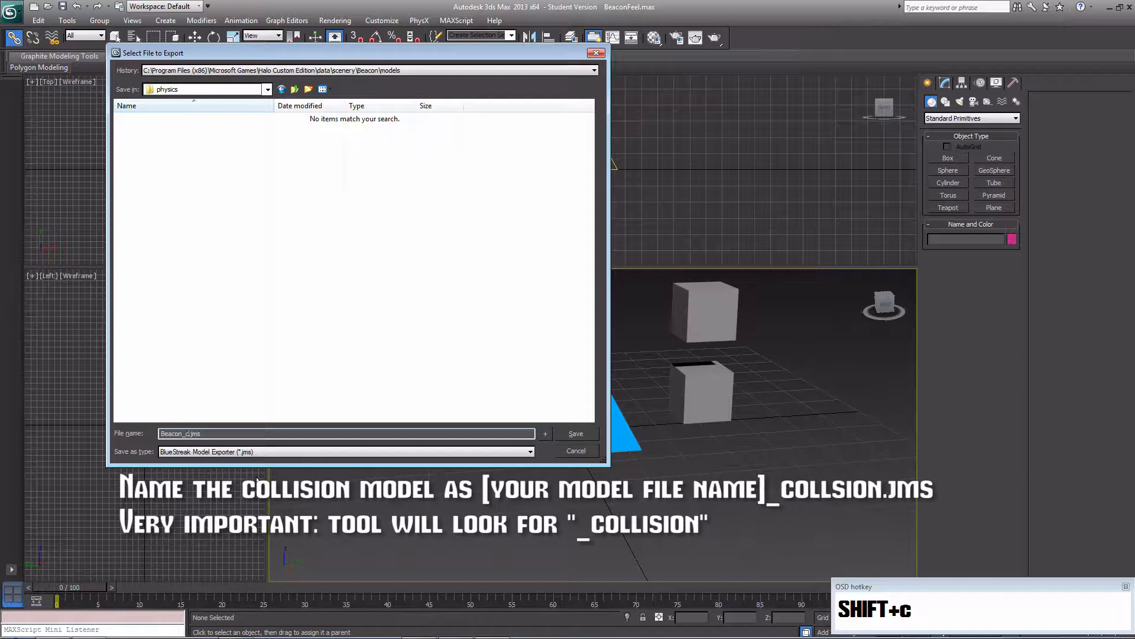
type("ollision")
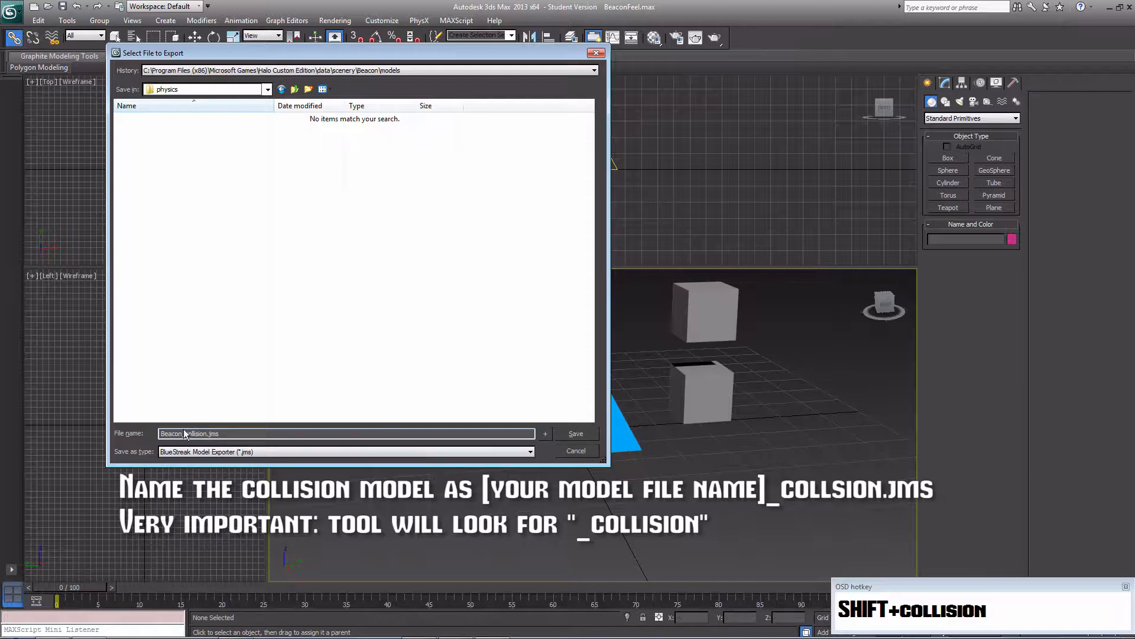
left_click(584, 433)
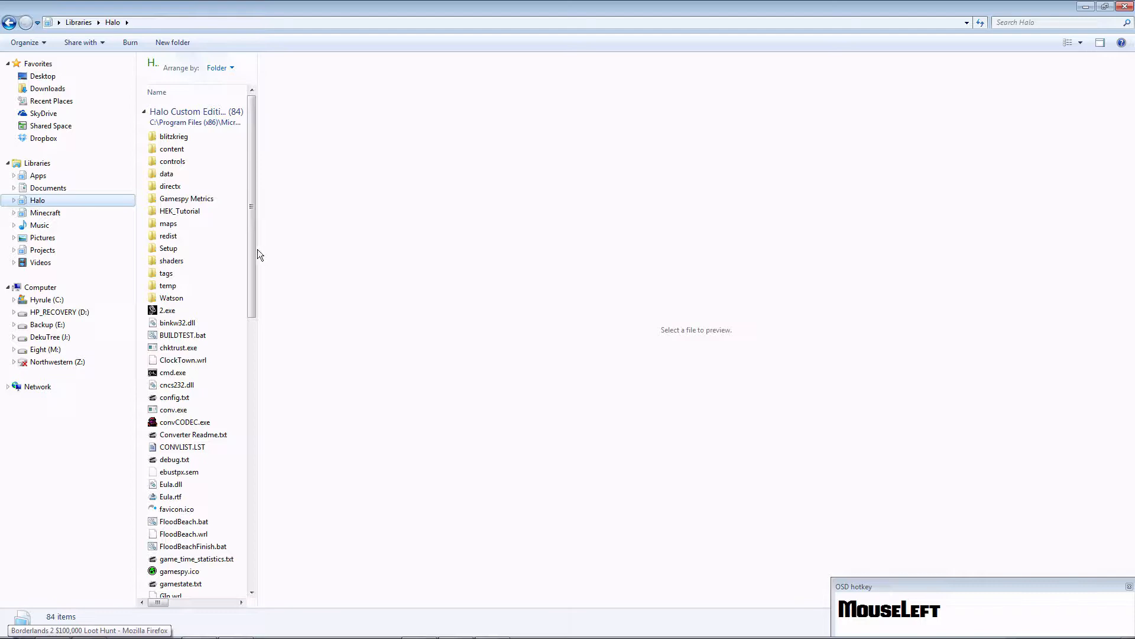
Switch to File Explorer, open cmd.exe from the Halo Custom Edition folder and begin a "tool" command
left_click_drag(257, 255, 378, 246)
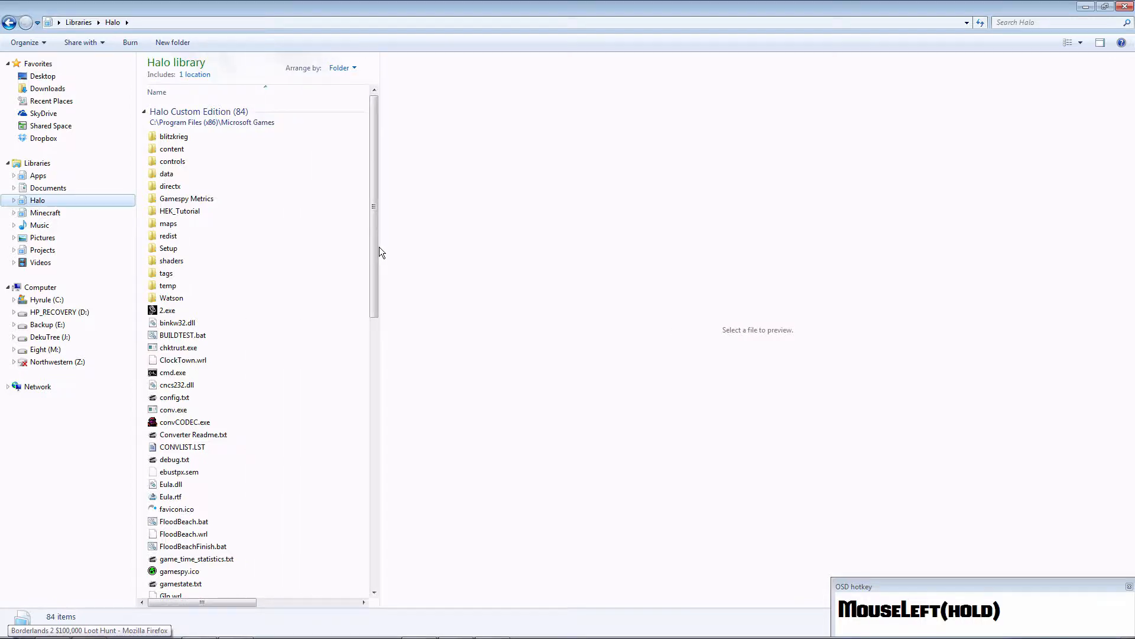
double_click(208, 375)
left_click_drag(292, 89, 604, 92)
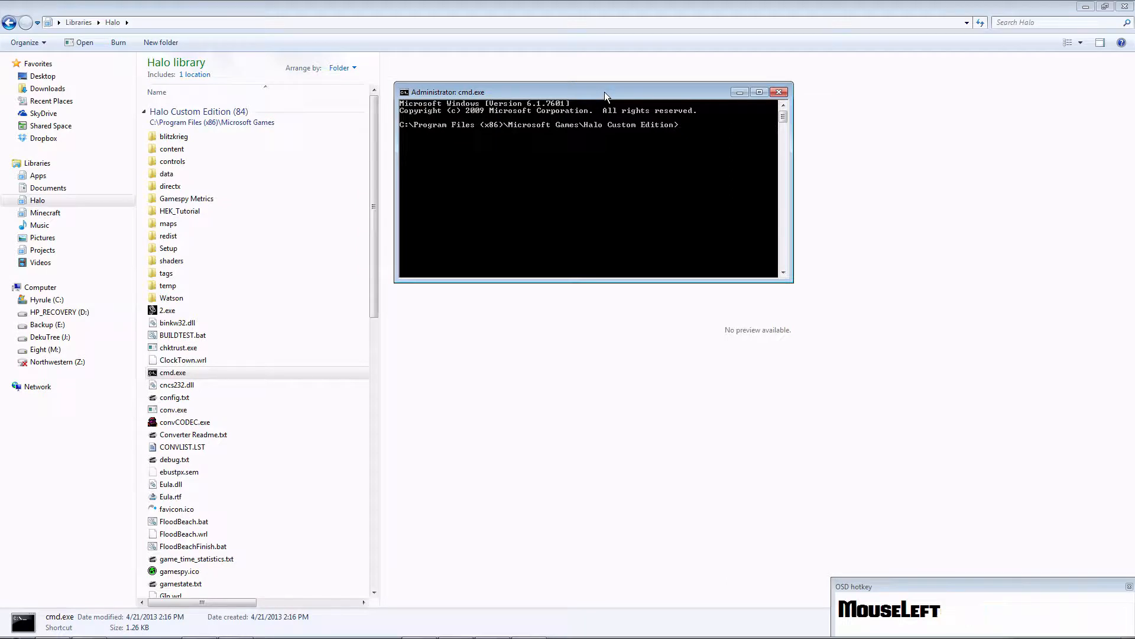
type("too")
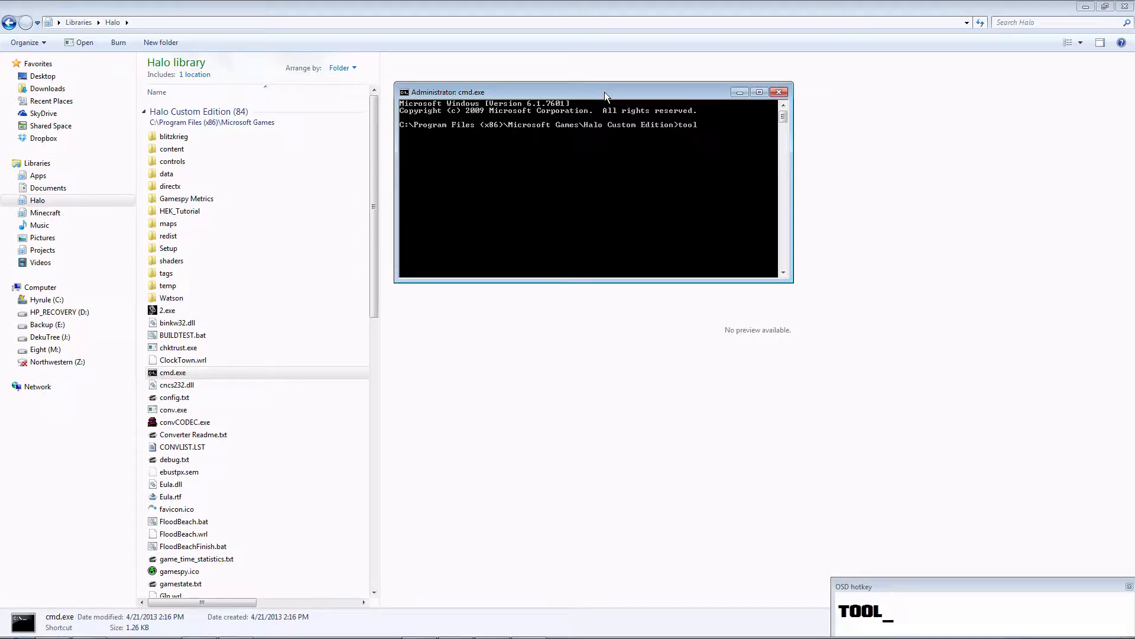
type("l struc")
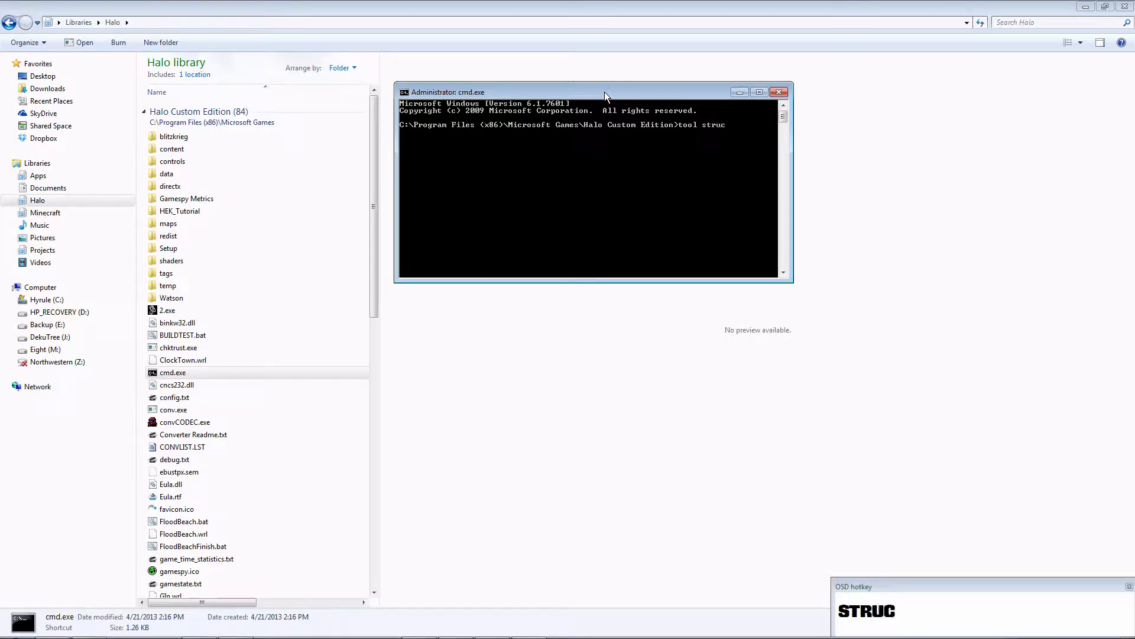
type("ture")
key("BackSpace")
key("BackSpace")
key("BackSpace")
key("BackSpace")
key("BackSpace")
key("BackSpace")
key("BackSpace")
key("BackSpace")
key("BackSpace")
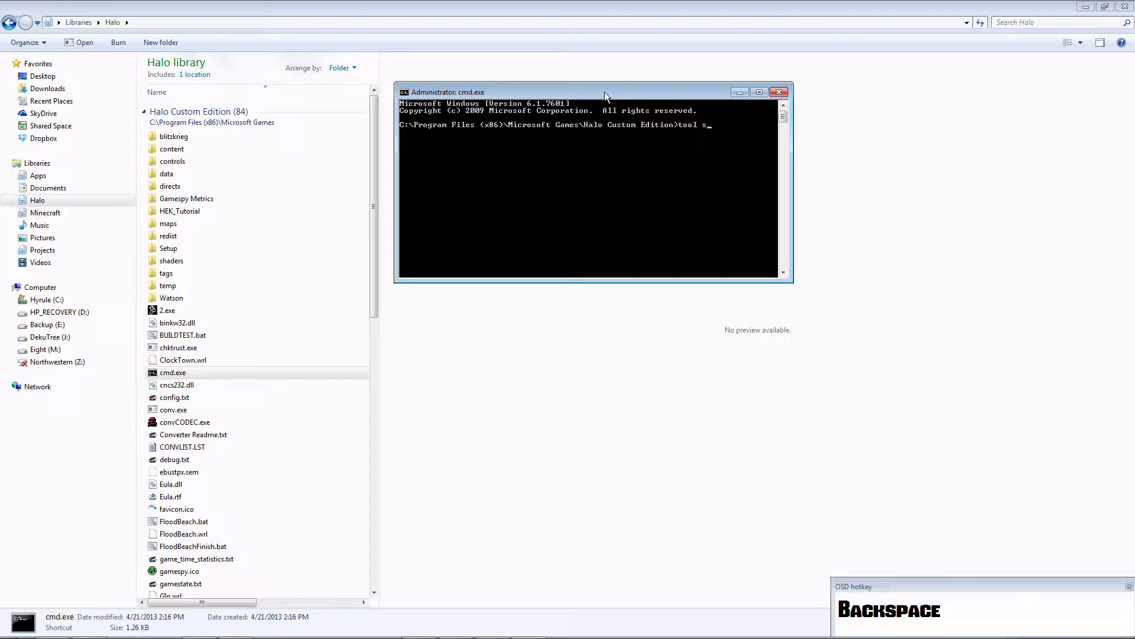
Run "tool model scenery\Beacon", looking up the scenery folder's name under data\scenery
type("mode")
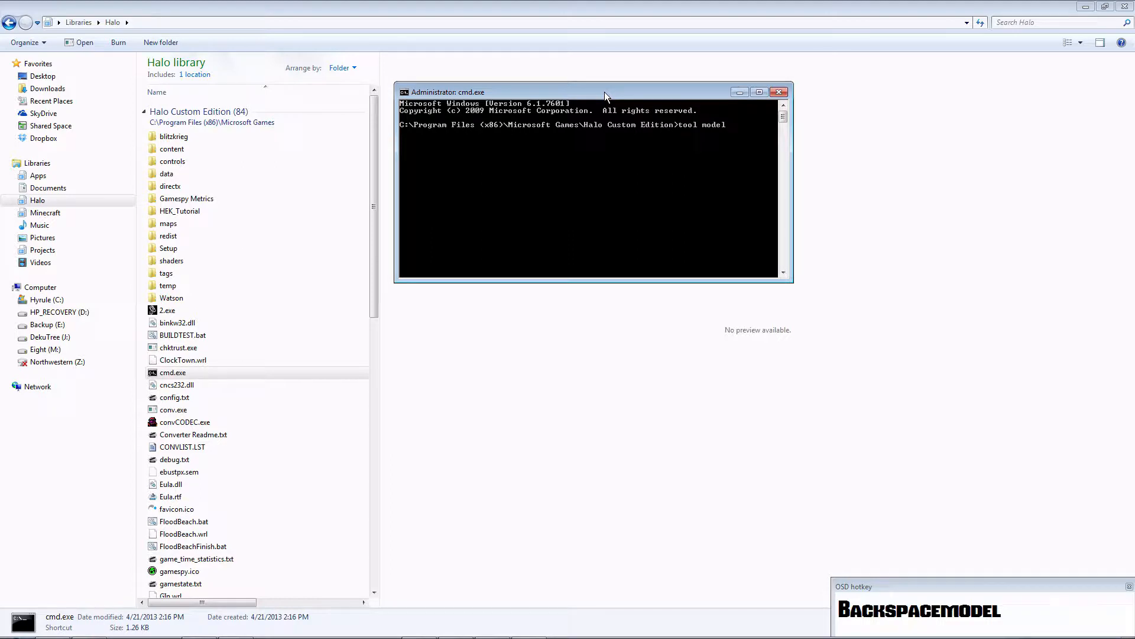
type("l scenery")
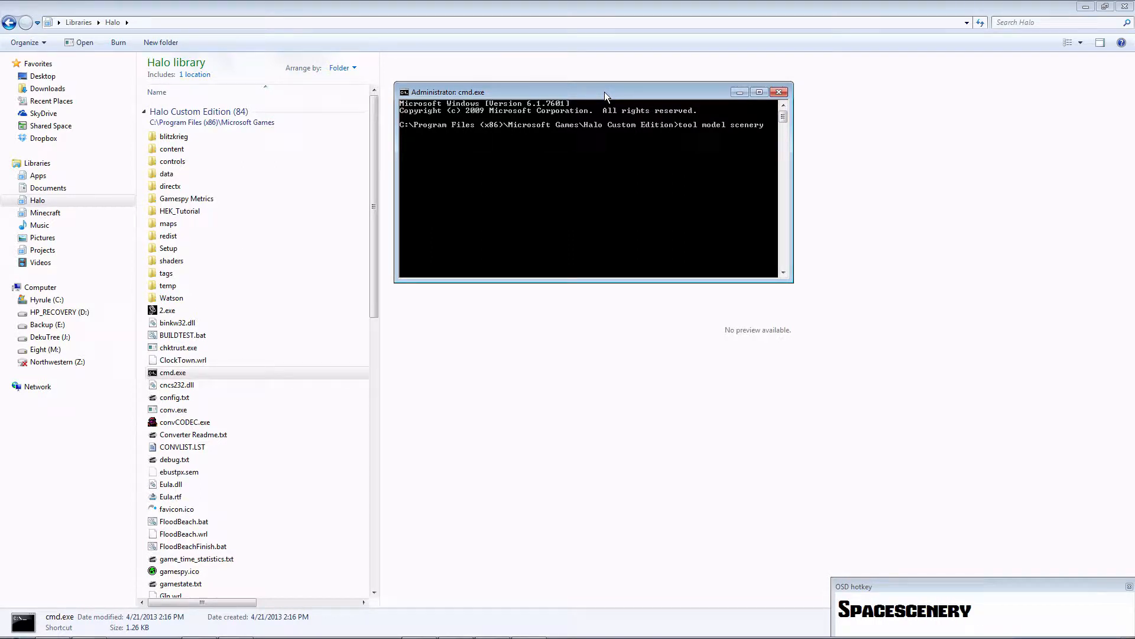
double_click(197, 175)
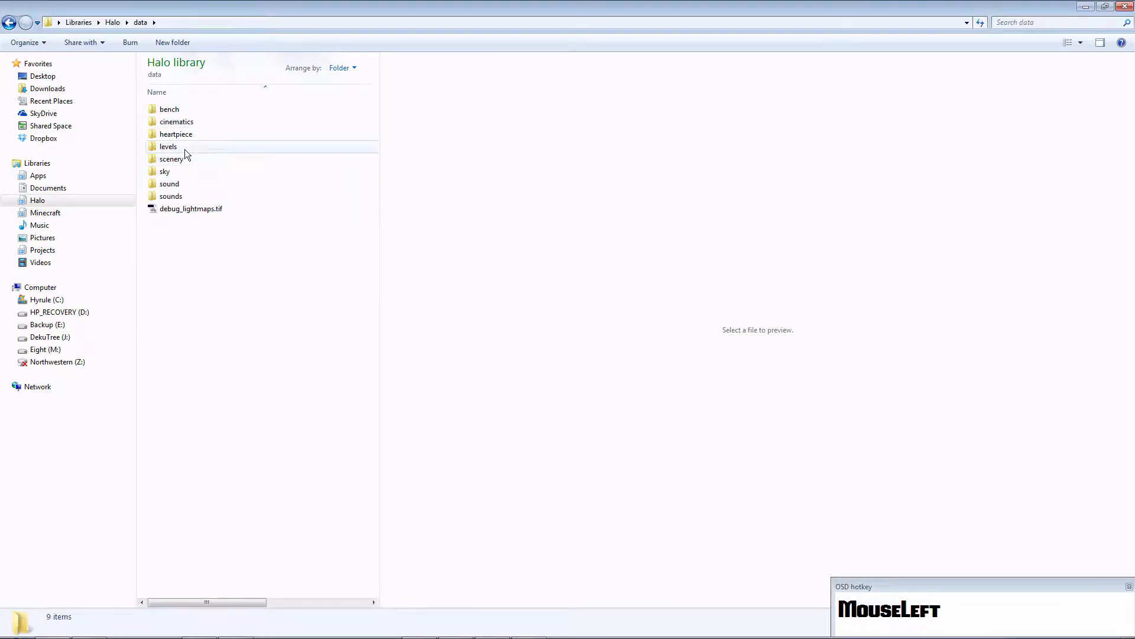
double_click(179, 157)
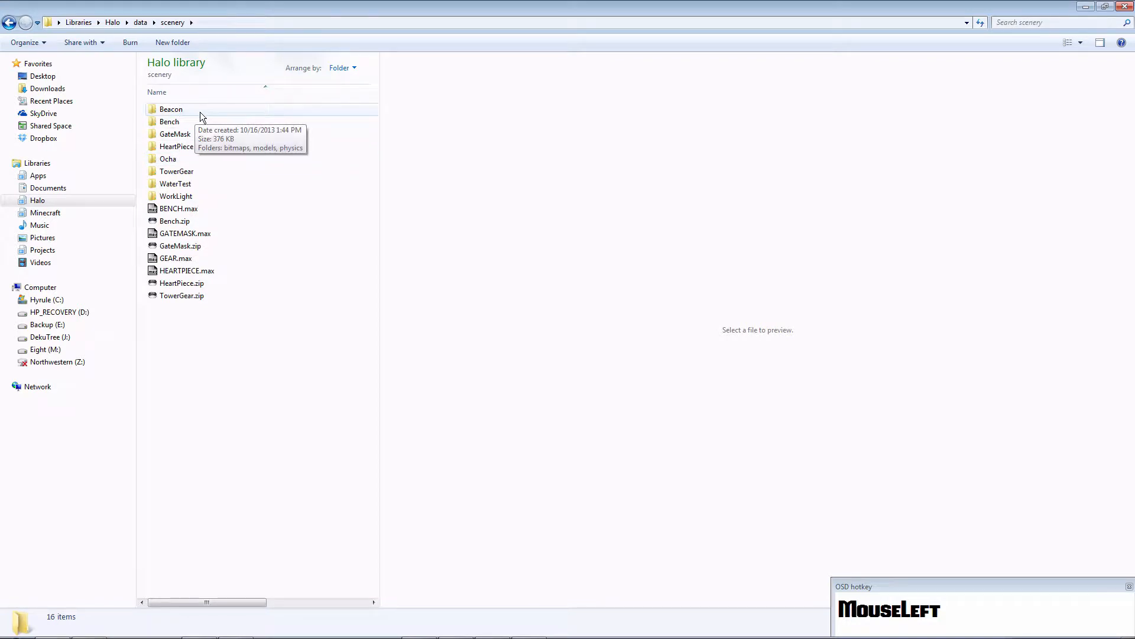
mouse_move(571, 623)
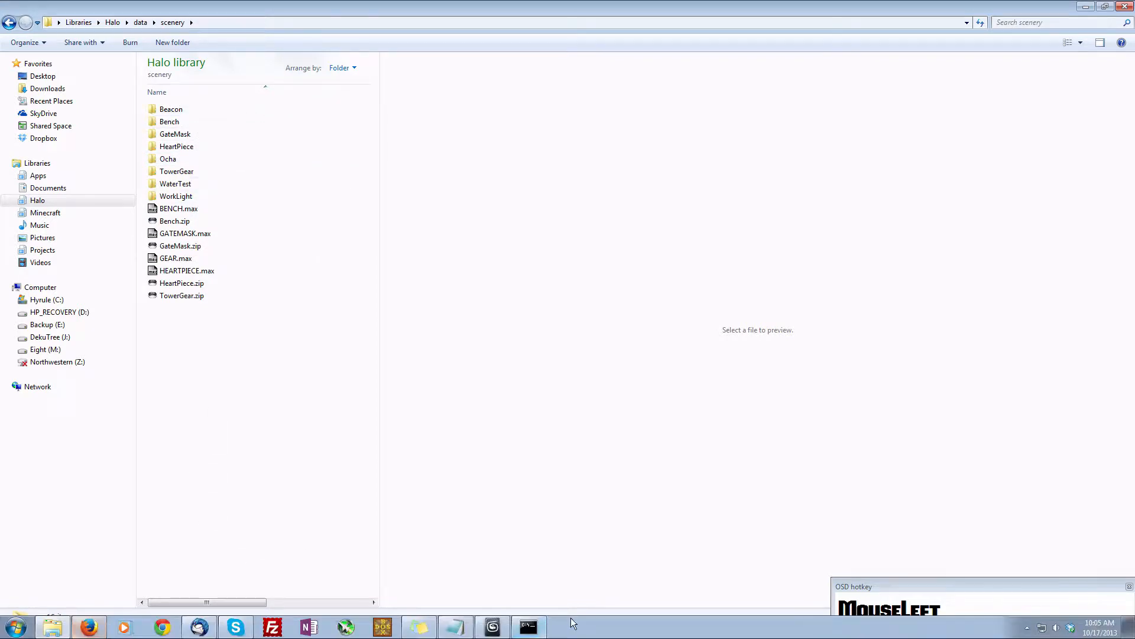
left_click(528, 626)
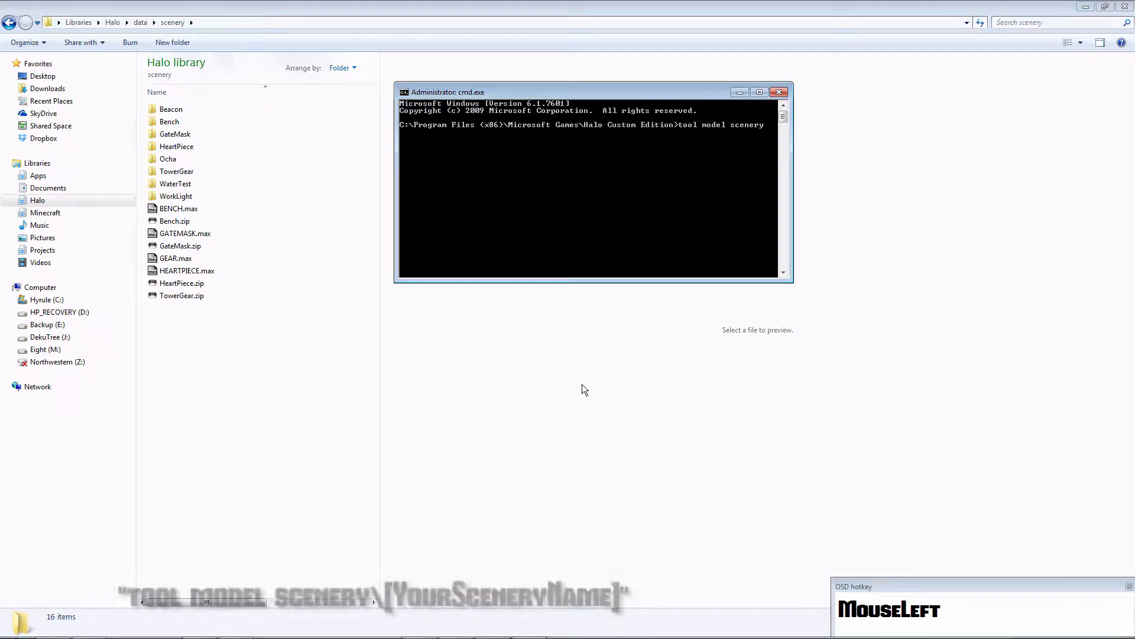
key("BackSpace")
type("\\Beacon")
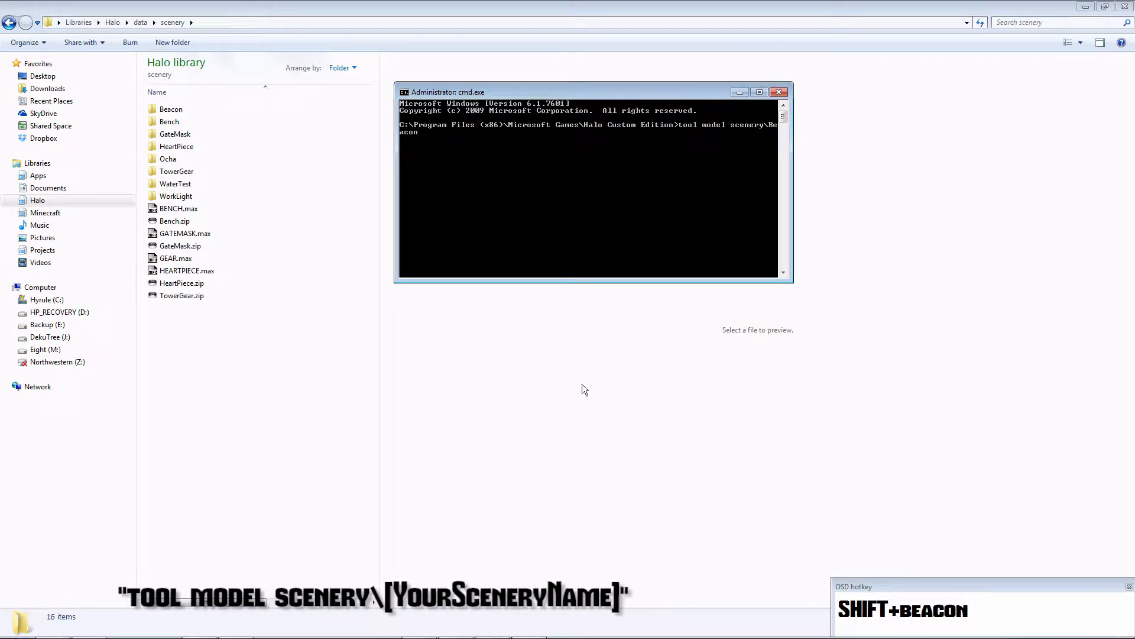
key("Return")
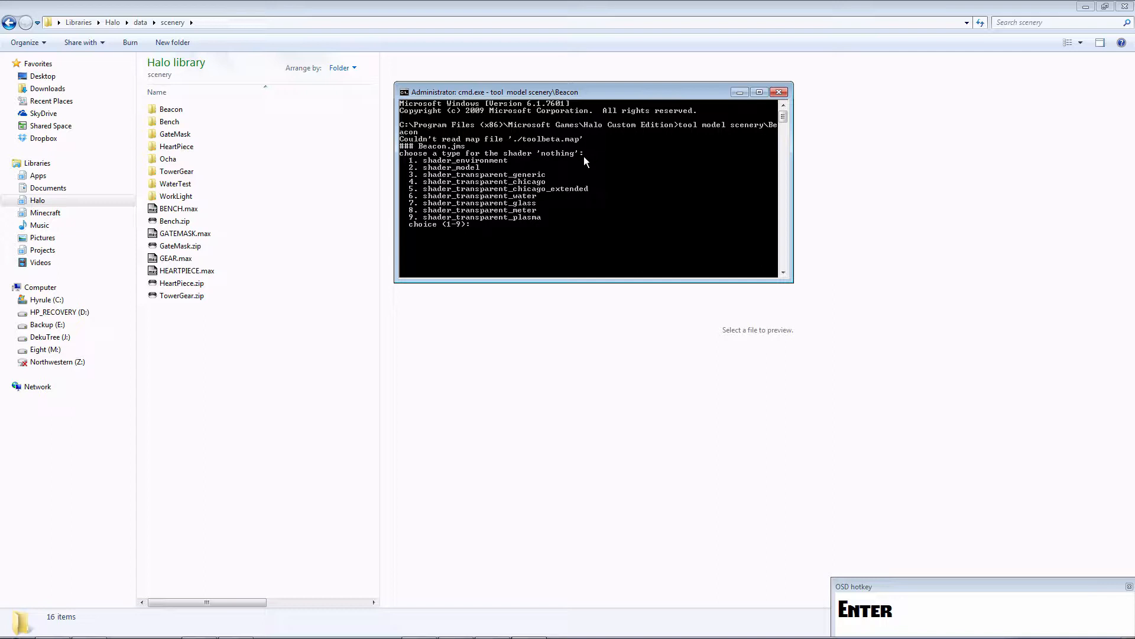
Choose type 2, shader_model, for the shader "nothing" and run the Beacon model import again
type("2")
key("Return")
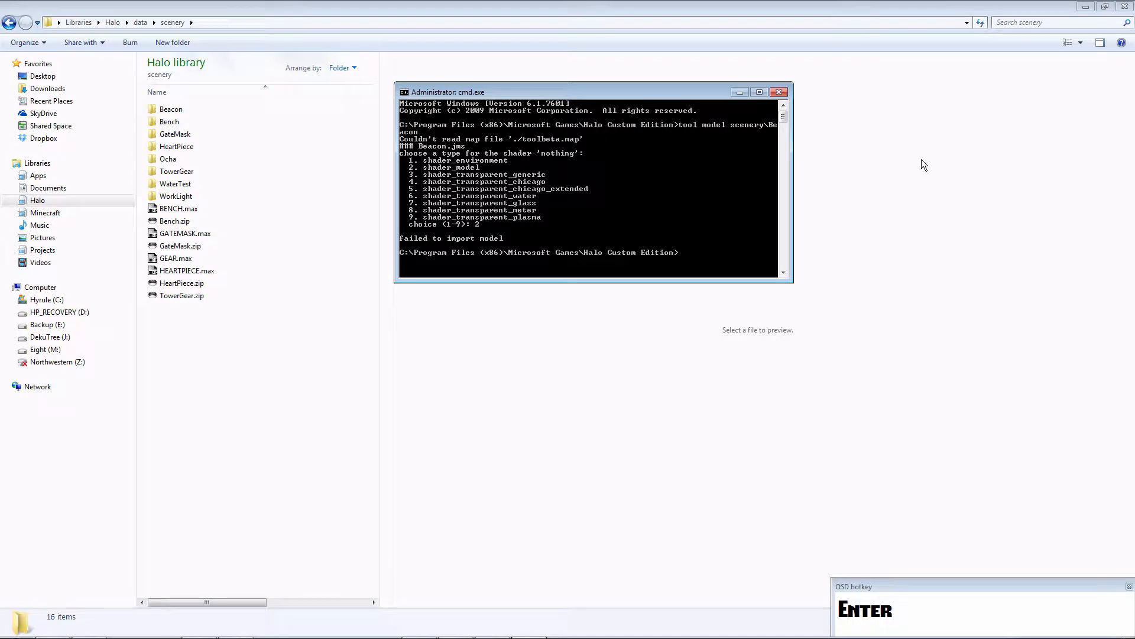
key("Up")
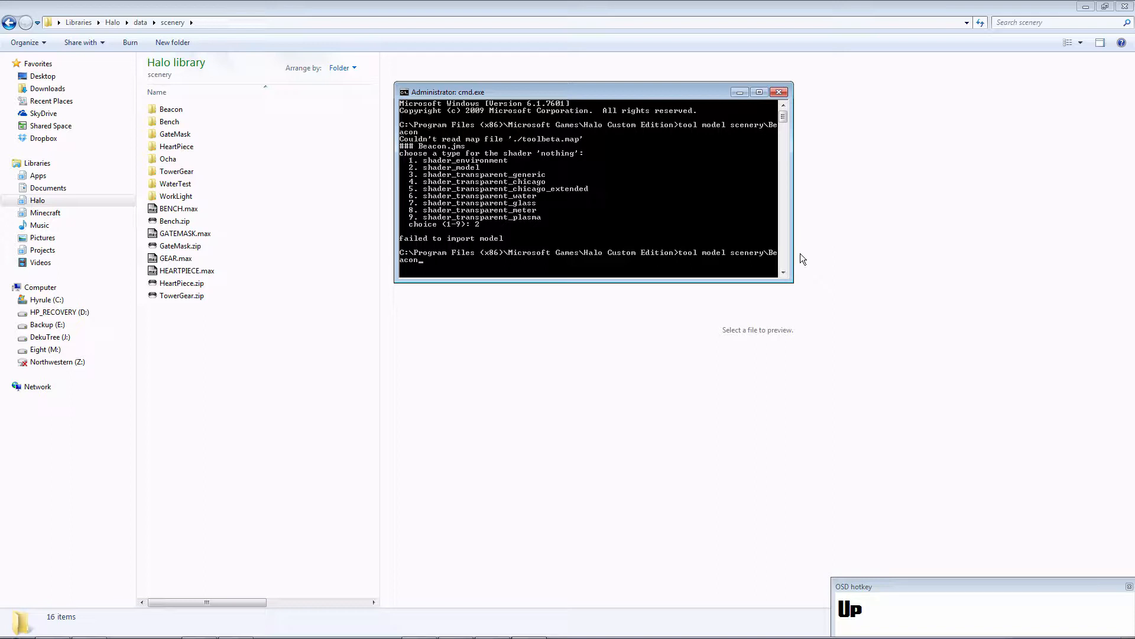
key("Return")
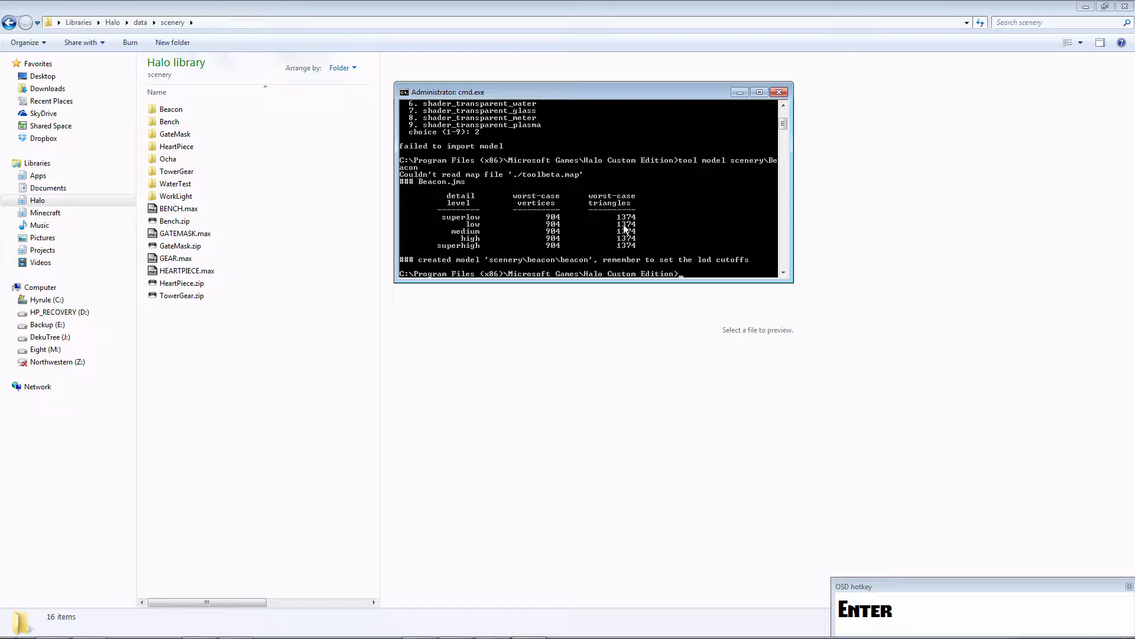
Reuse the previous tool command with "model" replaced by "collision-geometry" and run "tool collision-geometry scenery\Beacon"
key("Up")
key("Left")
key("Right")
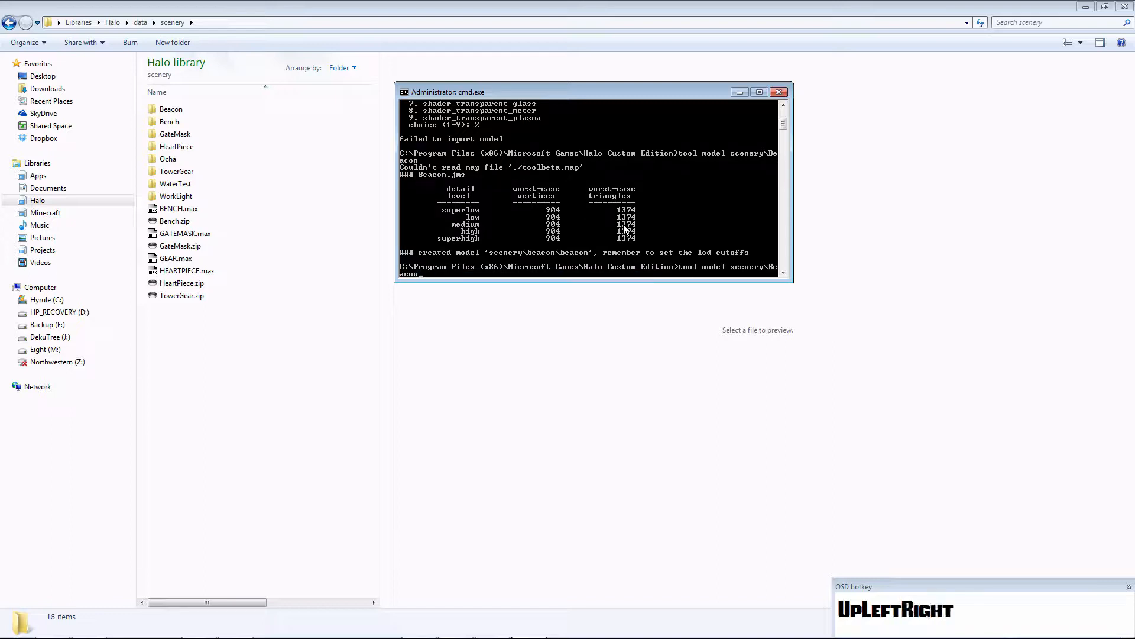
key("Left")
key("Left")
key("Left")
key("Left")
key("Left")
key("Left")
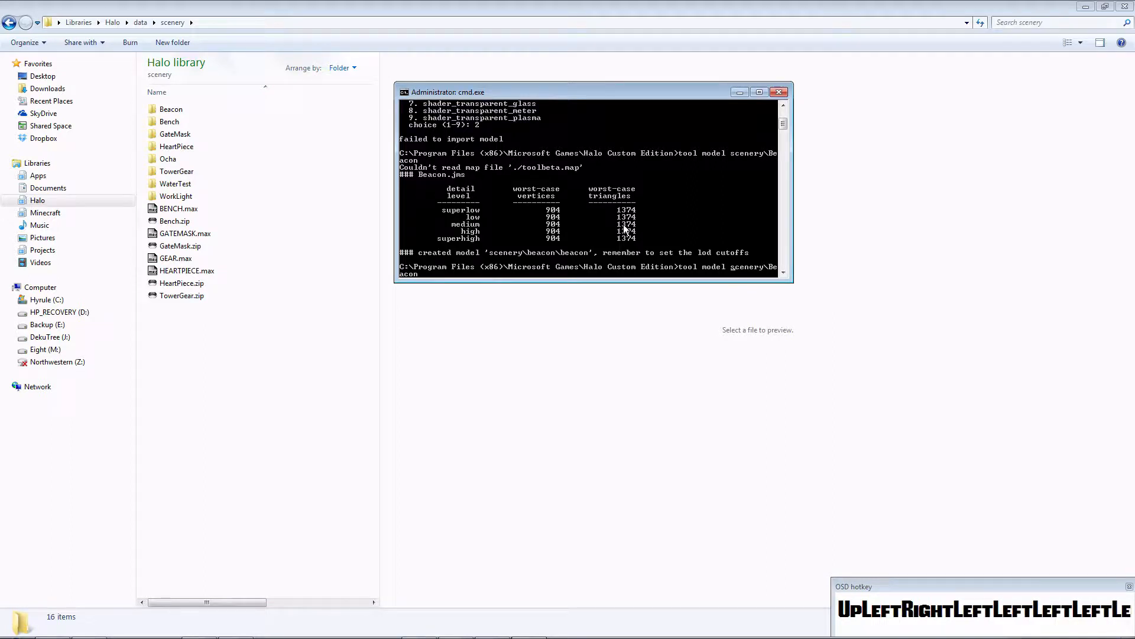
key("BackSpace")
key("BackSpace")
key("BackSpace")
key("BackSpace")
key("BackSpace")
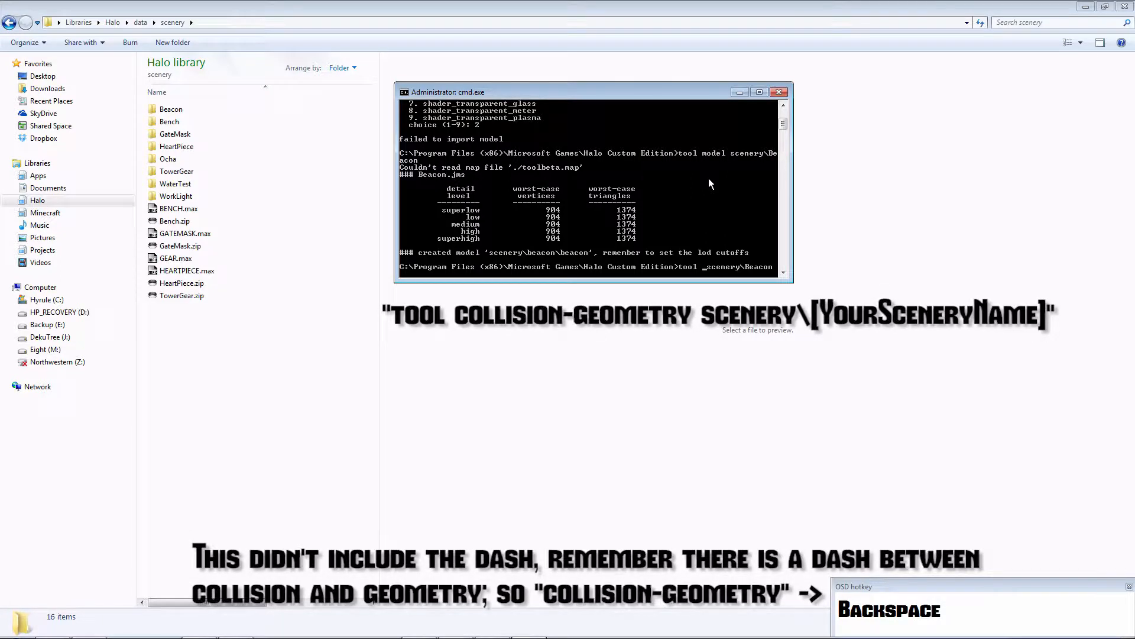
type("collisio")
type("n")
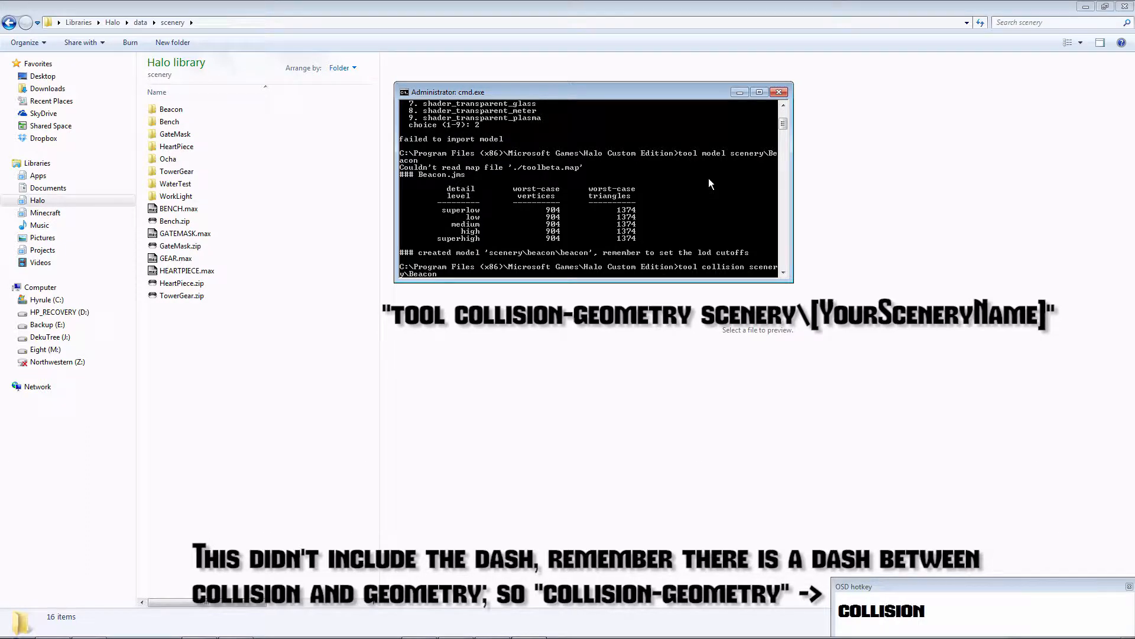
type("-geometry")
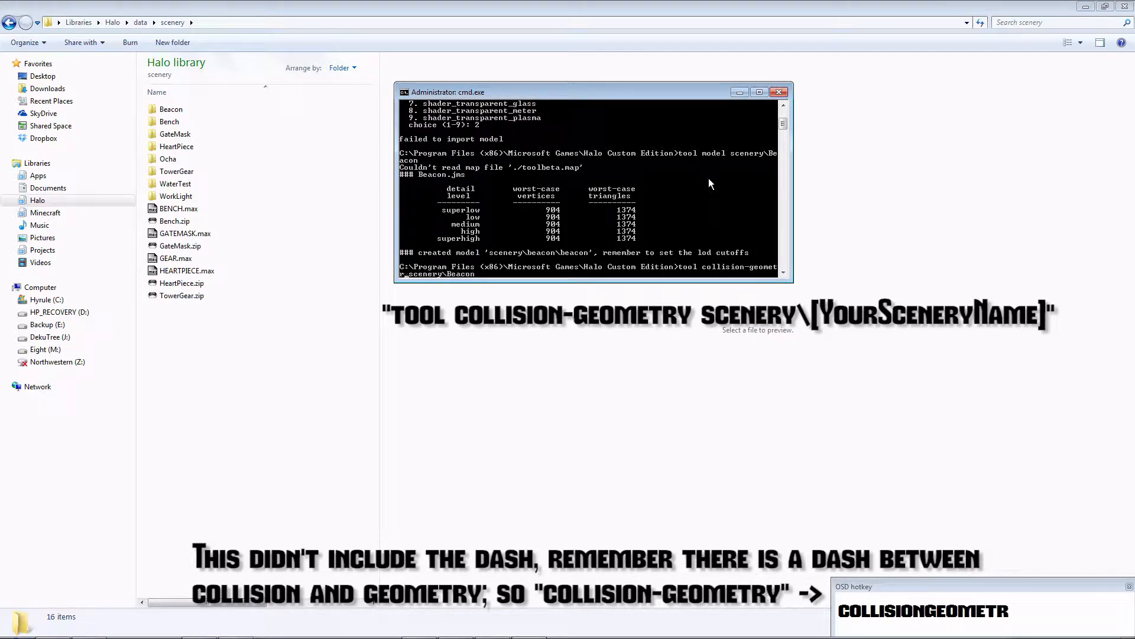
key("Return")
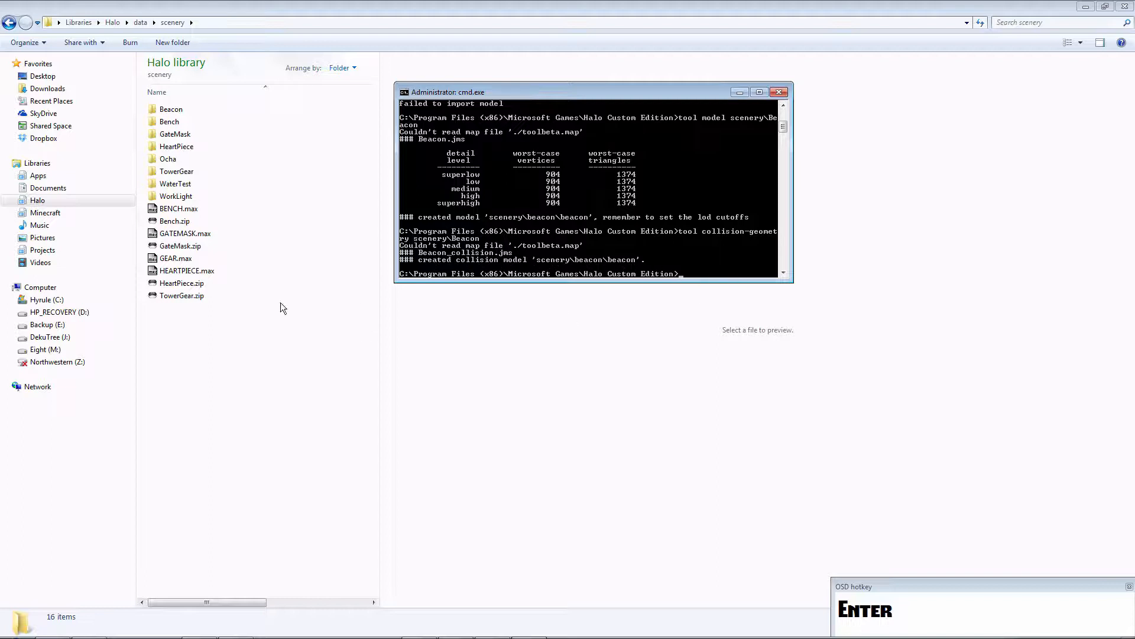
Switch to File Explorer and check the compiled beacon.gbxmodel and beacon.model_collision_geometry files in Halo's tags\scenery\beacon folder
left_click(140, 22)
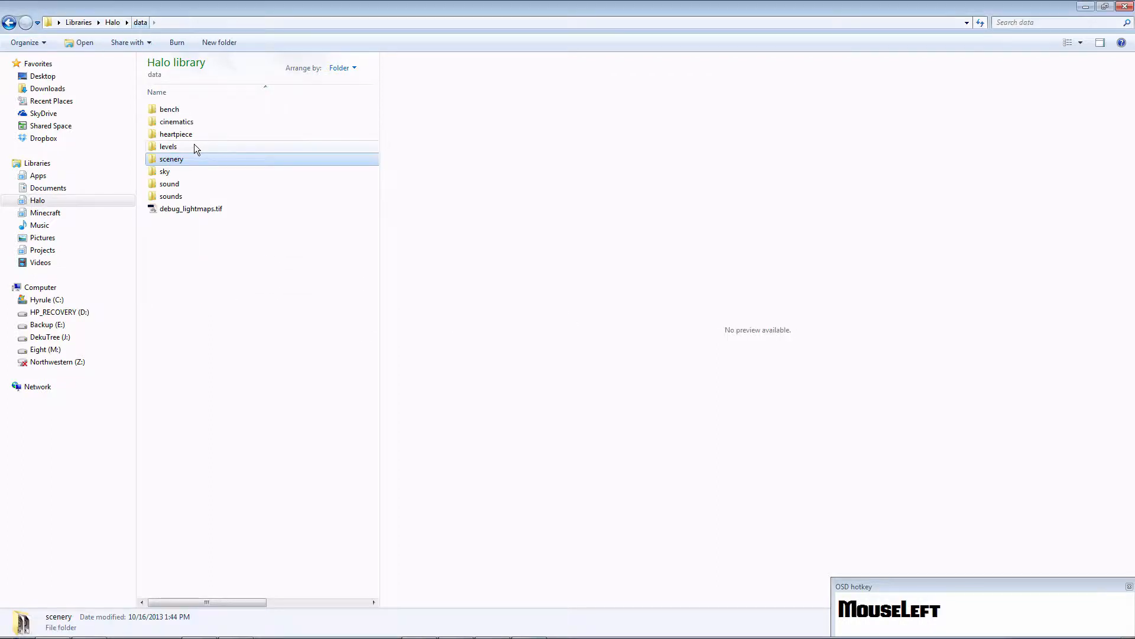
left_click(118, 24)
left_click(209, 276)
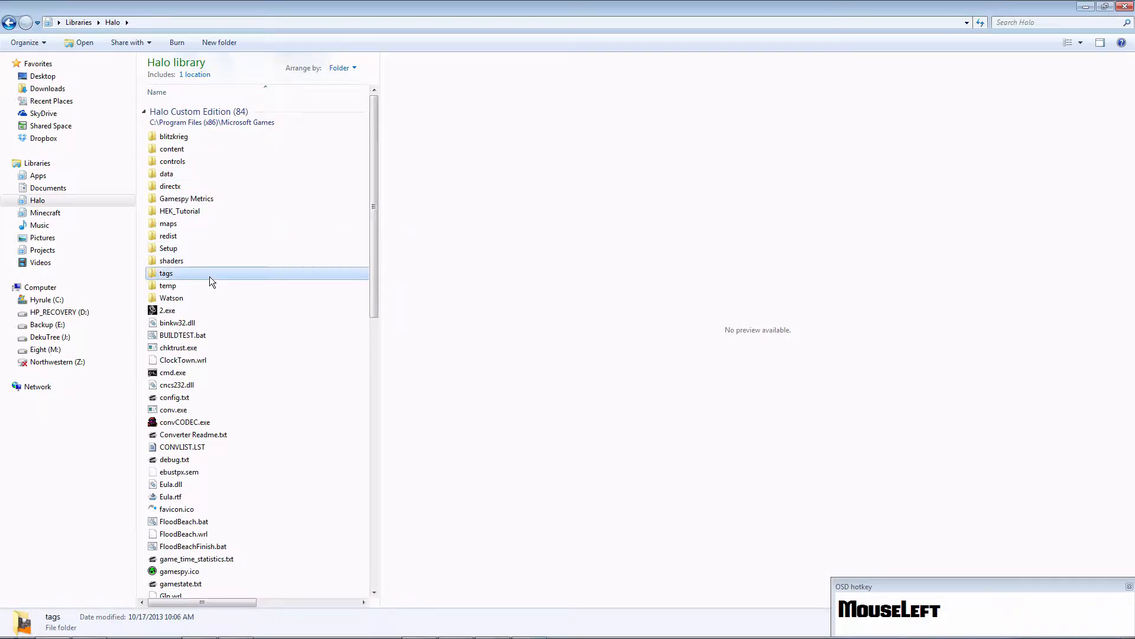
double_click(209, 275)
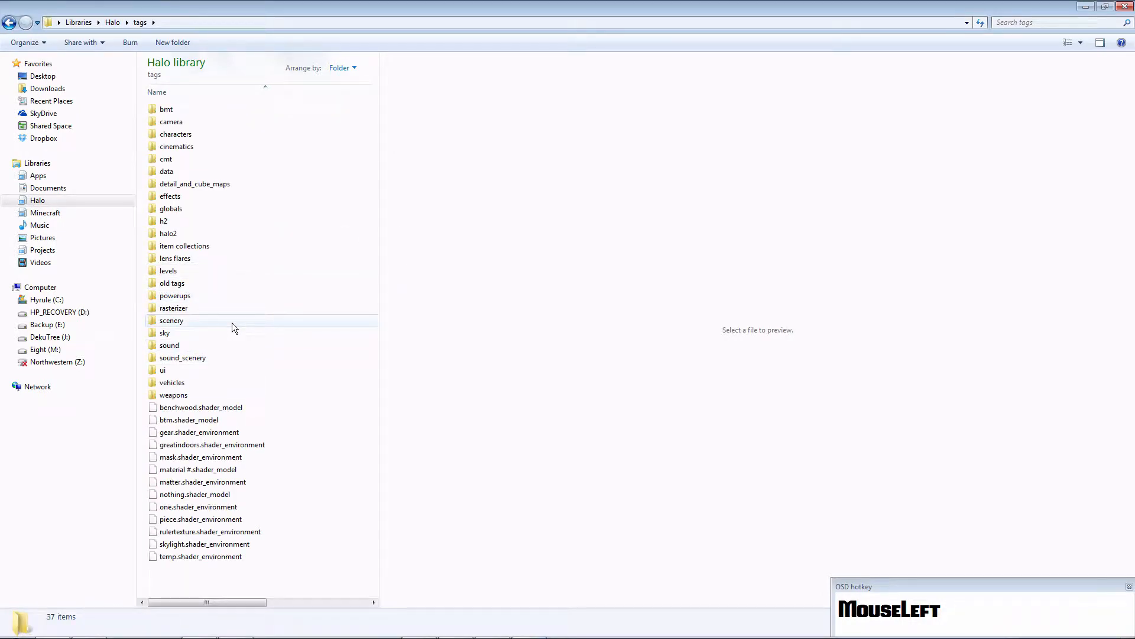
double_click(232, 323)
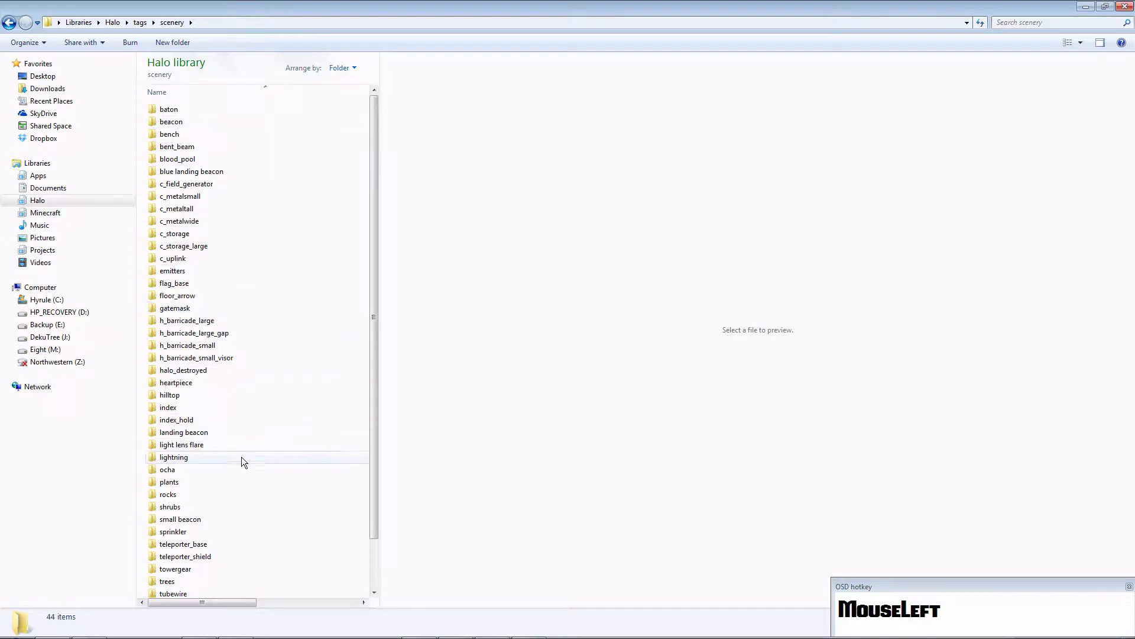
double_click(197, 126)
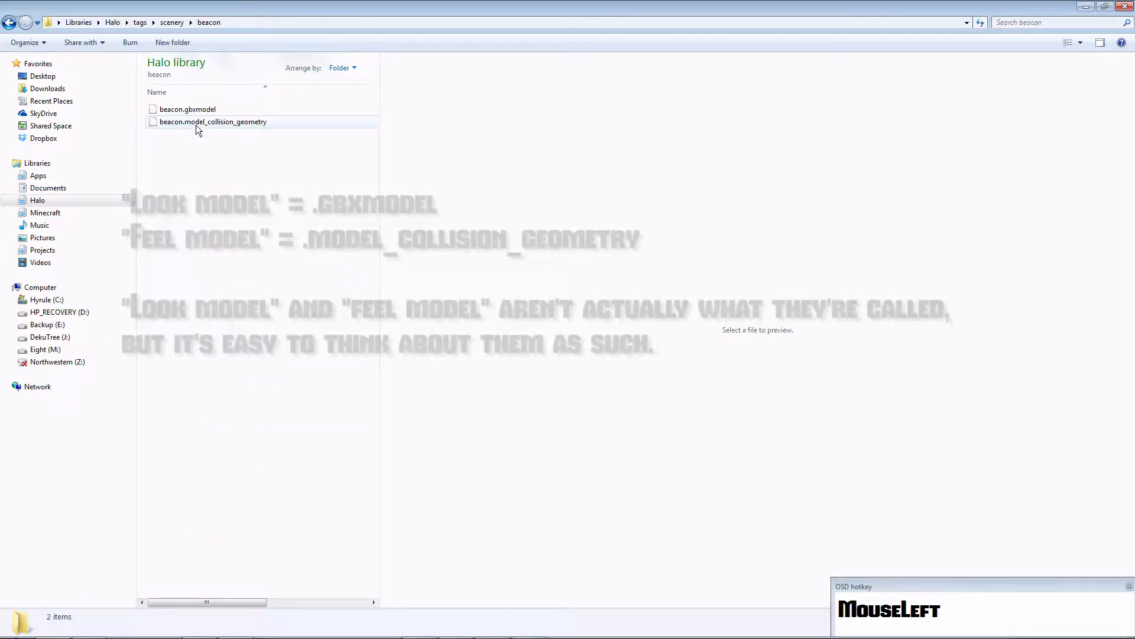
left_click(219, 110)
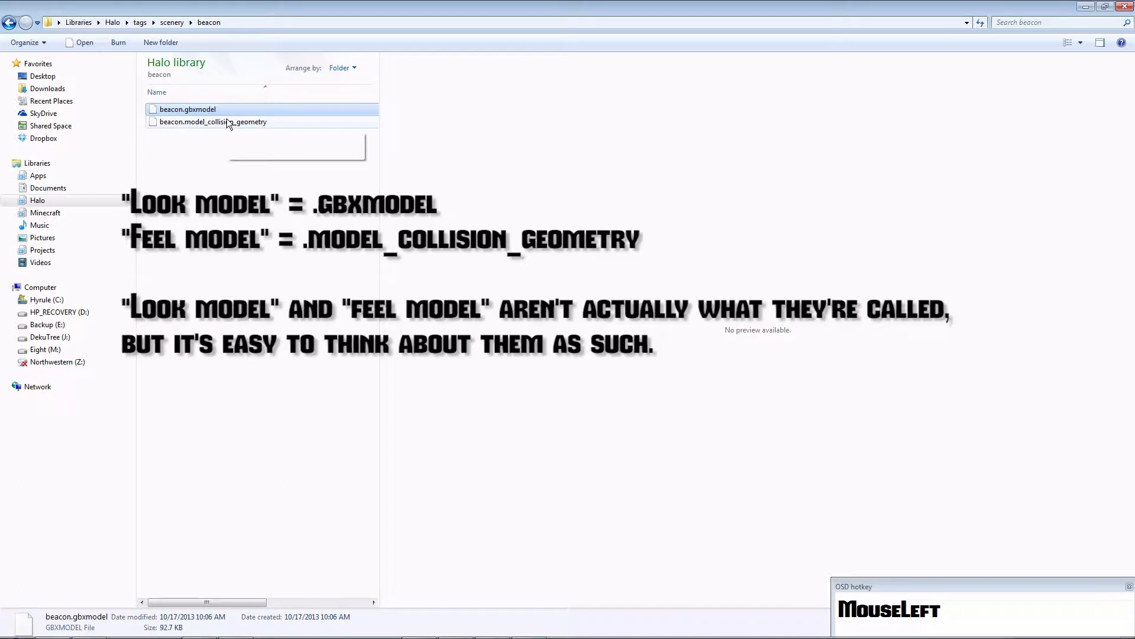
left_click(230, 125)
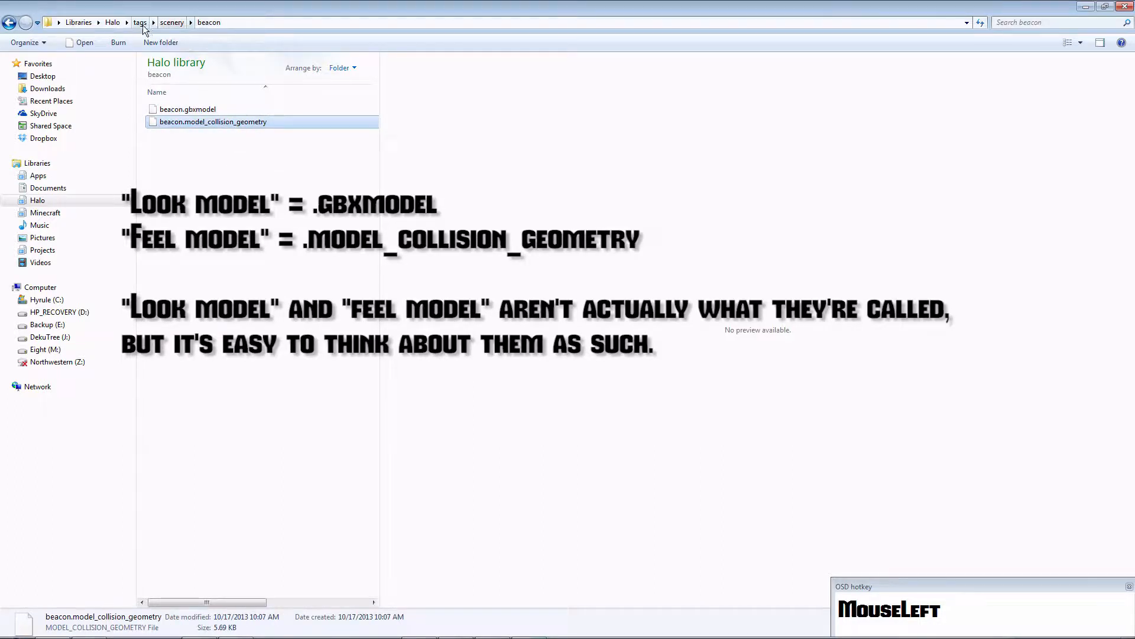
Return to the main Halo folder and launch Guerilla from guerilla.exe
left_click(116, 22)
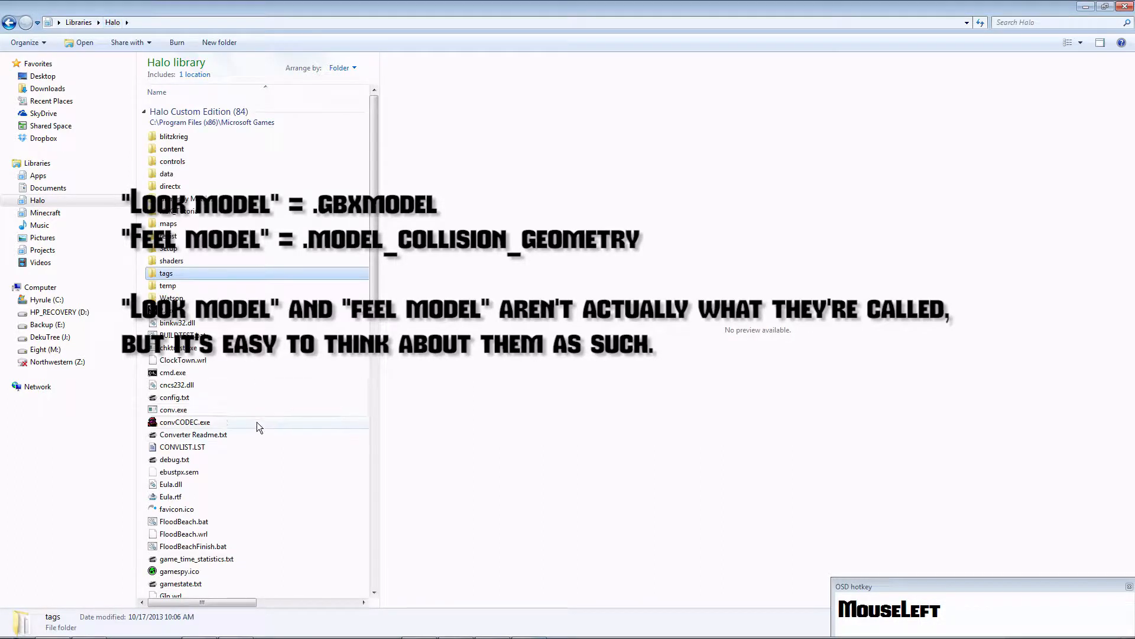
scroll(265, 551, "down", 2)
scroll(264, 556, "down", 2)
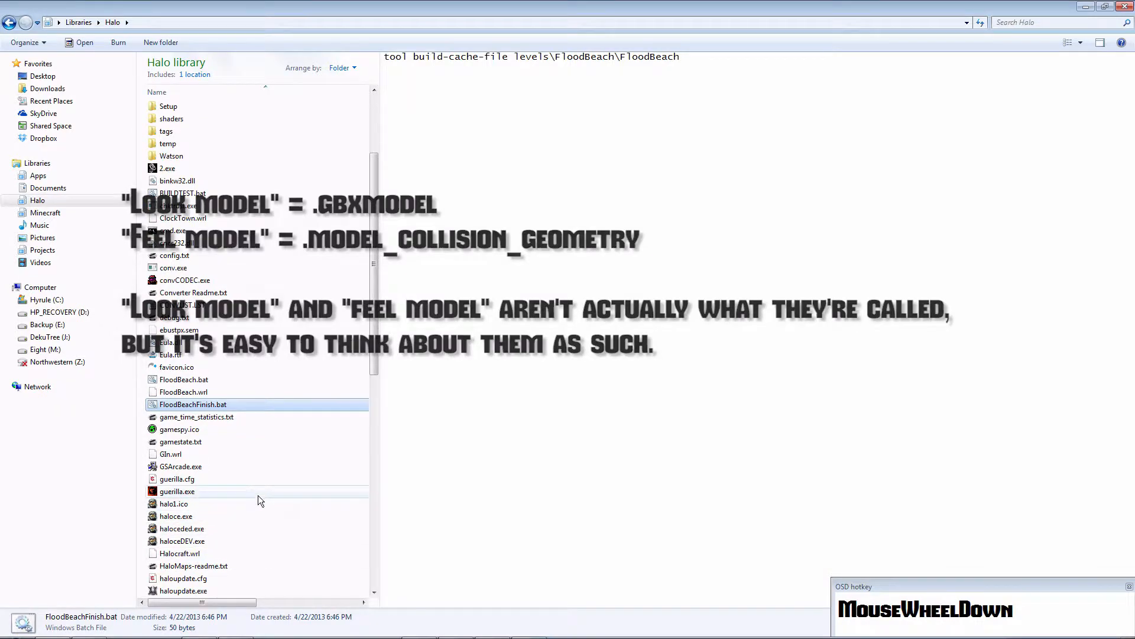
double_click(176, 491)
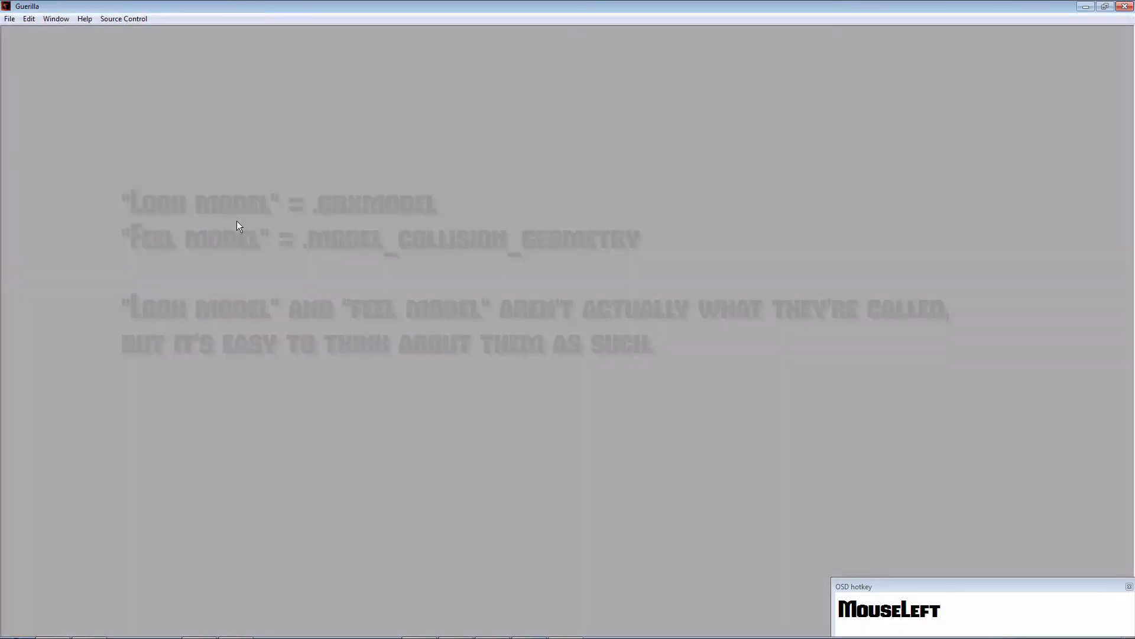
Create a new tag of the scenery group
left_click(9, 18)
left_click(37, 33)
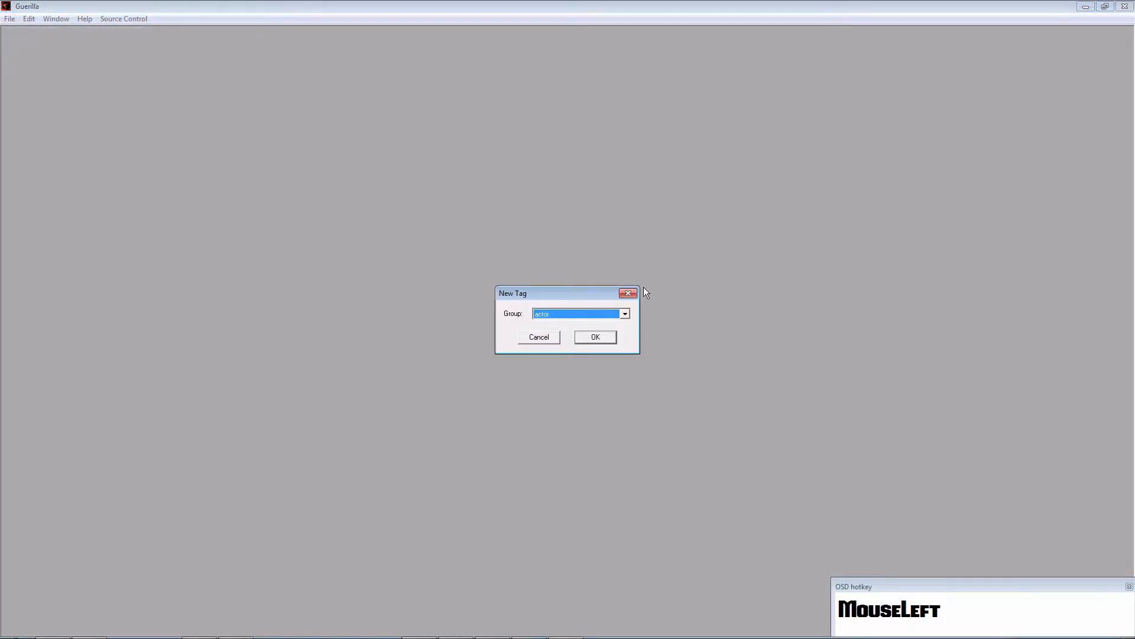
left_click(614, 313)
left_click_drag(629, 346, 633, 438)
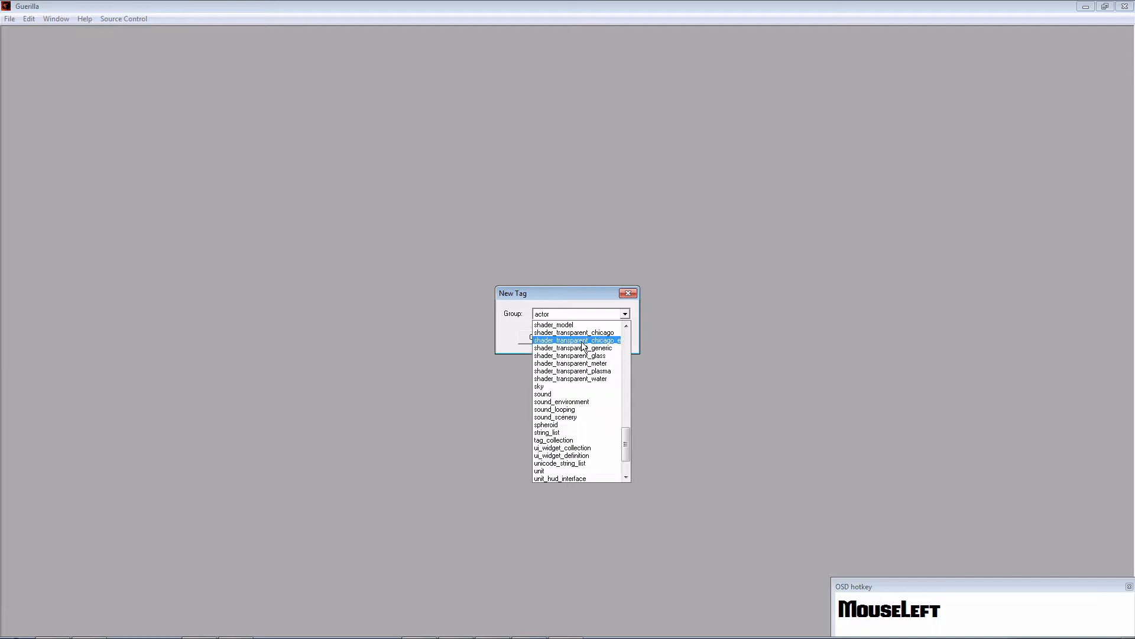
scroll(582, 344, "up", 2)
scroll(581, 337, "up", 1)
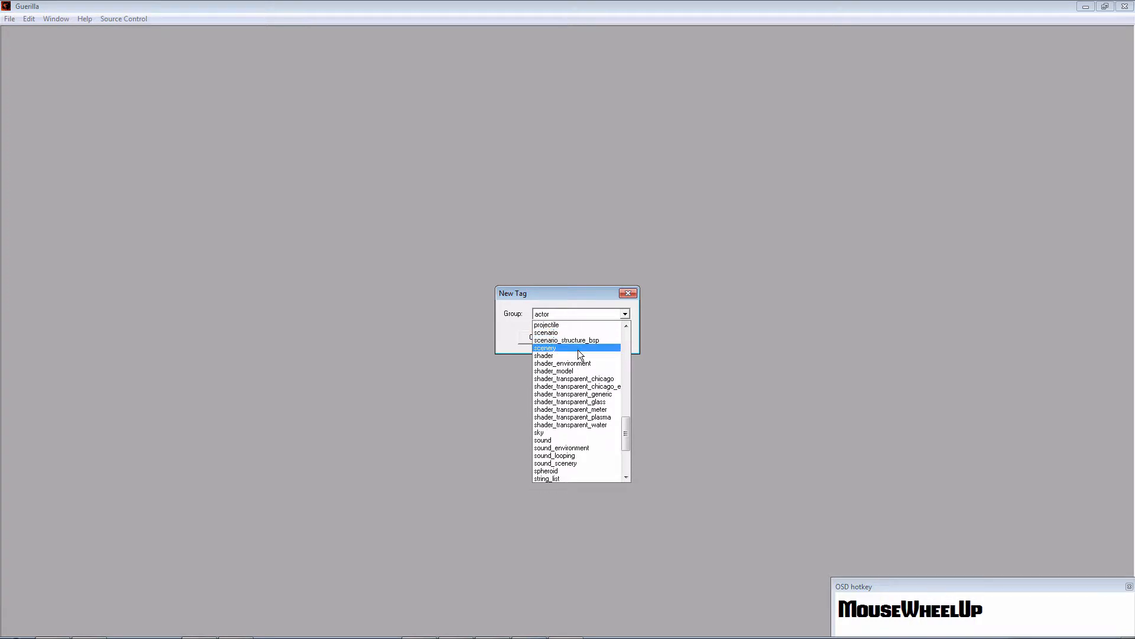
left_click(577, 349)
left_click(590, 342)
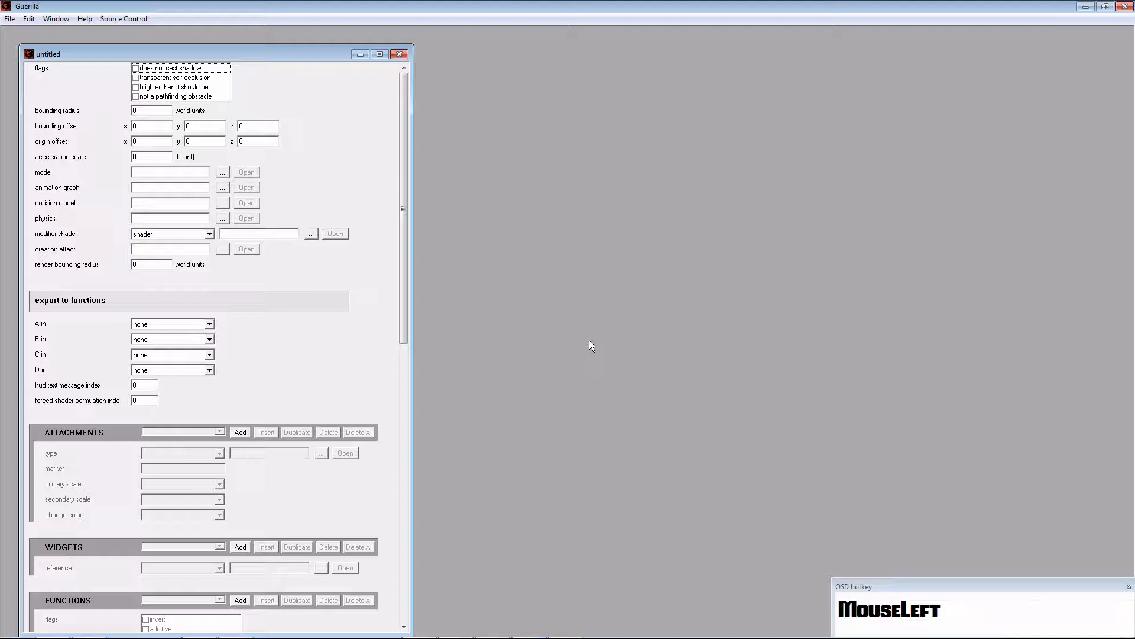
left_click(9, 18)
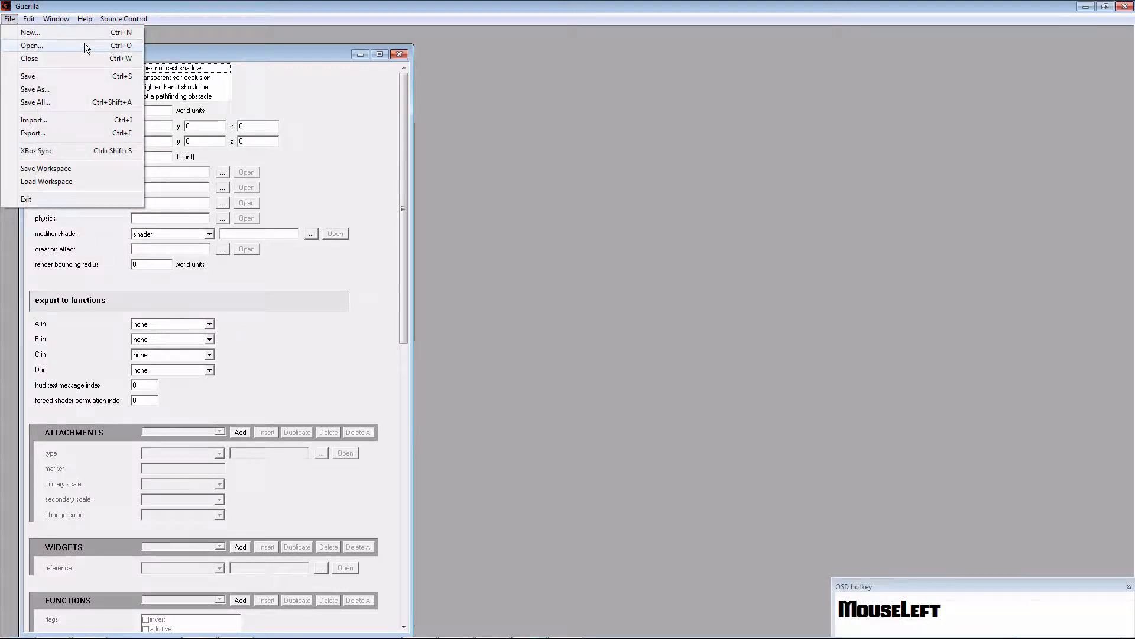
left_click_drag(183, 53, 323, 43)
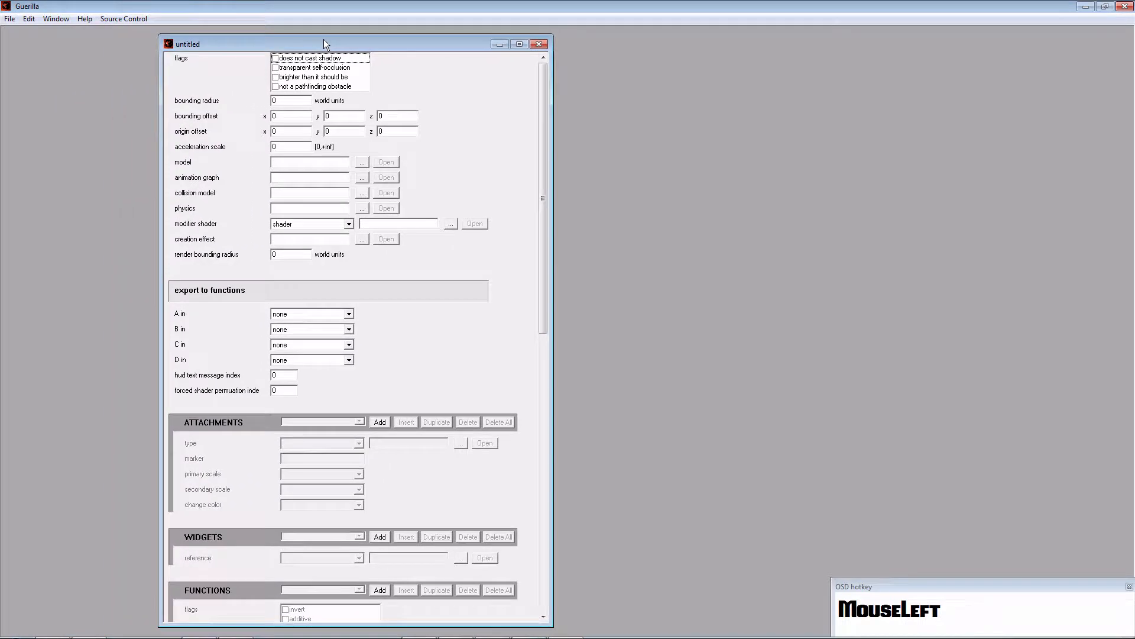
left_click(10, 19)
left_click(23, 31)
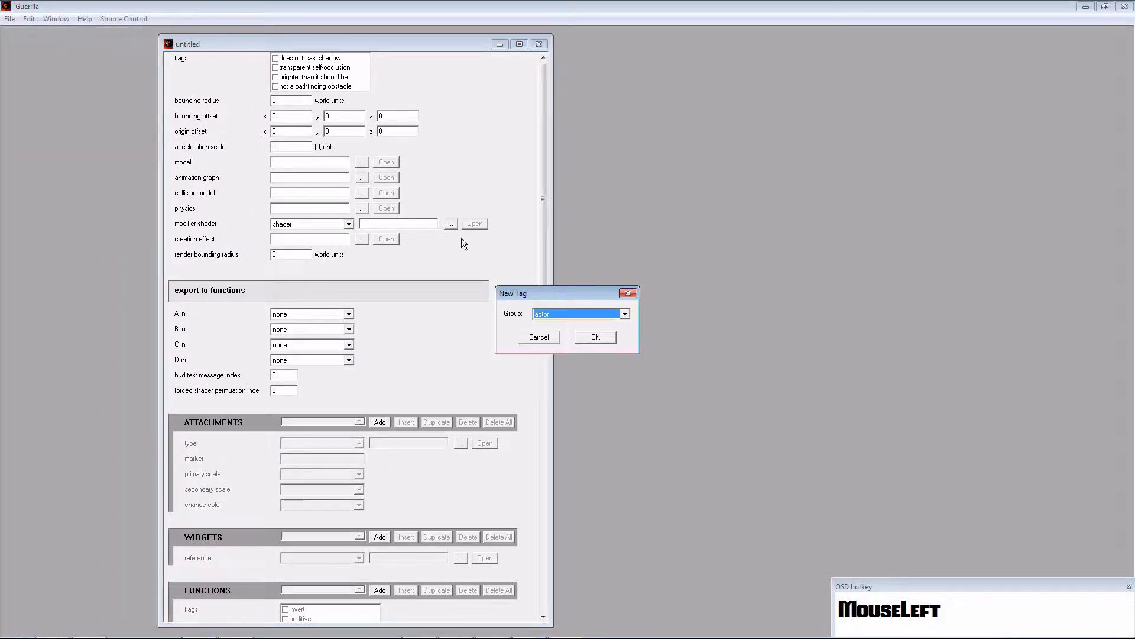
left_click(615, 315)
left_click_drag(627, 329, 516, 305)
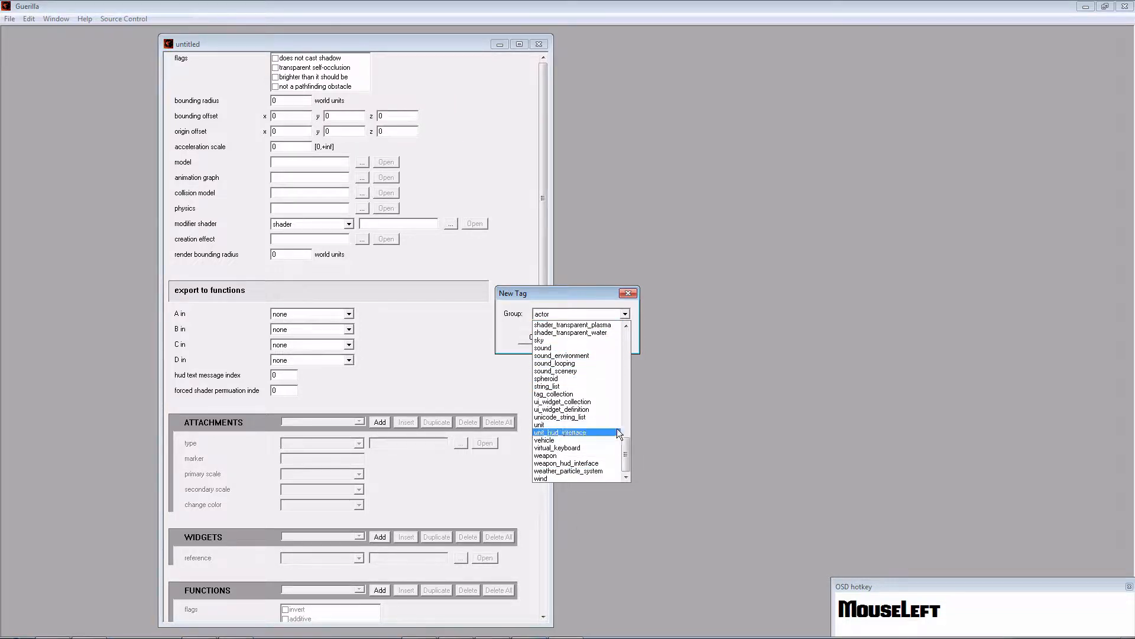
left_click(519, 298)
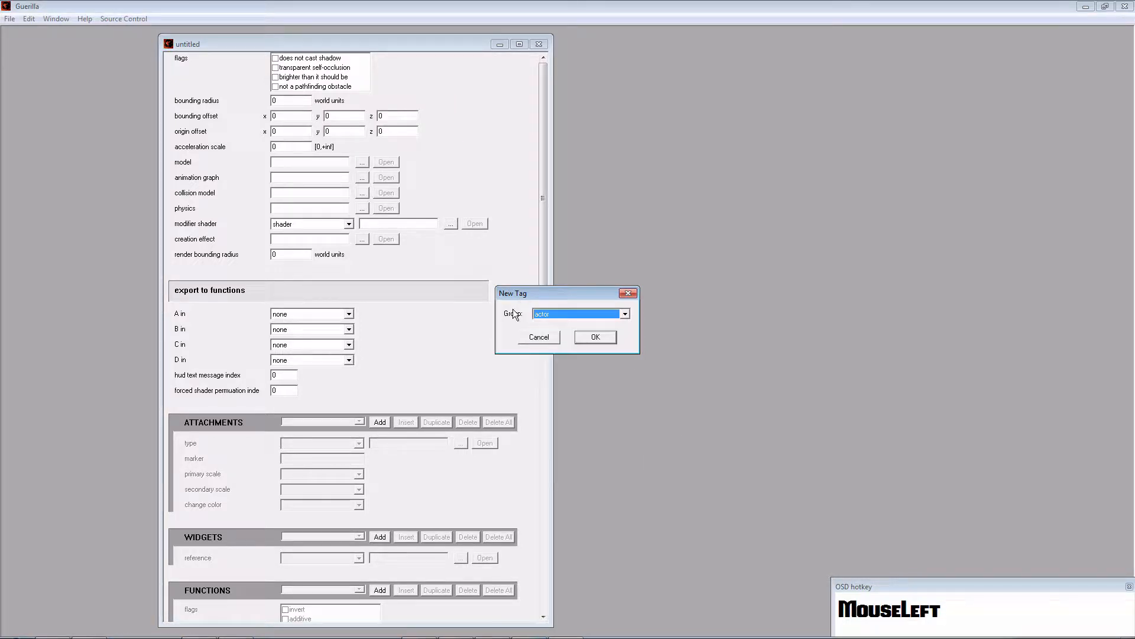
left_click(565, 314)
left_click_drag(624, 358, 618, 434)
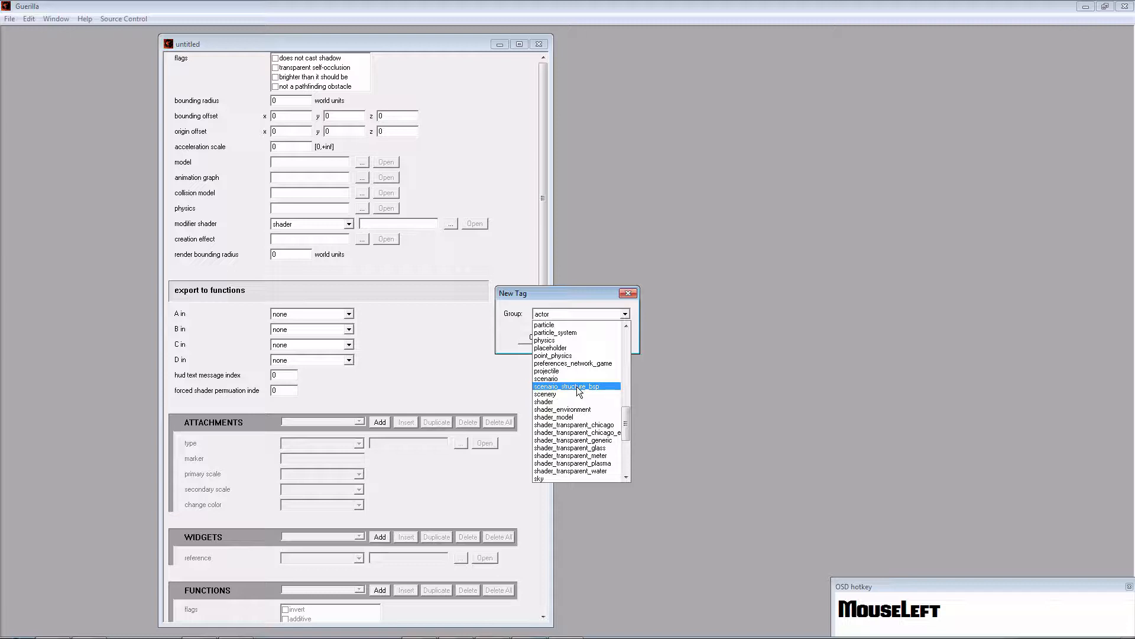
left_click(510, 319)
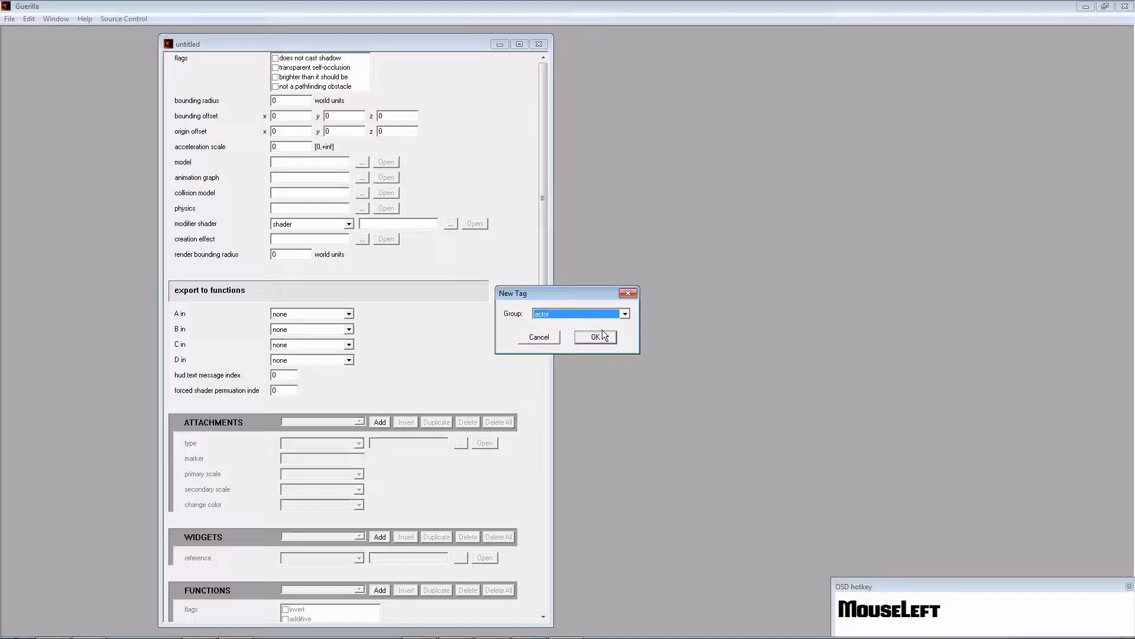
left_click(539, 337)
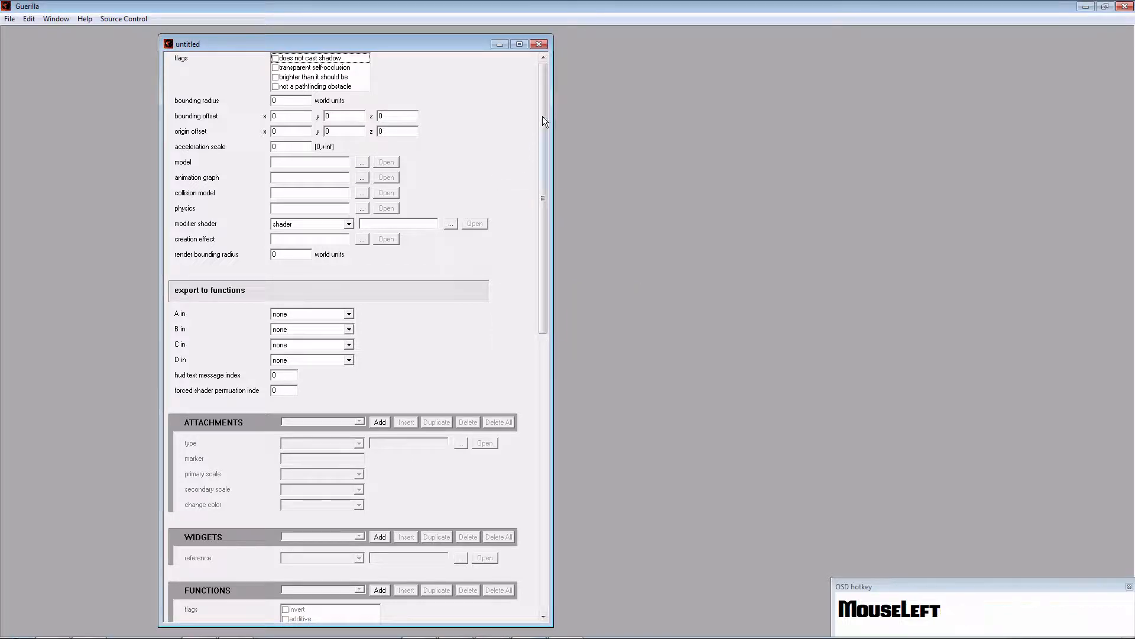
Reposition the untitled scenery tag's window and set its model reference to beacon.gbxmodel from tags\scenery\beacon
left_click_drag(362, 44, 424, 45)
left_click(369, 110)
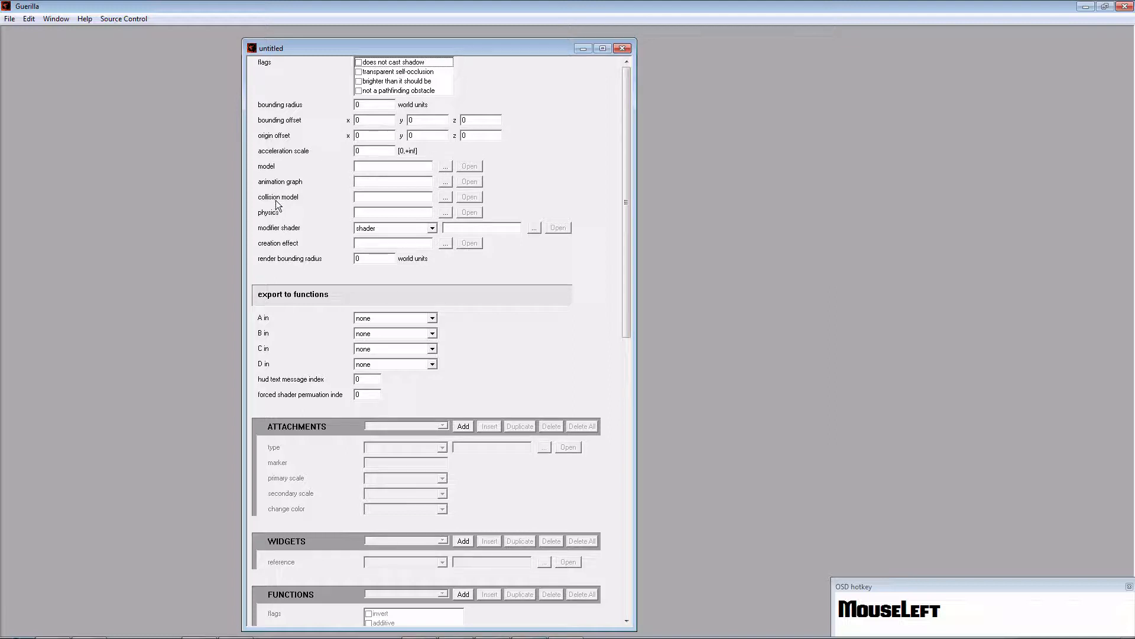
left_click(447, 168)
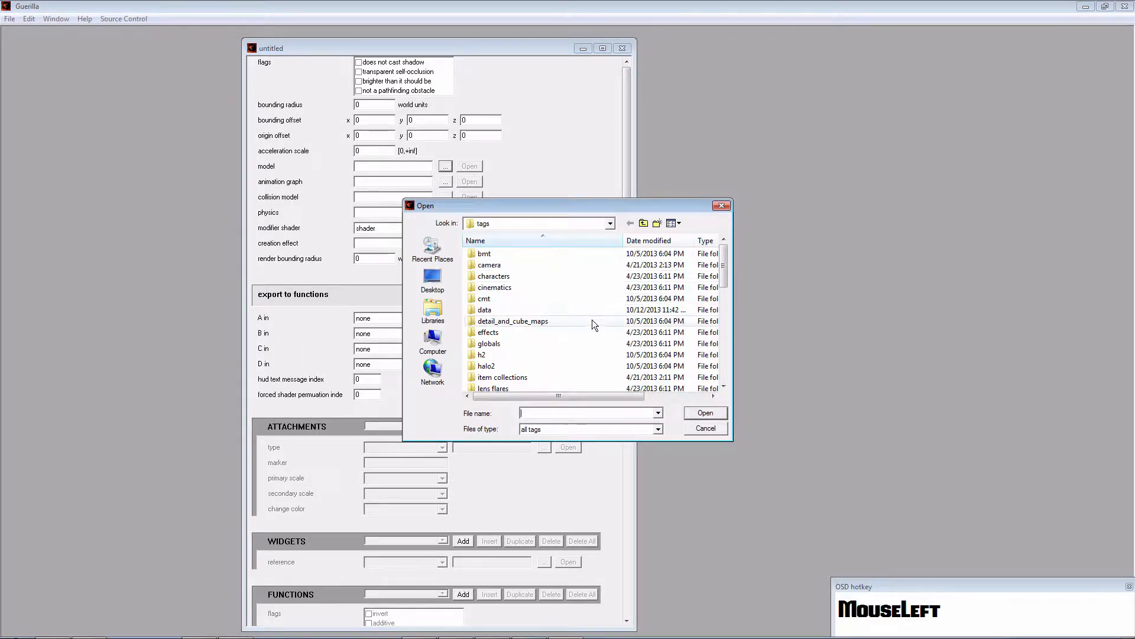
scroll(527, 325, "down", 3)
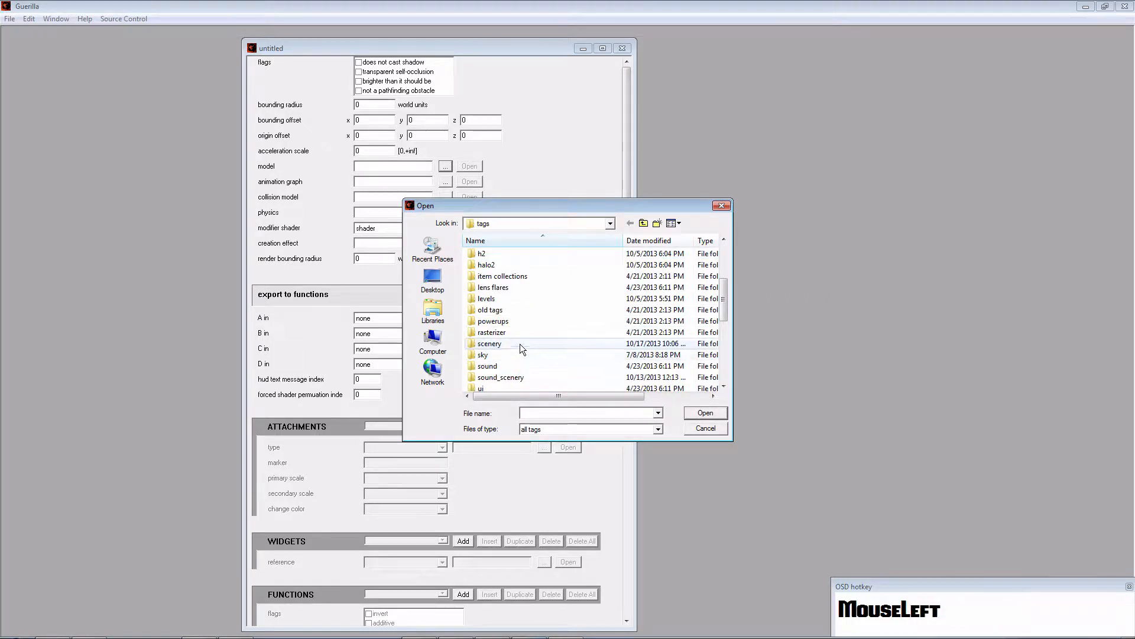
double_click(520, 343)
double_click(513, 265)
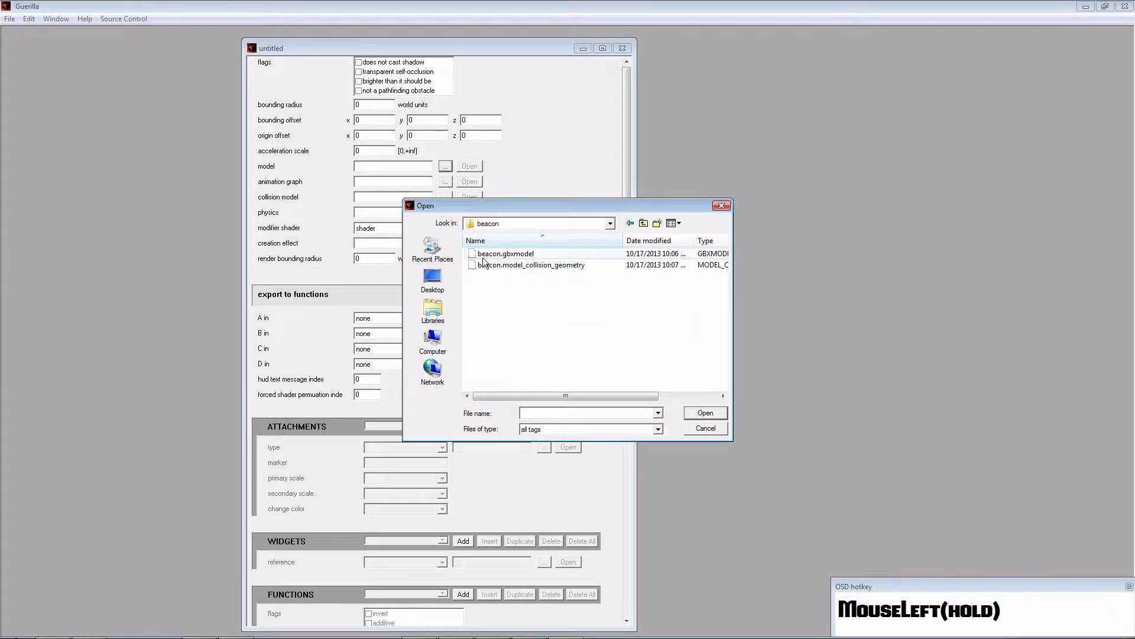
left_click(528, 255)
double_click(528, 255)
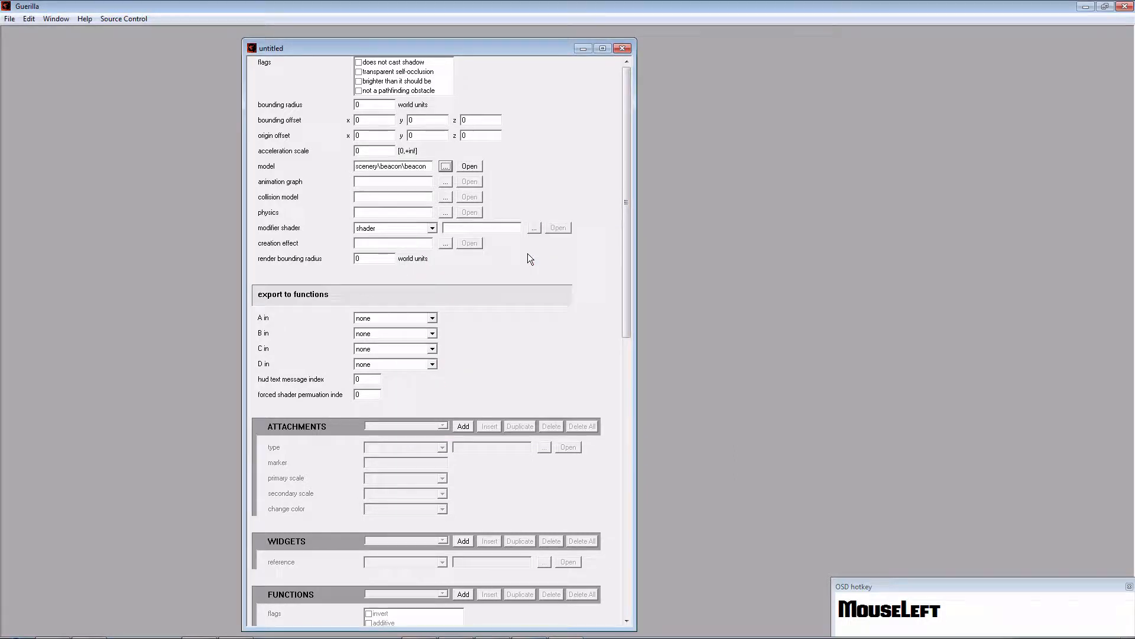
Set the scenery tag's collision model reference to beacon.model_collision_geometry from tags\scenery\beacon
left_click(446, 196)
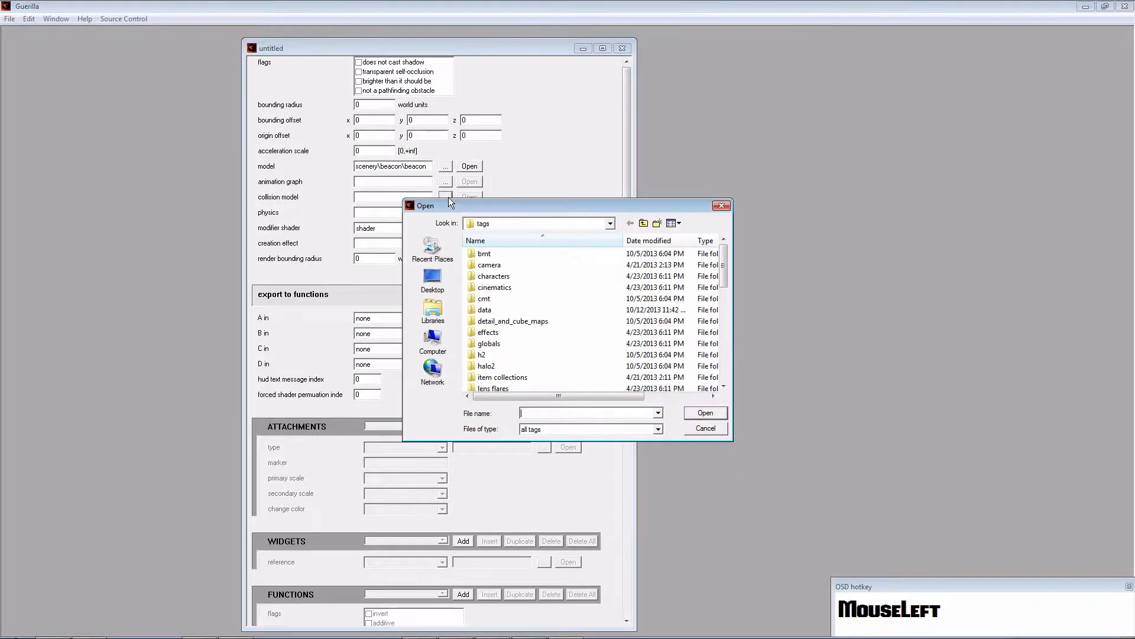
scroll(546, 364, "down", 2)
double_click(524, 376)
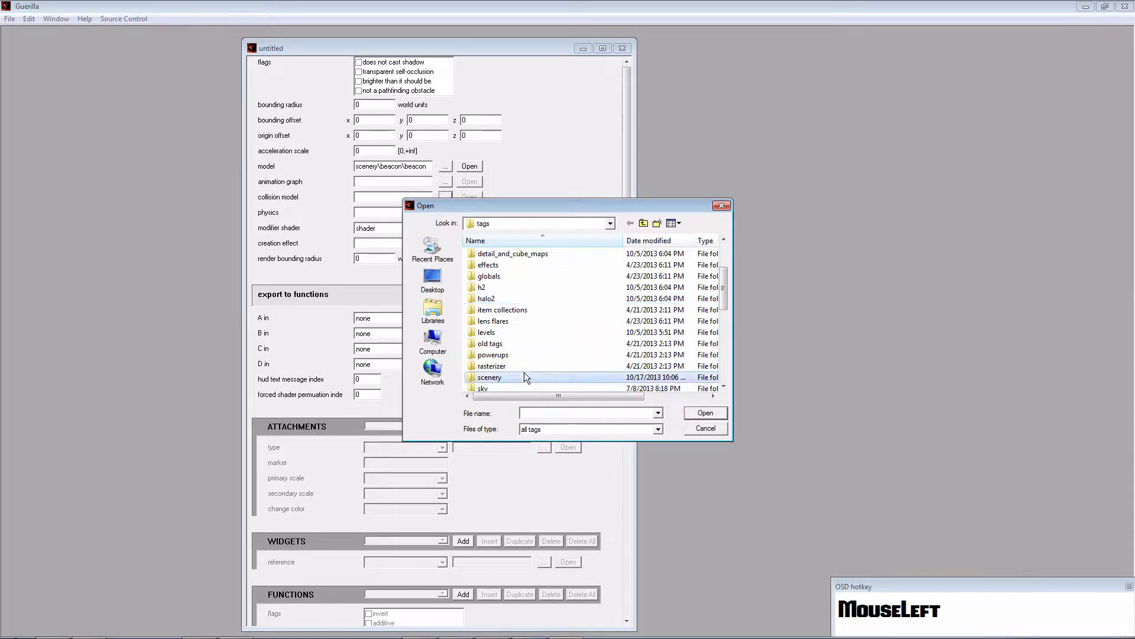
double_click(512, 265)
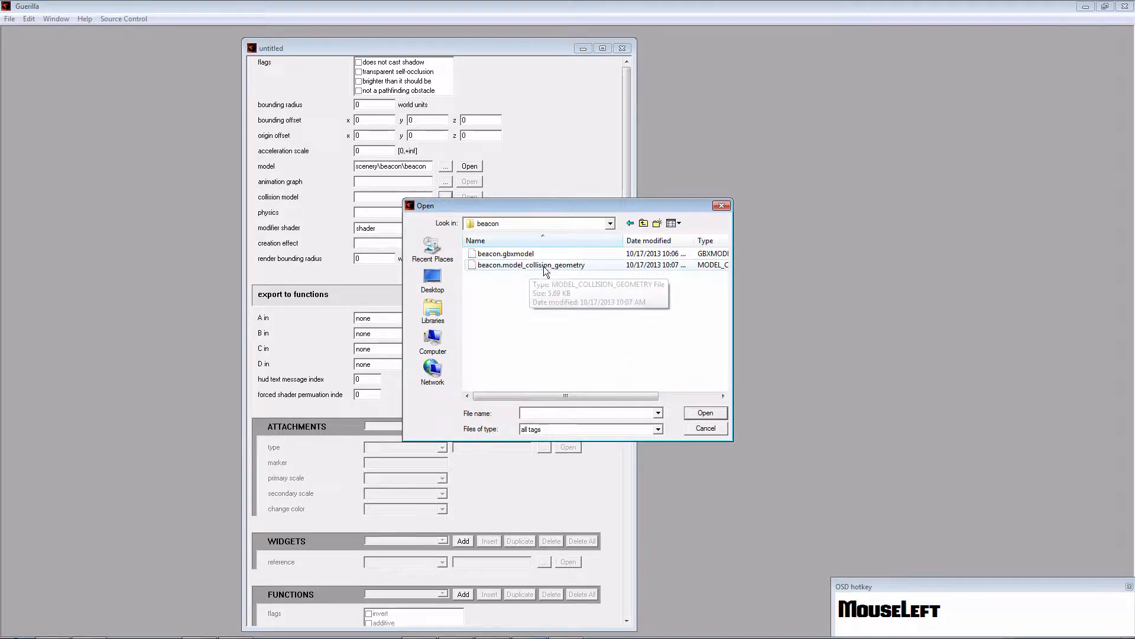
double_click(520, 264)
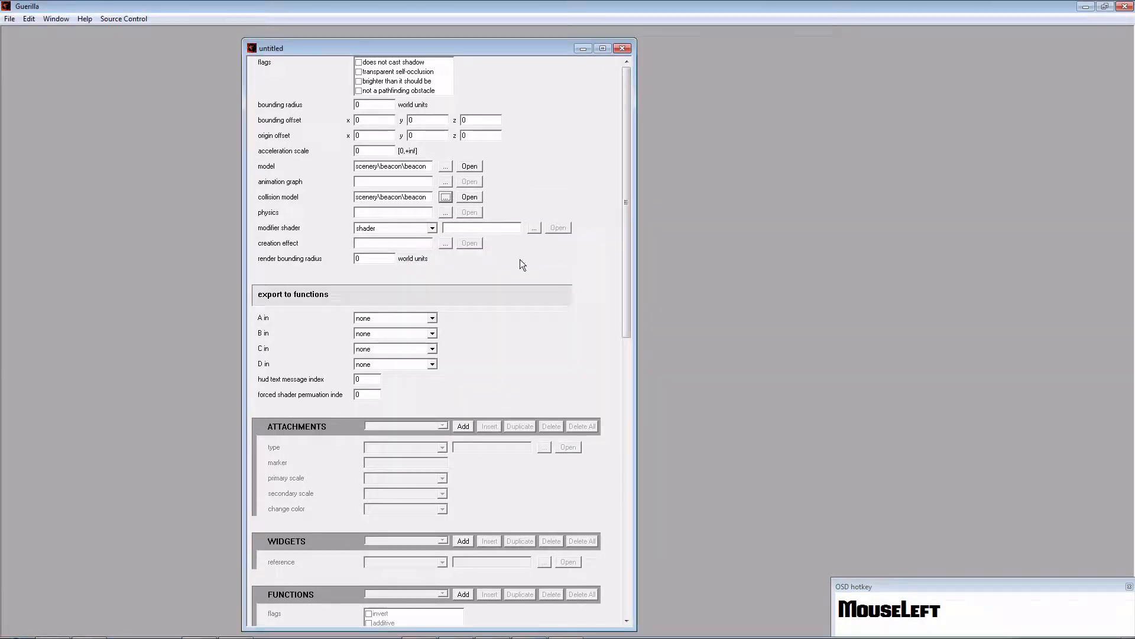
Try to set the scenery tag's physics reference to the beacon file in tags\scenery\beacon
left_click(448, 213)
scroll(543, 371, "down", 4)
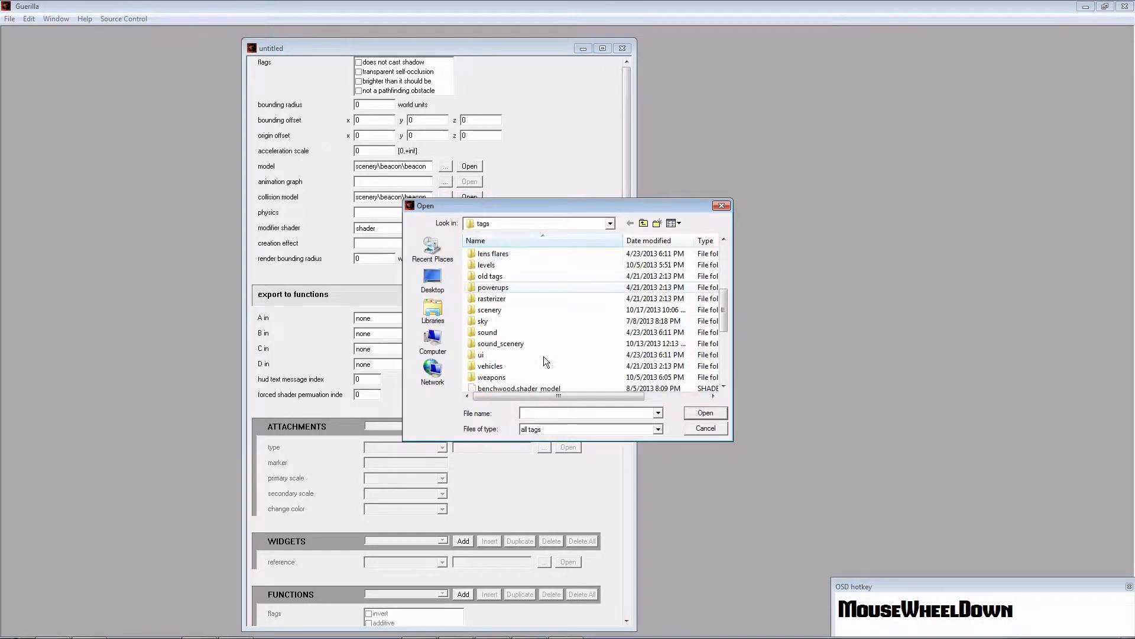
double_click(537, 309)
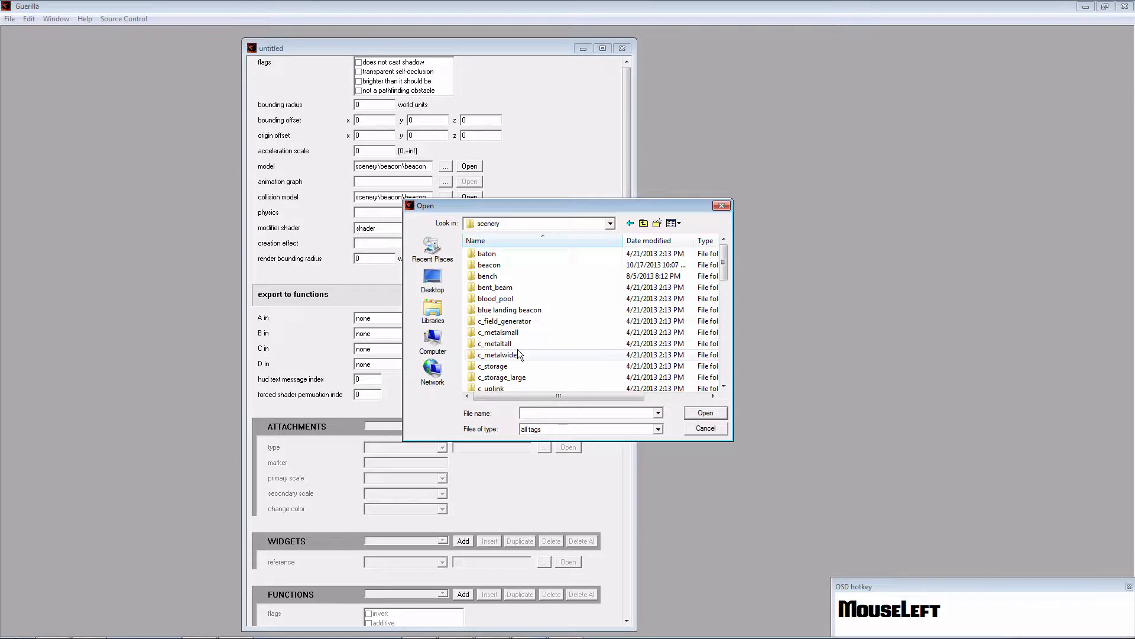
double_click(522, 265)
double_click(525, 256)
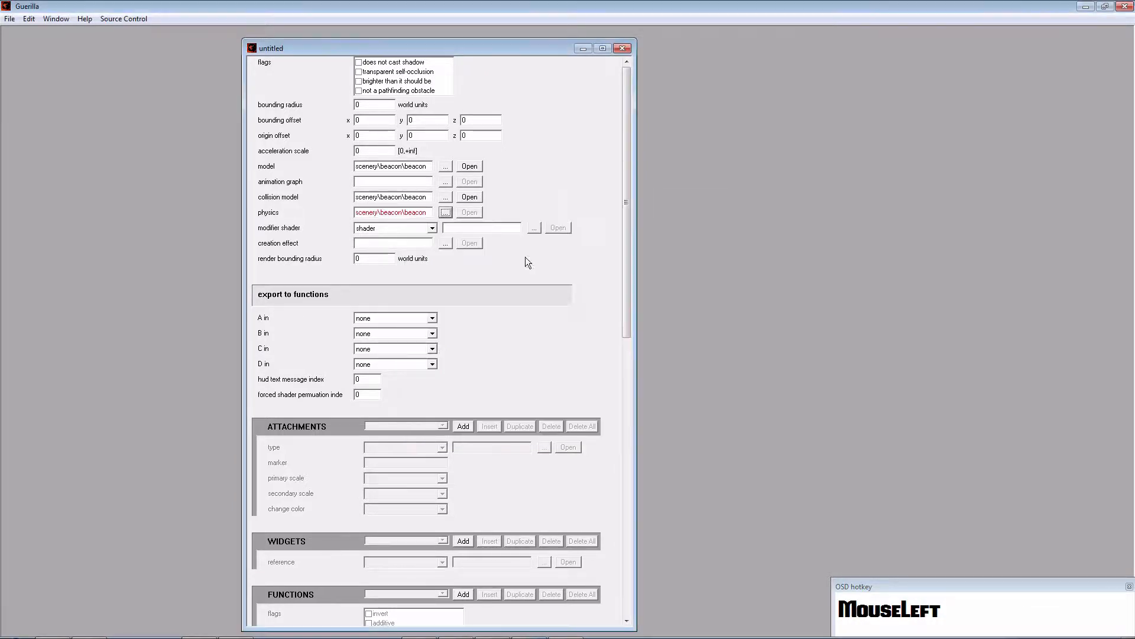
Clear the whole path from the scenery tag's physics reference
double_click(358, 214)
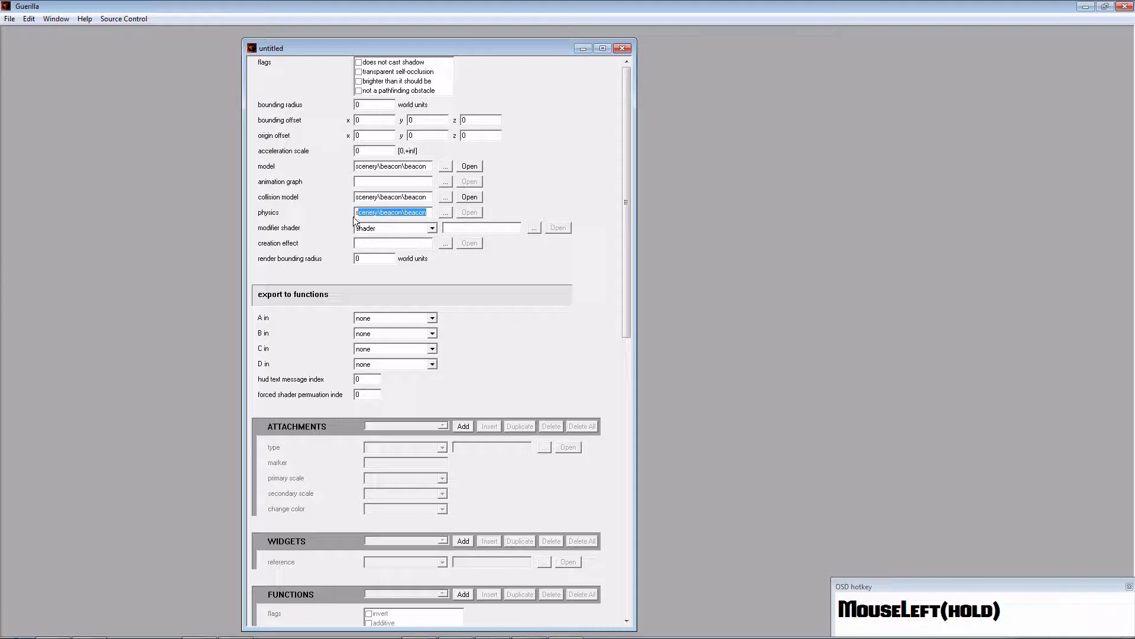
left_click(359, 214)
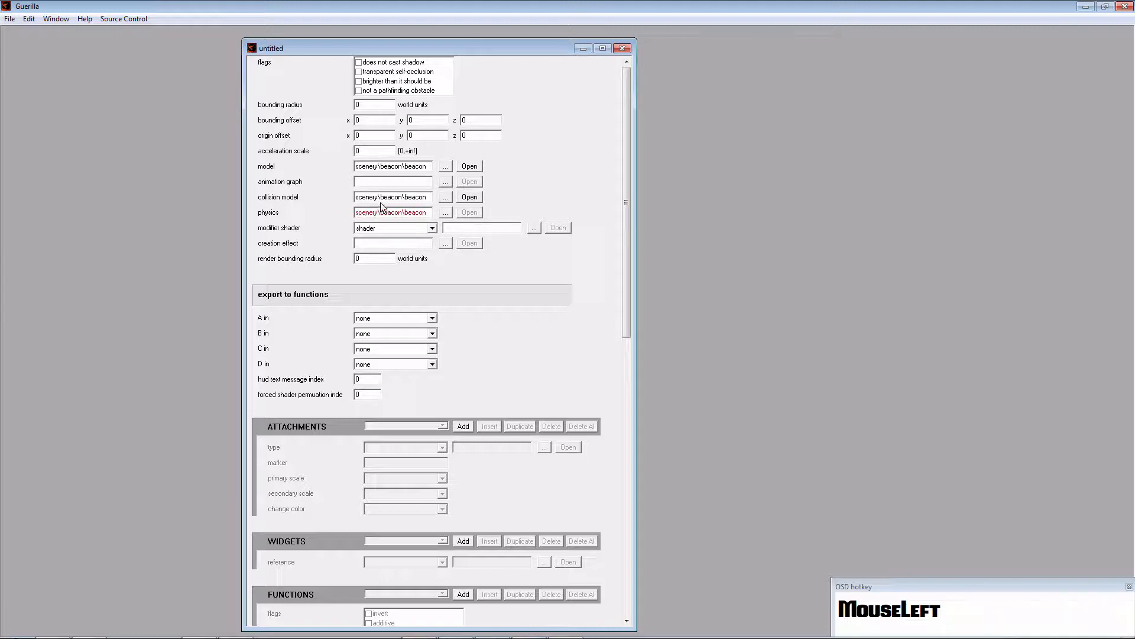
left_click_drag(378, 213, 402, 214)
key("BackSpace")
key("Delete")
key("Delete")
key("Delete")
key("Delete")
key("Delete")
key("Delete")
key("Delete")
key("BackSpace")
key("BackSpace")
key("BackSpace")
key("BackSpace")
key("BackSpace")
key("BackSpace")
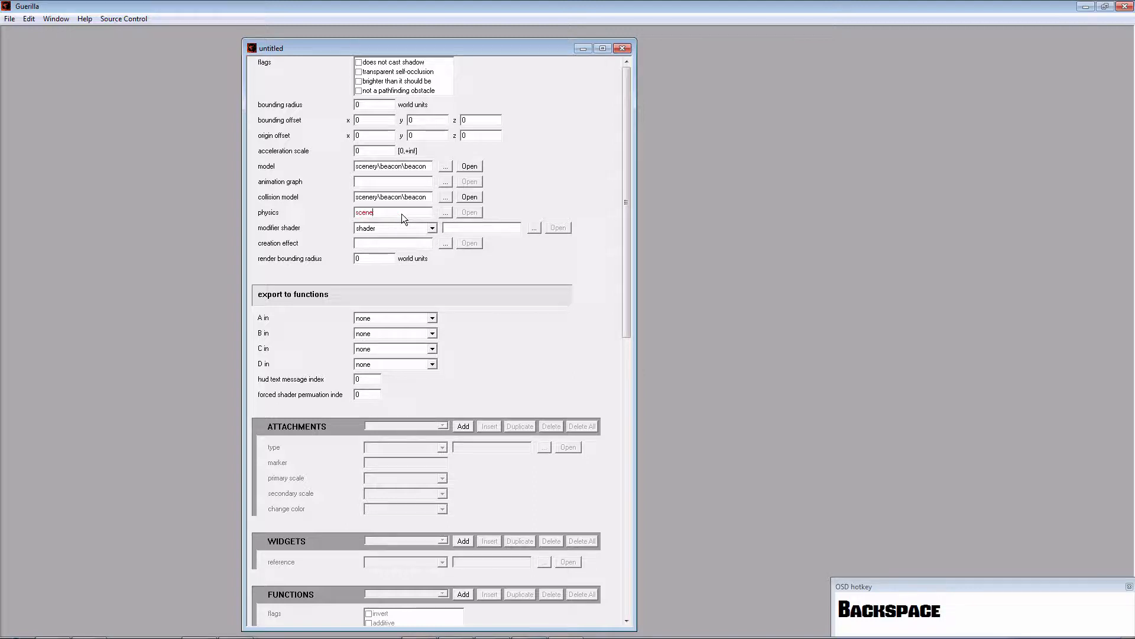
Open the referenced beacon.gbxmodel, examine its nodes, regions, geometries and shaders, and close it
left_click(470, 169)
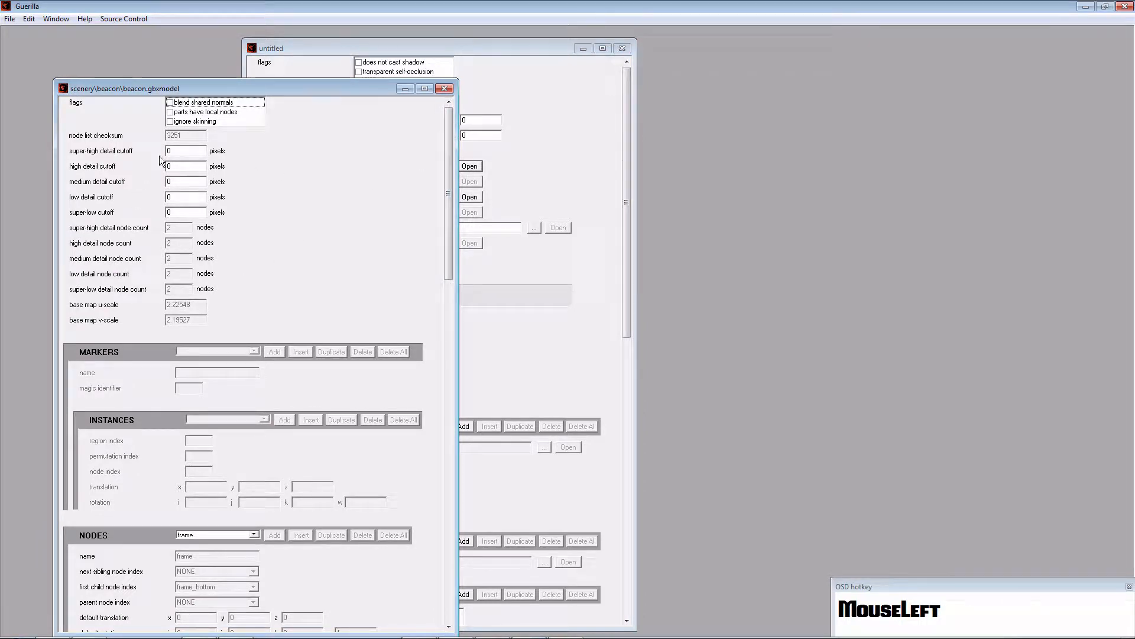
scroll(293, 228, "down", 2)
left_click_drag(448, 189, 217, 176)
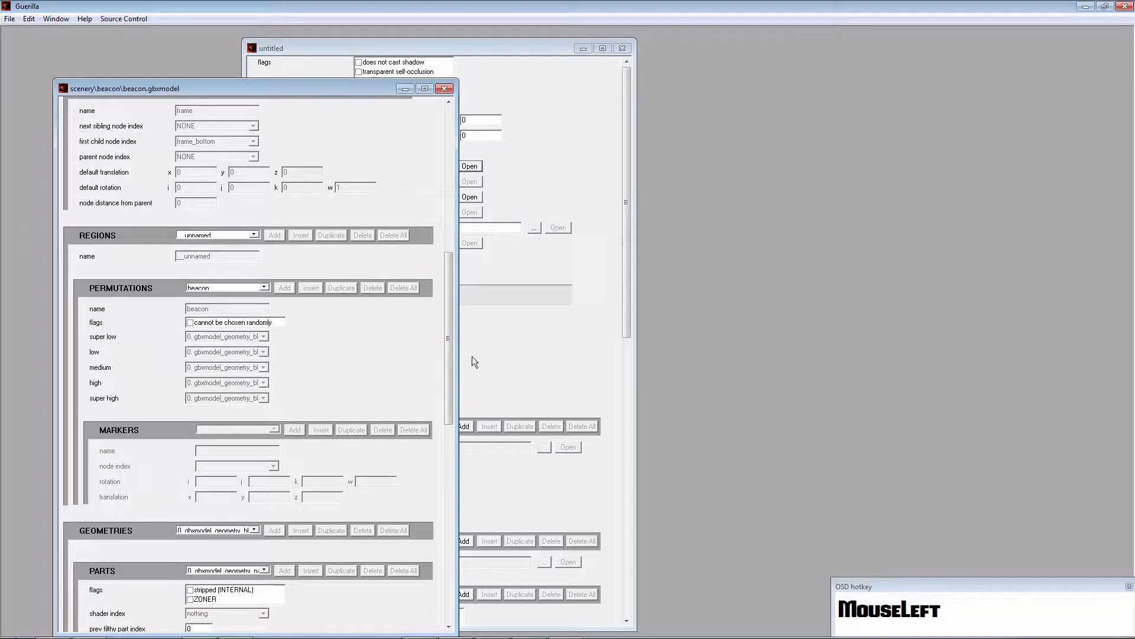
left_click_drag(449, 335, 455, 526)
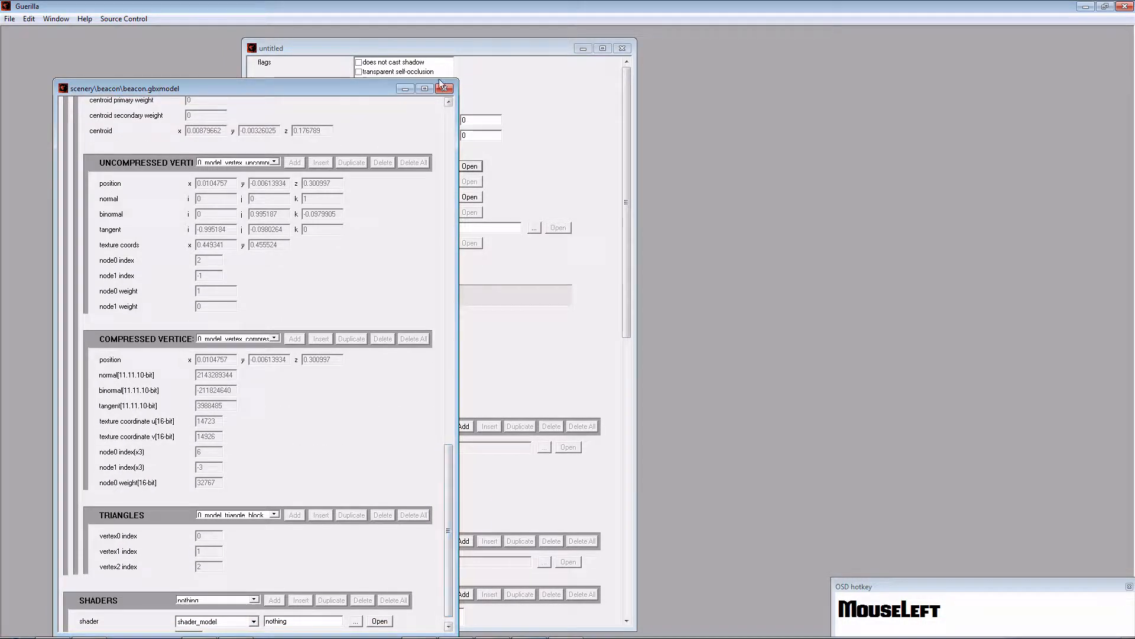
left_click(444, 89)
Open the referenced beacon.model_collision_geometry, examine its permutations, pathfinding and node sections, and close it
left_click(470, 197)
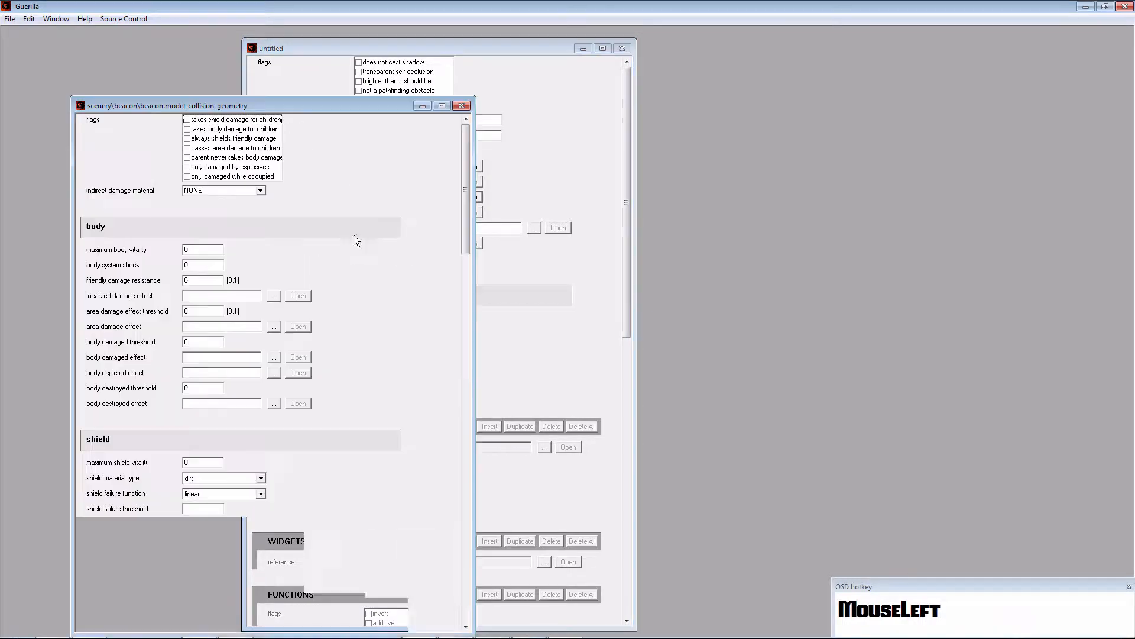
left_click_drag(465, 166, 459, 374)
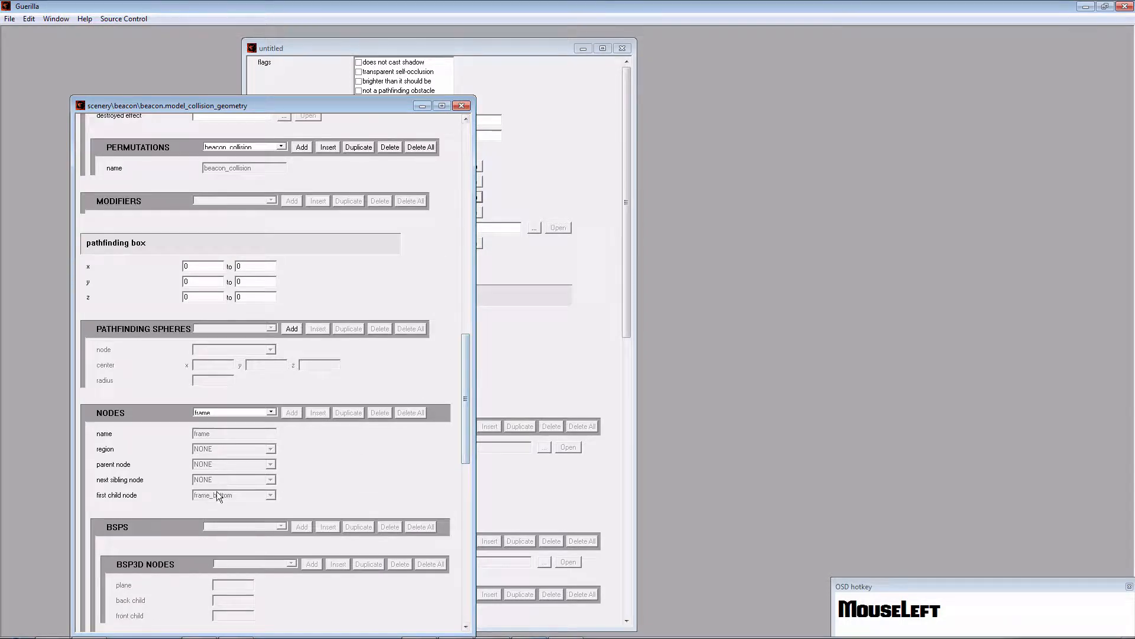
left_click_drag(466, 356, 484, 126)
left_click(461, 105)
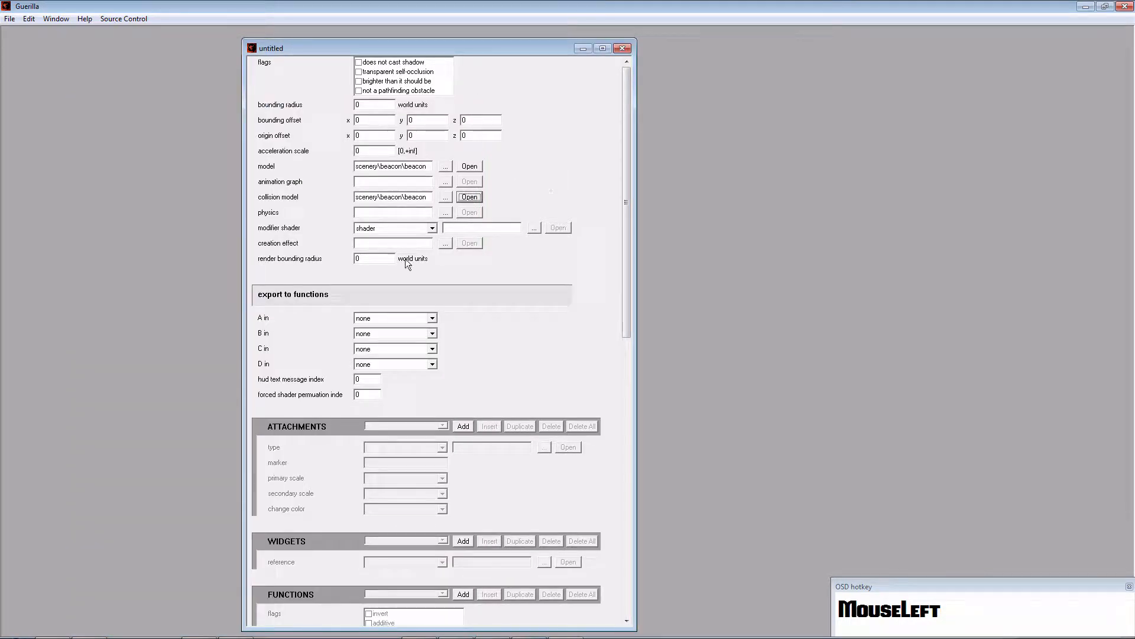
Set the scenery tag's bounding radius to 1 world unit
left_click(372, 104)
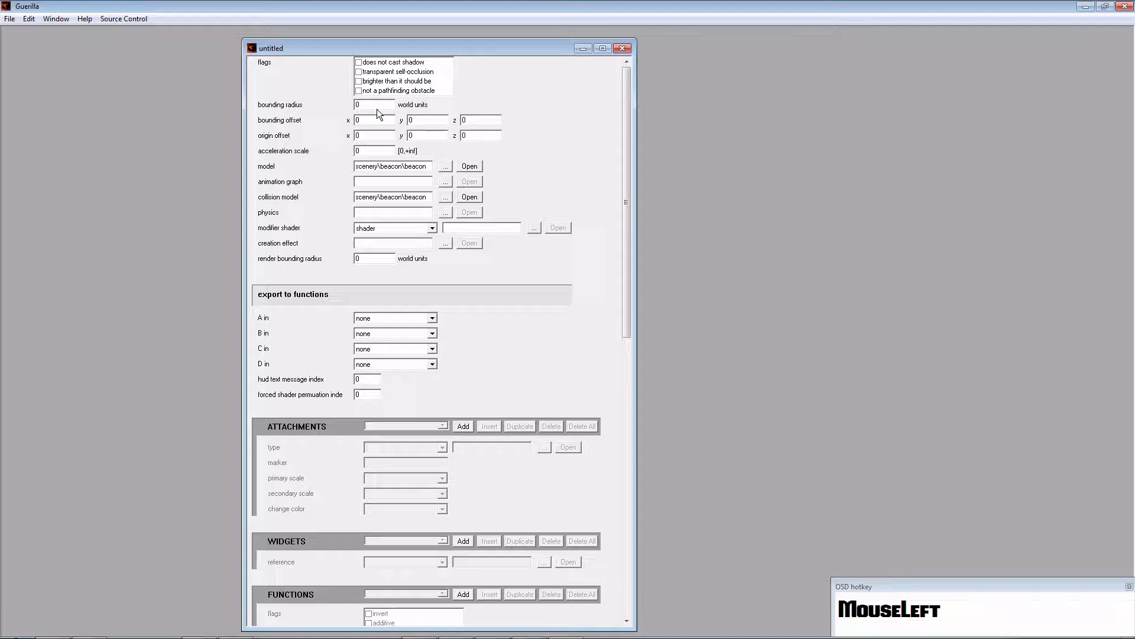
left_click_drag(377, 109, 325, 105)
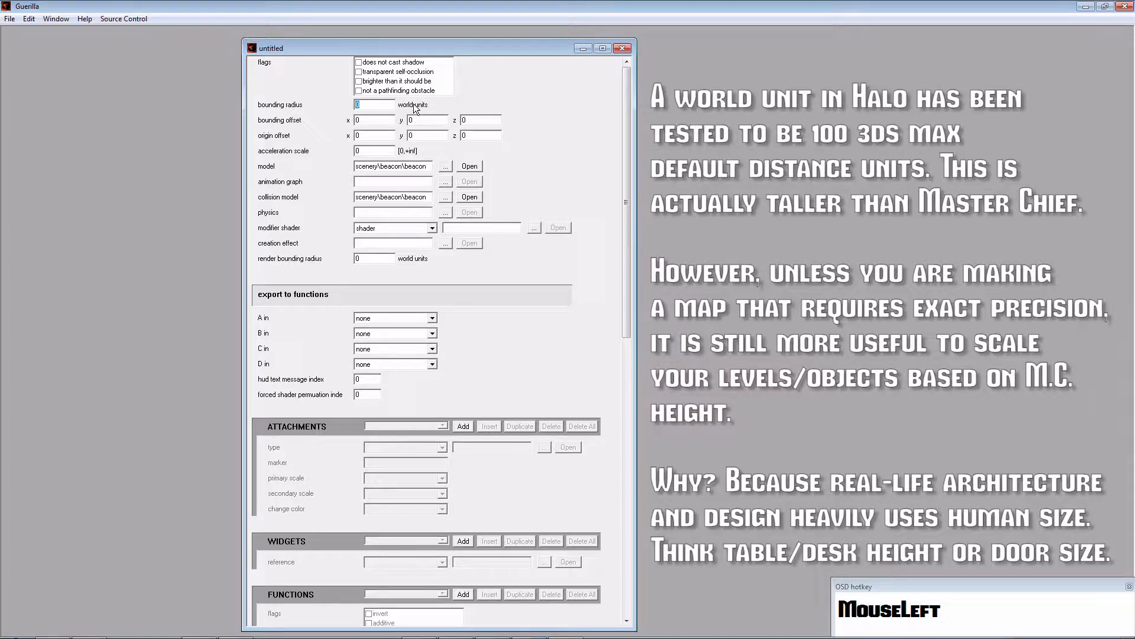
type("1")
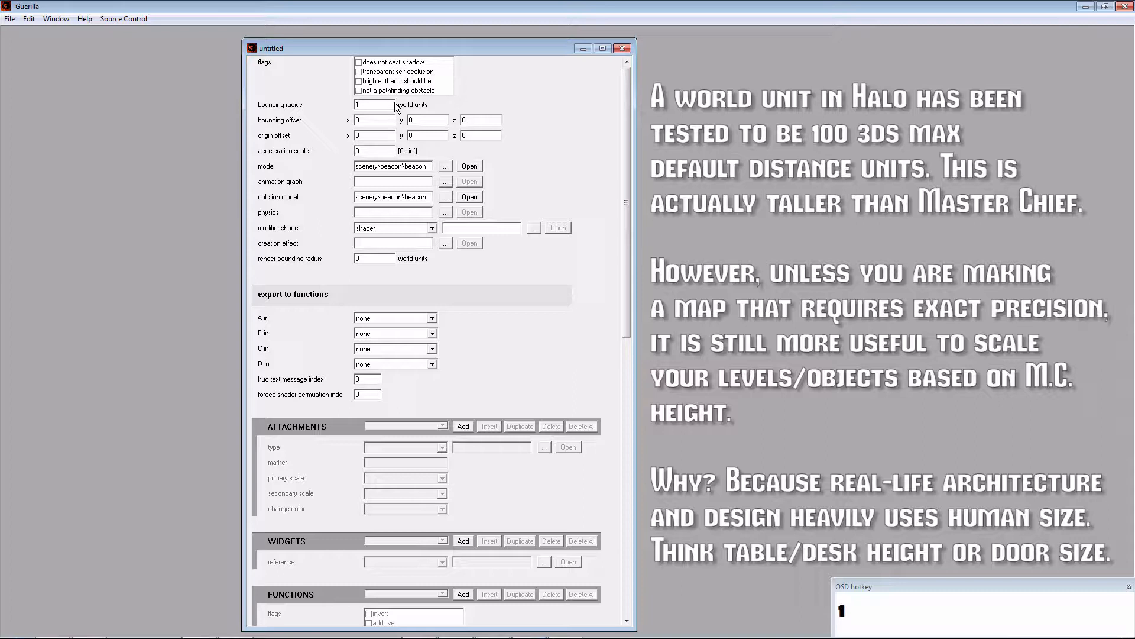
left_click(371, 255)
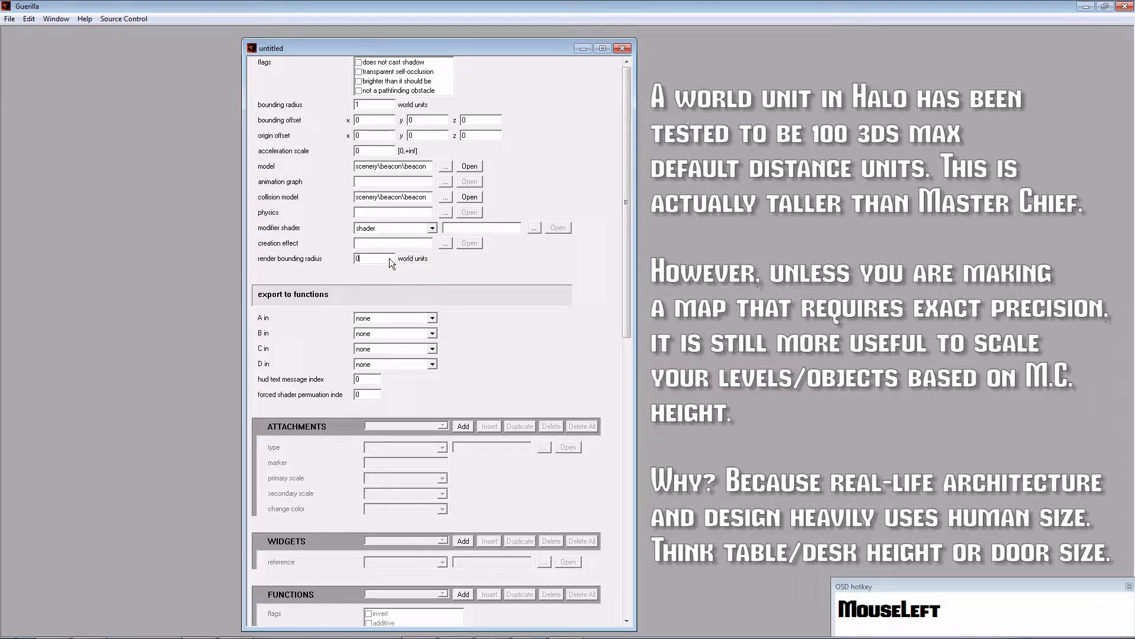
mouse_move(370, 257)
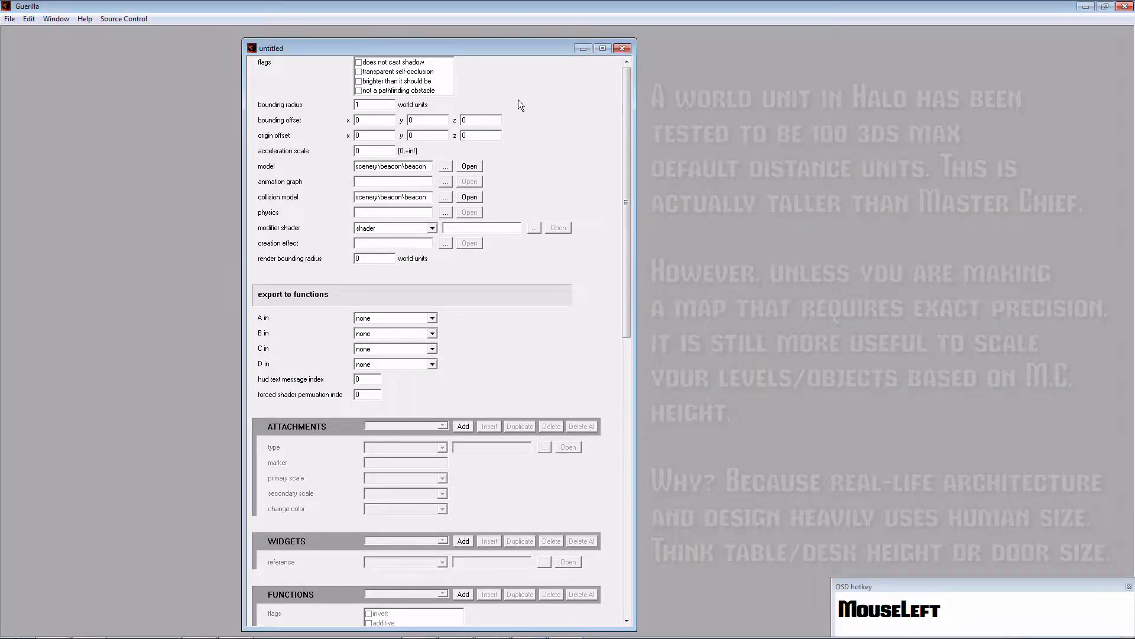
Save the scenery tag as beacon.scenery in tags\scenery\beacon and close its window
key("ctrl+s")
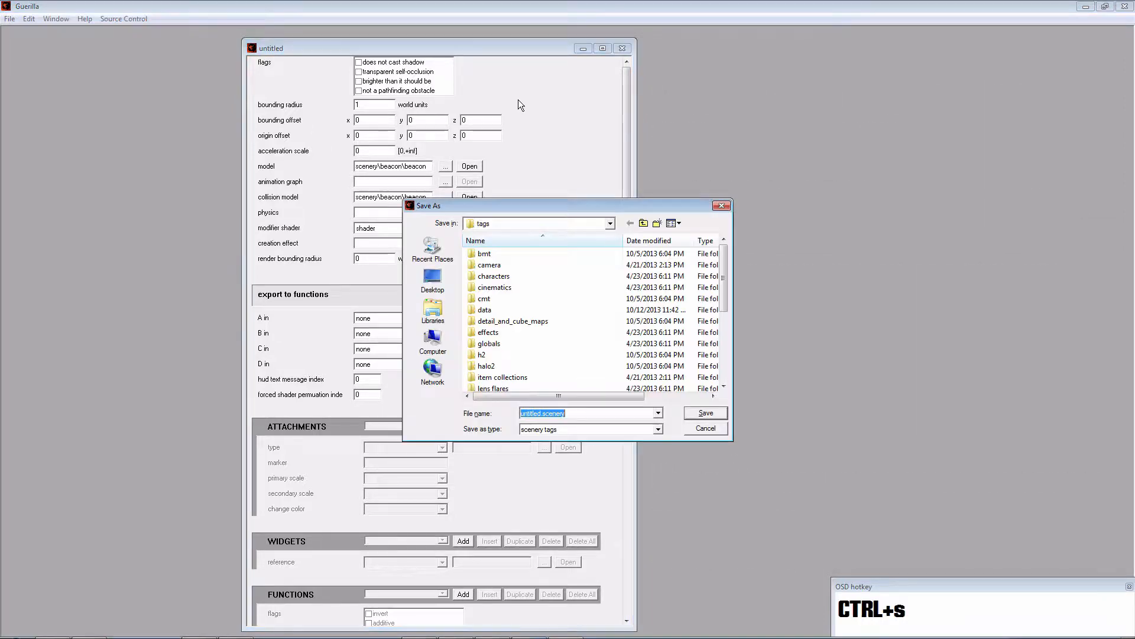
left_click(537, 367)
scroll(537, 367, "down", 3)
double_click(534, 343)
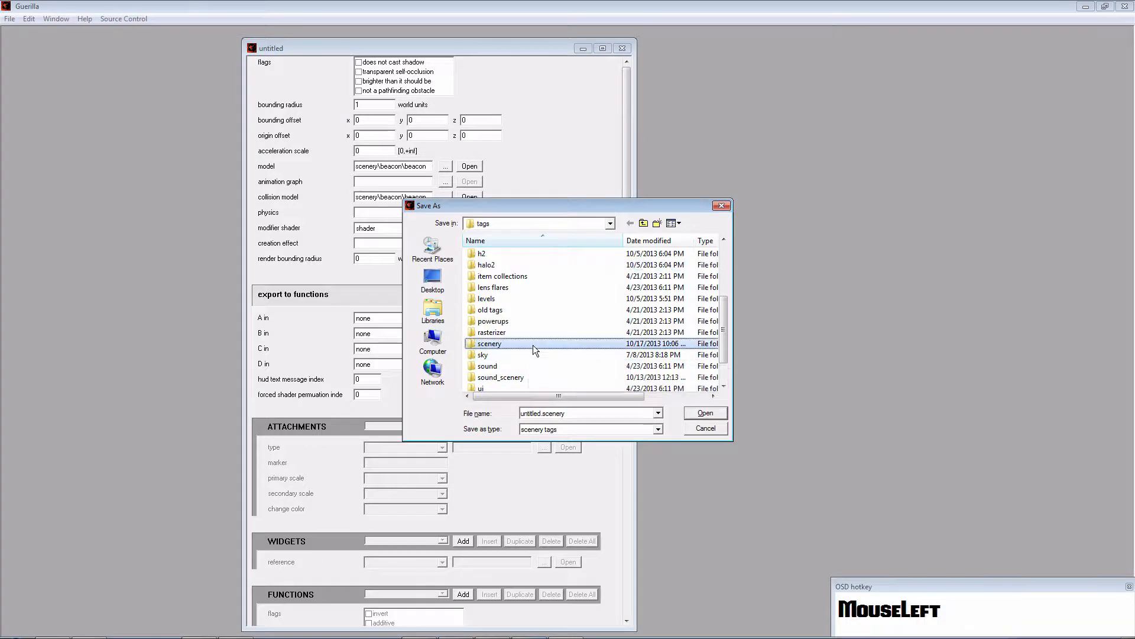
double_click(529, 264)
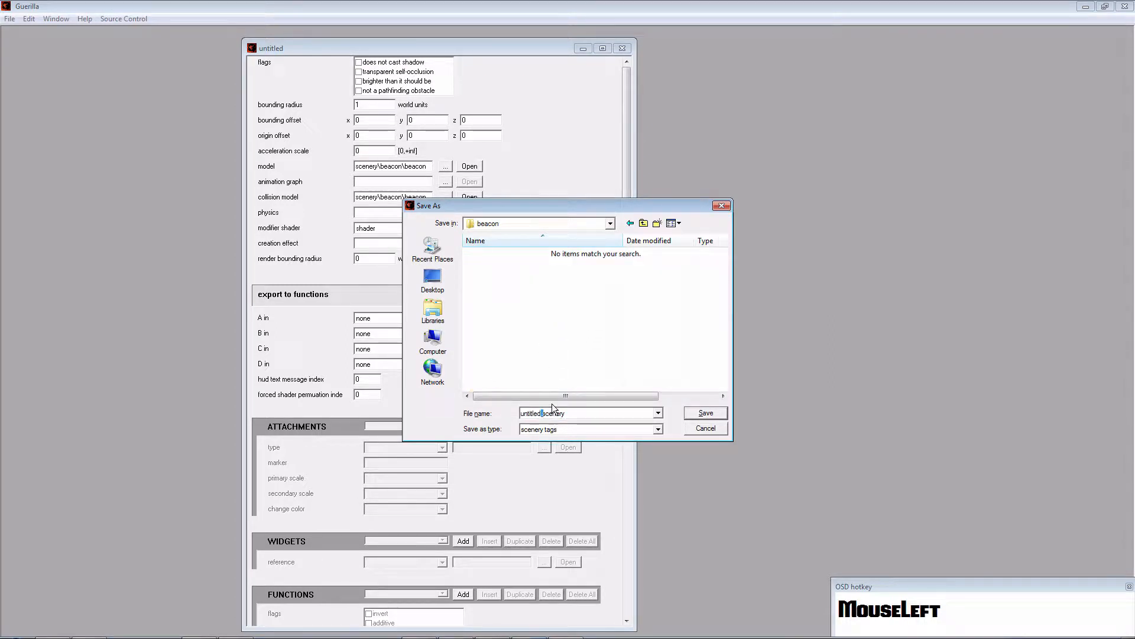
key("BackSpace")
key("BackSpace")
key("BackSpace")
key("BackSpace")
key("BackSpace")
key("BackSpace")
key("BackSpace")
key("BackSpace")
type("Beacon")
key("Return")
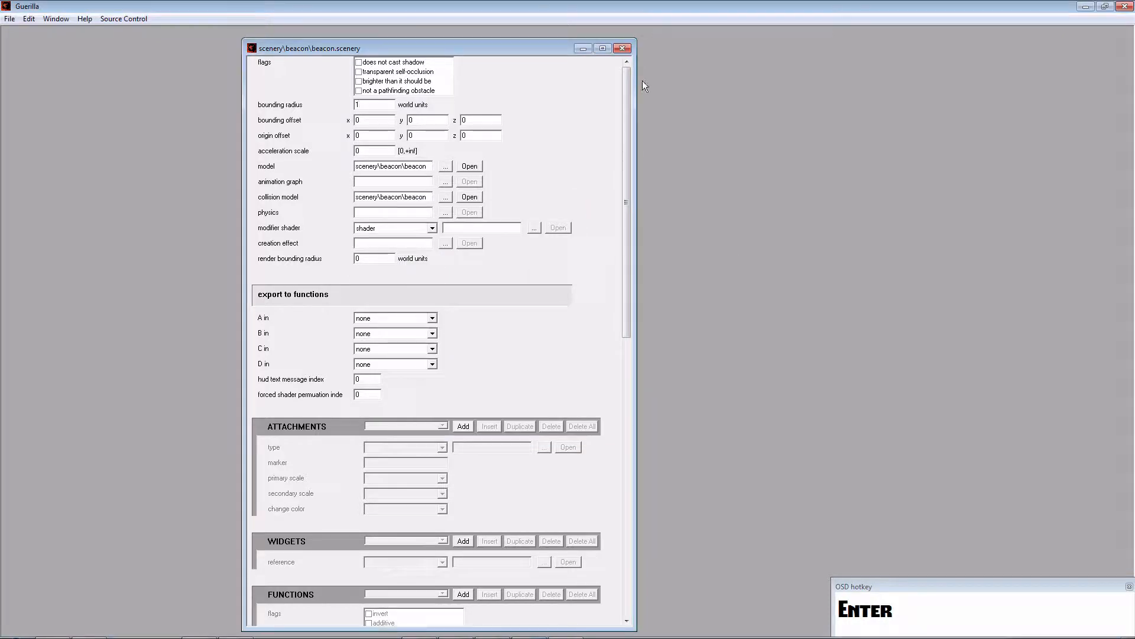
left_click(623, 48)
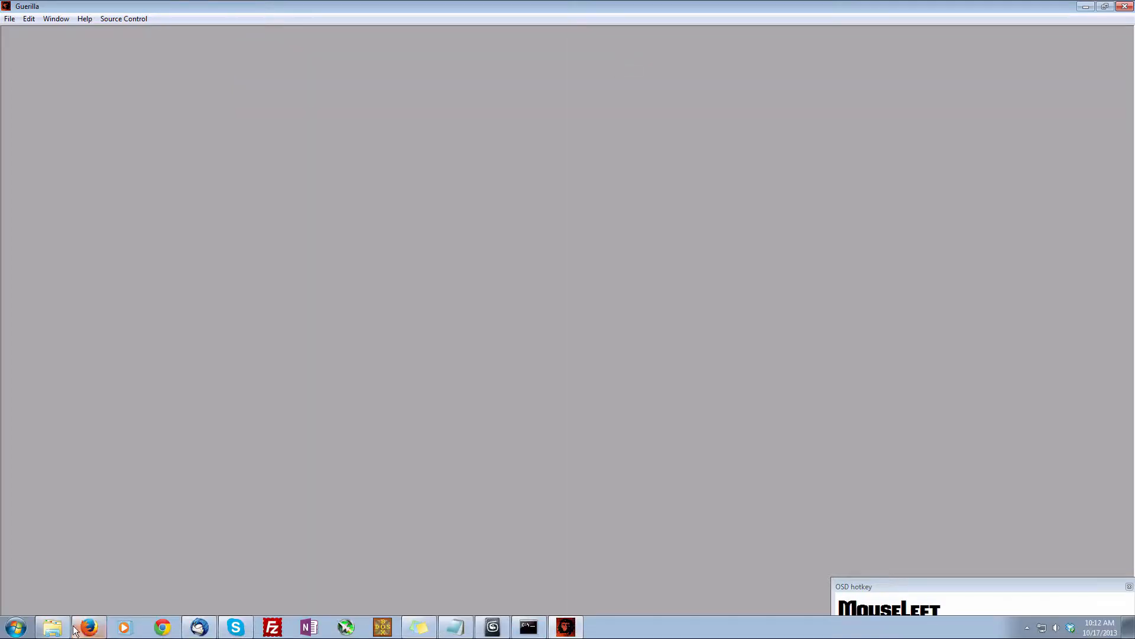
Switch to File Explorer, launch Sapien from sapien.exe in the Halo folder, and open the test level's scenario
left_click(52, 631)
scroll(224, 459, "down", 9)
double_click(219, 541)
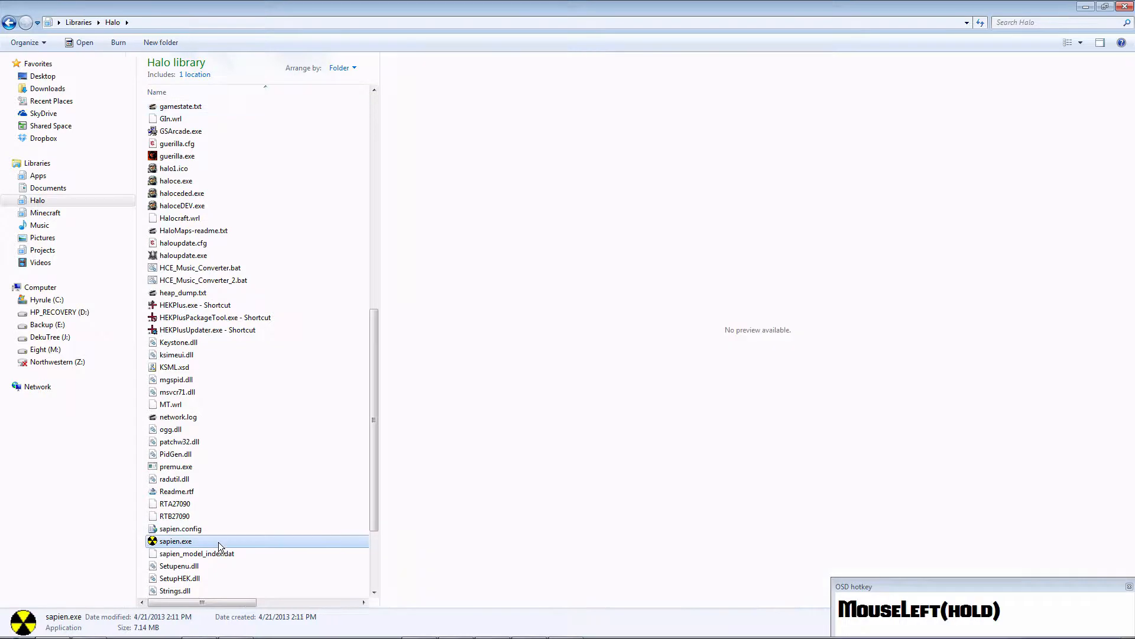
double_click(555, 277)
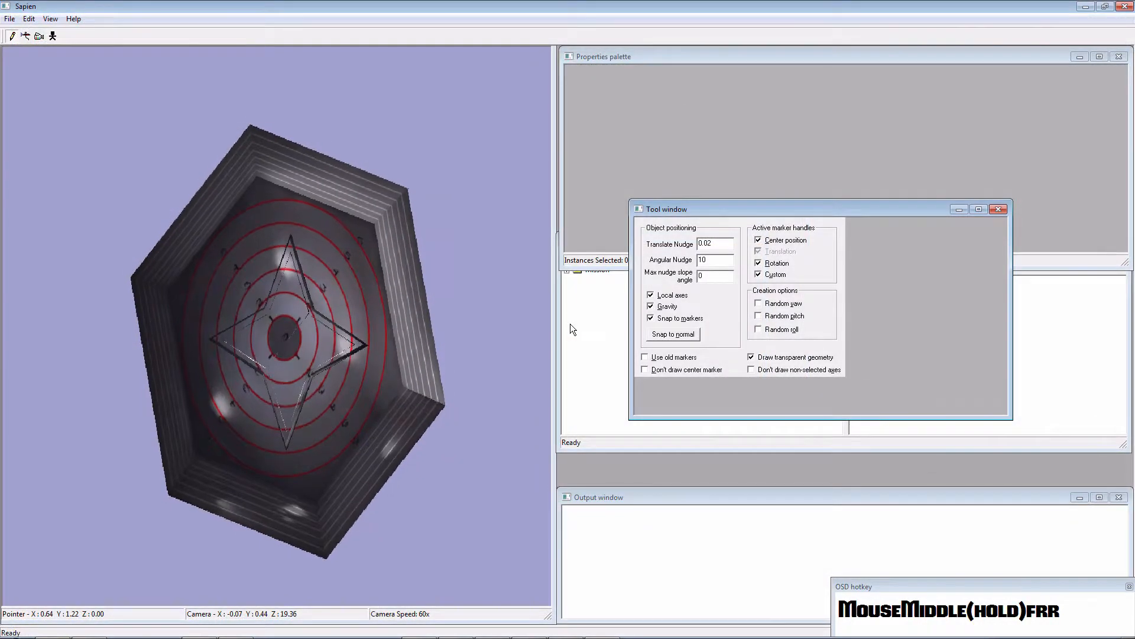
Fly the camera down into the test level and examine the numbered distance rings on its floor
middle_click_drag(570, 324, 277, 310)
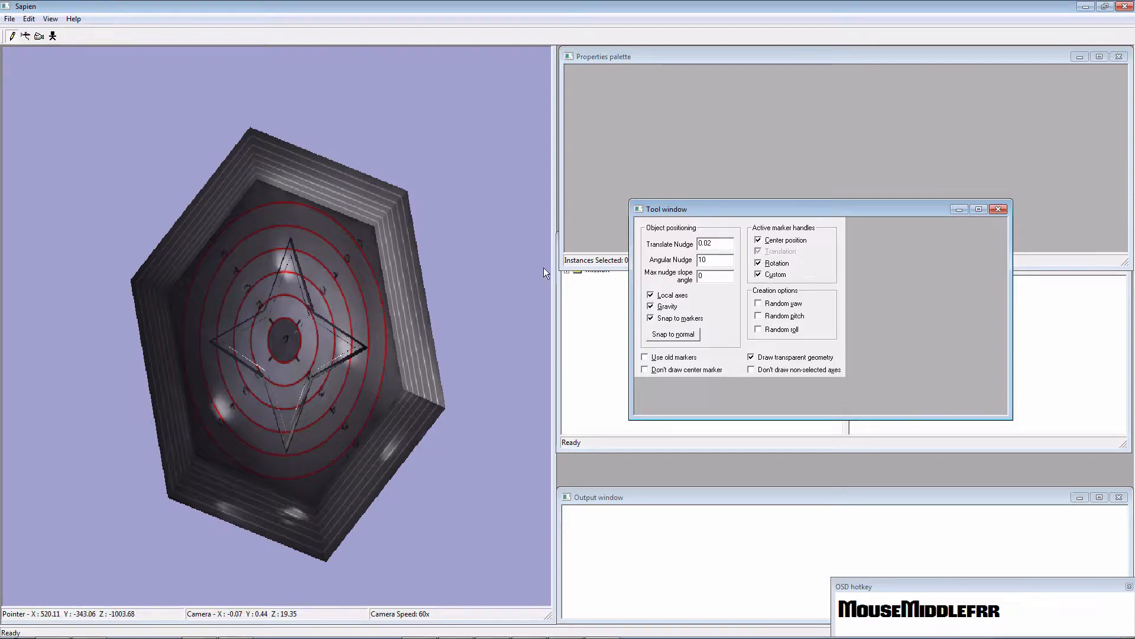
mouse_move(335, 306)
middle_mouse_down()
mouse_move(563, 324)
mouse_move(459, 329)
mouse_move(335, 306)
middle_mouse_up()
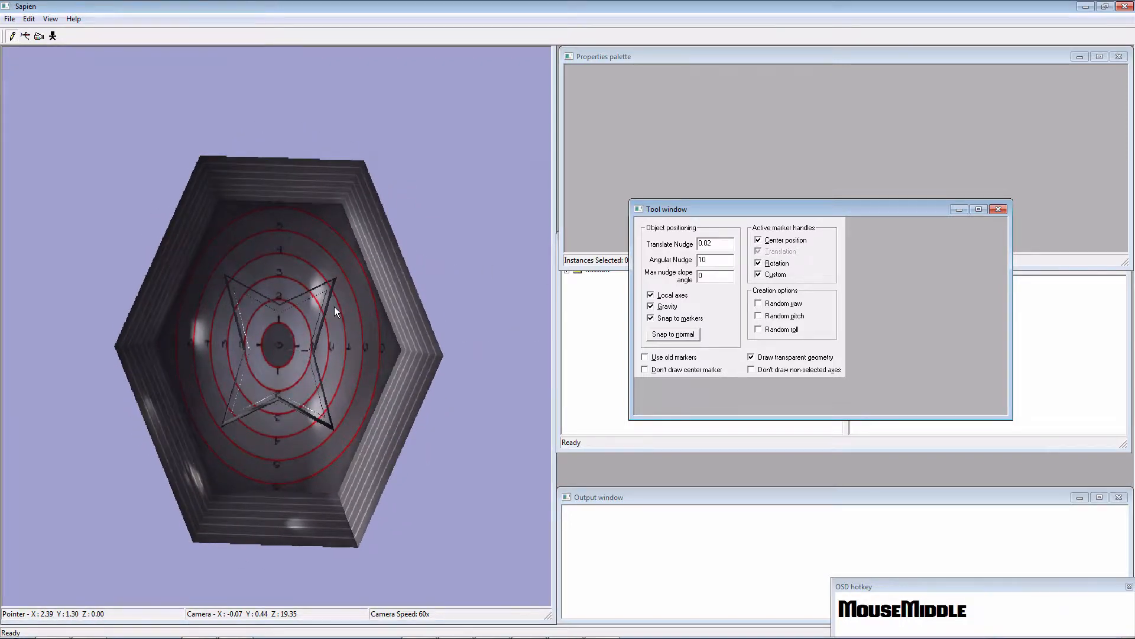
middle_click_drag(567, 320, 566, 320)
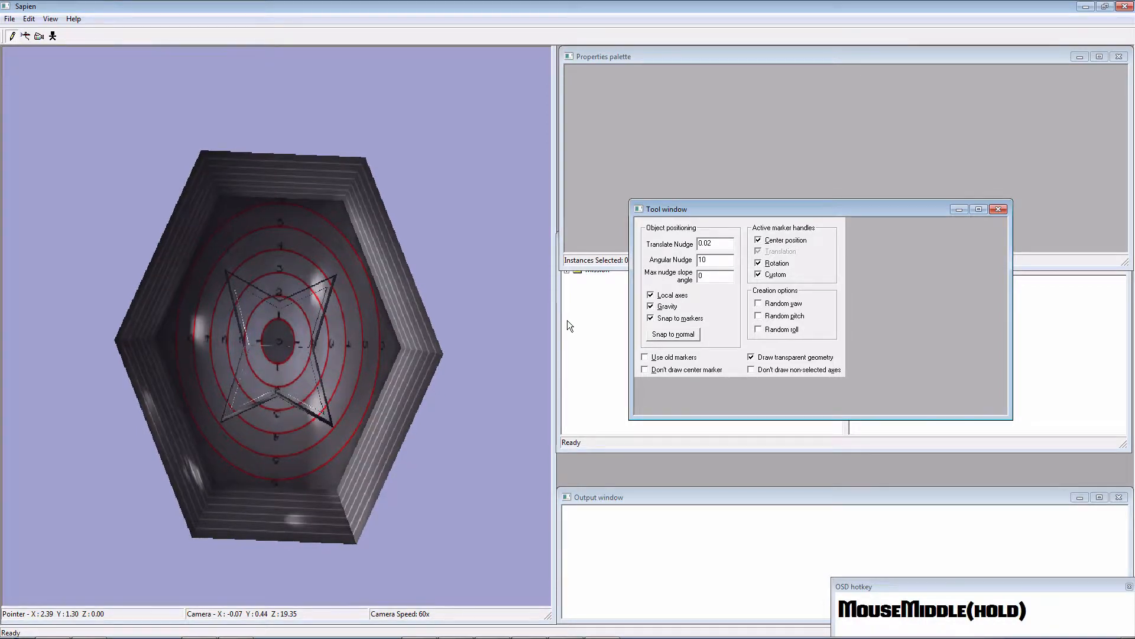
key("f")
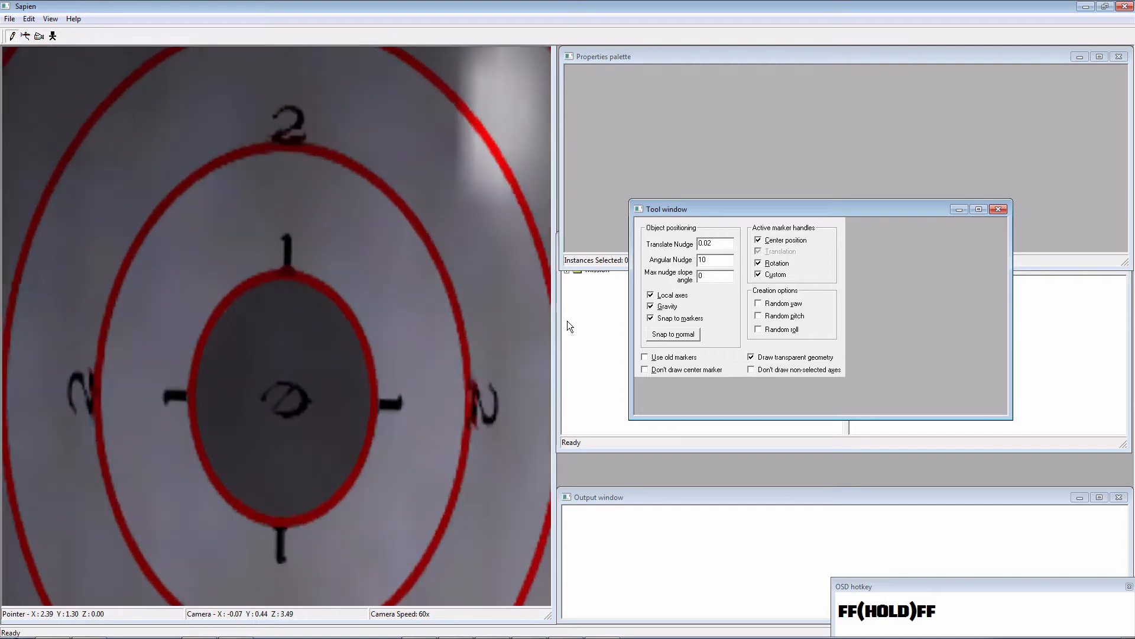
key("s")
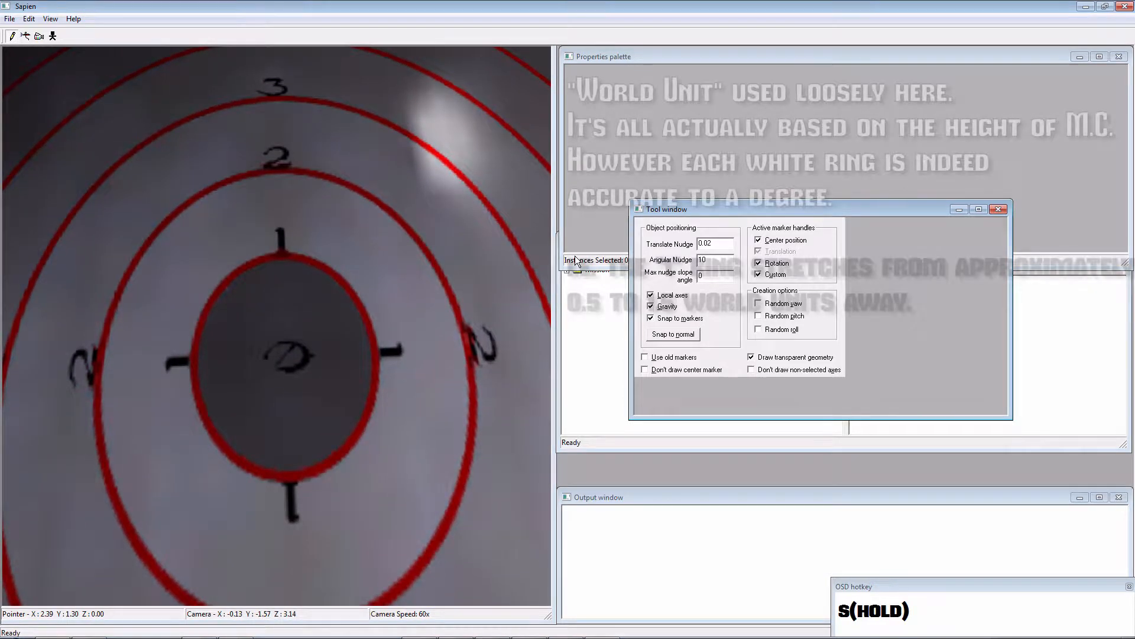
middle_click_drag(575, 256, 89, 160)
key("s")
key("s")
key("s")
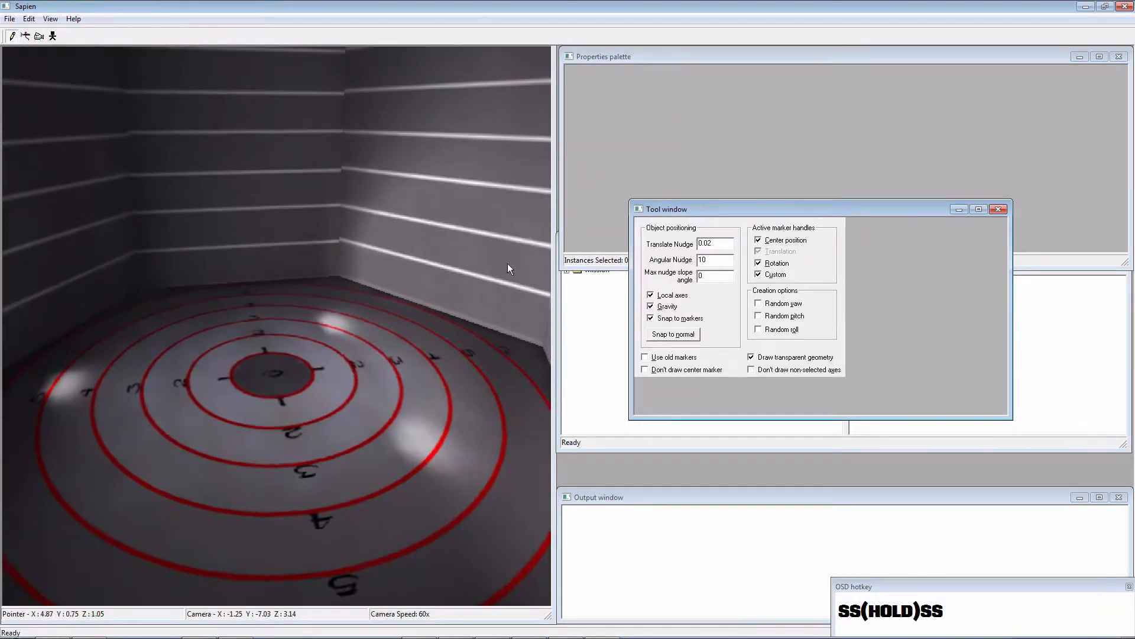
left_click(562, 271)
left_click(589, 255)
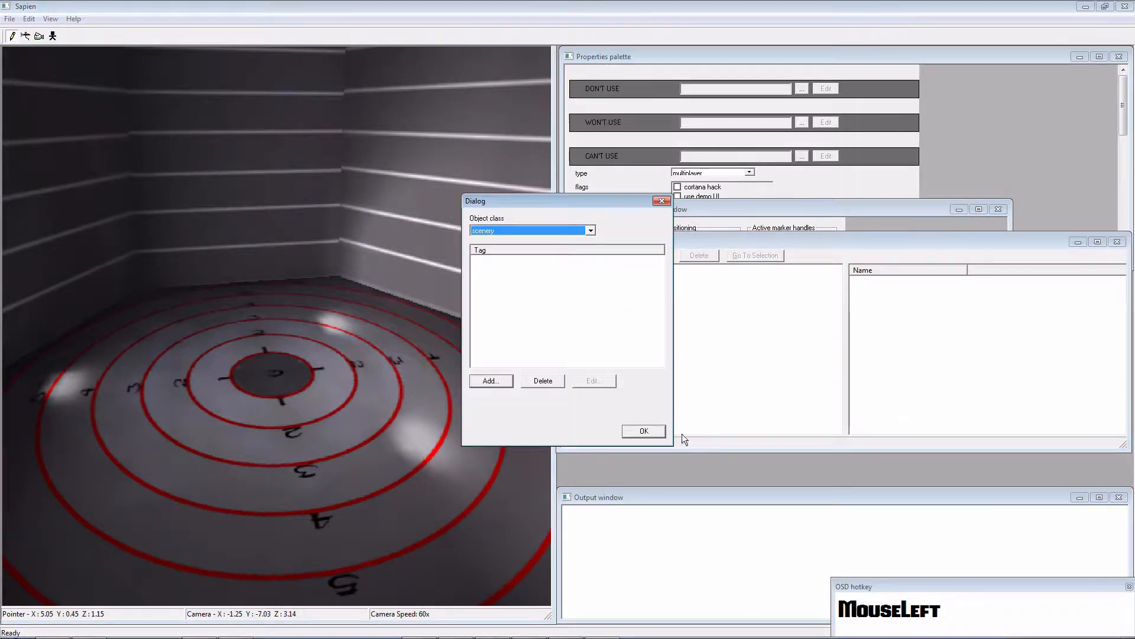
left_click(644, 430)
Expand the mission's object hierarchy, select the Scenery category, and open its type list for editing
left_click(567, 270)
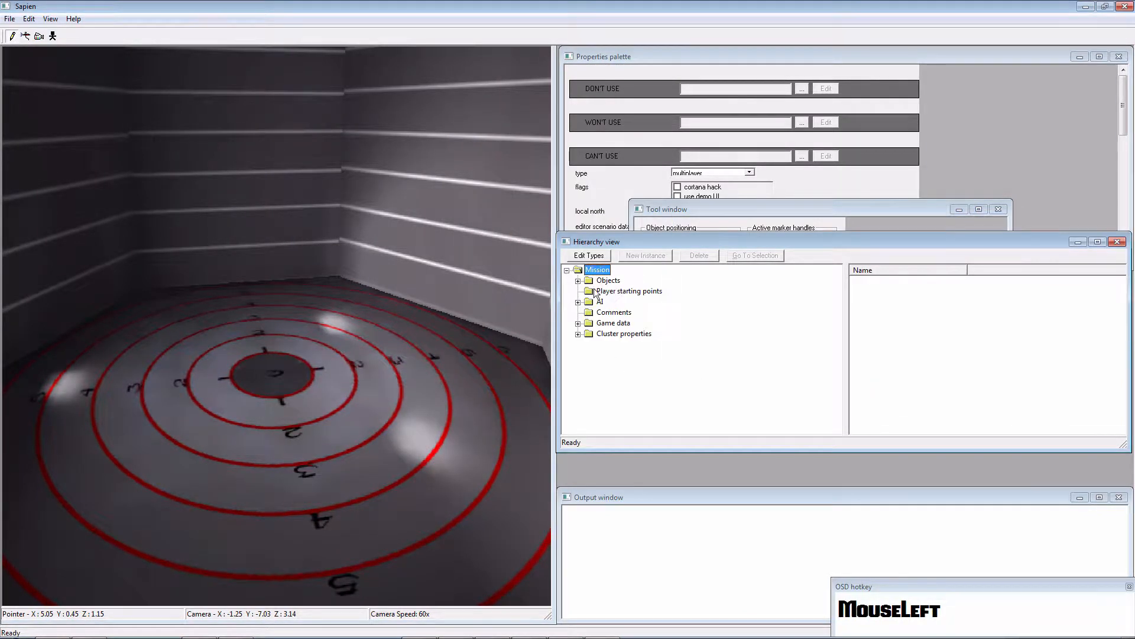
left_click(578, 280)
left_click(617, 323)
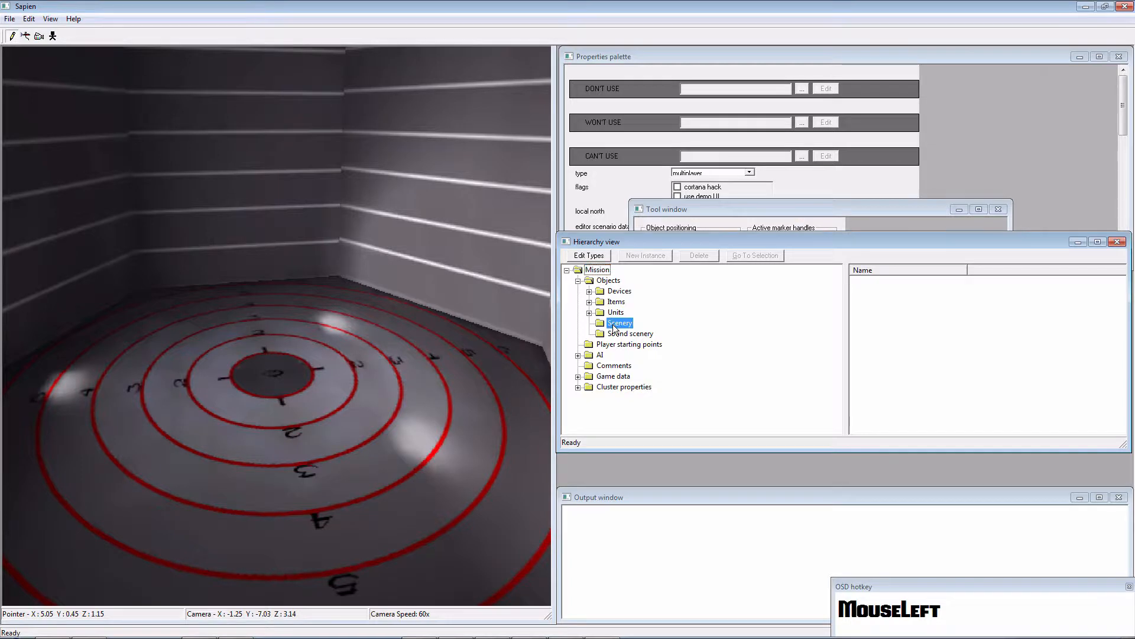
left_click(588, 256)
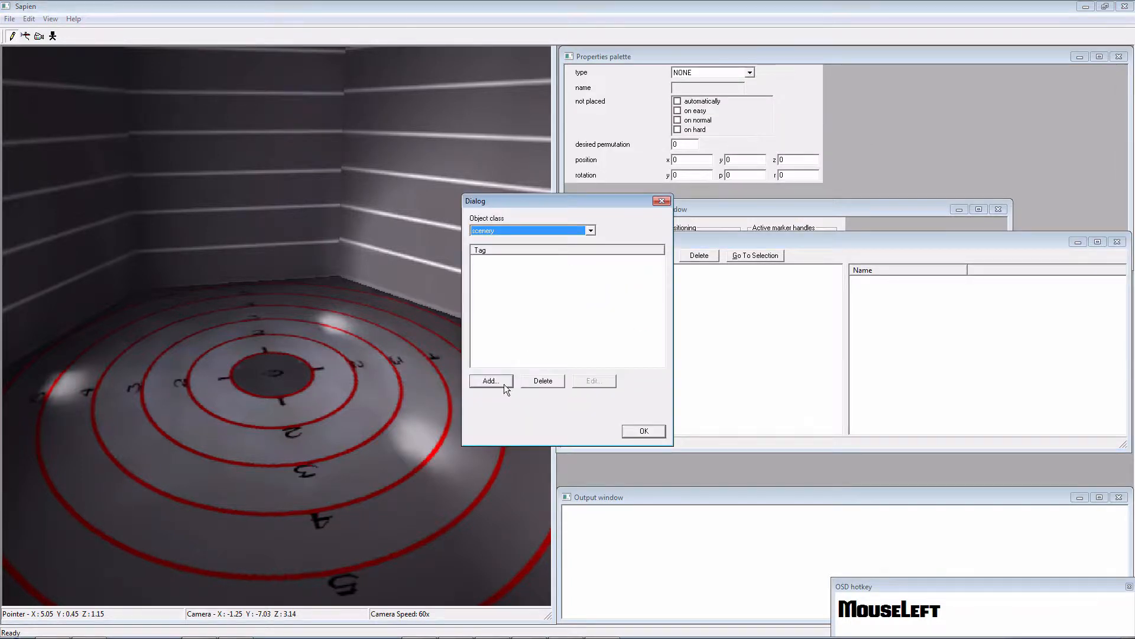
Add beacon.scenery from the scenery\beacon tags folder to the level's scenery types and close the type list
left_click(503, 384)
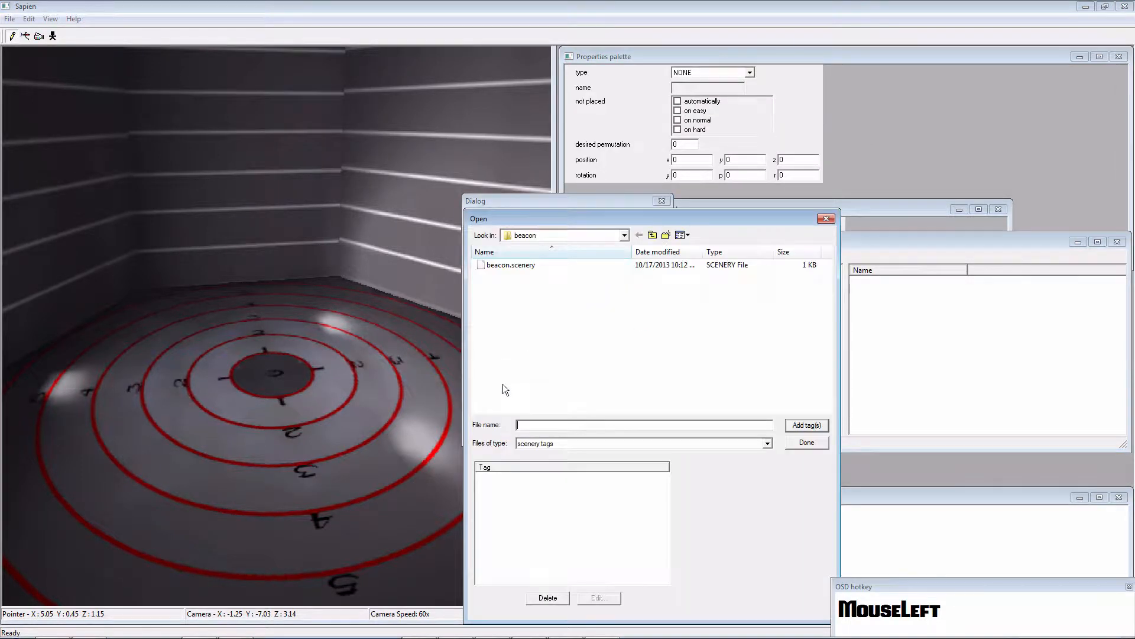
left_click(651, 236)
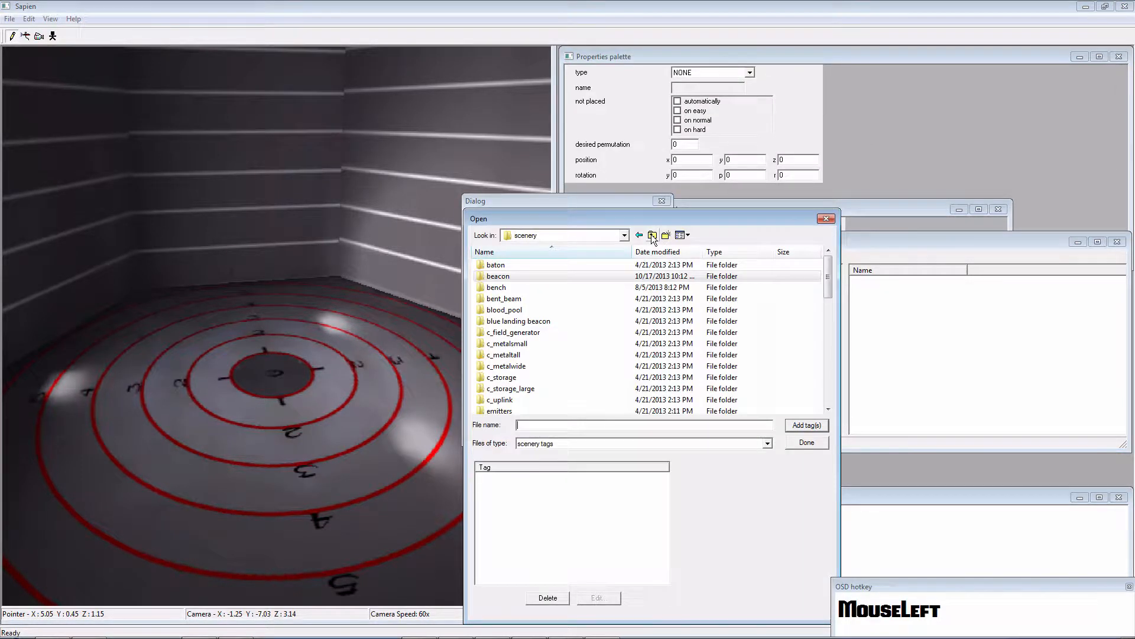
left_click(534, 279)
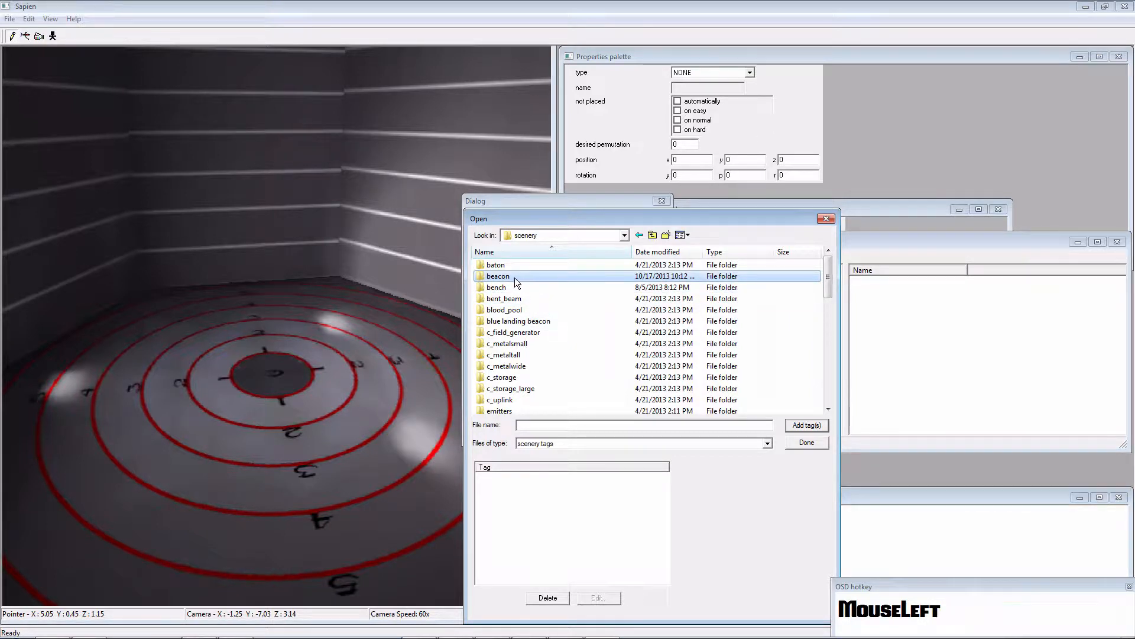
left_click(652, 234)
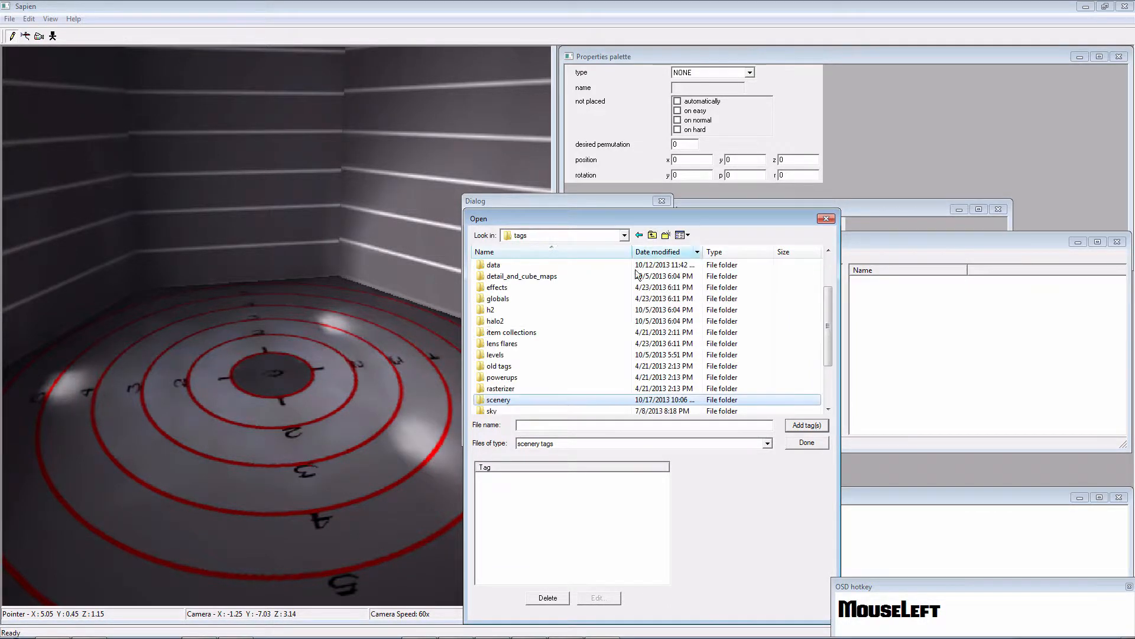
double_click(535, 399)
double_click(527, 278)
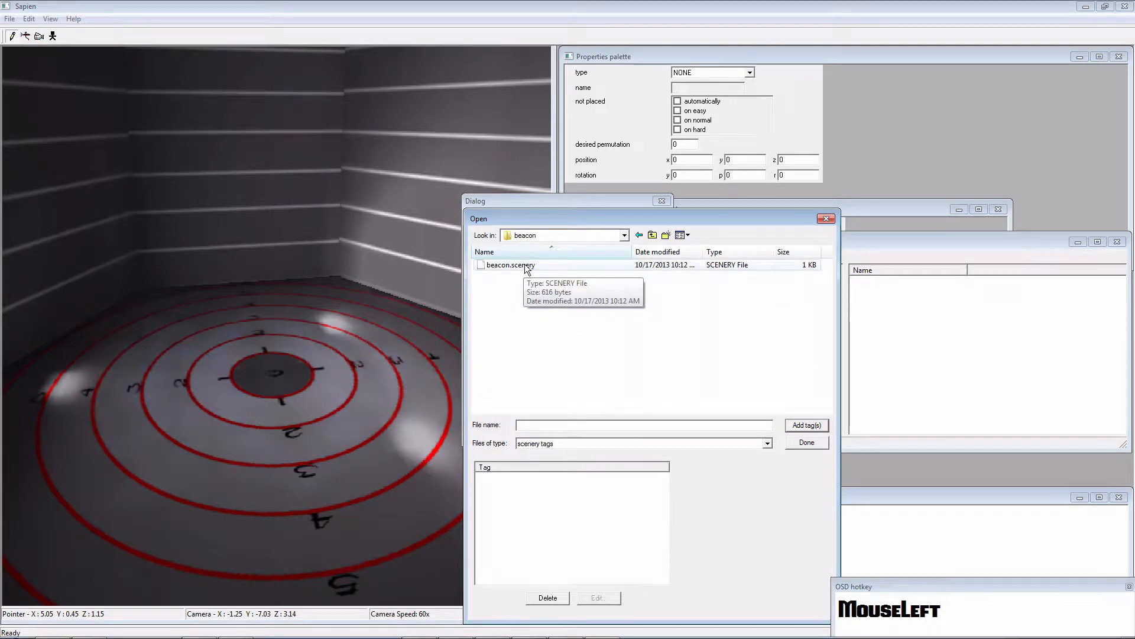
double_click(524, 264)
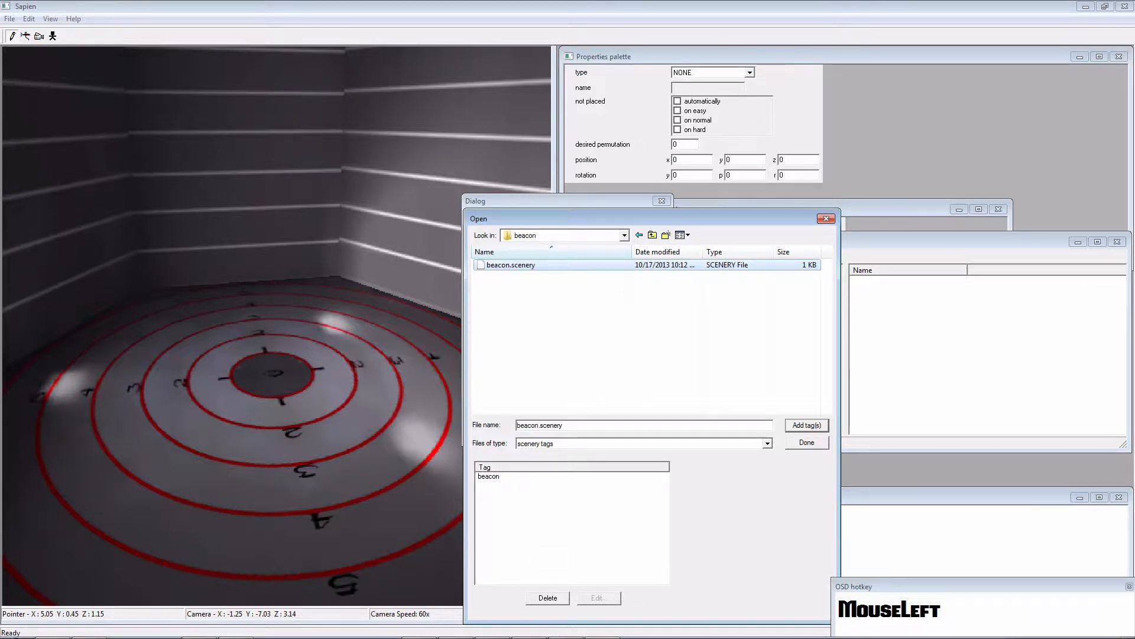
left_click(567, 630)
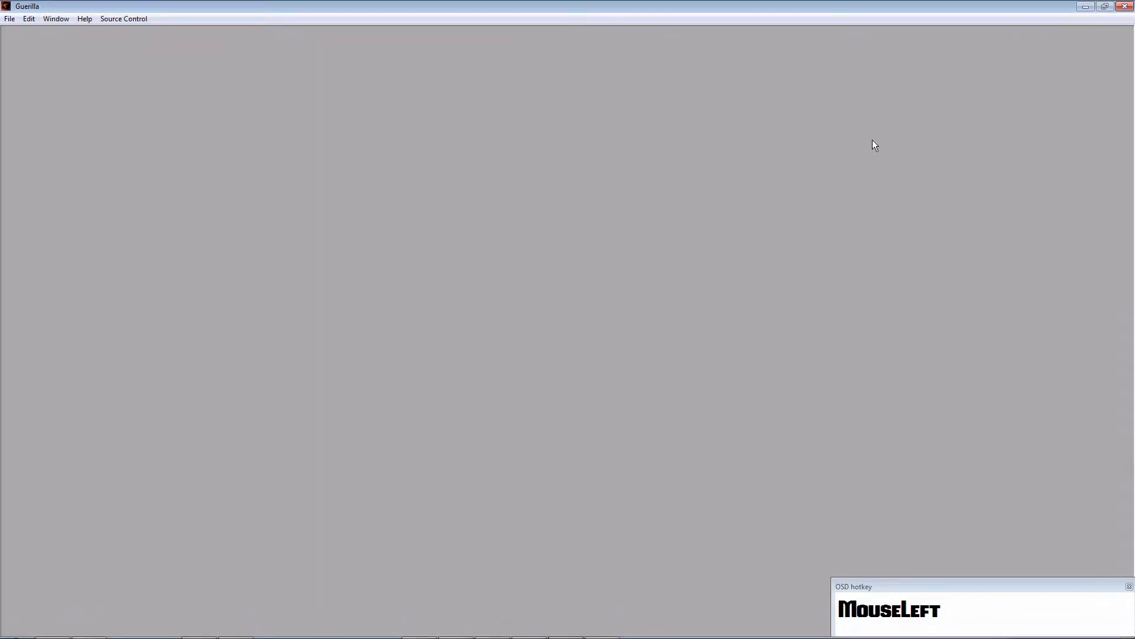
left_click(1086, 6)
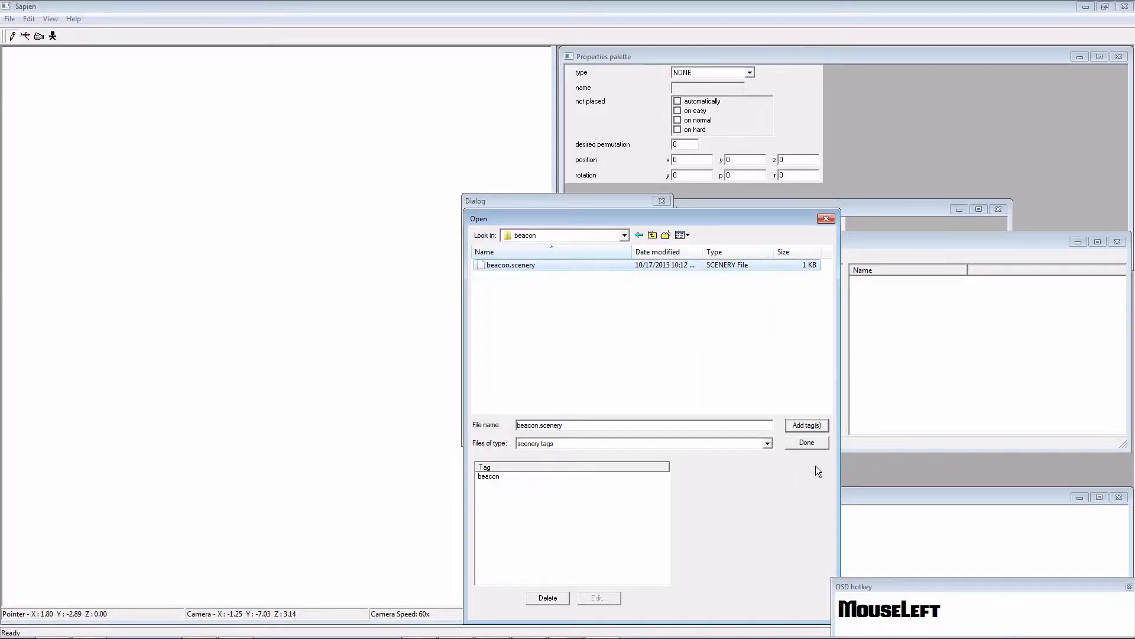
left_click(814, 444)
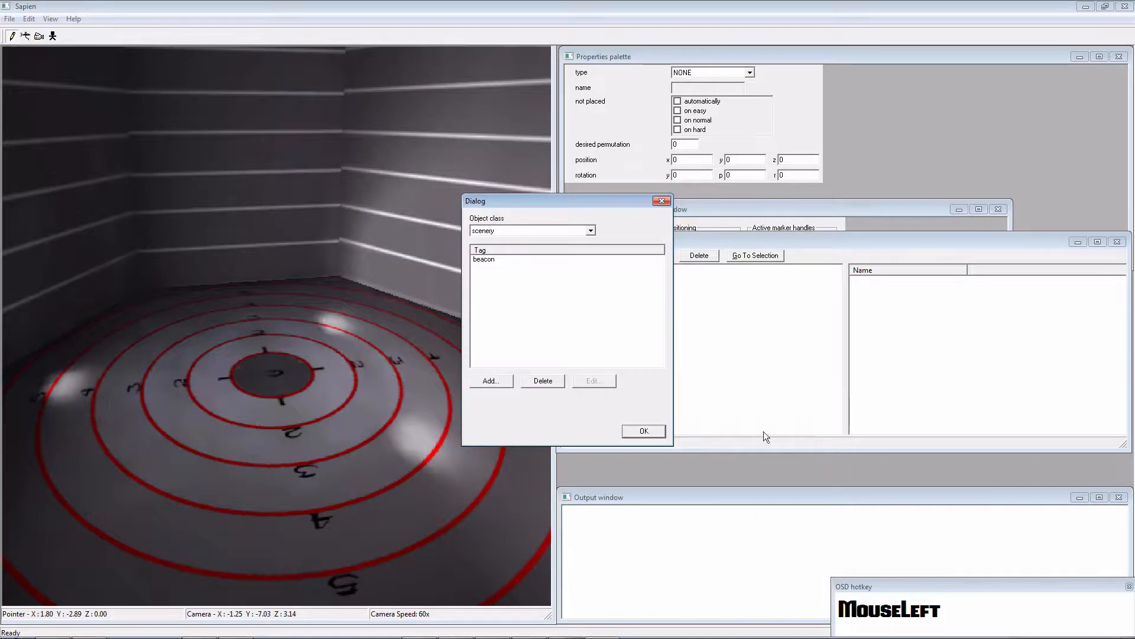
left_click(652, 431)
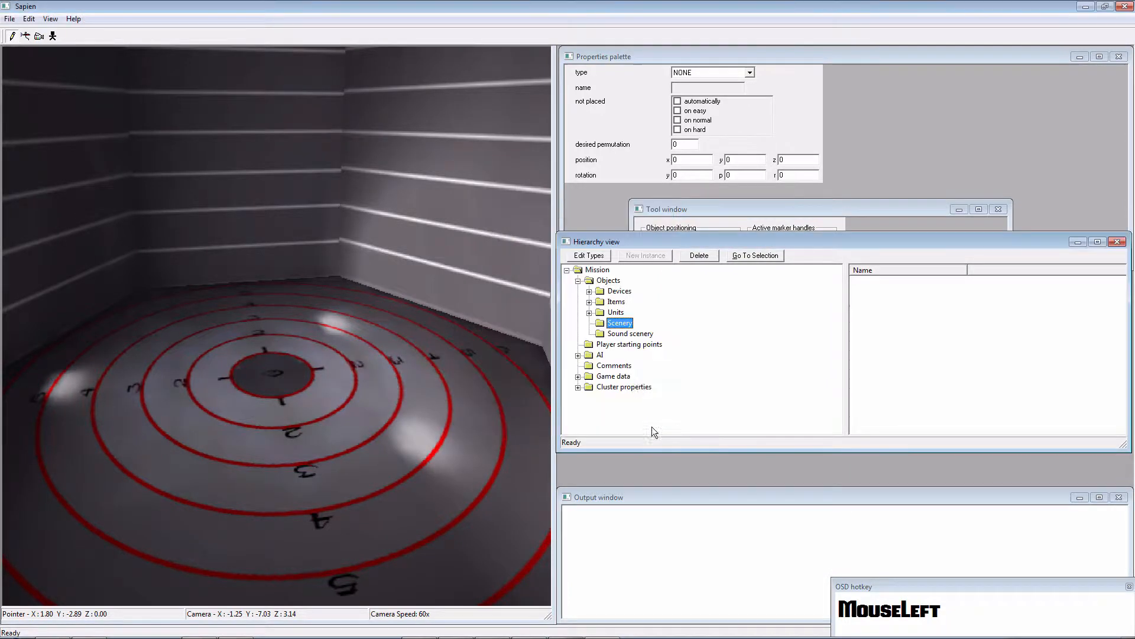
Place a scenery instance at the centre of the innermost floor ring, set its type to beacon, and deselect it
right_click(272, 370)
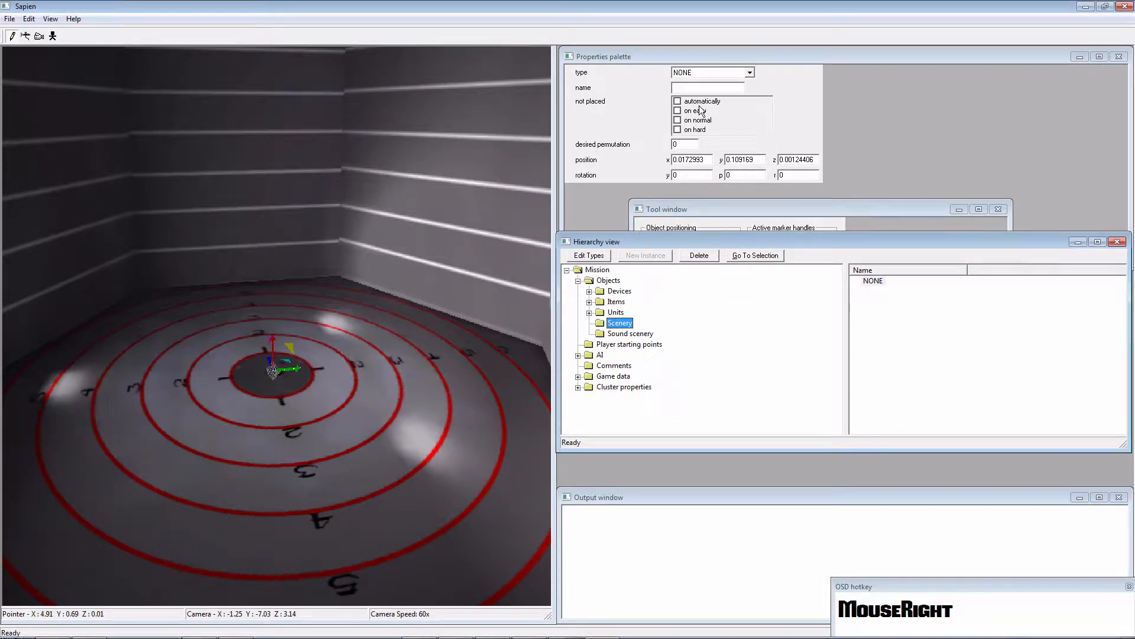
left_click(718, 72)
left_click(711, 91)
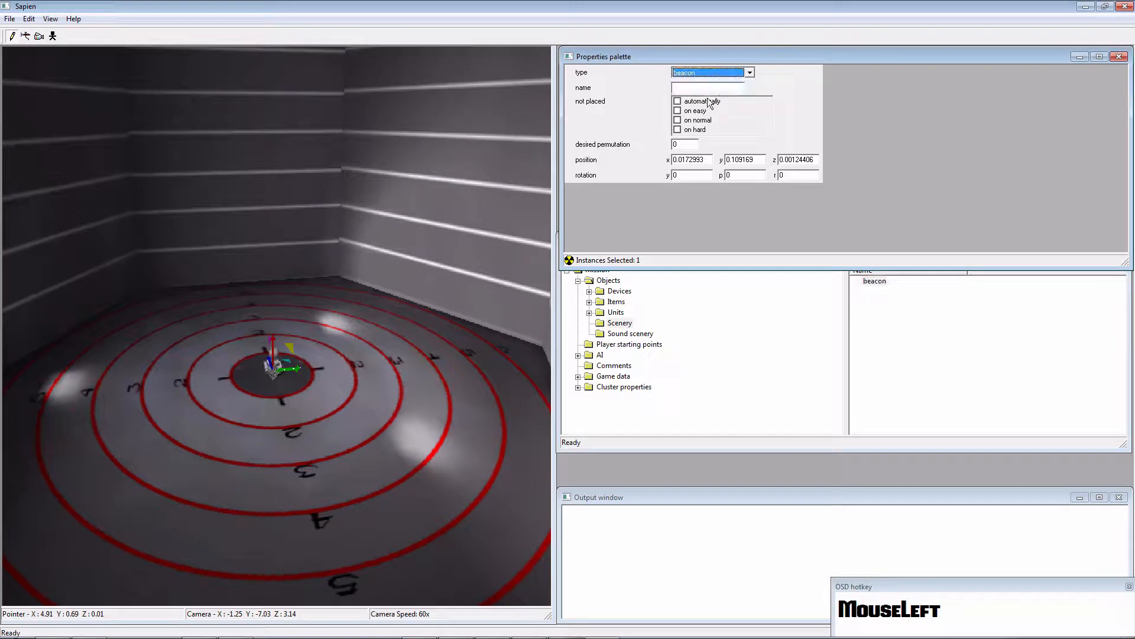
left_click(333, 399)
Fly the camera close to the placed beacon and examine its model from several sides
middle_click_drag(338, 394, 597, 336)
key("w")
key("f")
key("f")
key("w")
key("a")
key("a")
key("a")
key("w")
key("w")
key("d")
key("d")
key("d")
key("w")
key("s")
key("d")
key("s")
key("d")
key("w")
key("d")
key("d")
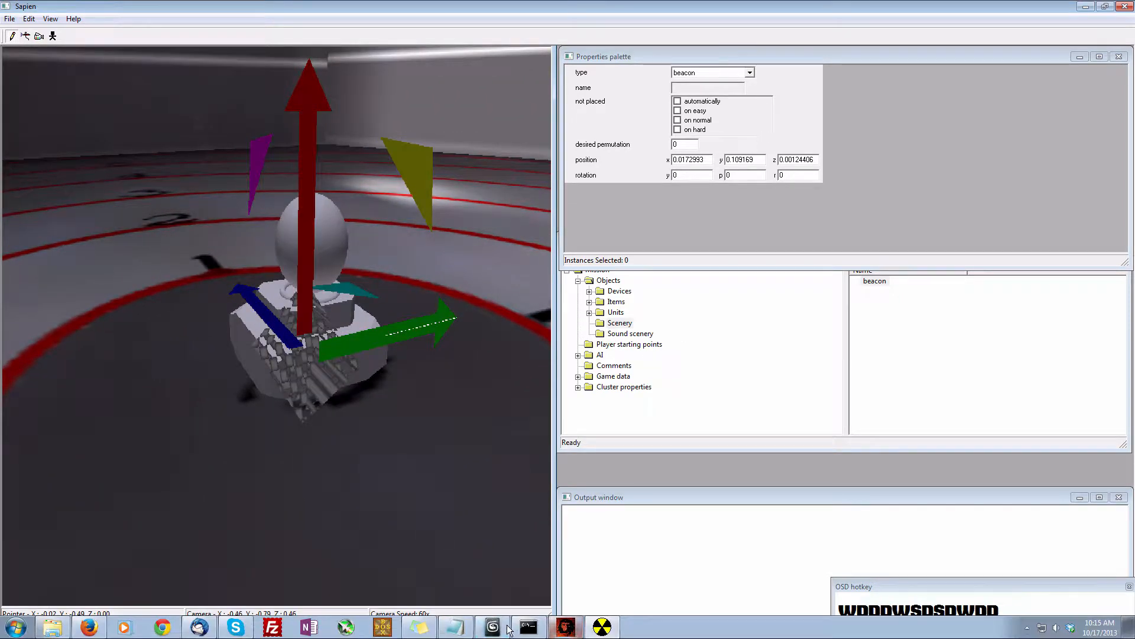
Switch to 3ds Max and orbit the perspective view to examine the underside of the beacon model
left_click(503, 628)
middle_click_drag(504, 553, 518, 349)
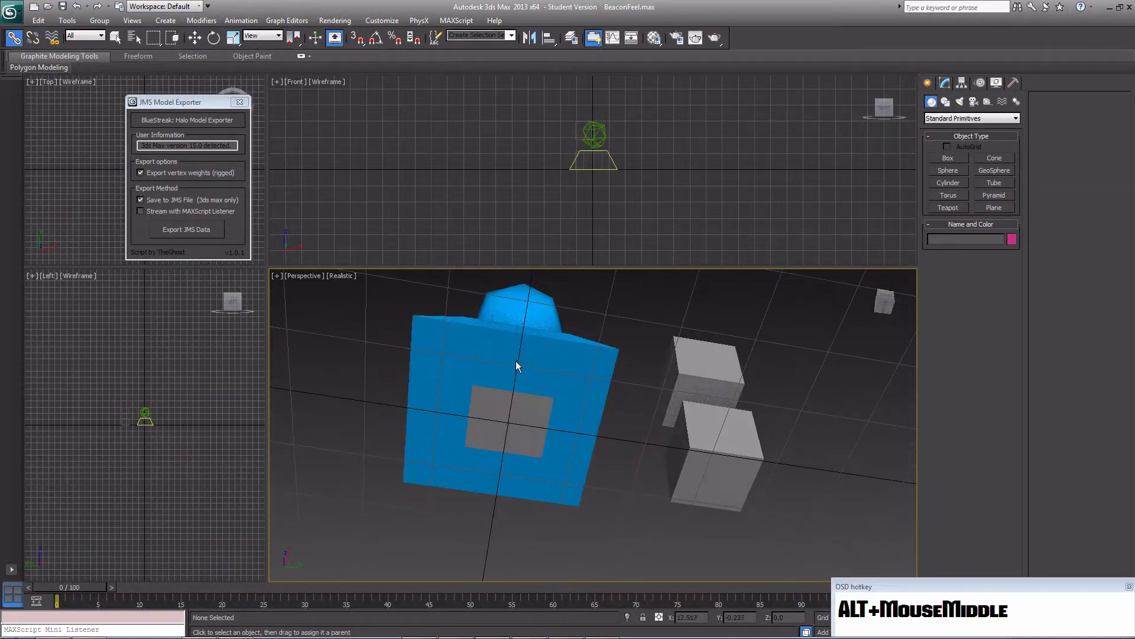
middle_click_drag(507, 419, 516, 456, "alt")
Switch back to Sapien and circle the placed beacon to examine the patterned surface on its base
left_click(589, 628)
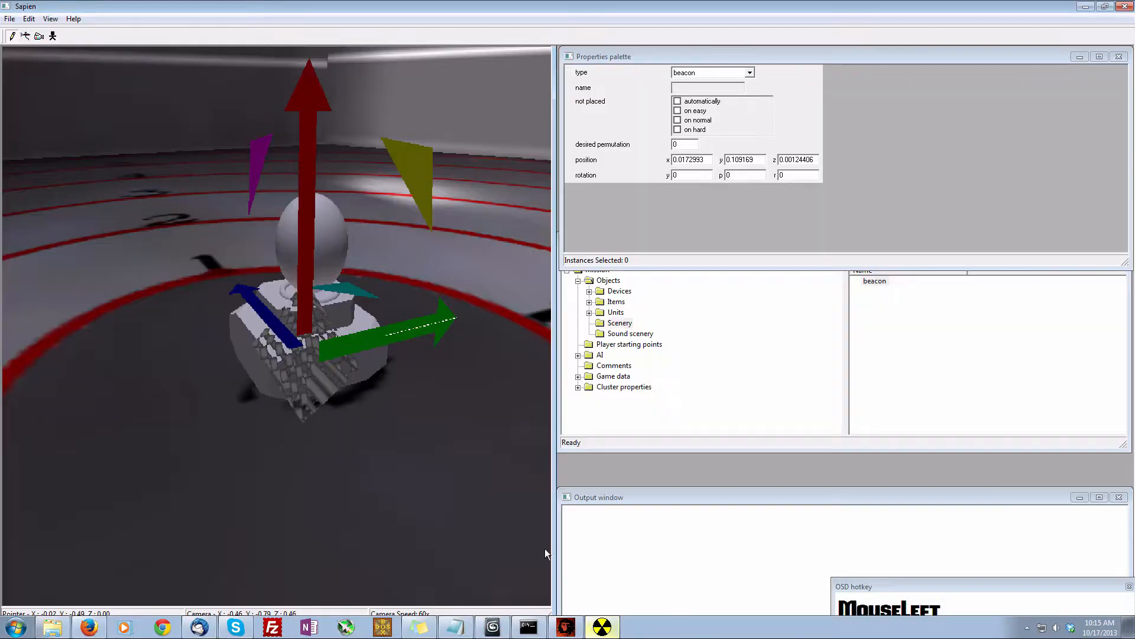
middle_click(341, 372)
middle_click_drag(615, 341, 567, 324)
key("w")
key("a")
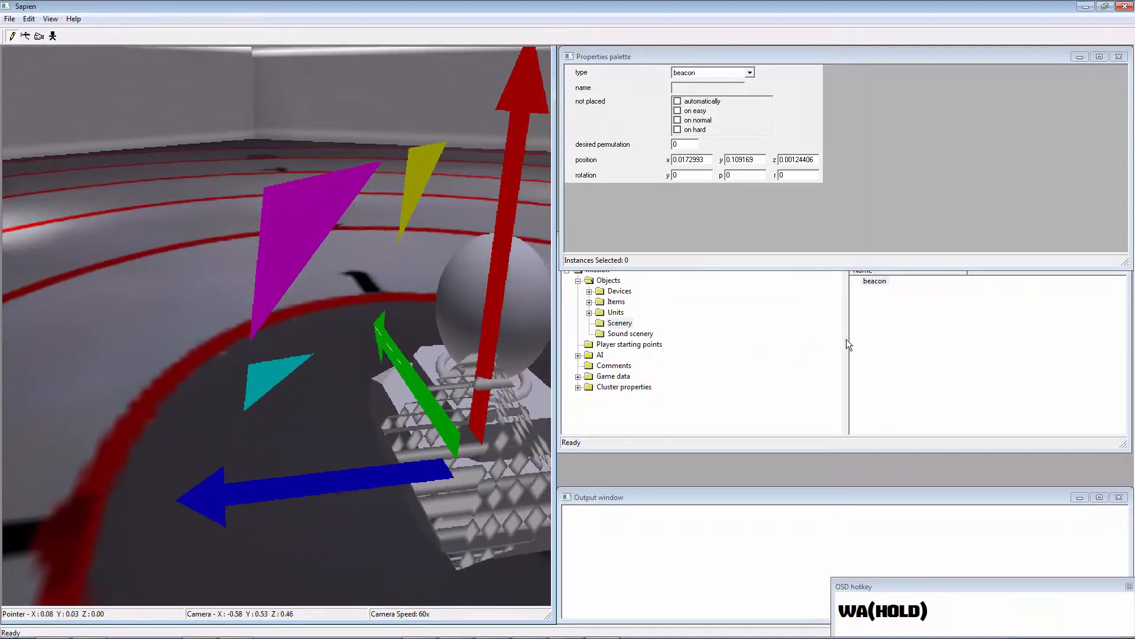
key("a")
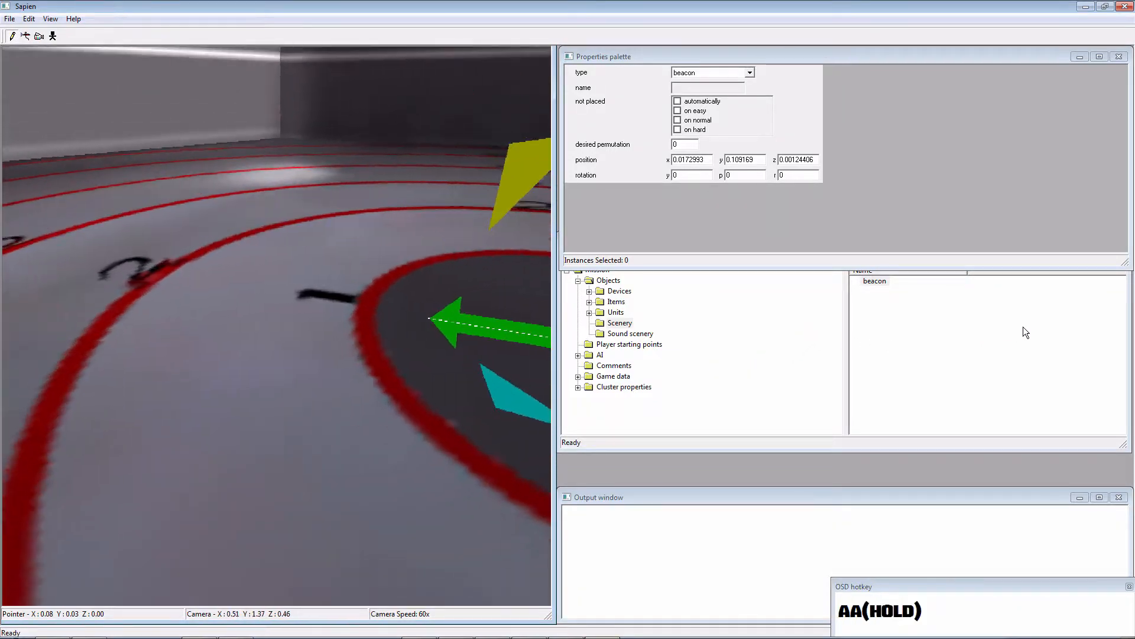
key("w")
key("a")
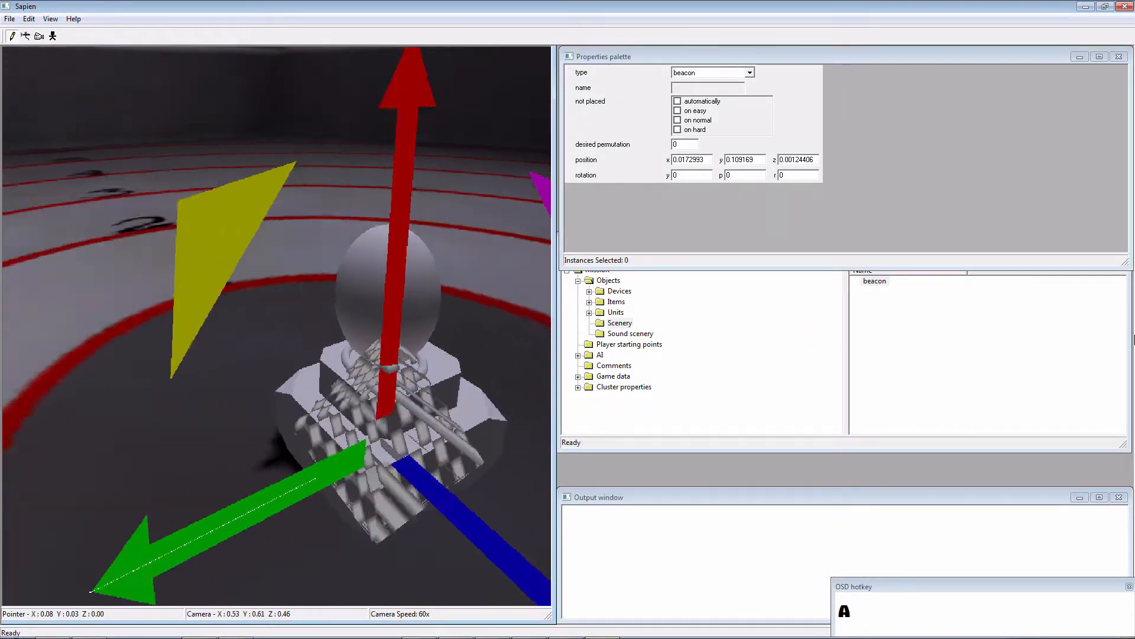
key("w")
key("s")
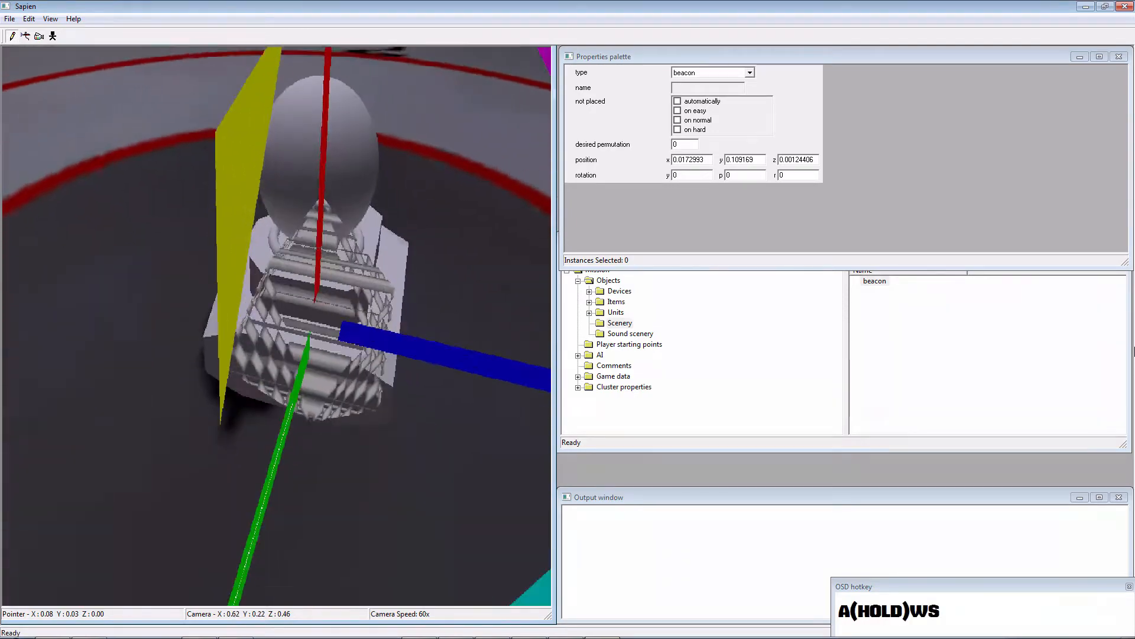
key("a")
key("a")
key("w")
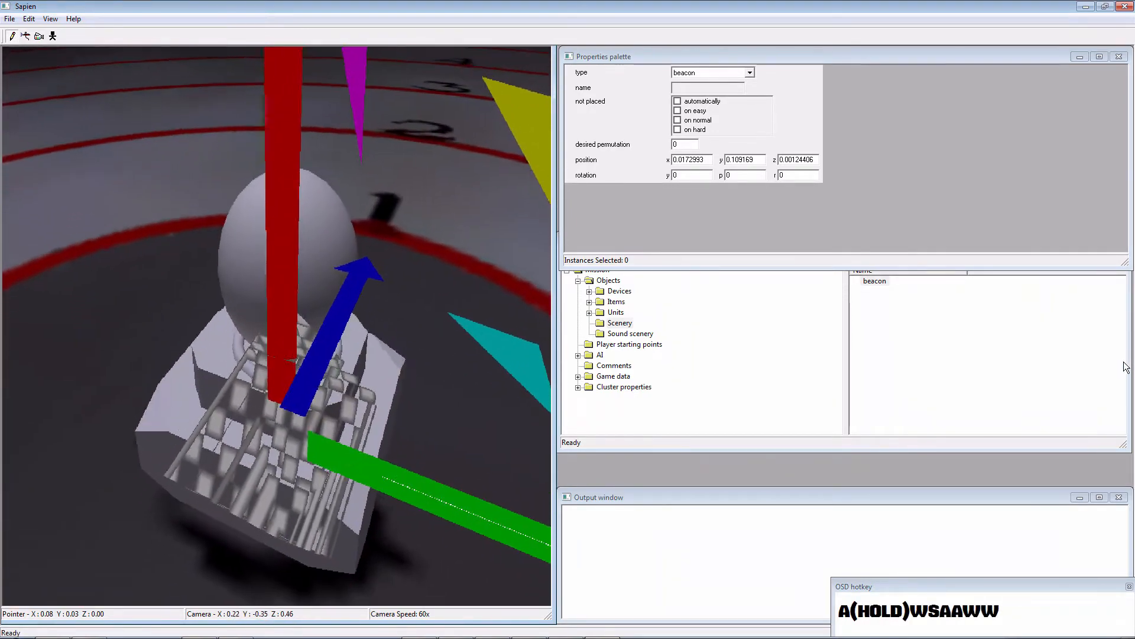
key("w")
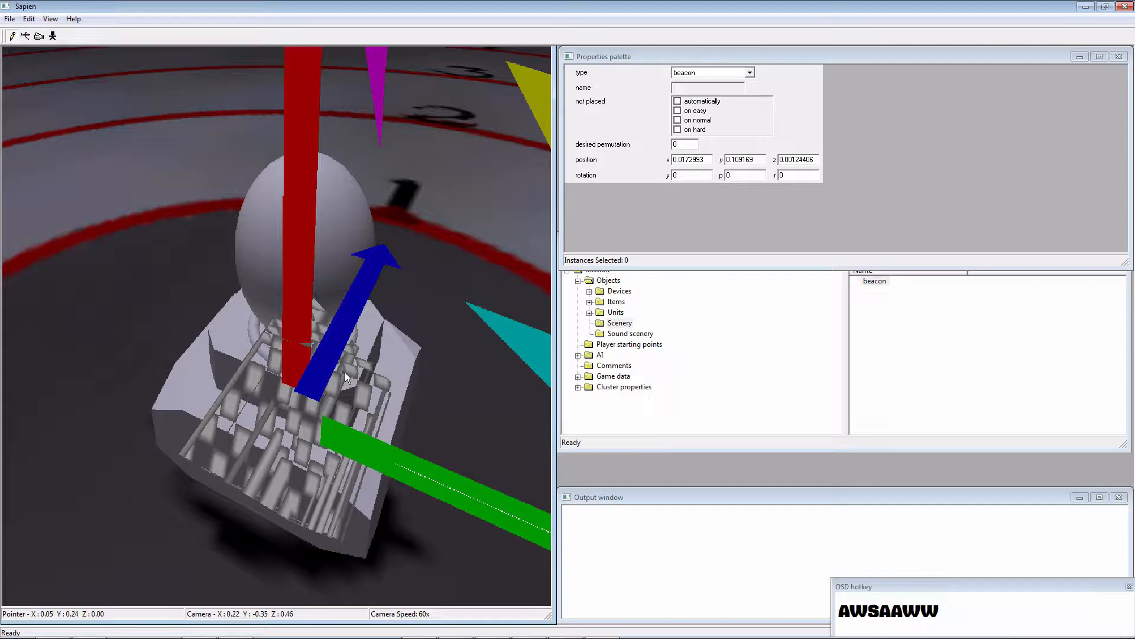
middle_click_drag(345, 371, 746, 289)
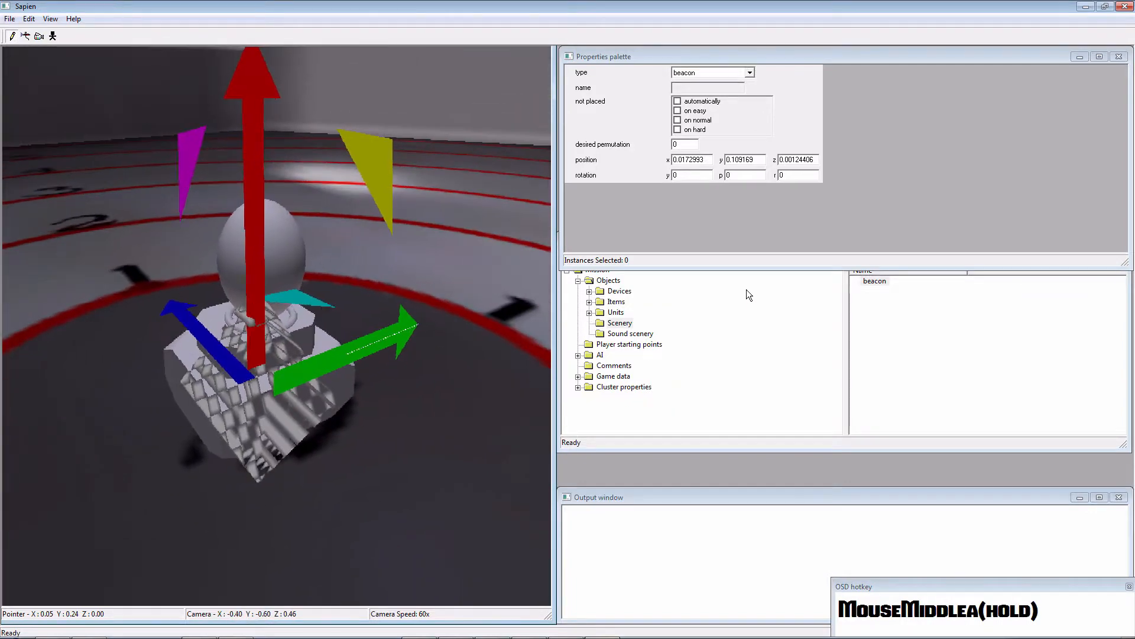
key("w")
key("s")
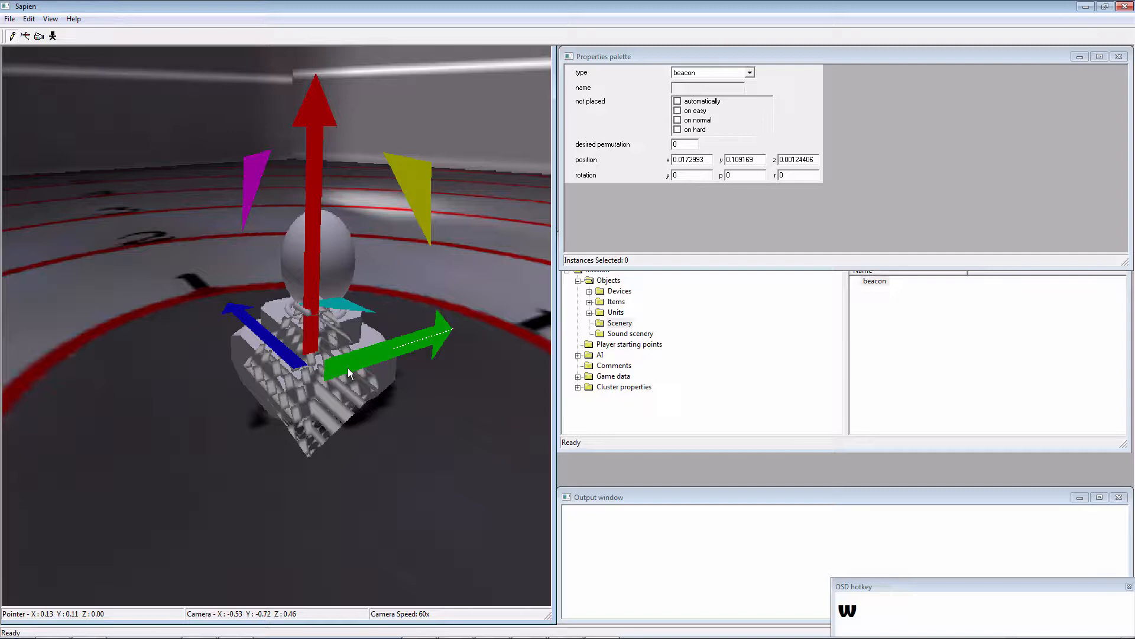
Switch to 3ds Max and examine the beacon model's sloped base and its sides in the perspective view
mouse_move(543, 635)
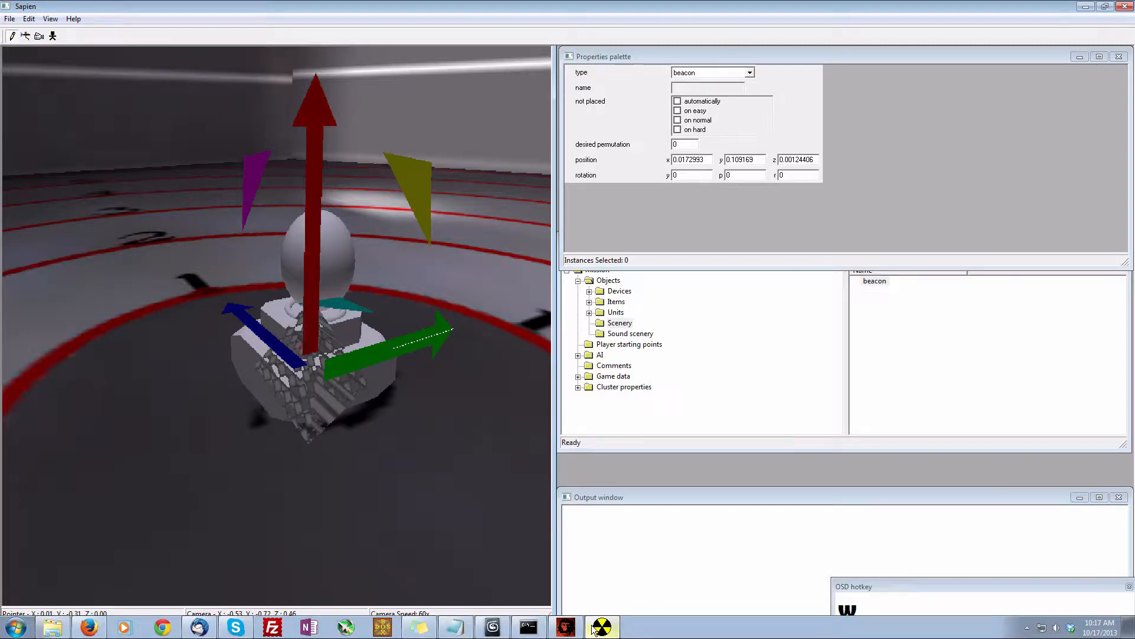
left_click(502, 630)
middle_click_drag(480, 383, 483, 401)
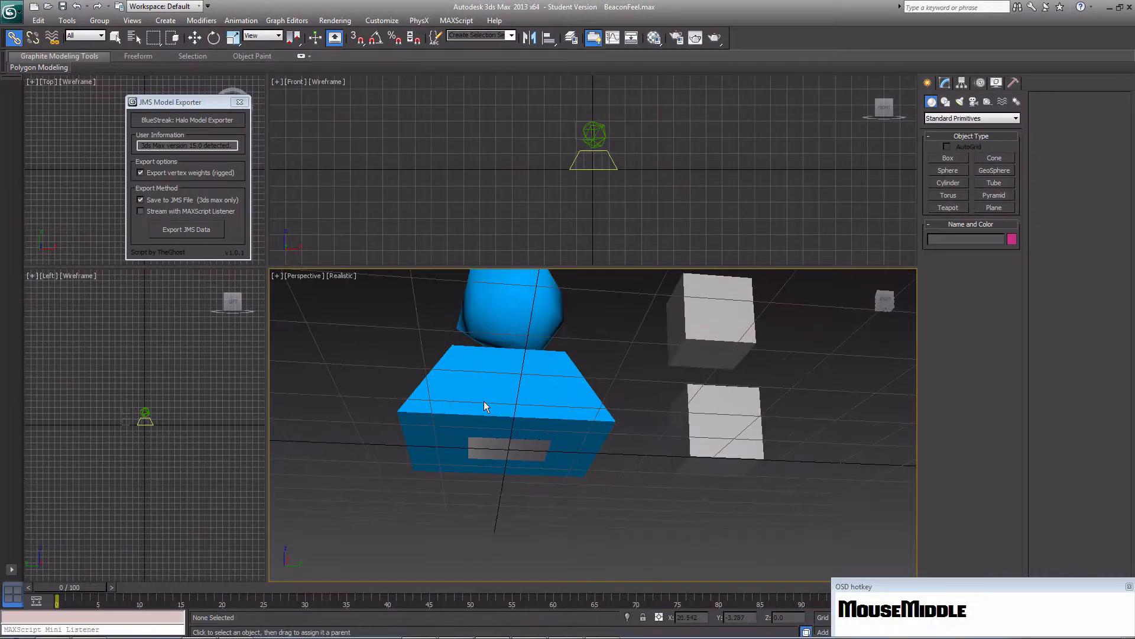
Return to Sapien and fly around the beacon, comparing its in-level shape and base with the 3ds Max model
left_click(602, 628)
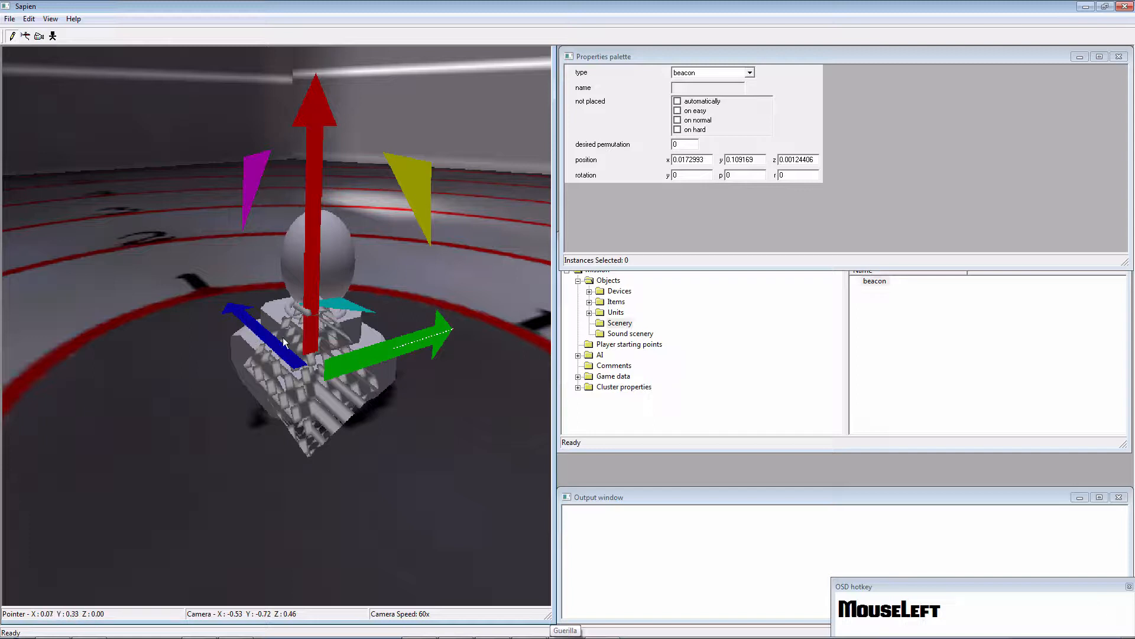
middle_click_drag(343, 319, 565, 326)
key("a")
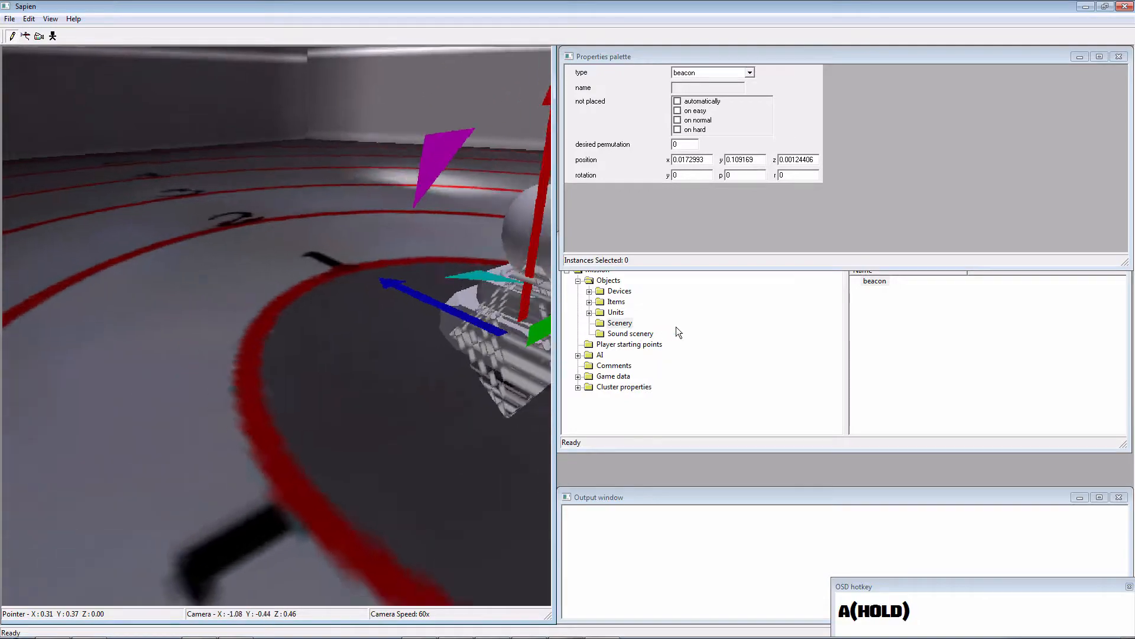
key("w")
key("a")
key("w")
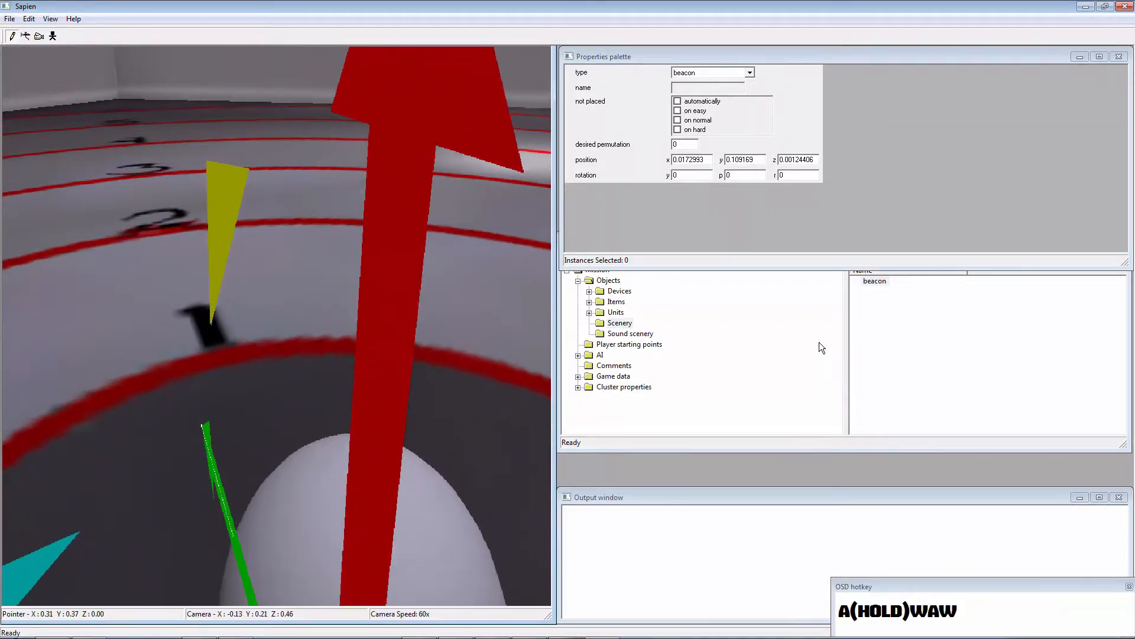
key("s")
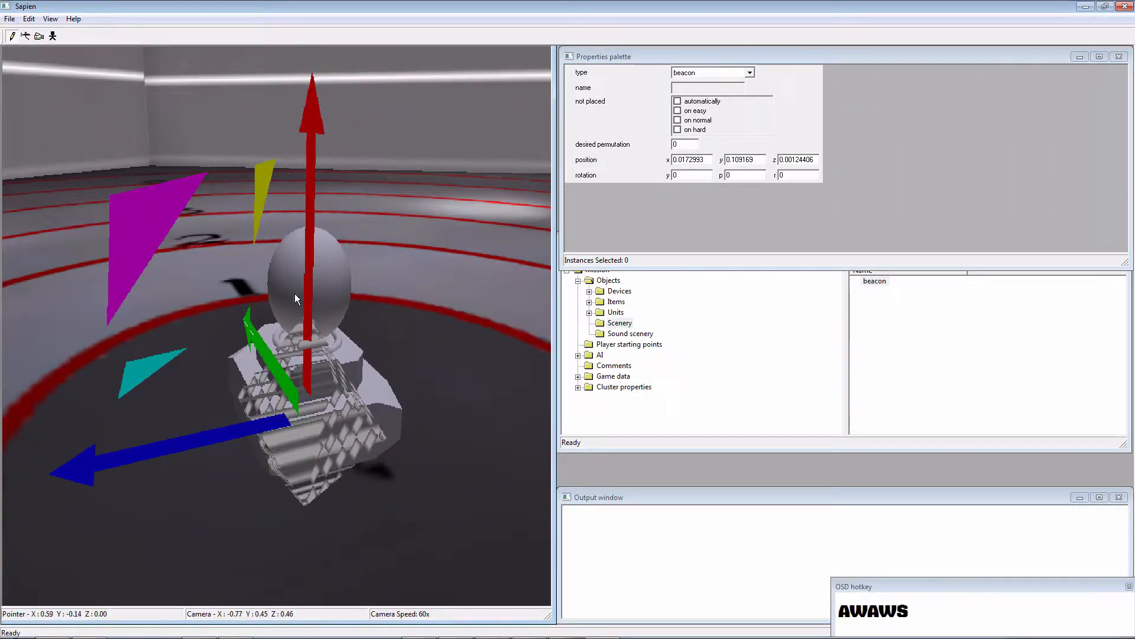
left_click(378, 260)
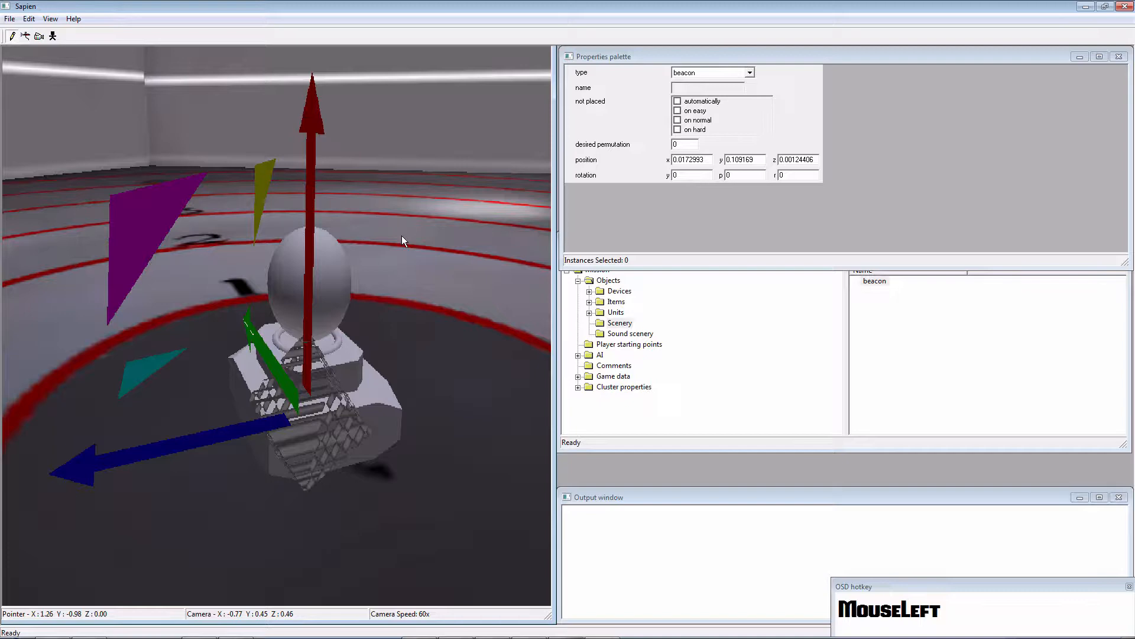
left_click(402, 236)
middle_click_drag(402, 239, 945, 329)
key("a")
key("w")
key("a")
key("w")
key("s")
key("w")
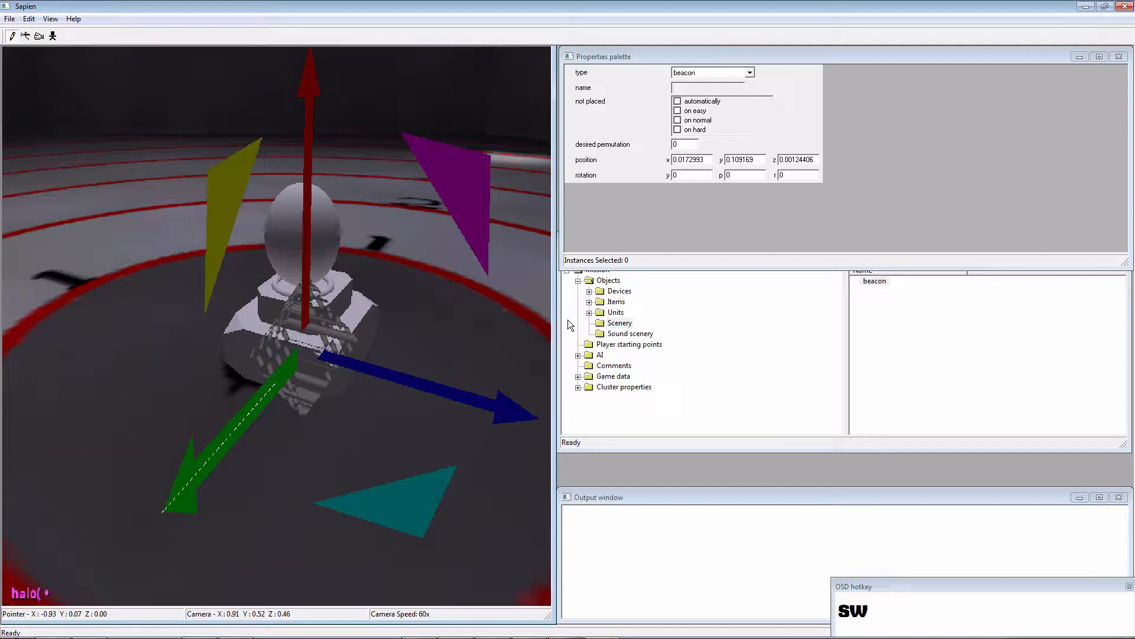
Turn on the object debug display in the level with the console command debug_objects 1, and leave the console
type("debug_o")
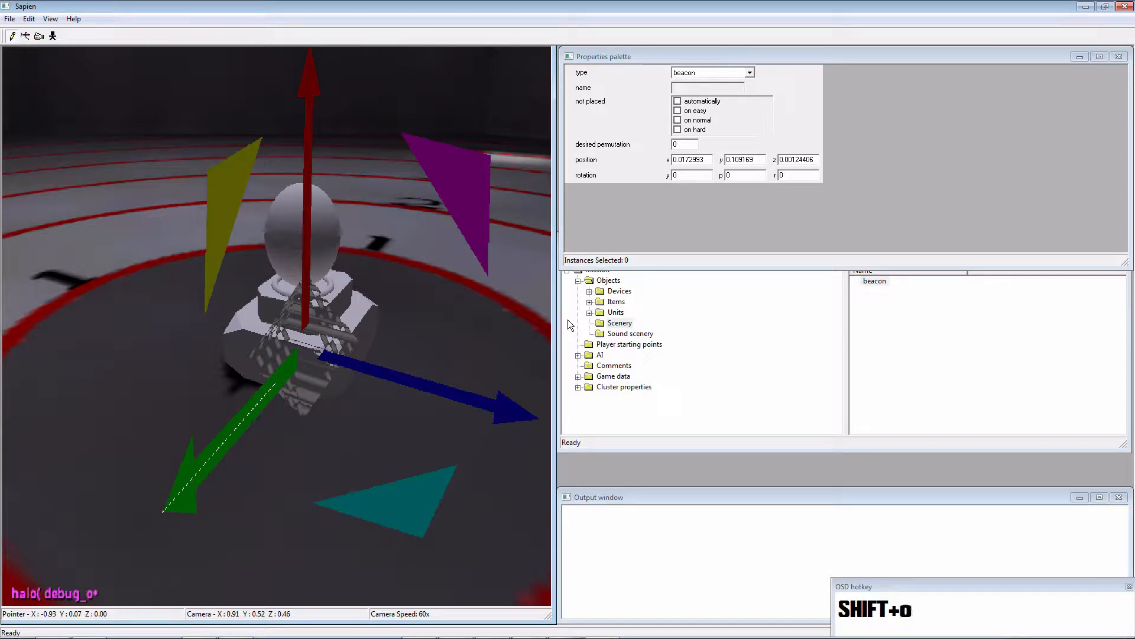
type("bjects 1")
key("Return")
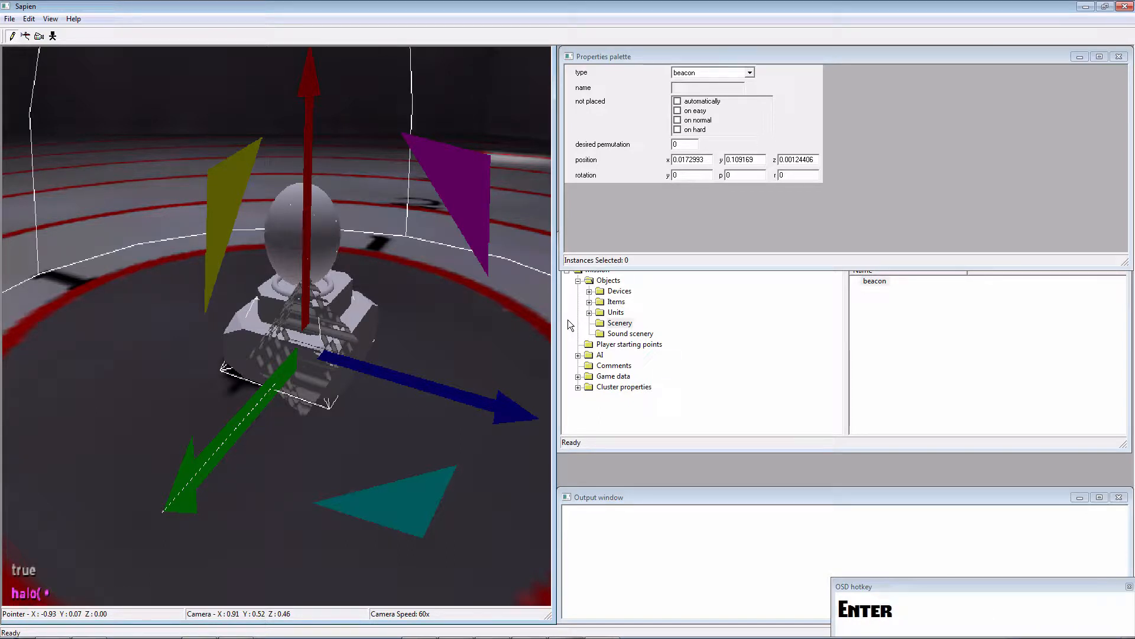
middle_click(554, 307)
type("s")
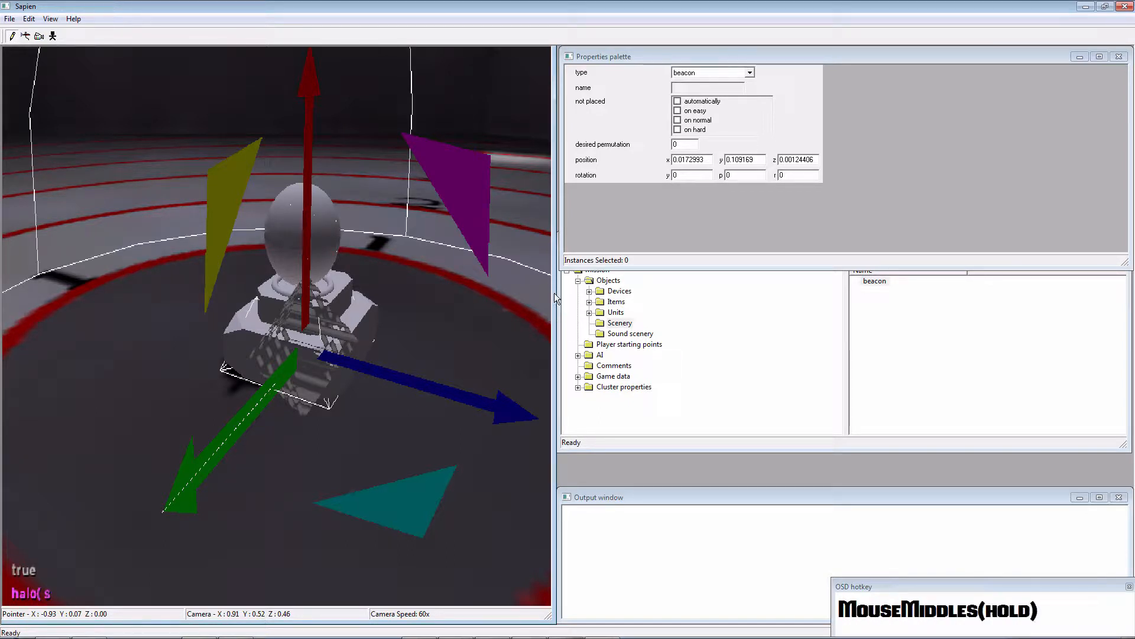
key("BackSpace")
key("Return")
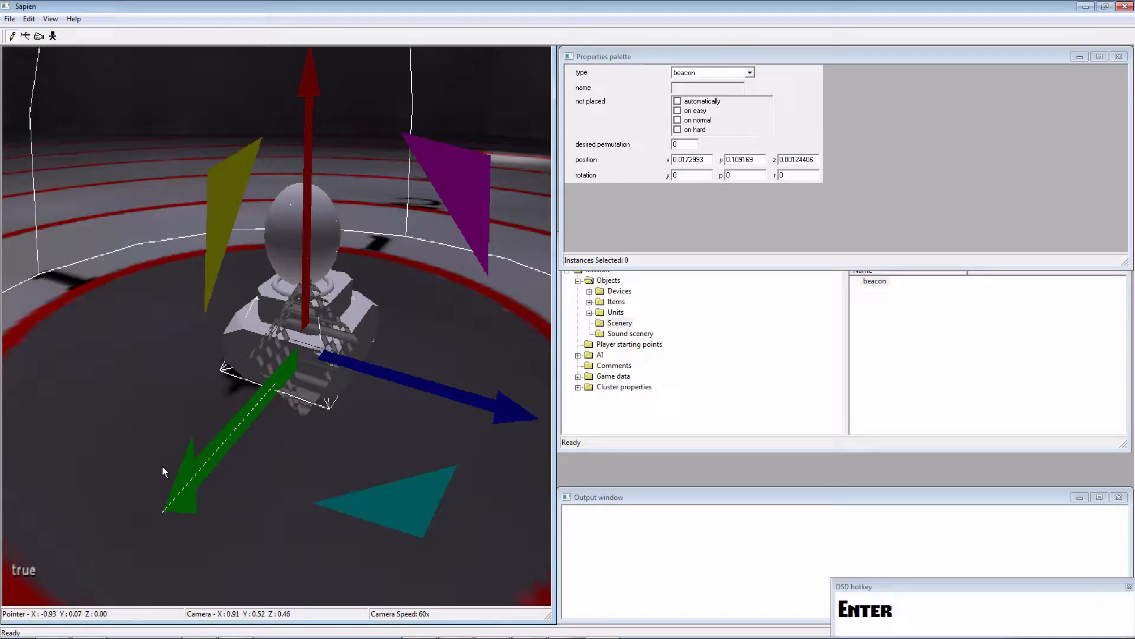
Fly around the beacon to examine its debug outlines from several sides, selecting the beacon in the level
middle_click_drag(37, 505, 46, 476)
key("s")
key("w")
left_click_drag(0, 0, 0, 0)
key("d")
key("w")
middle_click_drag(45, 476, 156, 488)
key("a")
key("a")
key("a")
key("a")
key("w")
key("s")
left_click_drag(348, 274, 394, 323)
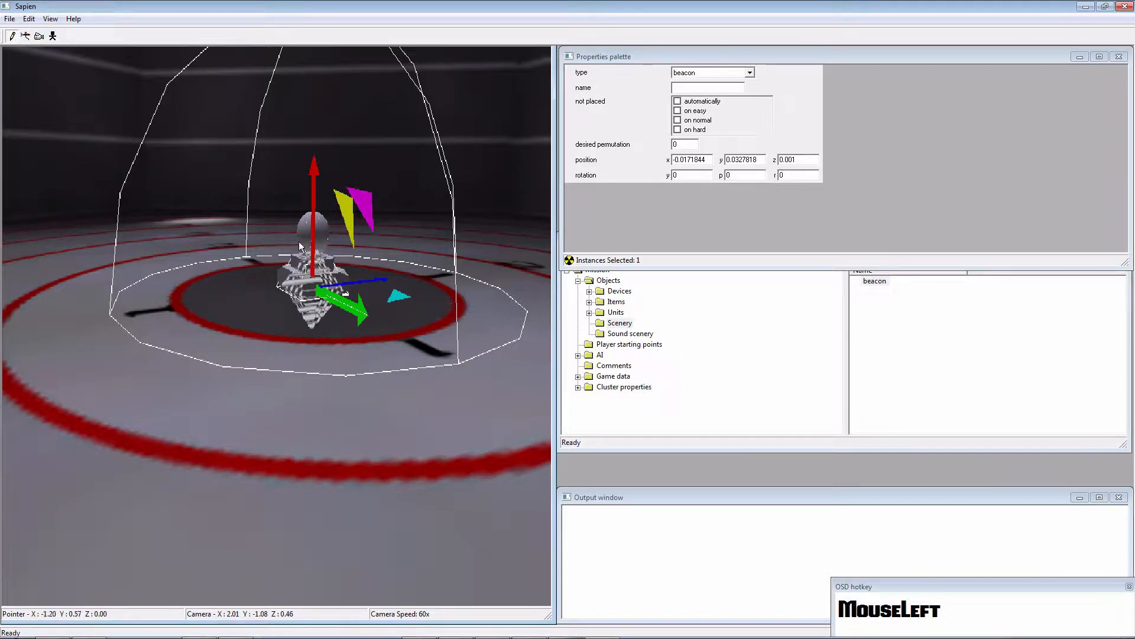
middle_click_drag(566, 321, 400, 374)
middle_click(356, 366)
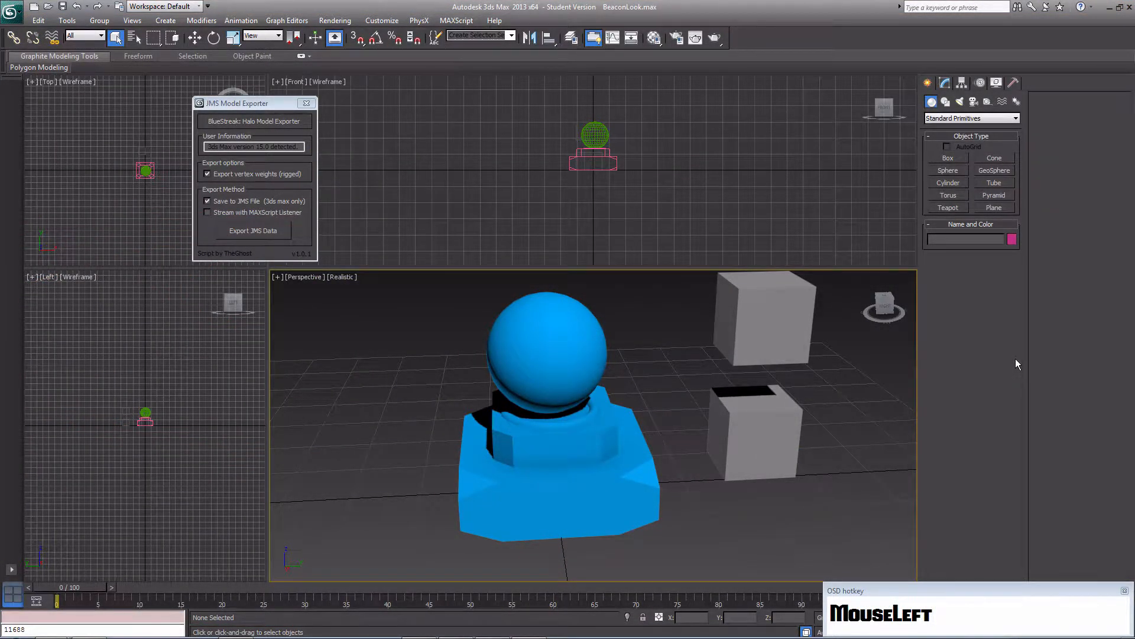
In 3ds Max, select the frame_top, frame_bottom and frame boxes in turn, examining the one inside the beacon's base from below
middle_click_drag(686, 441, 560, 395)
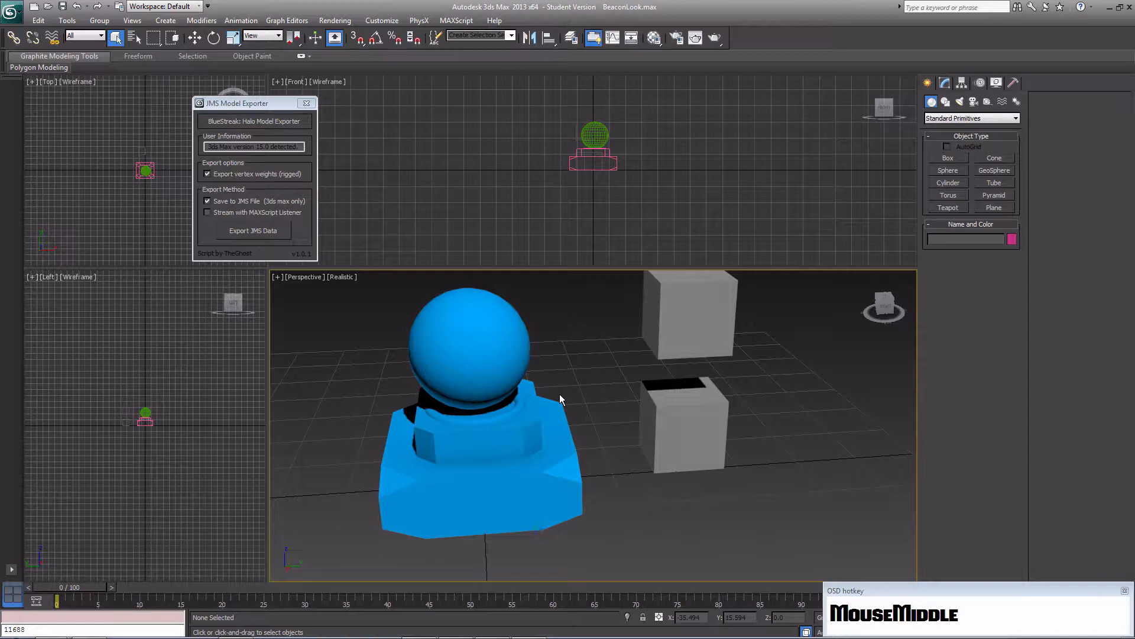
left_click(679, 320)
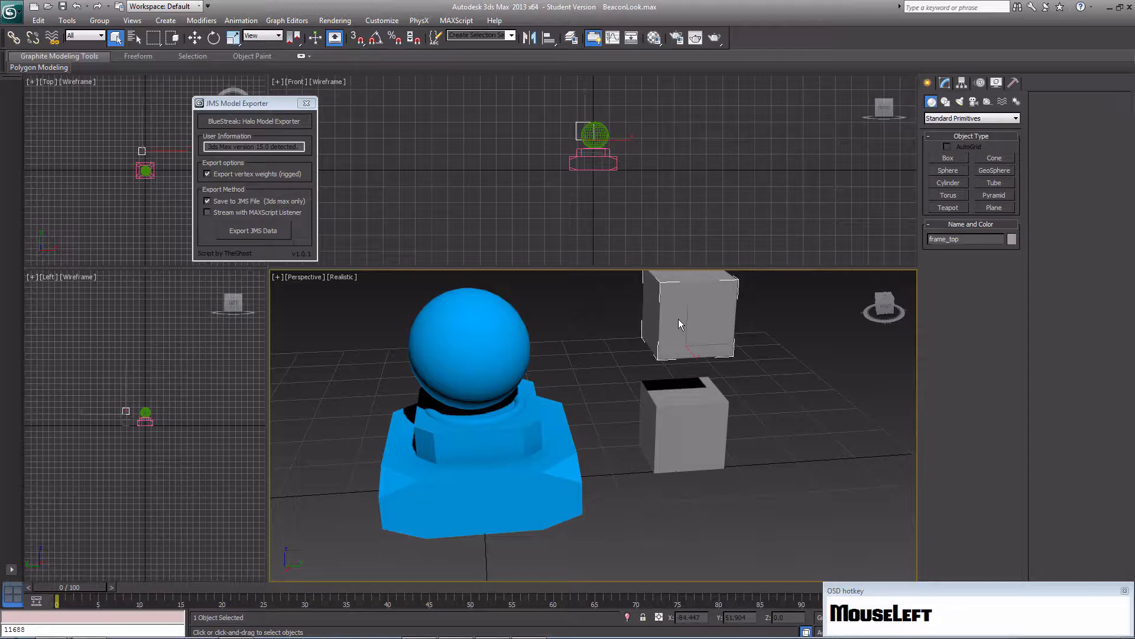
left_click(702, 444)
scroll(651, 466, "up", 3)
middle_click_drag(650, 466, 722, 436)
middle_click_drag(717, 393, 612, 391, "alt")
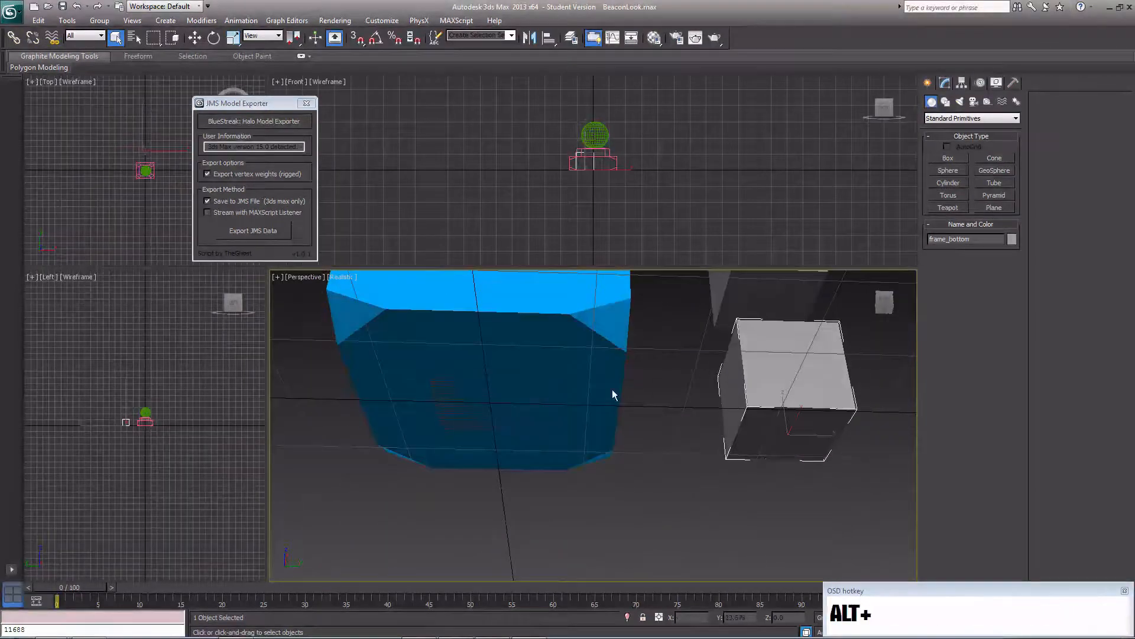
left_click(460, 405)
middle_click_drag(495, 400, 531, 471, "alt")
scroll(530, 472, "down", 2)
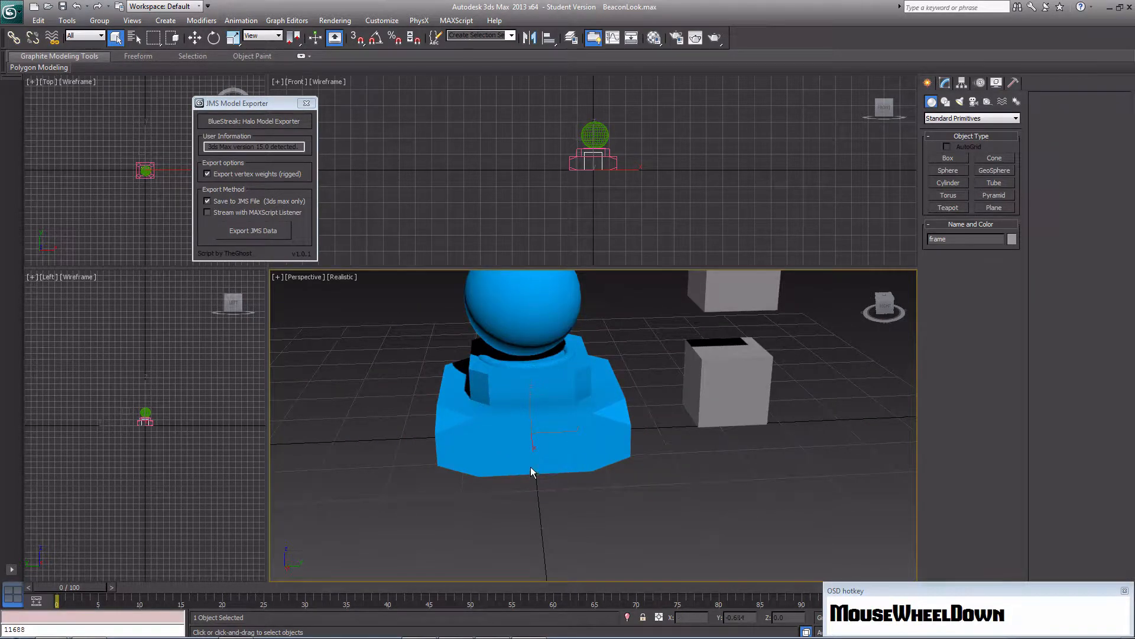
Maximize the perspective view and move the beacon's Bottom object along Y to about -26.23, clear of the frame box inside it
key("alt+w")
middle_click_drag(522, 493, 531, 438)
left_click(480, 421)
key("w")
left_click(514, 439)
left_click_drag(514, 438, 280, 432)
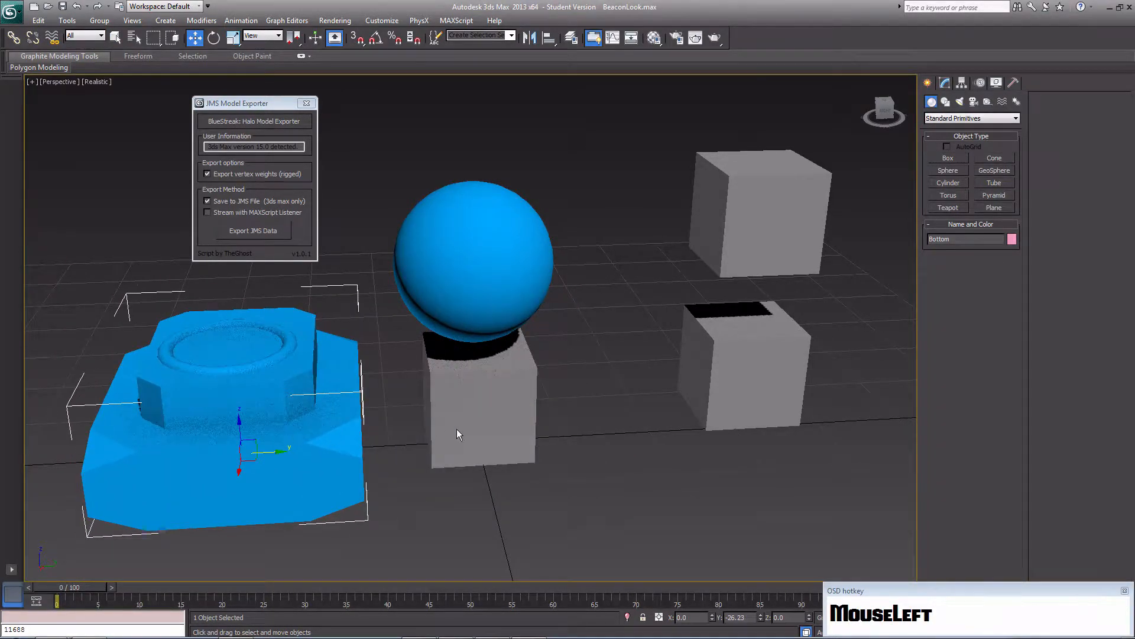
Compare the three frame boxes beside the moved base by selecting each in turn, ending on the box under the sphere
left_click(753, 377)
left_click(756, 242)
left_click(484, 382)
left_click(747, 366)
left_click(762, 237)
left_click(508, 393)
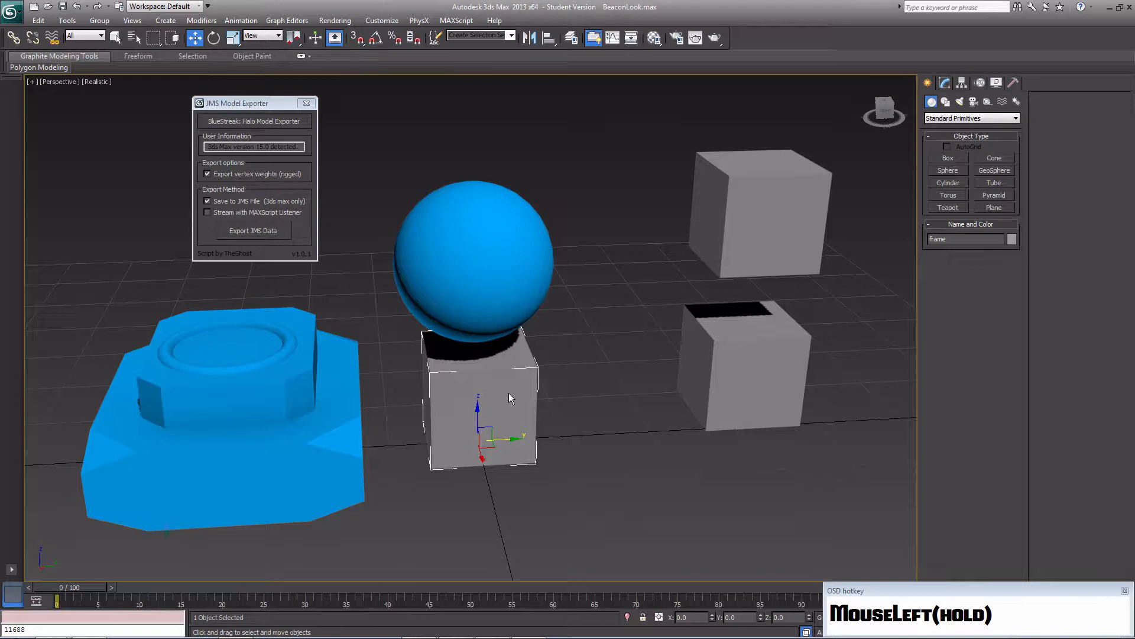
Undo the recent changes to the beacon's base and its frame box
key("ctrl+z")
key("ctrl+z")
key("ctrl+z")
key("ctrl+z")
key("ctrl+z")
key("ctrl+z")
key("ctrl+z")
key("ctrl+z")
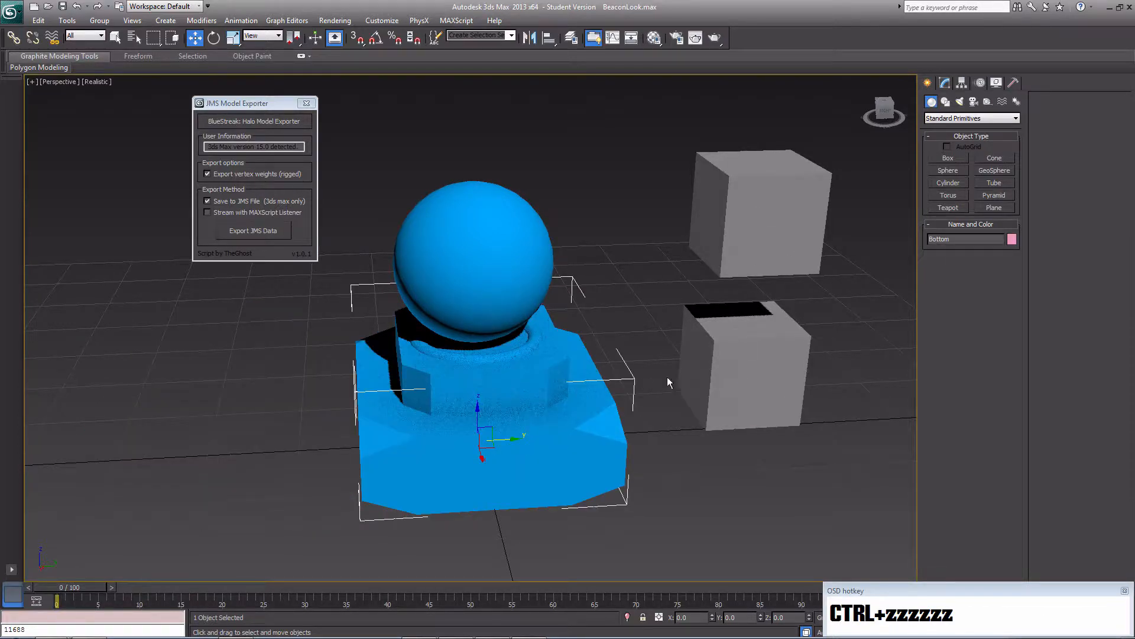
Move the lower side frame box down and the frame_top box up to test the linked parts
left_click(708, 372)
left_click_drag(742, 383, 736, 476)
left_click(753, 267)
left_click_drag(755, 229, 730, 198)
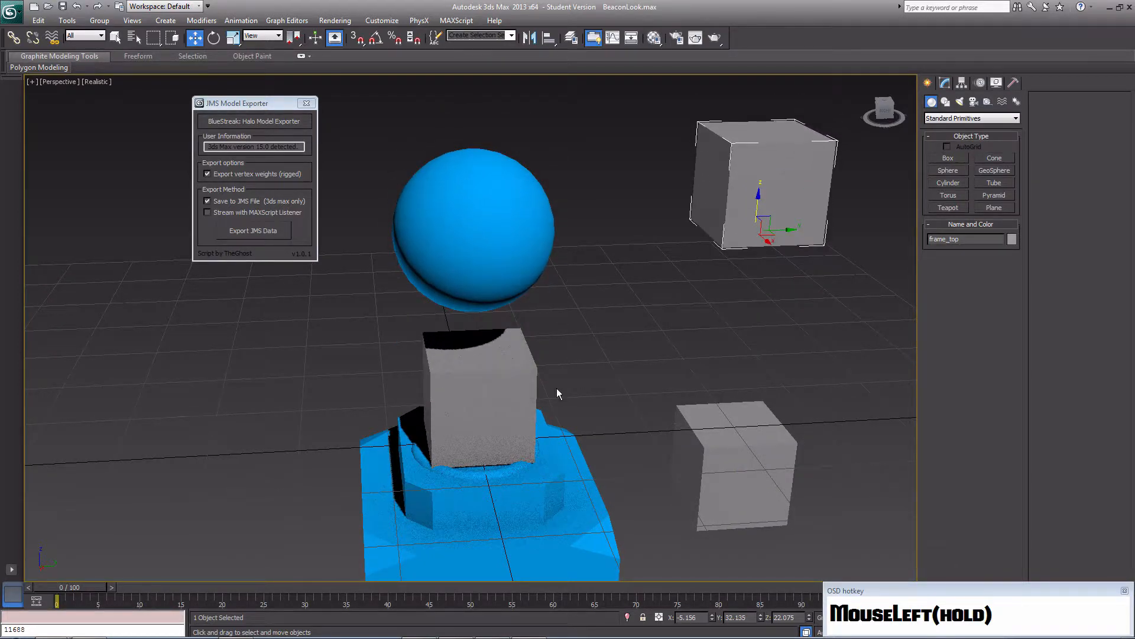
Nudge the central frame box along Y, then raise the lower side box and lower frame_top toward each other
left_click(477, 392)
mouse_move(517, 441)
left_mouse_down()
mouse_move(403, 444)
mouse_move(578, 449)
mouse_move(469, 450)
mouse_move(521, 450)
left_mouse_up()
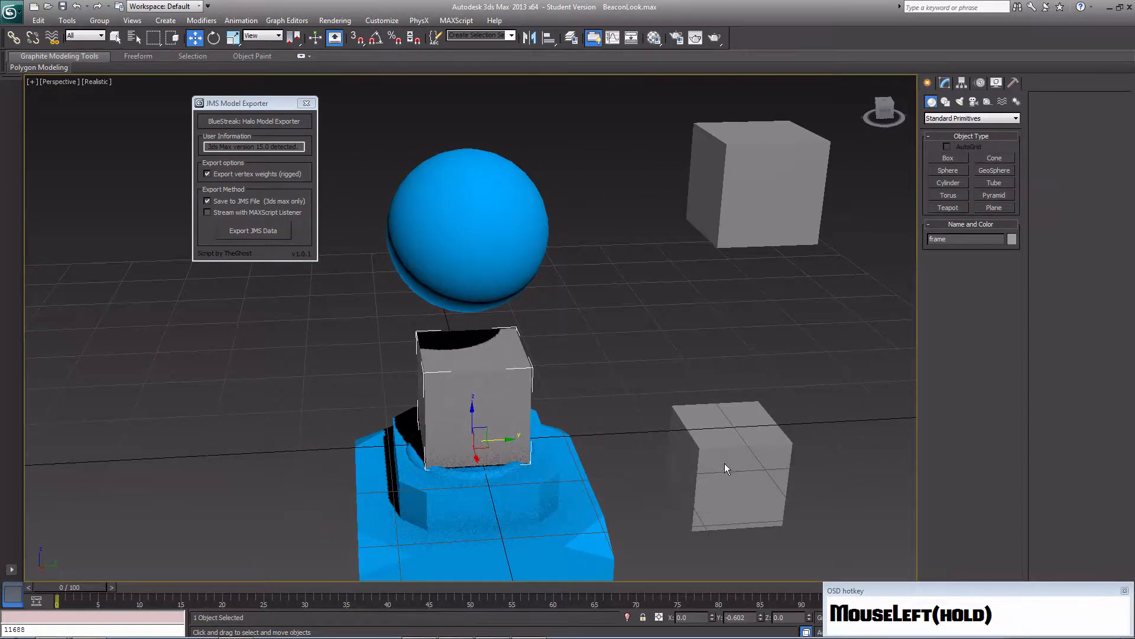
left_click(727, 468)
left_click_drag(723, 478, 736, 396)
left_click(763, 197)
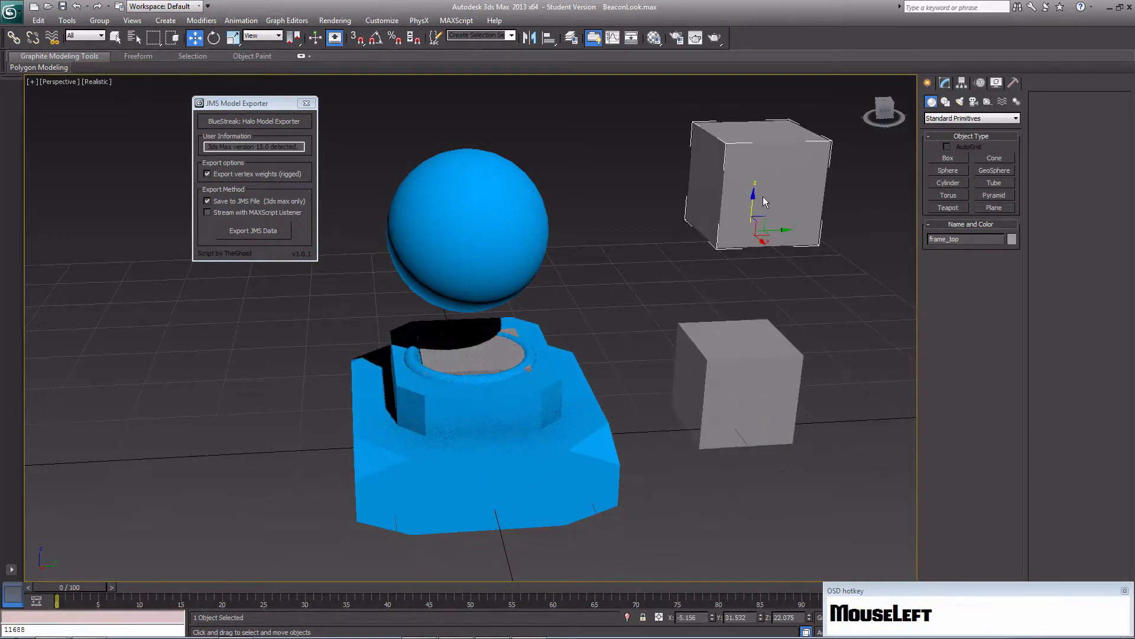
mouse_move(752, 199)
left_mouse_down()
mouse_move(761, 240)
mouse_move(762, 219)
left_mouse_up()
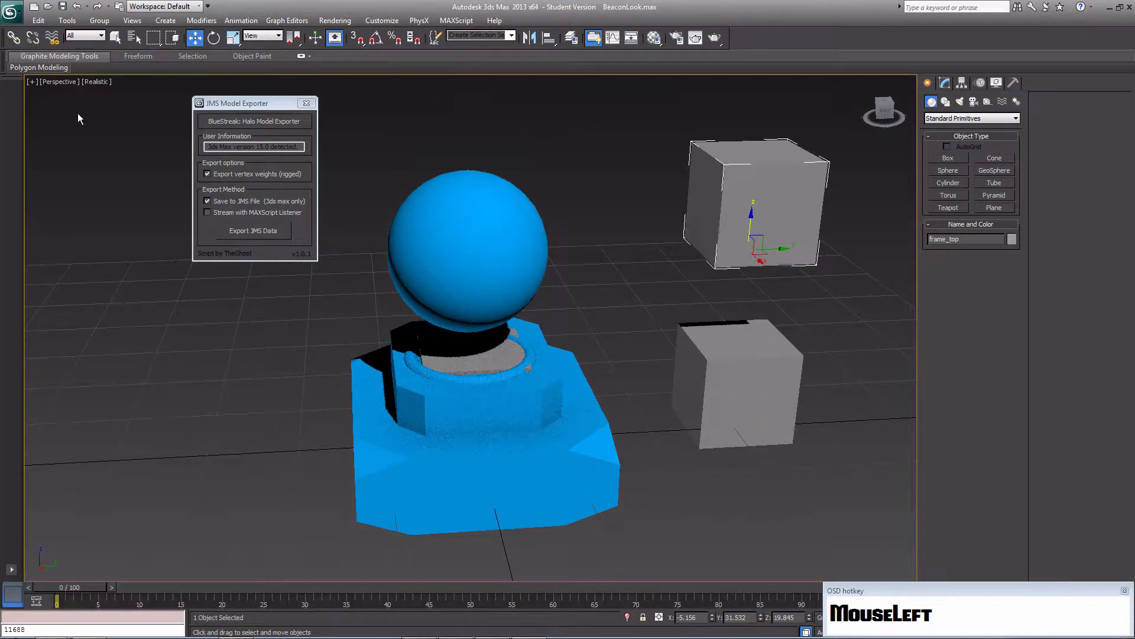
Reload BeaconLook.max without saving the changes and maximize the Perspective view
left_click(11, 11)
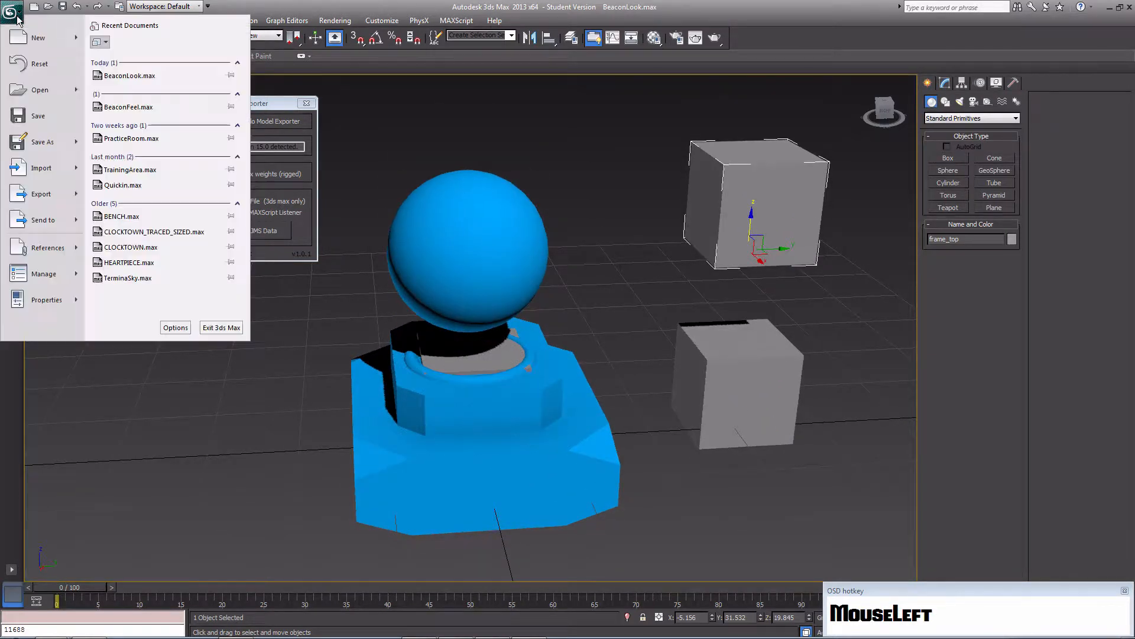
left_click(171, 76)
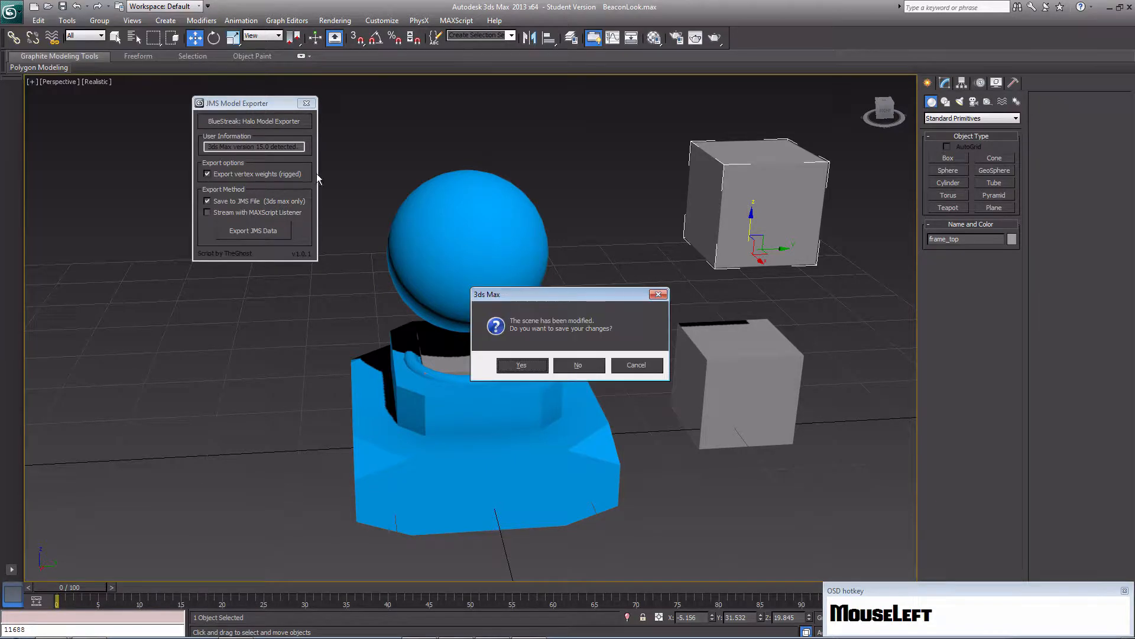
left_click(577, 365)
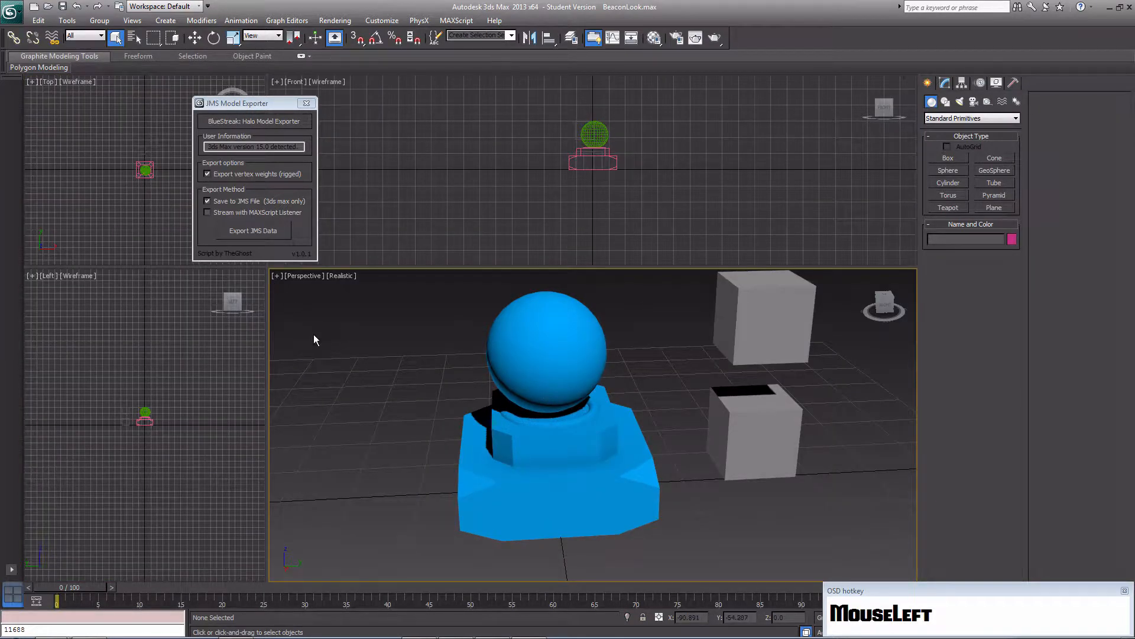
key("alt+w")
middle_click_drag(450, 330, 526, 332)
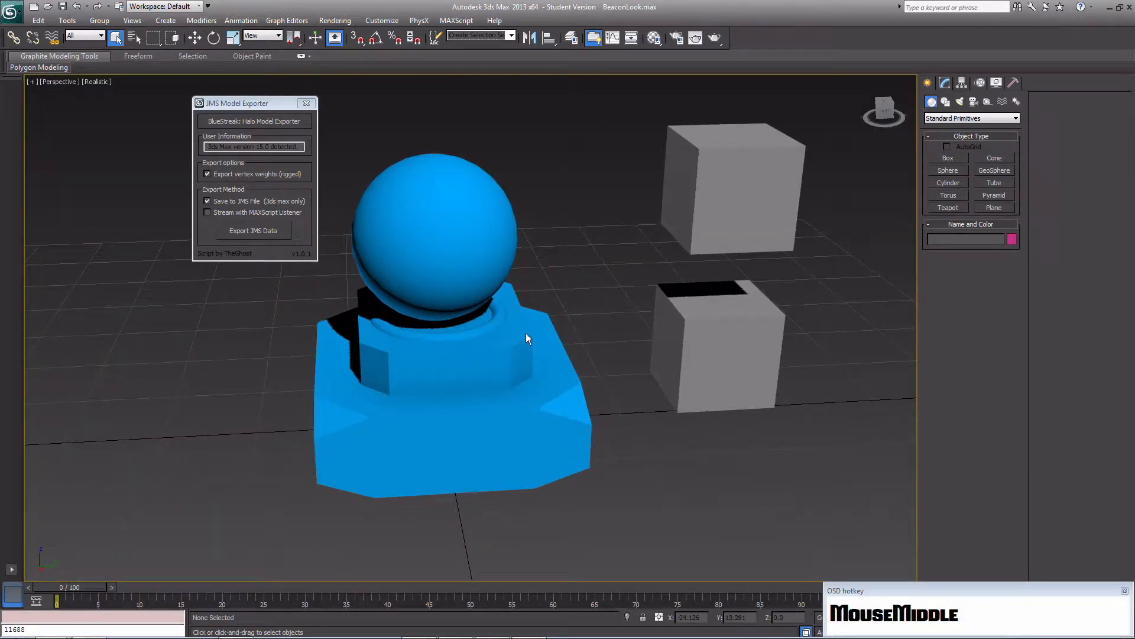
Turn on Auto Key at frame 100 and raise the frame_top box along Z to about 37.56
left_click_drag(970, 589, 962, 532)
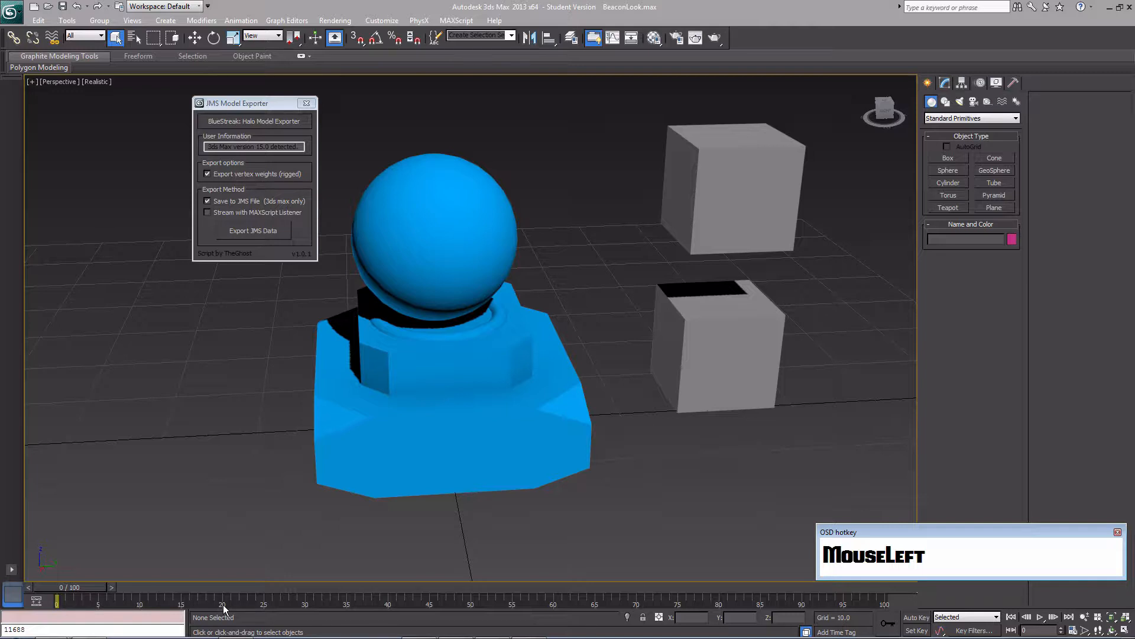
mouse_move(80, 587)
left_mouse_down()
mouse_move(679, 567)
mouse_move(878, 576)
mouse_move(76, 574)
left_mouse_up()
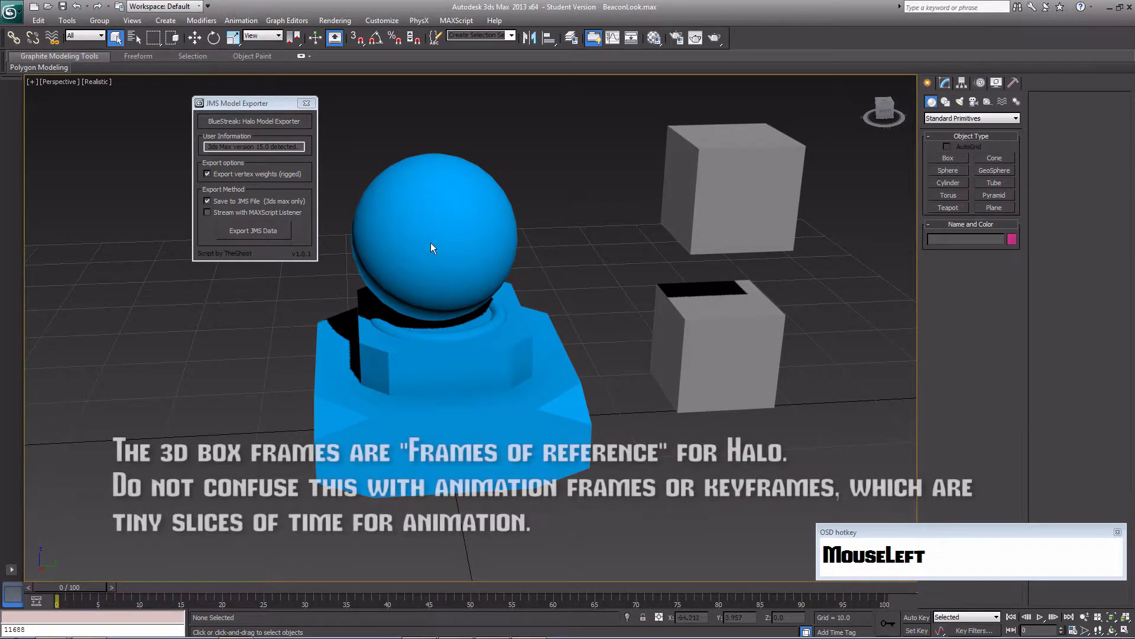
left_click_drag(87, 588, 894, 576)
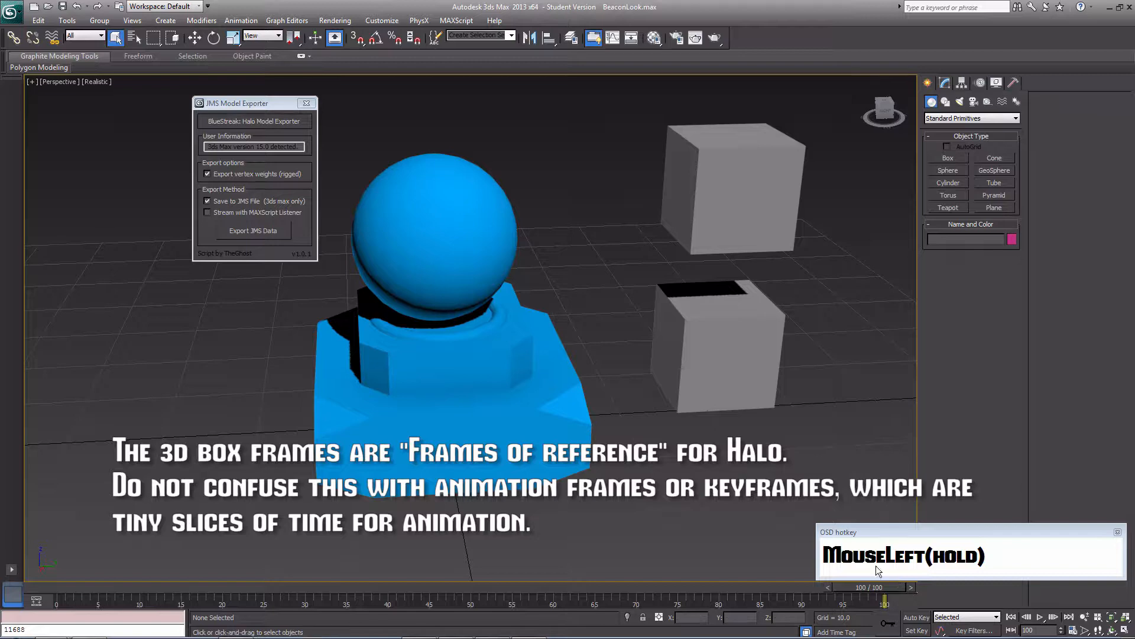
left_click(915, 616)
left_click(445, 207)
left_click(747, 222)
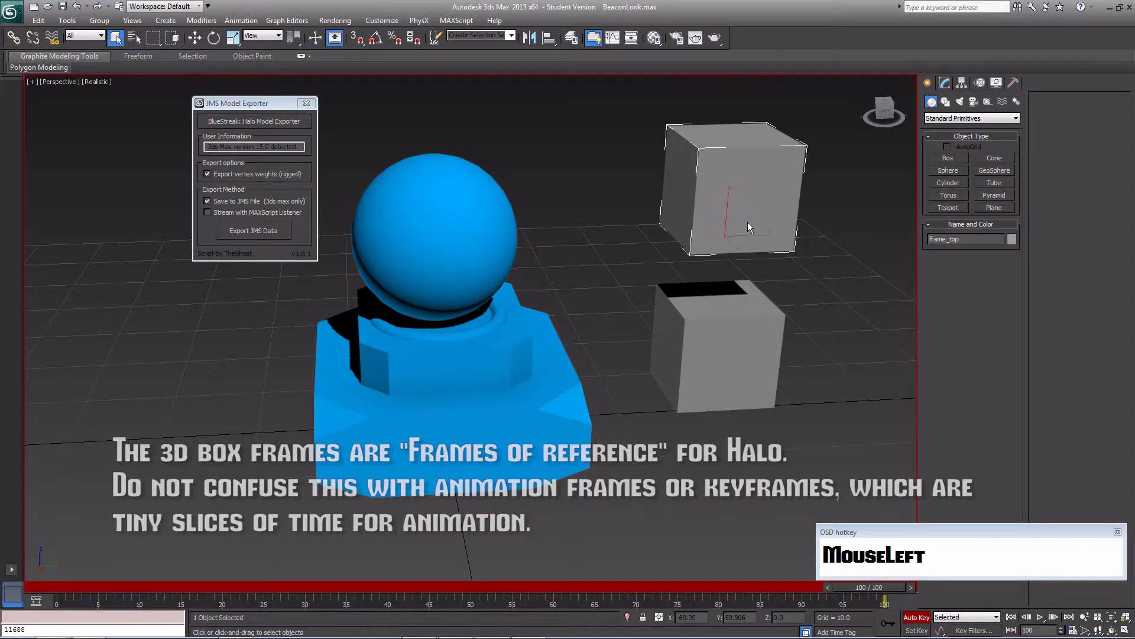
key("w")
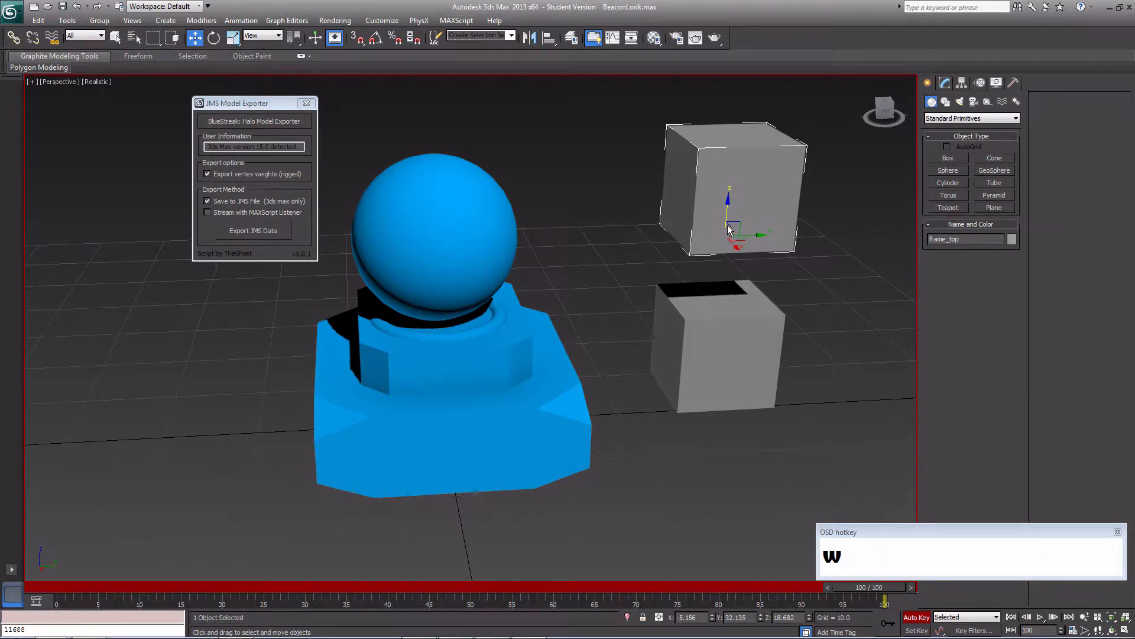
left_click_drag(732, 211, 742, 33)
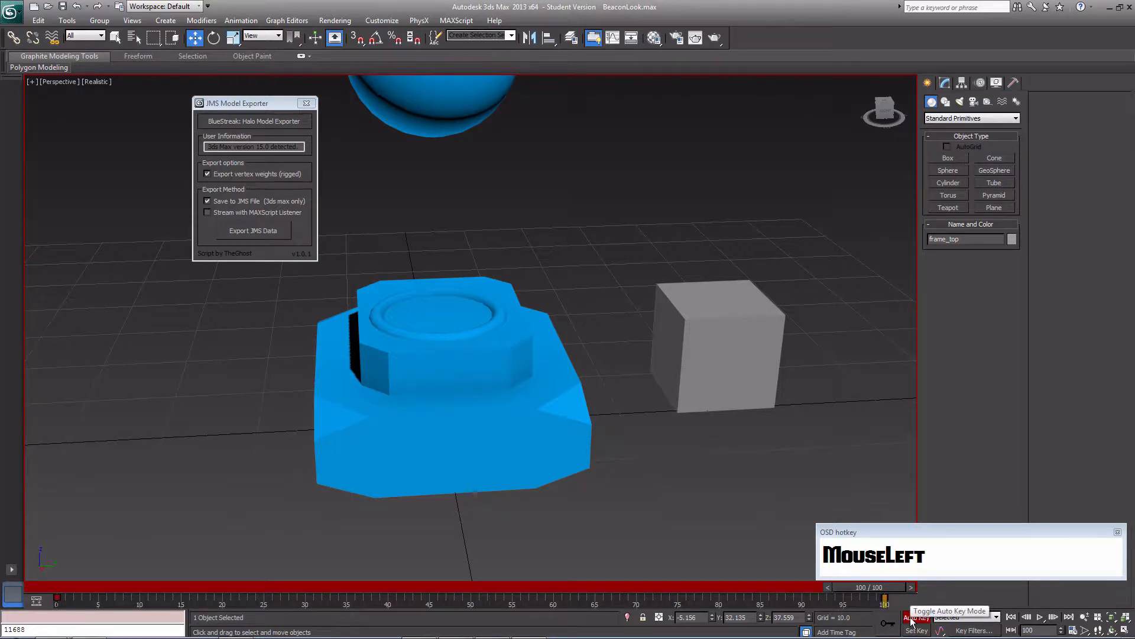
Move the frame_top box's end key from frame 100 to frame 50 and turn off Auto Key
left_click_drag(886, 589, 933, 564)
left_click(886, 598)
left_click_drag(885, 597, 331, 570)
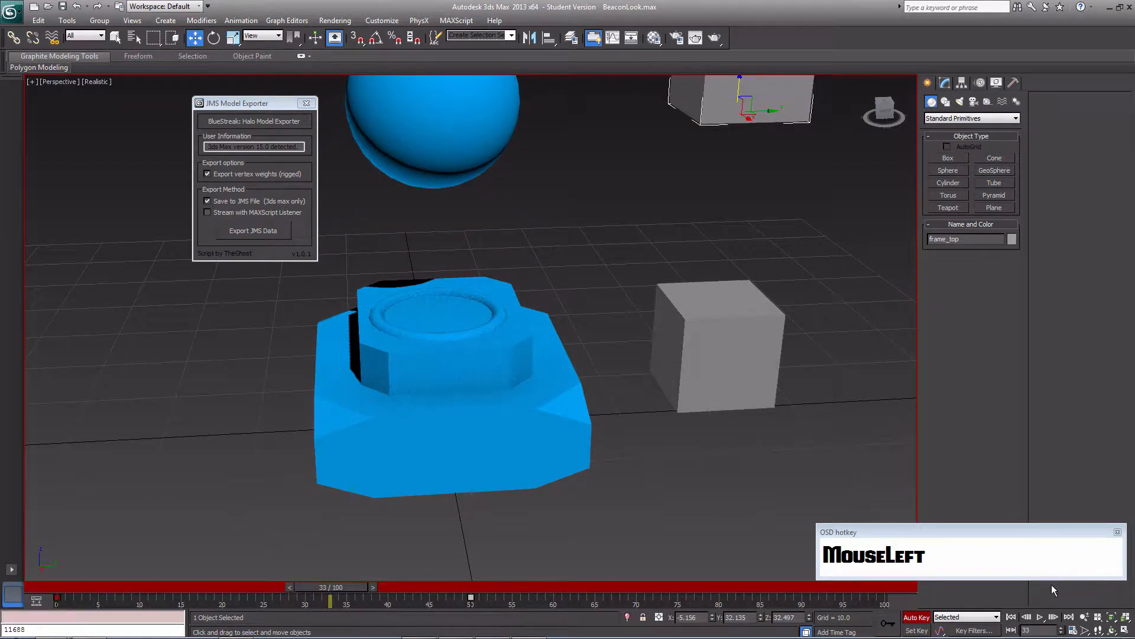
left_click(916, 617)
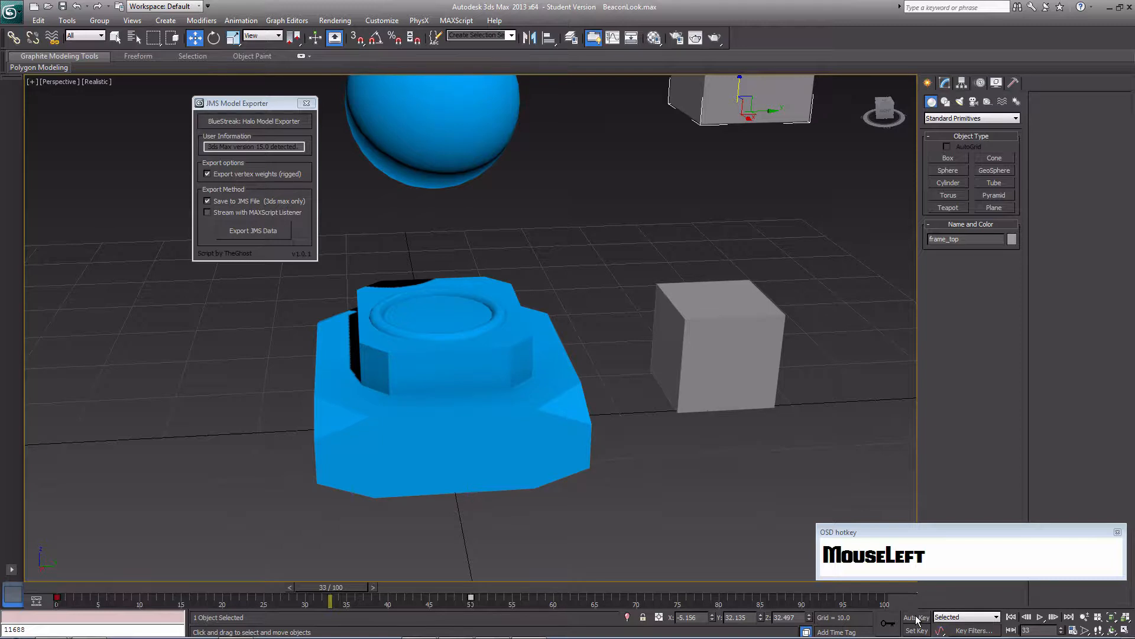
Scrub the animation back to frame 0 and play it to check the rising motion of the sphere
left_click_drag(332, 584, 240, 601)
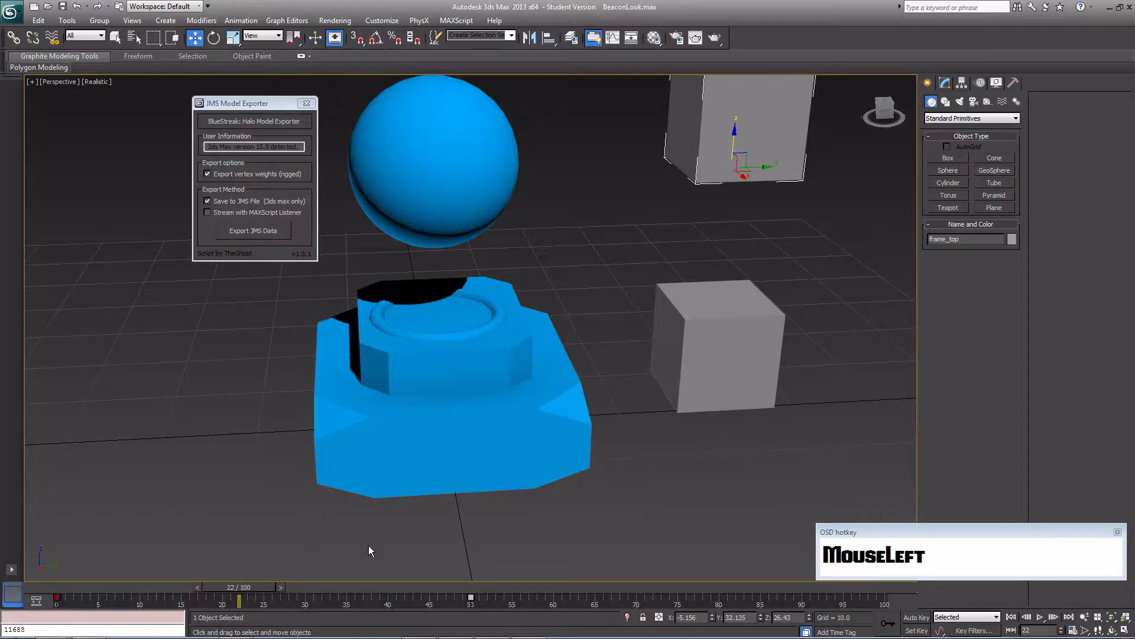
left_click_drag(247, 593, 83, 584)
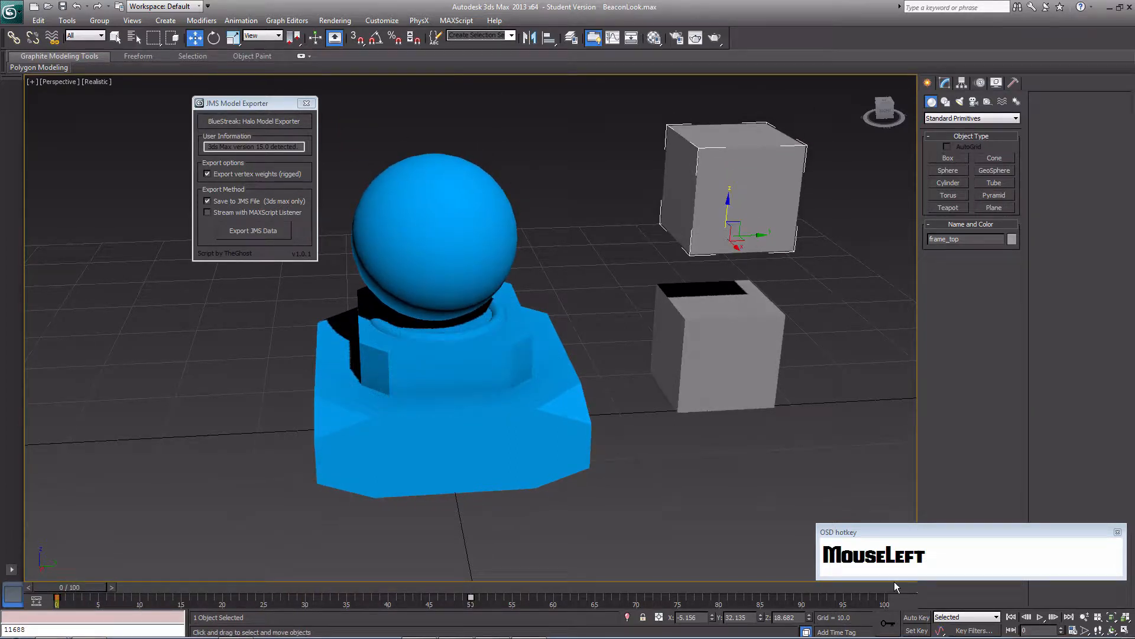
left_click(1039, 617)
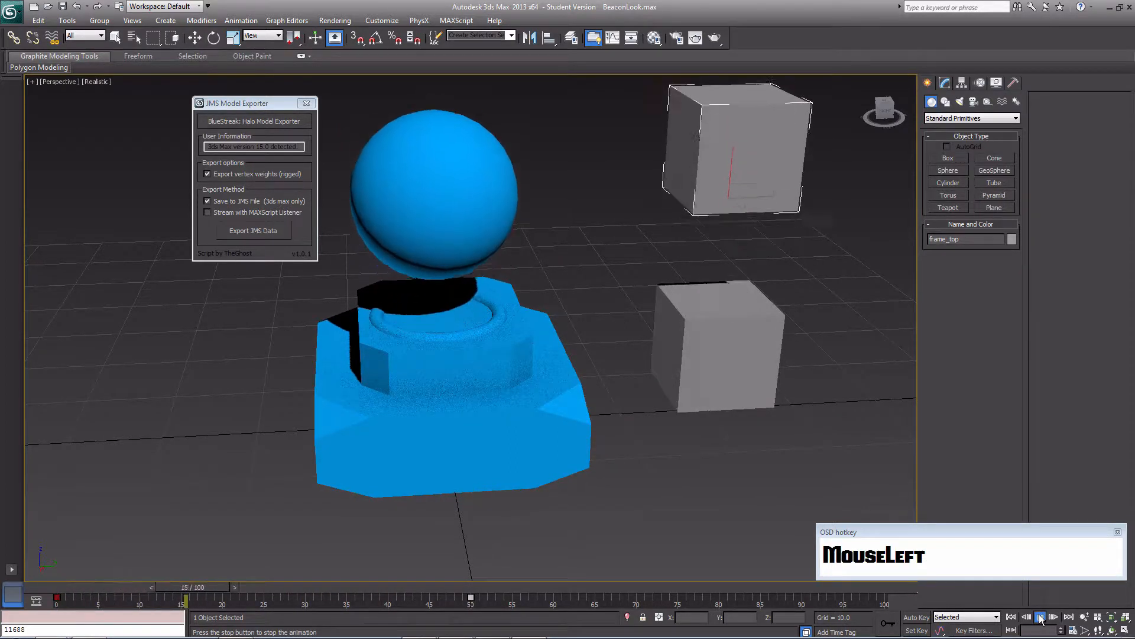
left_click(714, 591)
left_click_drag(714, 591, 21, 586)
left_click(1055, 615)
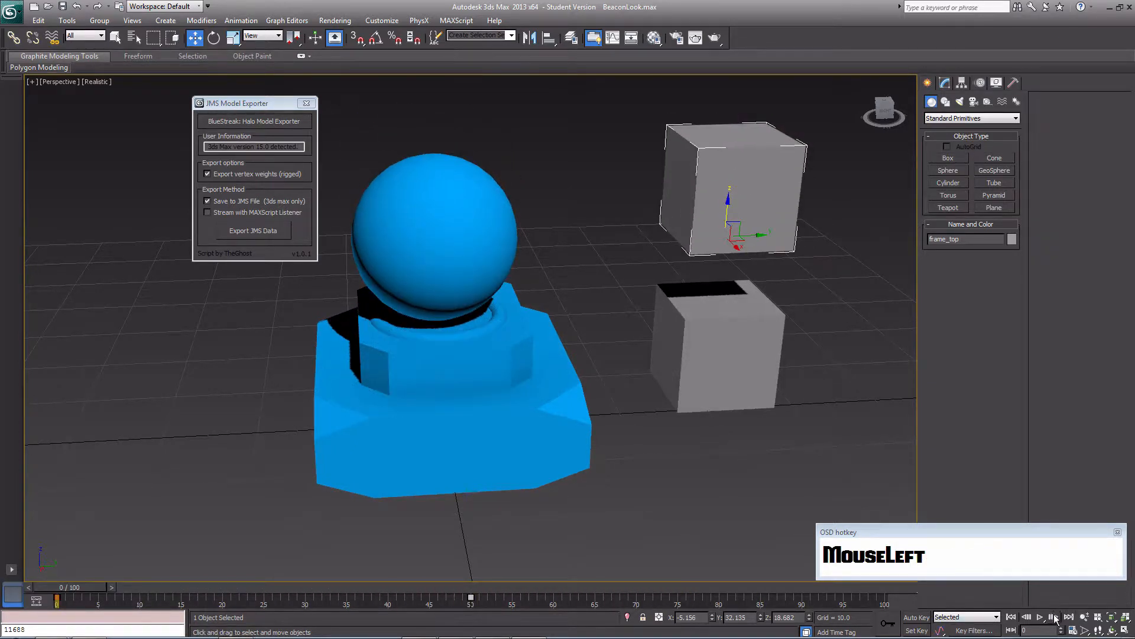
left_click(1041, 619)
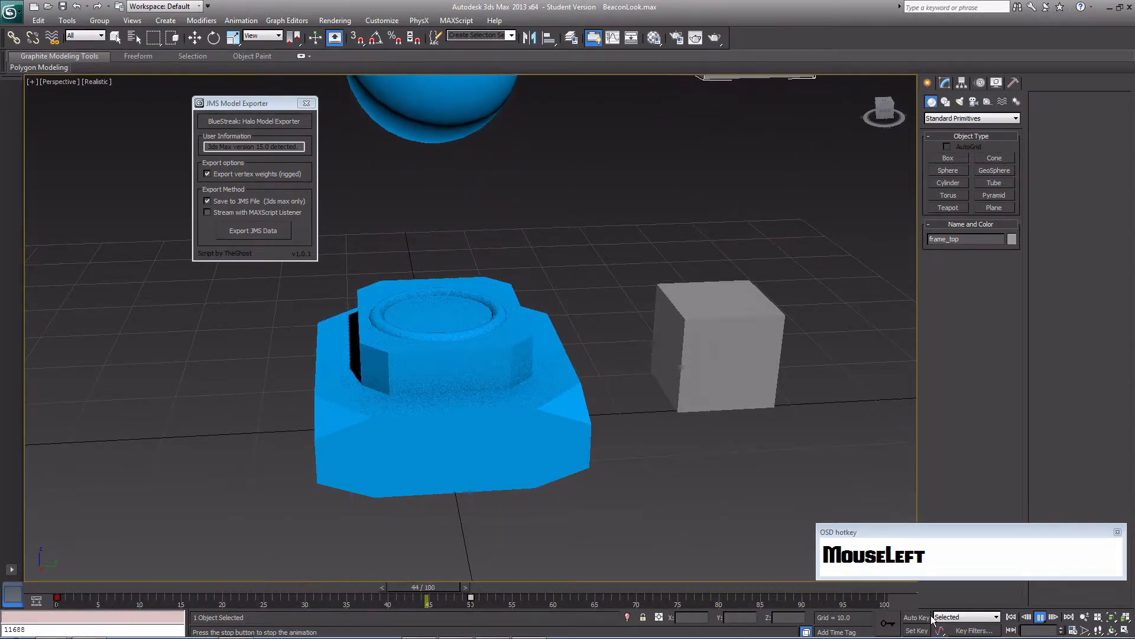
Move the frame_top box's raised-position key to frame 45
left_click_drag(481, 585, 314, 577)
left_click(471, 597)
key("w")
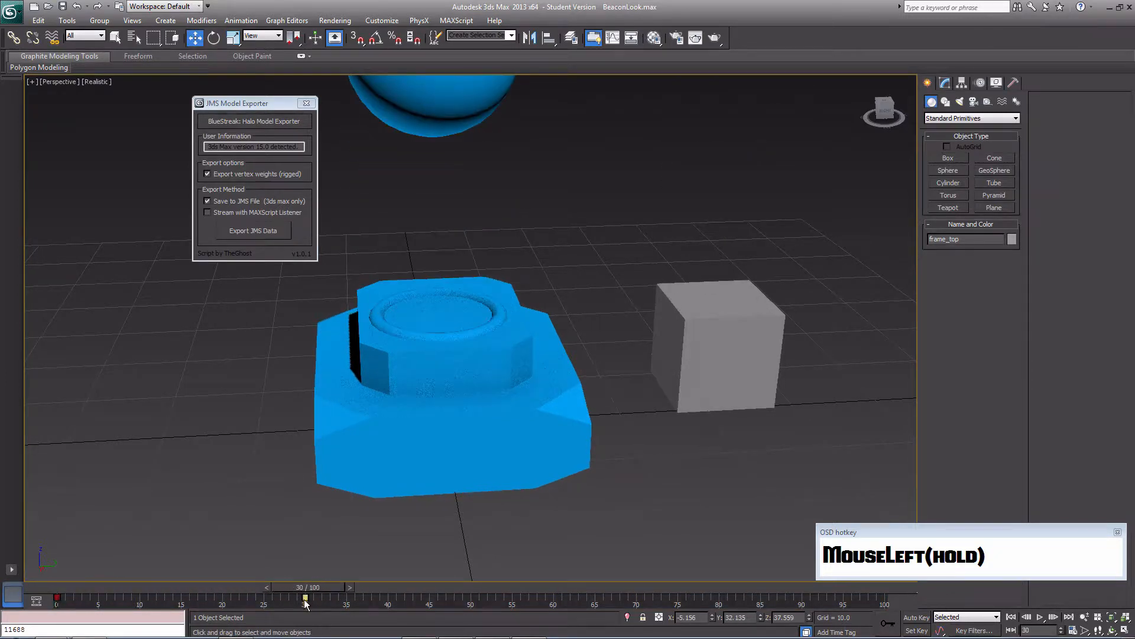
At frame 90, lower the frame_top box along Z to about 25.89 with Auto Key on, and turn Auto Key off
left_click_drag(308, 587, 812, 594)
middle_click_drag(765, 217, 750, 264)
scroll(750, 264, "down", 3)
left_click_drag(648, 159, 649, 251)
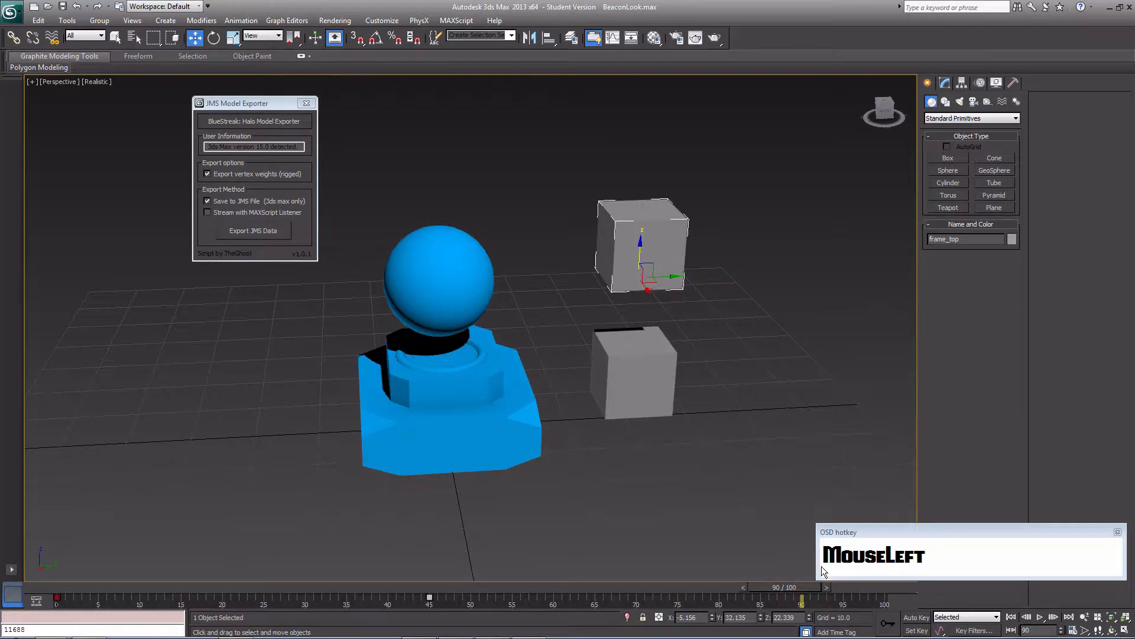
key("ctrl+z")
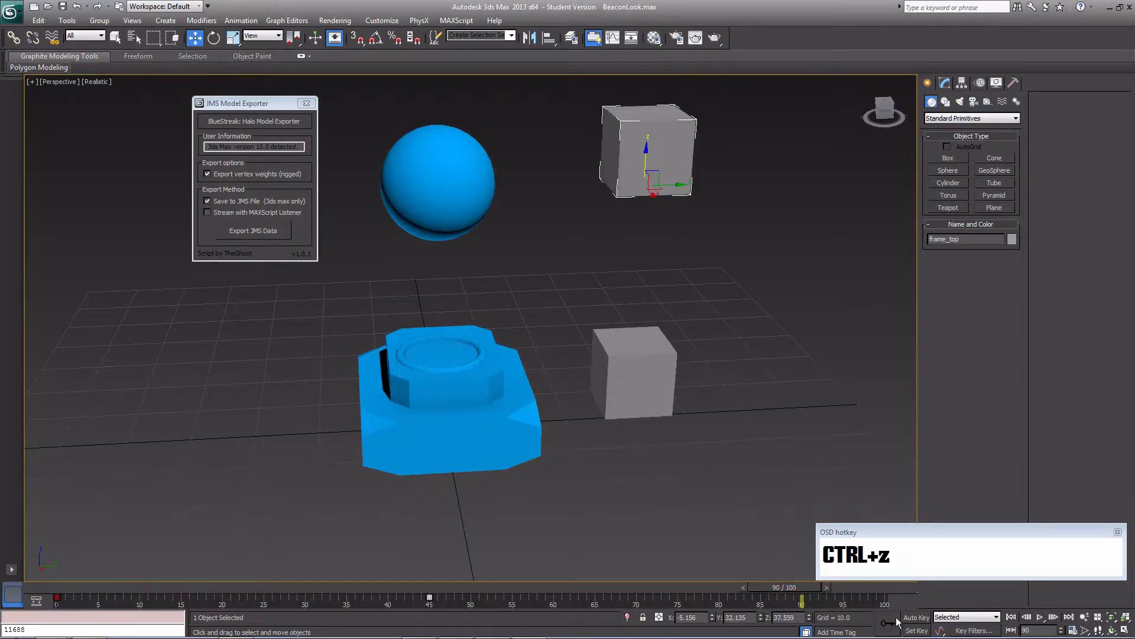
left_click(910, 617)
left_click_drag(656, 161, 645, 234)
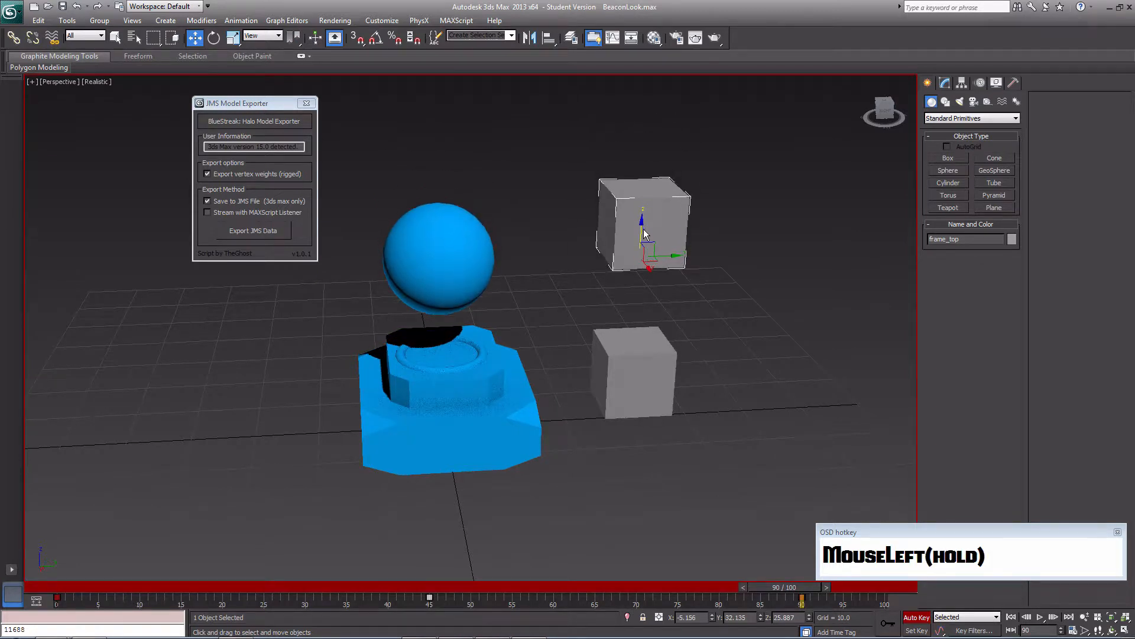
left_click(917, 616)
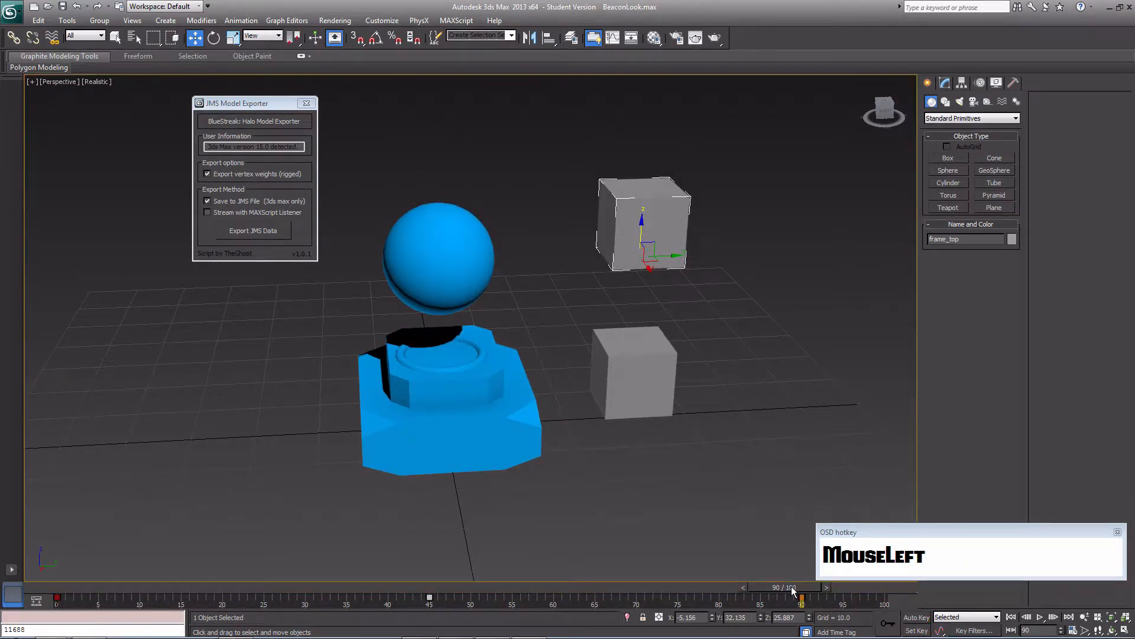
Open the Z Position settings of frame_top's key at frame 0 and copy the key's value
left_click_drag(792, 586, 803, 558)
right_click(57, 599)
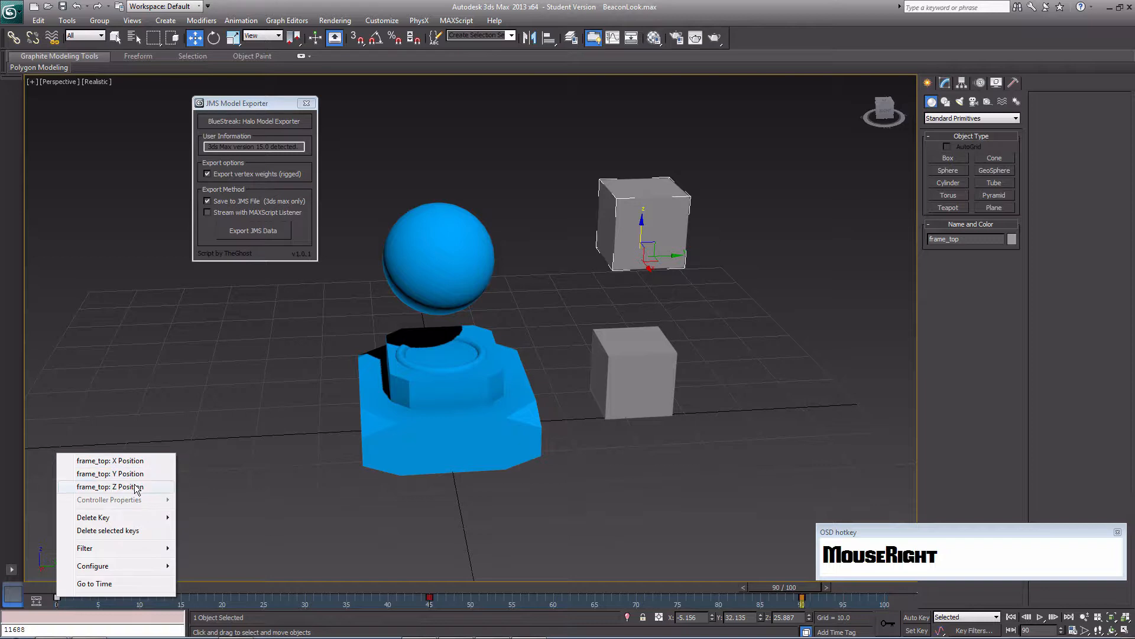
left_click(116, 486)
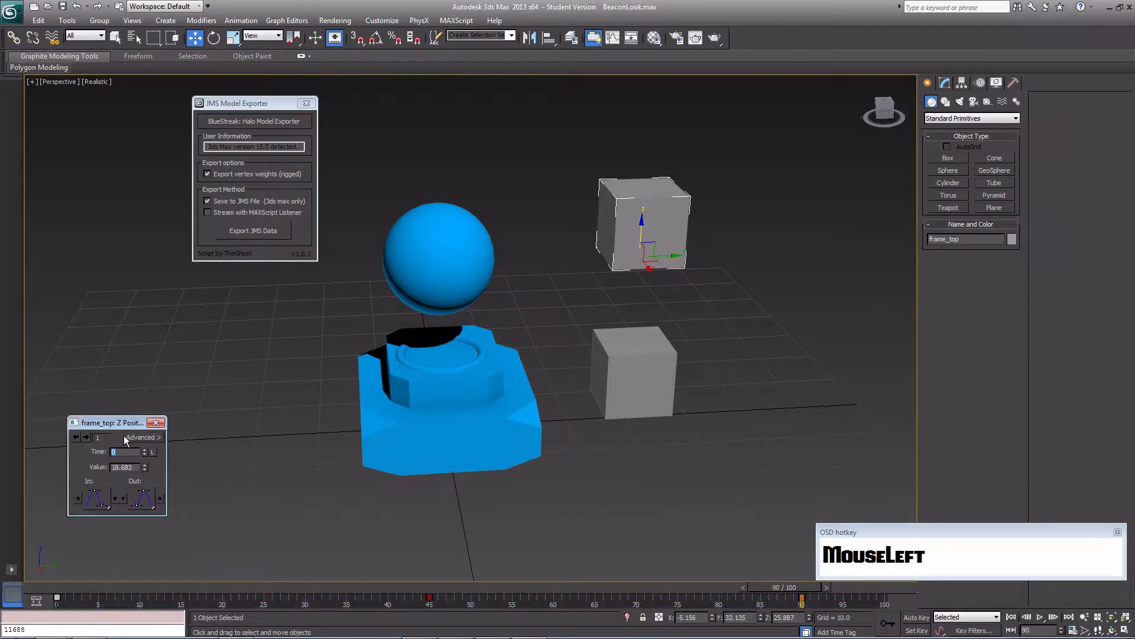
right_click(118, 469)
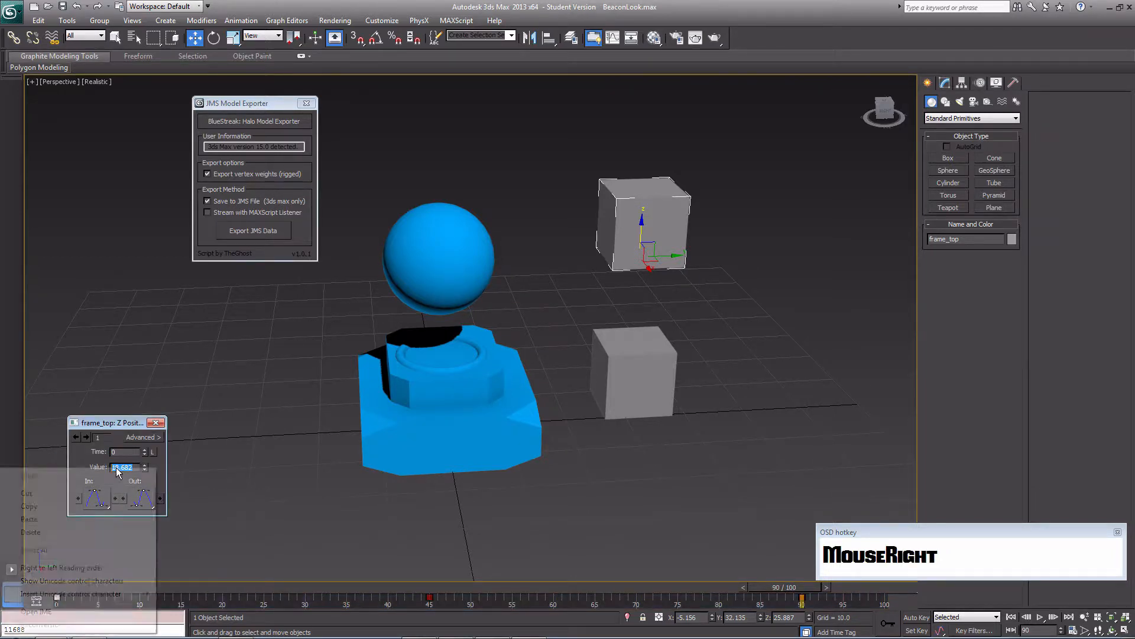
left_click(115, 506)
Set the Z Position value of frame_top's third key, at frame 90, to the copied 18.682
left_click(77, 438)
left_click(83, 437)
left_click(89, 438)
left_click(90, 439)
left_click_drag(134, 467, 104, 468)
right_click(119, 470)
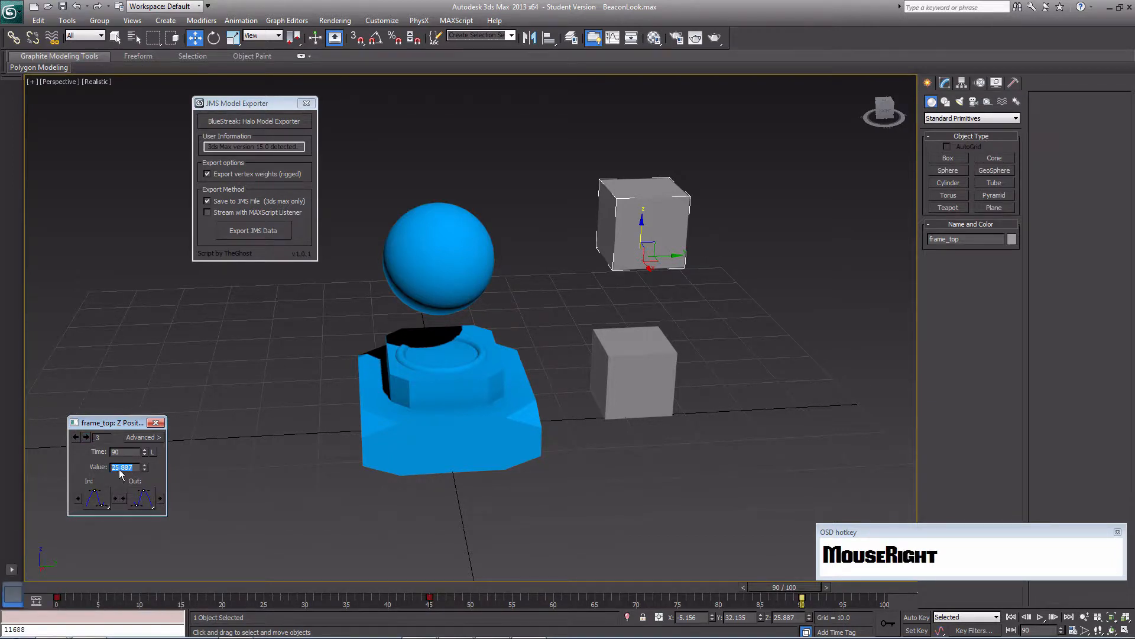
left_click(70, 517)
key("Return")
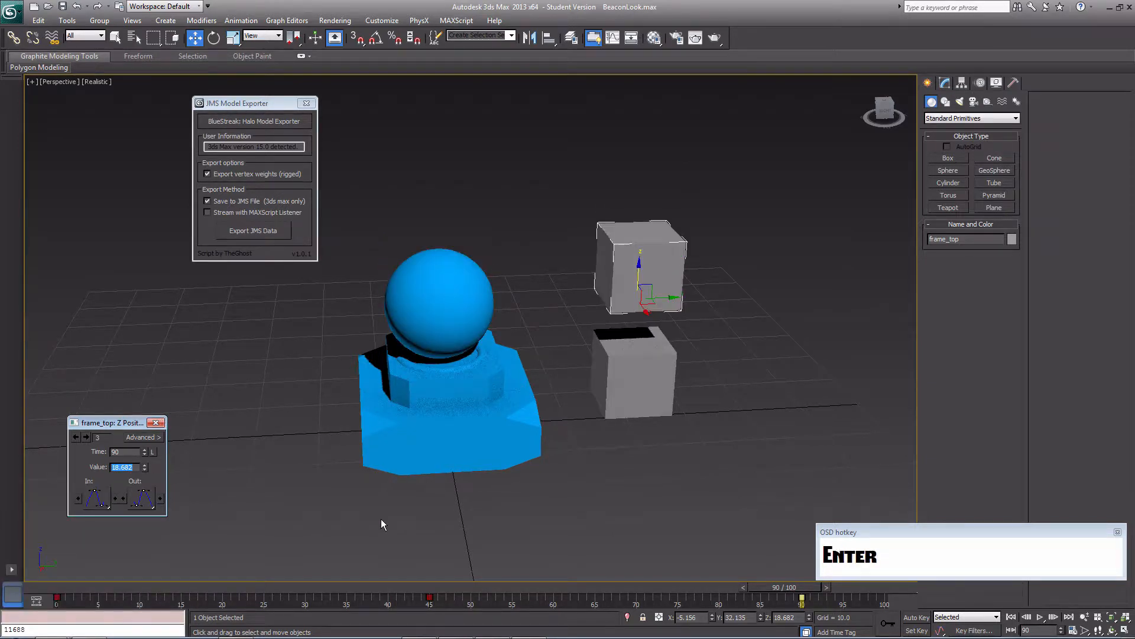
Play the animation from frame 0 to review the full up-and-down motion, then go to frame 90
left_click_drag(780, 588, 47, 588)
left_click(1041, 616)
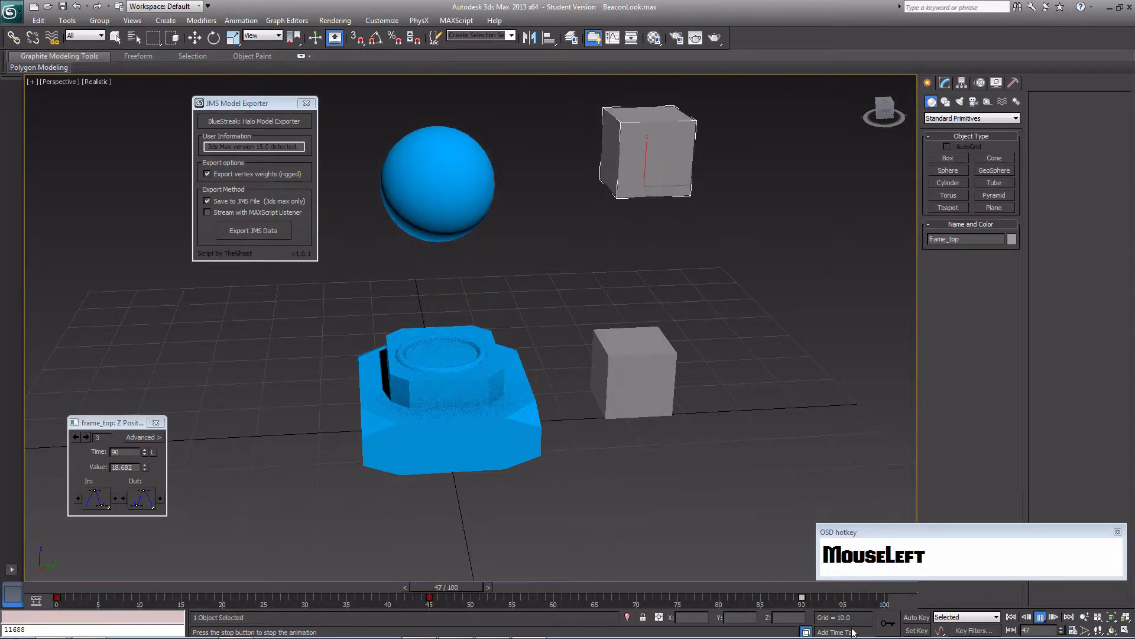
left_click_drag(793, 586, 802, 586)
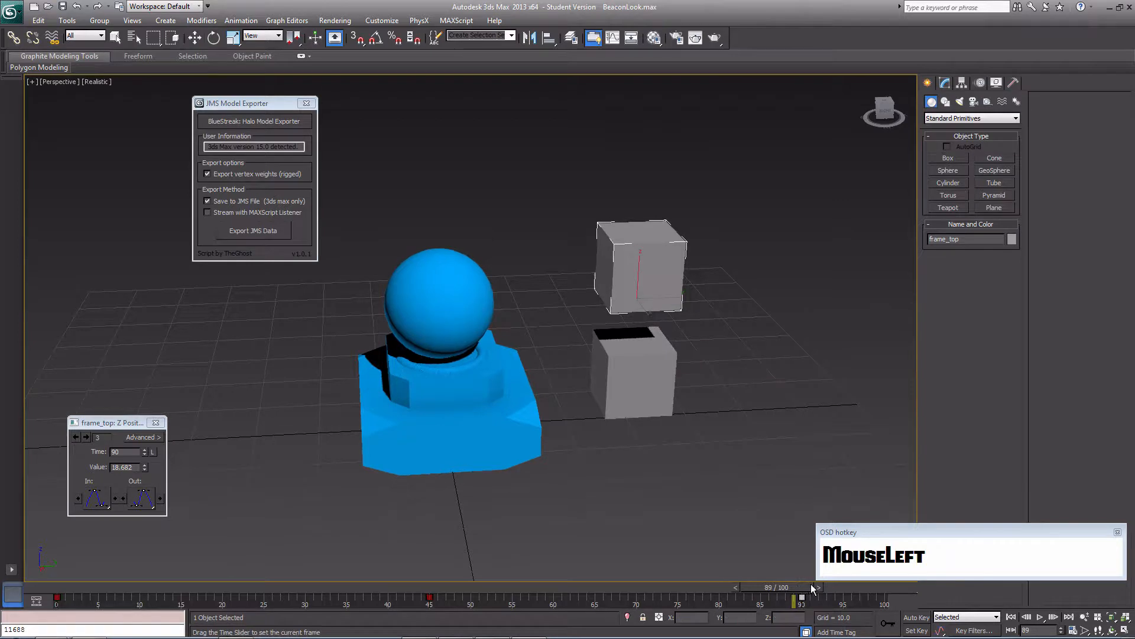
left_click(818, 586)
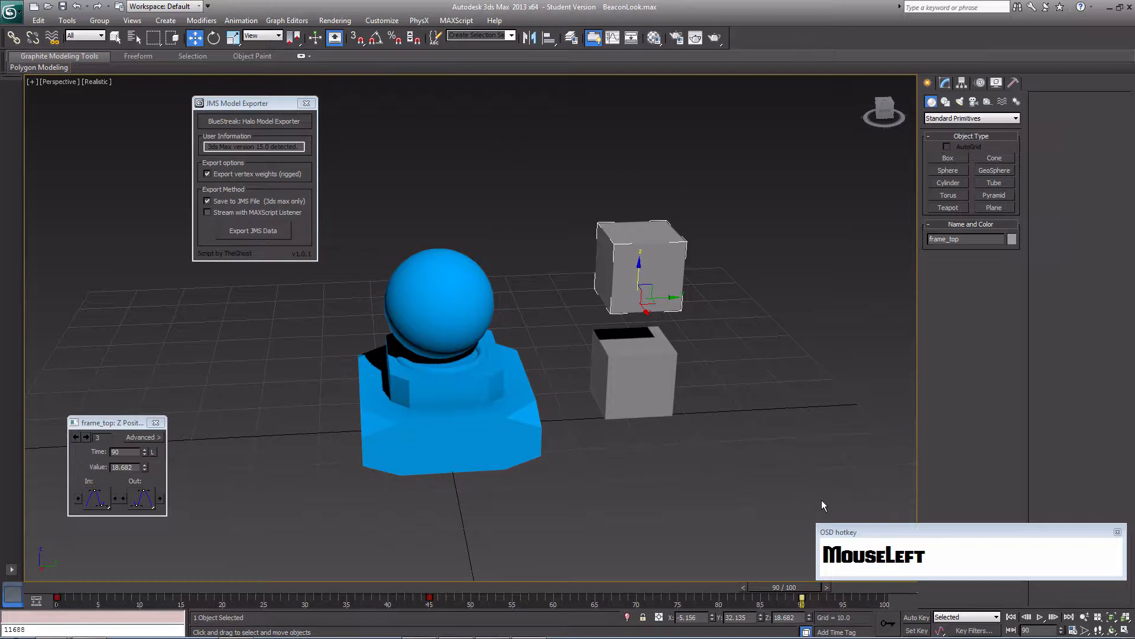
At frame 90, raise the frame_top box along Z to about 21.122 with Auto Key on, and play the animation to compare the loop
left_click(916, 617)
left_click_drag(639, 269, 638, 254)
left_click(916, 617)
left_click(1039, 617)
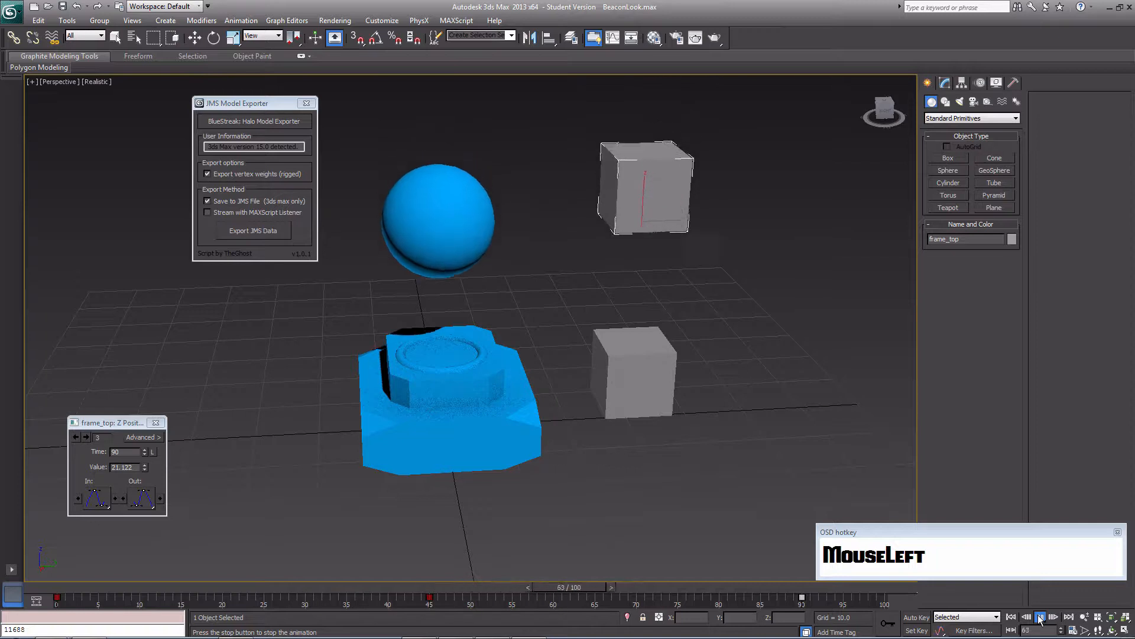
left_click(1039, 617)
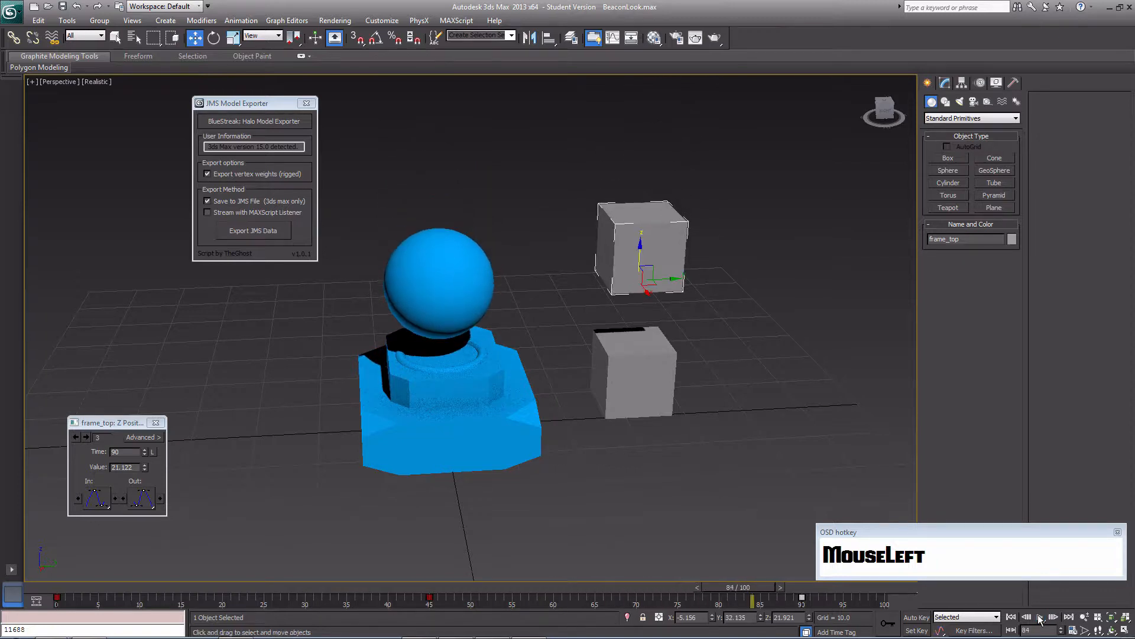
Paste 18.682 as the Z Position value of frame_top's key at frame 90 and close the key settings
right_click(804, 600)
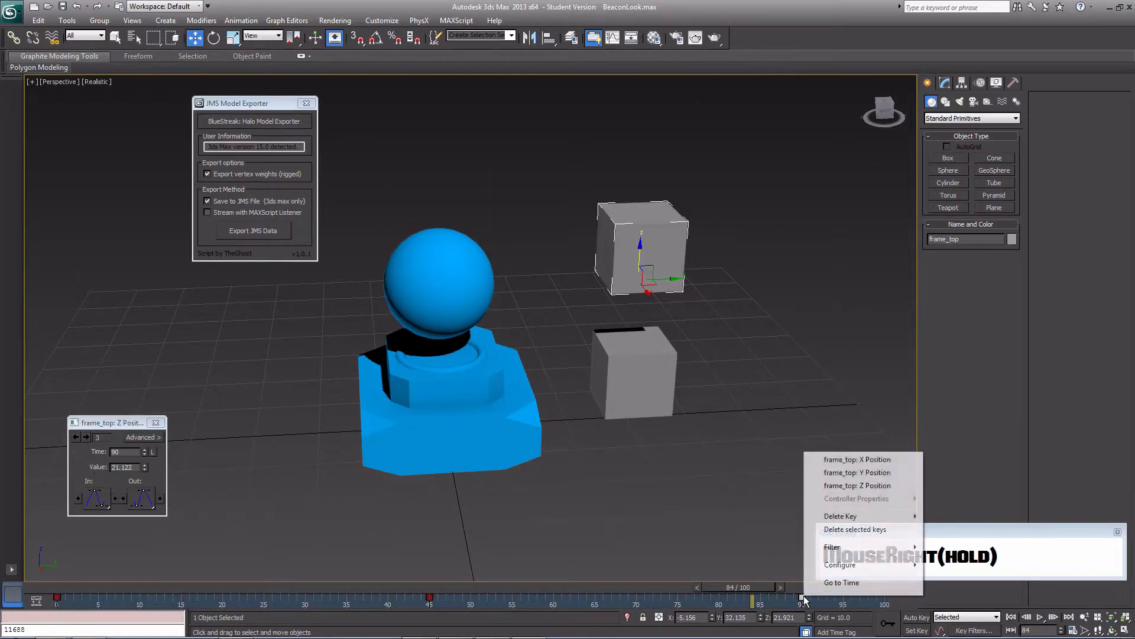
left_click(857, 485)
right_click(124, 467)
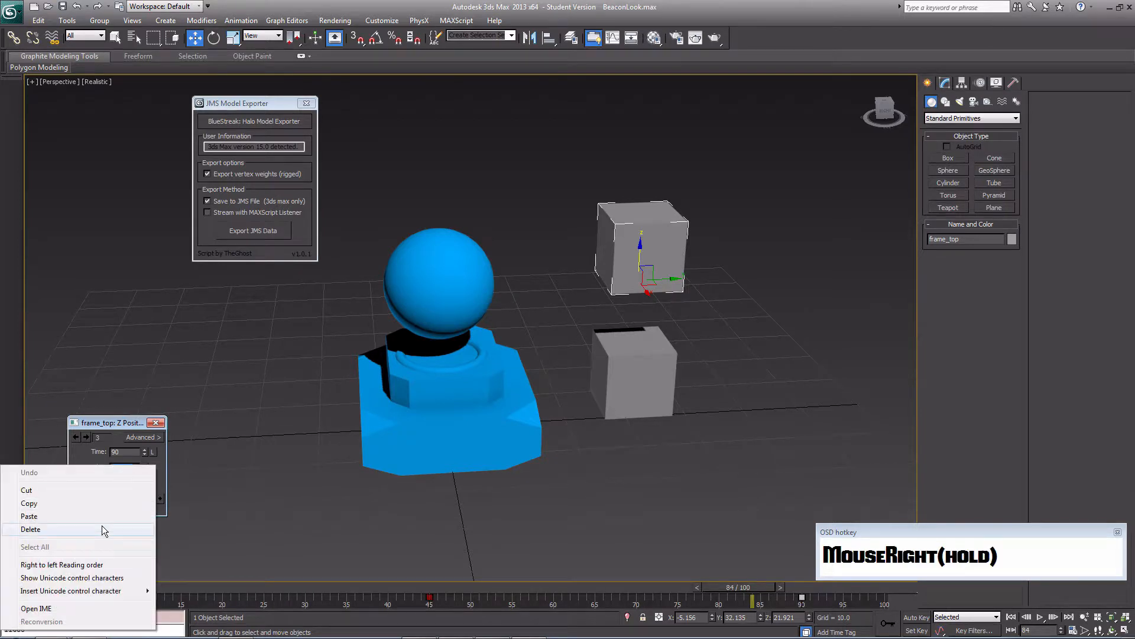
left_click(102, 513)
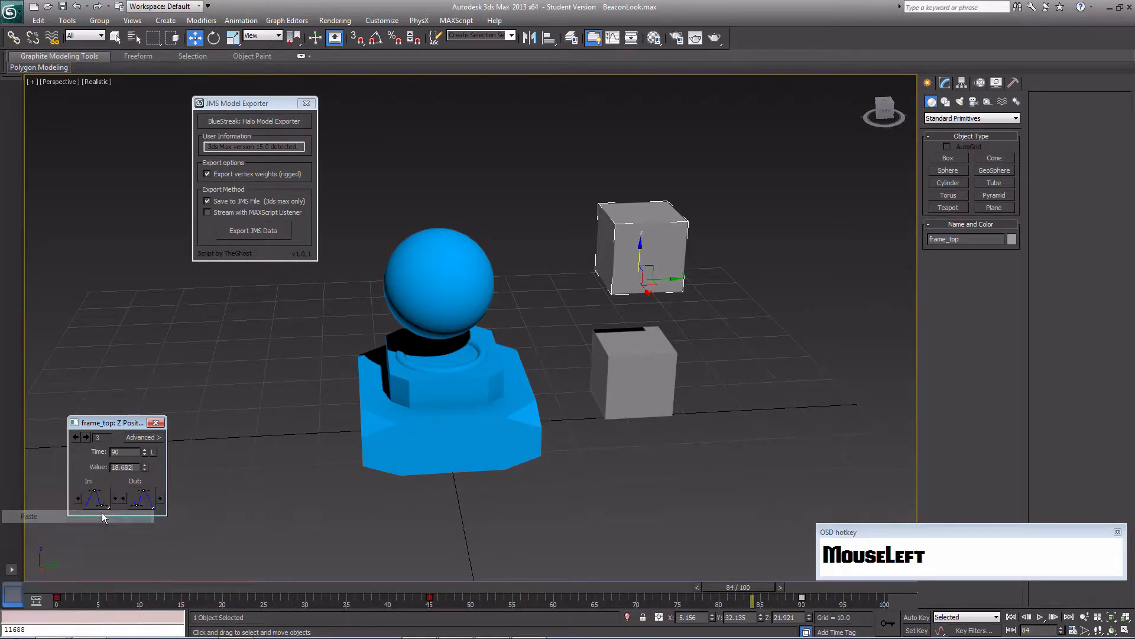
left_click(155, 423)
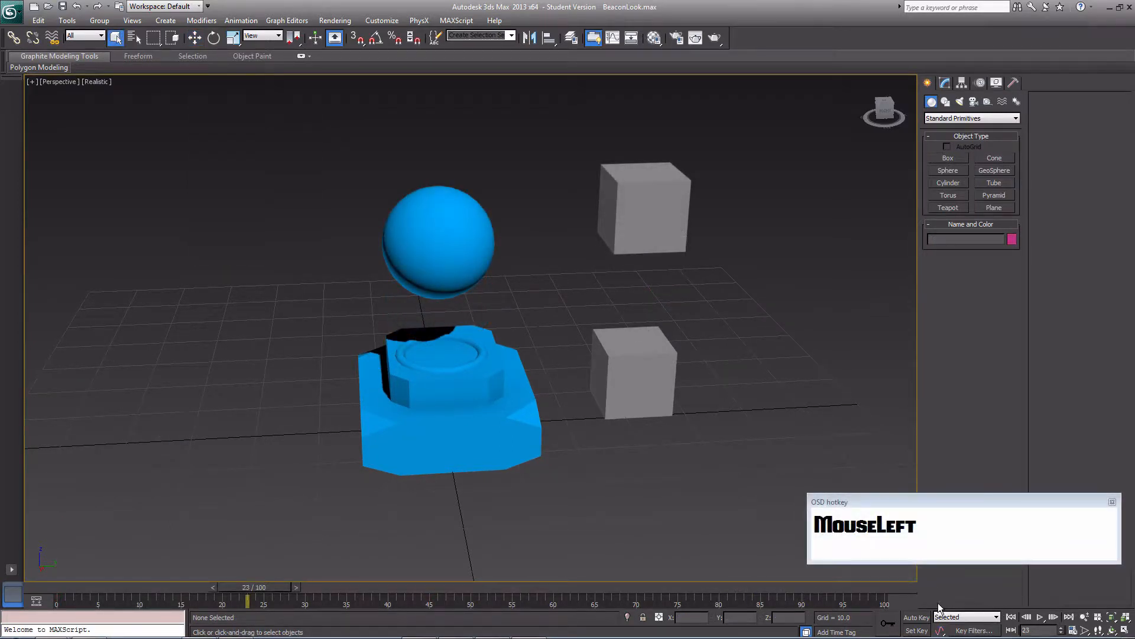
Configure the animation time with a custom frame rate of 30 FPS and a length of 90 frames
mouse_move(852, 586)
left_mouse_down()
mouse_move(864, 583)
mouse_move(260, 579)
mouse_move(854, 575)
left_mouse_up()
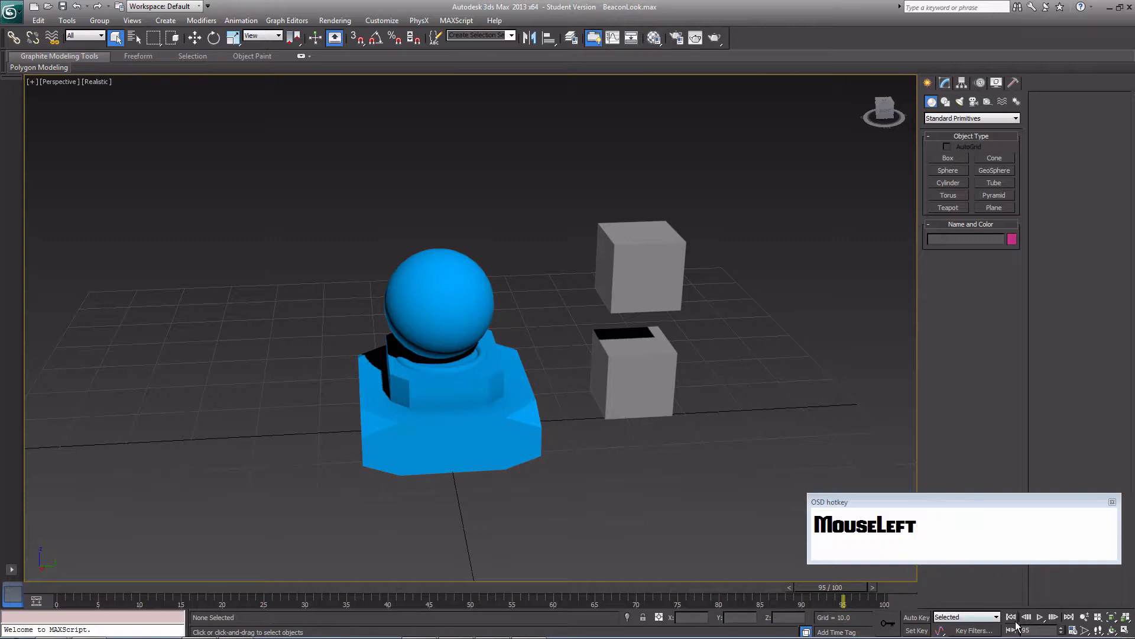
left_click(1072, 630)
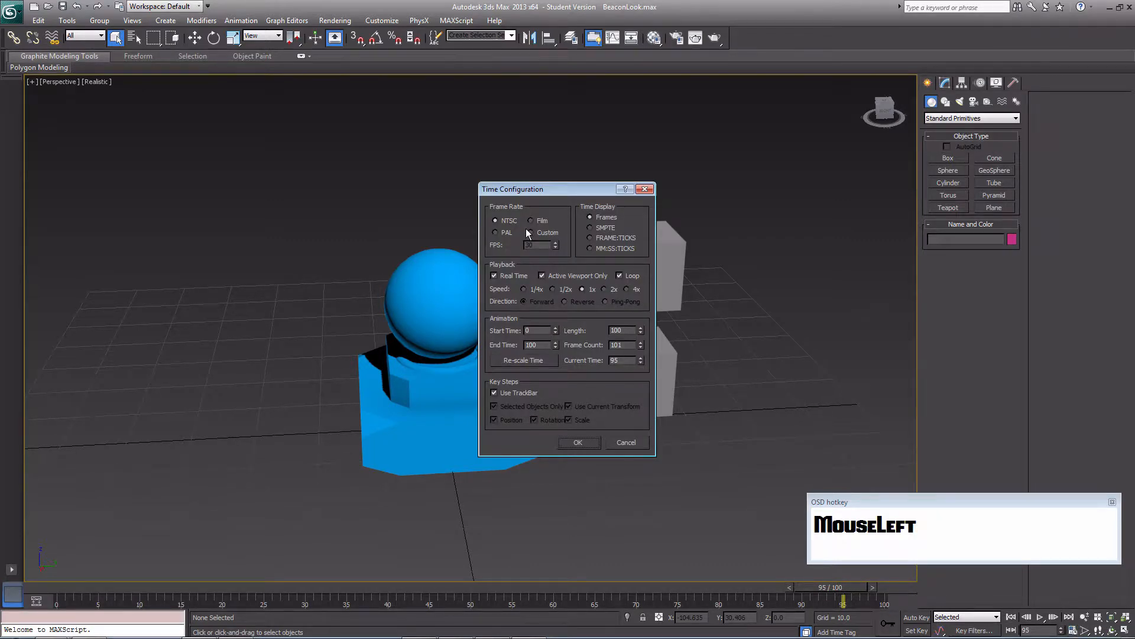
left_click(531, 232)
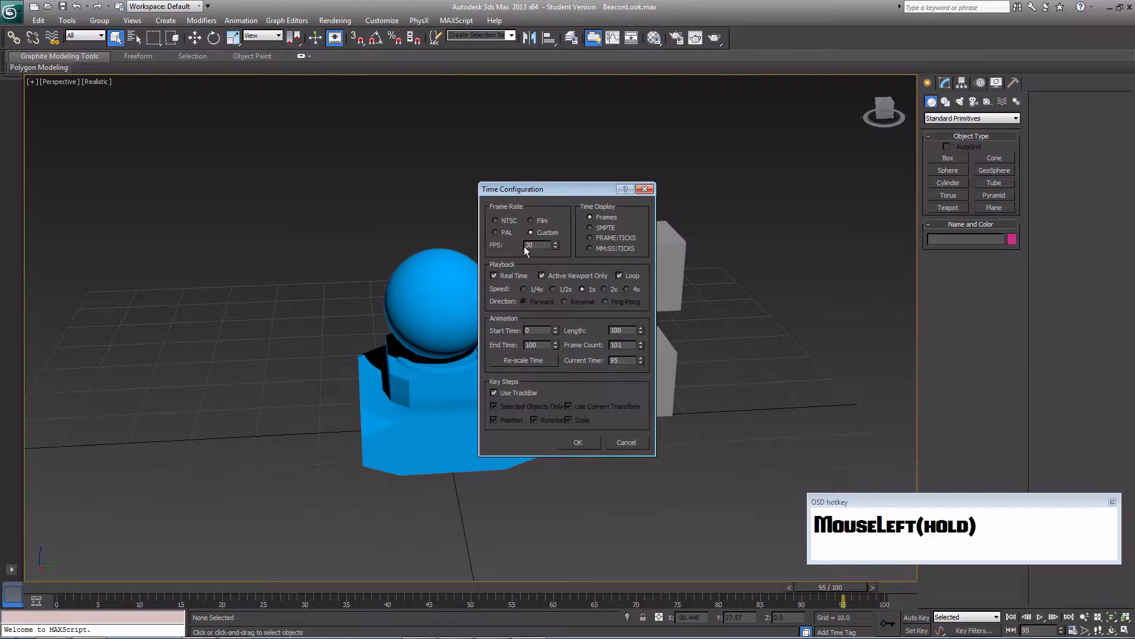
left_click_drag(524, 247, 537, 246)
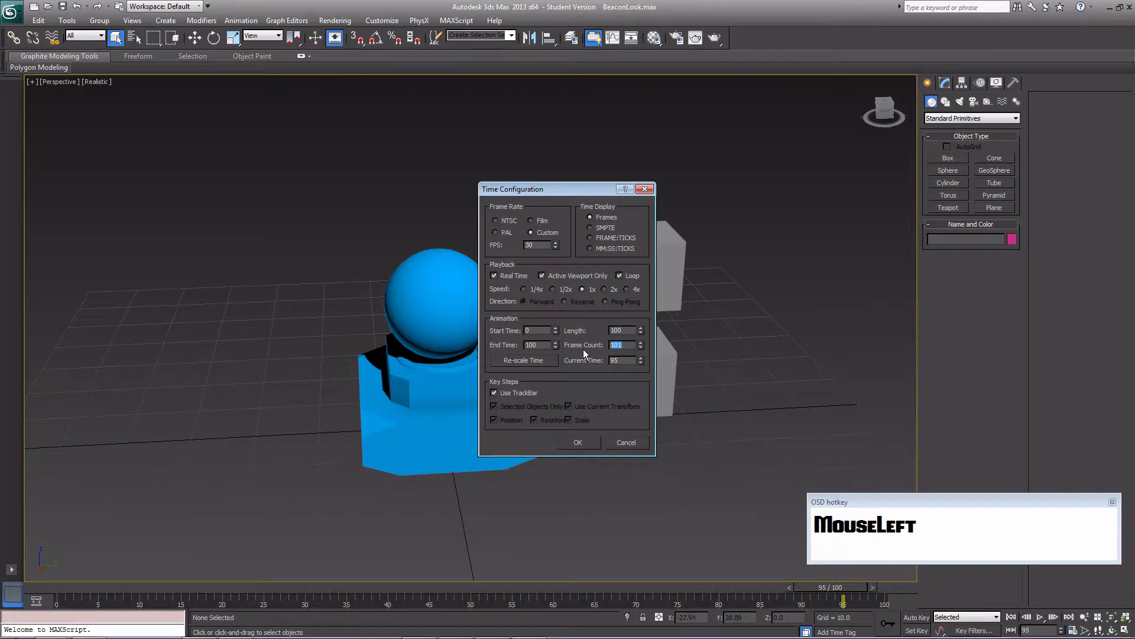
left_click_drag(584, 330, 563, 330)
type("90")
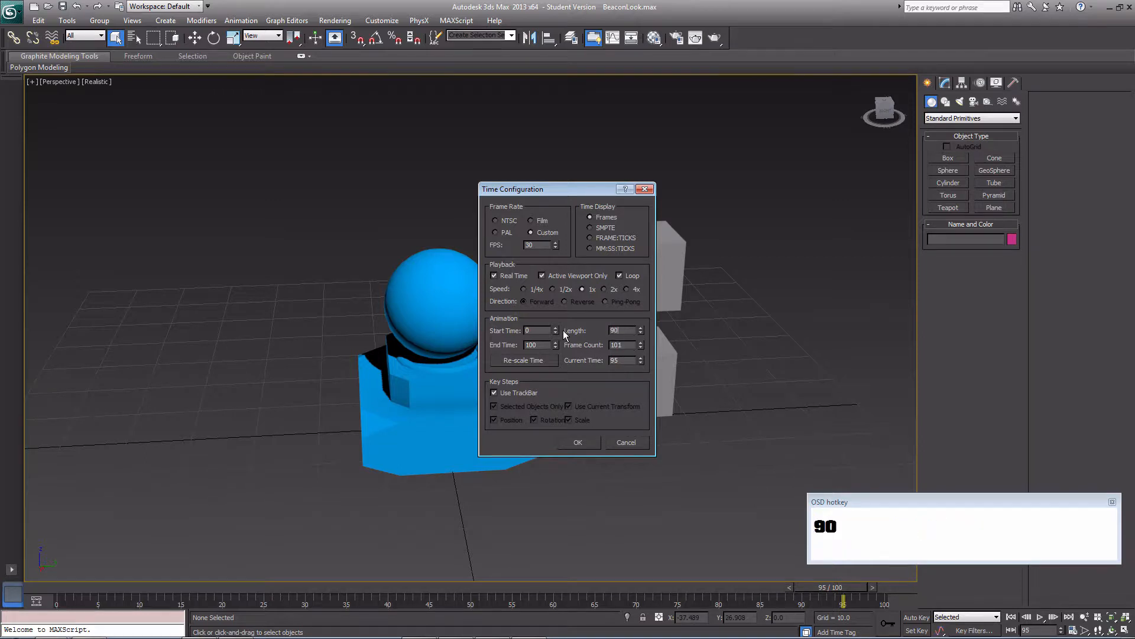
left_click(625, 346)
left_click(579, 442)
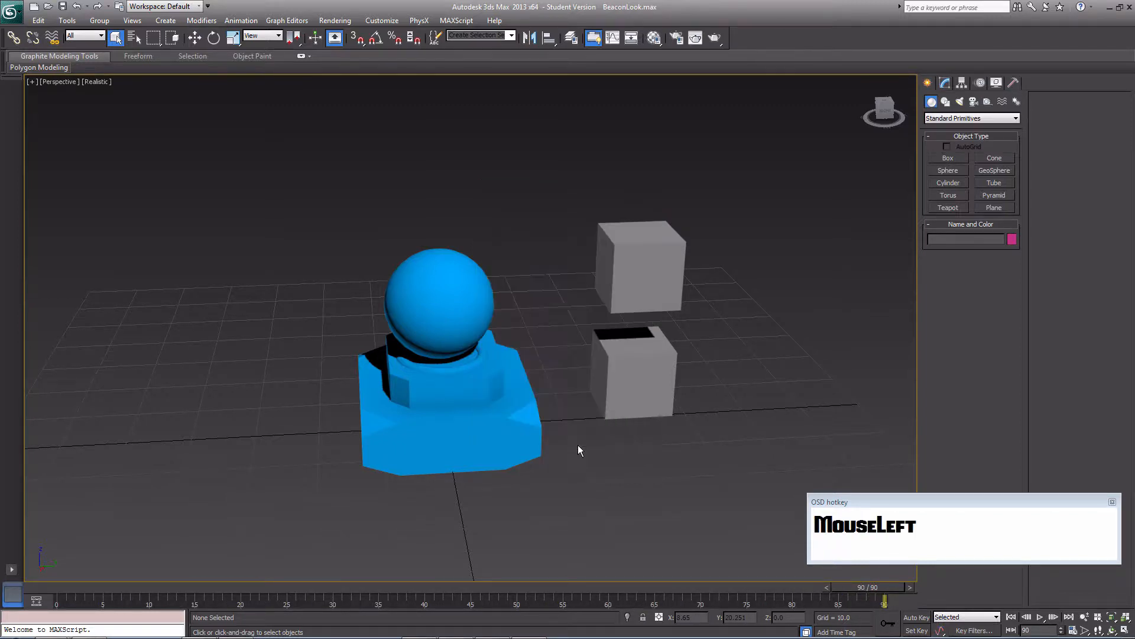
Scrub the timeline back to frame 0, select the frame_top box, and play the shortened animation to review its loop
mouse_move(874, 588)
left_mouse_down()
mouse_move(51, 581)
mouse_move(332, 568)
left_mouse_up()
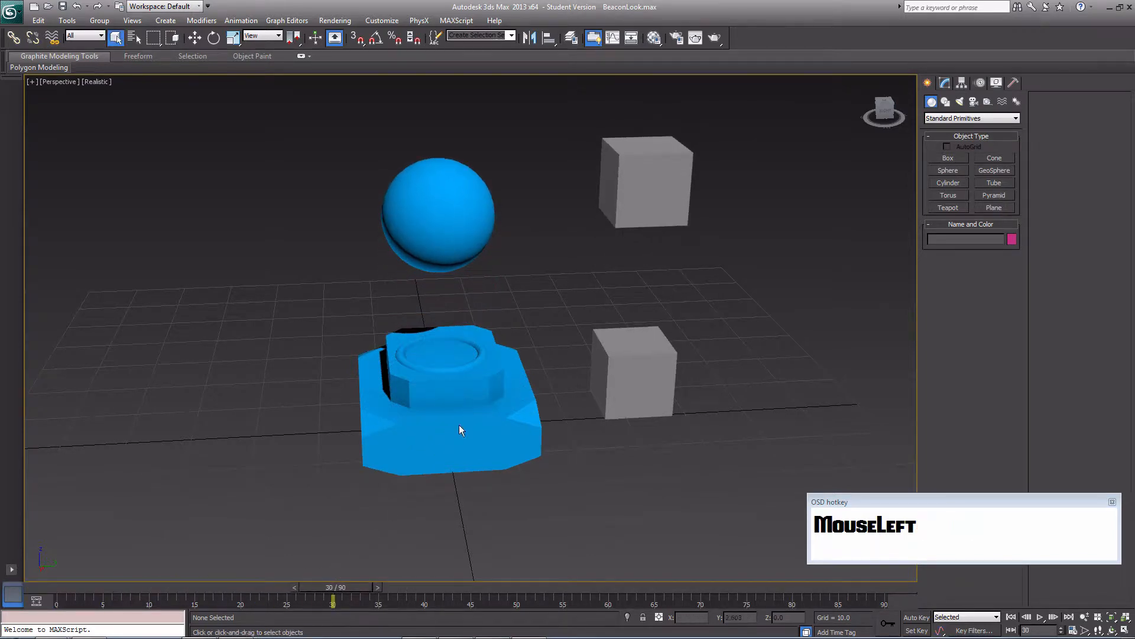
left_click_drag(352, 587, 126, 539)
left_click(670, 158)
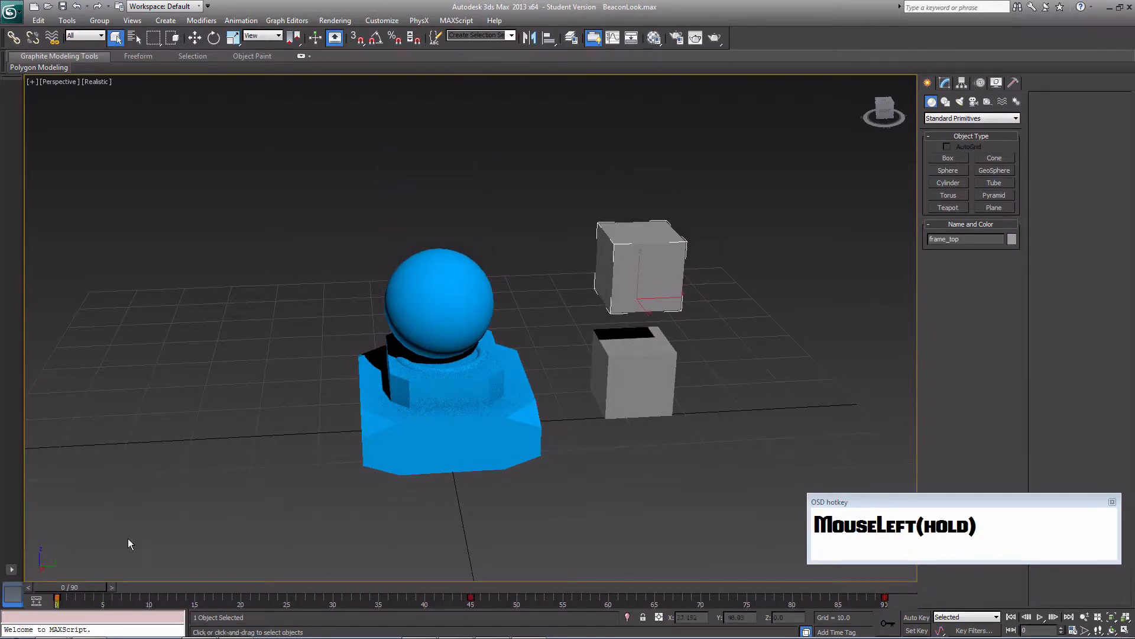
left_click(1040, 617)
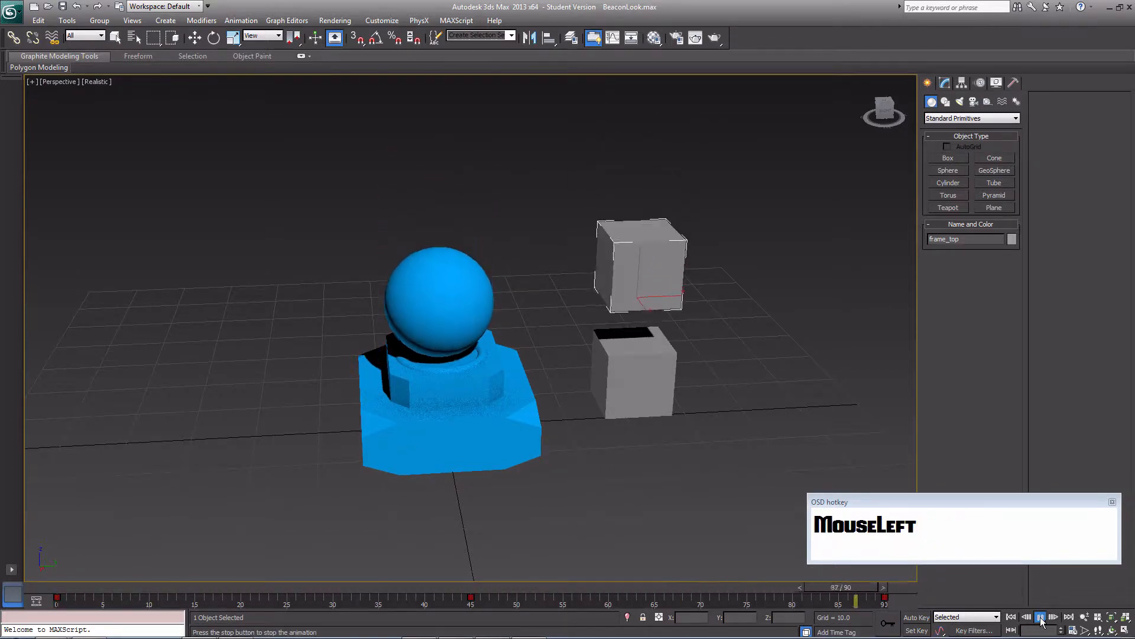
left_click(1040, 617)
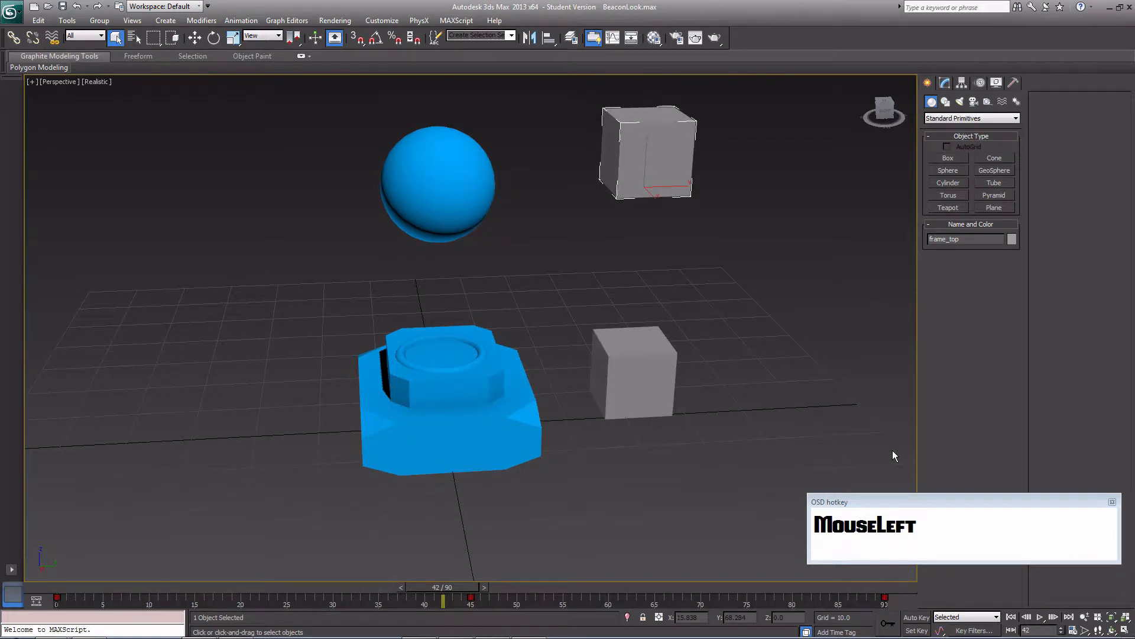
Run the JMS_Exporter_v1-0-1.ms script and move its exporter window clear of the beacon model
left_click(456, 20)
left_click(475, 61)
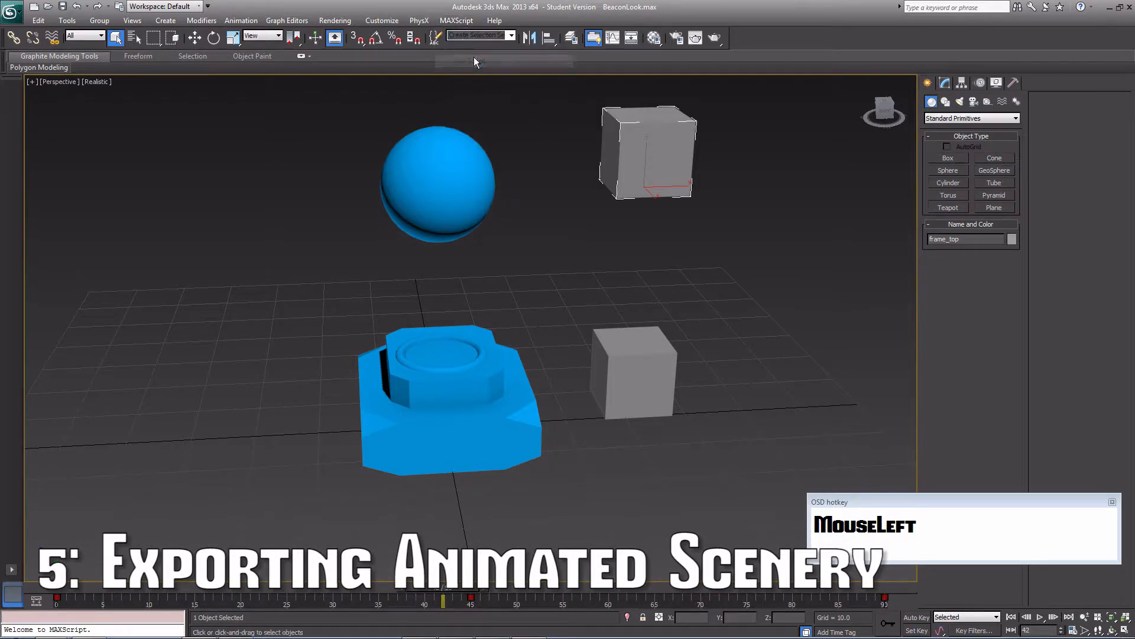
double_click(201, 158)
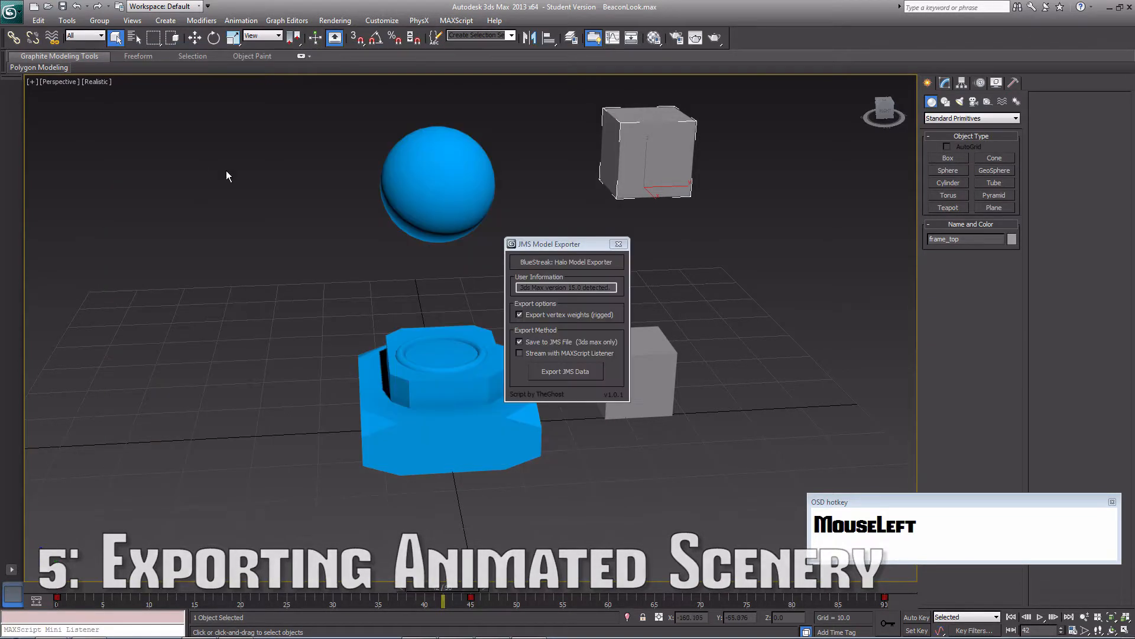
left_click_drag(560, 219, 213, 168)
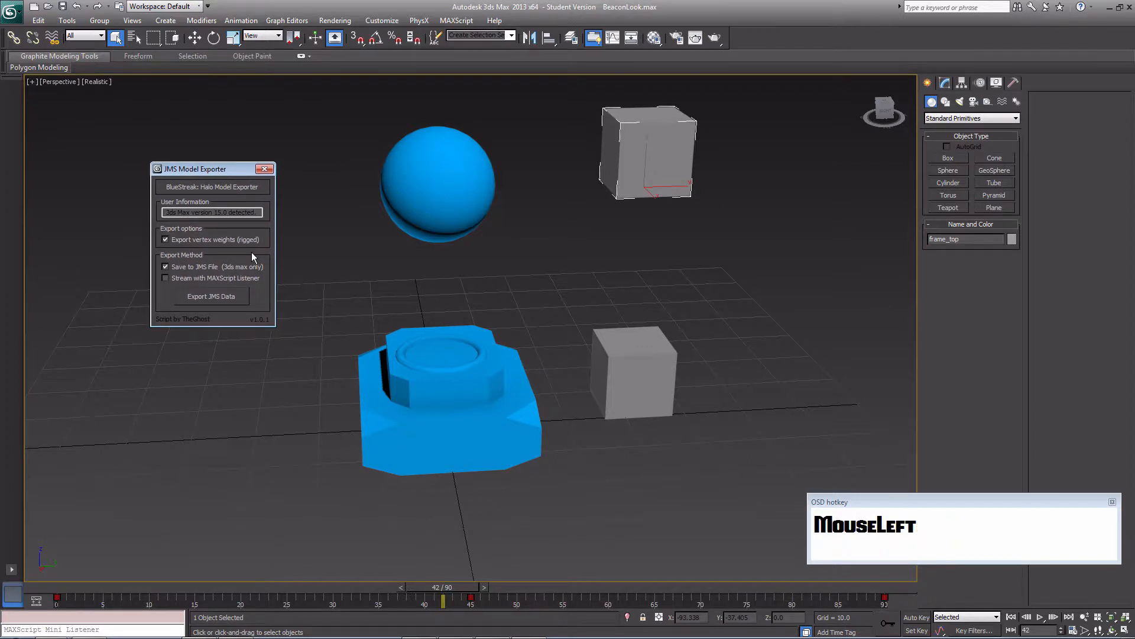
Run the cad_animationExporter_compact.mse script and move its Anim Exporter window off the box models
left_click(448, 22)
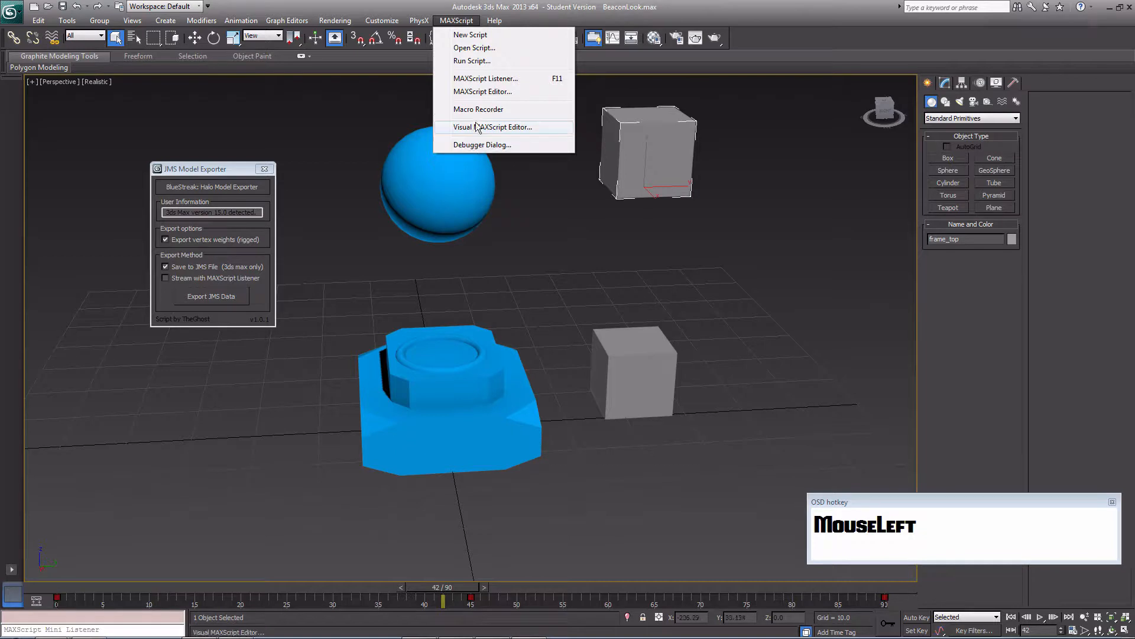
left_click(472, 61)
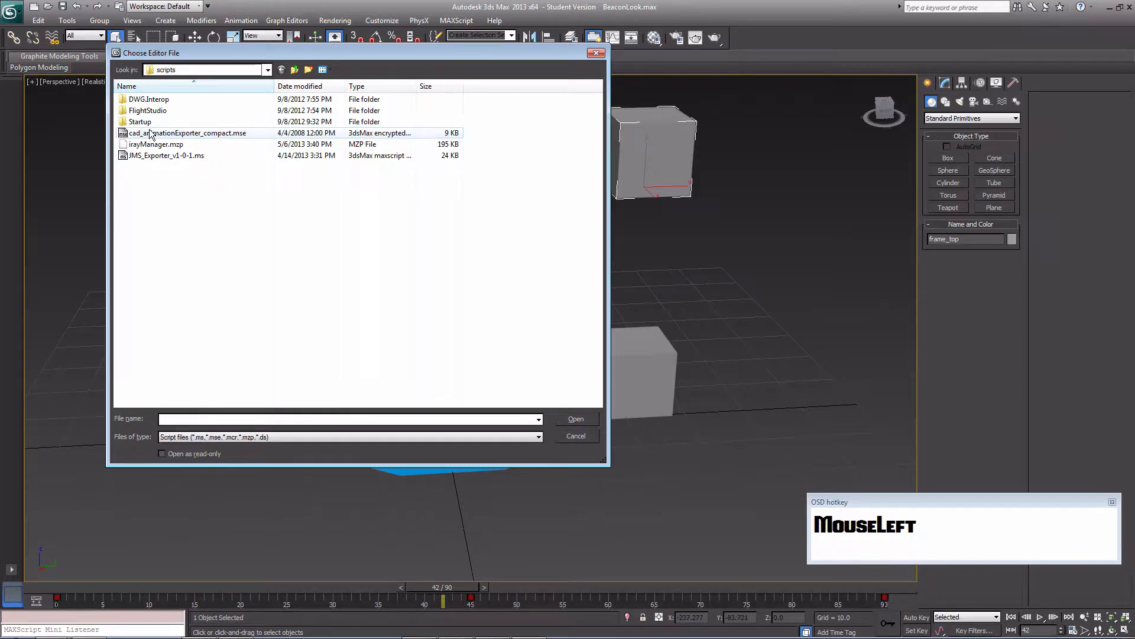
double_click(172, 132)
left_click_drag(561, 281, 362, 234)
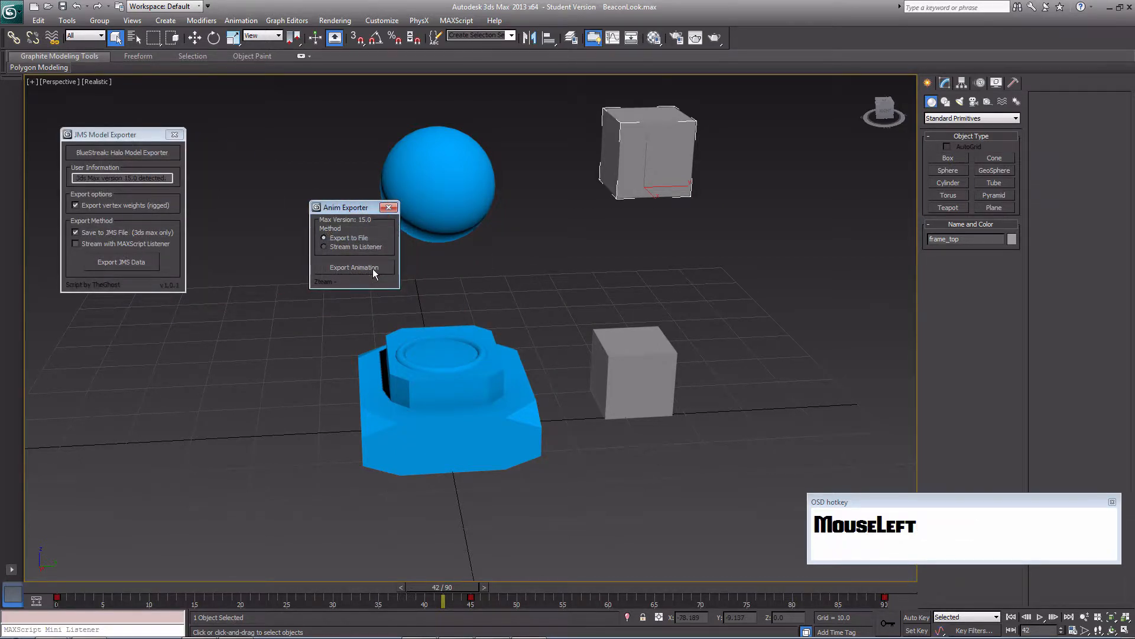
Export the animation as a JMA file named Beacon into Halo Custom Edition's data\scenery\Beacon\animations folder
left_click(373, 269)
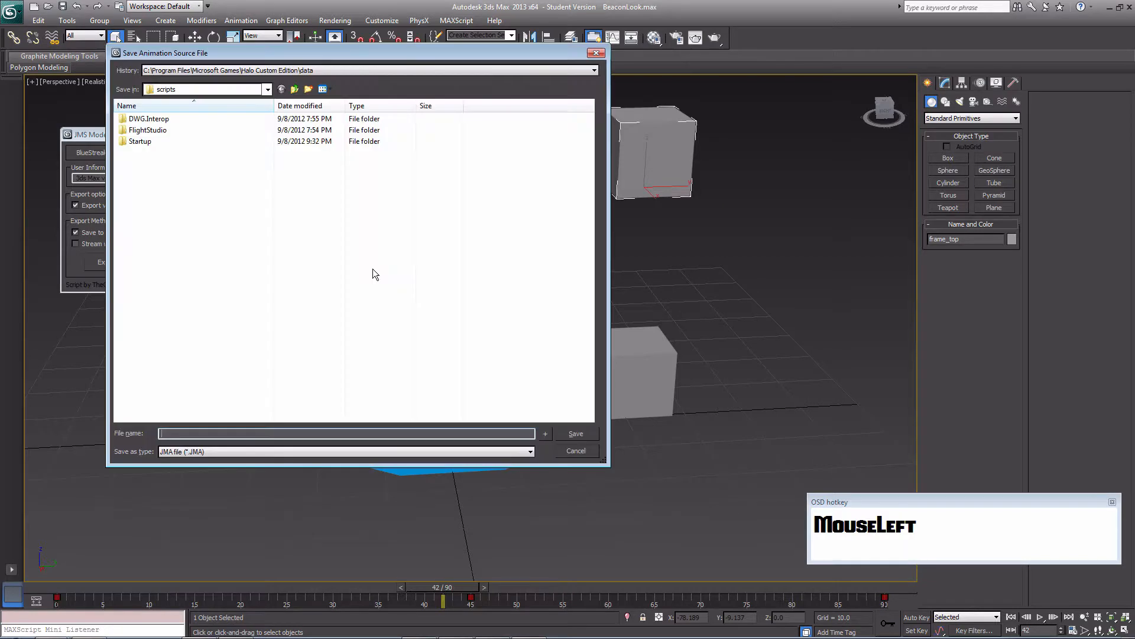
left_click_drag(305, 70, 308, 108)
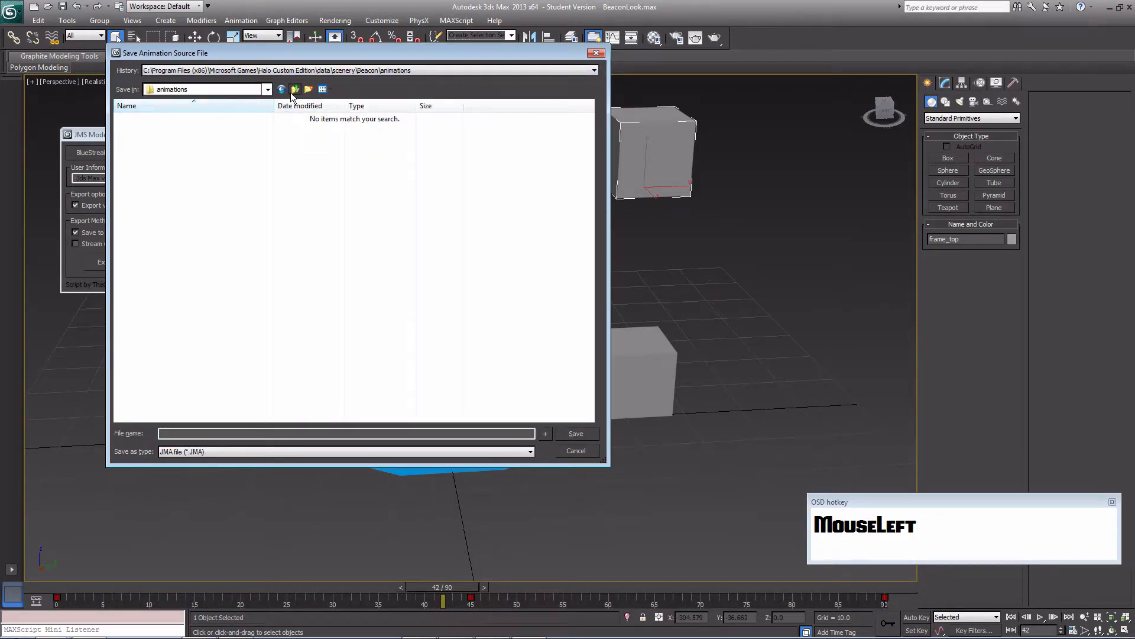
left_click(291, 91)
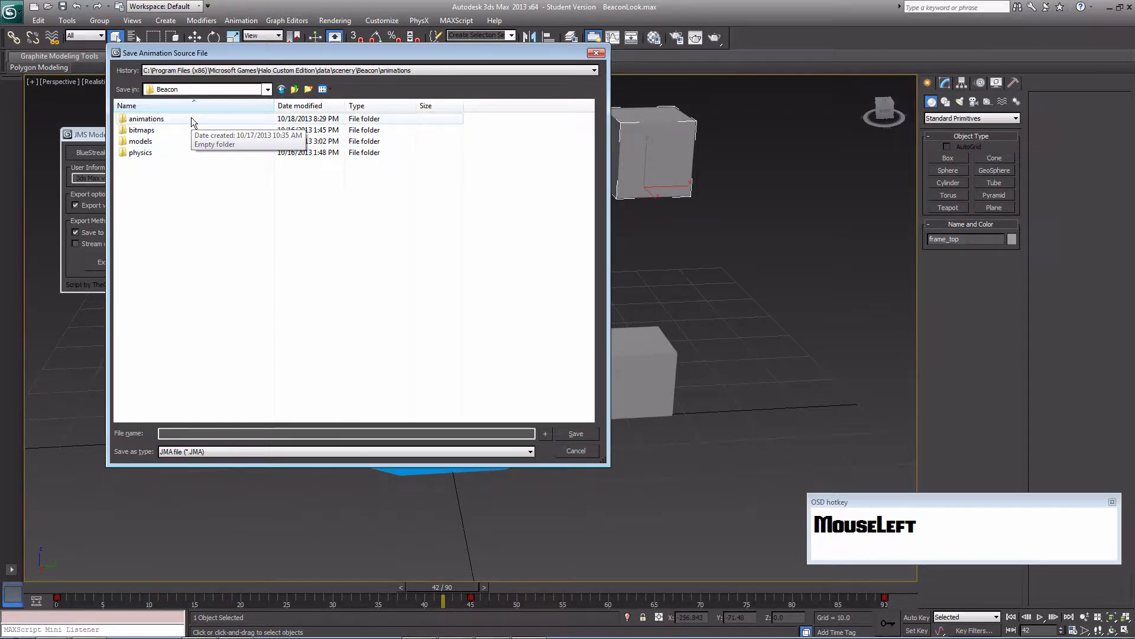
double_click(190, 118)
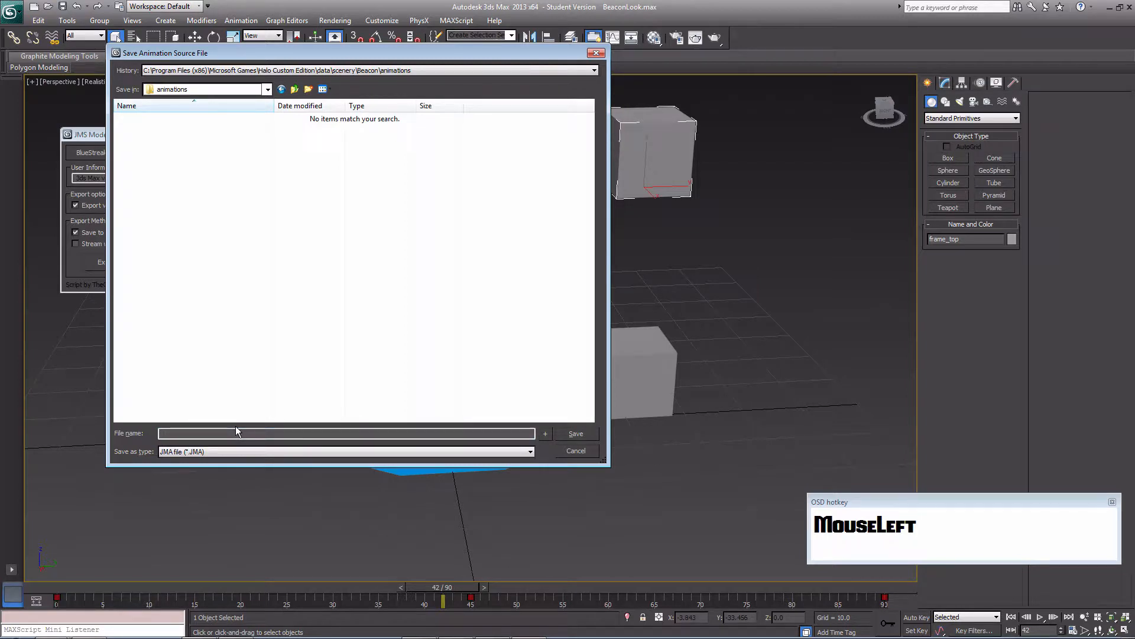
type("Beacon")
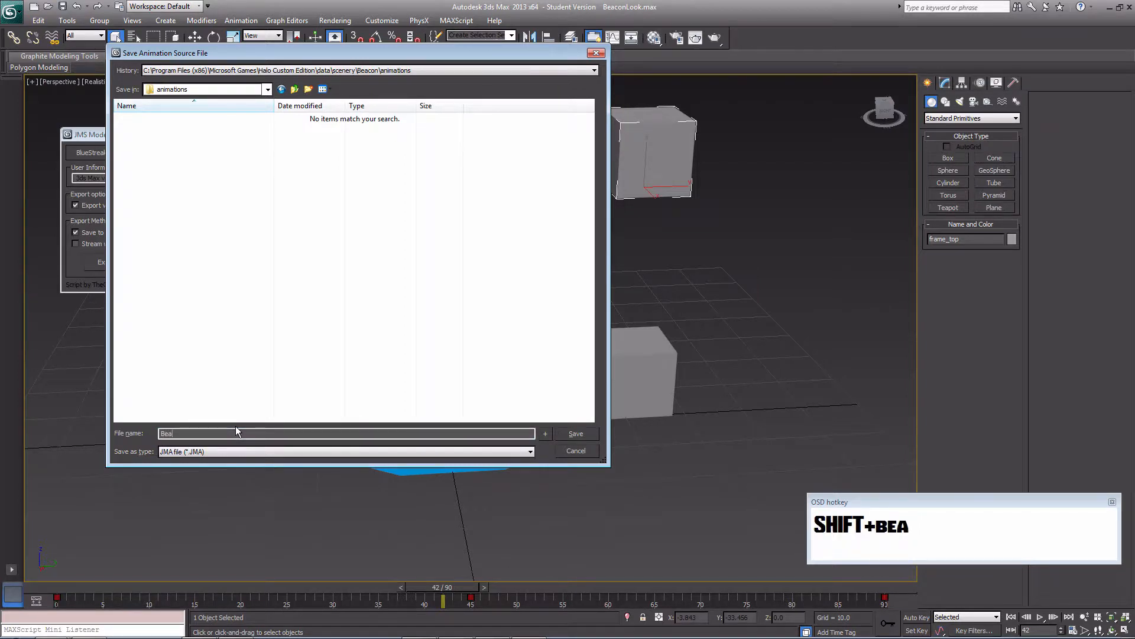
left_click(324, 451)
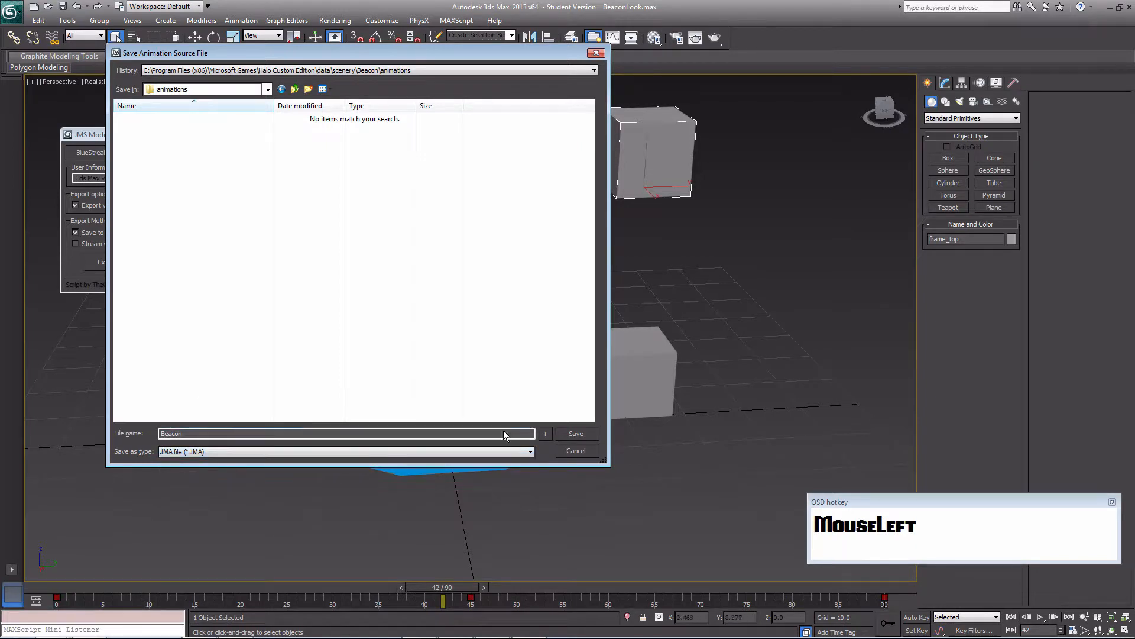
left_click(573, 433)
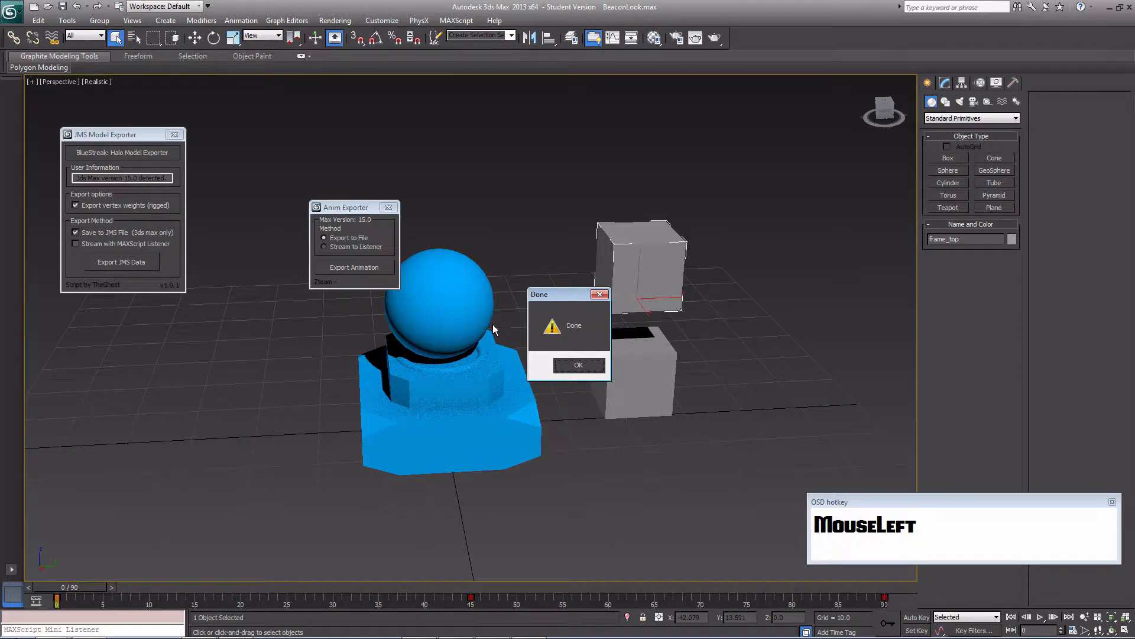
left_click(571, 365)
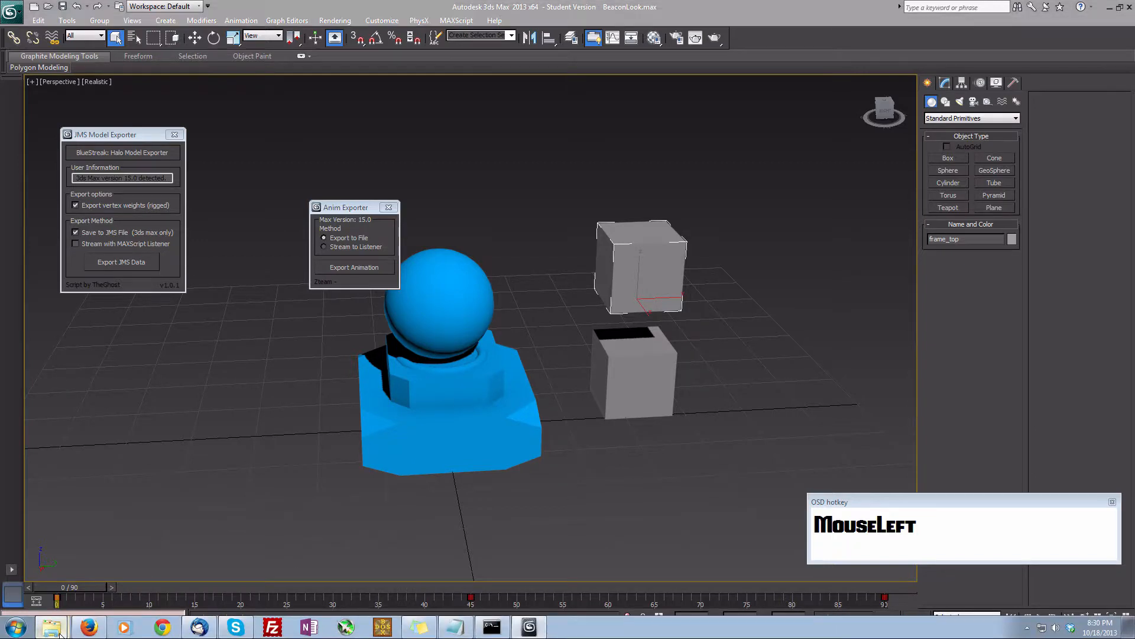
Switch to the Halo library in Windows Explorer, maximize the window and widen the file list
mouse_move(51, 626)
left_click(65, 601)
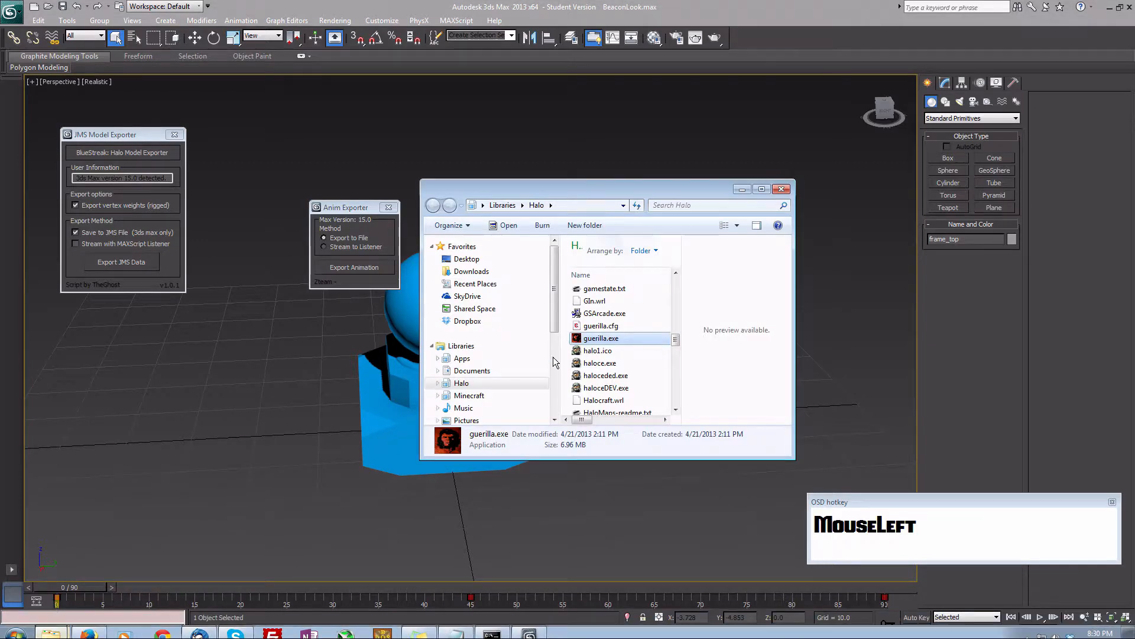
left_click(761, 189)
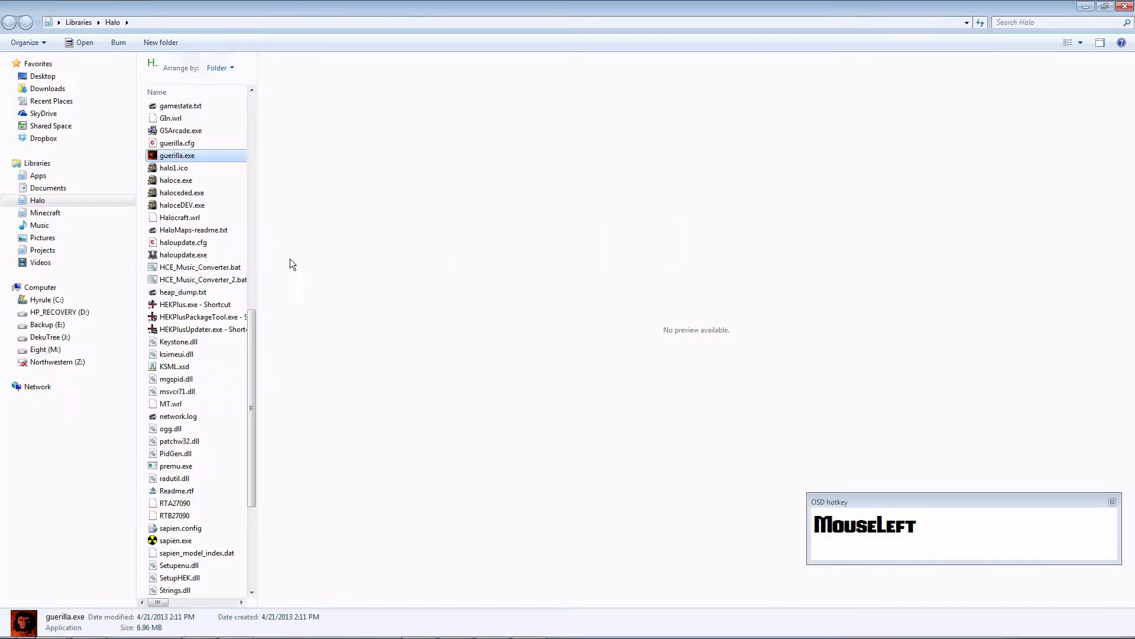
left_click_drag(257, 357, 458, 450)
Switch to the command prompt and compile the beacon's animation with "tool animations scenery\Beacon"
left_click(502, 628)
left_click_drag(654, 109, 478, 100)
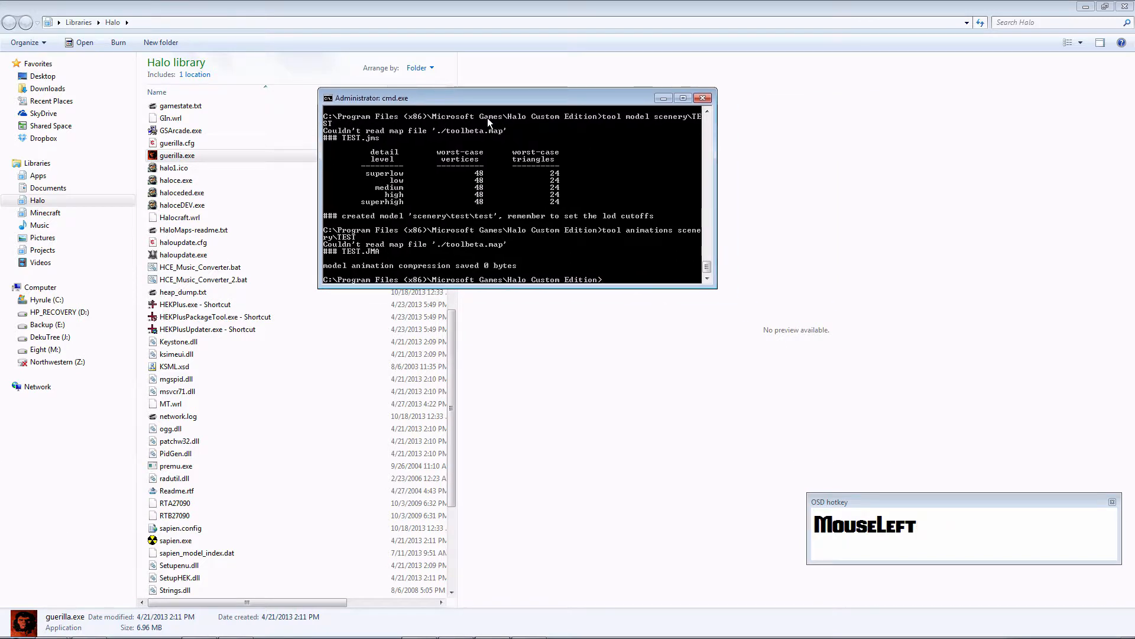
type("tool")
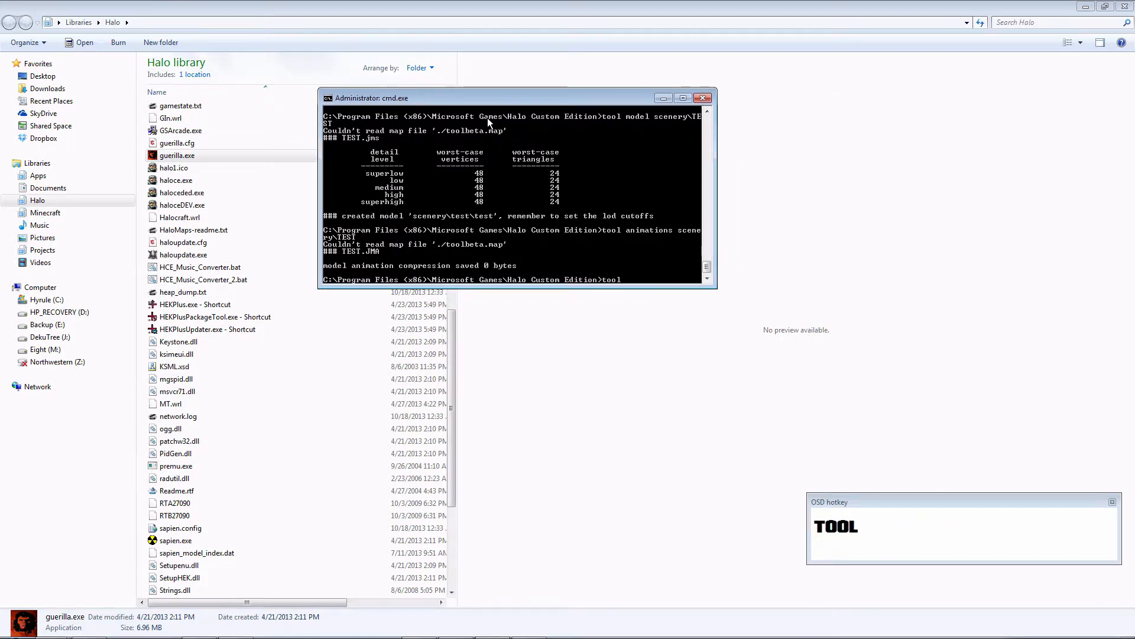
type(" animations")
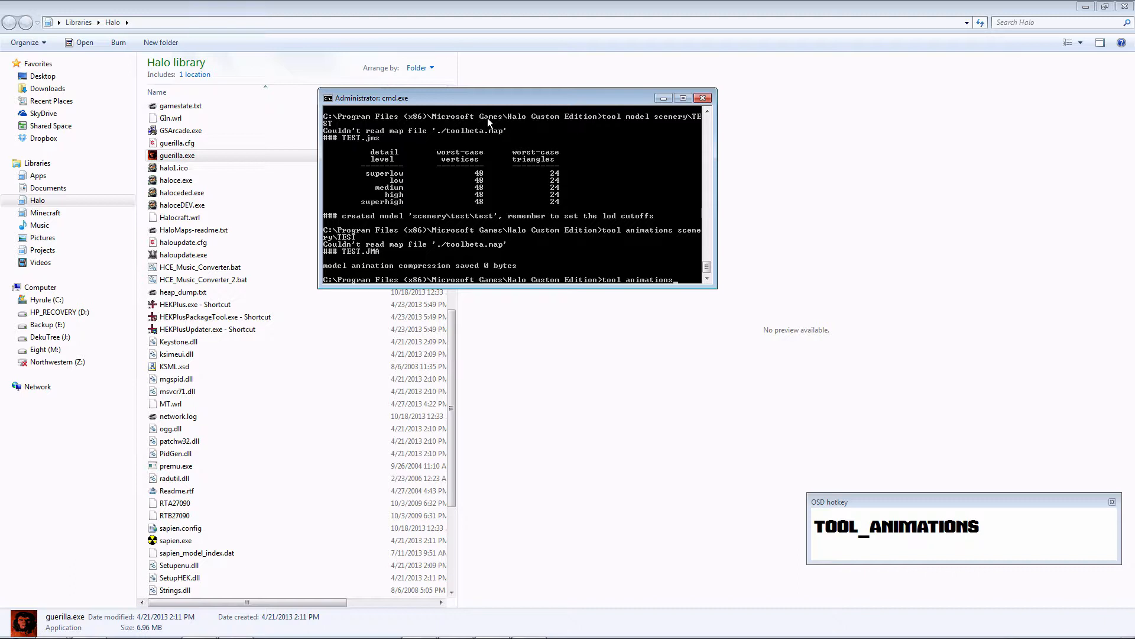
key("BackSpace")
type("s")
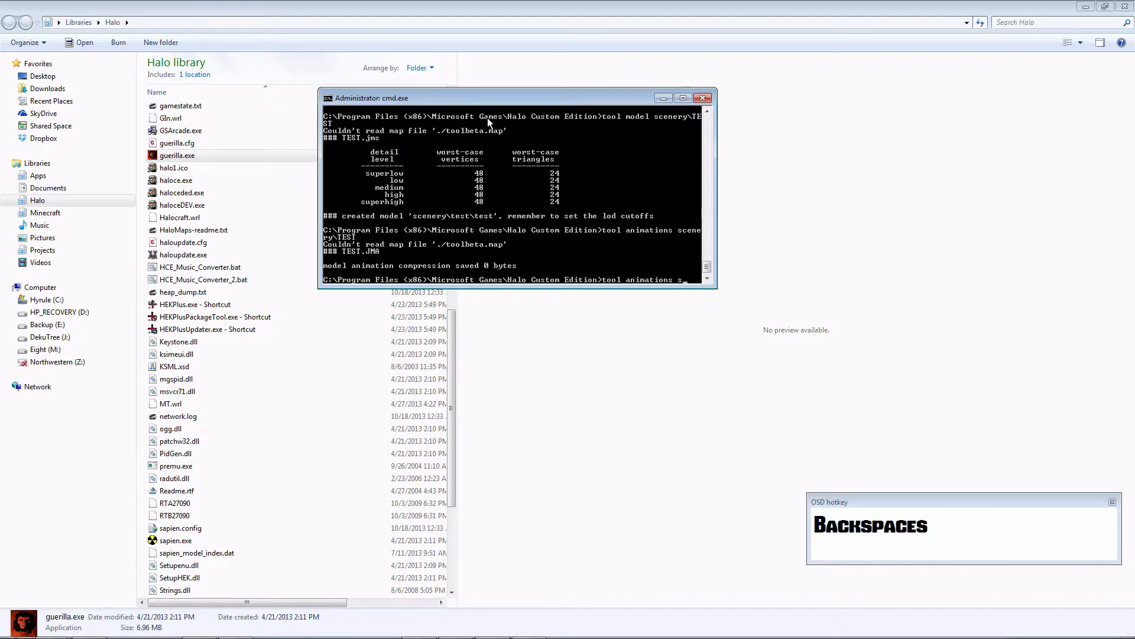
type("cenery\\Beacon")
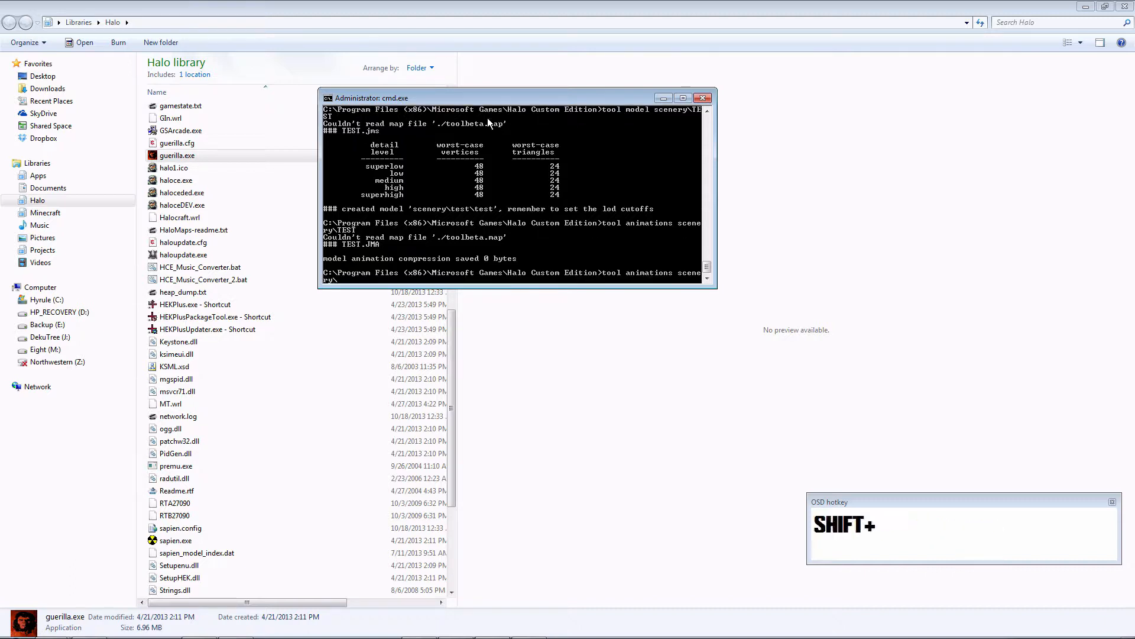
key("Return")
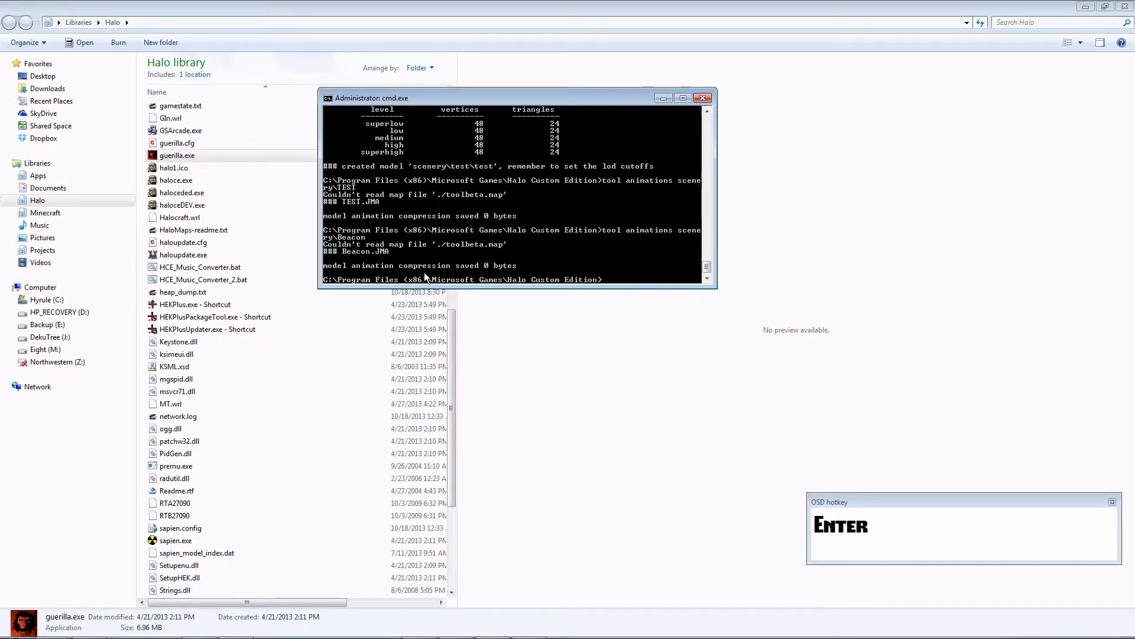
Launch guerilla.exe from the Halo Custom Edition folder
left_click_drag(453, 331, 456, 98)
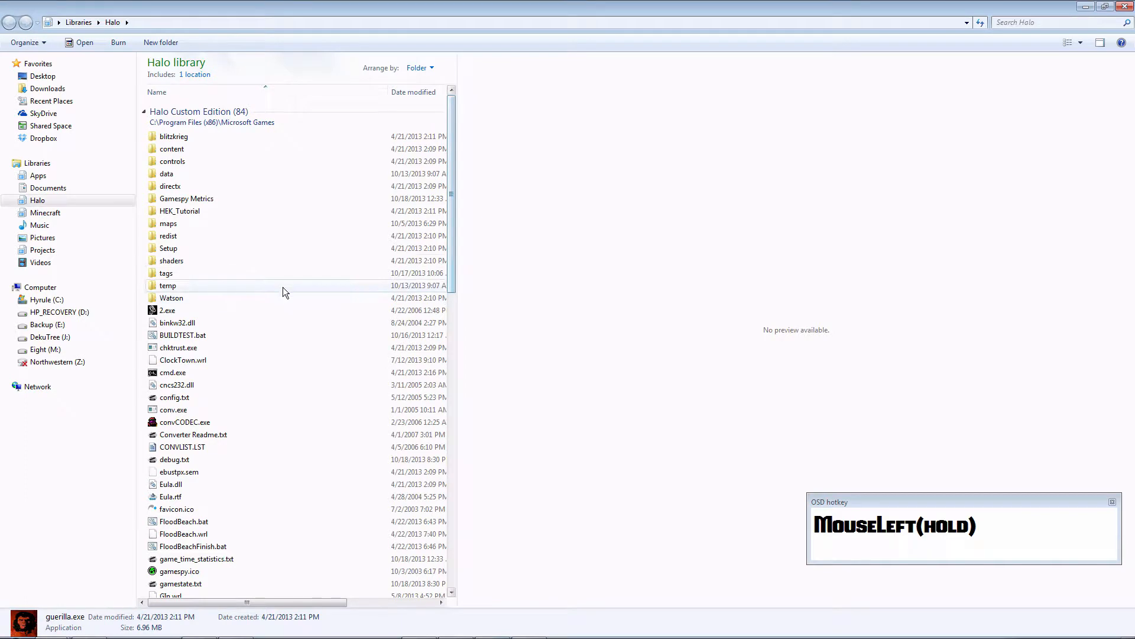
left_click_drag(454, 196, 453, 306)
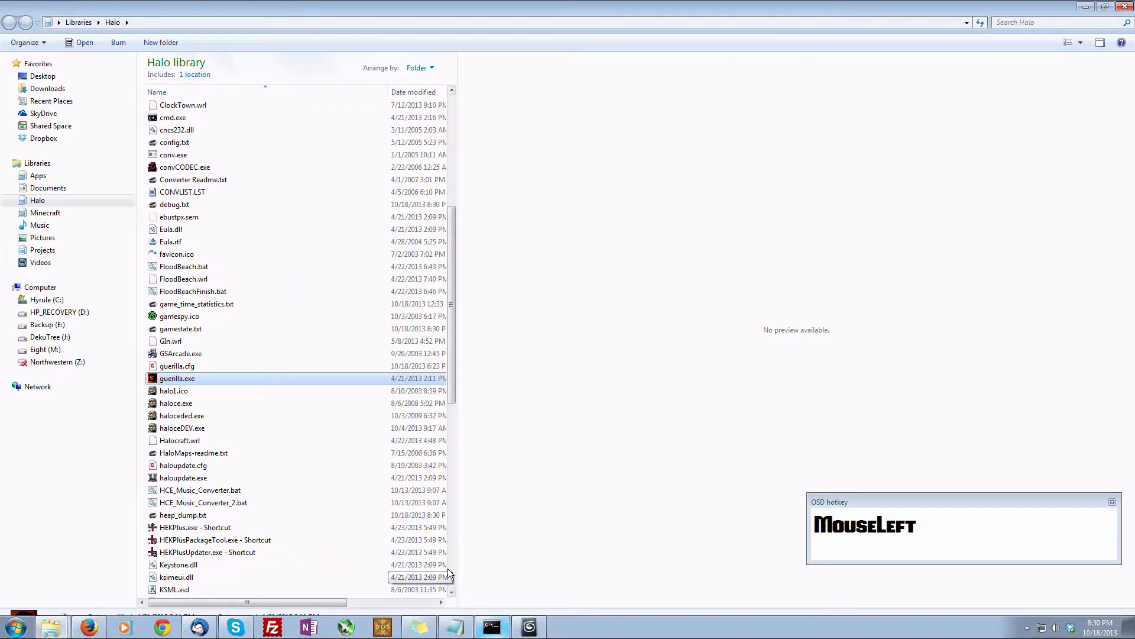
double_click(217, 378)
Open beacon.model_animations from the scenery\beacon tag folder and reposition its tag window
left_click(10, 18)
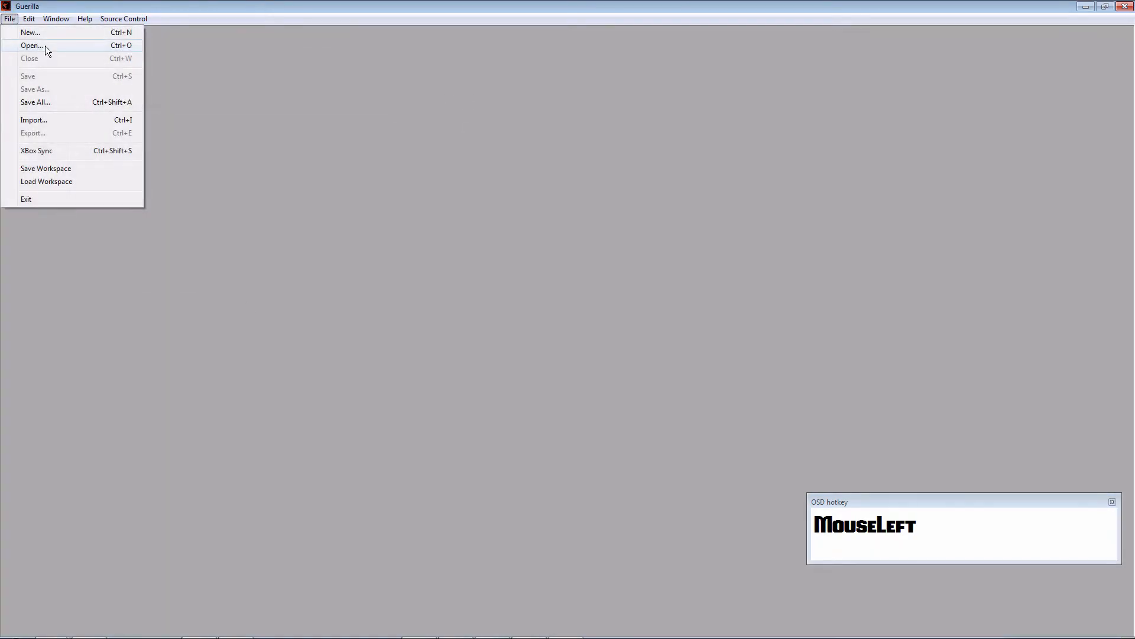
left_click(46, 46)
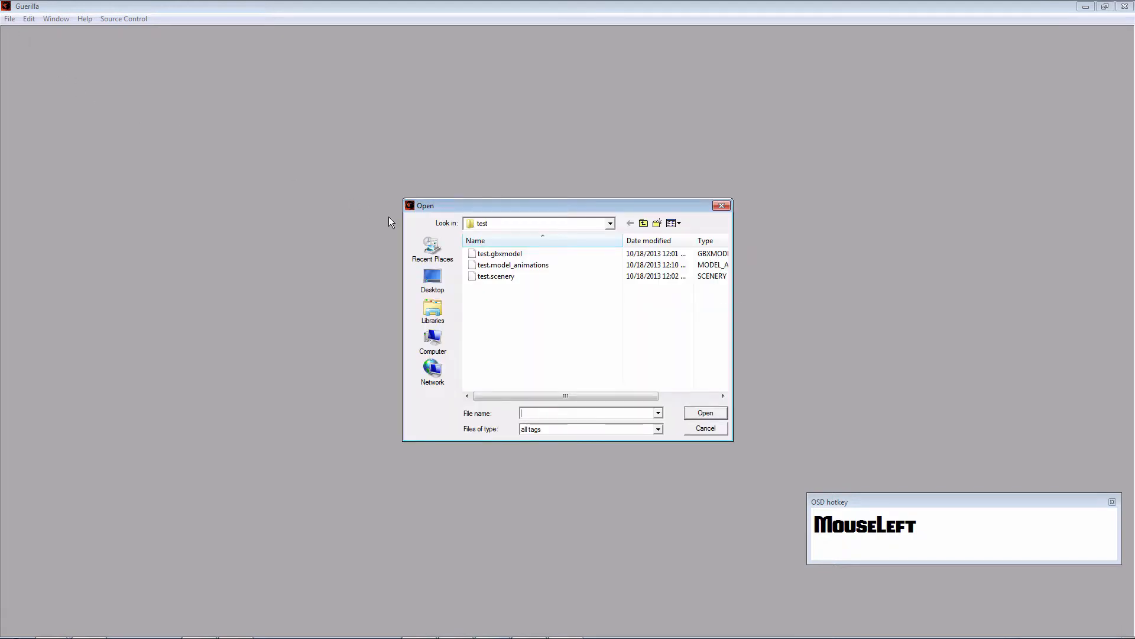
left_click(643, 223)
scroll(590, 285, "up", 6)
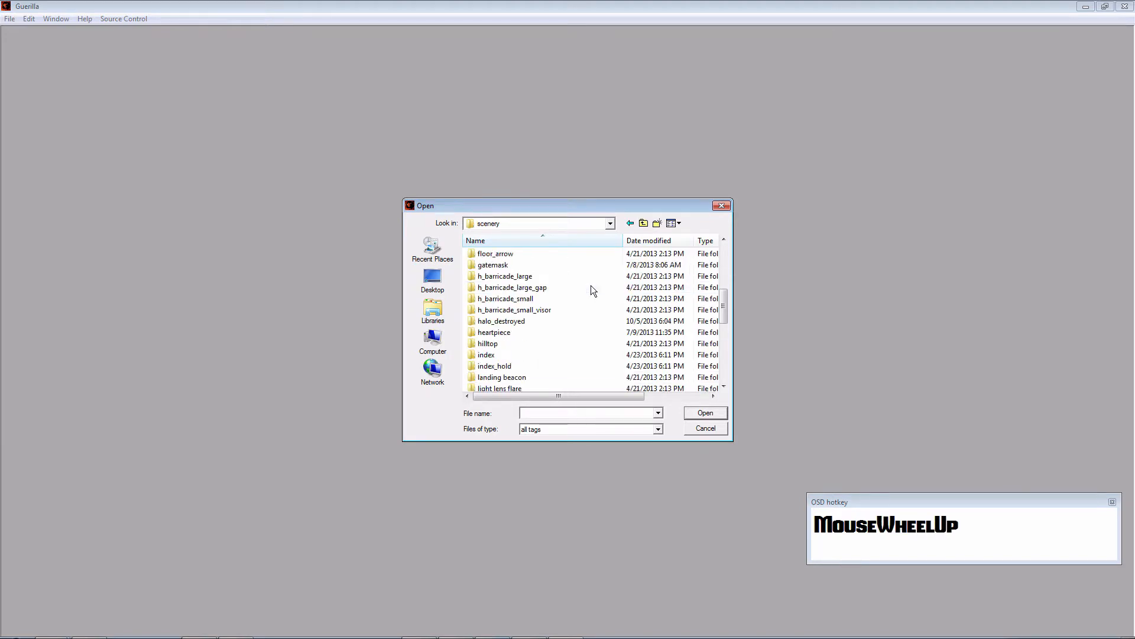
scroll(552, 320, "up", 3)
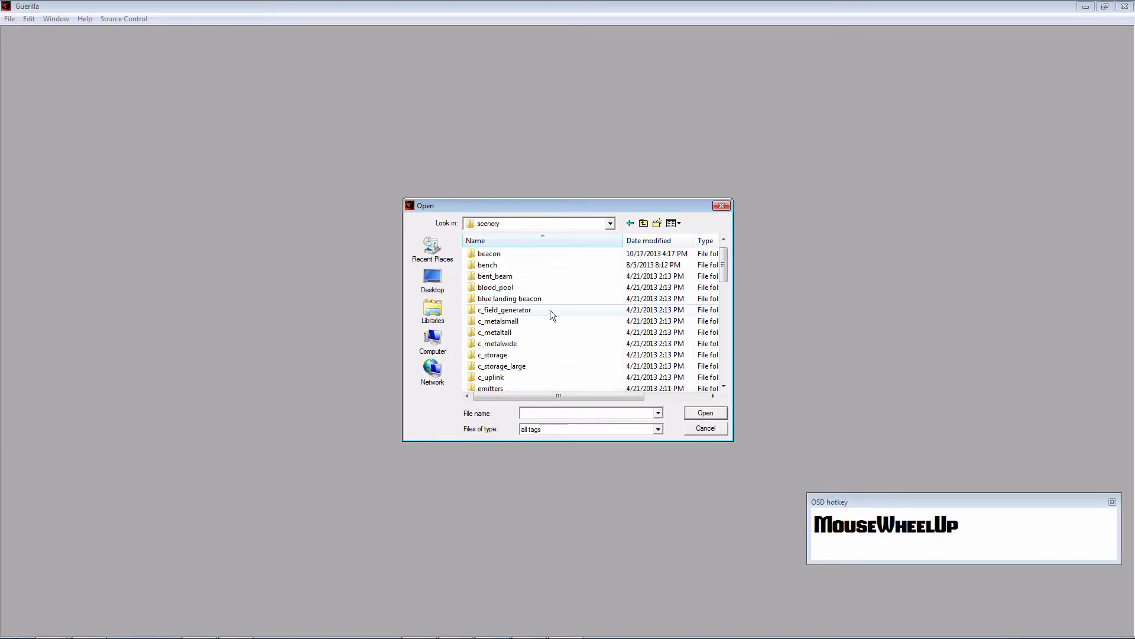
left_click(525, 255)
key("Return")
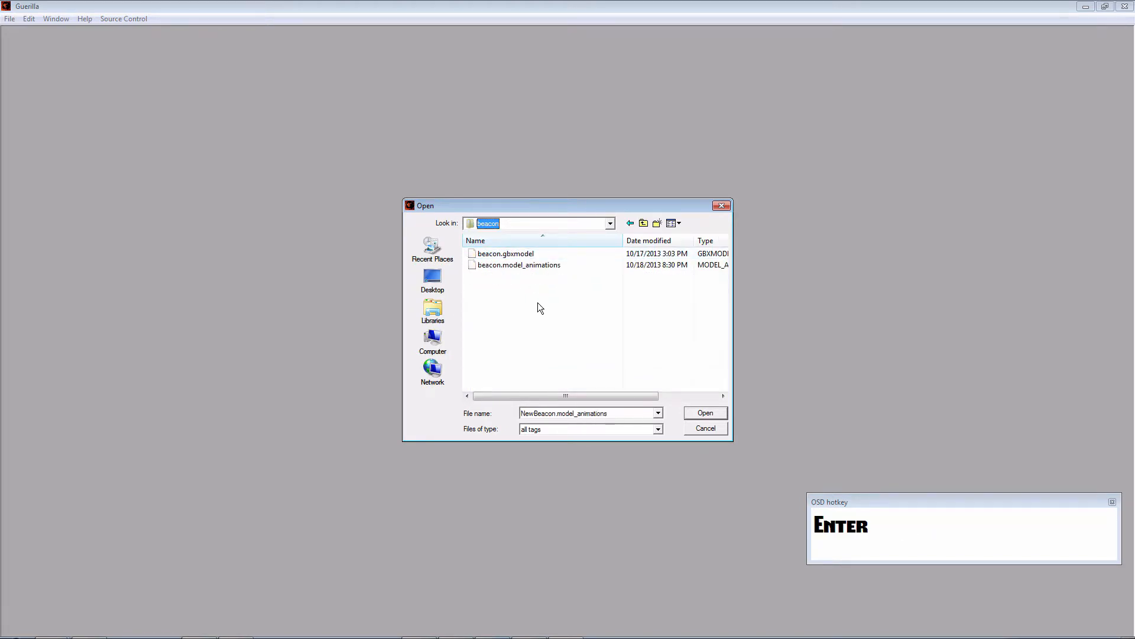
double_click(526, 265)
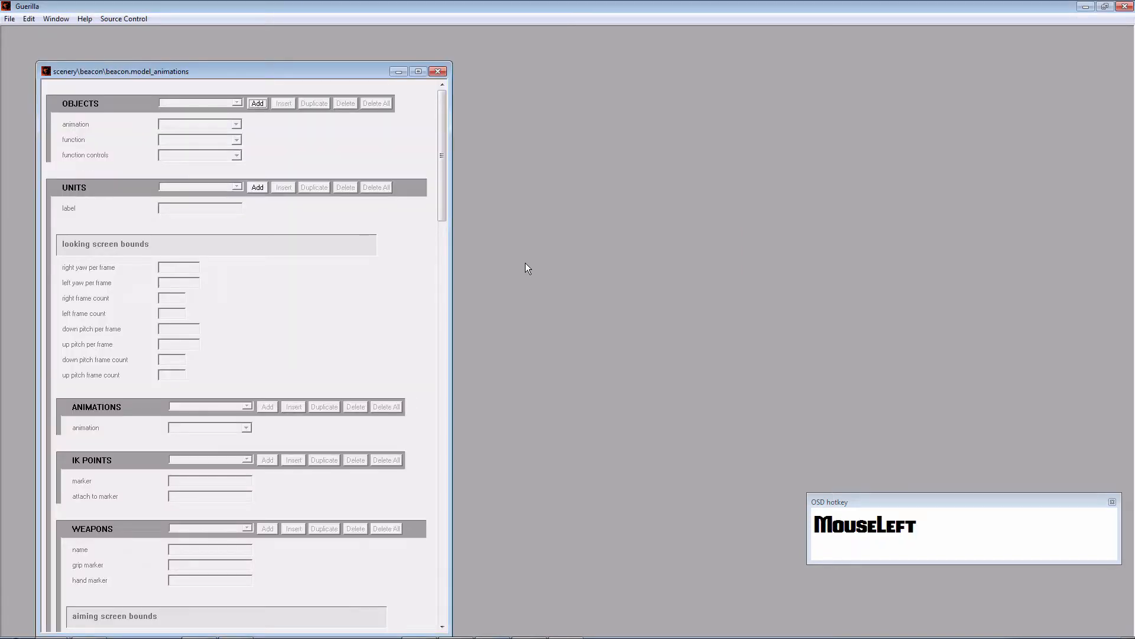
left_click_drag(335, 72, 371, 58)
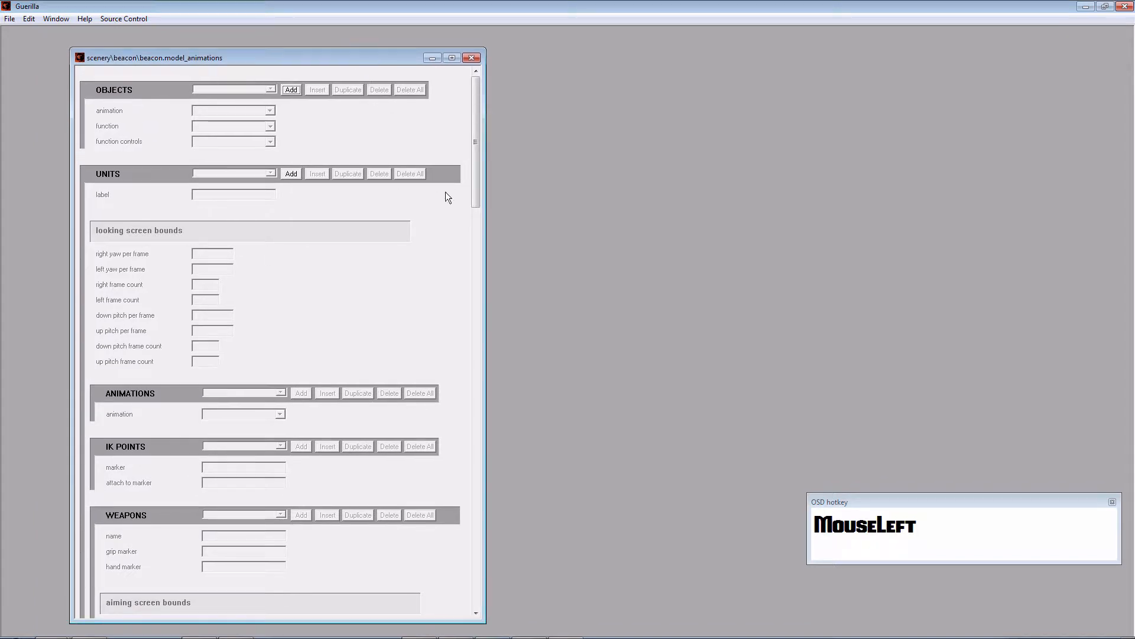
left_click_drag(474, 168, 474, 233)
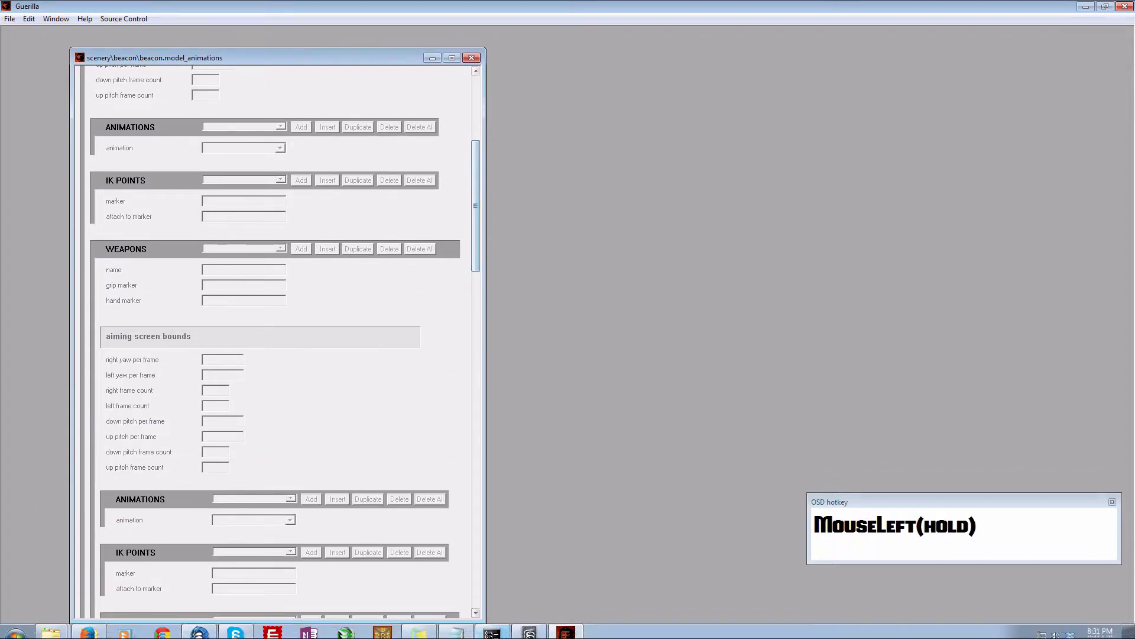
Scrub the beacon animation to frame 54 in 3ds Max, and return to Guerilla to examine the animation tag's Nodes and Animations blocks
left_click(530, 631)
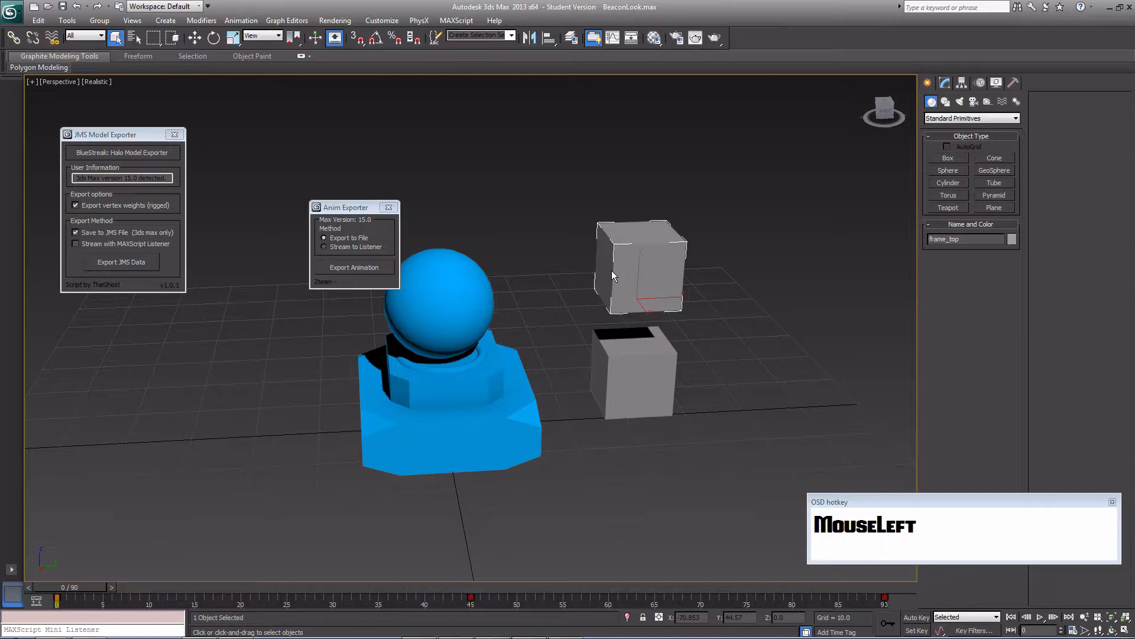
left_click_drag(80, 585, 548, 585)
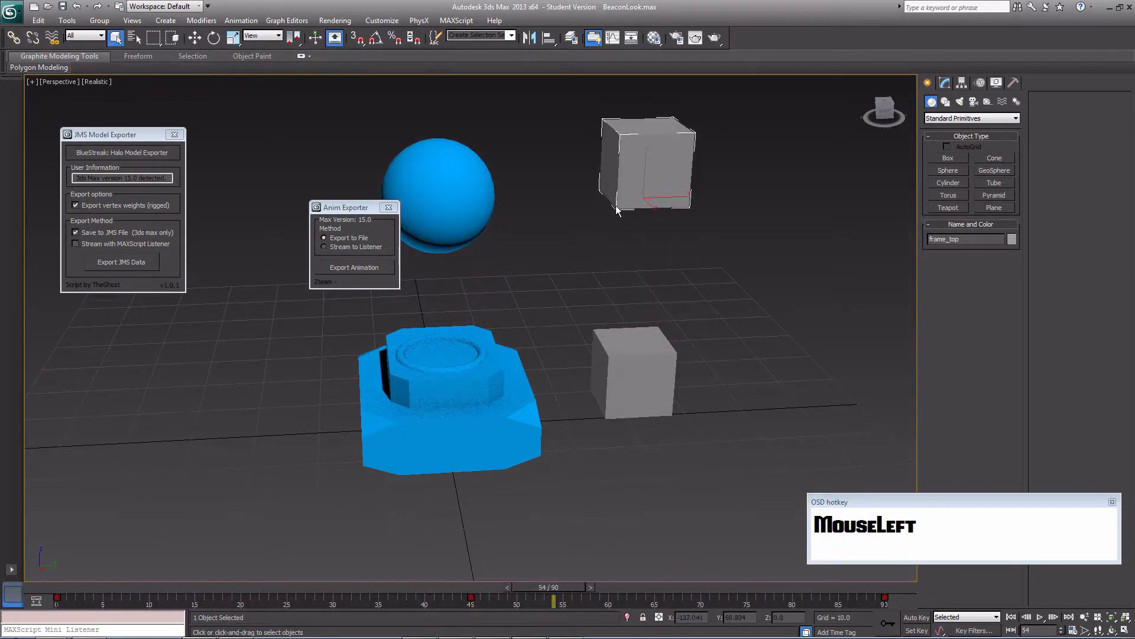
left_click(565, 627)
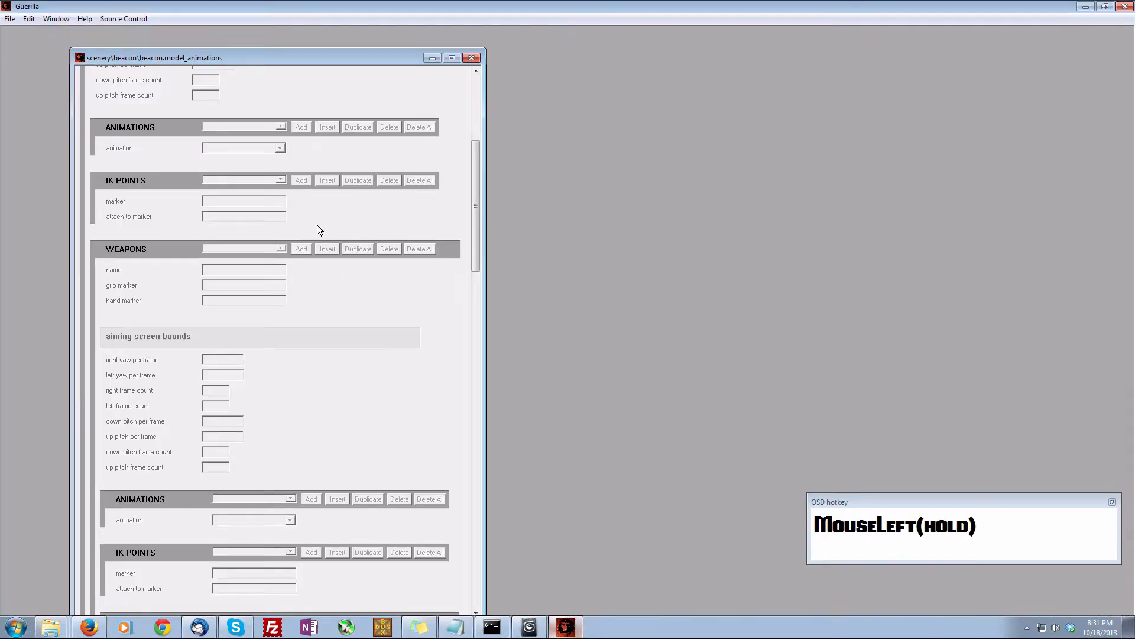
left_click_drag(477, 194, 471, 517)
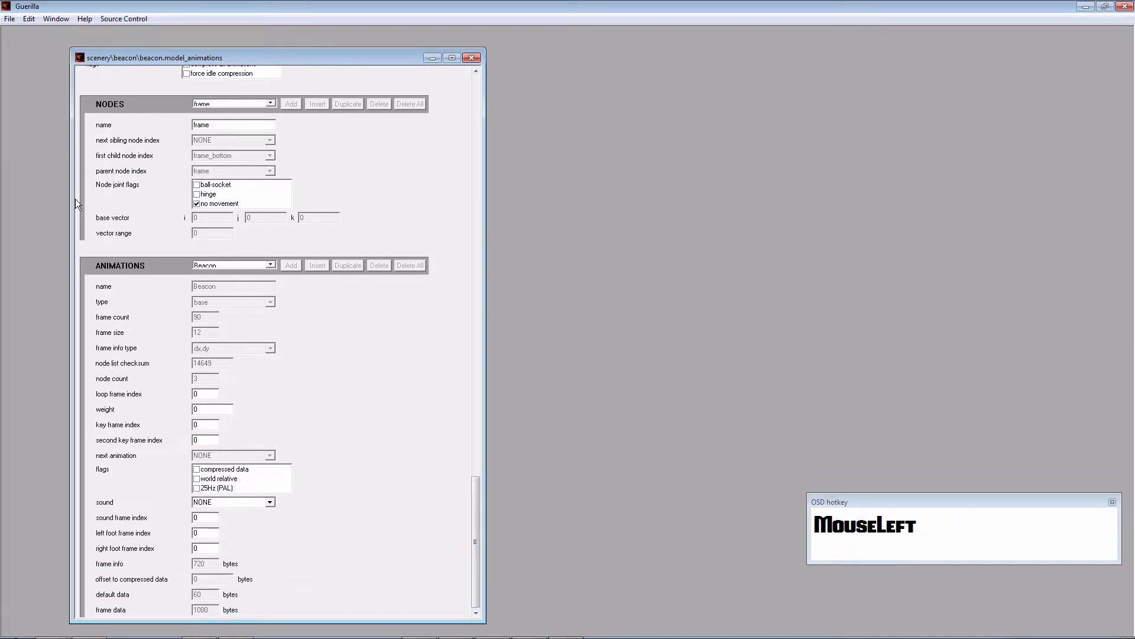
Open beacon.gbxmodel and place its window beside the model_animations tag for comparison
left_click(10, 18)
left_click(38, 44)
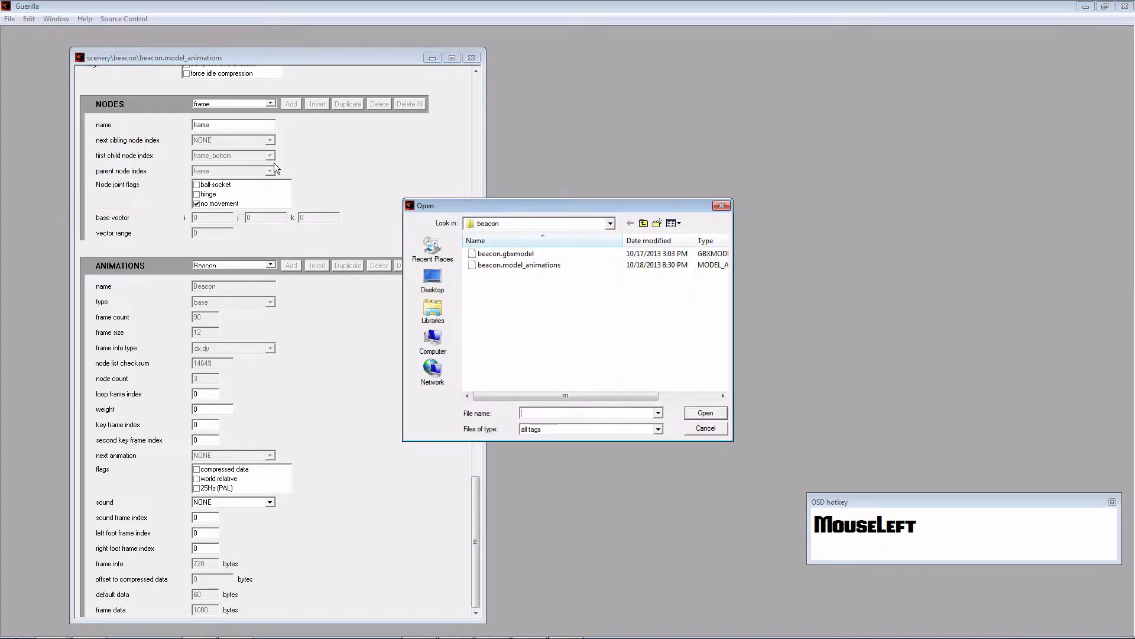
double_click(542, 254)
left_click_drag(321, 88, 789, 50)
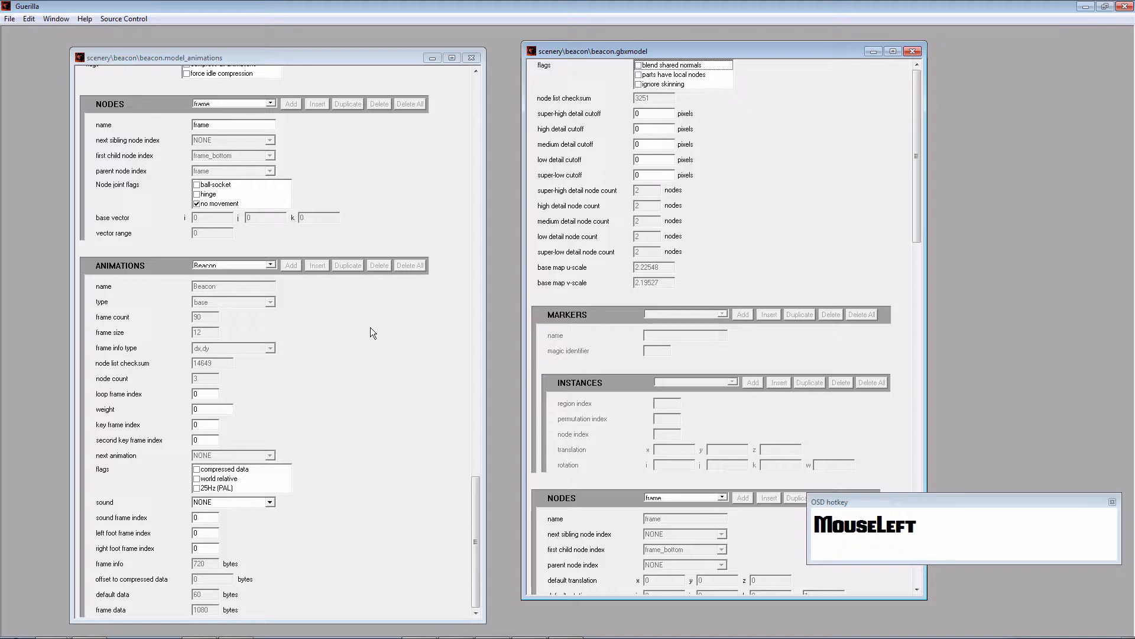
Switch to the Halo library in Windows Explorer and go to the data\scenery\Beacon\animations folder
left_click(63, 632)
left_click_drag(63, 631, 50, 600)
scroll(176, 224, "up", 5)
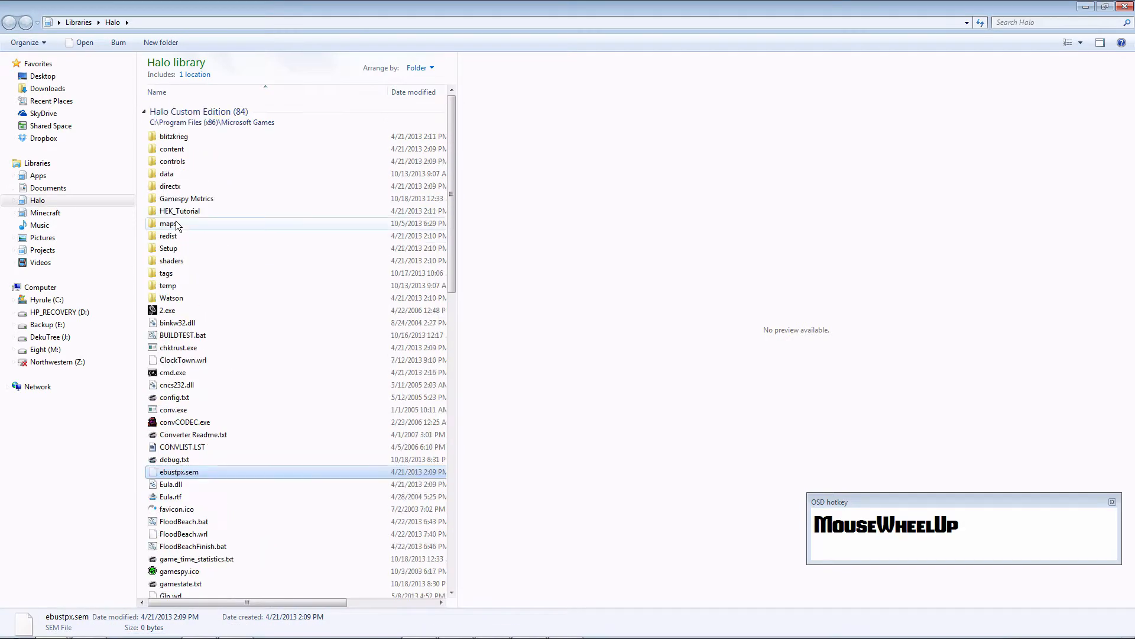
double_click(186, 172)
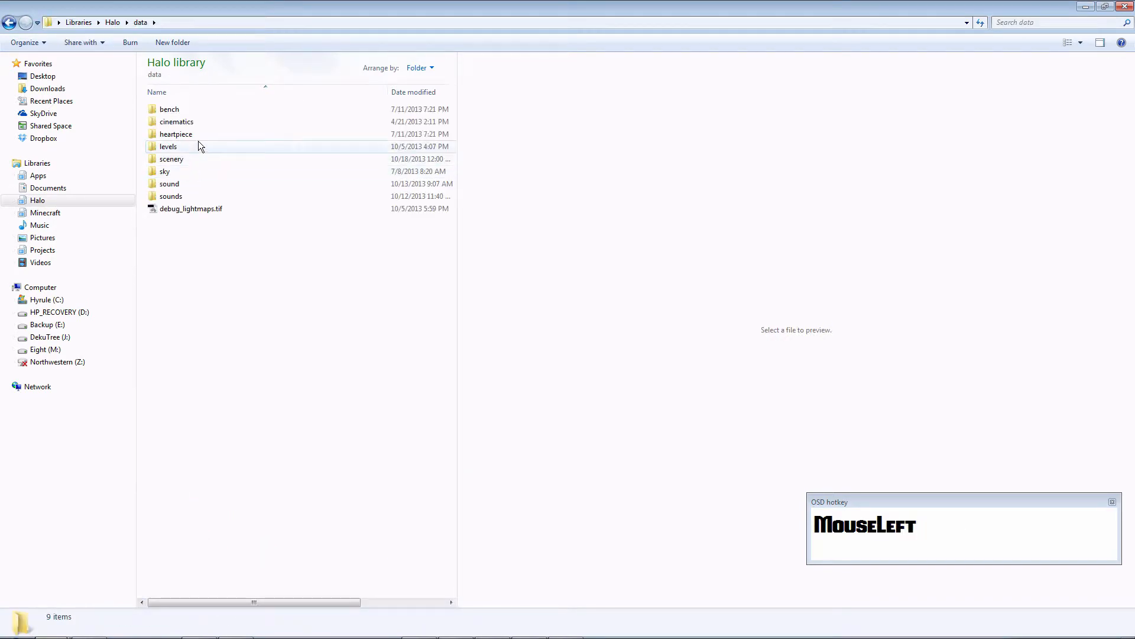
double_click(198, 156)
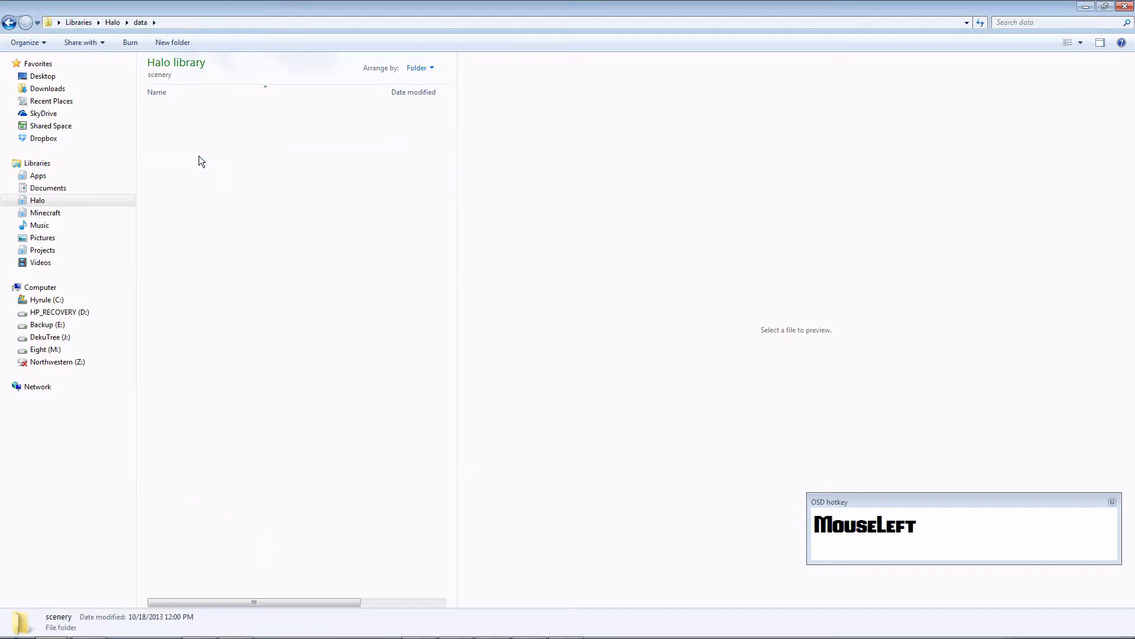
left_click(201, 112)
double_click(201, 112)
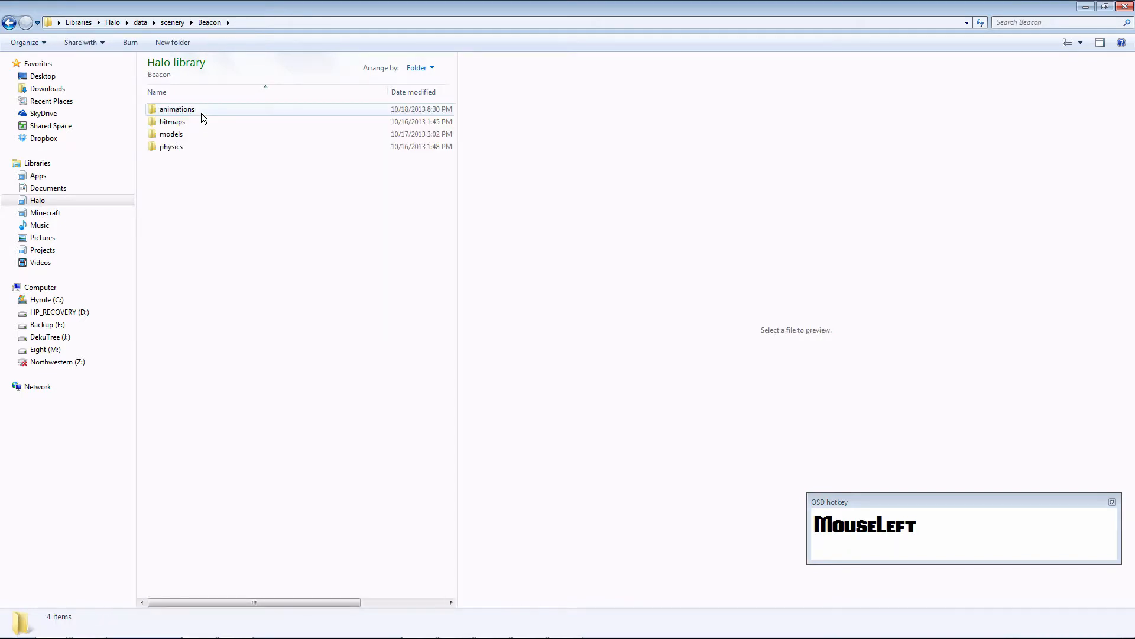
double_click(205, 115)
Open Beacon.JMA for editing in Notepad++
left_click(205, 114)
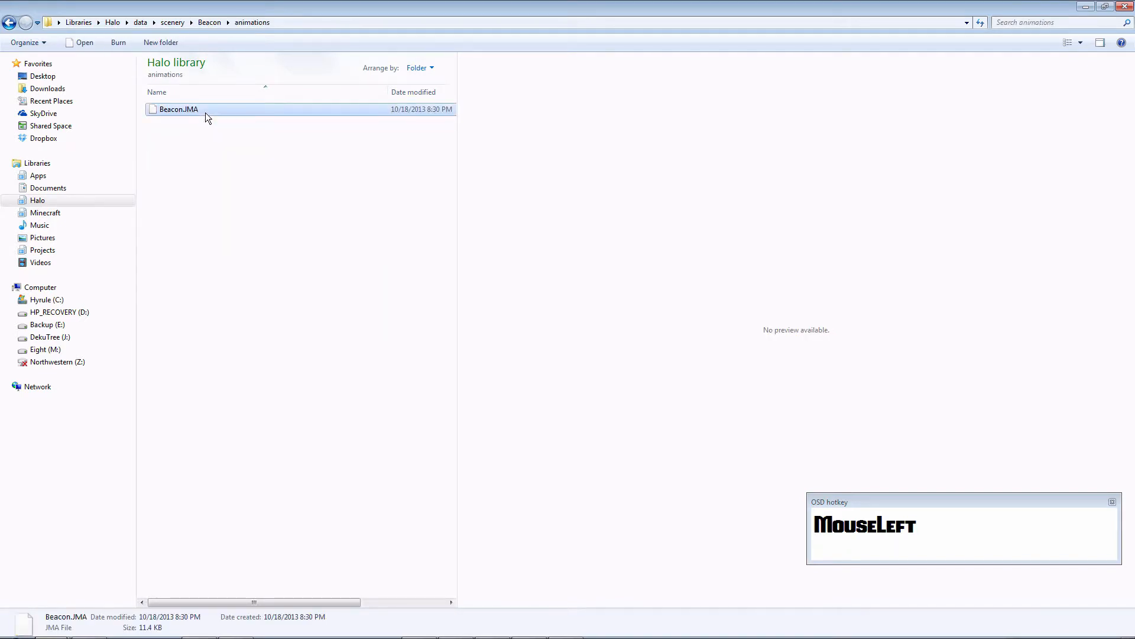
right_click(205, 113)
mouse_move(152, 262)
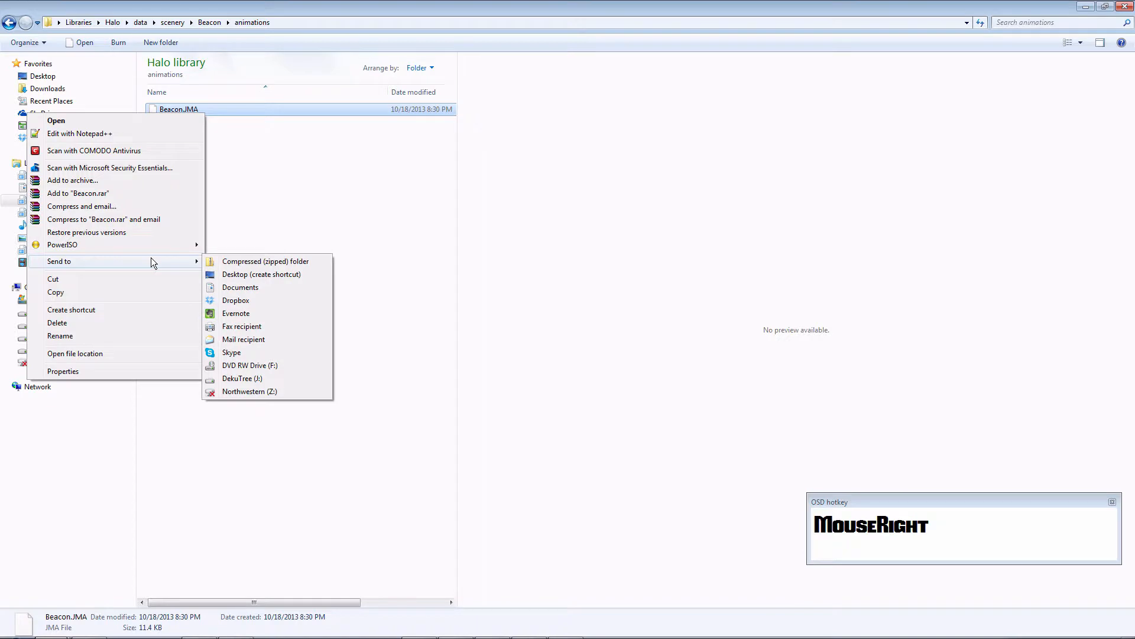
left_click(152, 136)
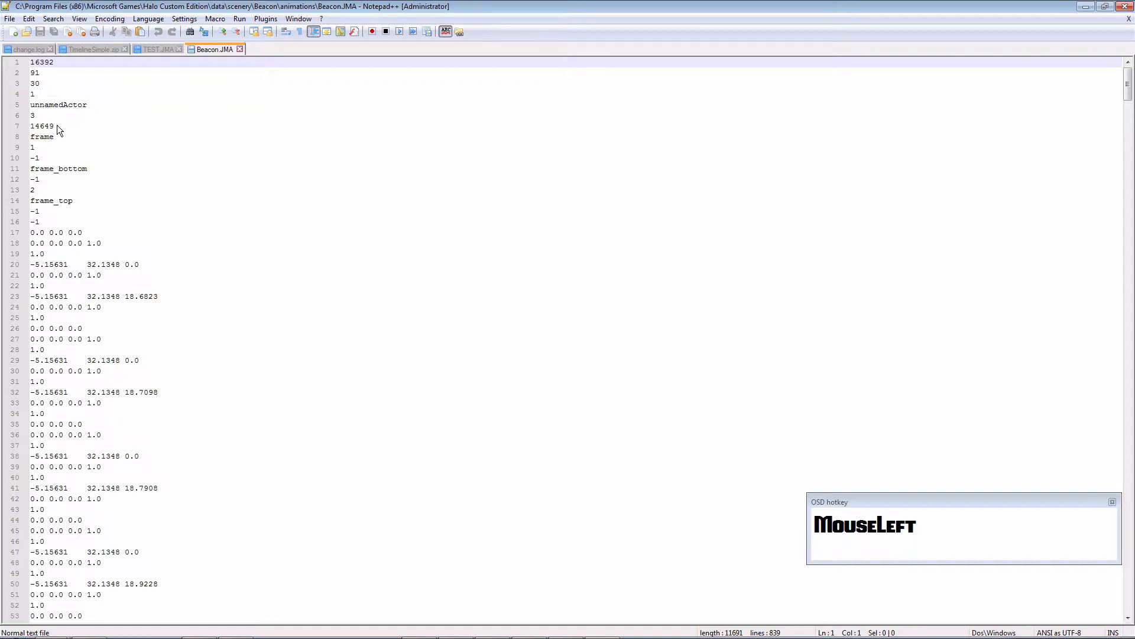
Replace the node list checksum on line 7 with the gbxmodel's value, 3251, and save and close the file
left_click_drag(56, 127, 34, 130)
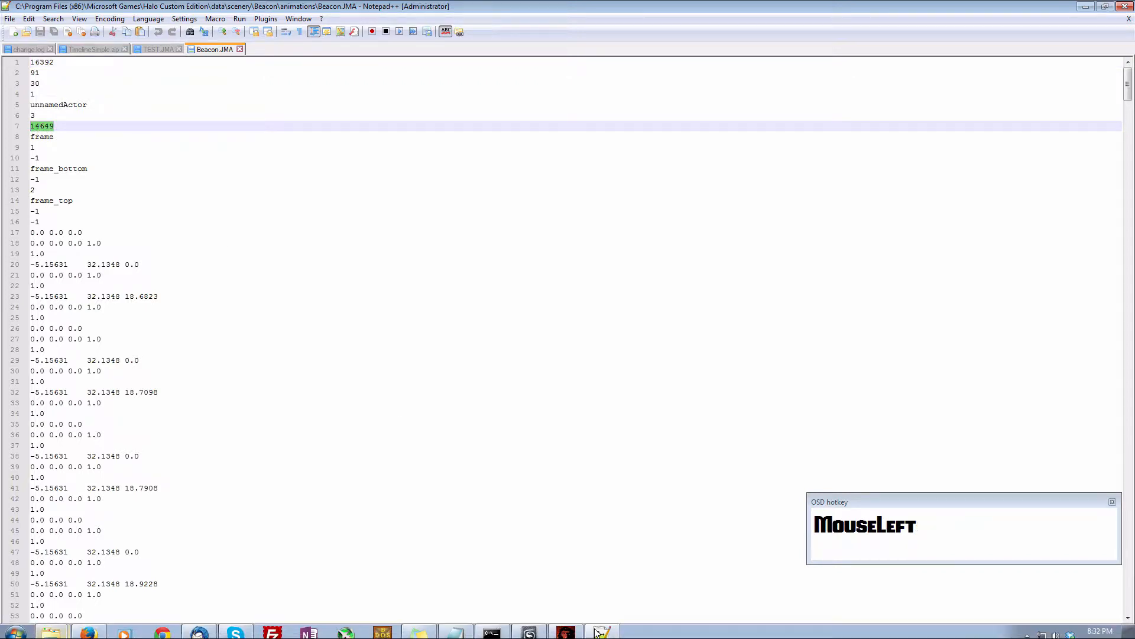
left_click(566, 634)
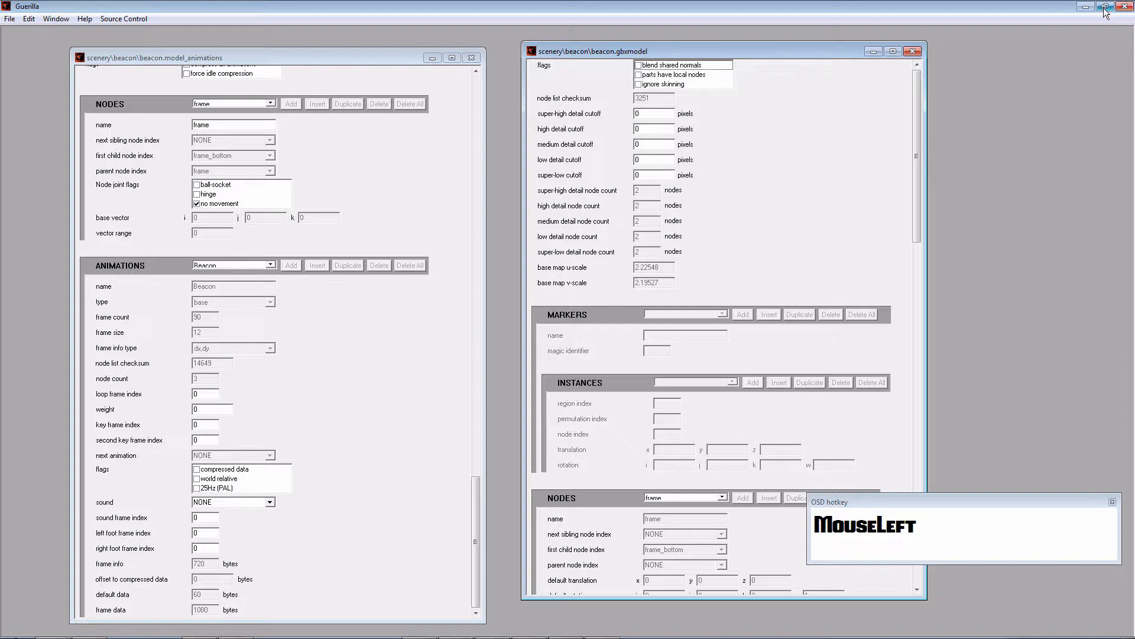
left_click(1085, 7)
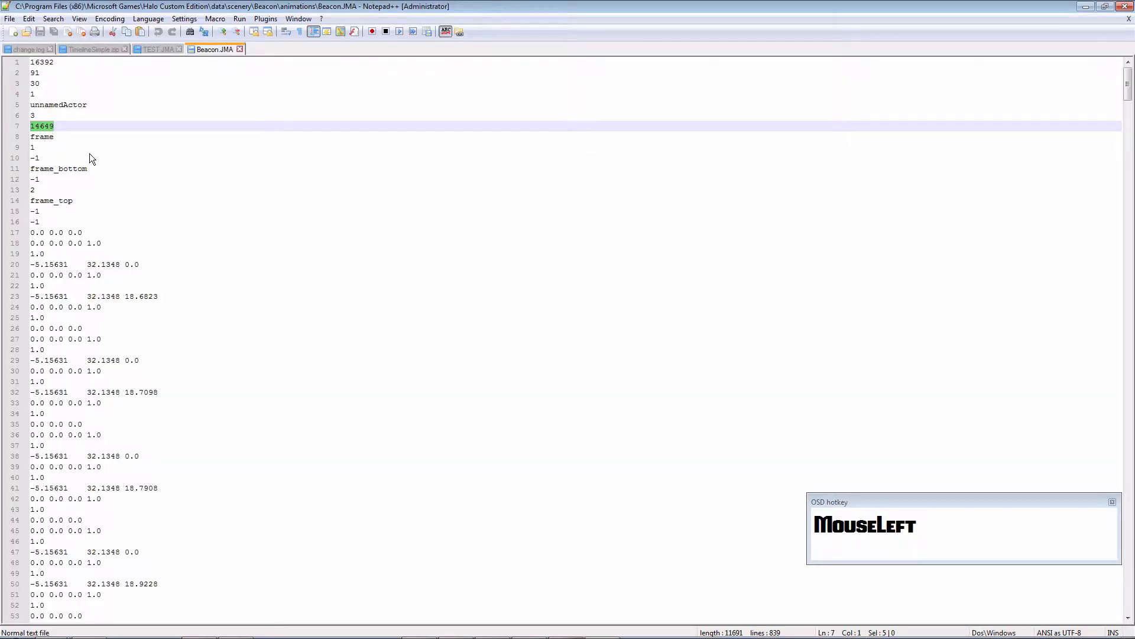
type("3251")
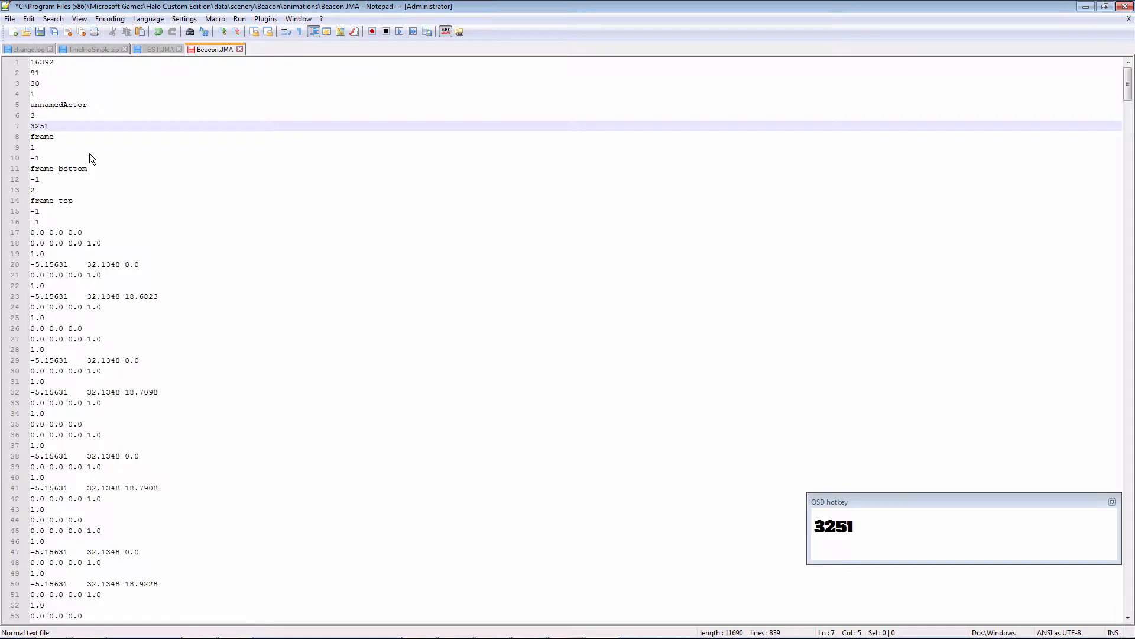
left_click(39, 33)
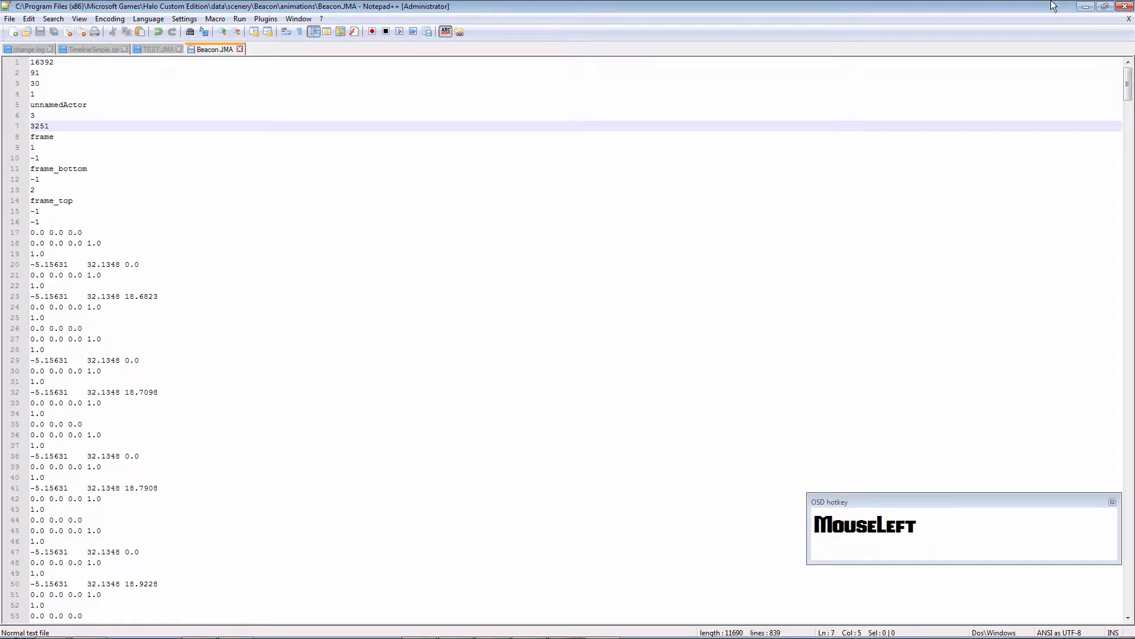
left_click(1130, 6)
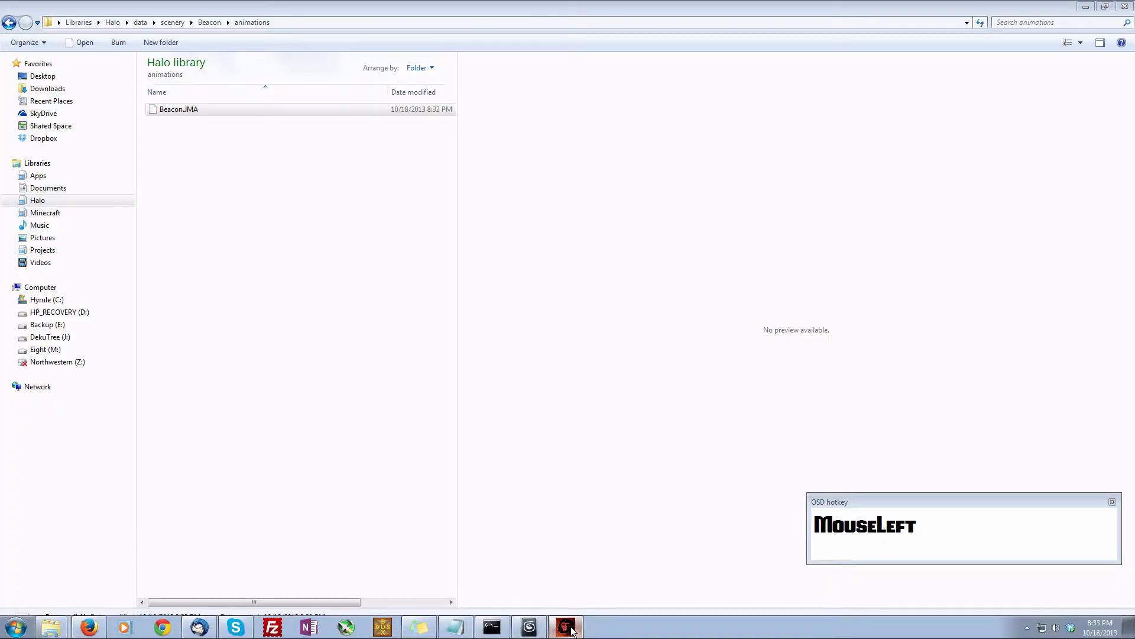
Switch to Guerilla and close the beacon.model_animations and beacon.gbxmodel tags
left_click(568, 628)
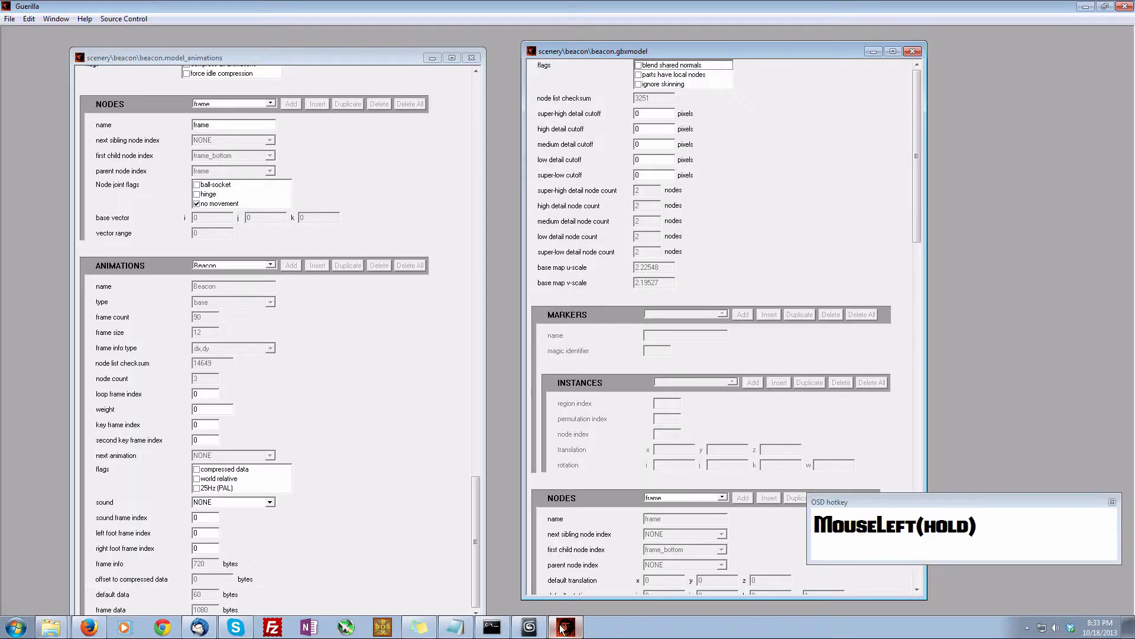
left_click(472, 58)
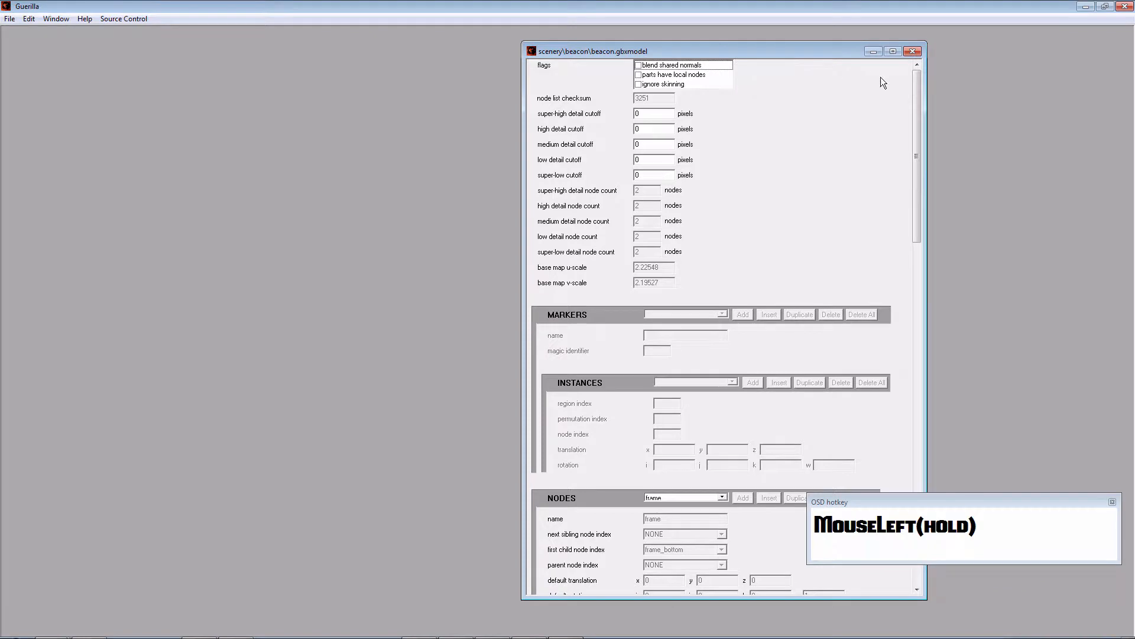
left_click(912, 51)
Recompile the beacon animation by rerunning tool animations scenery\Beacon in the command prompt
left_click(491, 626)
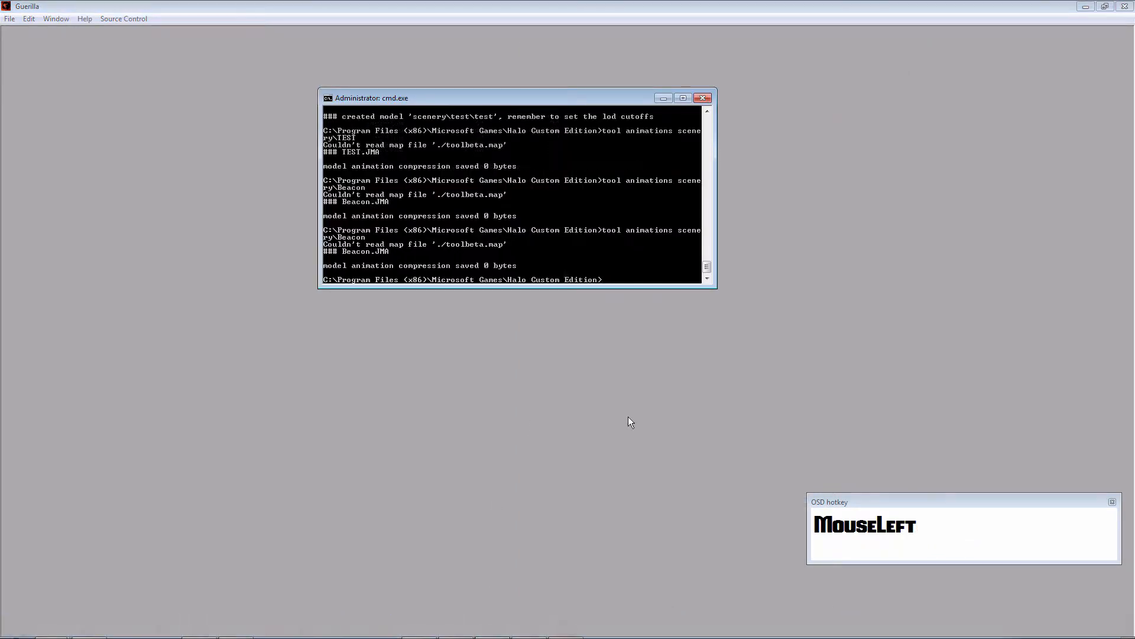
key("Up")
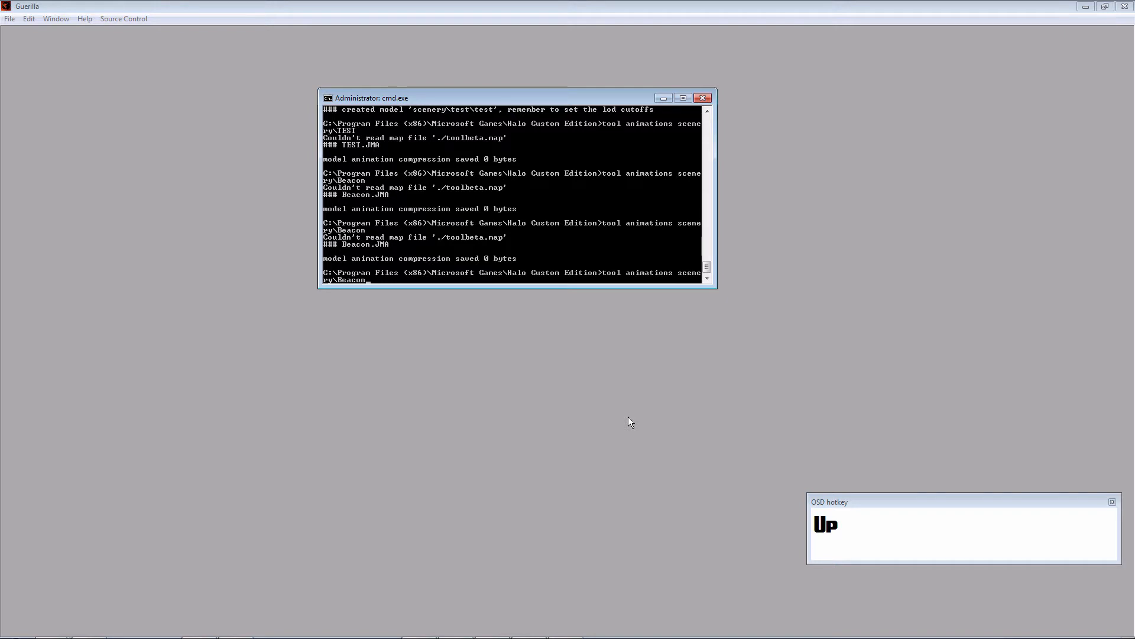
key("Return")
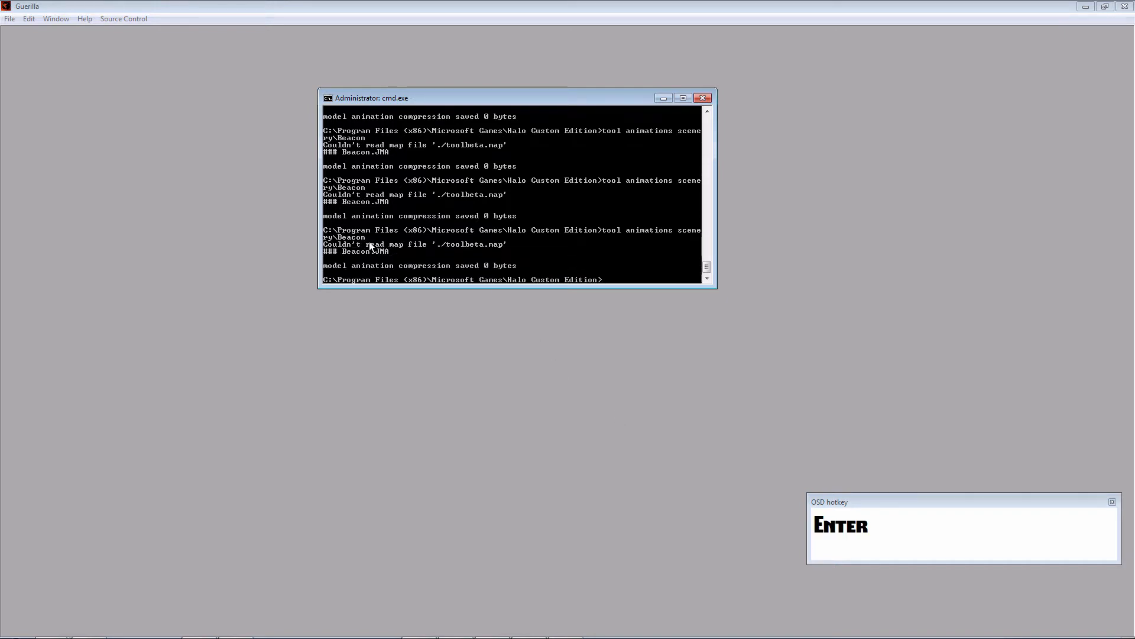
Reopen beacon.model_animations in Guerilla and check the node list checksum of the Beacon animation
left_click(10, 53)
left_click(10, 18)
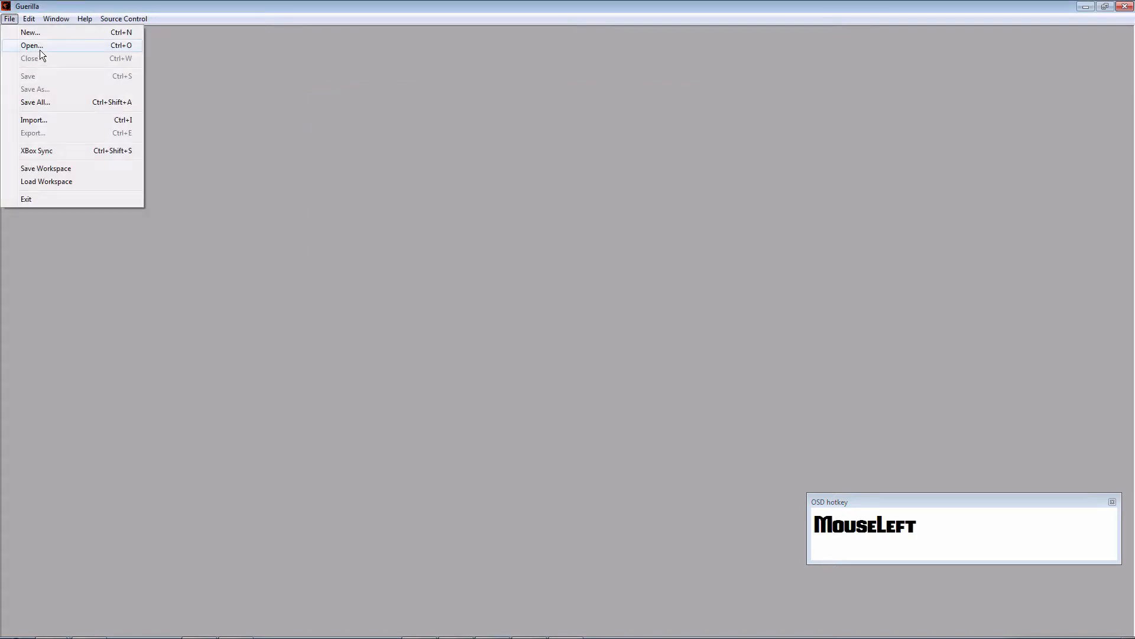
left_click(40, 49)
double_click(553, 263)
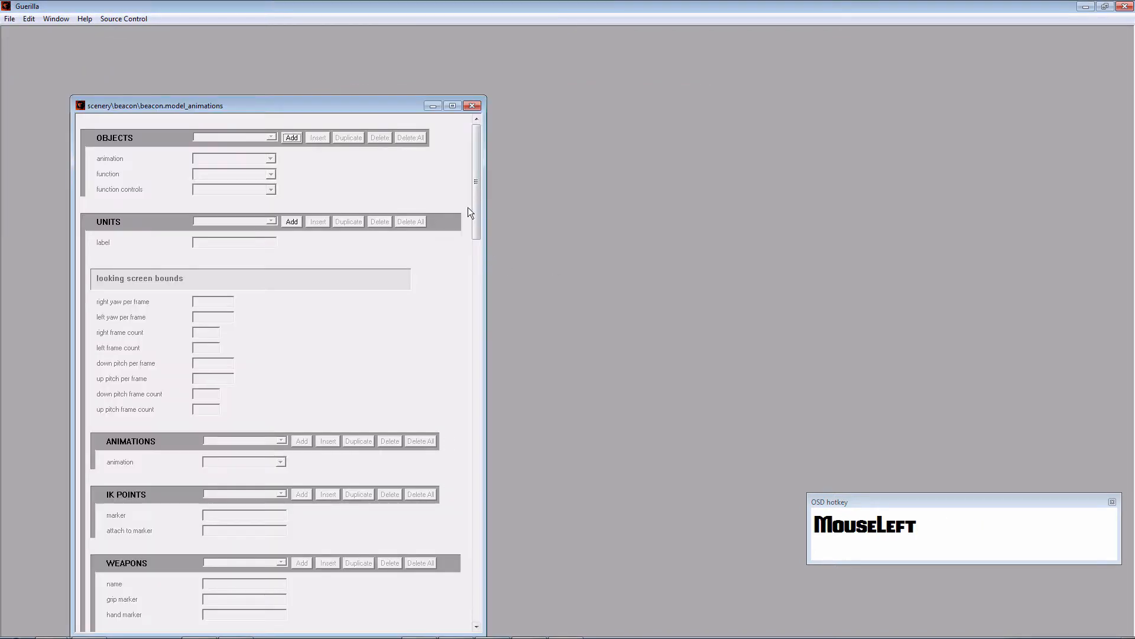
left_click_drag(476, 207, 127, 418)
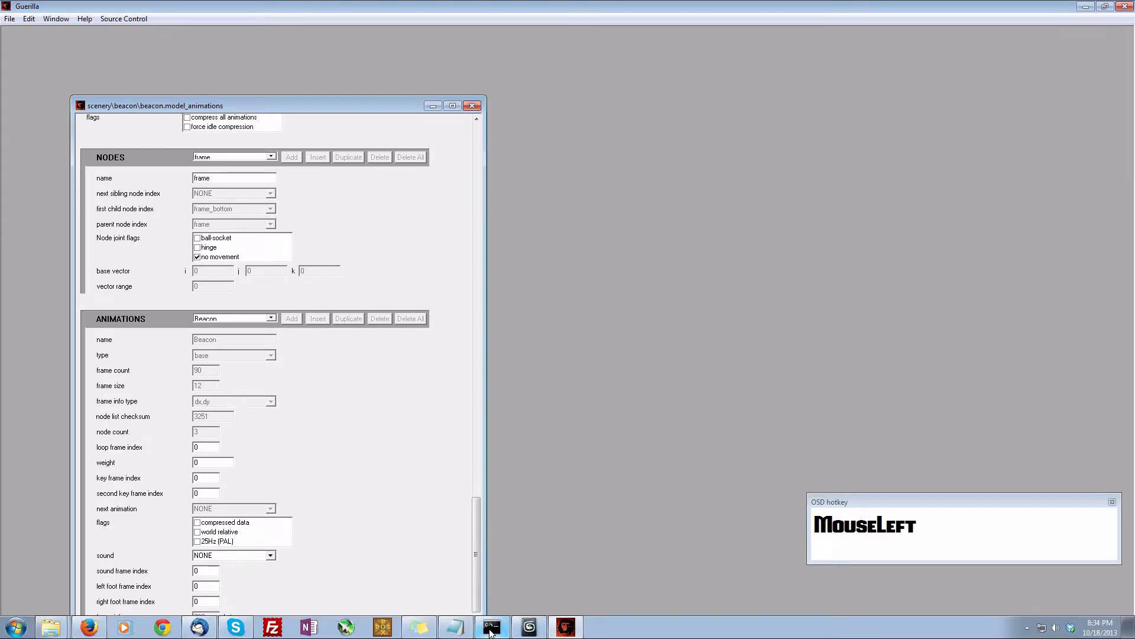
Compile the beacon's collision model in the command prompt with tool collision-geometry scenery\Beacon
left_click(491, 626)
key("Up")
key("Up")
key("Up")
key("Up")
key("Down")
key("Up")
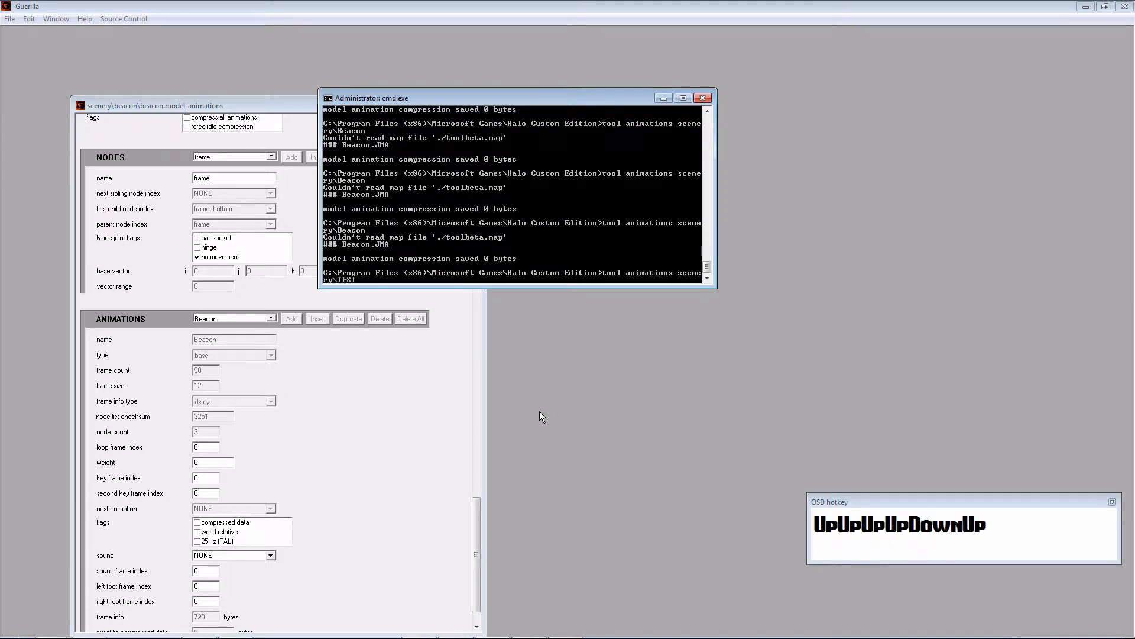
key("Up")
key("Up")
key("Up")
key("Up")
key("Up")
key("Up")
key("Up")
key("Up")
key("Up")
key("Up")
key("Up")
key("Up")
key("Up")
key("Up")
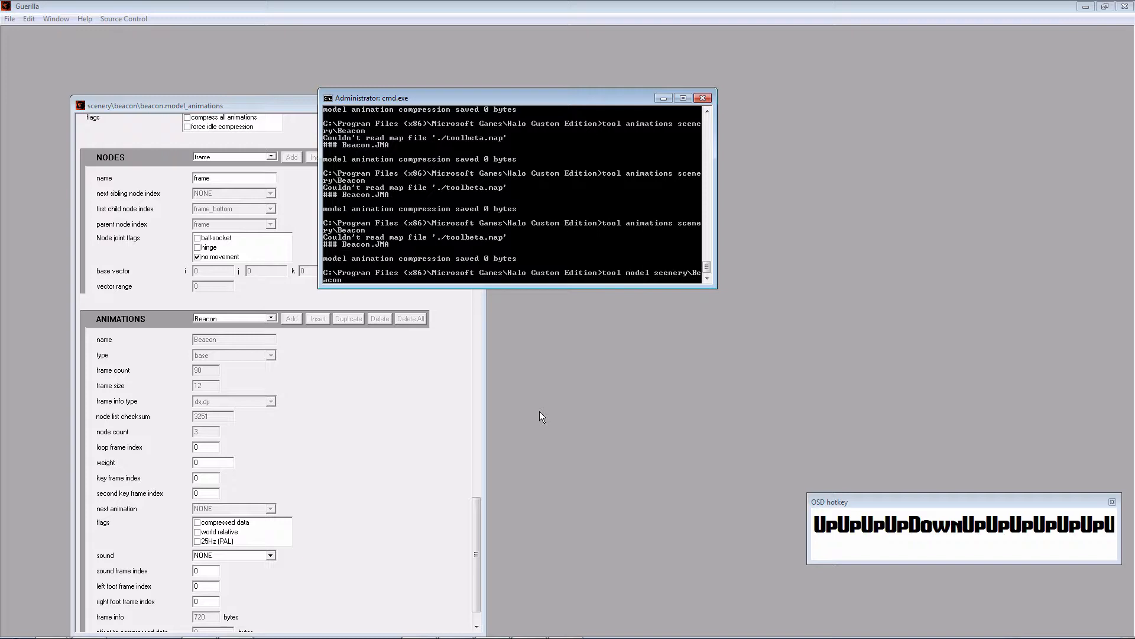
key("Up")
key("Return")
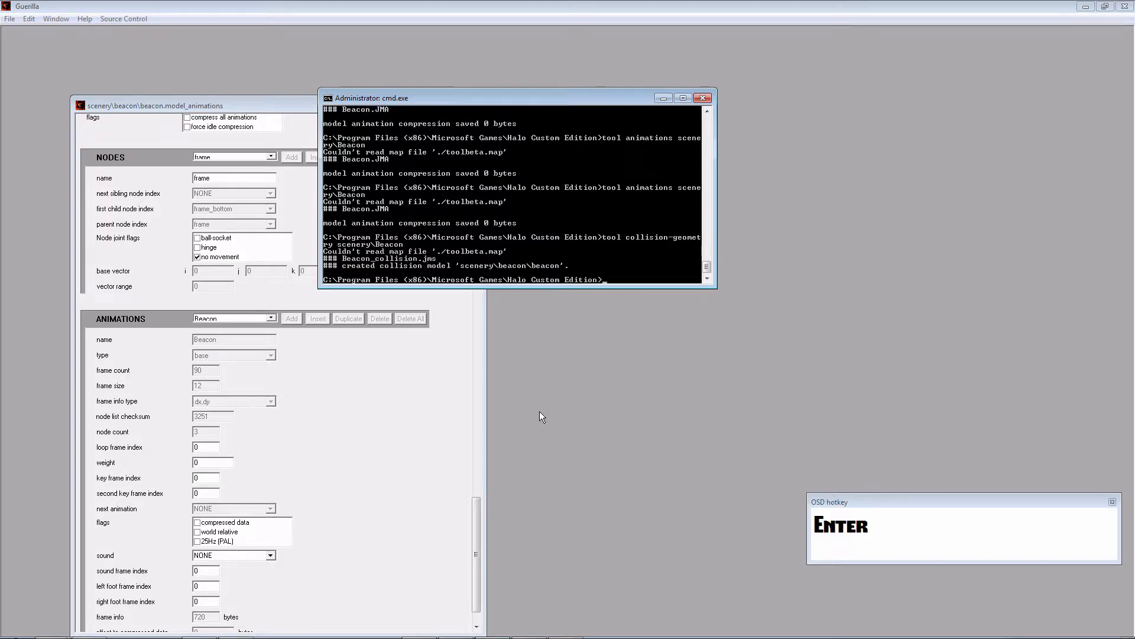
Close the model_animations tag in Guerilla and create a new tag of the scenery group
left_click(118, 102)
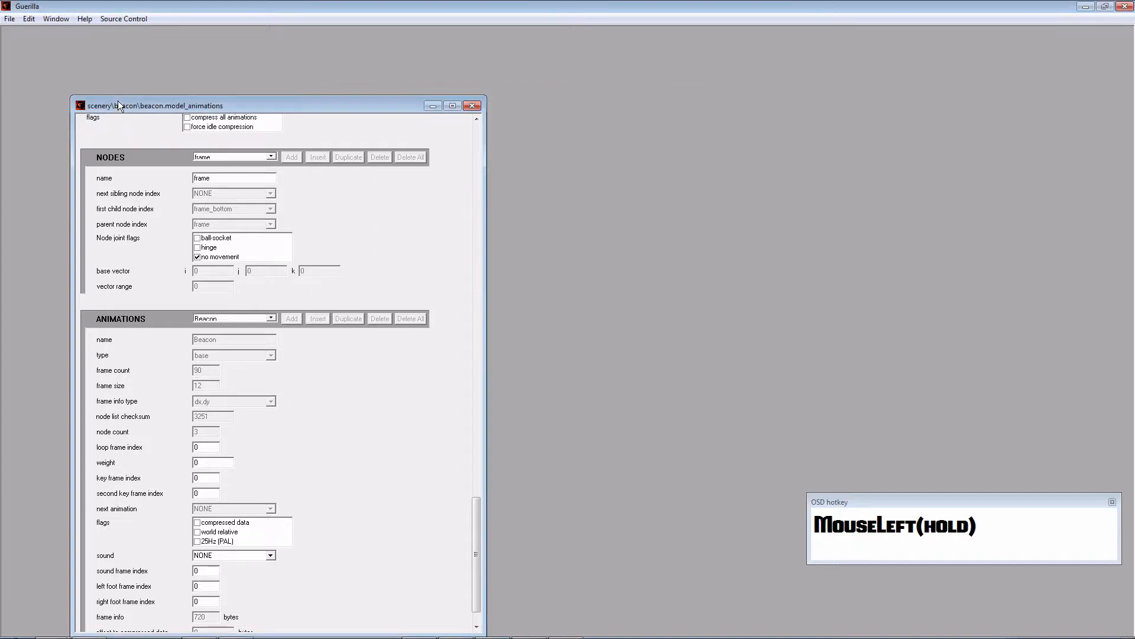
left_click(472, 106)
left_click(10, 18)
left_click(23, 32)
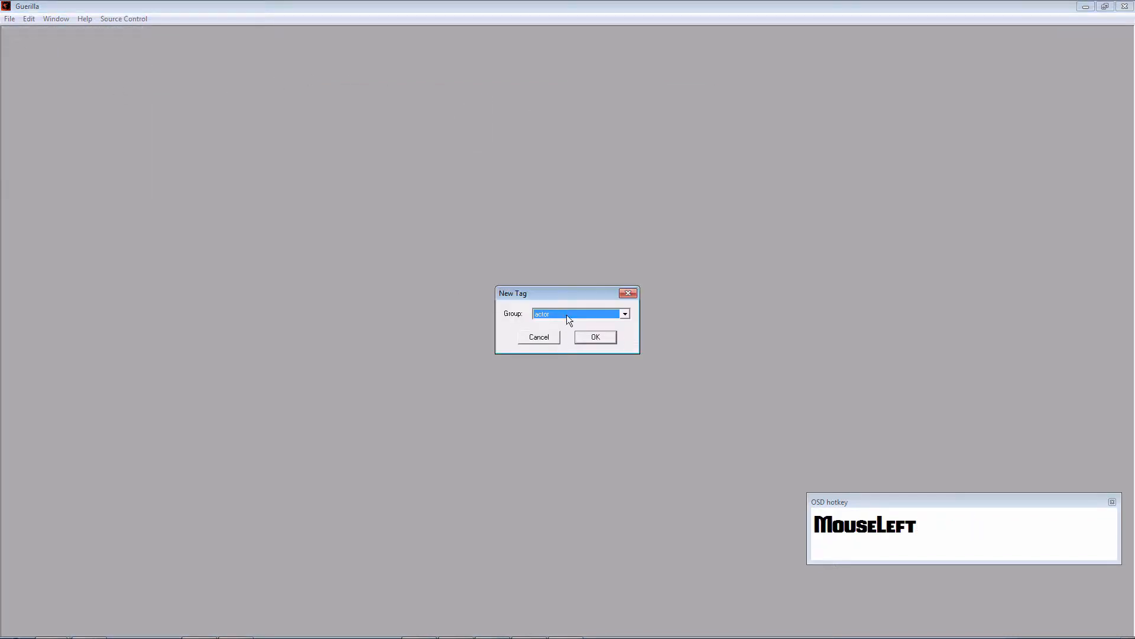
left_click(625, 314)
left_click_drag(627, 341, 627, 433)
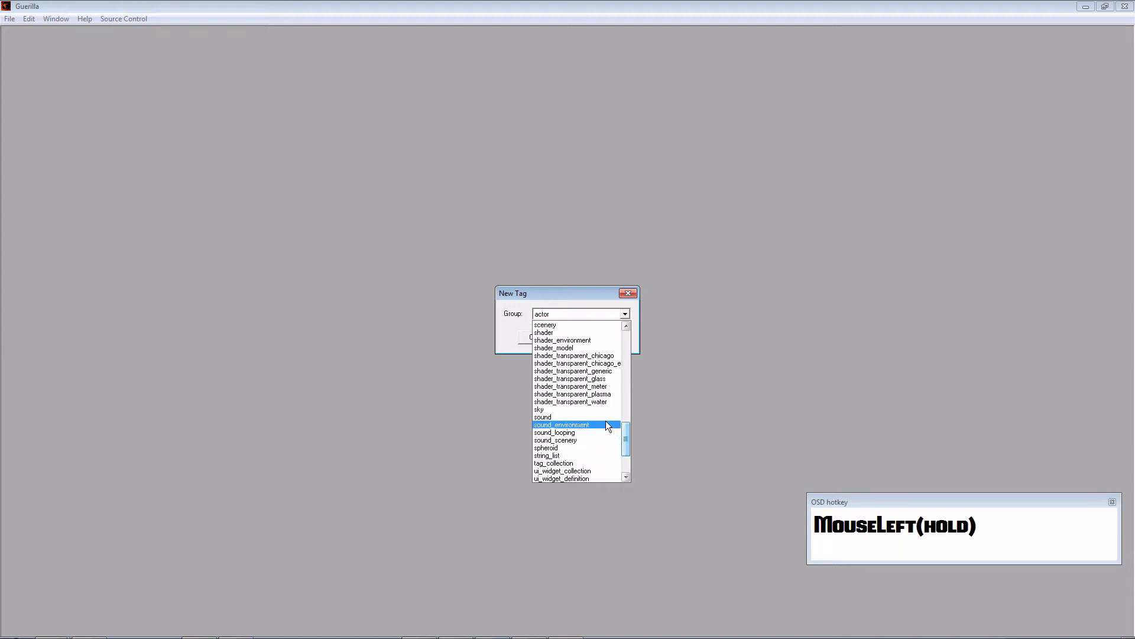
left_click(598, 325)
left_click(602, 339)
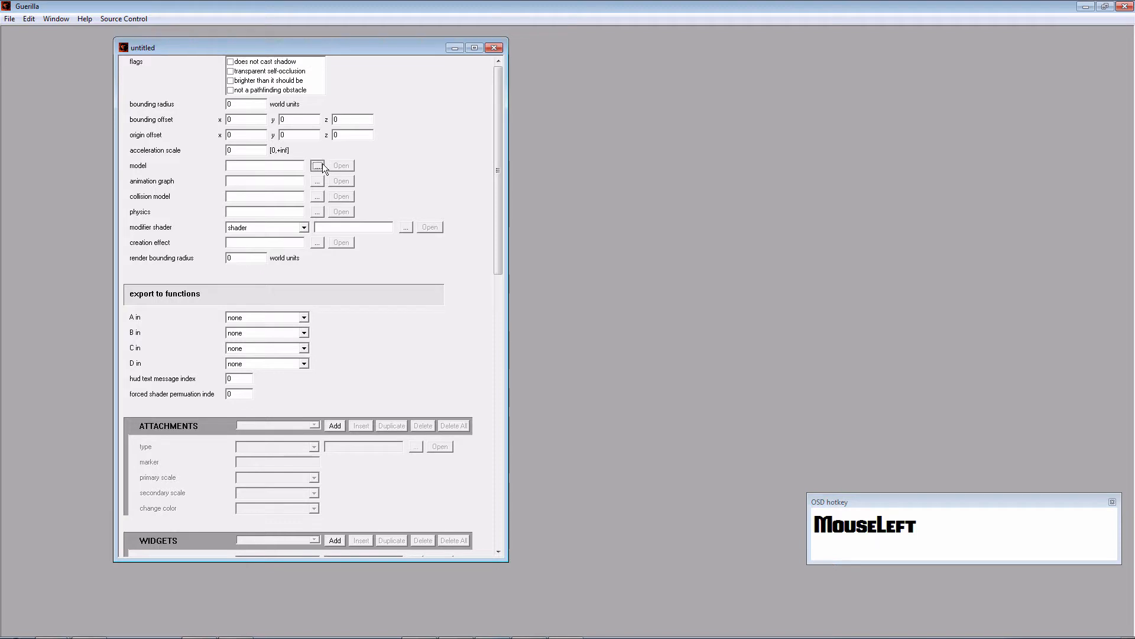
Set the scenery tag's model reference to the beacon gbxmodel in scenery\beacon
left_click(318, 165)
left_click_drag(723, 260, 724, 314)
double_click(551, 320)
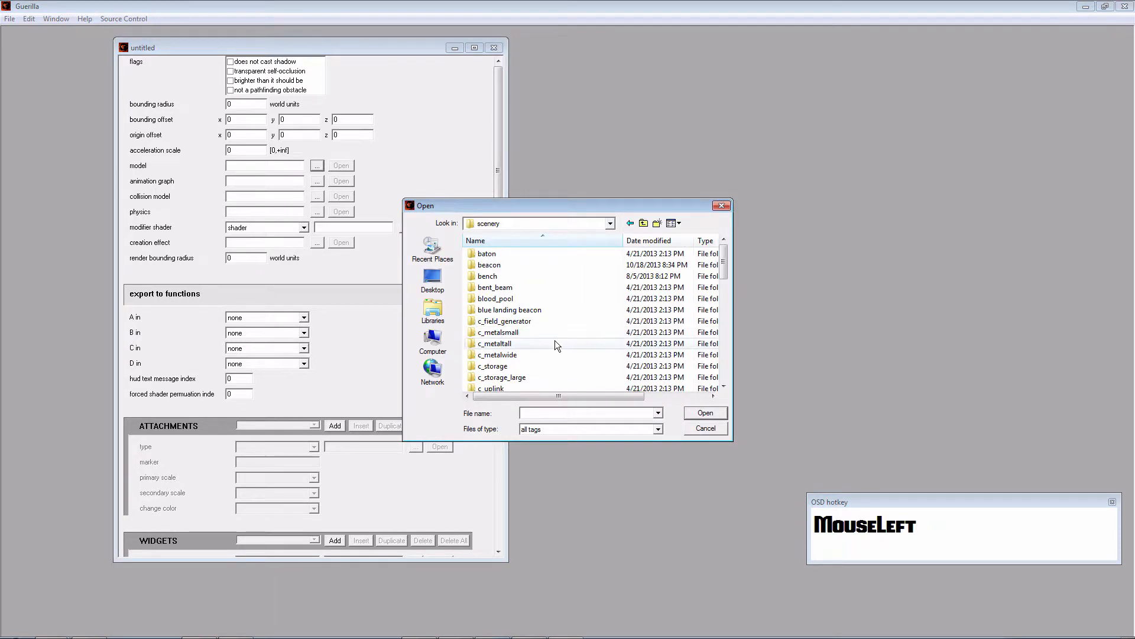
double_click(513, 264)
double_click(514, 264)
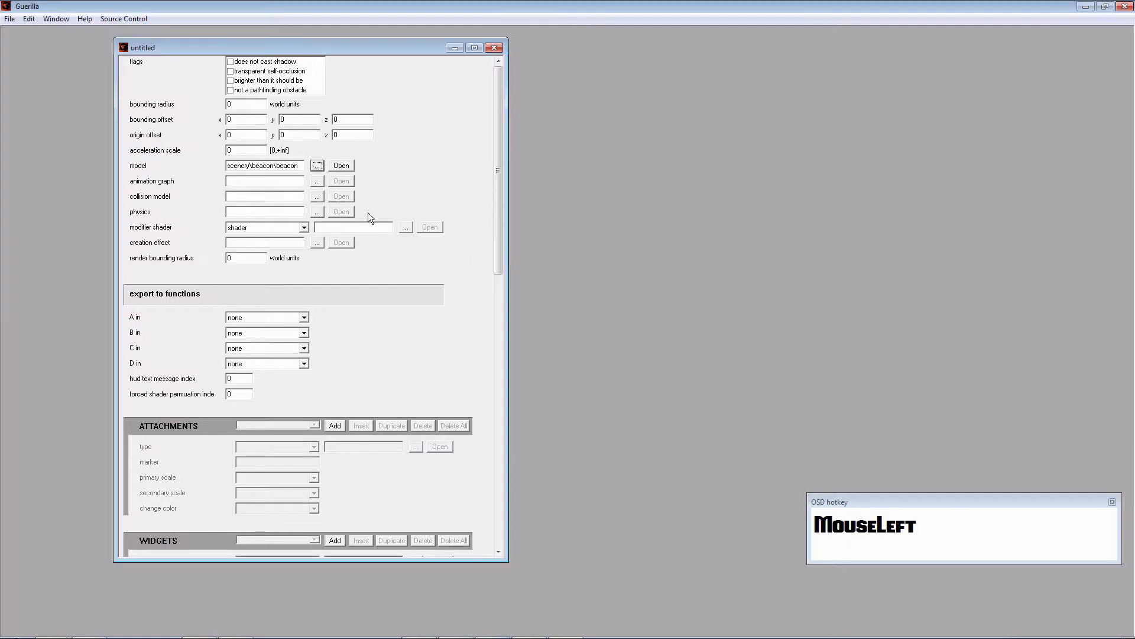
Set the animation graph reference to beacon.model_animations in scenery\beacon
left_click(318, 181)
scroll(581, 372, "down", 4)
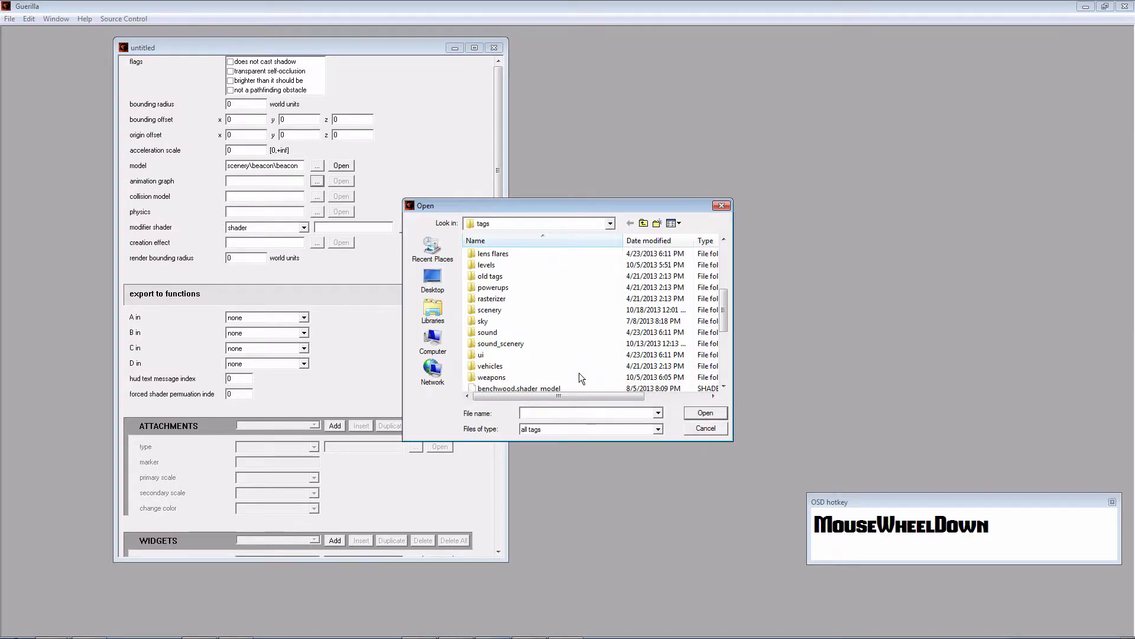
double_click(577, 321)
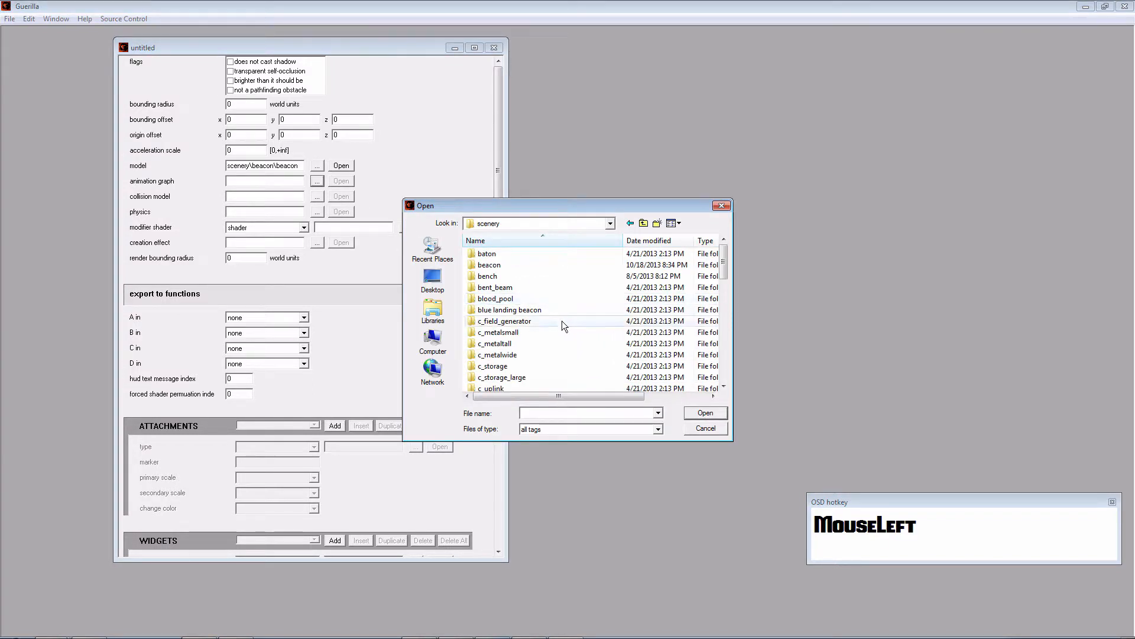
double_click(539, 265)
double_click(535, 265)
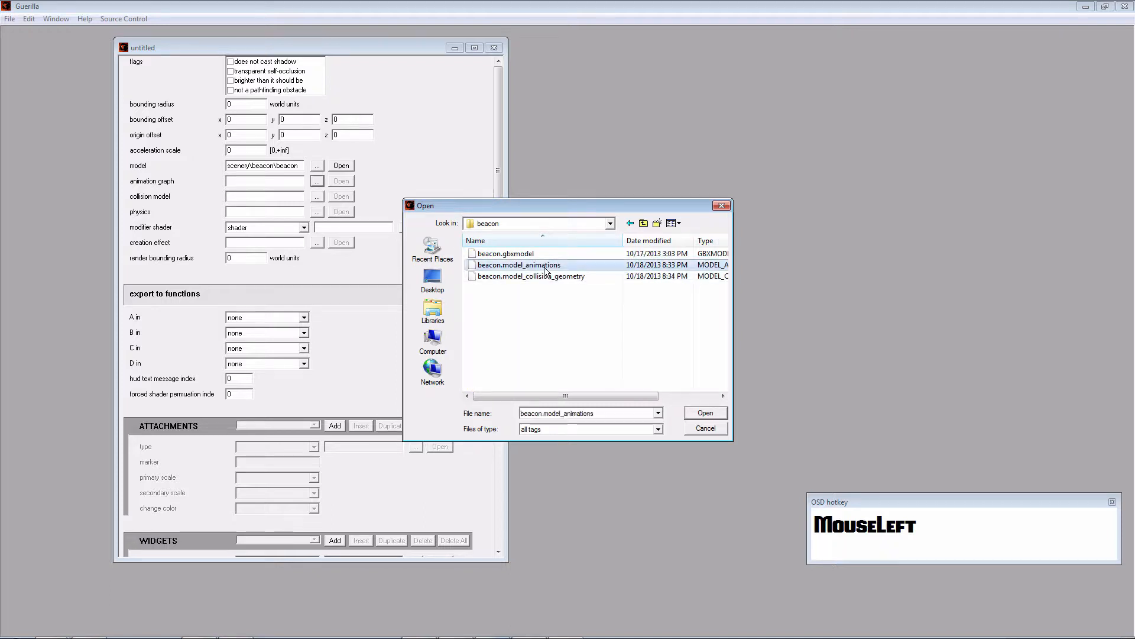
Set the collision model reference to beacon.model_collision_geometry in scenery\beacon
left_click(318, 197)
scroll(548, 323, "down", 4)
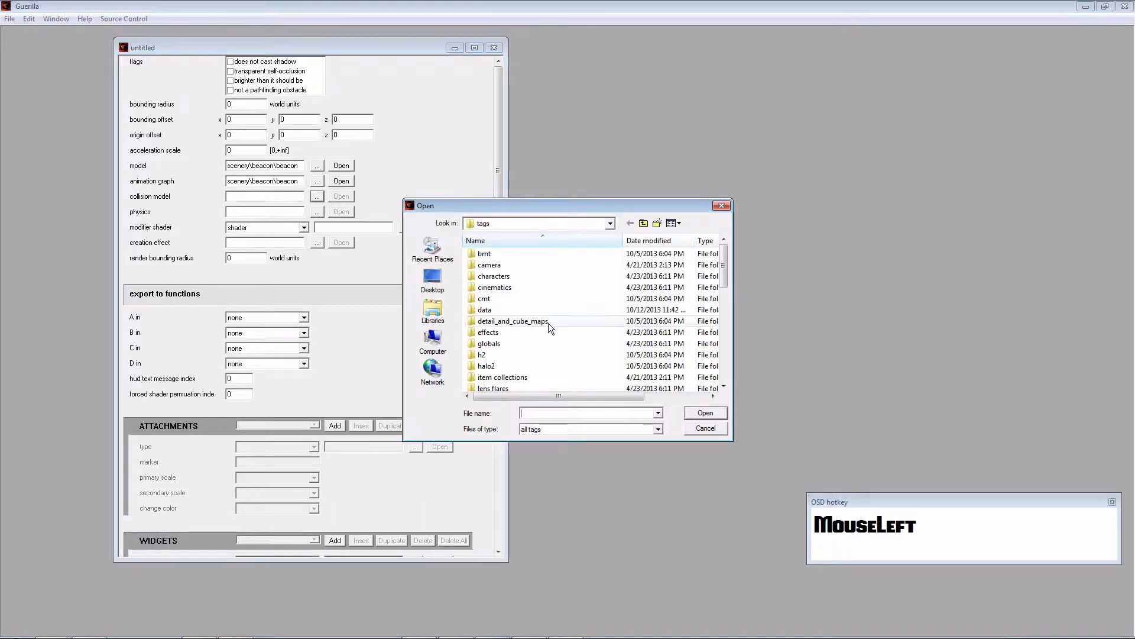
scroll(602, 340, "down", 3)
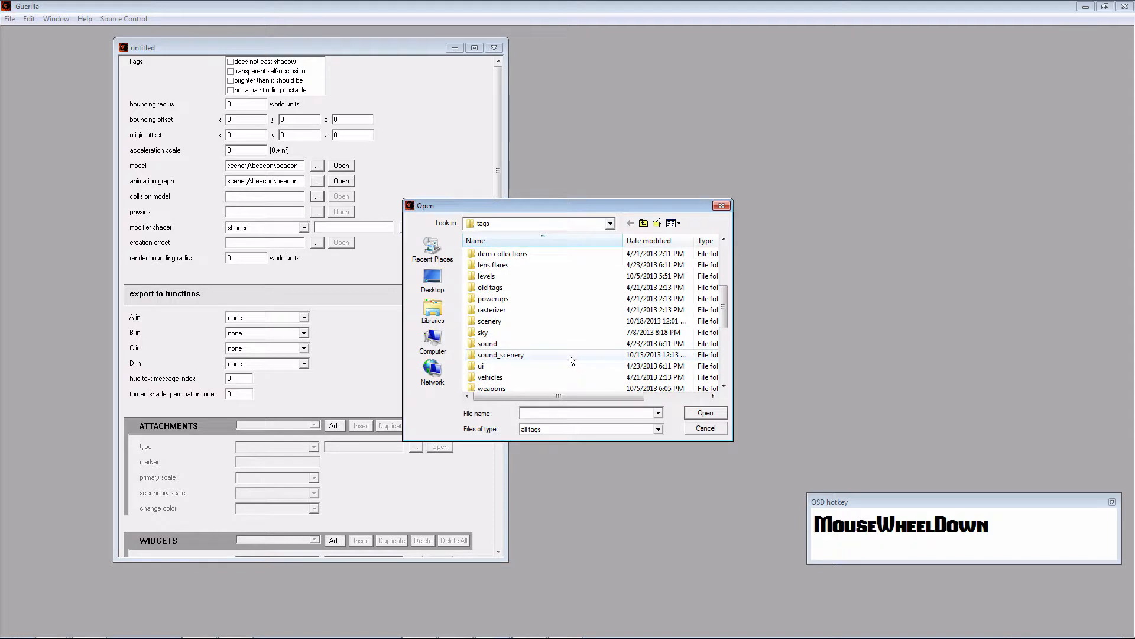
double_click(561, 316)
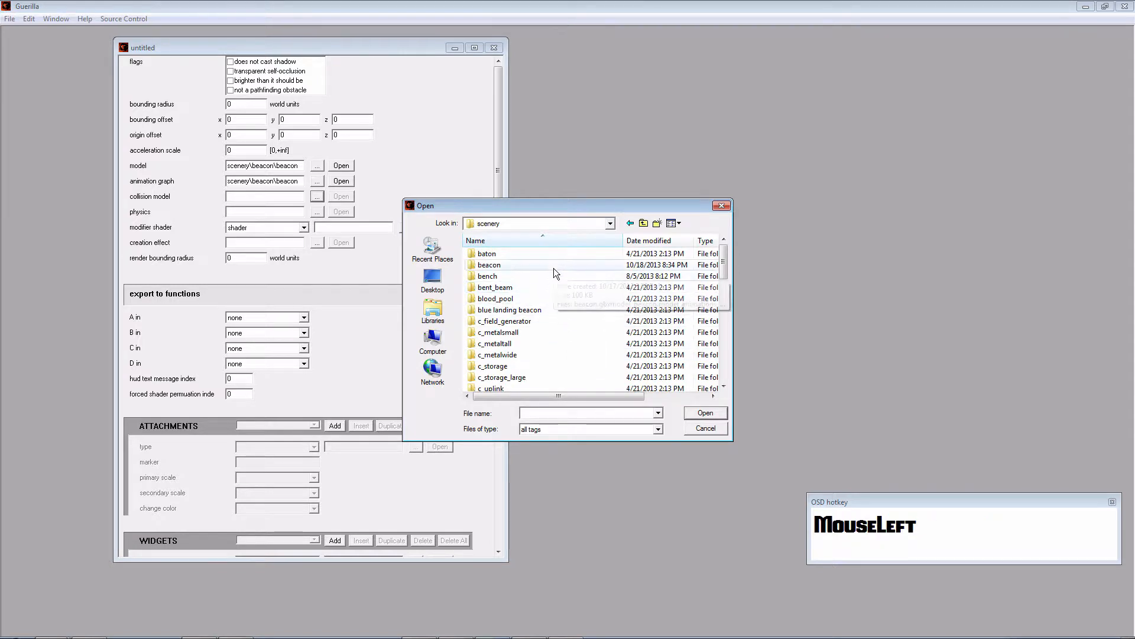
double_click(554, 267)
double_click(554, 276)
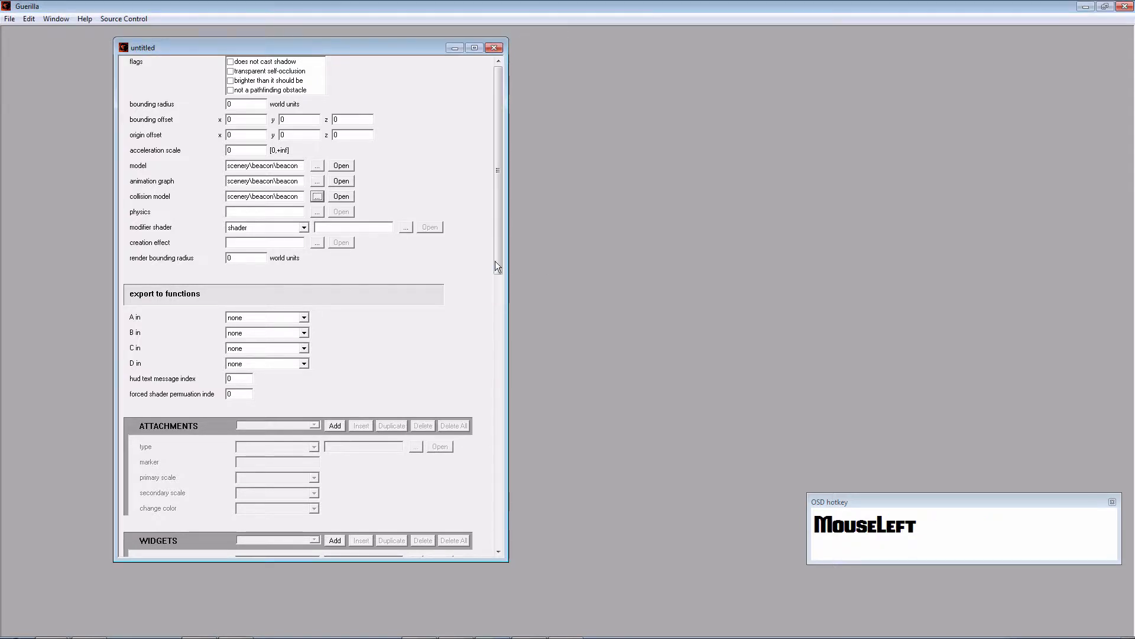
Set the bounding radius to 1 world unit, and close and save the tag as Beacon.scenery in the scenery\beacon folder
left_click(247, 105)
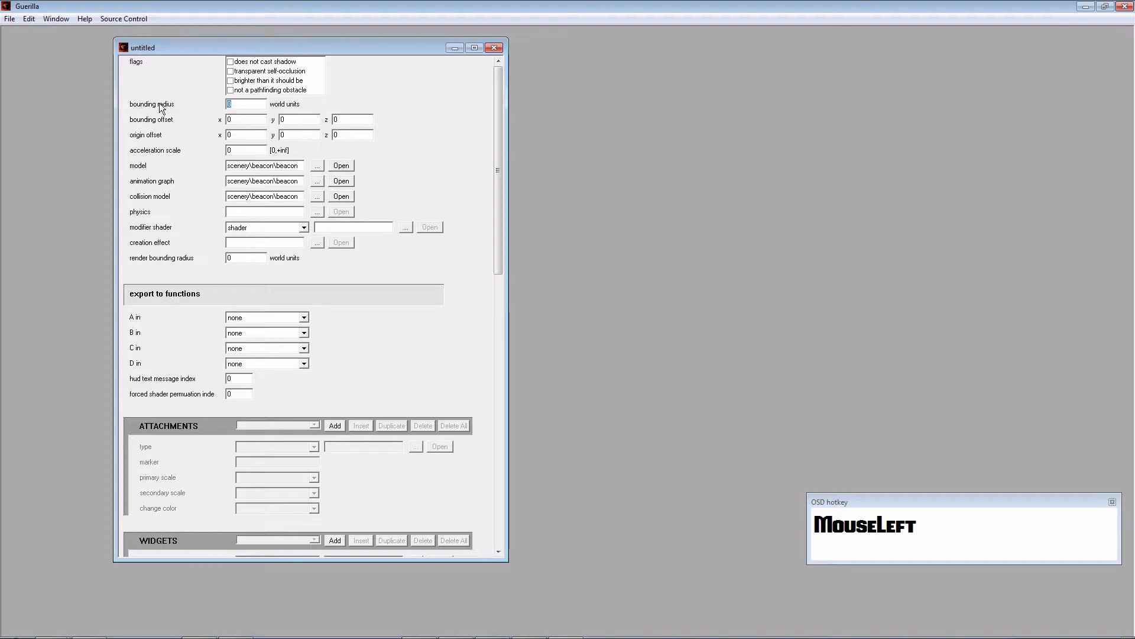
type("1")
left_click(493, 48)
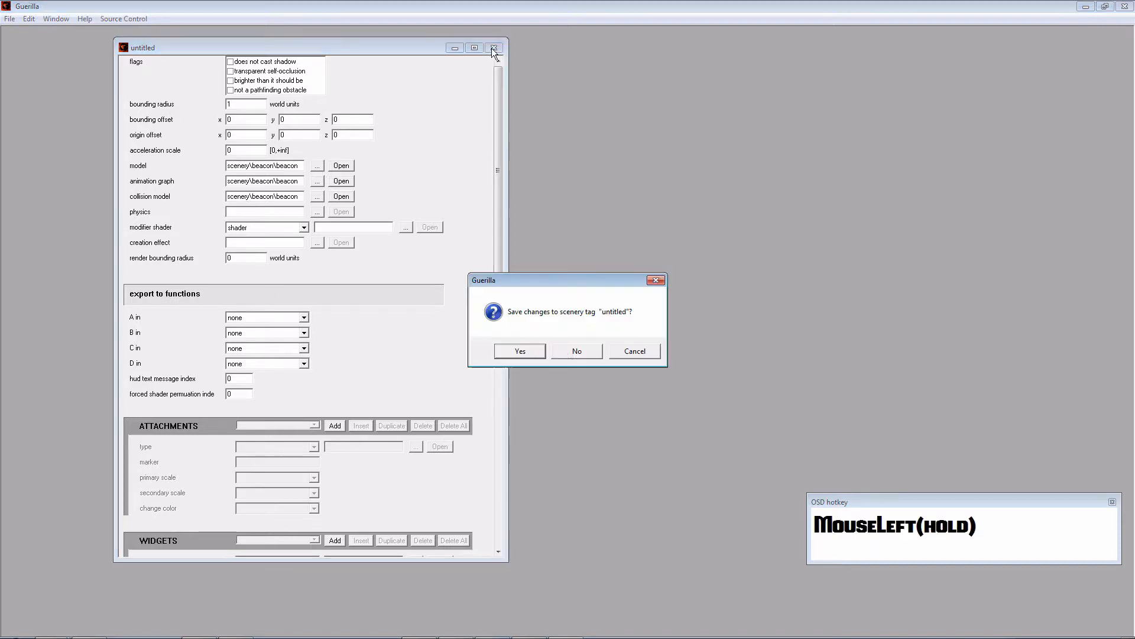
left_click(539, 350)
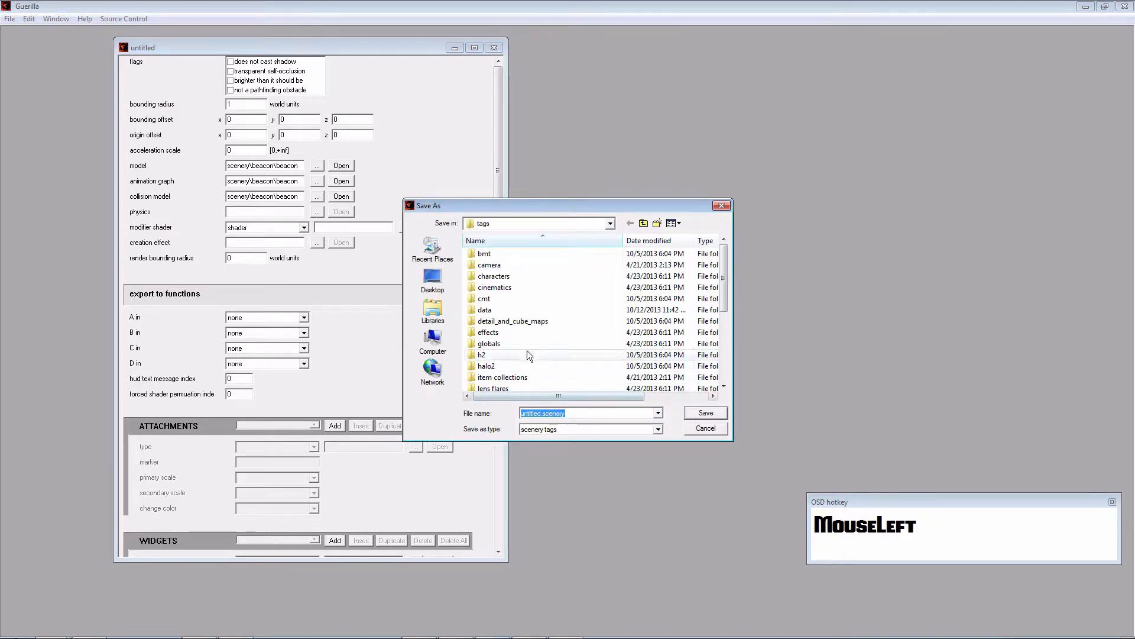
left_click(527, 350)
scroll(528, 350, "down", 2)
double_click(514, 377)
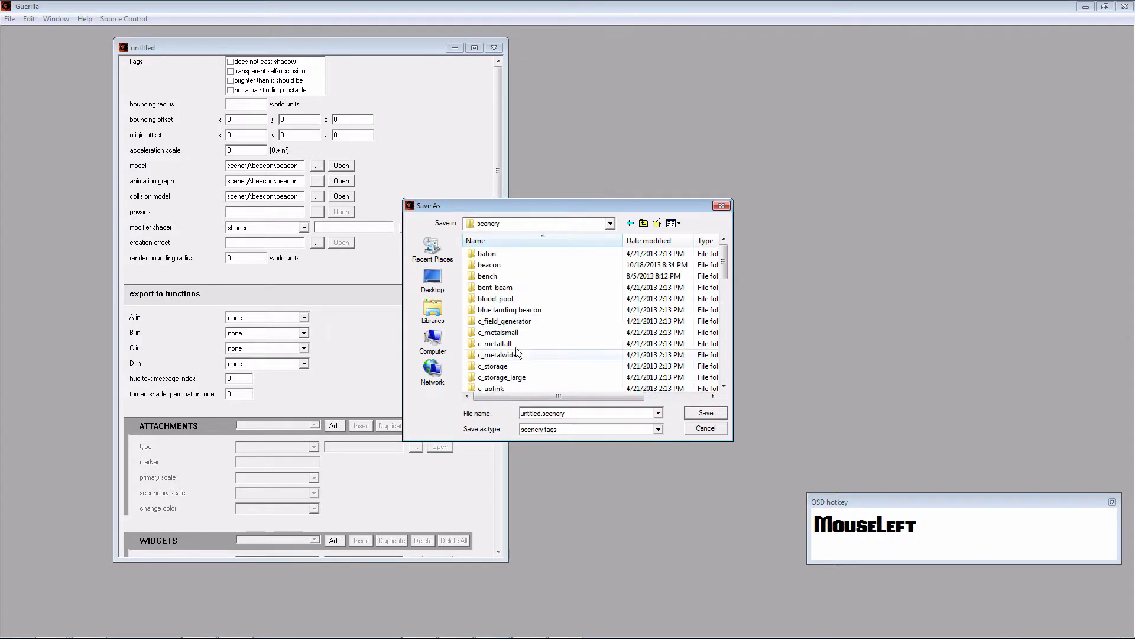
double_click(500, 264)
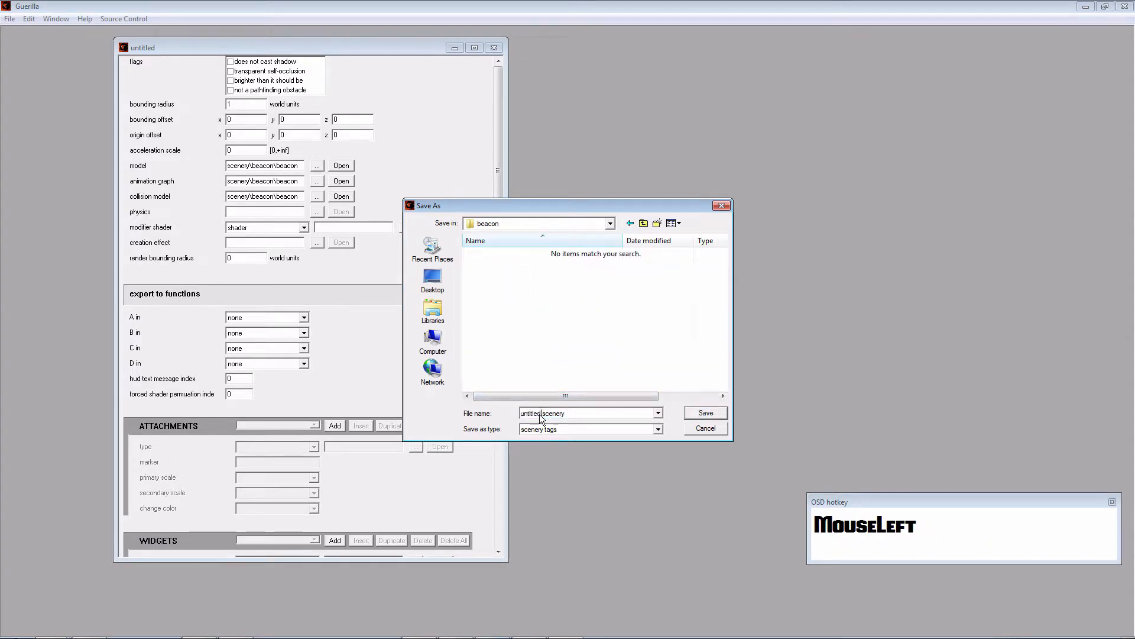
left_click_drag(540, 414, 466, 419)
key("Delete")
key("Delete")
type("Beacon")
key("Return")
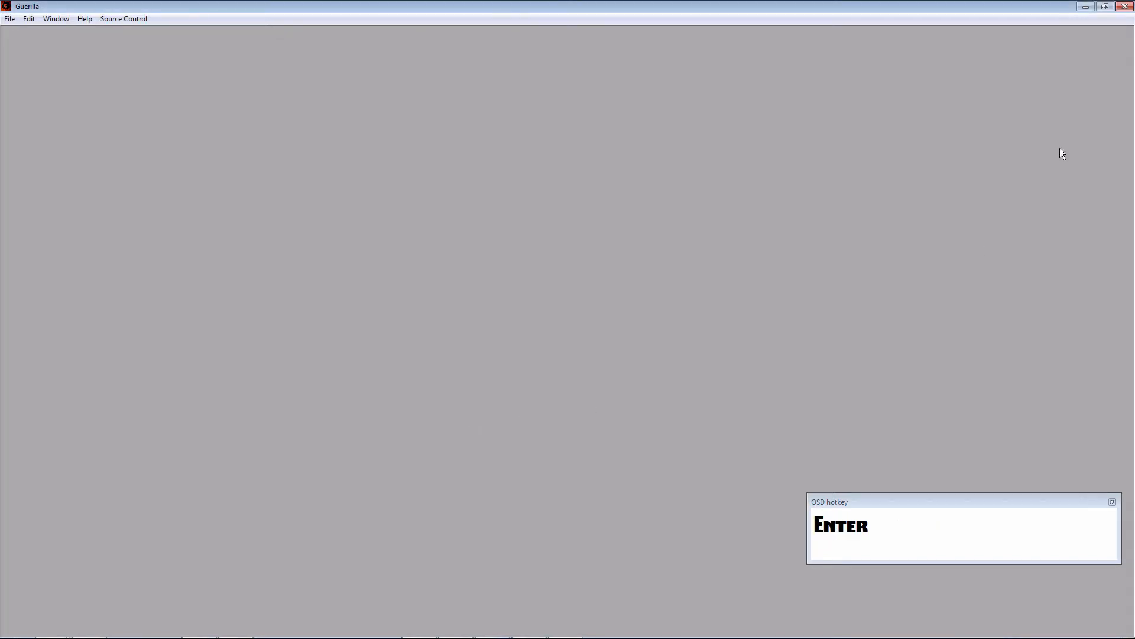
Close Guerilla and go from the Halo library's main folder to Sapien
left_click(1131, 7)
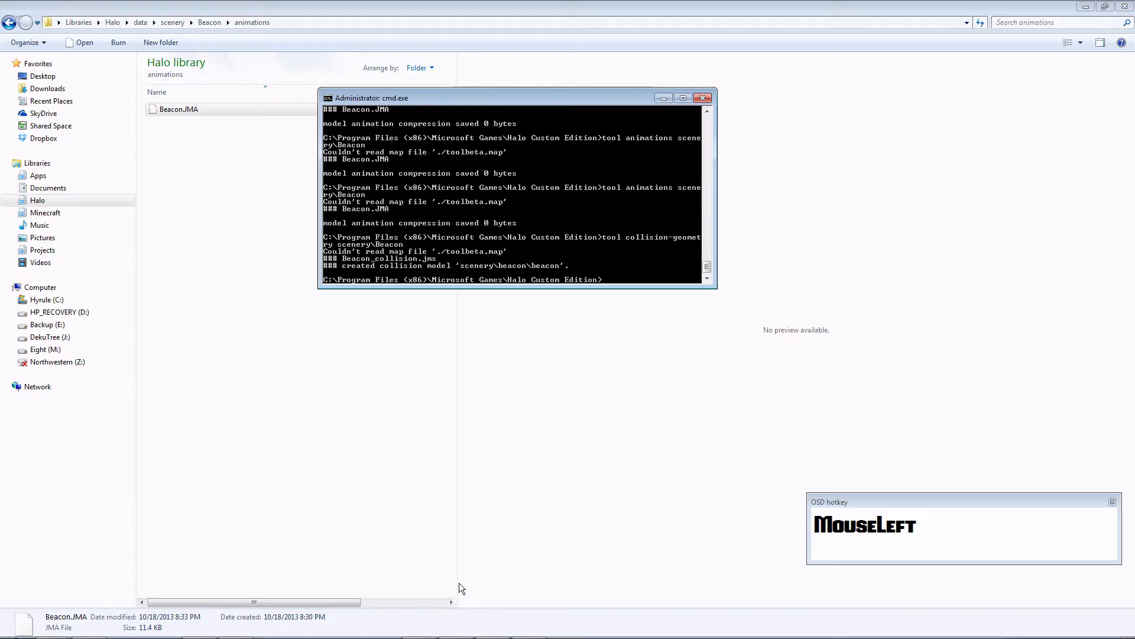
left_click(113, 22)
left_click(312, 410)
Add beacon.scenery from the beacon folder to the map's scenery object types and accept the type list
scroll(312, 410, "down", 1)
scroll(304, 467, "down", 4)
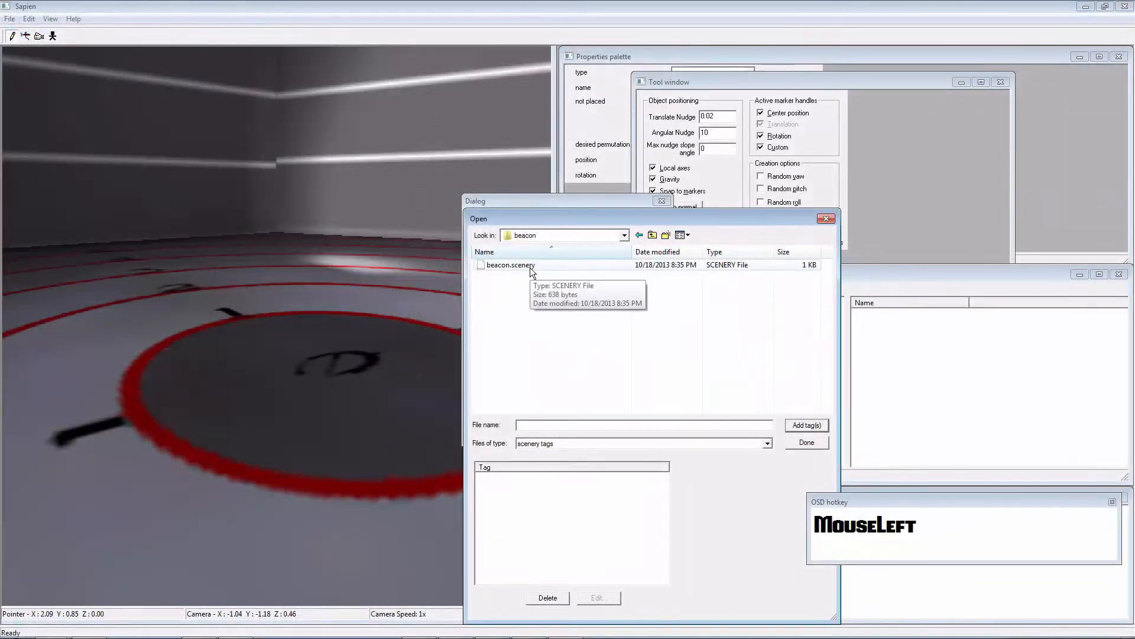
double_click(531, 268)
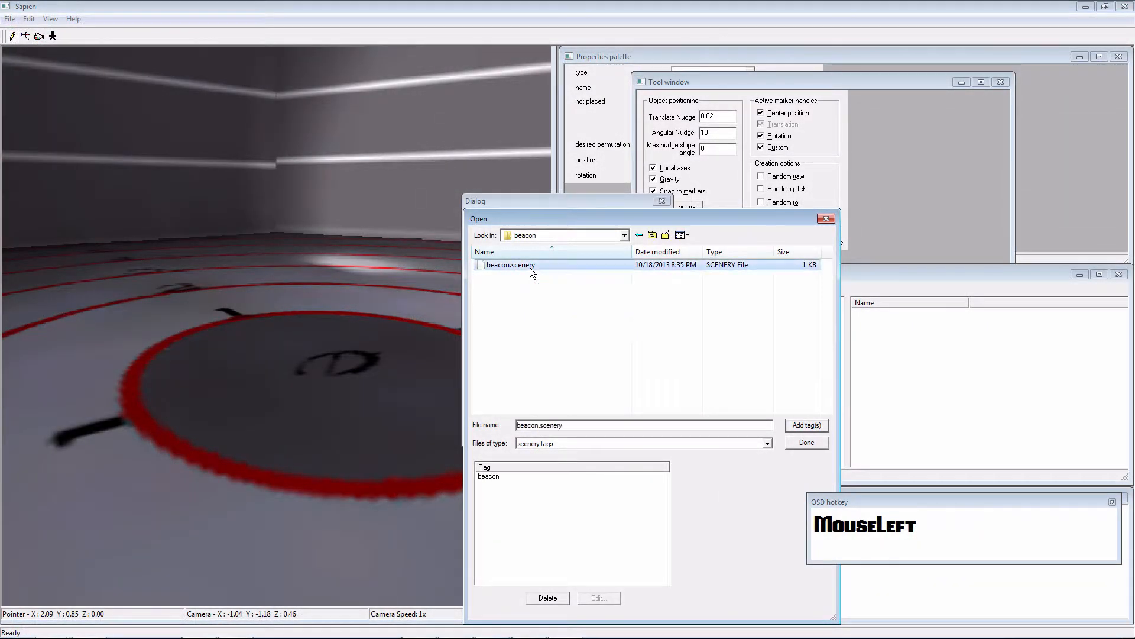
left_click(800, 445)
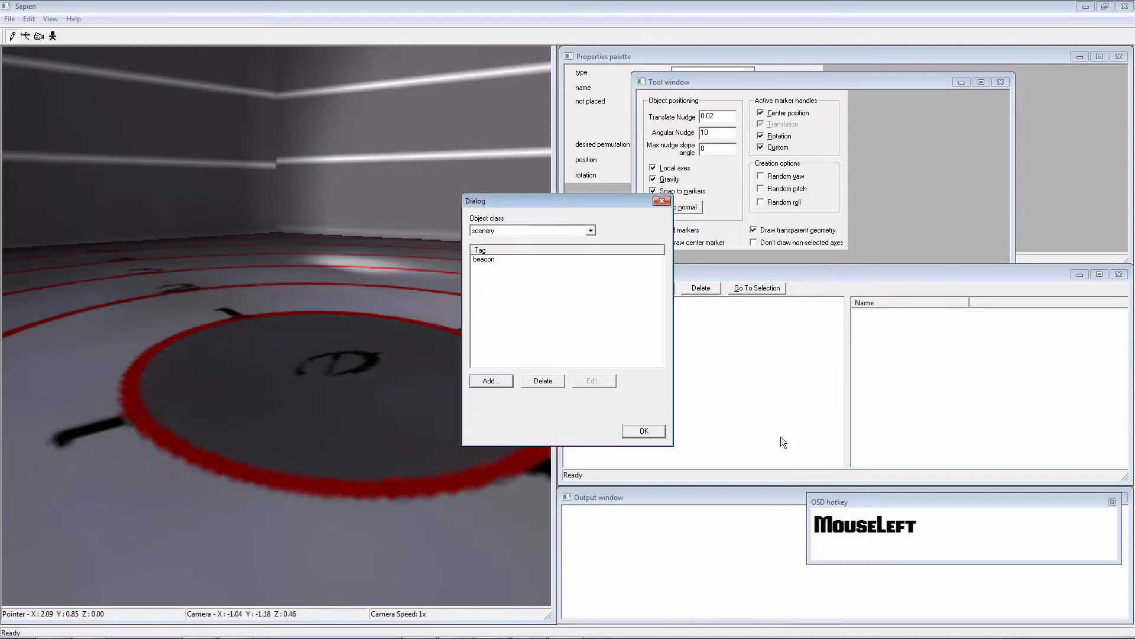
left_click(643, 431)
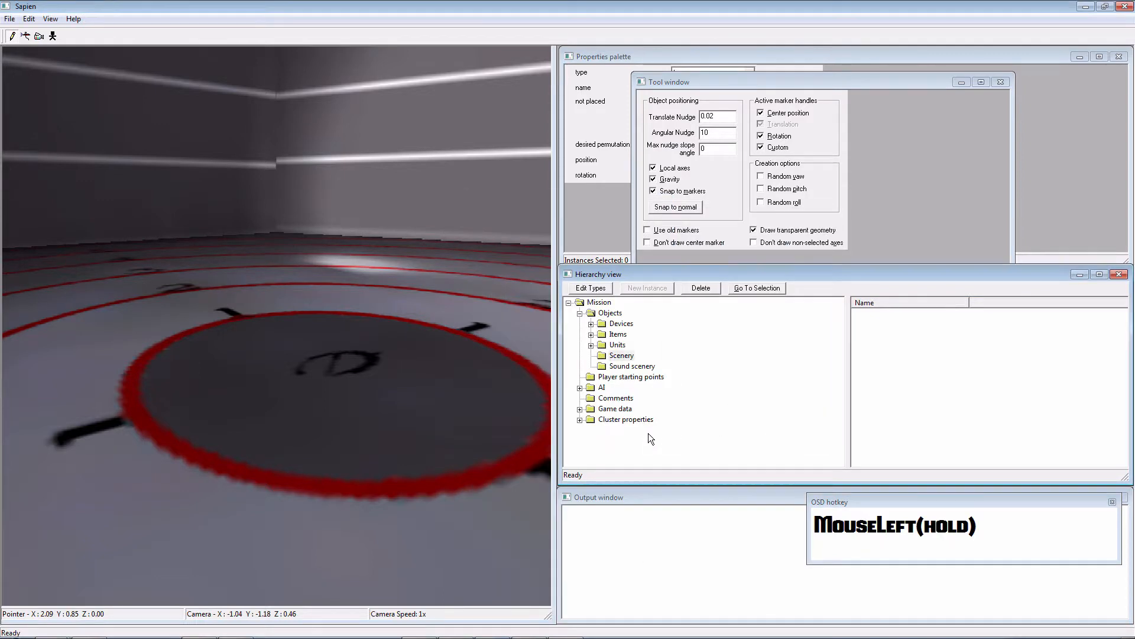
Place a beacon scenery instance at the middle of the dark circle on the map floor
left_click(621, 356)
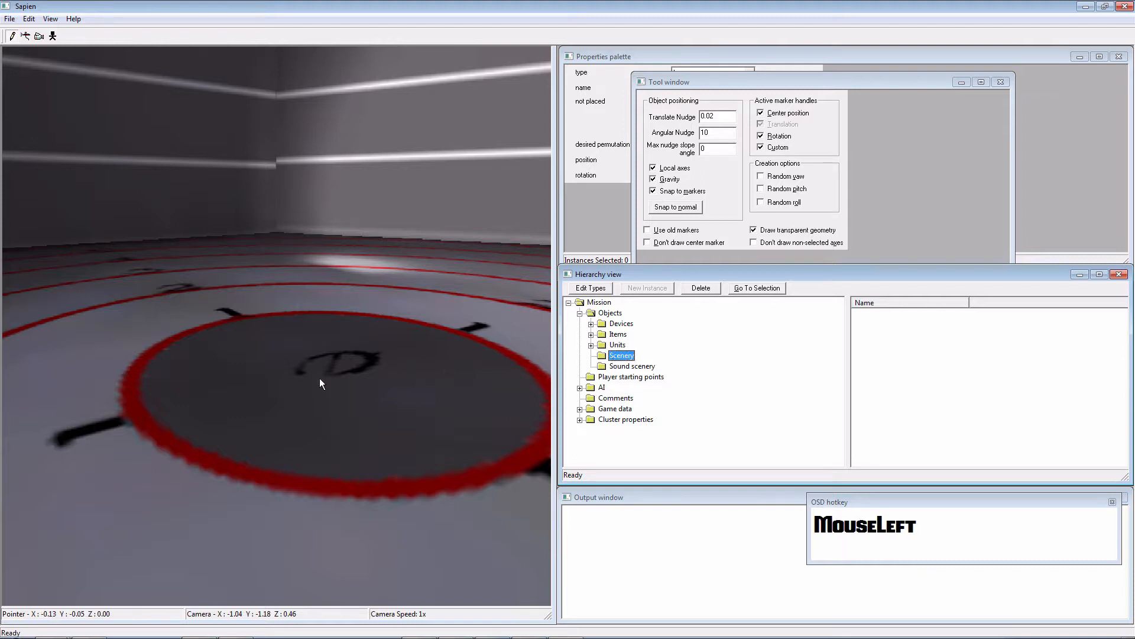
right_click(335, 365)
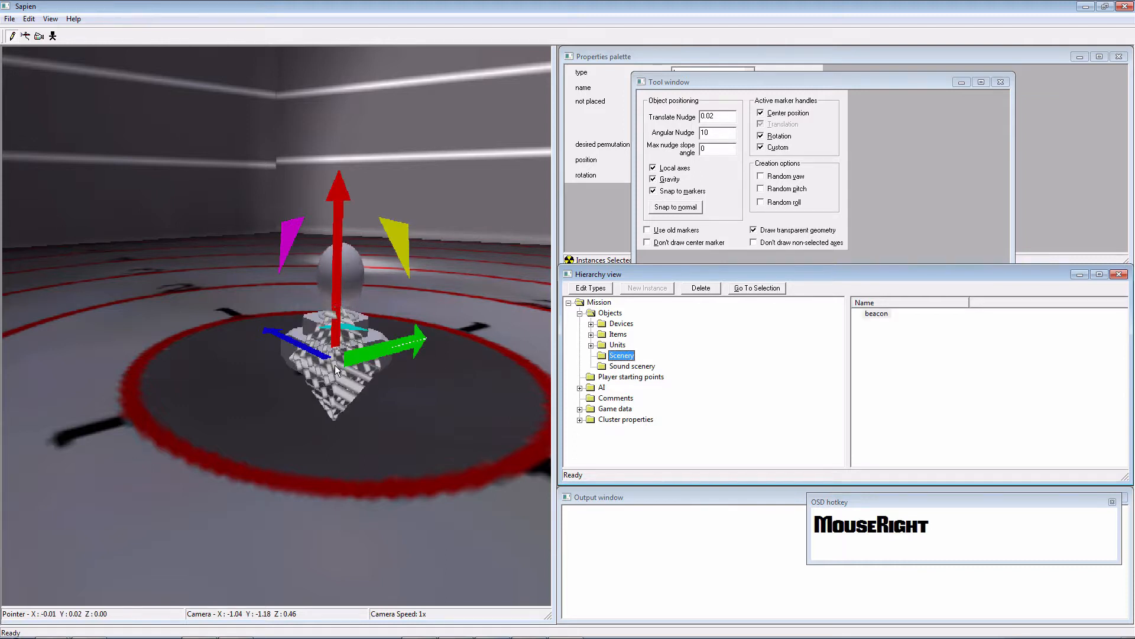
Examine the placed beacon and its looping animation from several sides in the map
middle_click_drag(364, 363, 377, 342)
key("d")
key("d")
key("w")
key("shift")
key("shift")
key("shift")
key("shift")
key("d")
key("w")
key("d")
left_click(442, 322)
middle_click_drag(475, 341, 394, 306)
left_click_drag(394, 304, 375, 238)
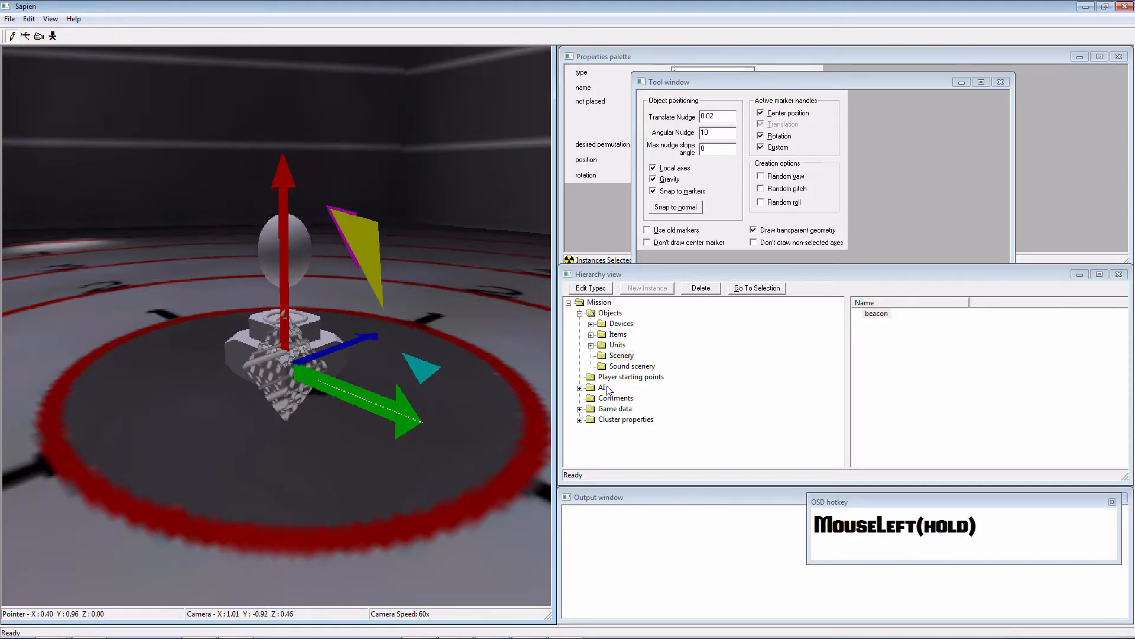
left_click(617, 335)
key("a")
middle_click_drag(417, 300, 987, 321)
key("w")
key("a")
key("w")
key("a")
key("a")
key("w")
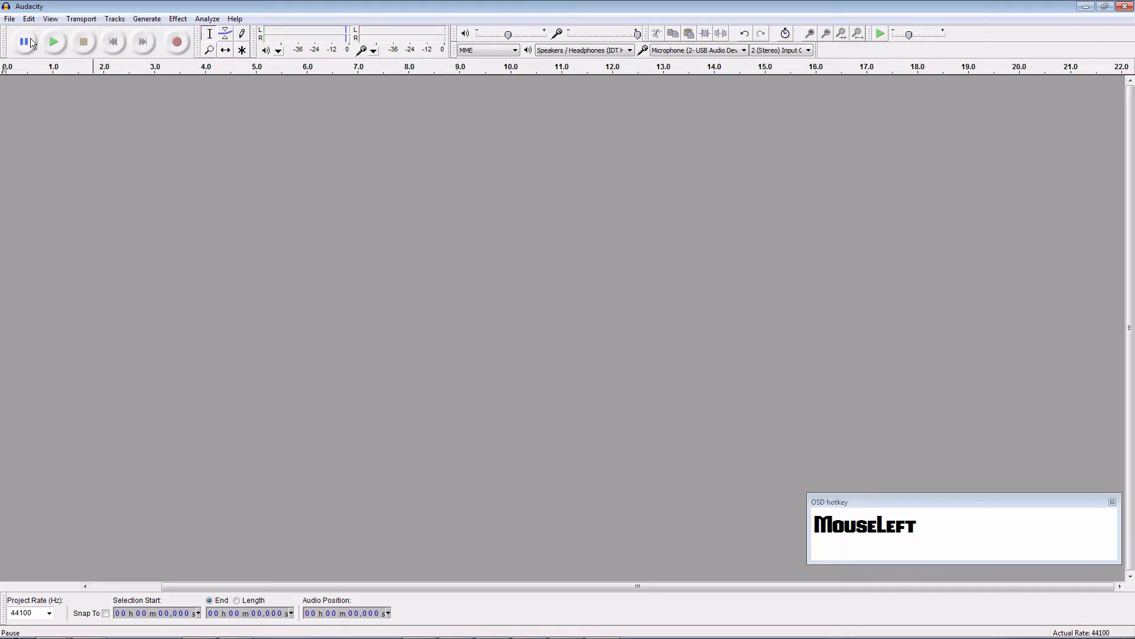
Look over the sound generators in Audacity and play back the two layered audio tracks from the start
left_click(147, 19)
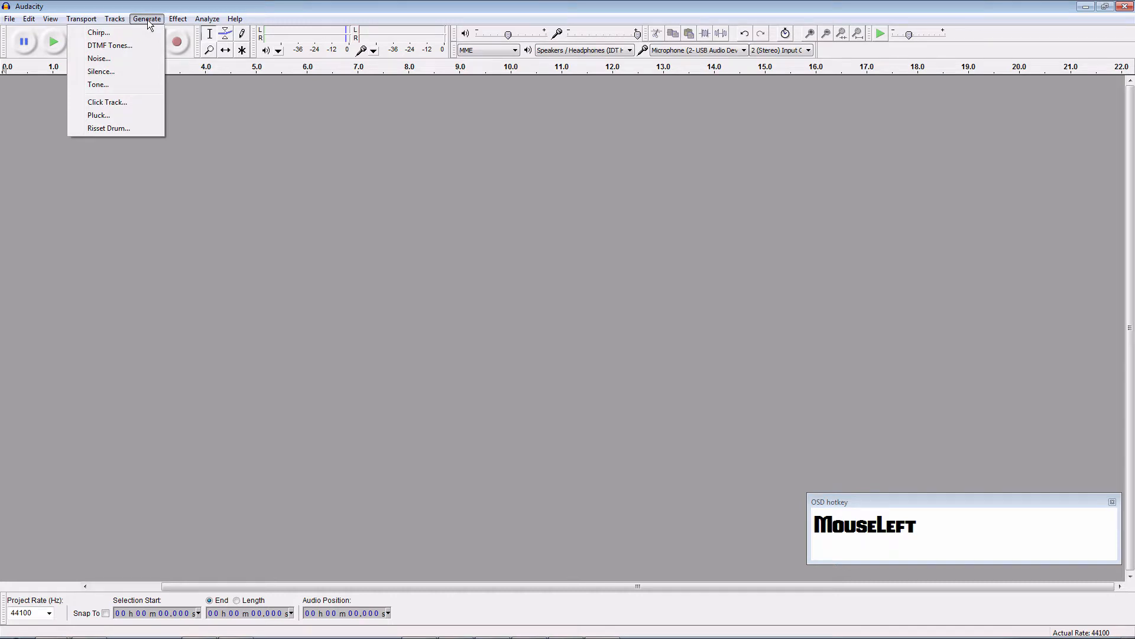
left_click(147, 20)
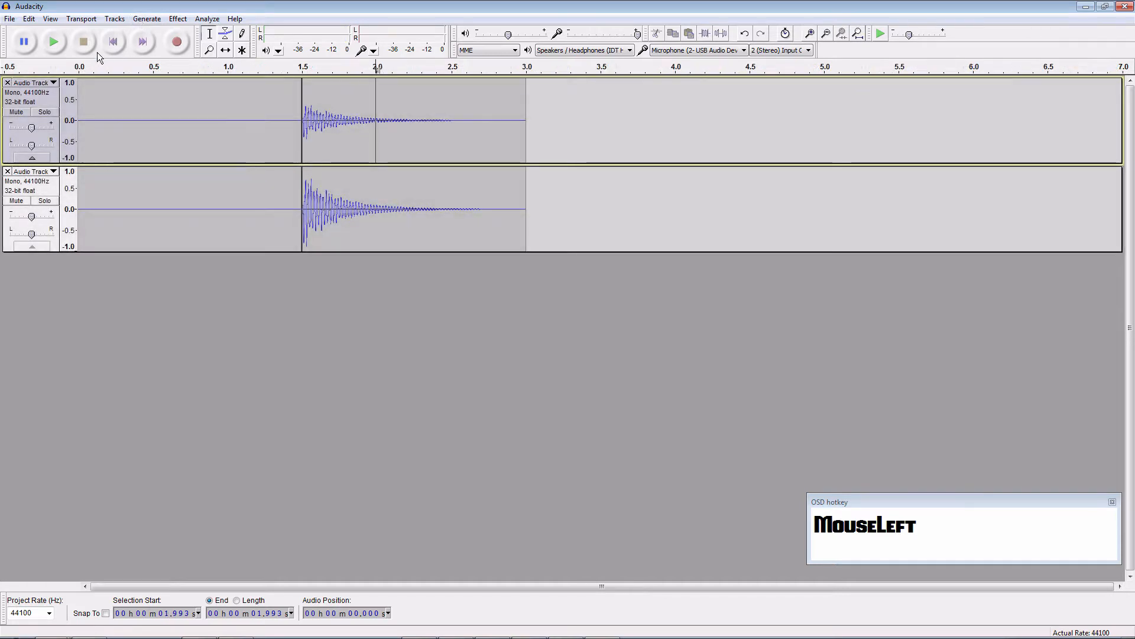
left_click(53, 41)
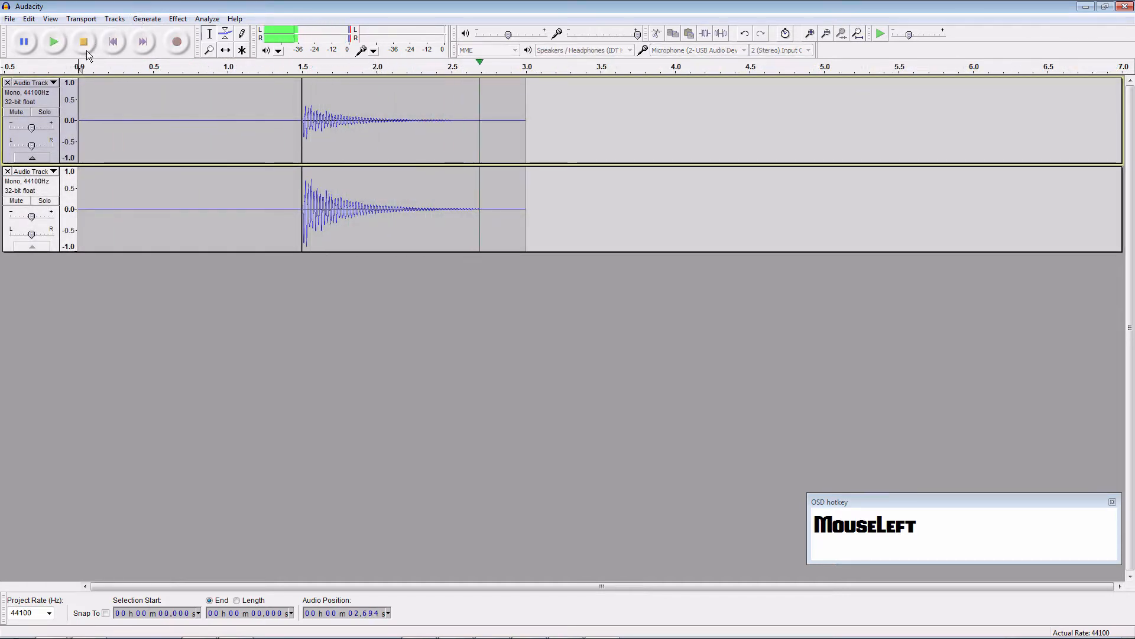
Switch to 3ds Max, set it side by side with Audacity, and play the beacon animation to compare its timing with the audio
left_click(529, 627)
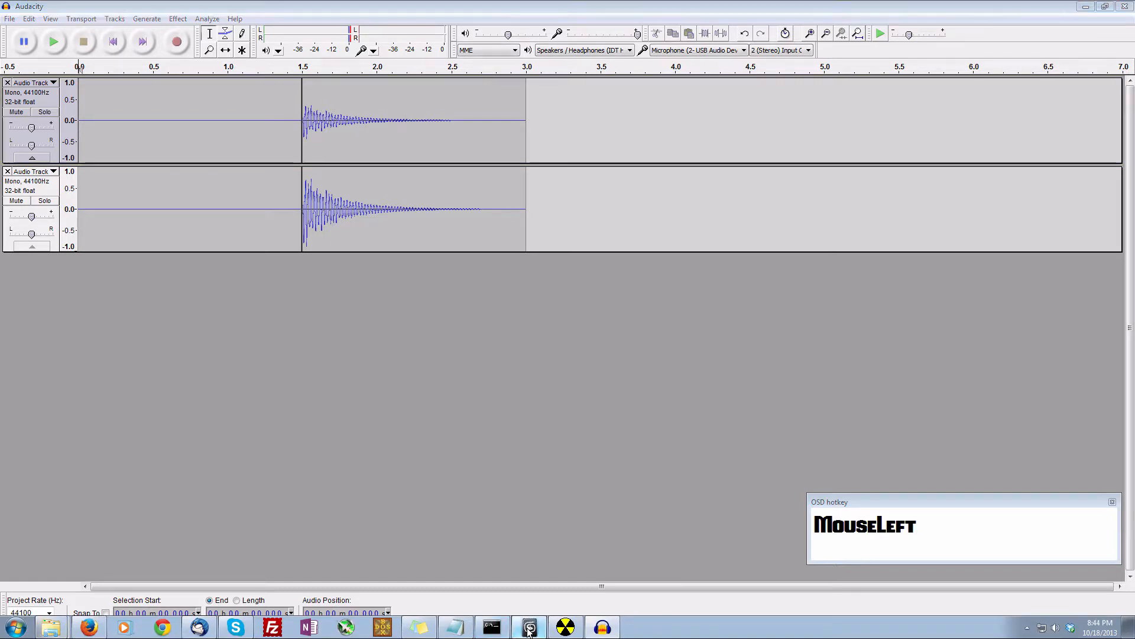
left_click_drag(548, 587, 27, 570)
left_click(1038, 617)
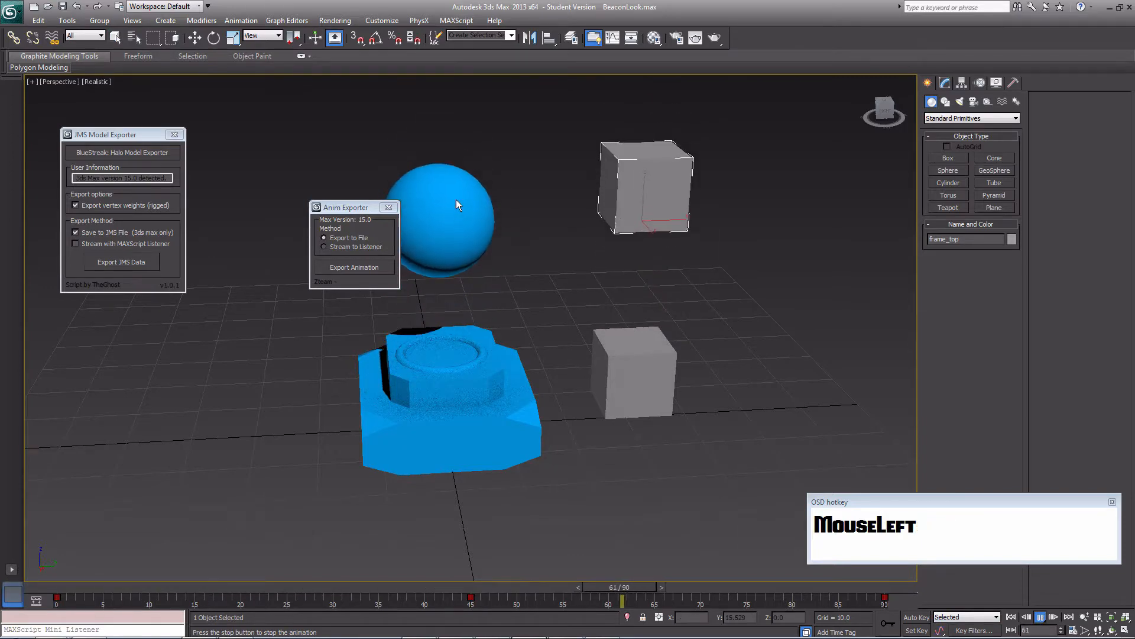
left_click_drag(683, 8, 1134, 151)
left_click_drag(538, 6, 0, 195)
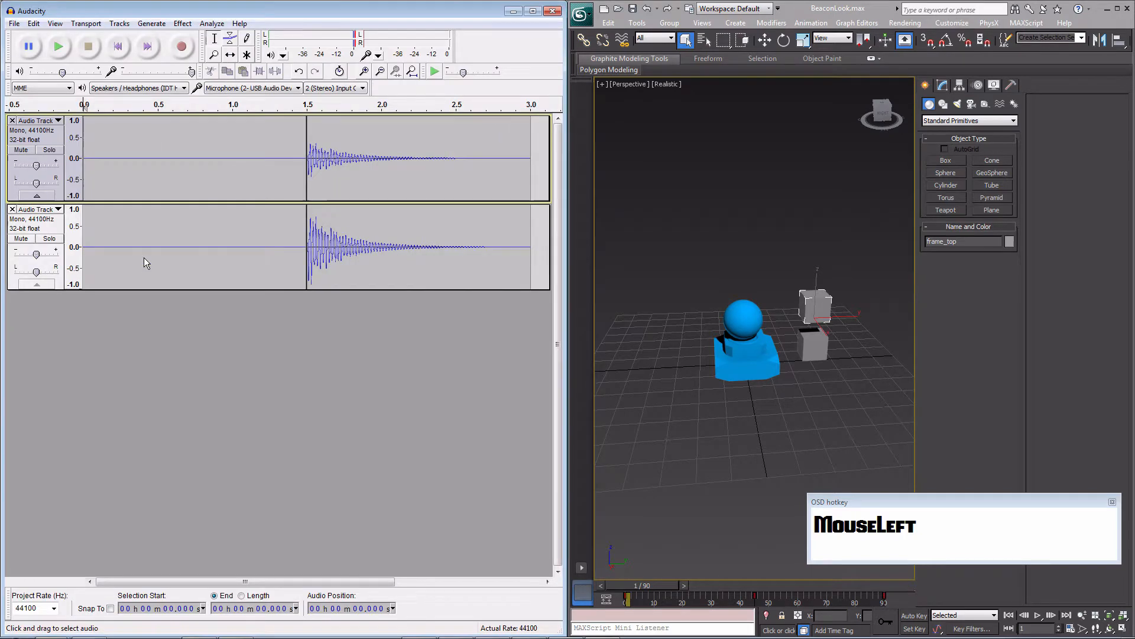
left_click(1039, 617)
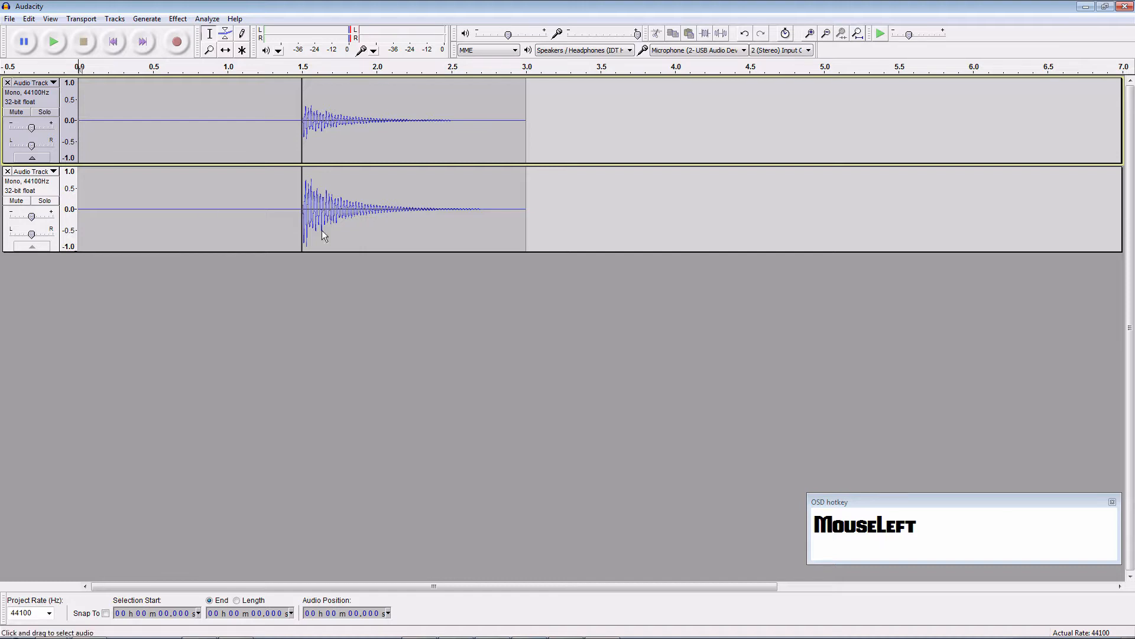
Save the audio as an Audacity project named BeaconBoom in the Public Music folder
left_click(9, 18)
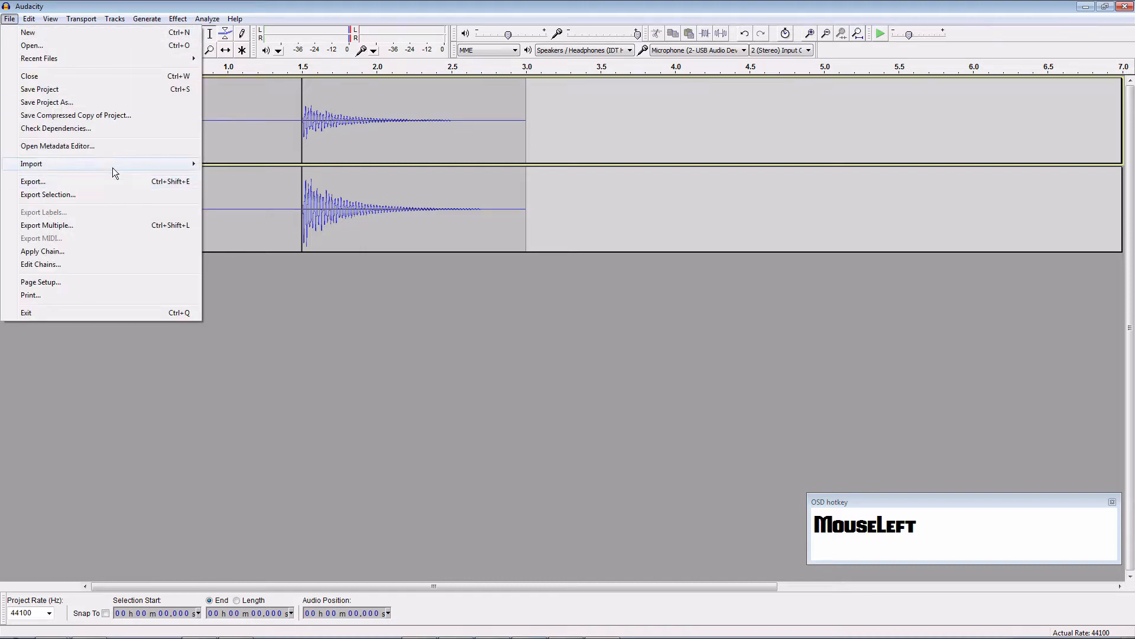
left_click(91, 93)
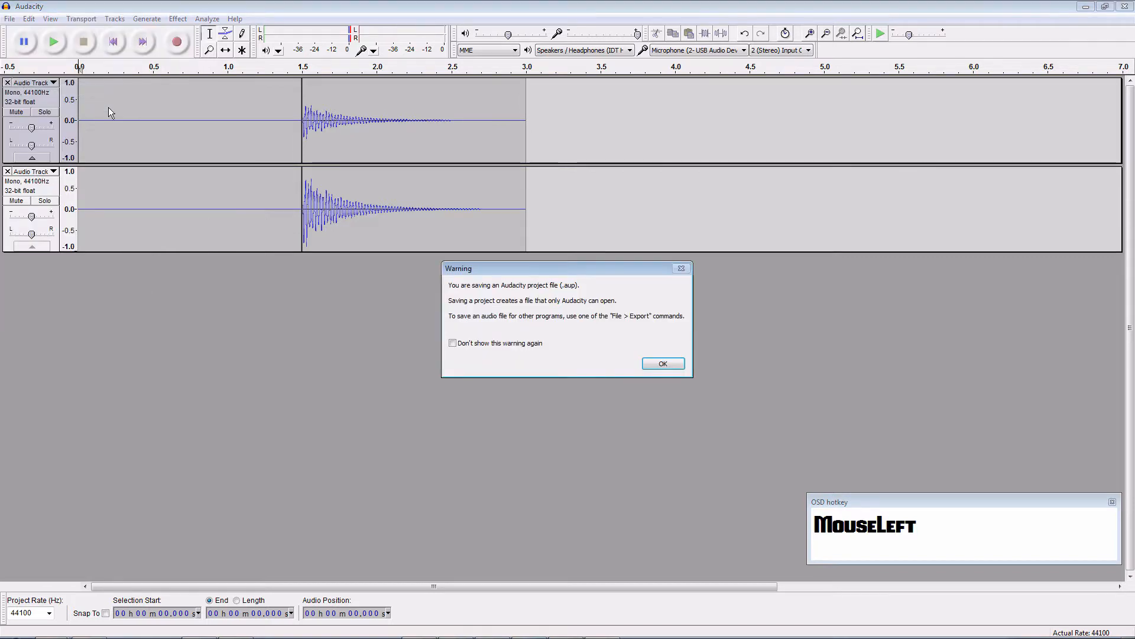
left_click(677, 365)
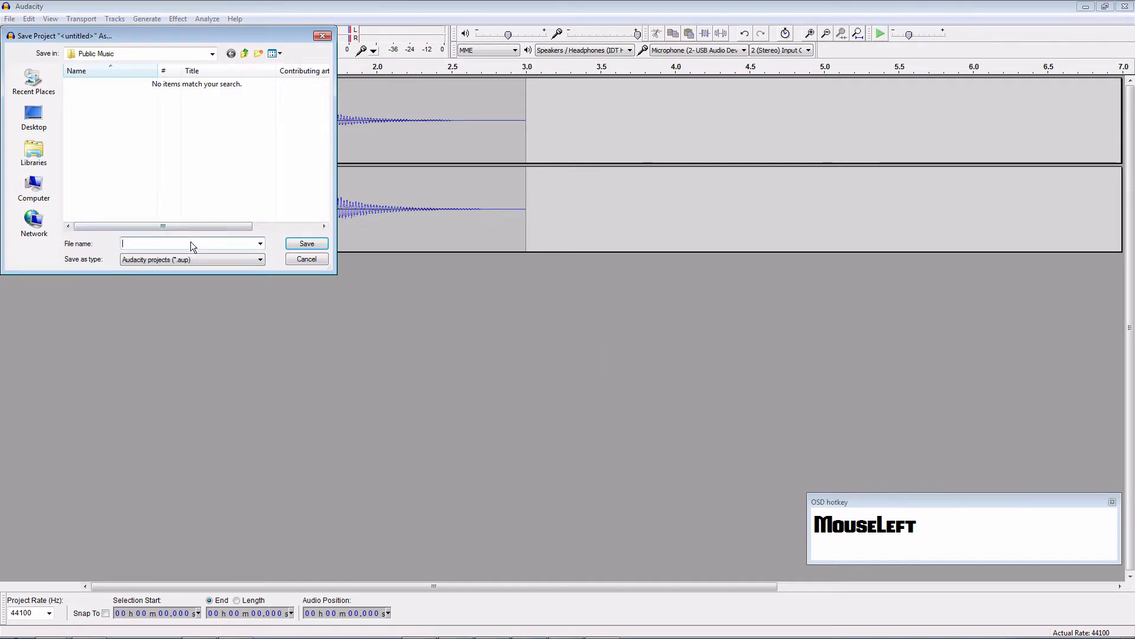
left_click(191, 242)
type("Bea")
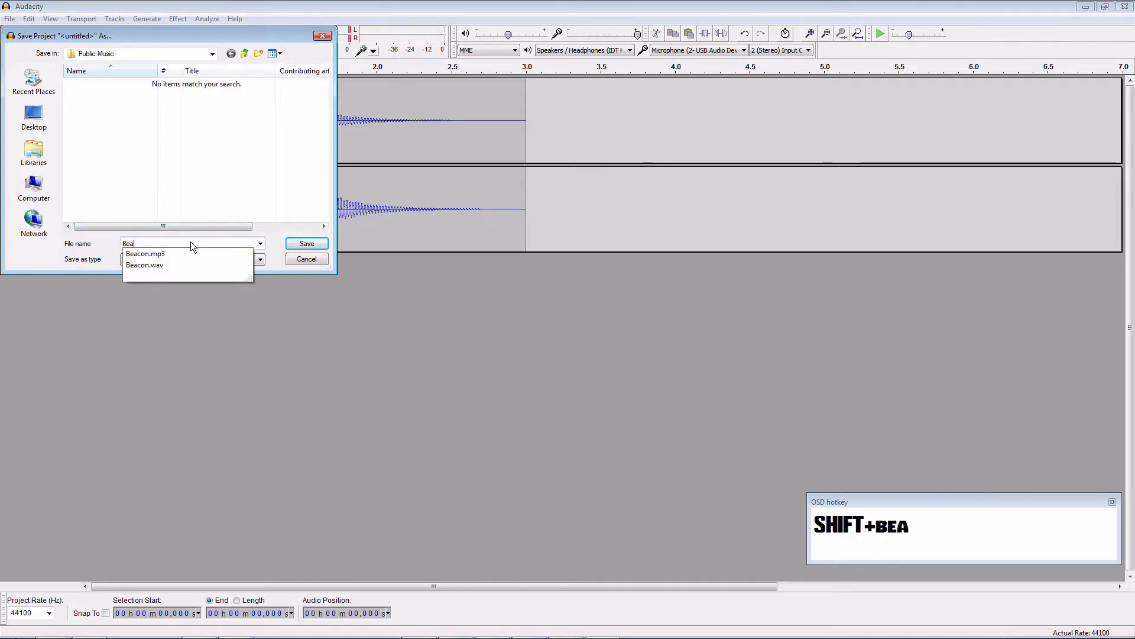
type("conBoom")
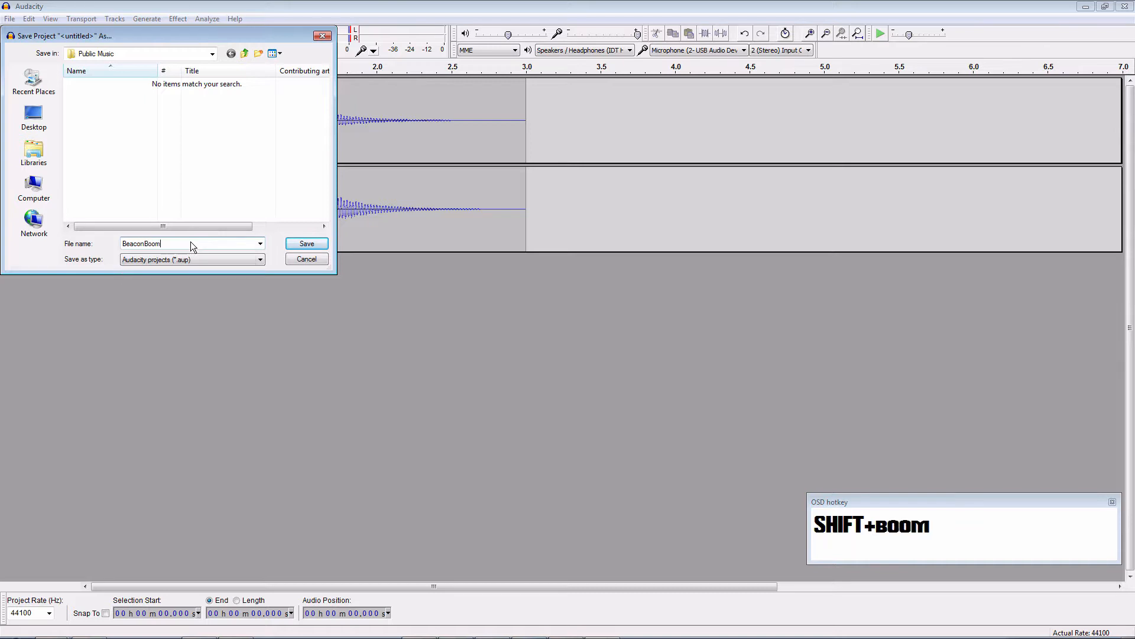
key("Return")
Start exporting the selected audio as 16-bit PCM WAV and browse to the data\sounds\Beacon folder in the Halo library
left_click(10, 18)
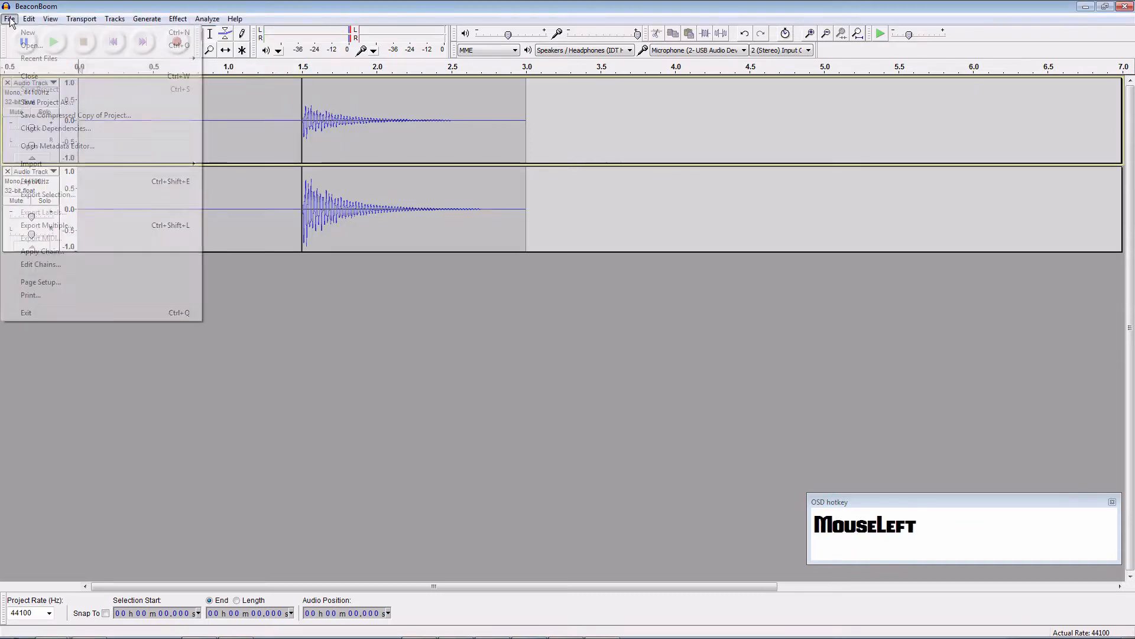
left_click(87, 194)
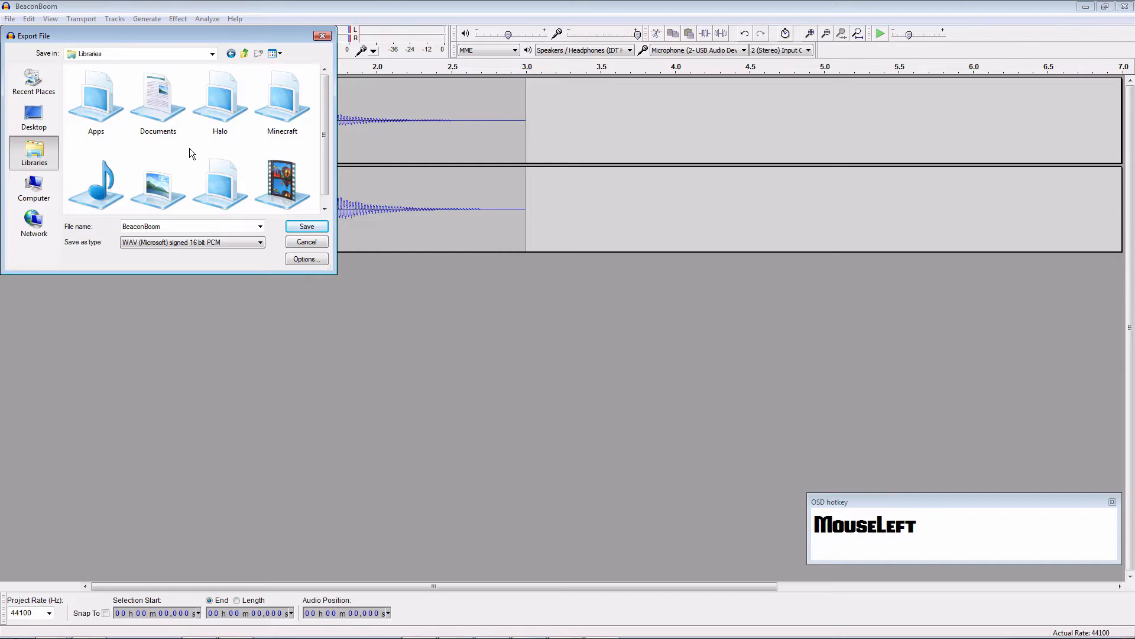
left_click(216, 97)
double_click(215, 98)
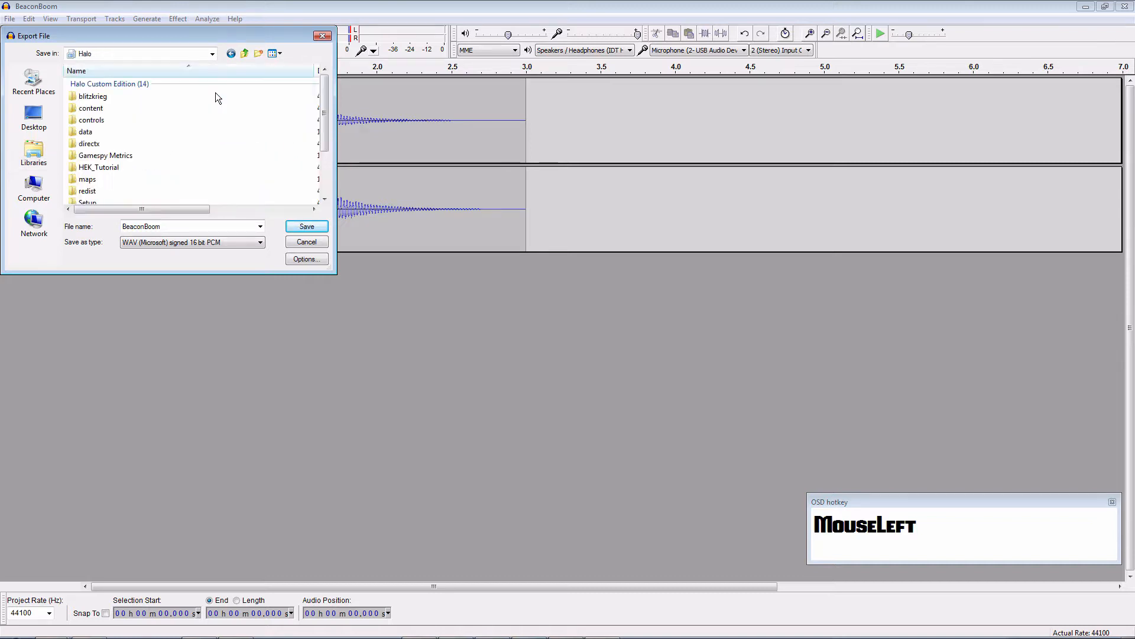
scroll(126, 140, "down", 3)
scroll(126, 142, "down", 1)
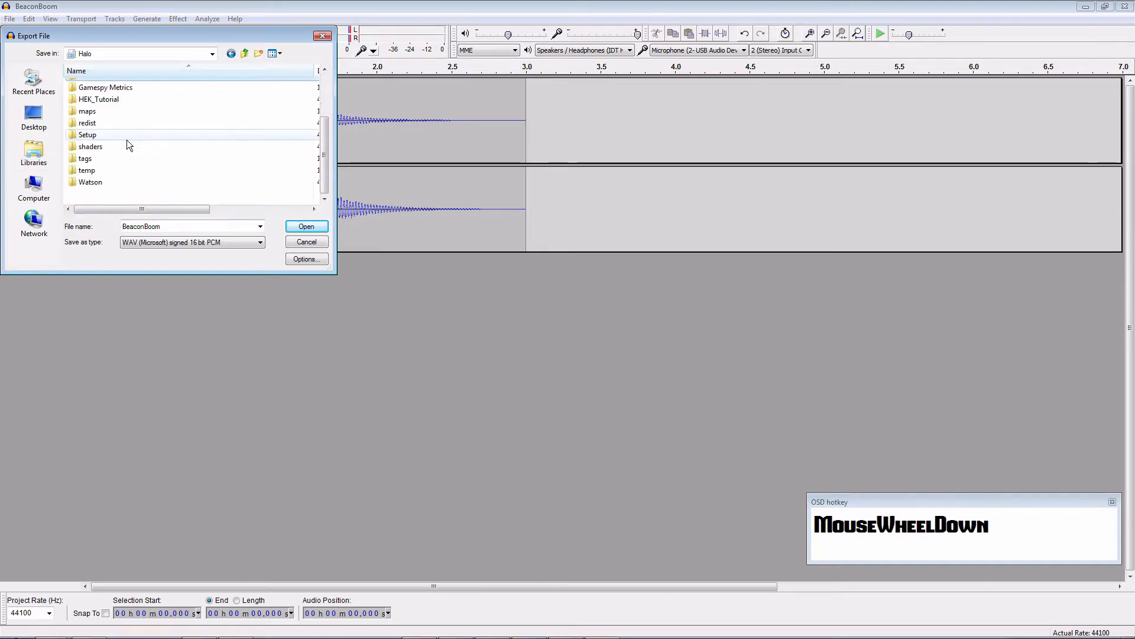
scroll(125, 137, "up", 3)
double_click(123, 130)
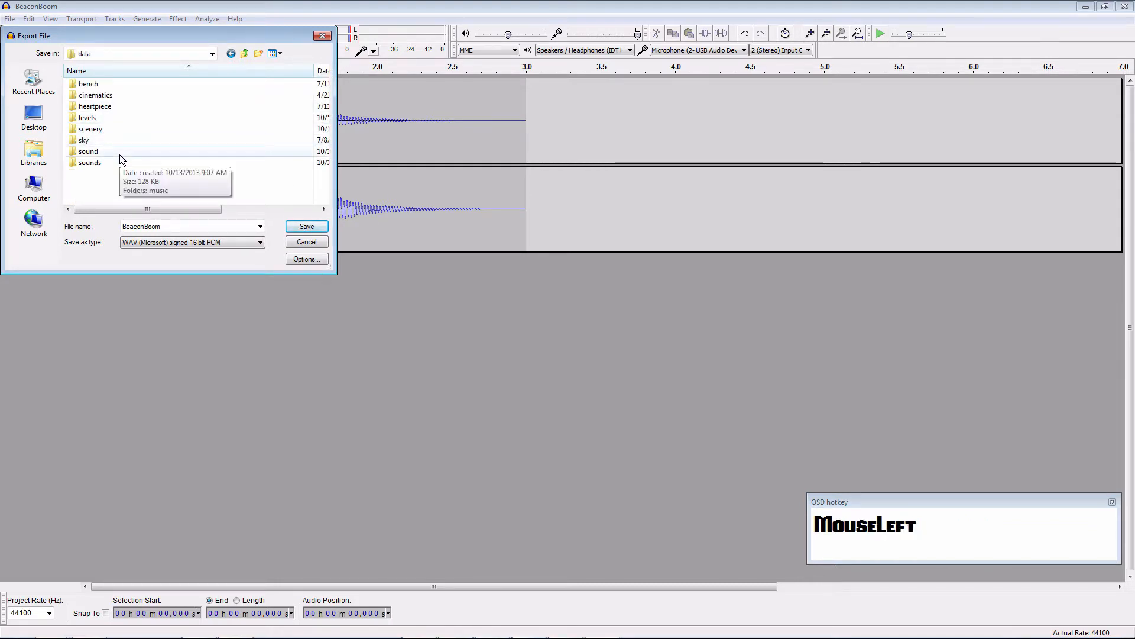
double_click(123, 130)
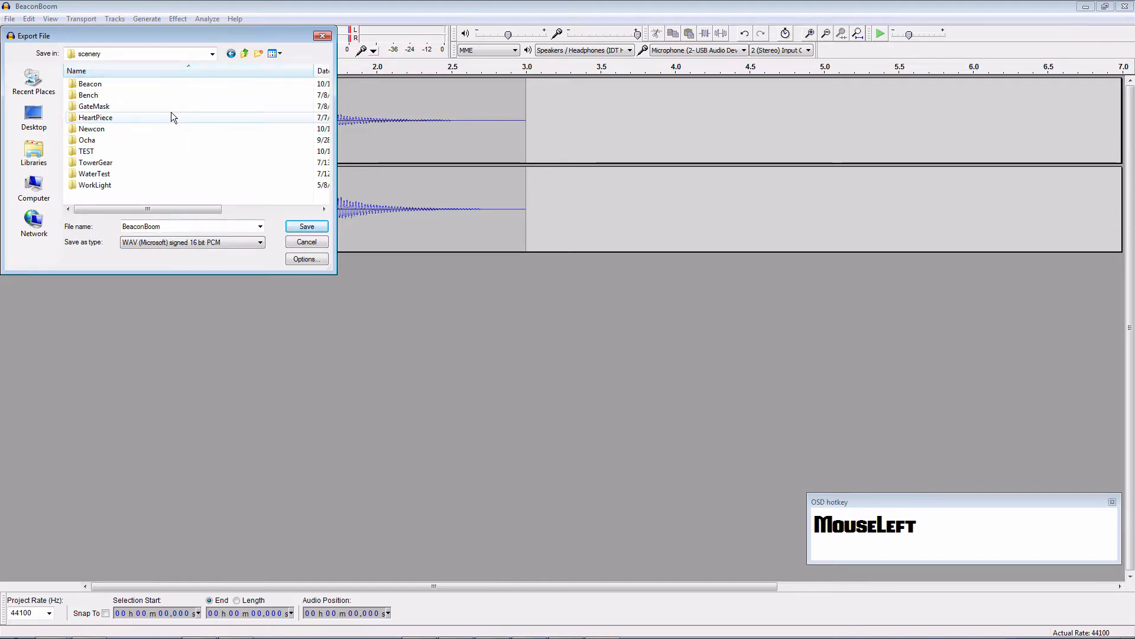
left_click(243, 54)
double_click(149, 163)
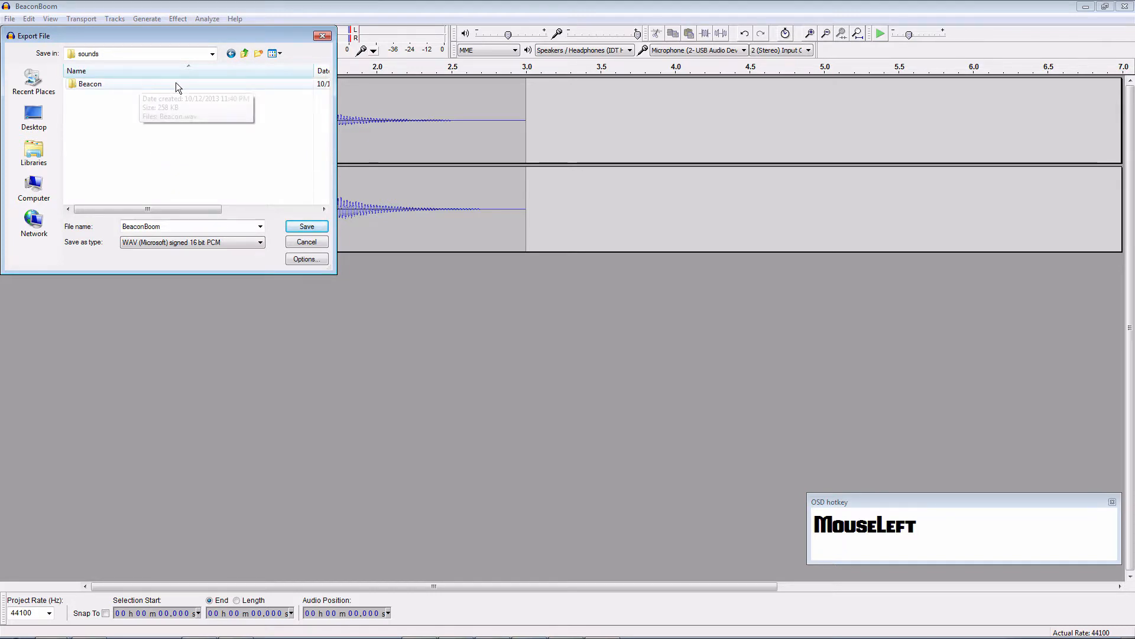
double_click(236, 84)
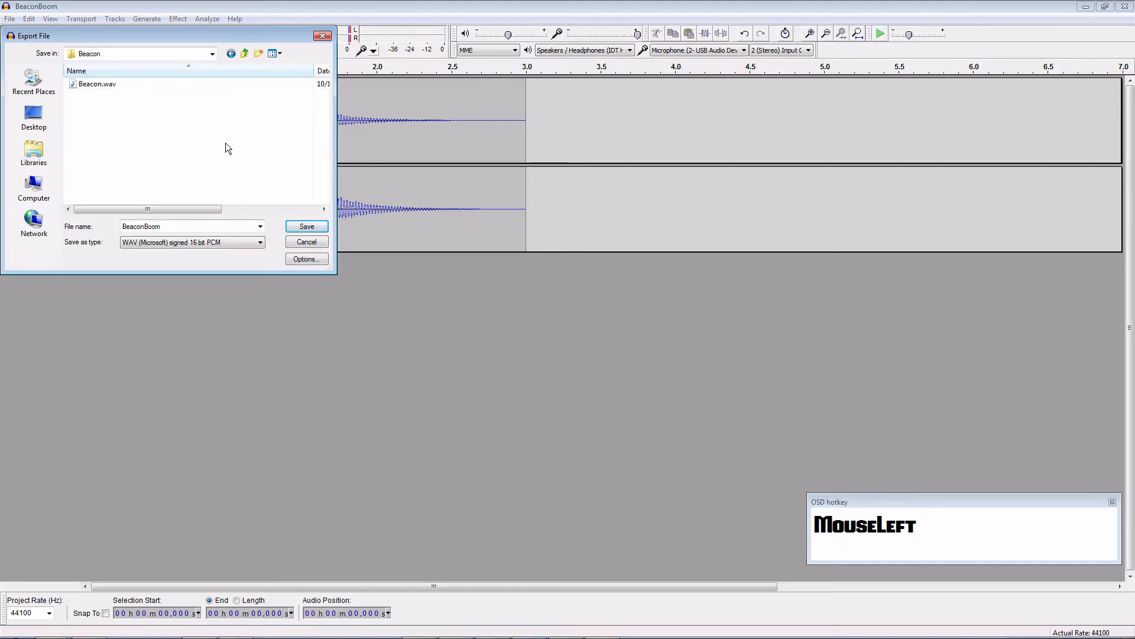
Export the audio as Beacon.wav in data\sounds\Beacon, replacing the existing file and leaving the metadata blank
left_click(148, 85)
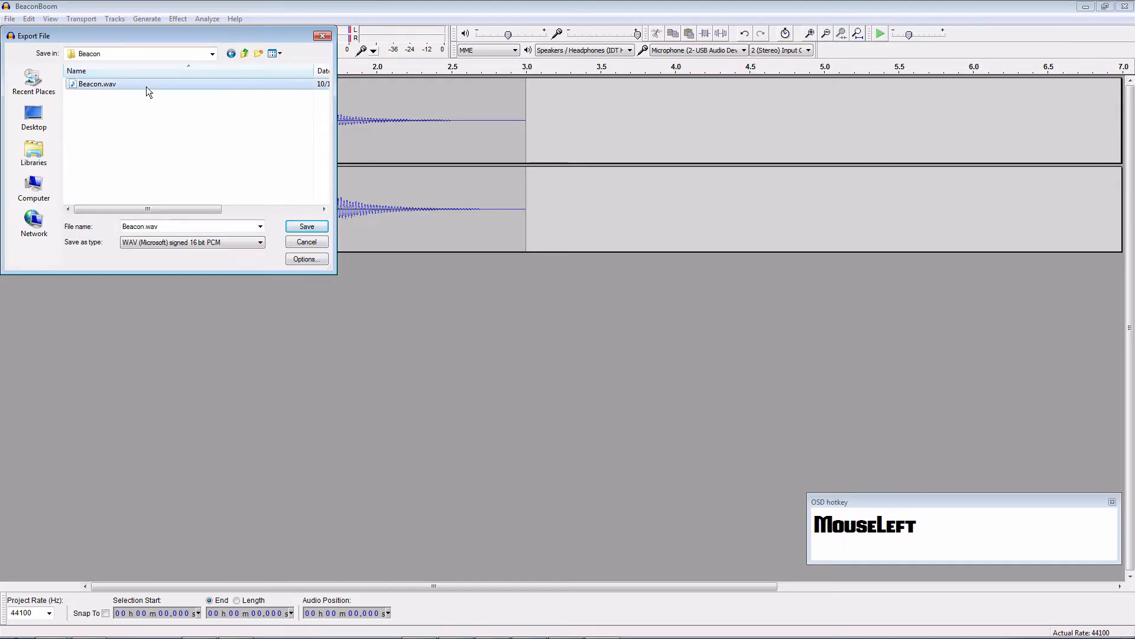
left_click(244, 54)
left_click(245, 53)
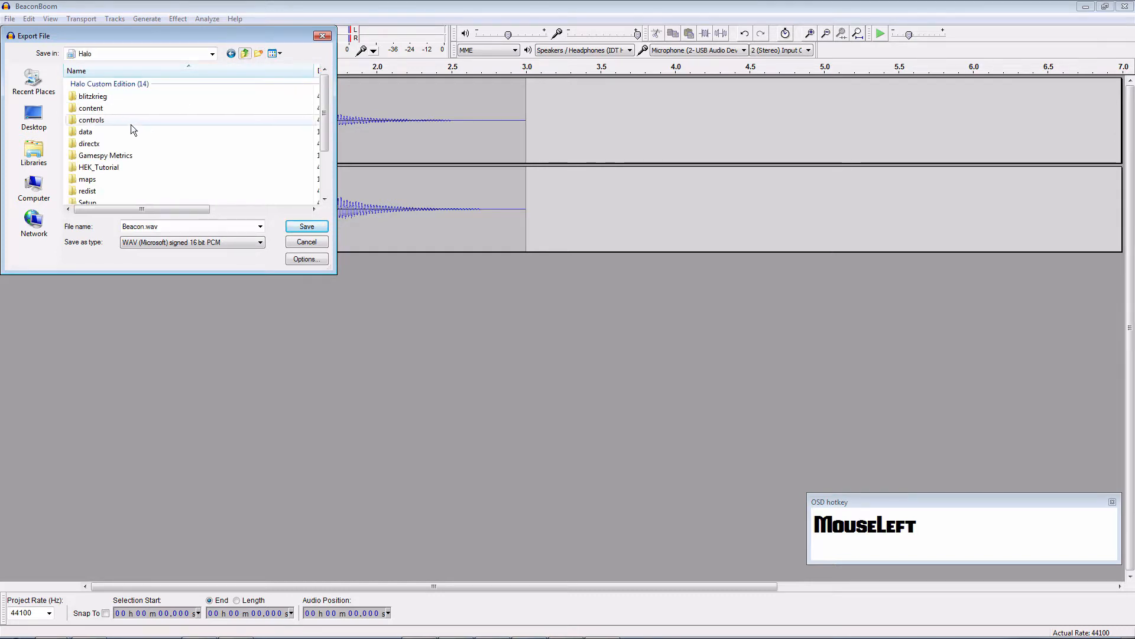
double_click(111, 137)
double_click(108, 162)
double_click(112, 83)
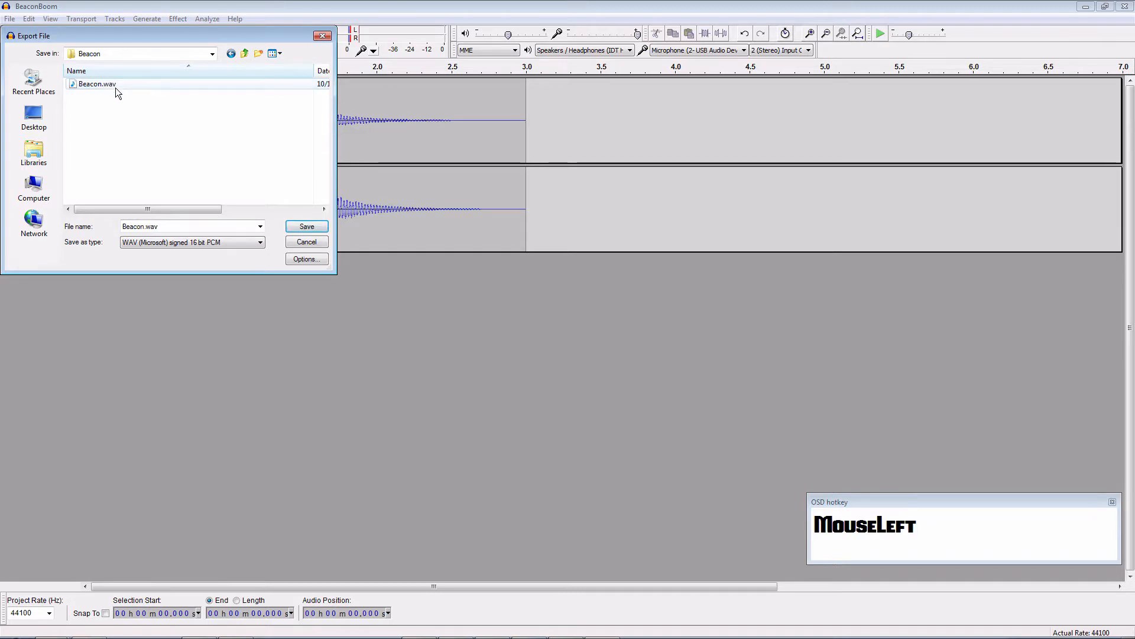
double_click(116, 88)
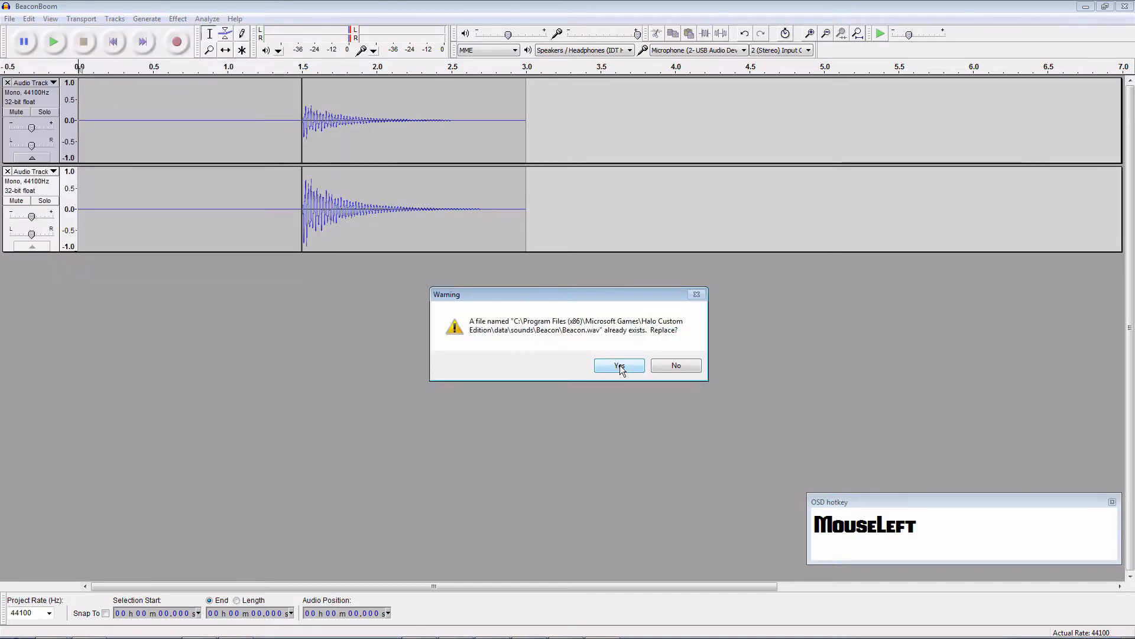
left_click(600, 365)
left_click(604, 346)
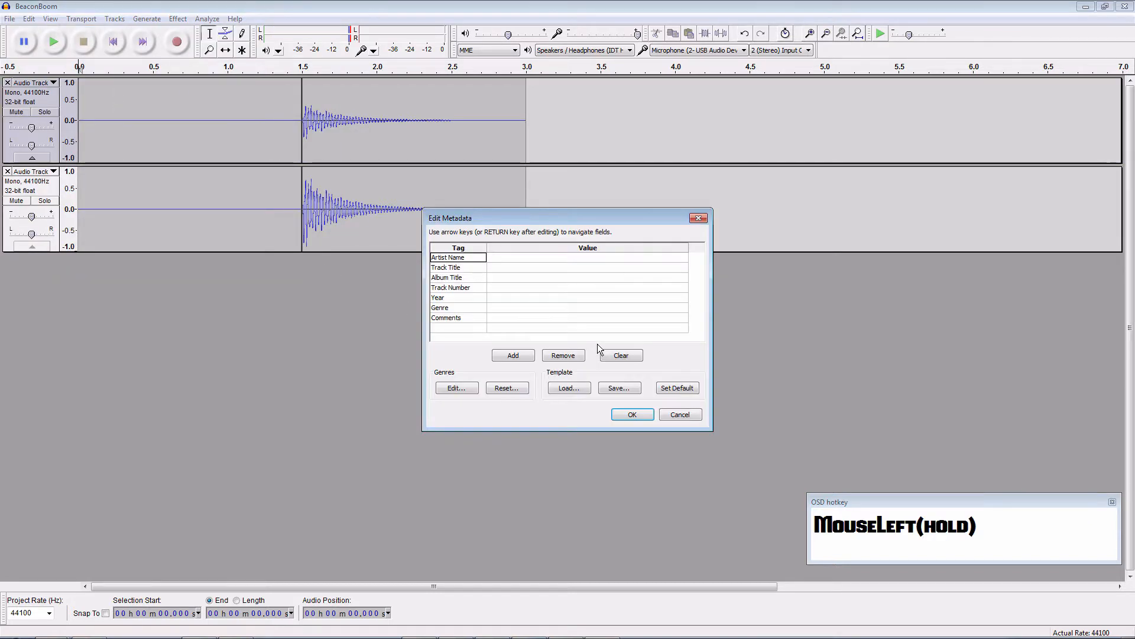
left_click(637, 414)
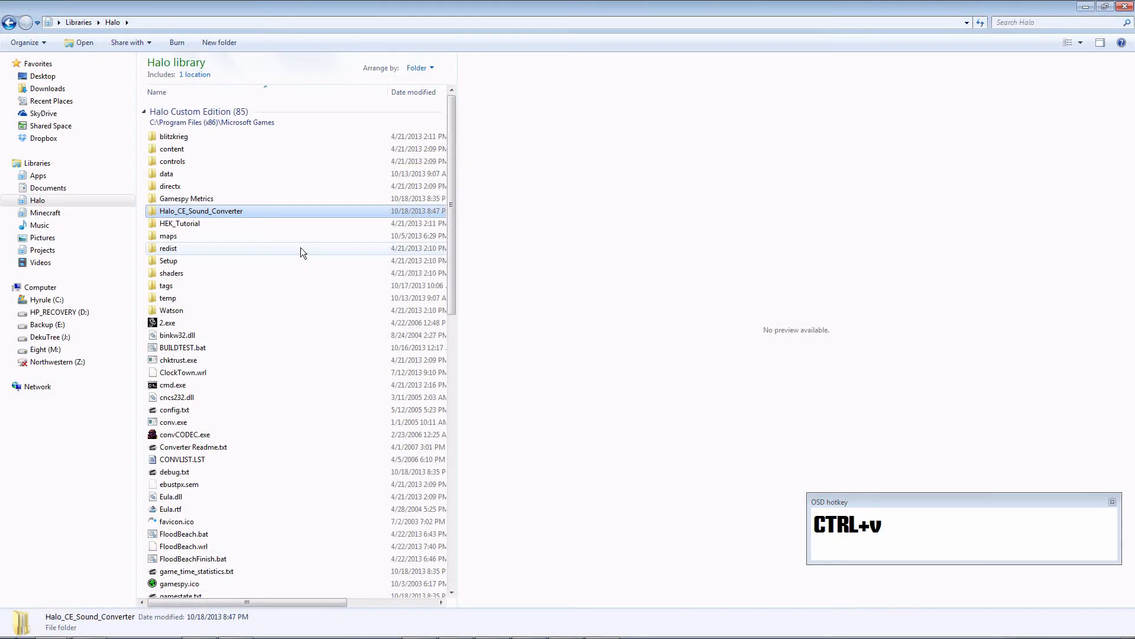
Open the Halo CE Sound Converter folder inside Halo_CE_Sound_Converter in the Halo library
left_click(288, 232)
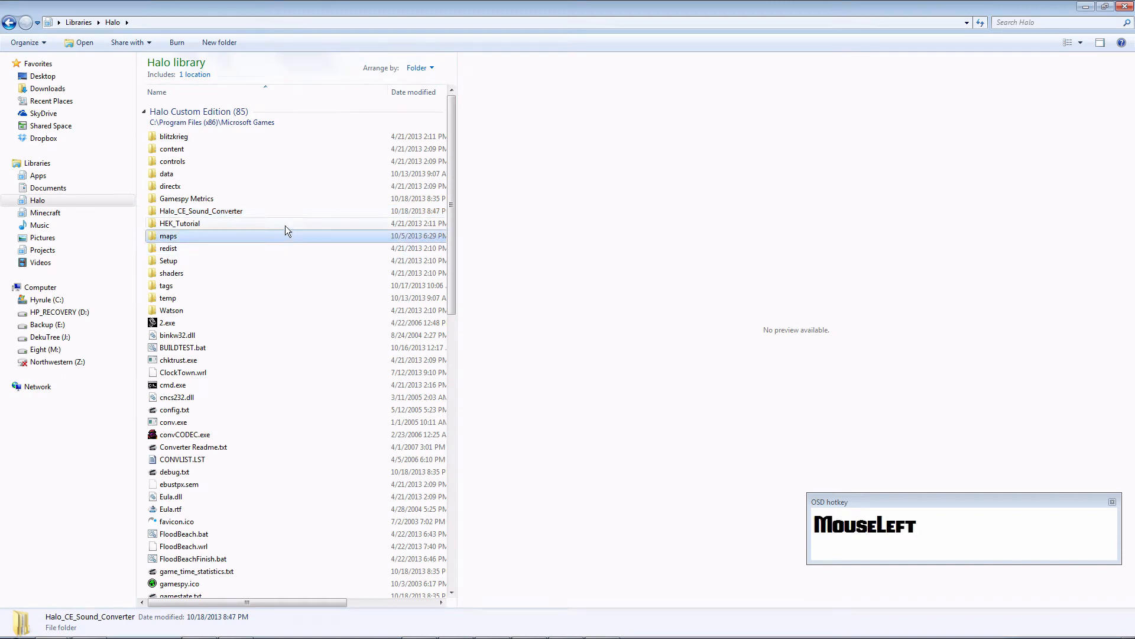
double_click(281, 212)
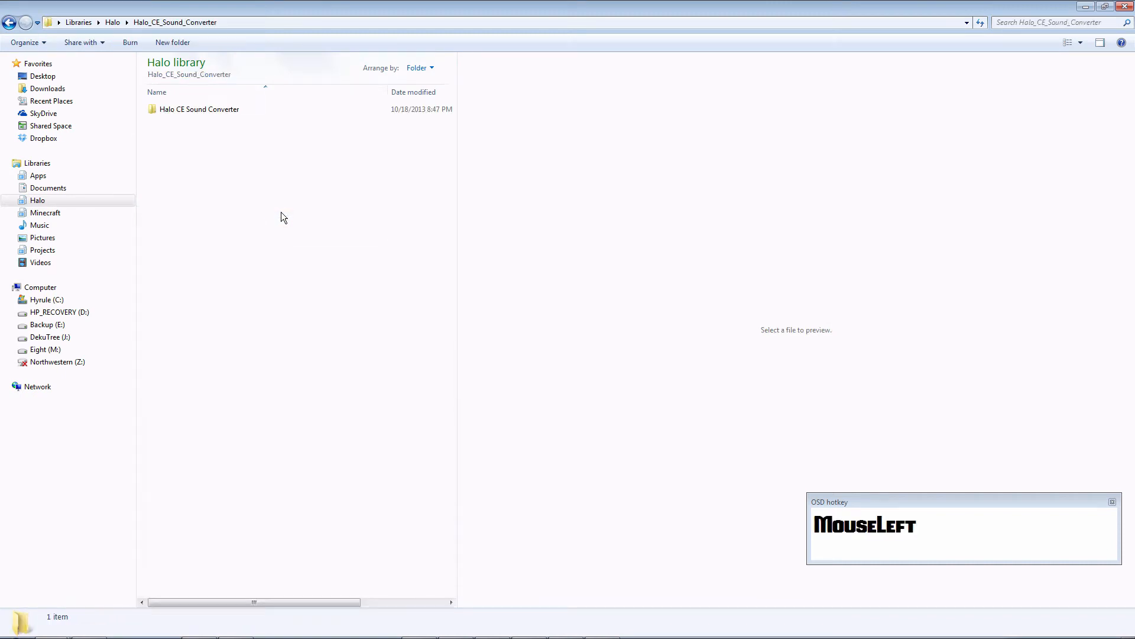
double_click(239, 107)
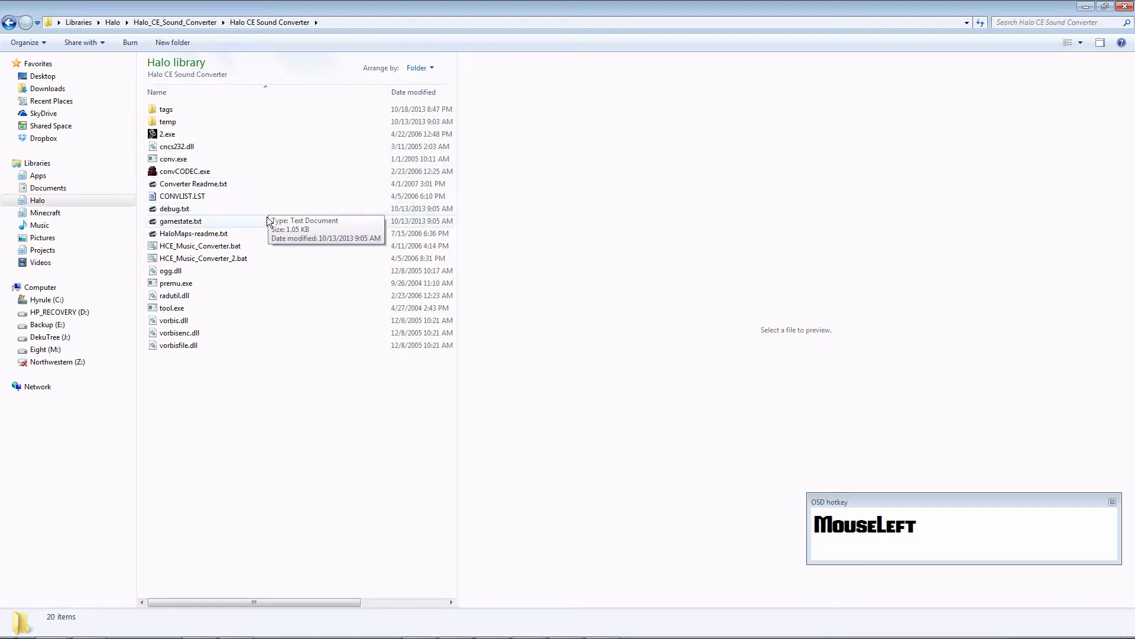
Open Converter Readme.txt beside the folder, examine its author credits and Bink licensing notes, and close it
double_click(249, 238)
left_click_drag(203, 22, 1120, 197)
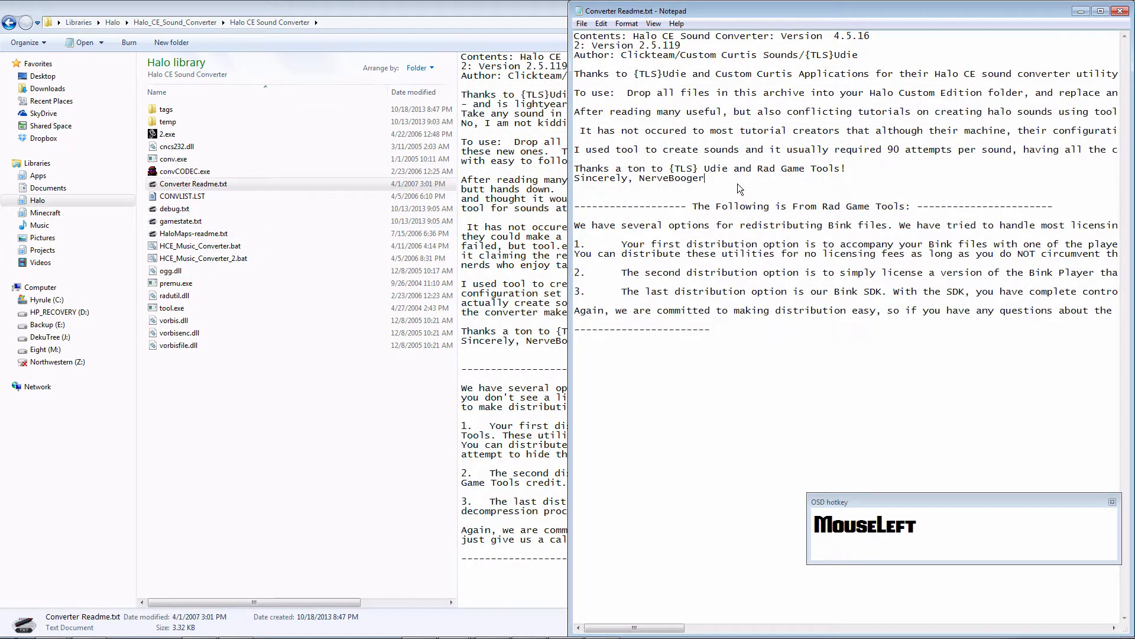
left_click_drag(621, 55, 682, 55)
left_click(687, 57)
left_click_drag(640, 178, 709, 179)
left_click(709, 179)
left_click_drag(827, 227, 853, 228)
left_click(840, 272)
left_click(1120, 11)
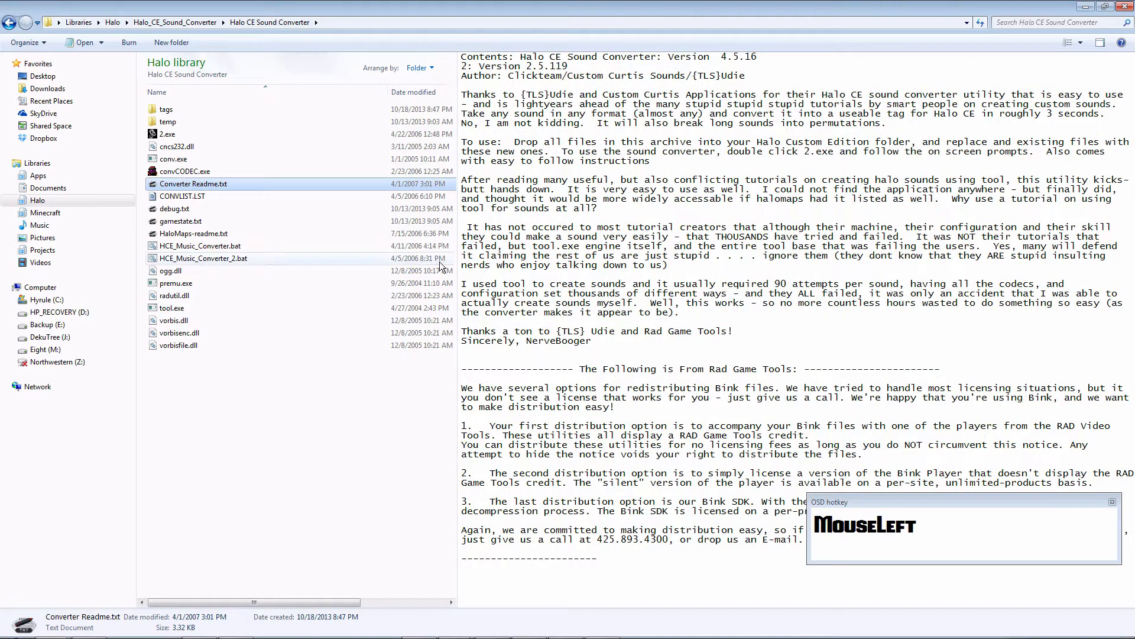
Select all of the sound converter's files and folders, and return to the root of the Halo library
left_click(321, 367)
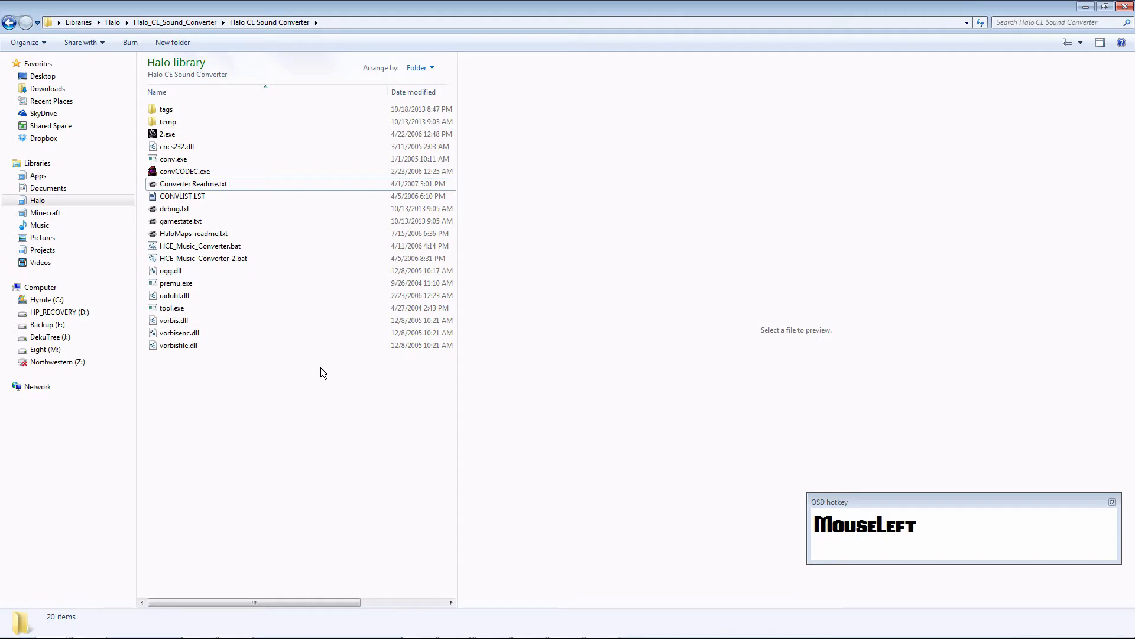
left_click_drag(349, 416, 262, 108)
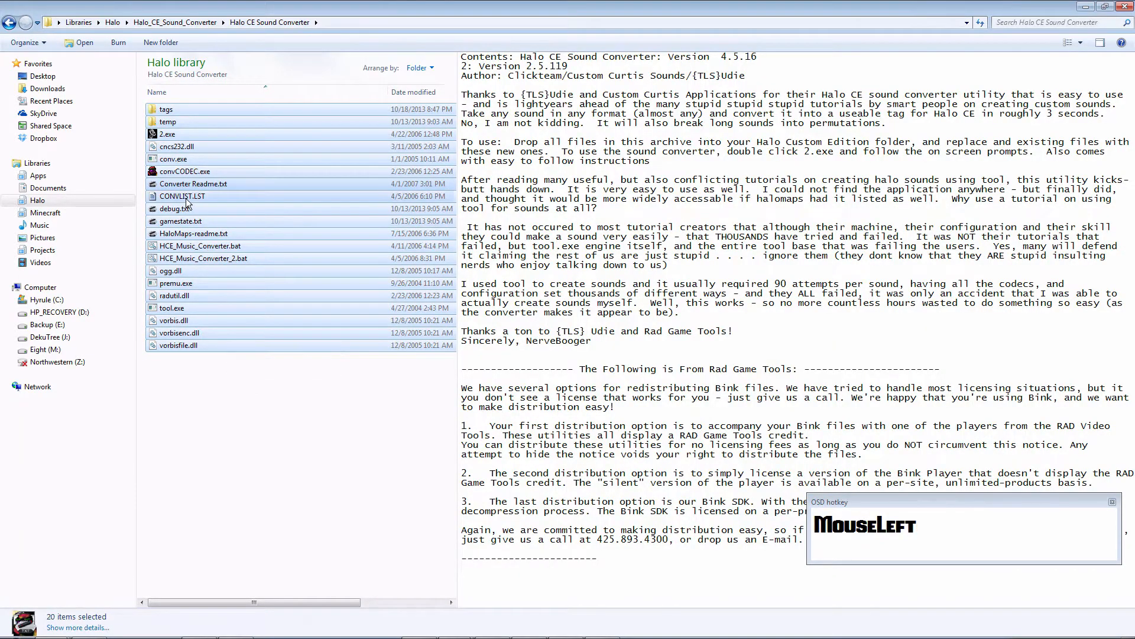
right_click(222, 199)
left_click(98, 377)
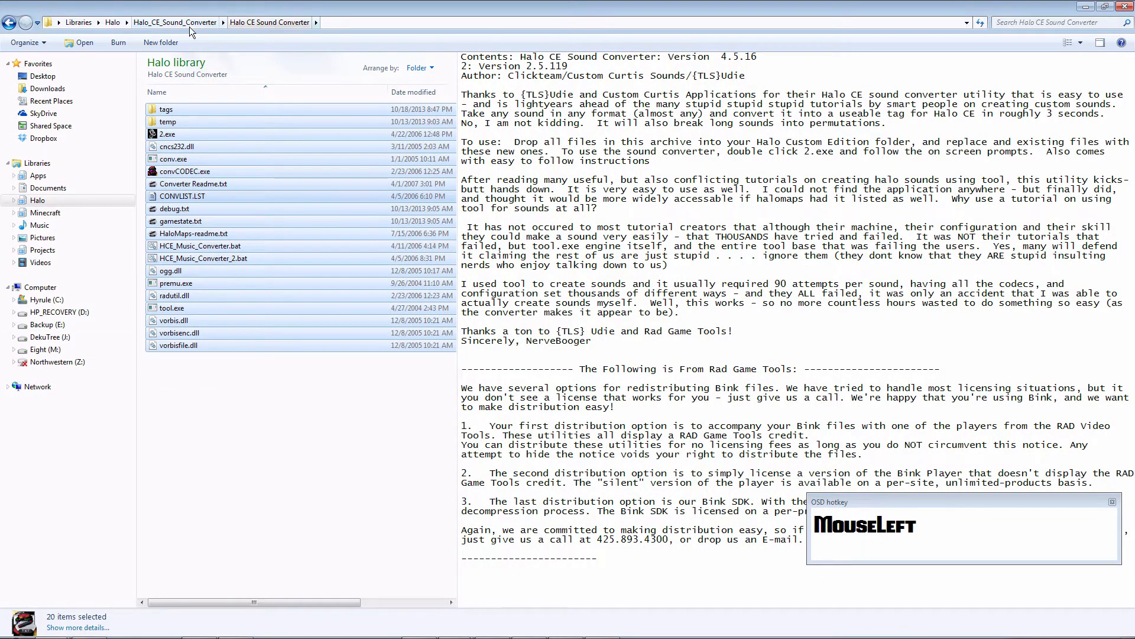
left_click(112, 23)
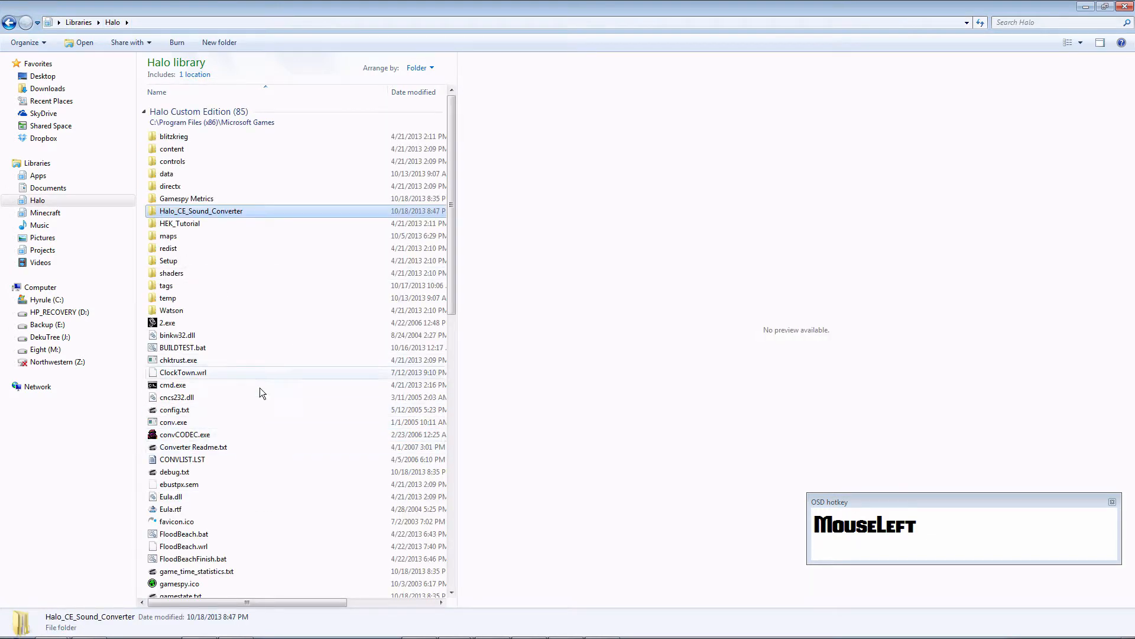
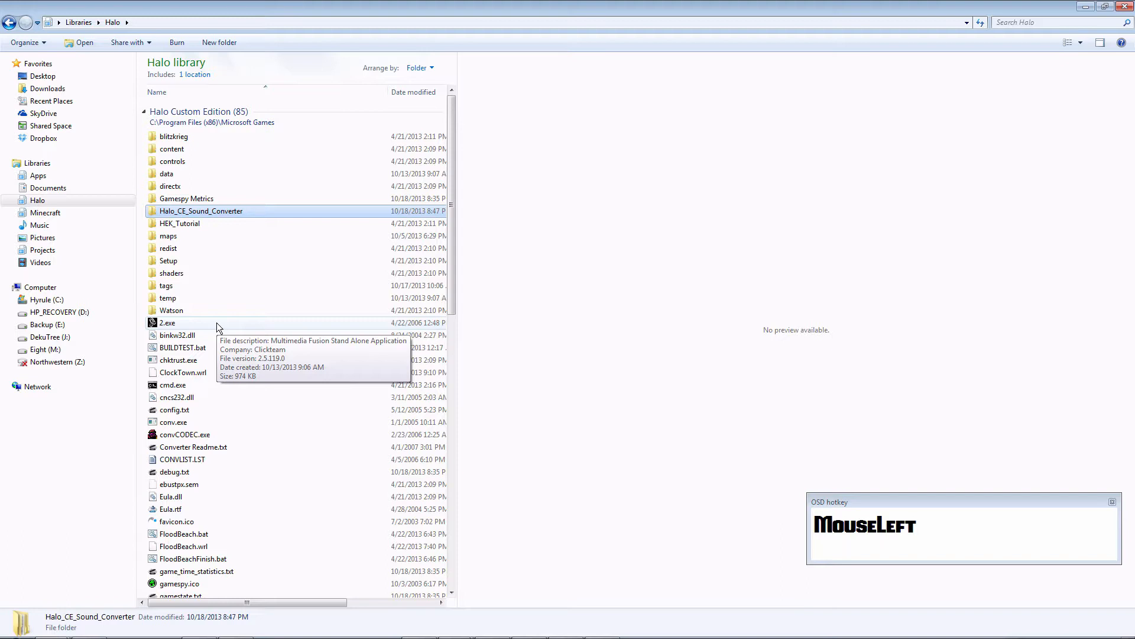
Launch 2.exe from the Halo library root, try the "I Love (TLS)Udie" checkbox, and open the Converter page
left_click(216, 322)
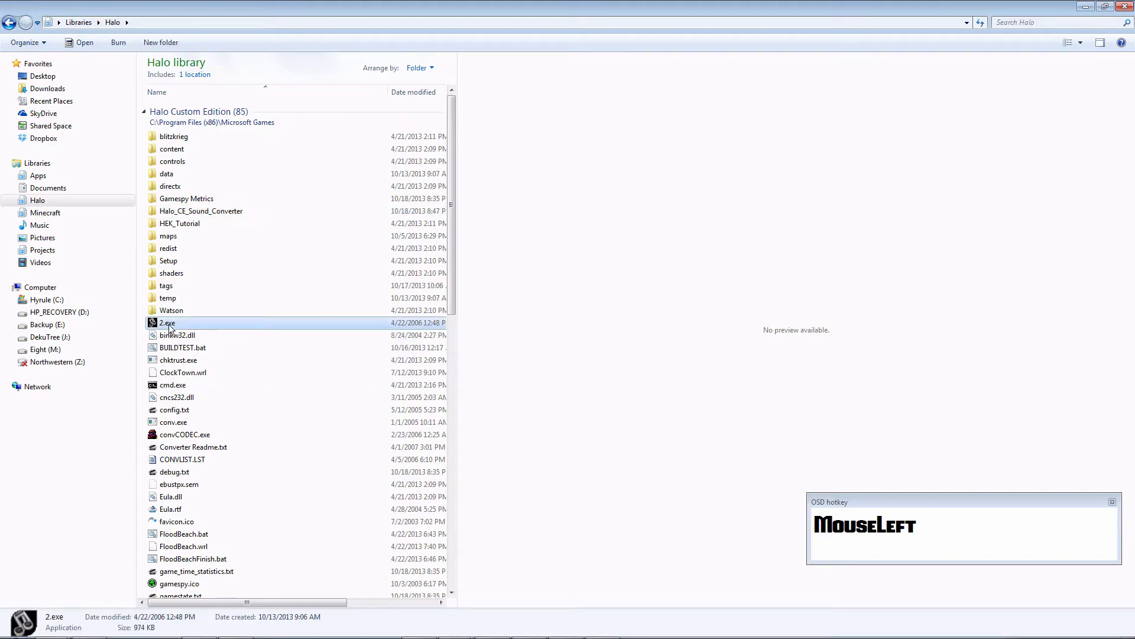
double_click(200, 323)
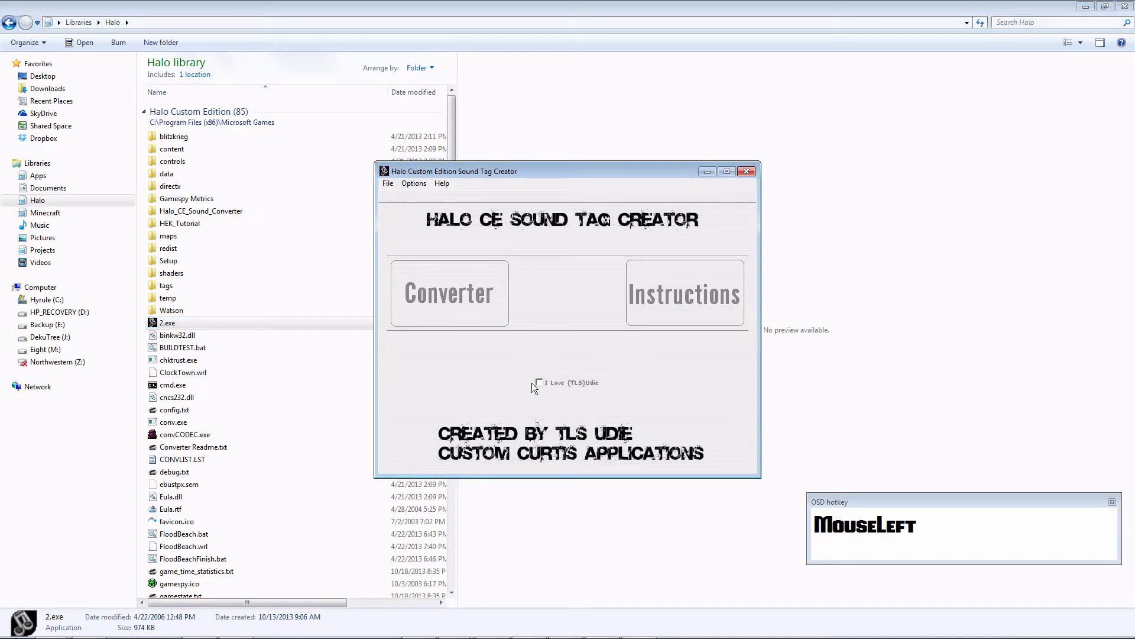
left_click(539, 382)
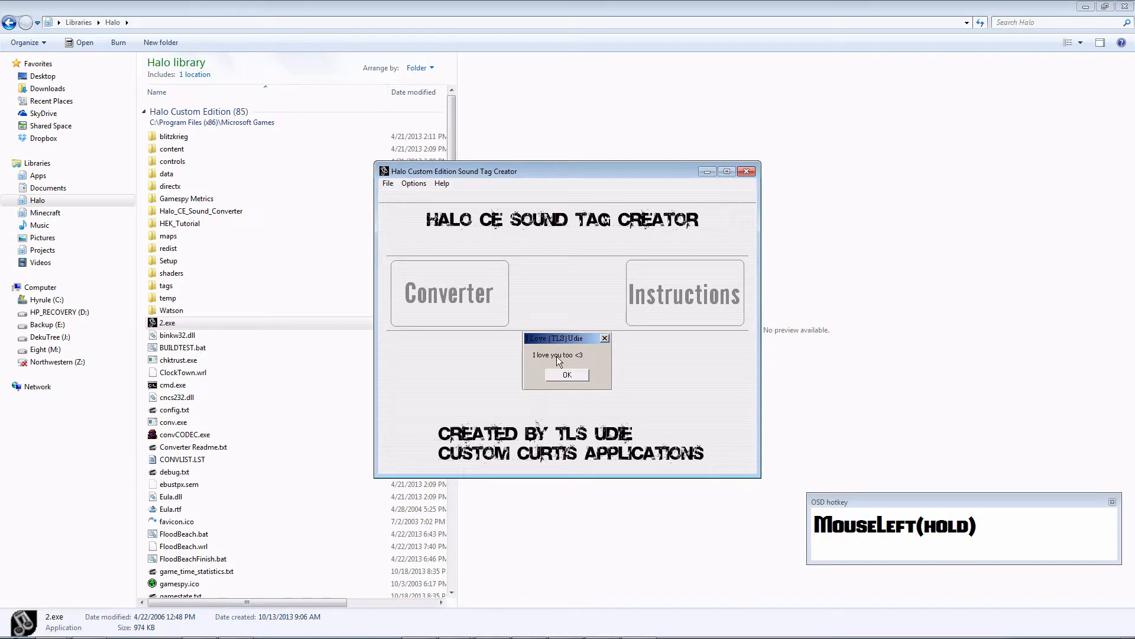
left_click(569, 375)
left_click(430, 287)
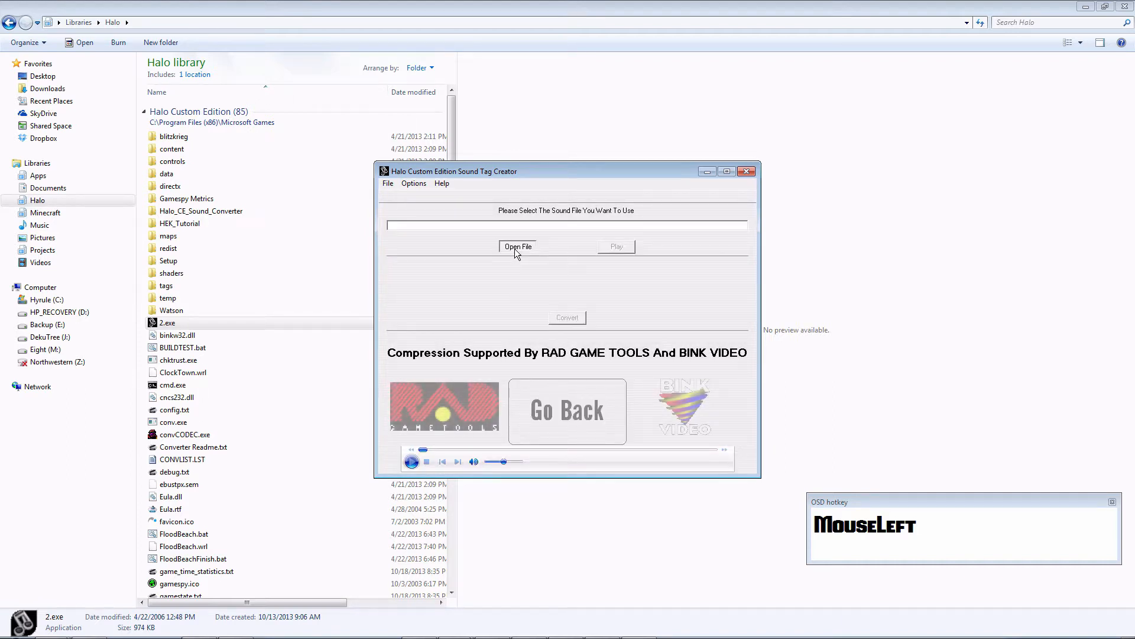
Load Beacon.wav from data\sounds\Beacon into the converter and play it back
left_click(516, 247)
double_click(470, 246)
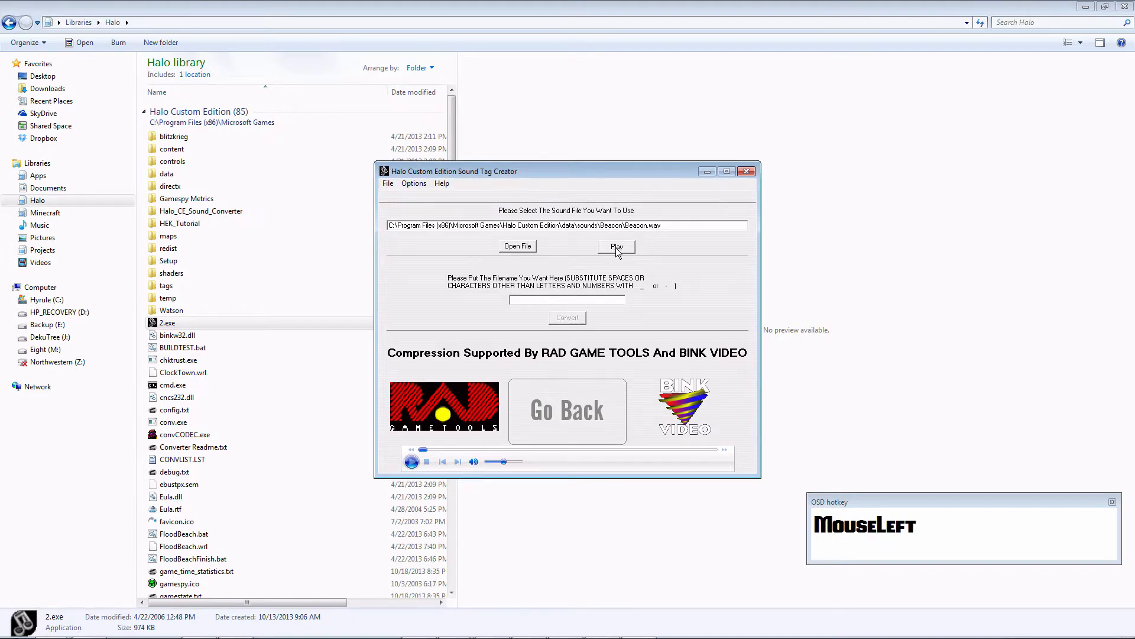
left_click(617, 247)
left_click(414, 462)
Convert the sound to OGG VORBIS with the filename BeaconPulse, and tell COMODO not to isolate HCE_Music_Converter.bat again
type("Beacon")
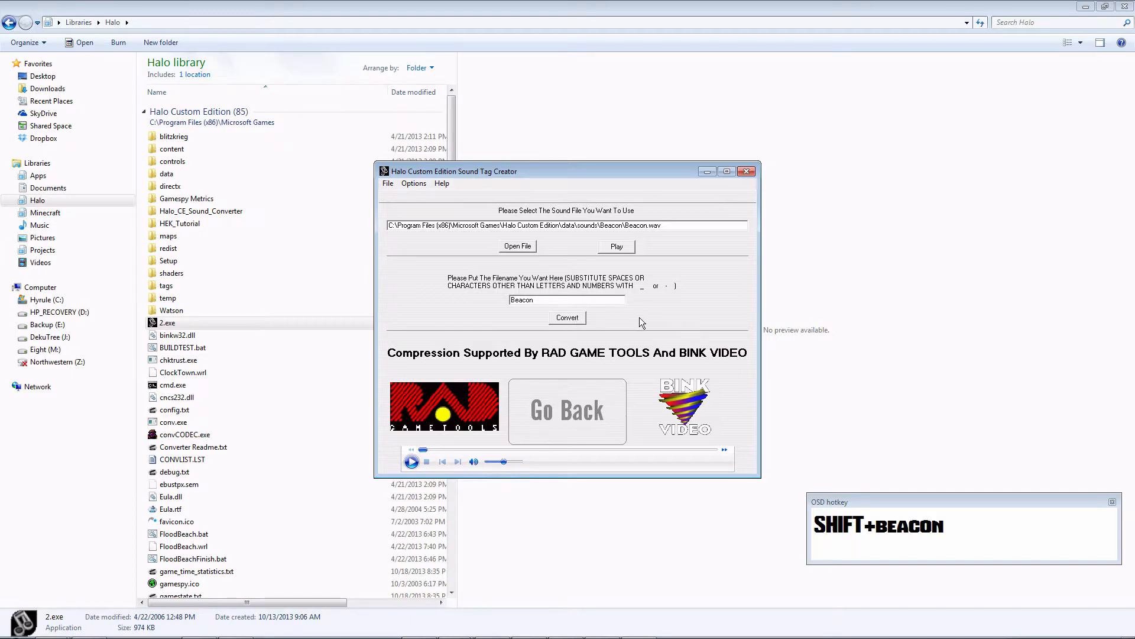
type("Pulse")
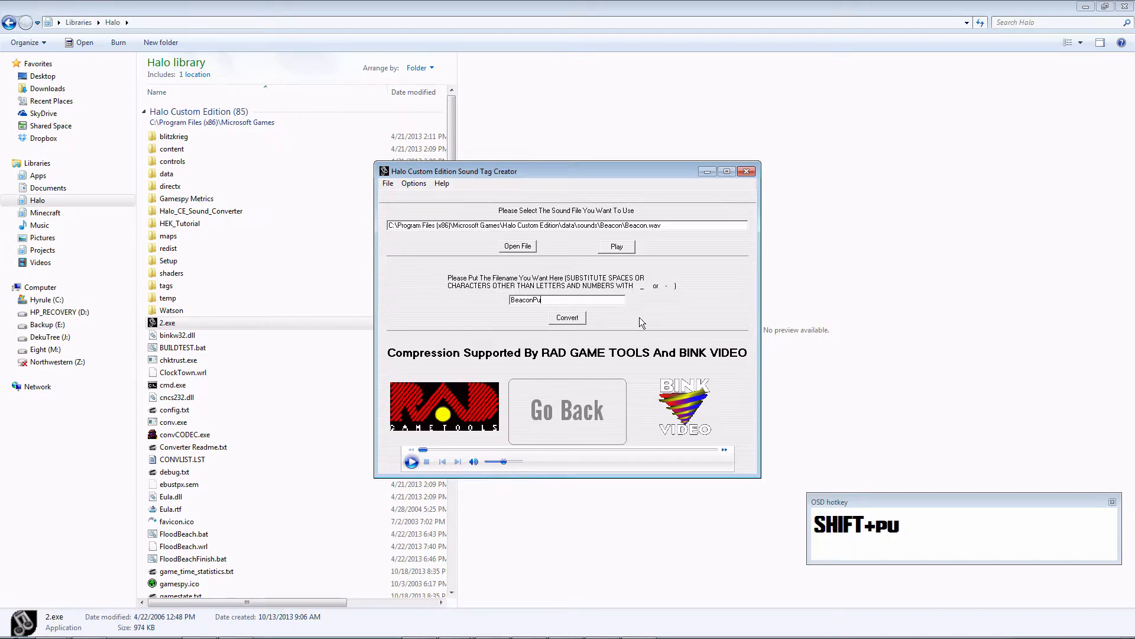
left_click(569, 319)
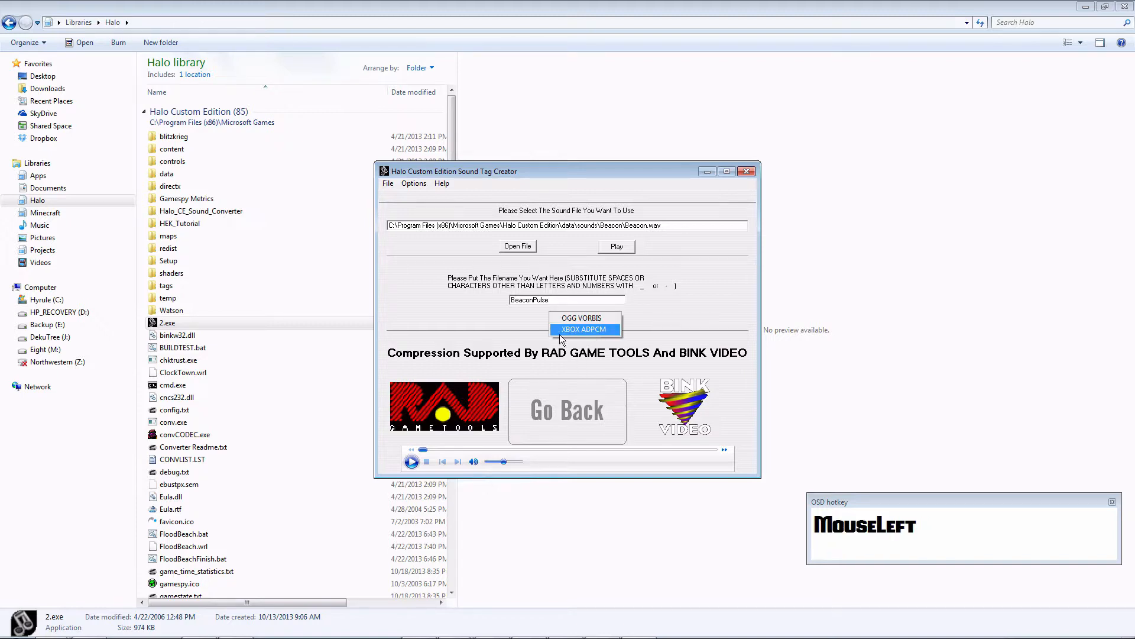
left_click(594, 321)
left_click(581, 318)
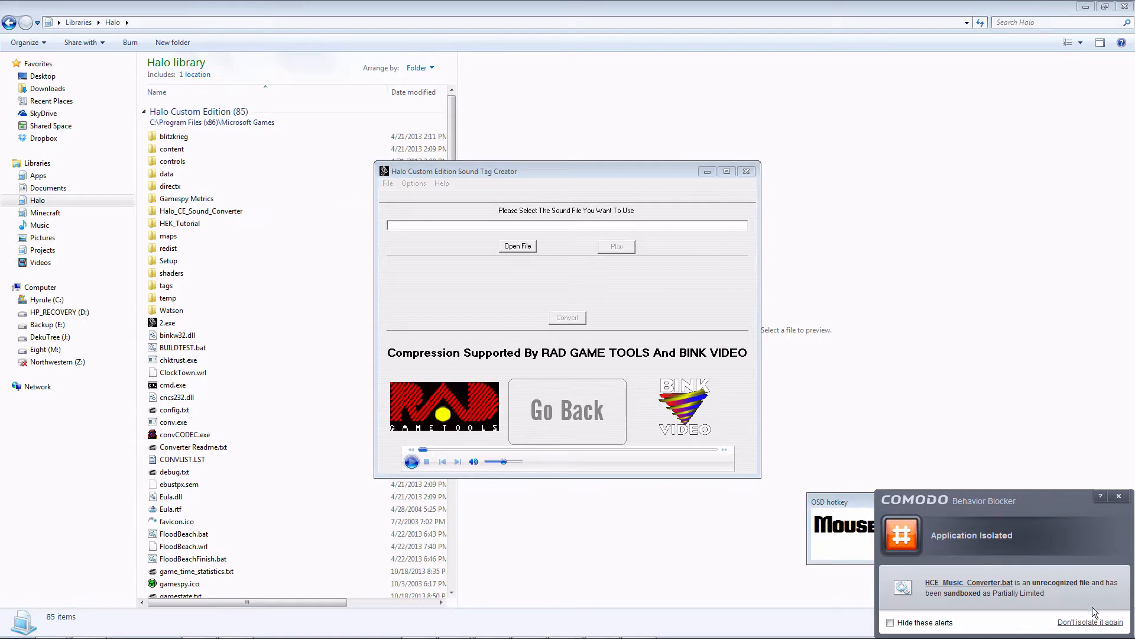
left_click(1093, 624)
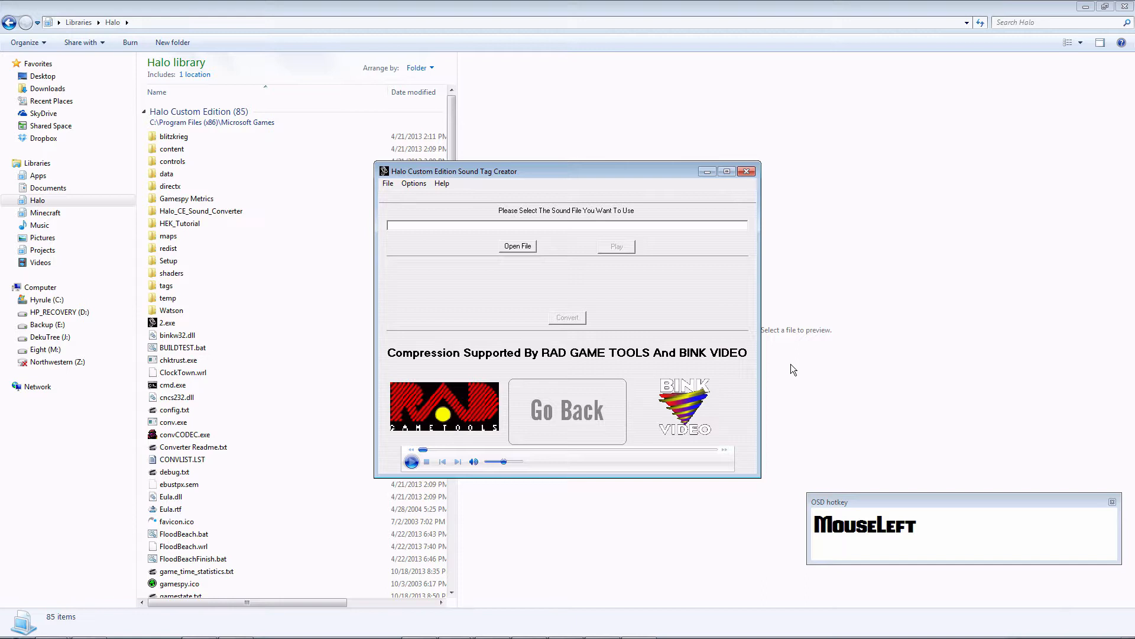
left_click_drag(413, 184, 389, 185)
left_click(389, 185)
left_click(441, 185)
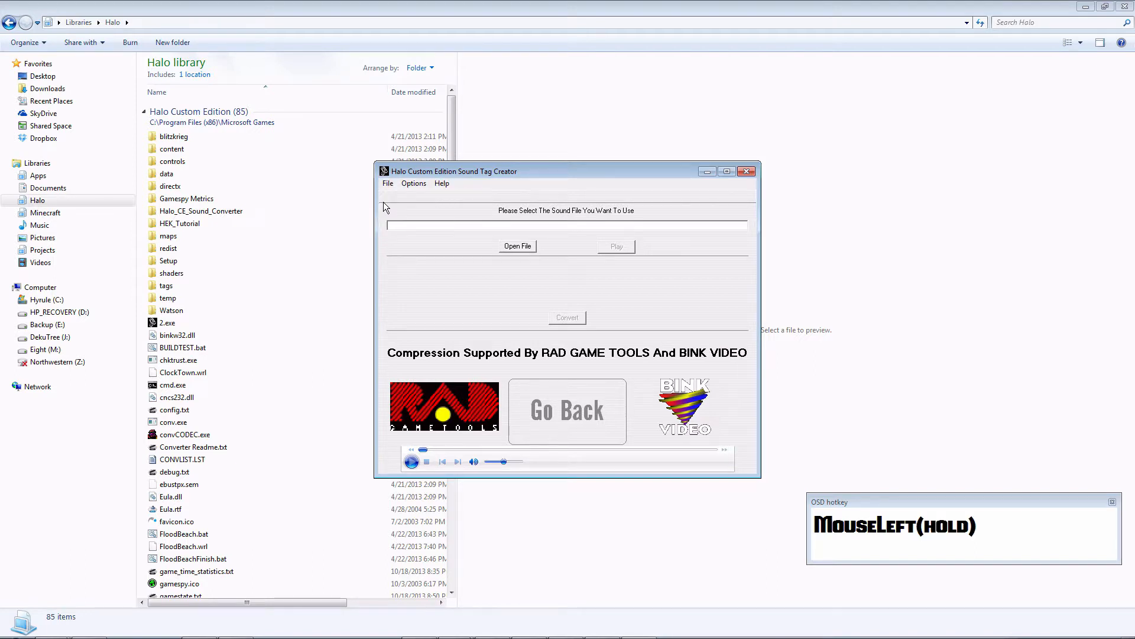
Switch to the Halo library, open tags\sound\music\music, and select BeaconPulse.sound
left_click(244, 269)
double_click(228, 285)
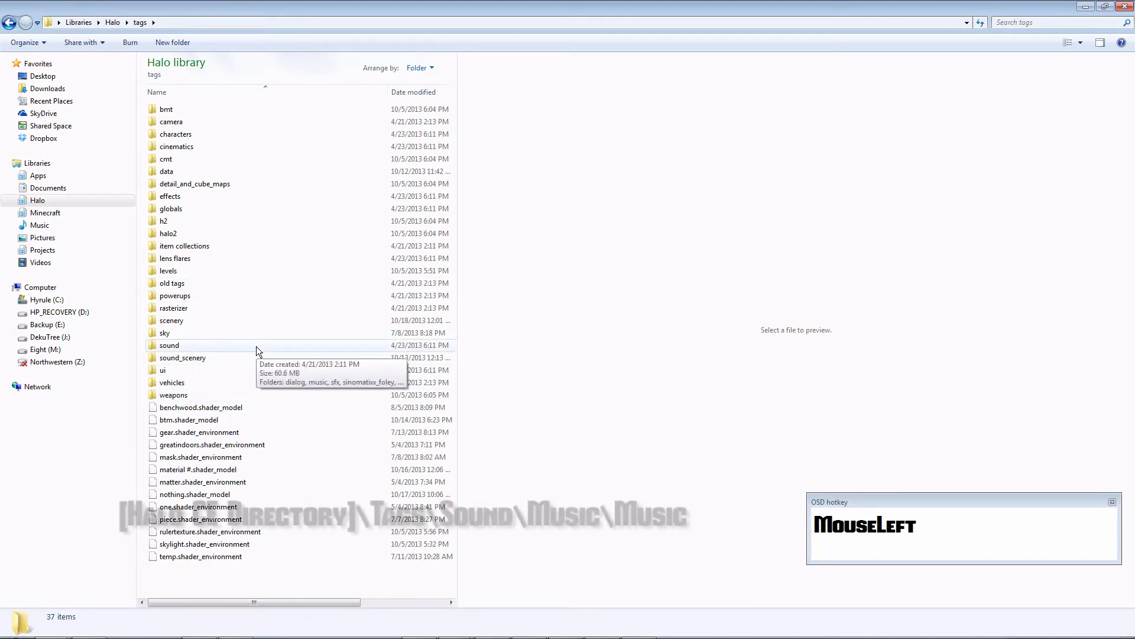
double_click(256, 346)
double_click(208, 118)
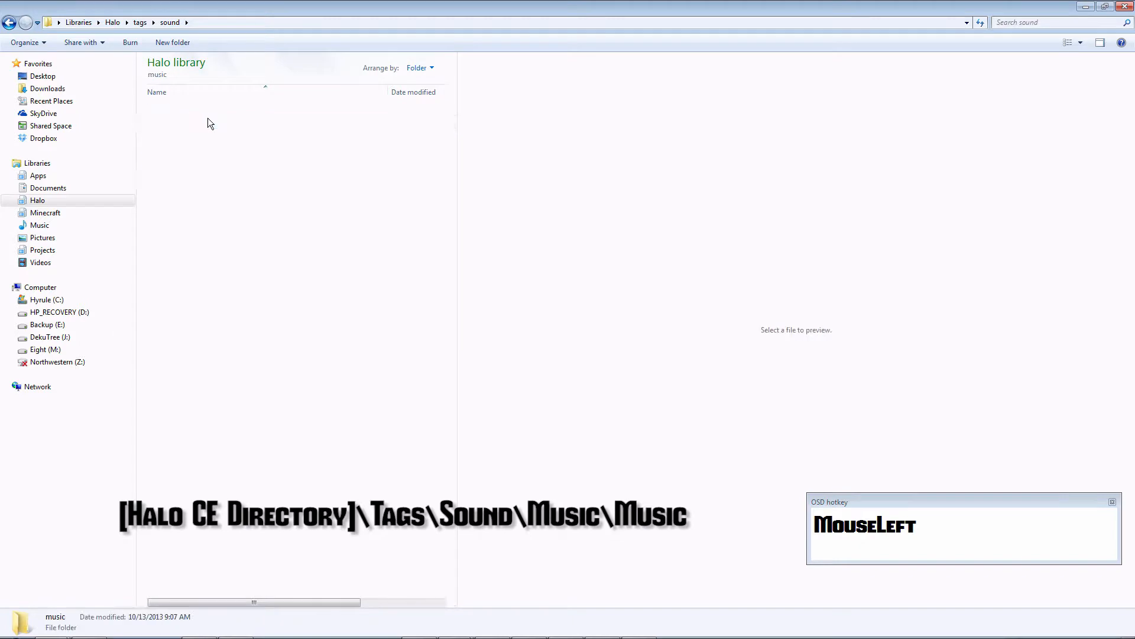
double_click(205, 111)
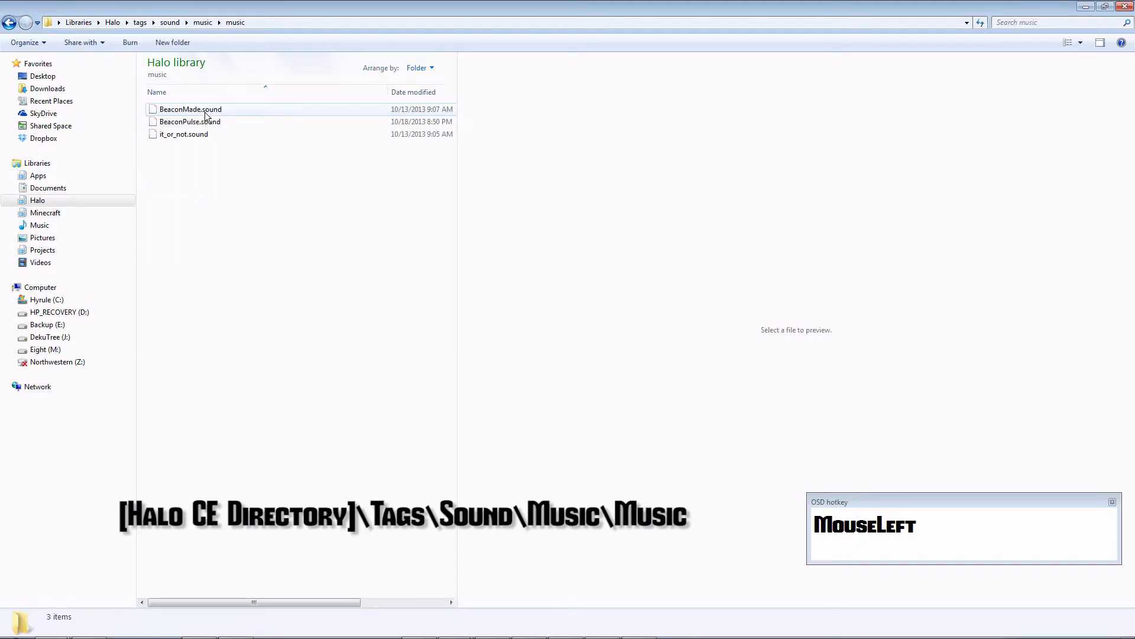
left_click(216, 122)
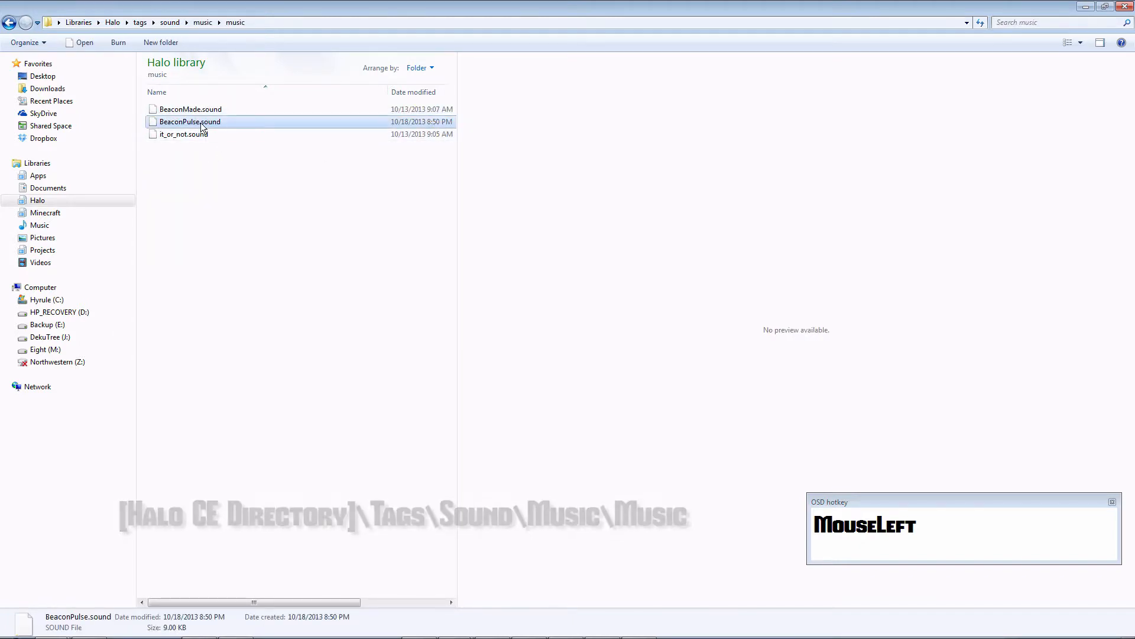
Permanently delete BeaconMade.sound and it_or_not.sound from the music folder, keeping only BeaconPulse.sound
left_click(203, 112)
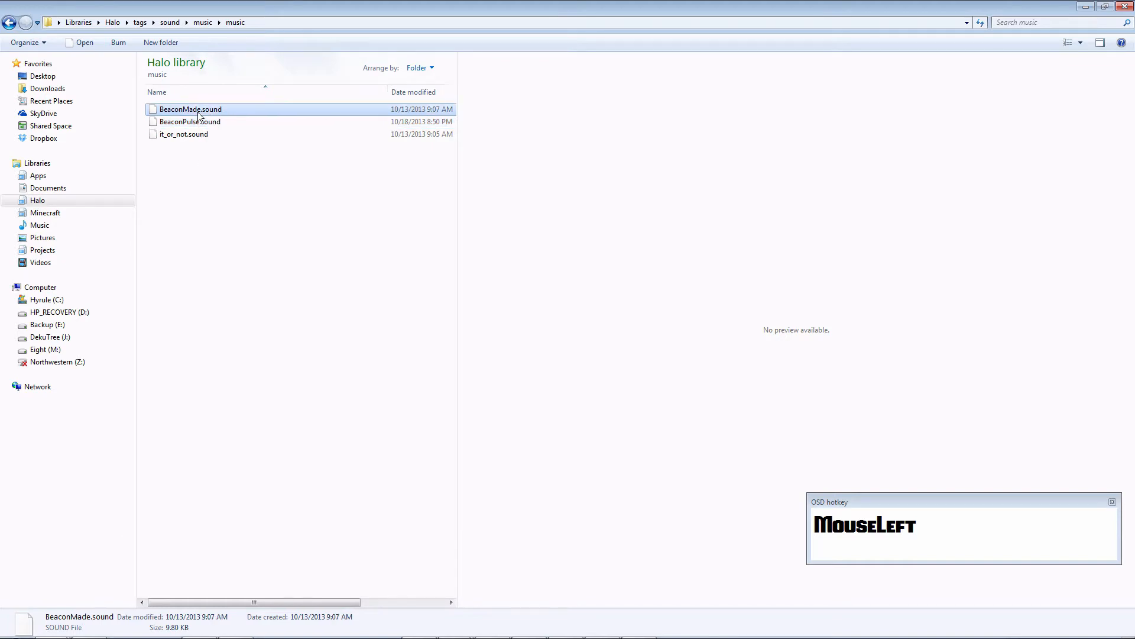
left_click(205, 134, "shift")
left_click_drag(206, 148, 204, 135)
left_click(204, 111, "ctrl")
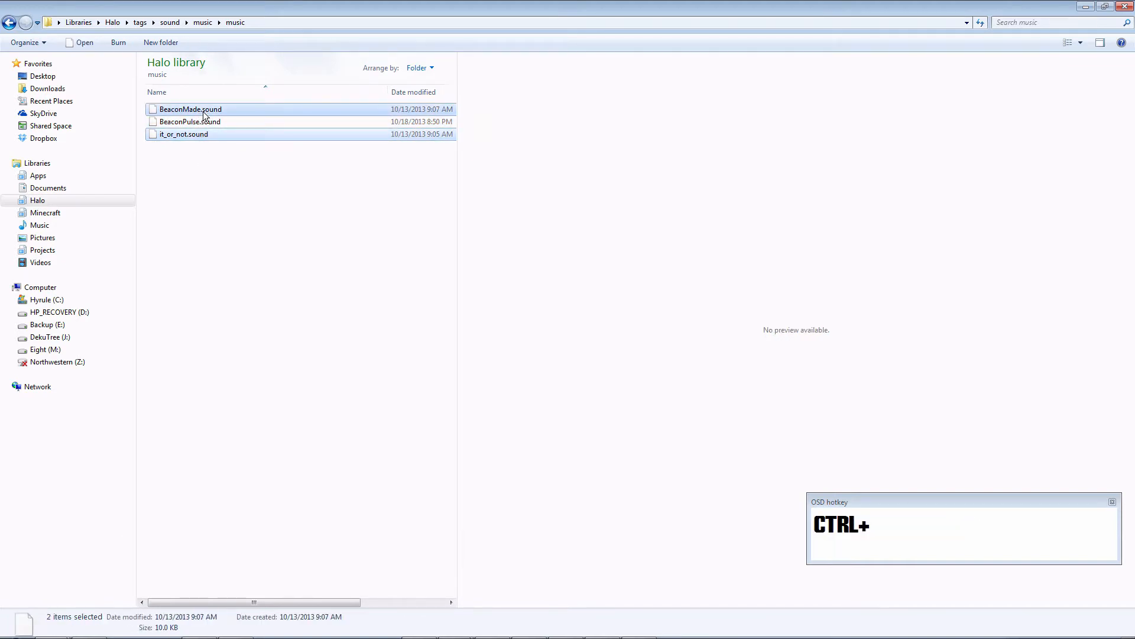
key("shift+Delete")
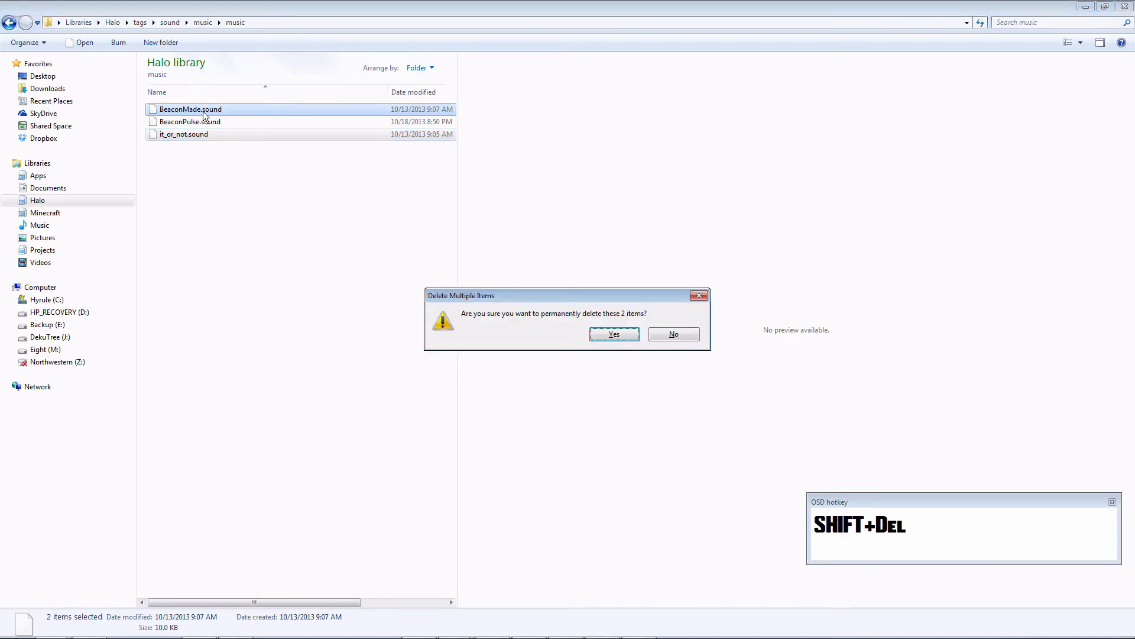
key("Return")
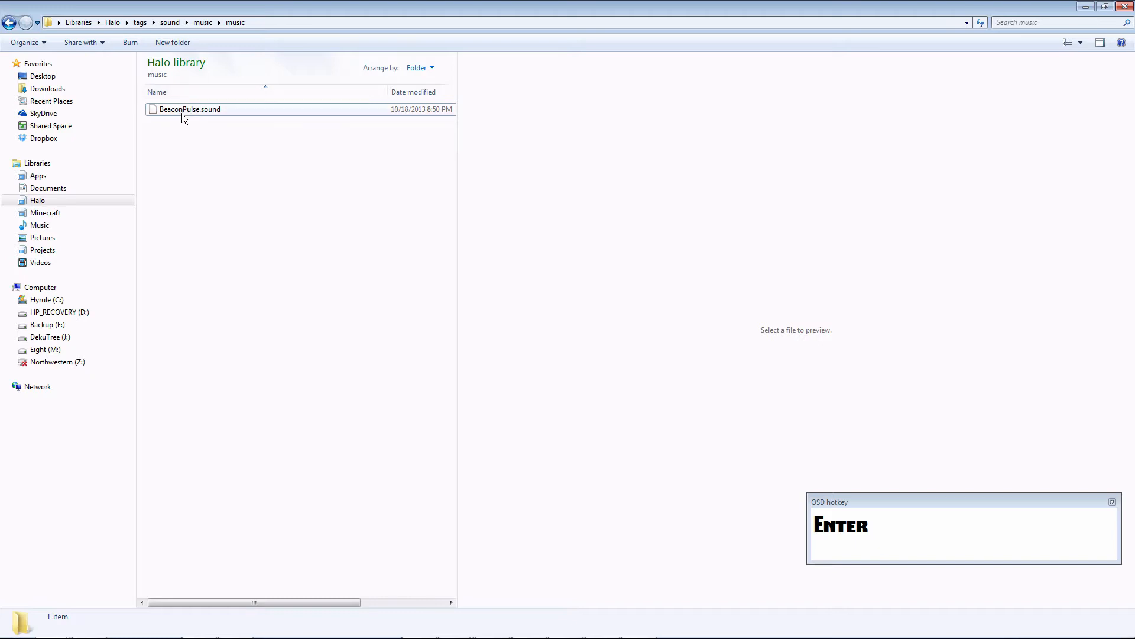
left_click(168, 112)
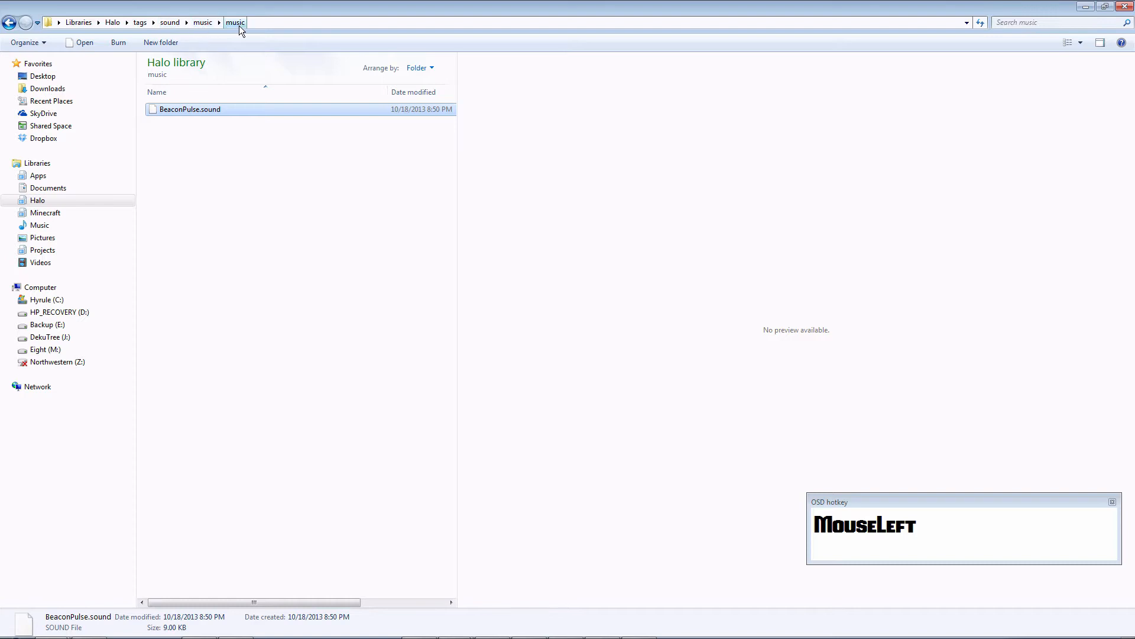
left_click(215, 151)
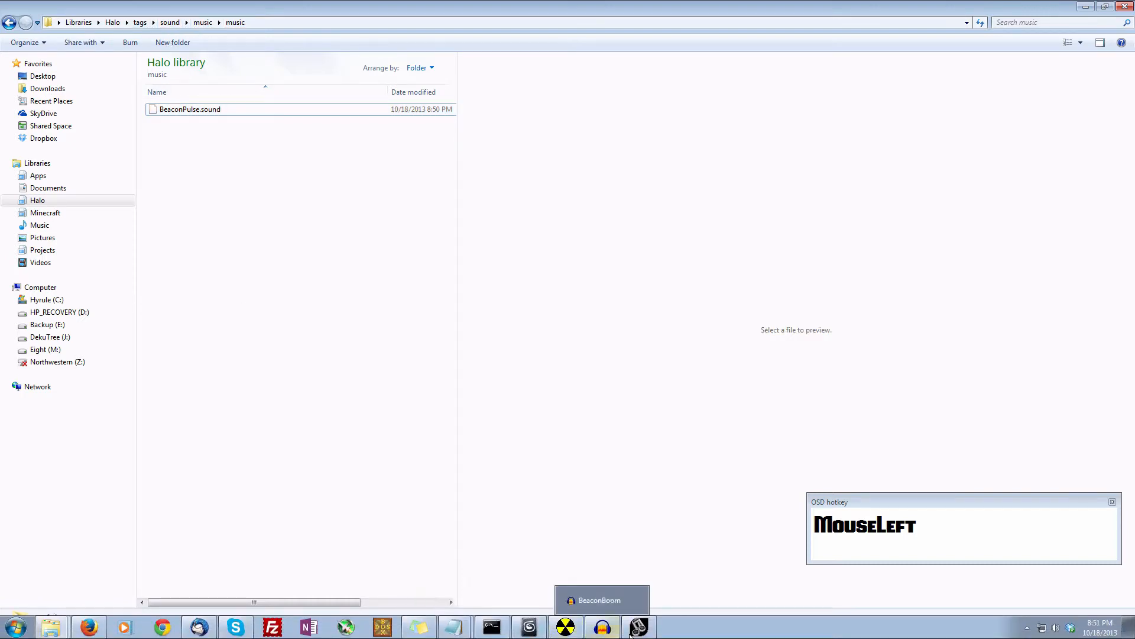
Return to the root of the Halo library and launch Guerilla
left_click(113, 23)
left_click(400, 536)
scroll(398, 538, "down", 5)
scroll(397, 538, "down", 1)
double_click(300, 428)
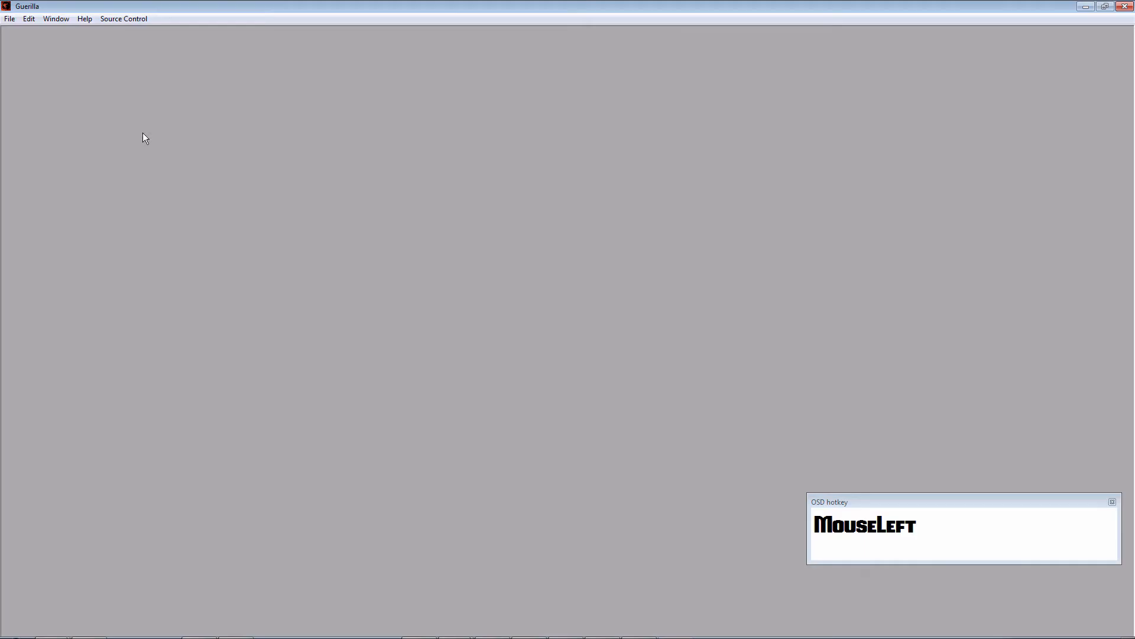
Create a new tag of the sound_looping group
left_click(9, 18)
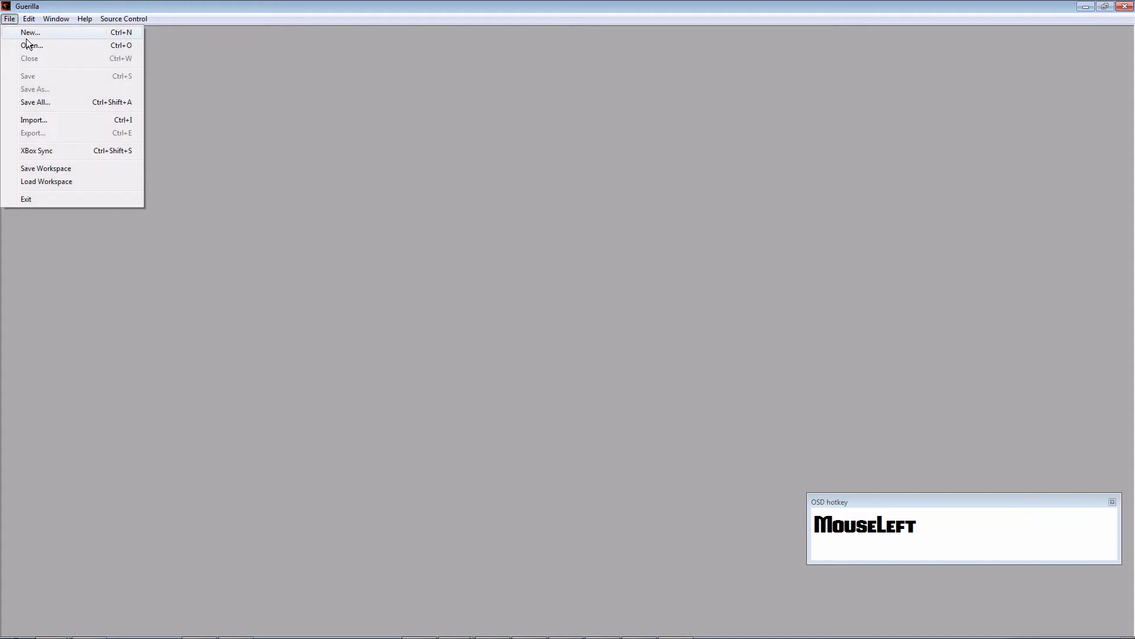
left_click(26, 30)
left_click(612, 314)
left_click_drag(629, 340, 628, 453)
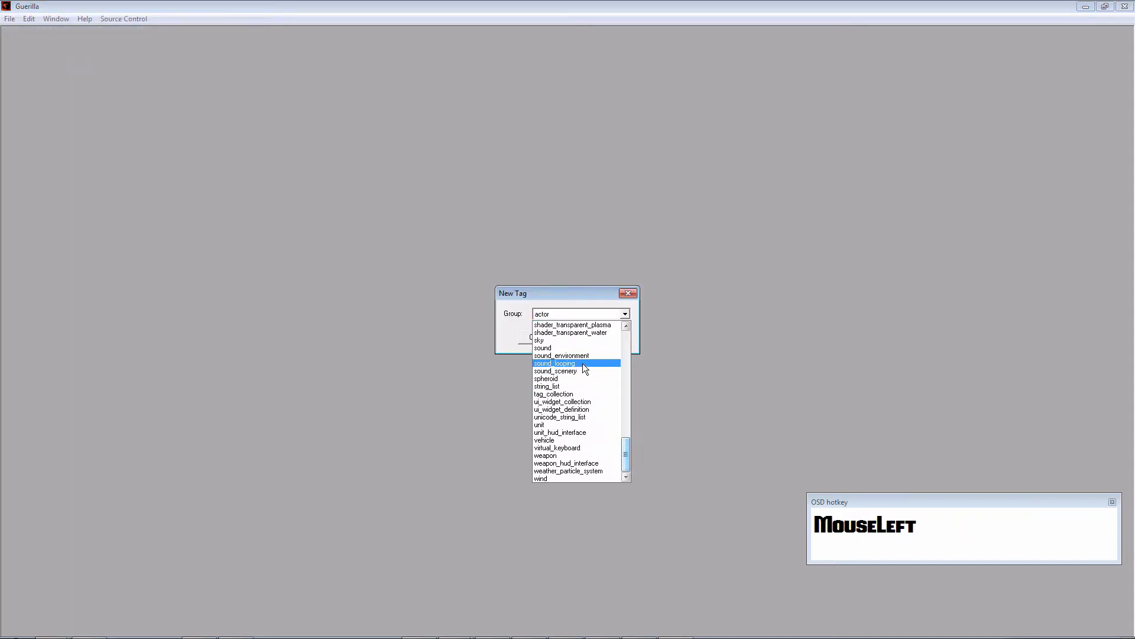
left_click(583, 363)
left_click(597, 335)
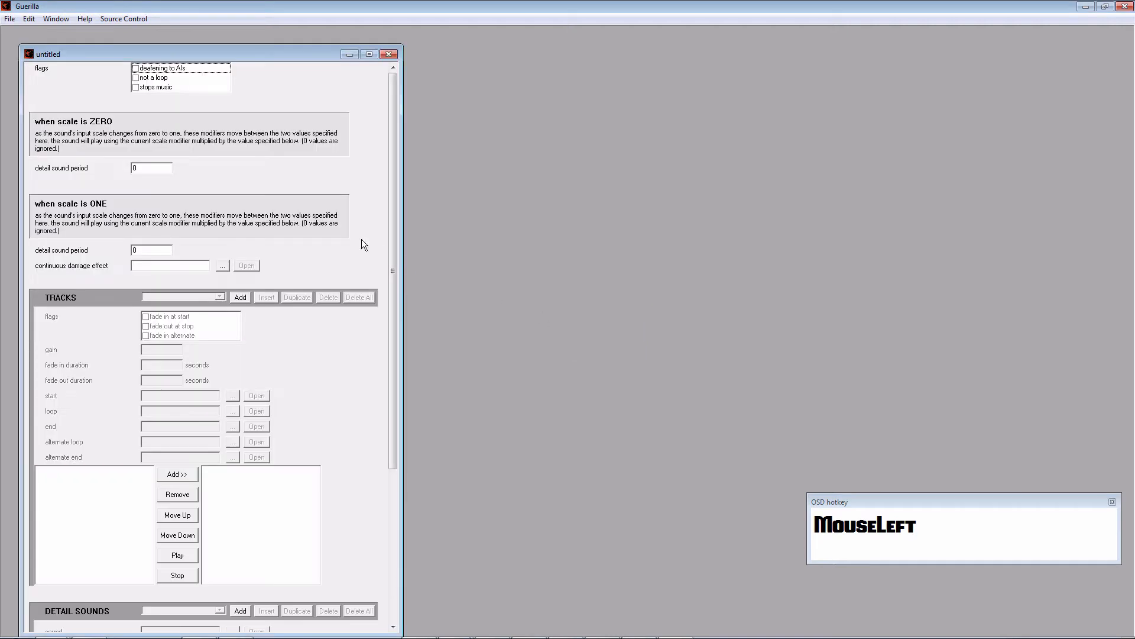
Add a track to the looping sound and set its gain to 1
left_click(239, 298)
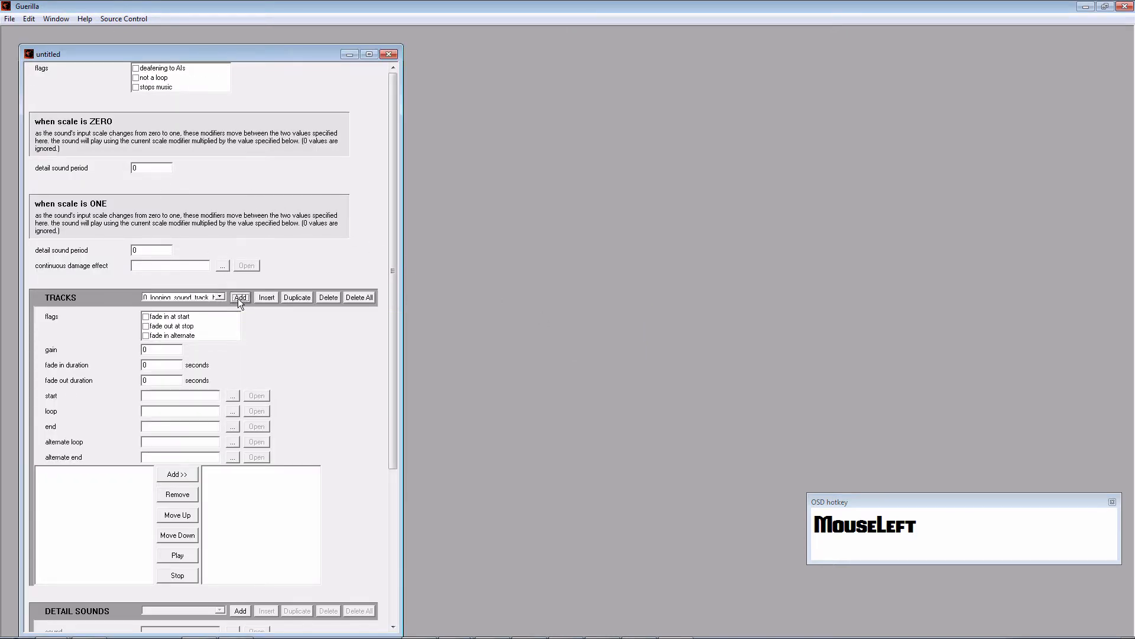
left_click(172, 349)
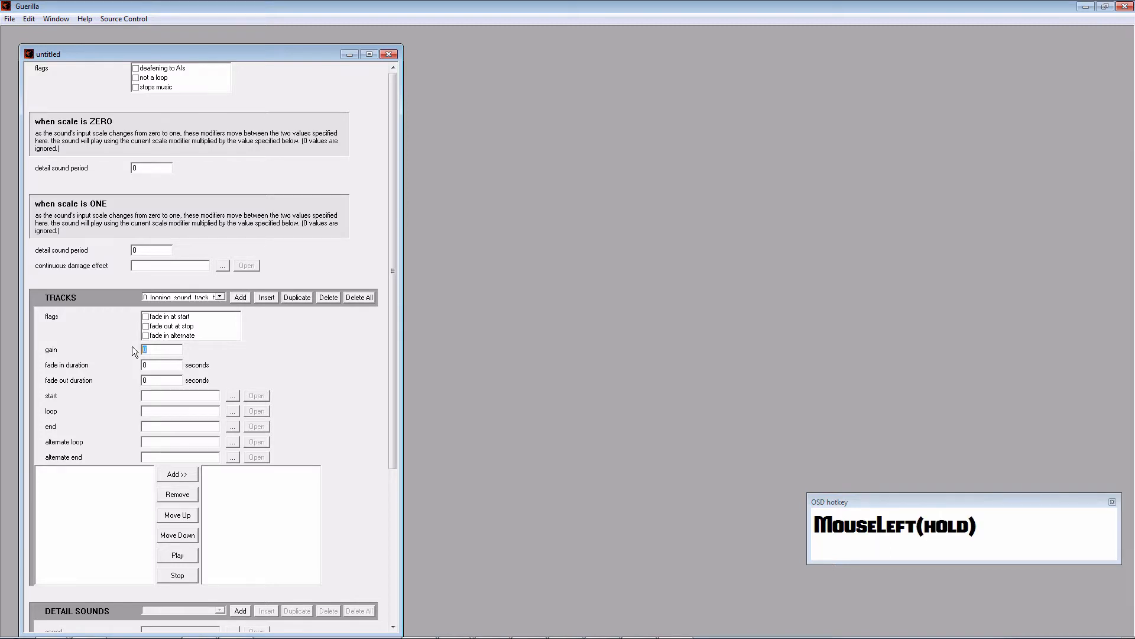
type("1")
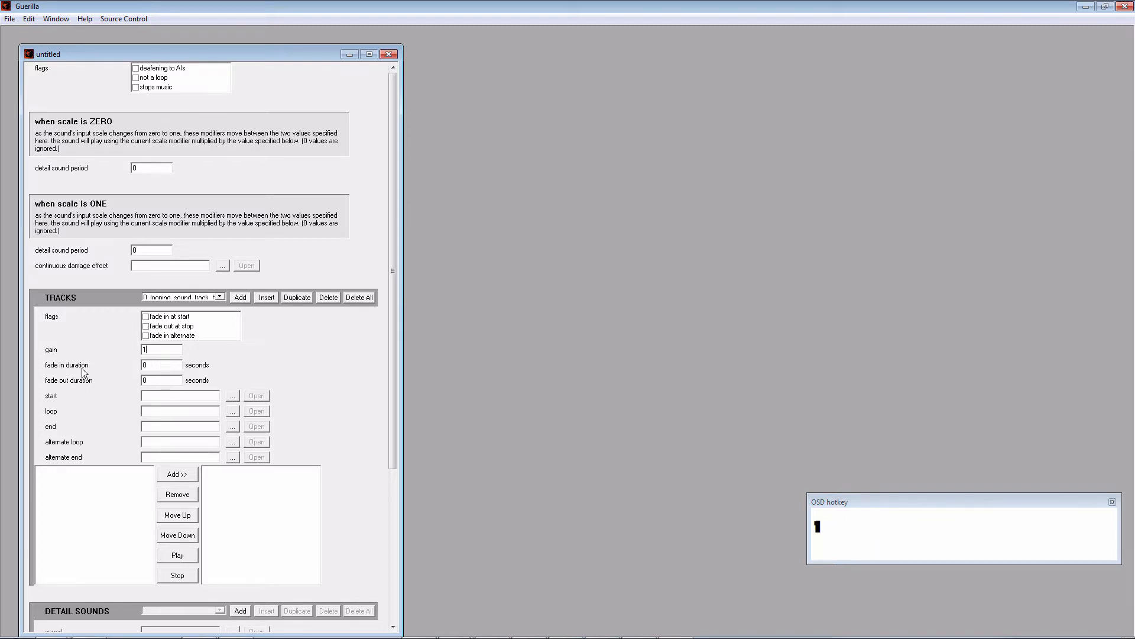
left_click(147, 365)
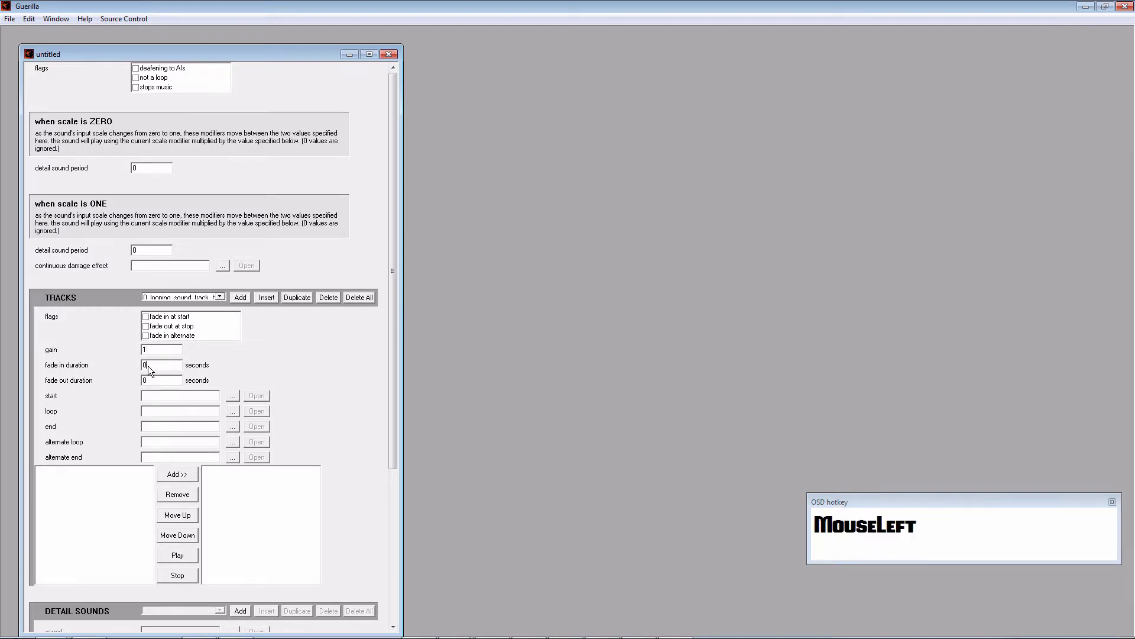
Set the track's loop reference to BeaconPulse.sound from the sound\music\music tag folder
left_click(232, 395)
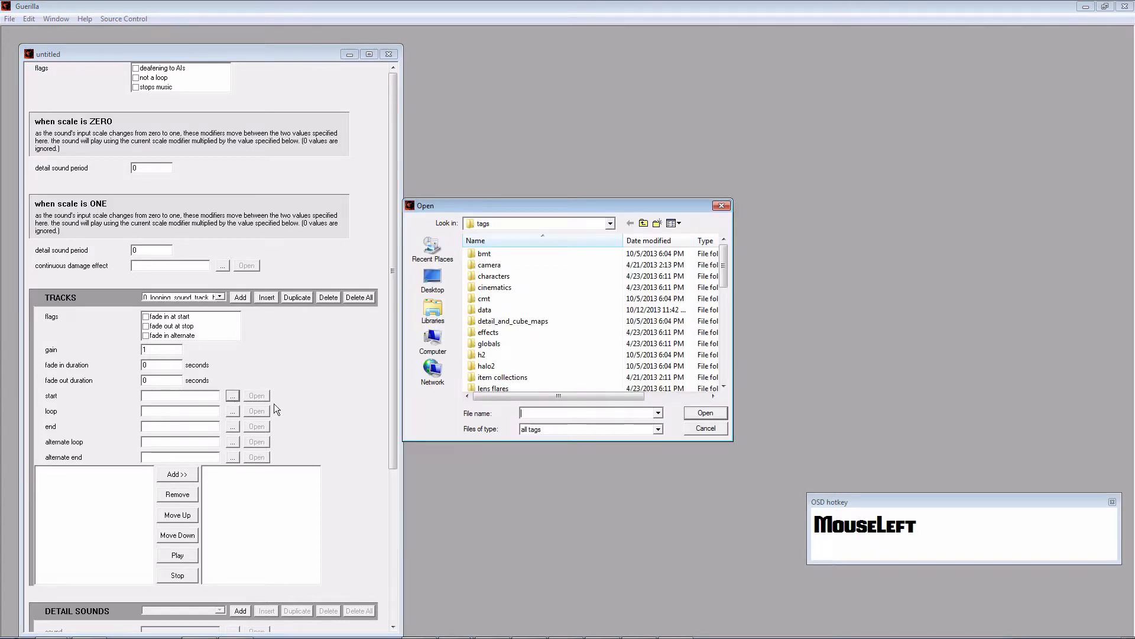
left_click(706, 428)
left_click(232, 411)
scroll(611, 343, "down", 6)
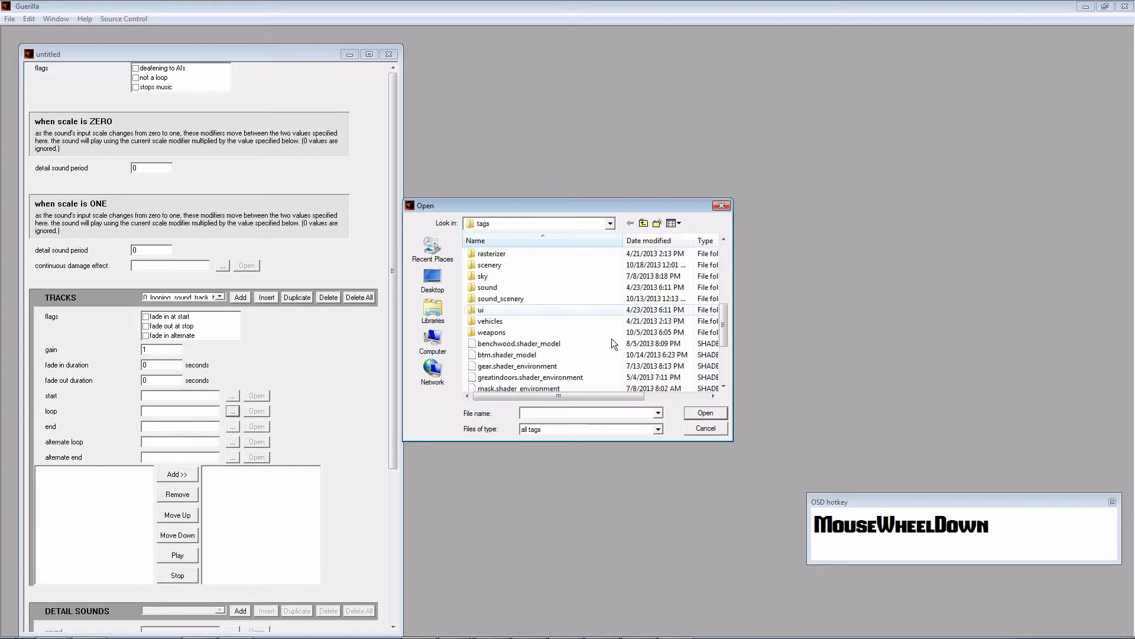
double_click(568, 287)
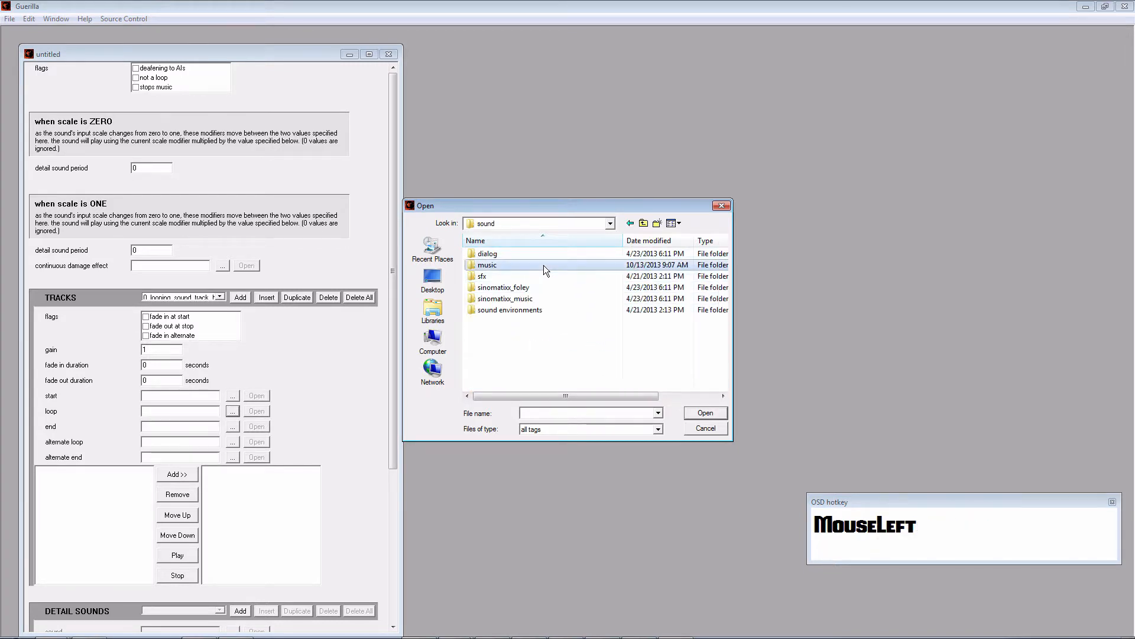
double_click(544, 265)
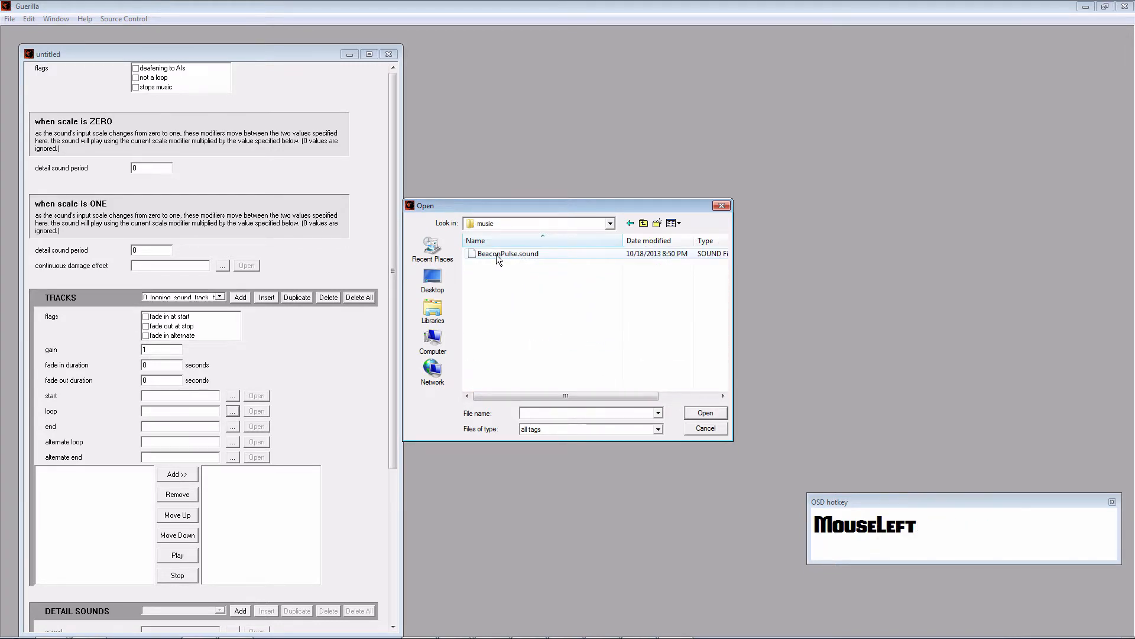
double_click(497, 255)
scroll(116, 425, "down", 4)
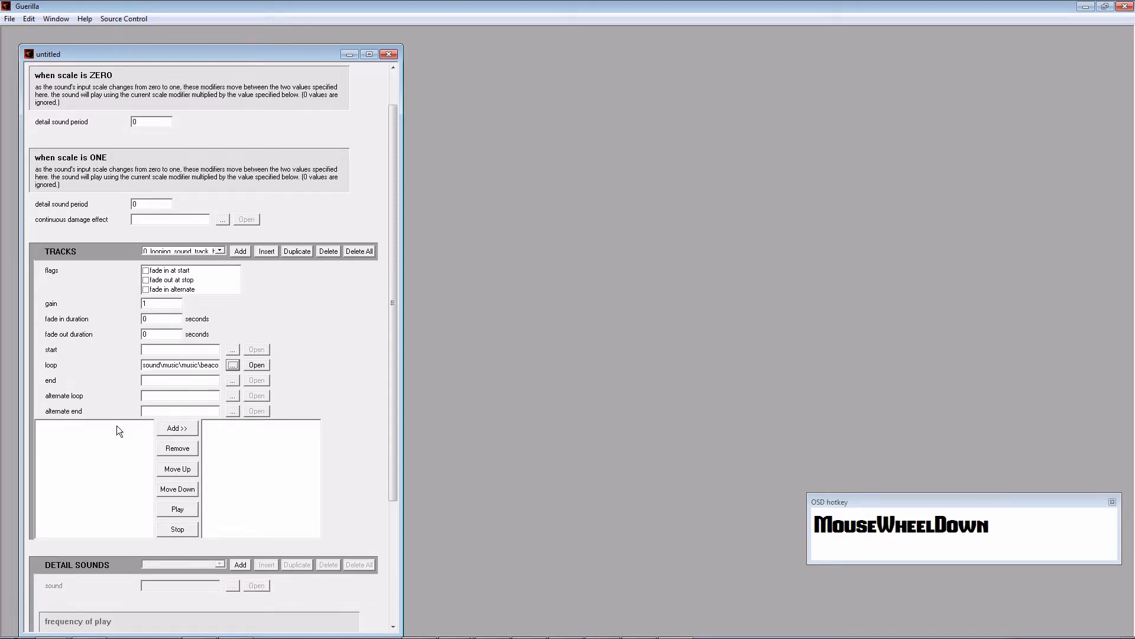
scroll(116, 424, "up", 4)
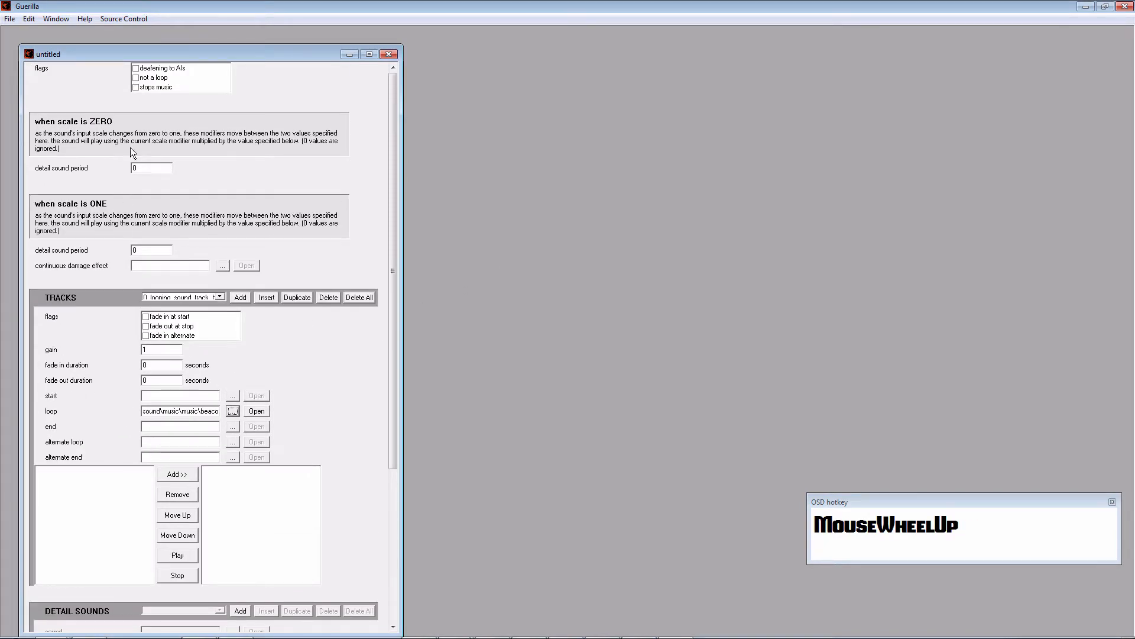
Close the looping sound tag, choosing to save it, and create a new folder named loops inside the sound tag folder
left_click(388, 55)
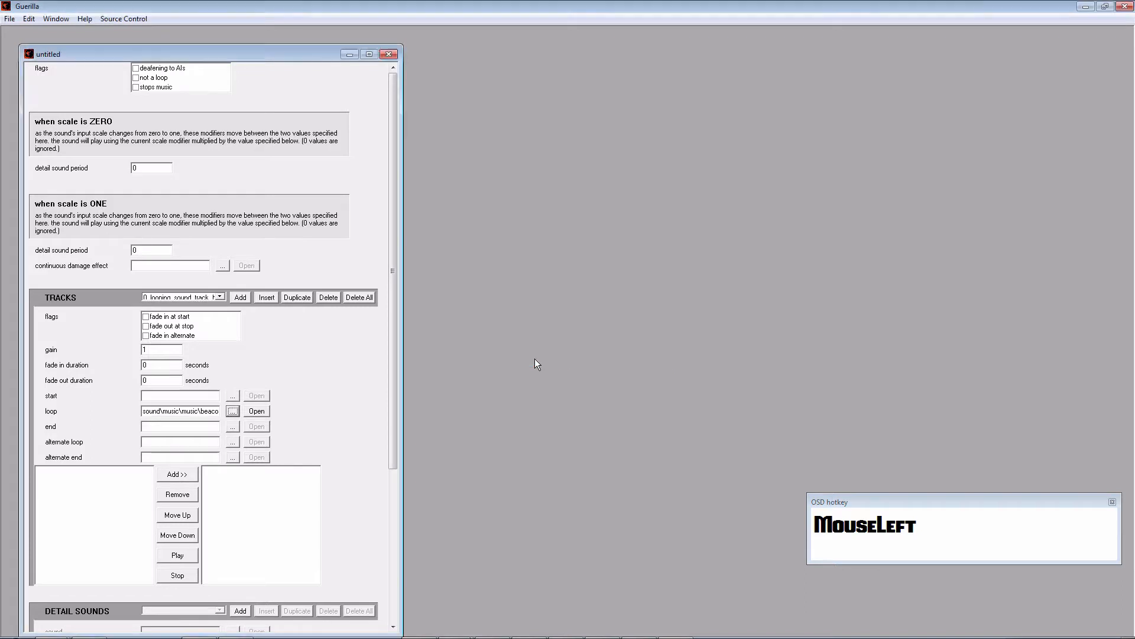
left_click(534, 353)
left_click(530, 355)
scroll(527, 352, "down", 5)
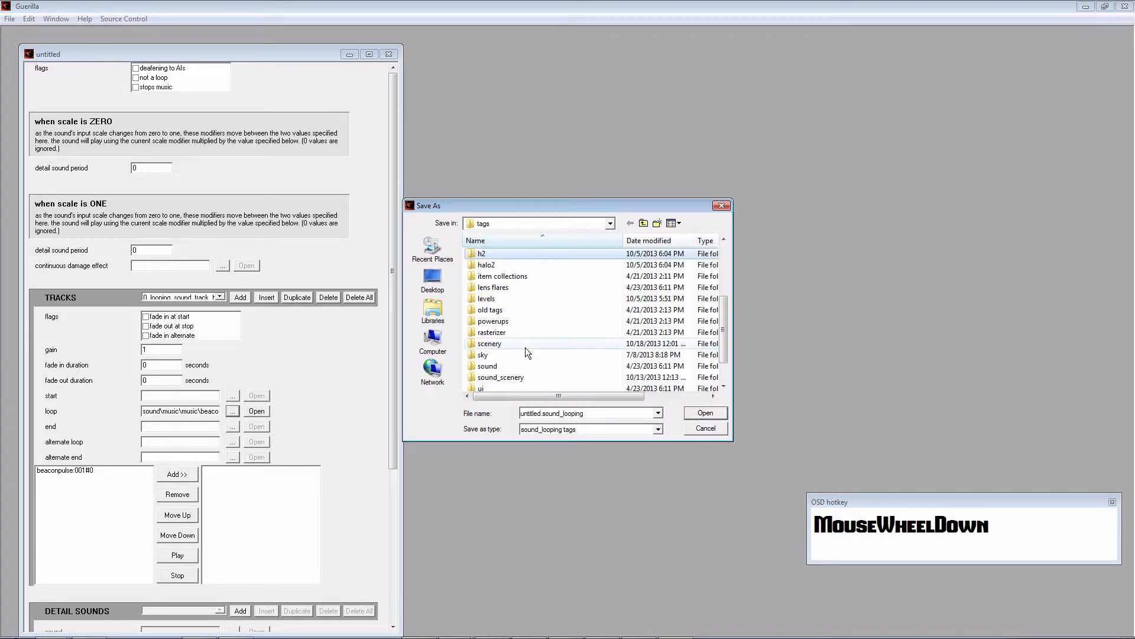
double_click(512, 334)
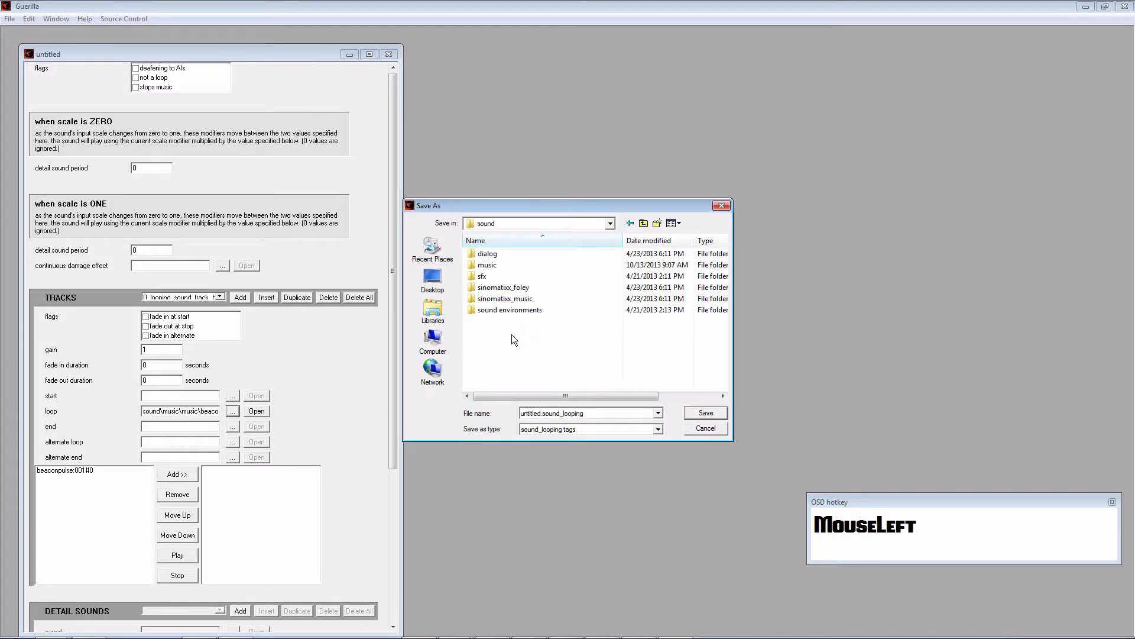
left_click(656, 224)
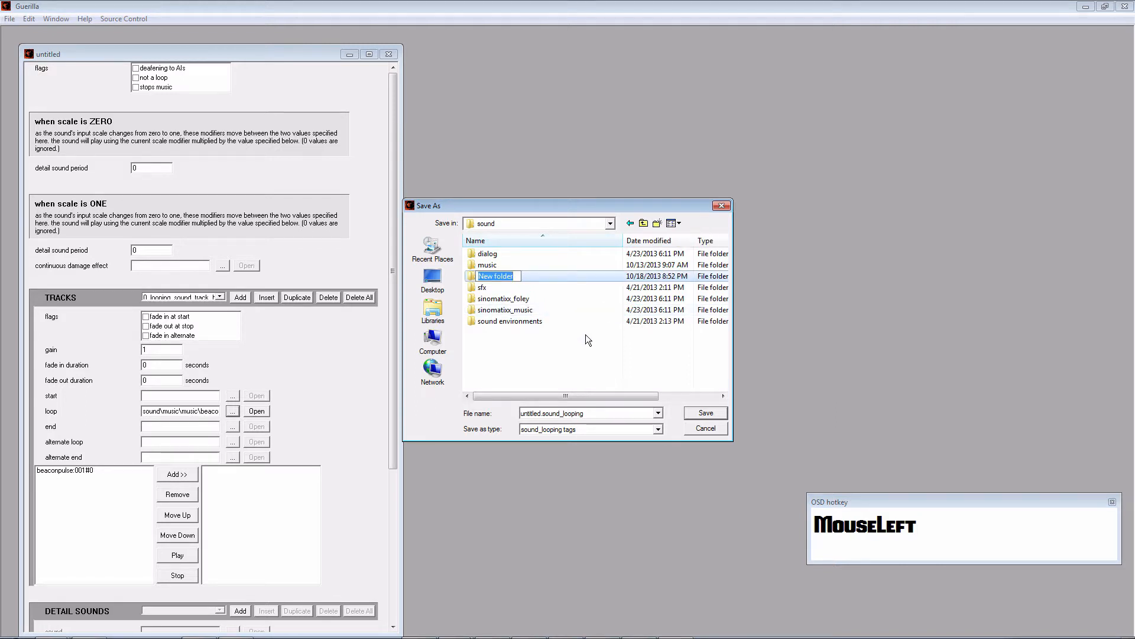
type("loops")
key("Return")
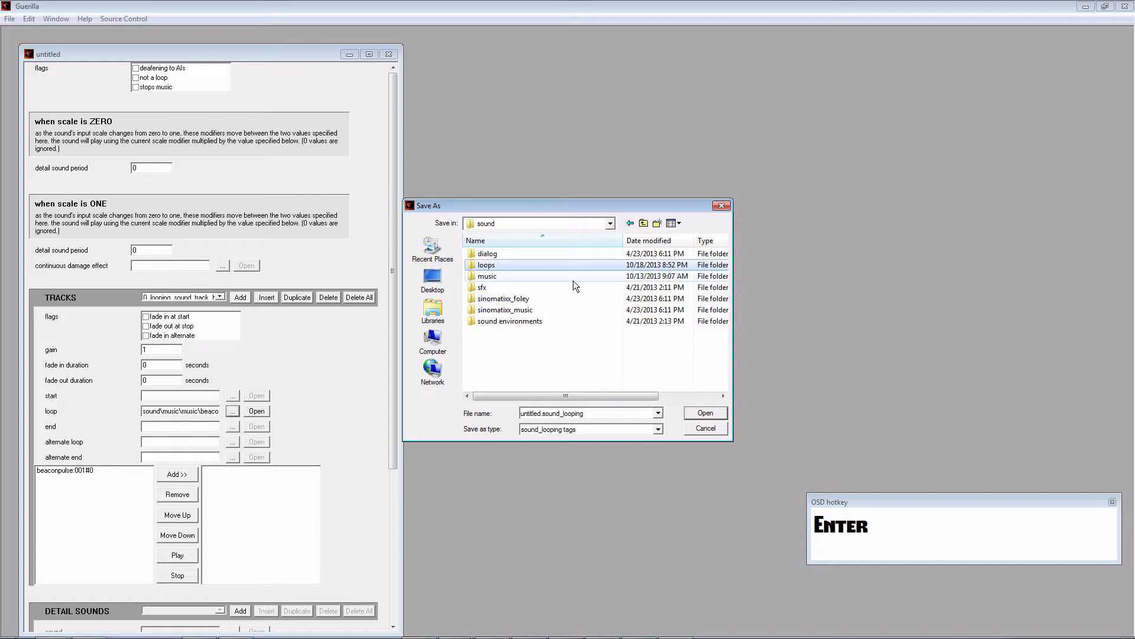
Save the tag as BeaconPulse.sound_looping in the loops folder
double_click(535, 274)
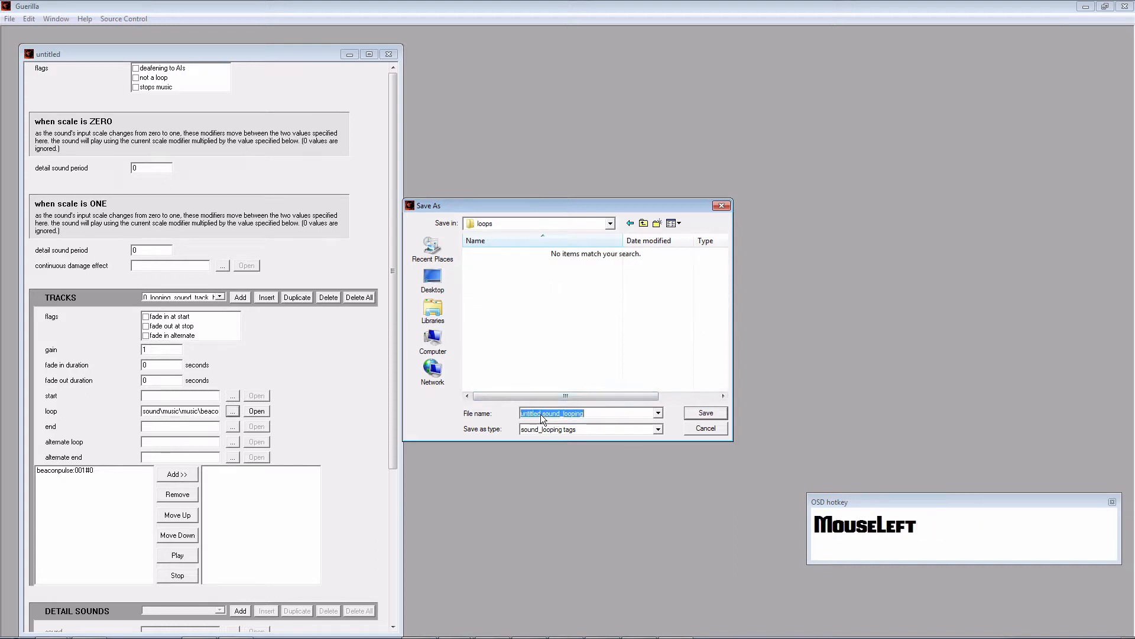
left_click_drag(543, 418, 450, 420)
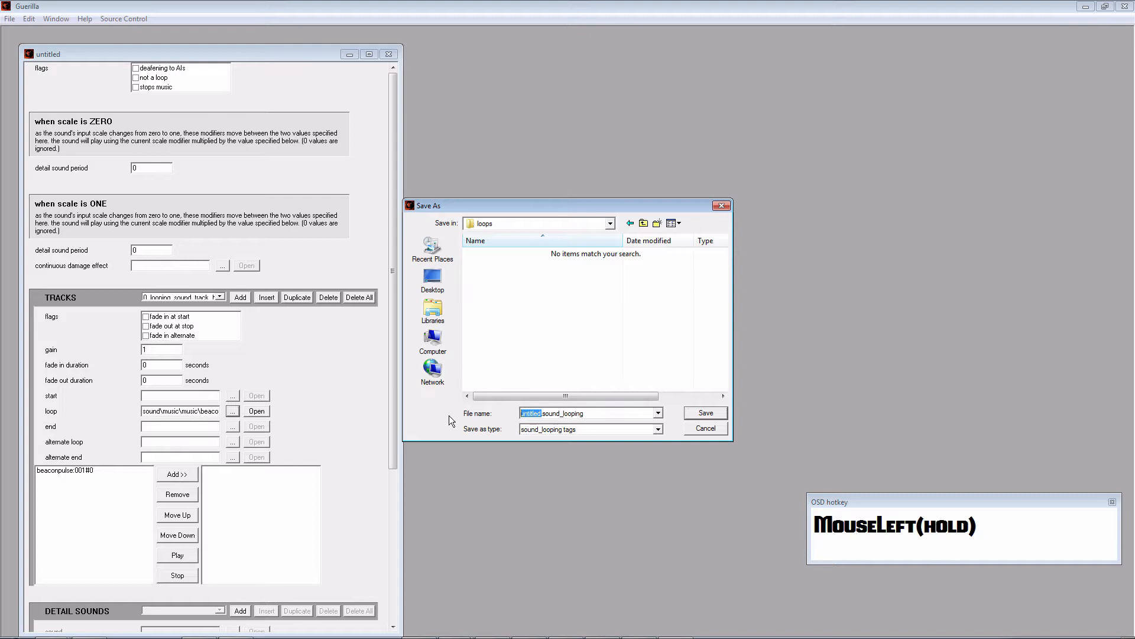
type("BeaconPulse")
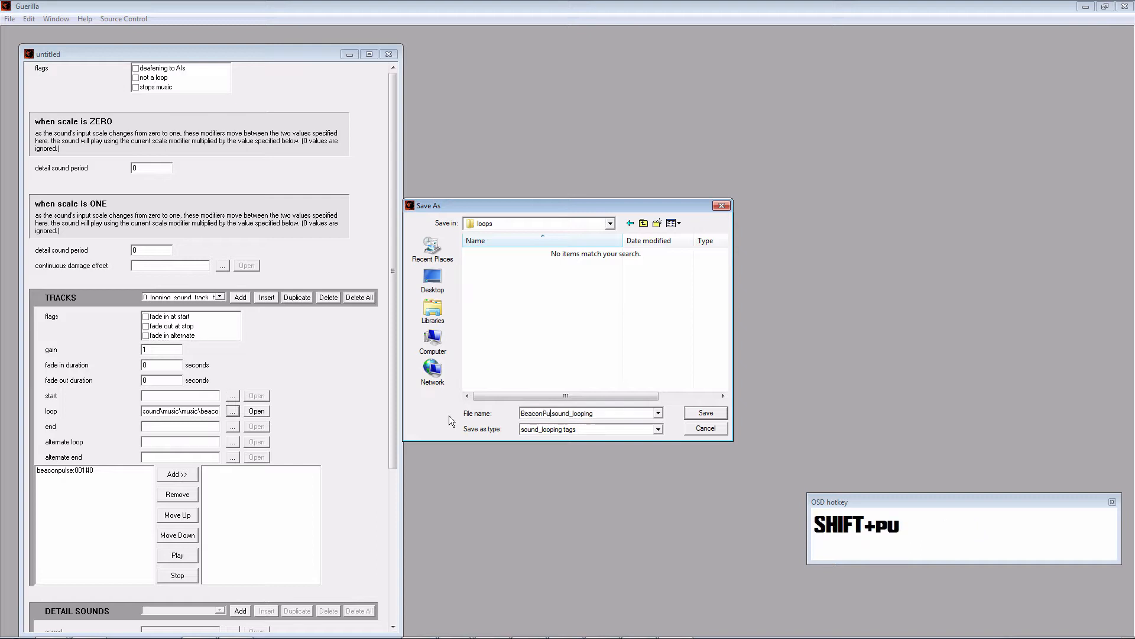
key("Return")
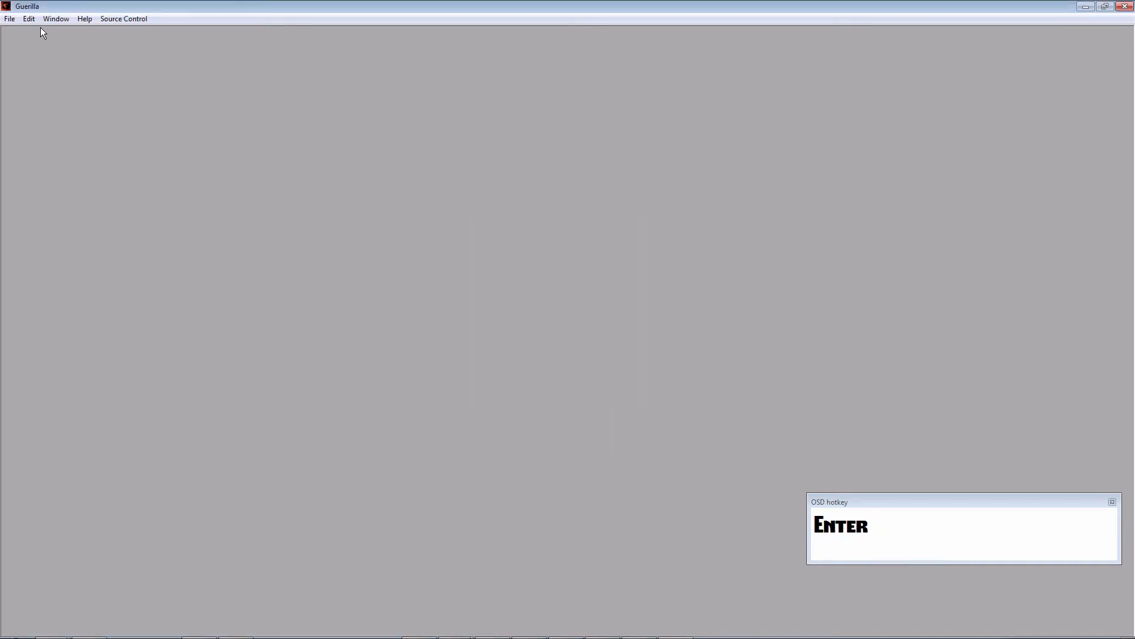
Open the beacon.scenery tag from the scenery\beacon folder
left_click(10, 18)
left_click(34, 46)
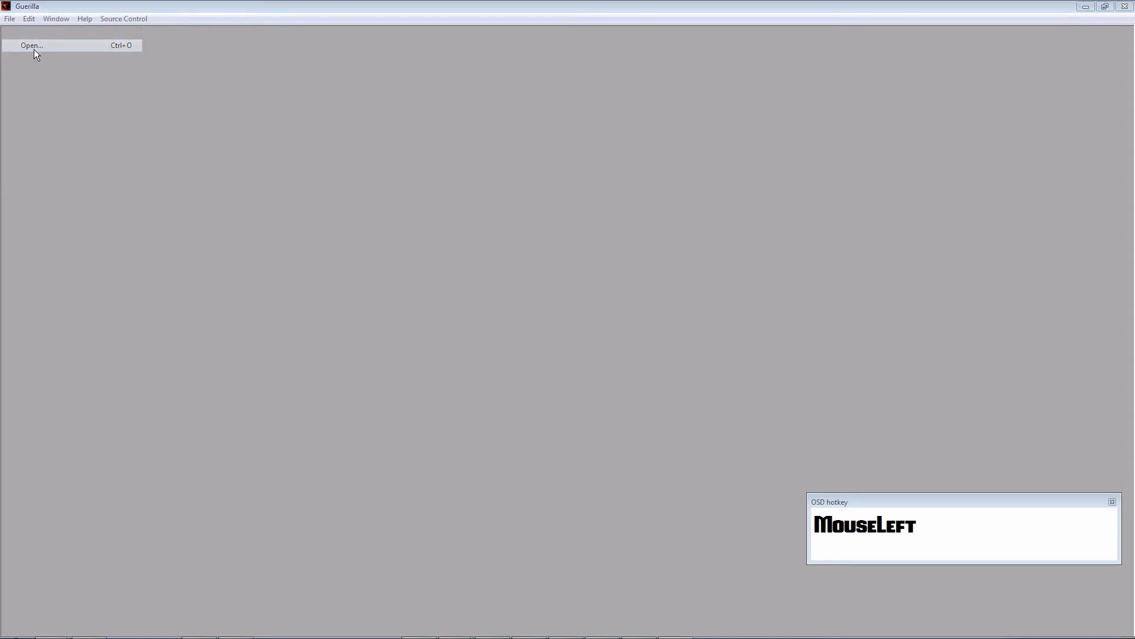
scroll(591, 333, "down", 4)
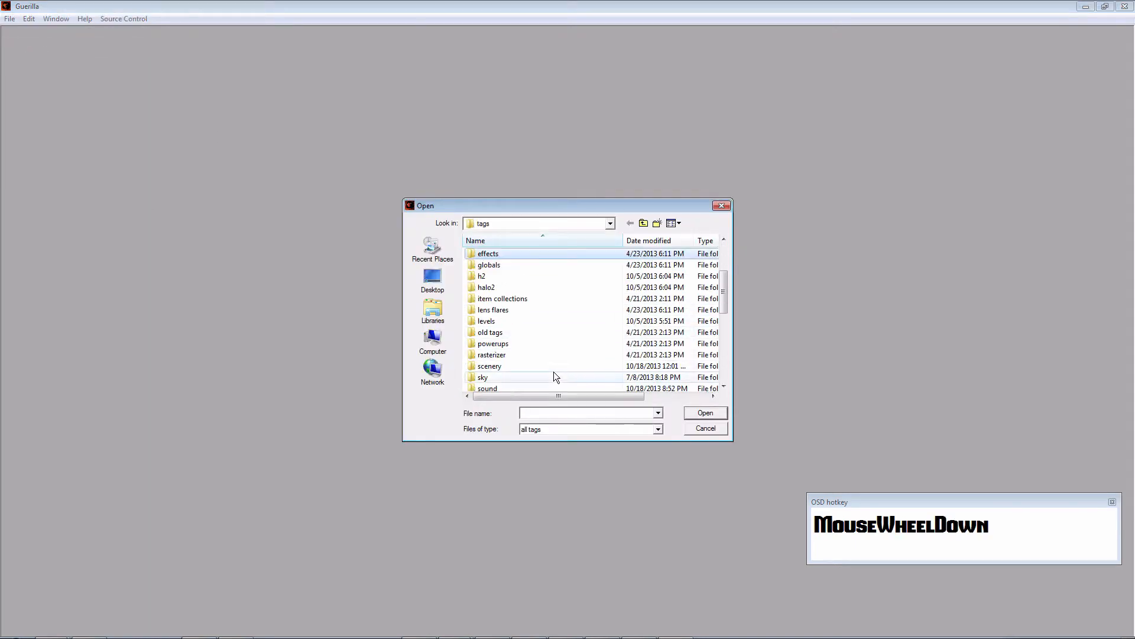
double_click(537, 332)
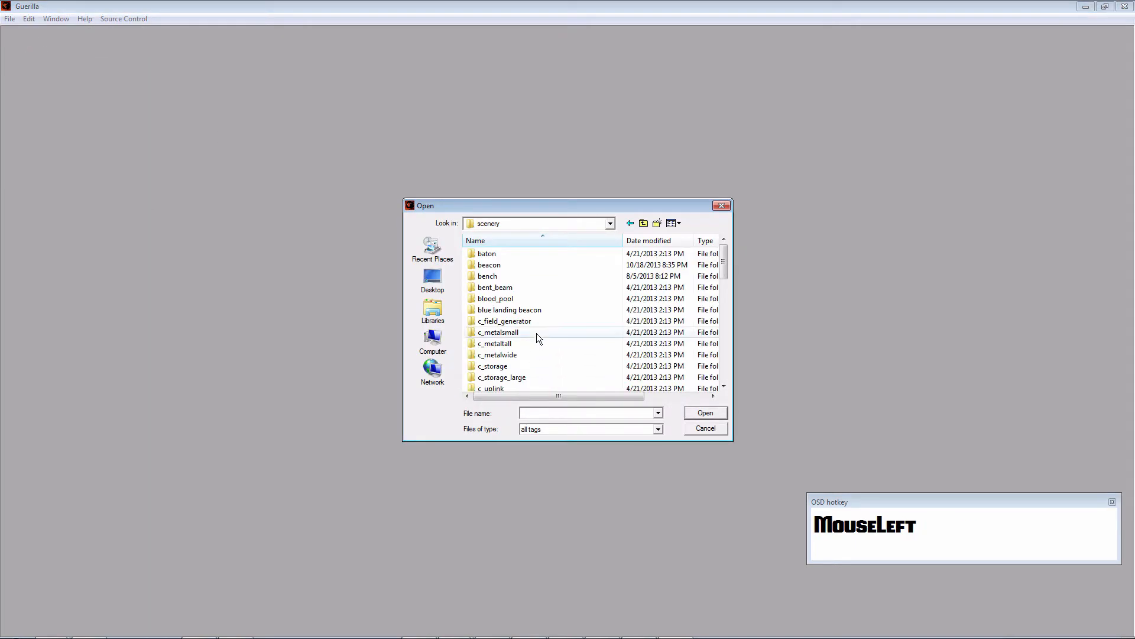
double_click(538, 265)
double_click(527, 288)
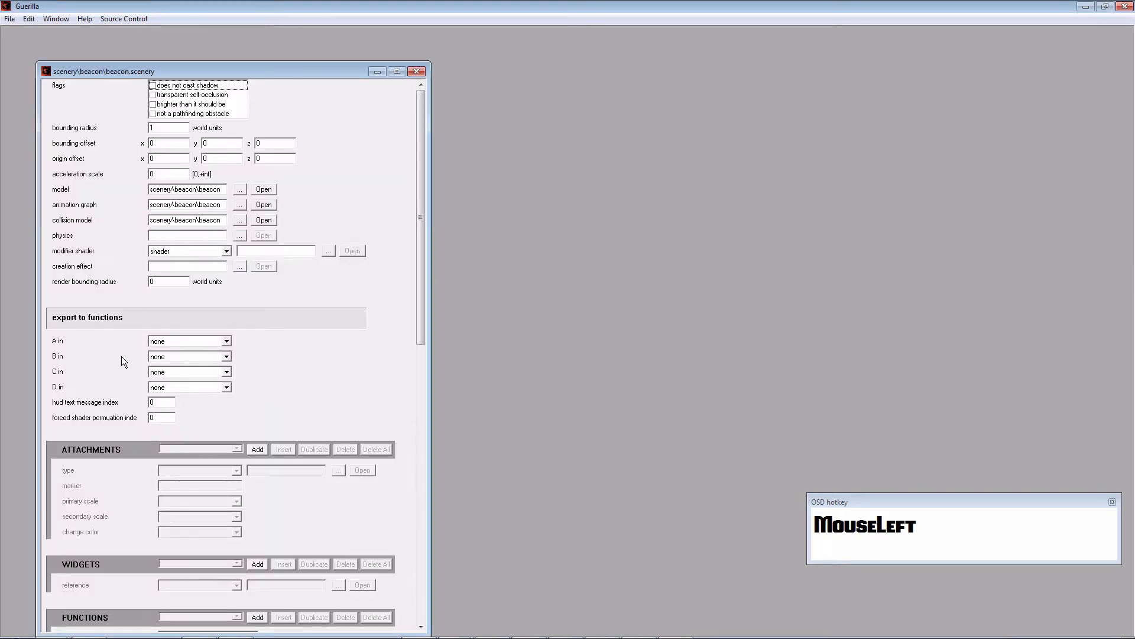
Add an attachment to the beacon scenery and set its type to sound_looping
scroll(122, 358, "down", 1)
left_click_drag(419, 255, 259, 439)
left_click(258, 449)
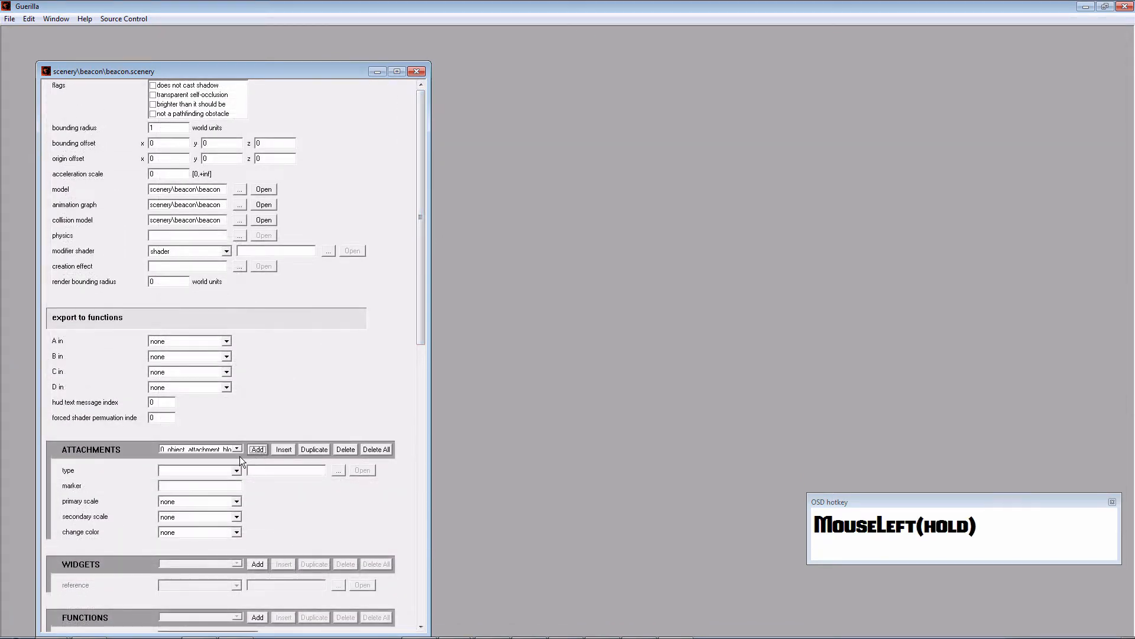
left_click(234, 470)
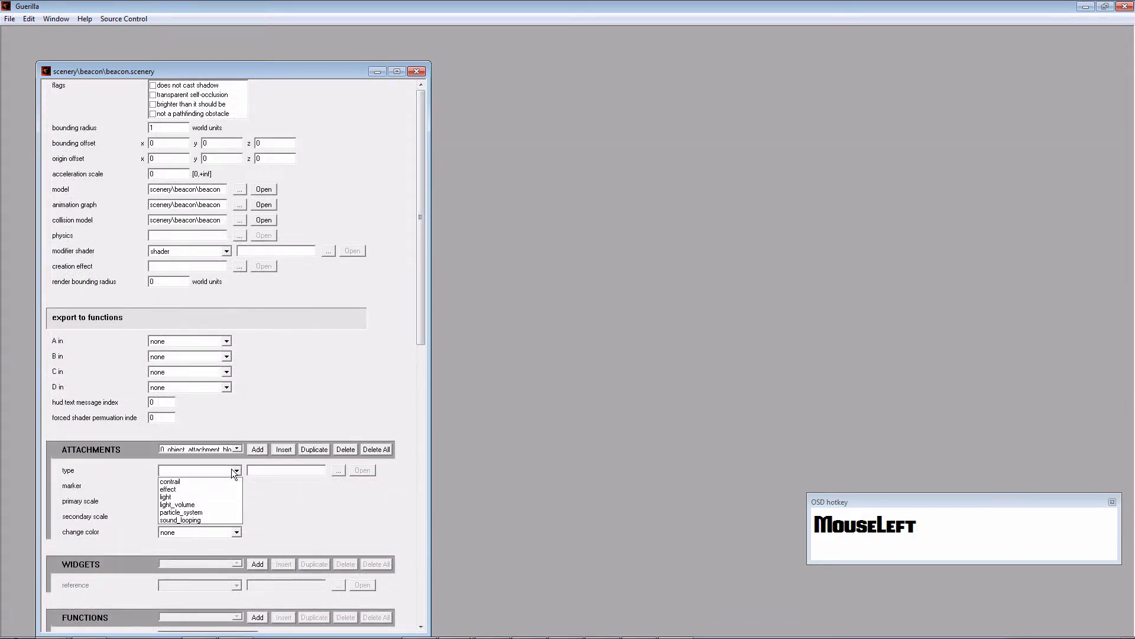
left_click(196, 517)
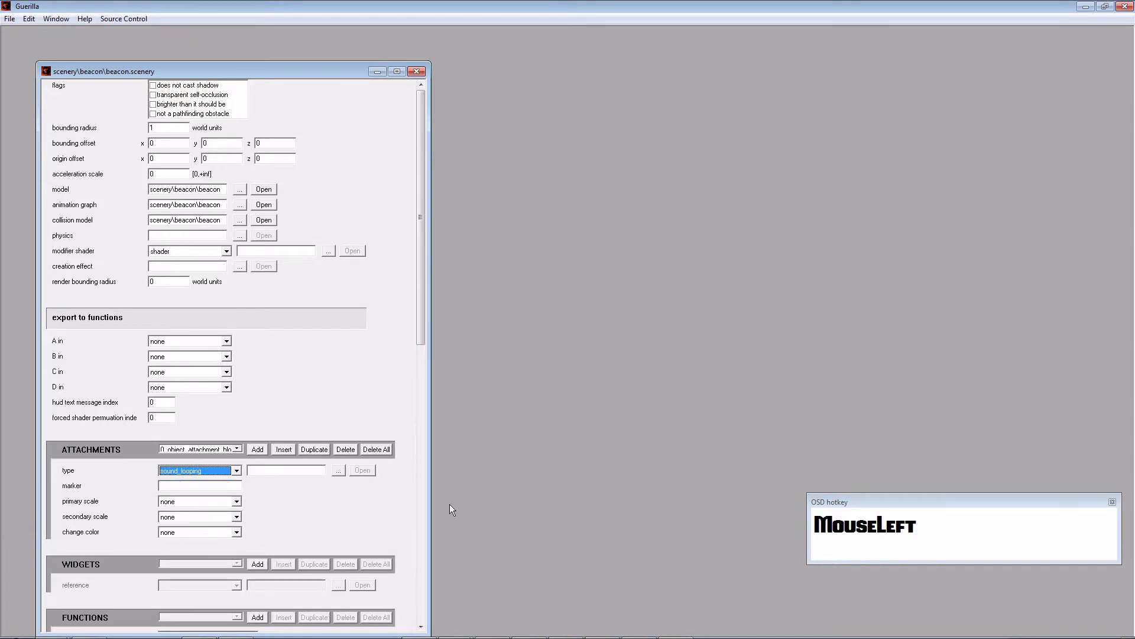
Set the attachment's reference to the BeaconPulse looping sound in the sound\loops folder
left_click(338, 470)
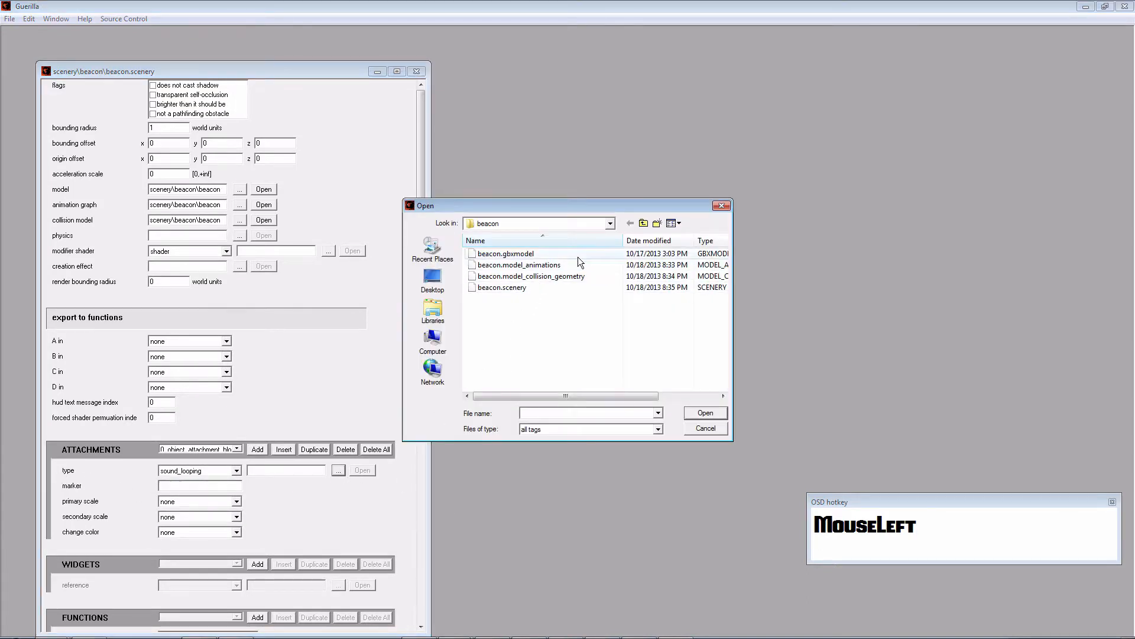
left_click(643, 223)
left_click(643, 223)
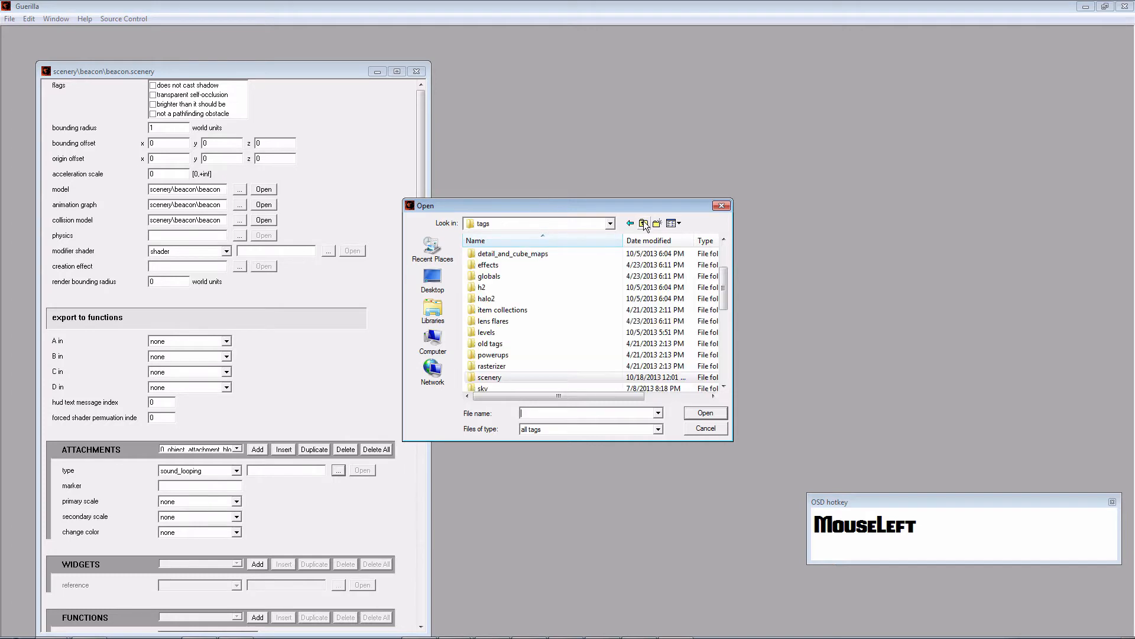
scroll(523, 376, "down", 1)
double_click(523, 368)
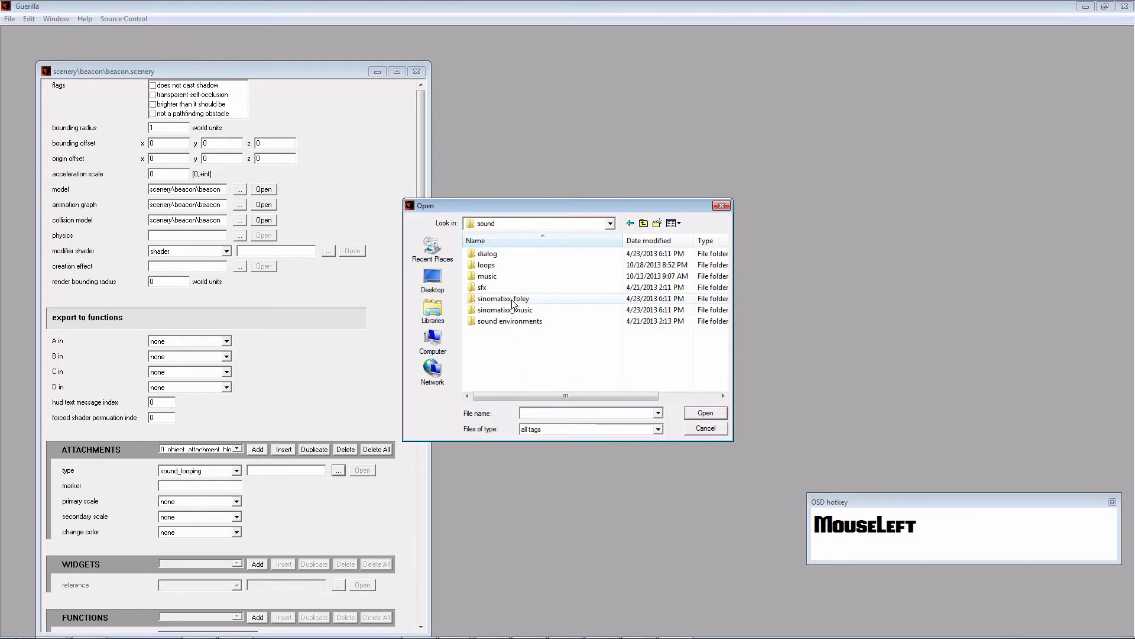
double_click(514, 265)
double_click(514, 254)
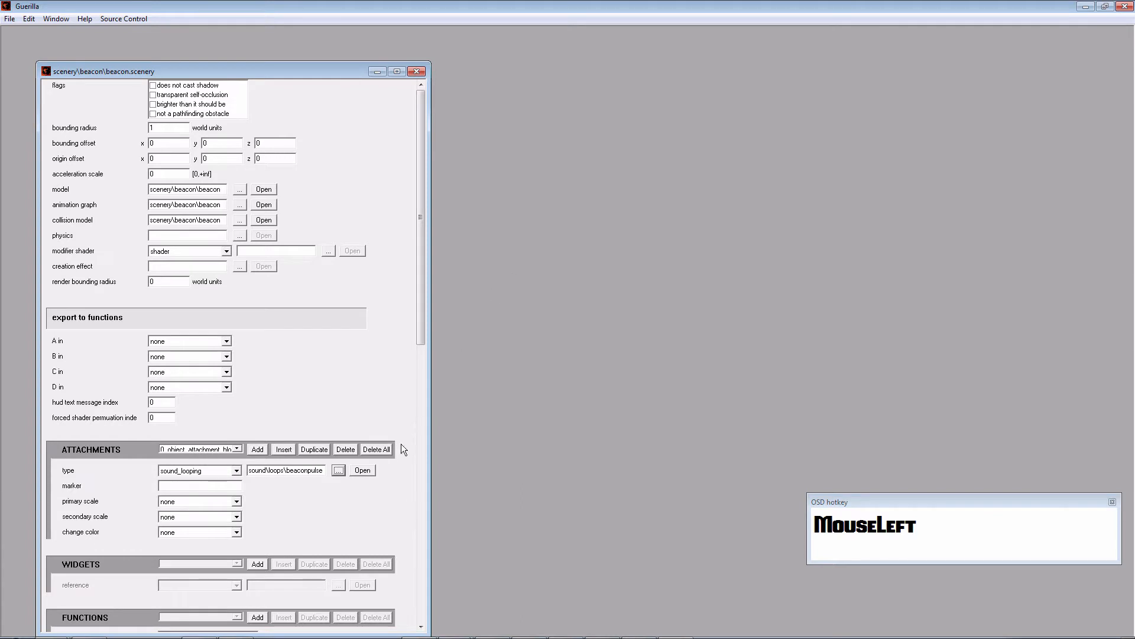
Open the attached beaconpulse looping sound and the beaconpulse.sound tag referenced by its track's loop
left_click(362, 470)
left_click_drag(272, 70, 665, 61)
scroll(700, 446, "down", 1)
left_click(683, 415)
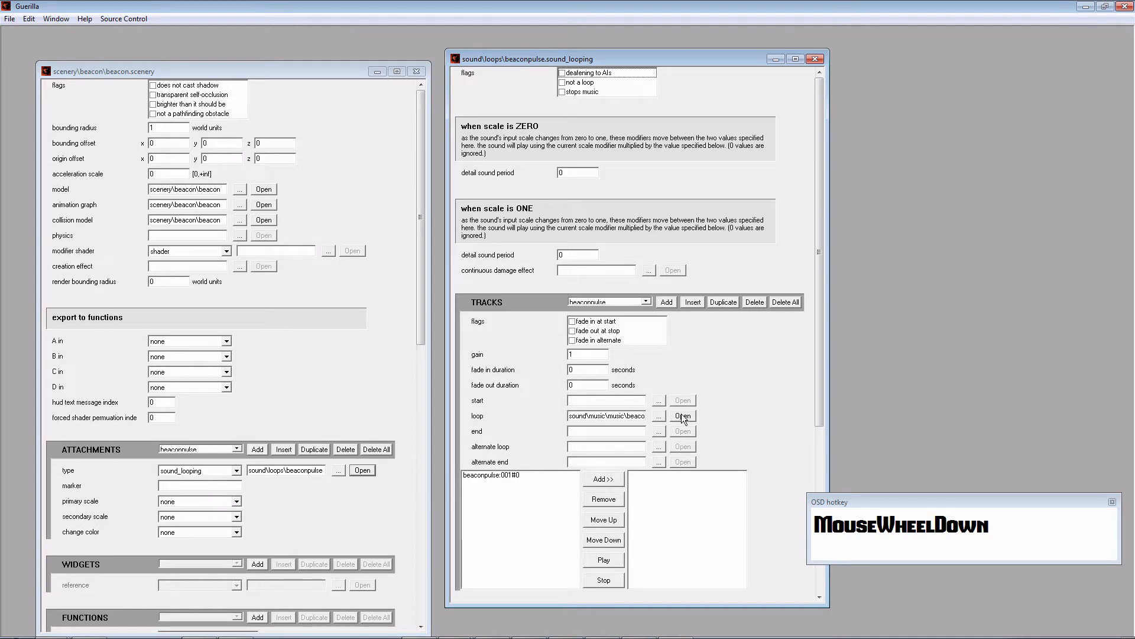
left_click_drag(274, 104, 512, 55)
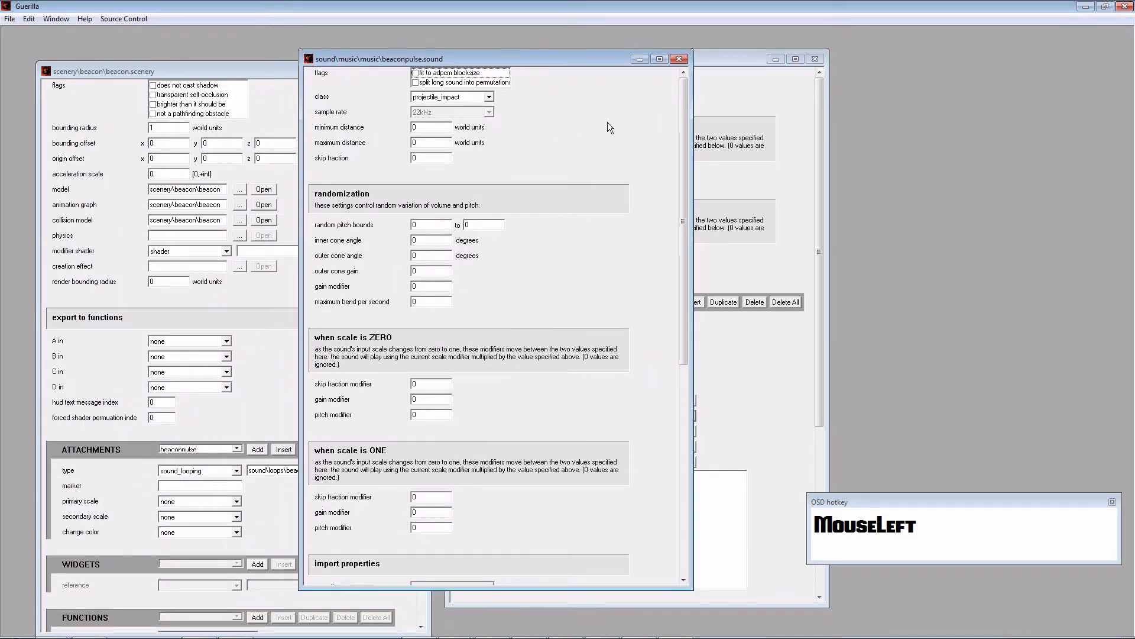
Set the beaconpulse sound's minimum distance to 2 and maximum distance to 5 world units
double_click(437, 127)
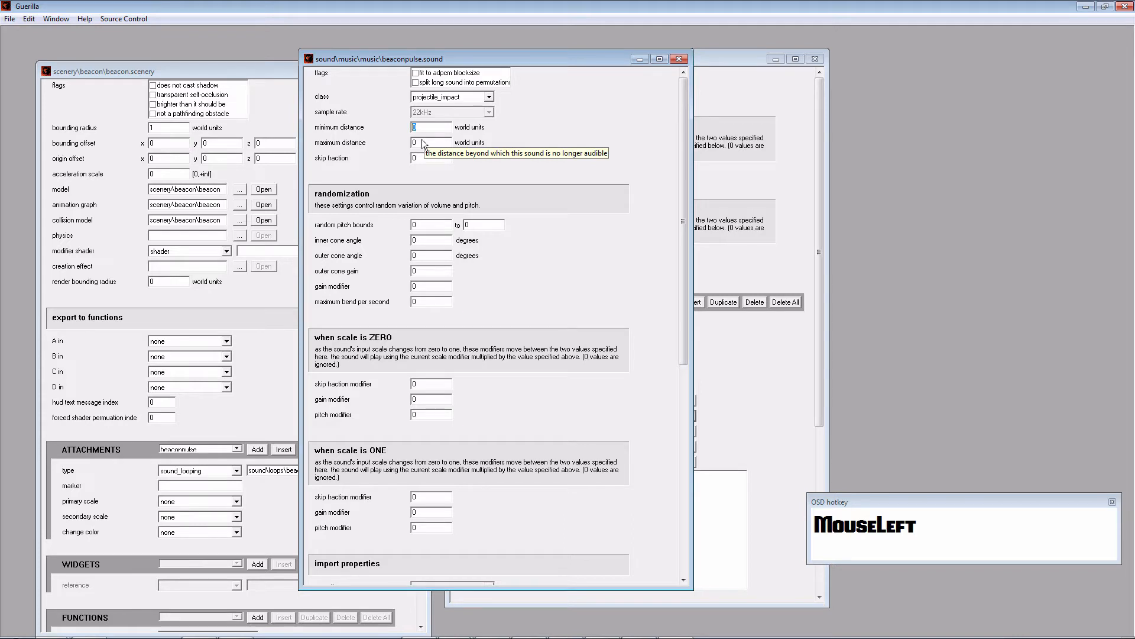
type("2")
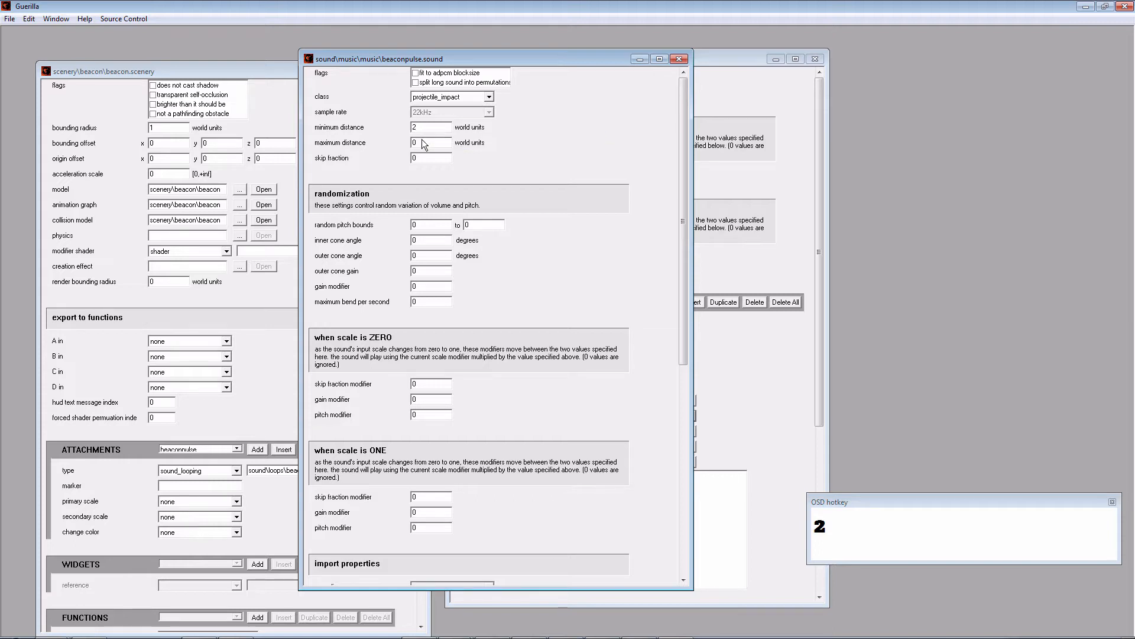
left_click(422, 142)
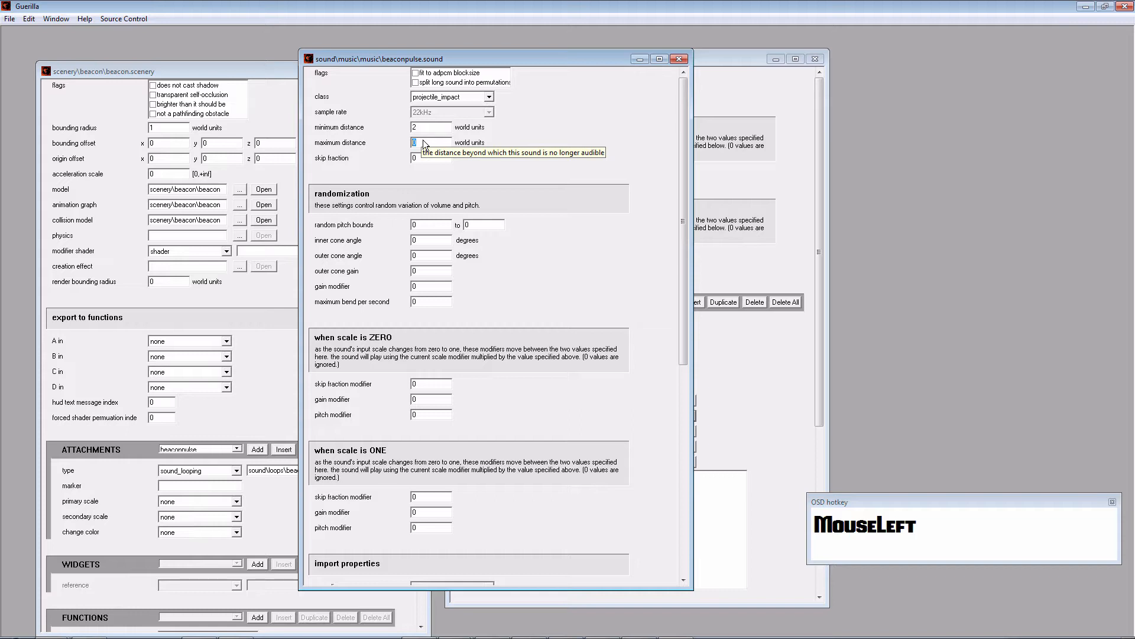
type("5")
left_click(420, 129)
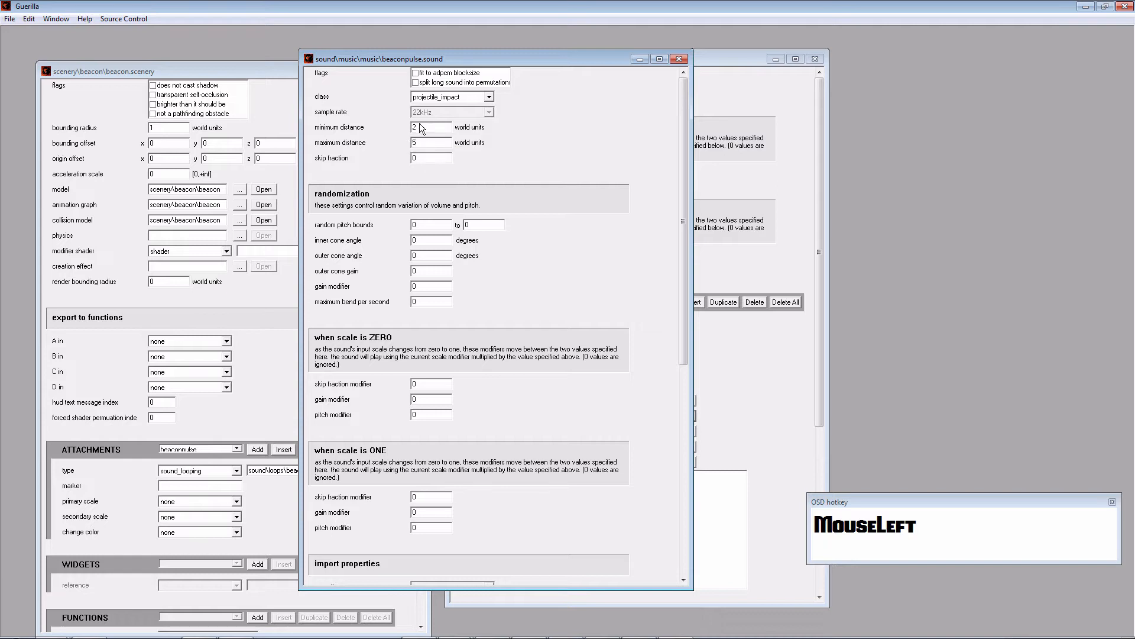
left_click(419, 125)
left_click(504, 152)
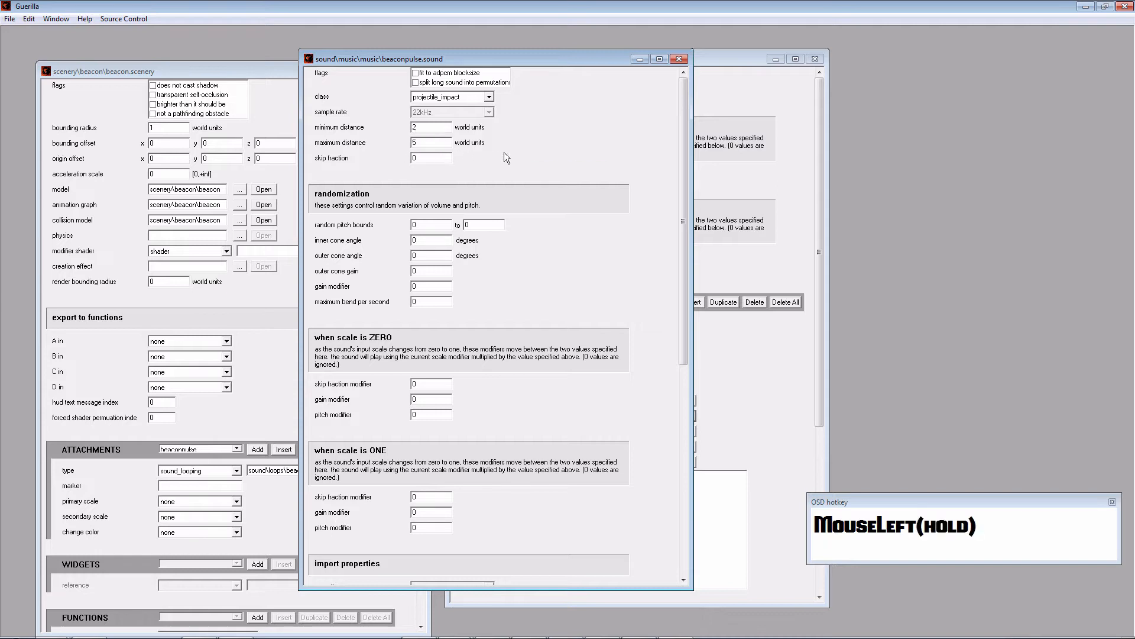
Set the beaconpulse sound's gain modifier to 1 at scale ZERO, and its gain and pitch modifiers to 1 at scale ONE
scroll(503, 151, "down", 1)
scroll(506, 156, "down", 1)
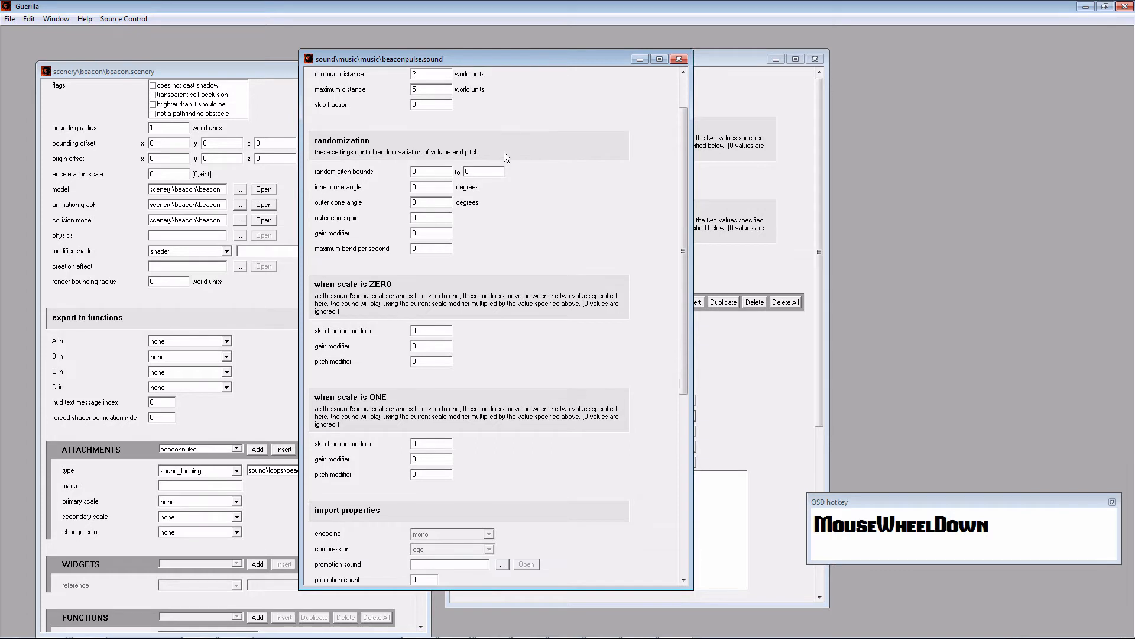
scroll(504, 152, "down", 7)
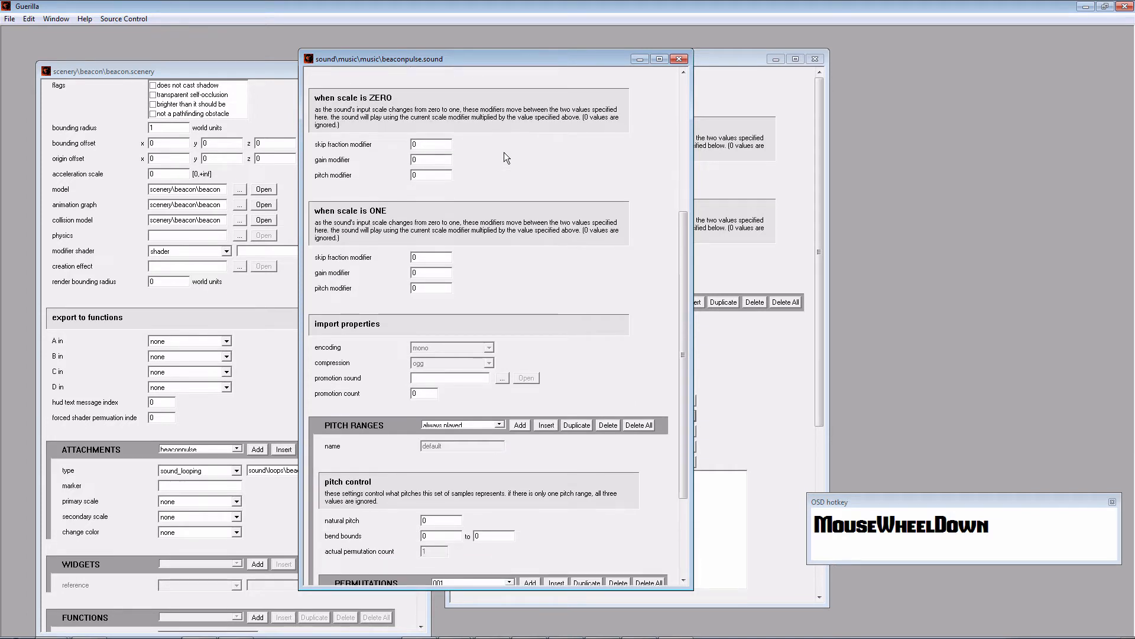
scroll(504, 153, "up", 6)
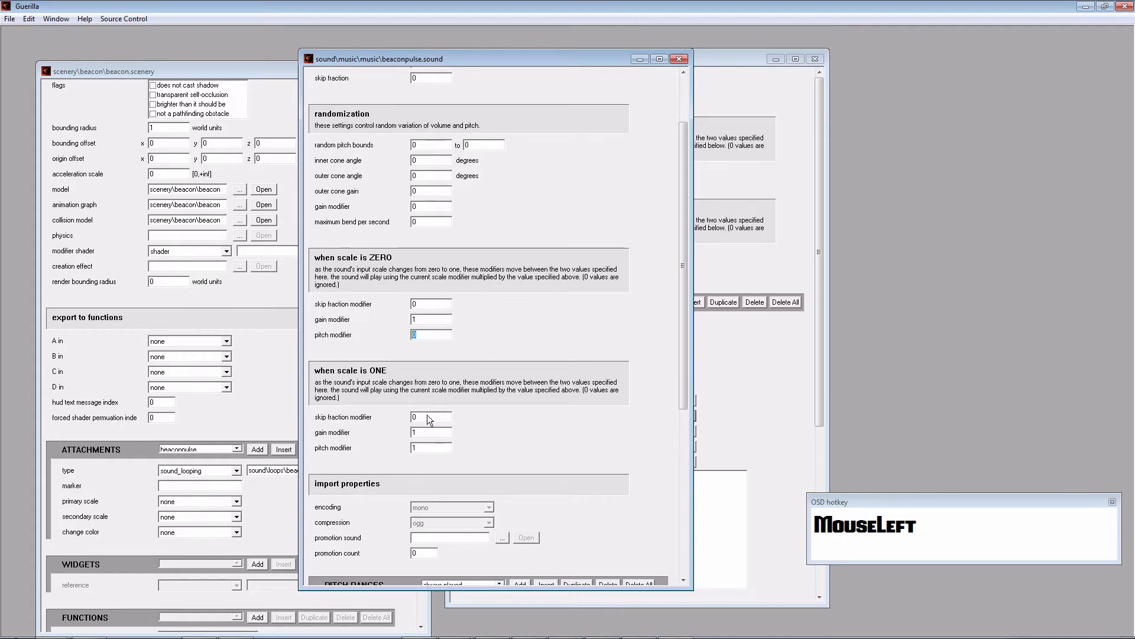
scroll(427, 417, "down", 6)
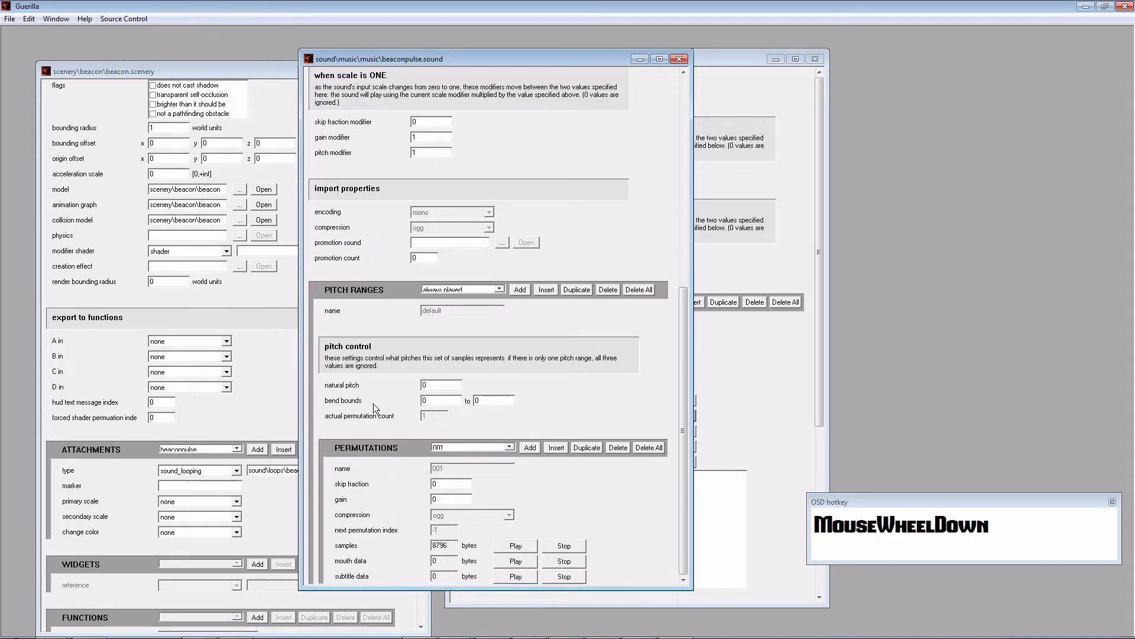
scroll(476, 361, "up", 7)
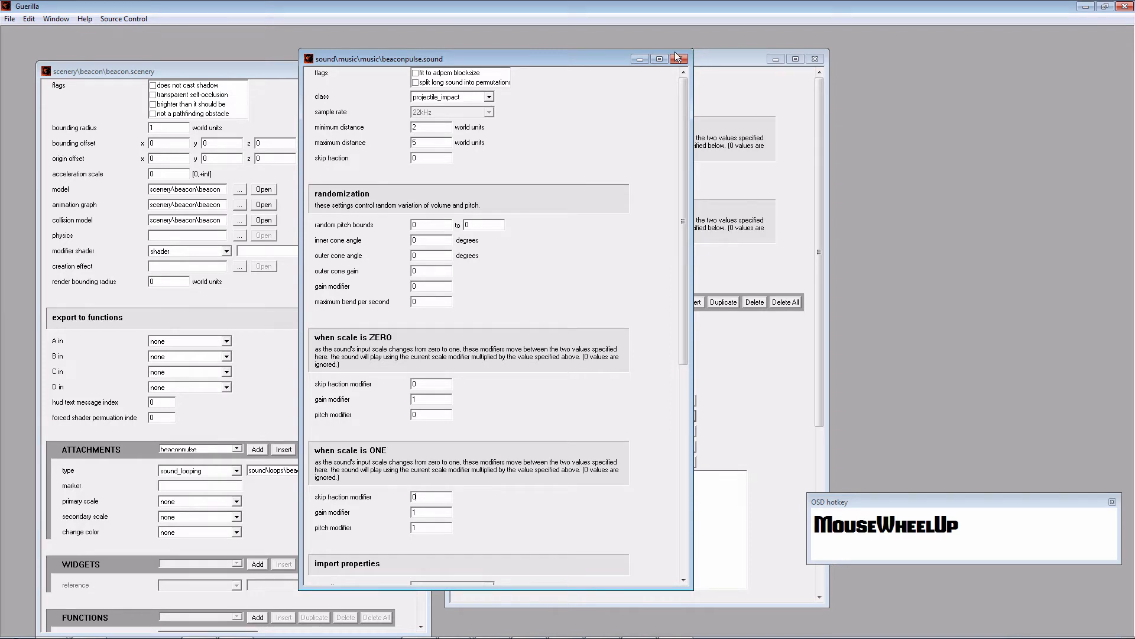
Close the beaconpulse sound, looping sound and beacon scenery tags, saving the changes to the sound and scenery
left_click(677, 59)
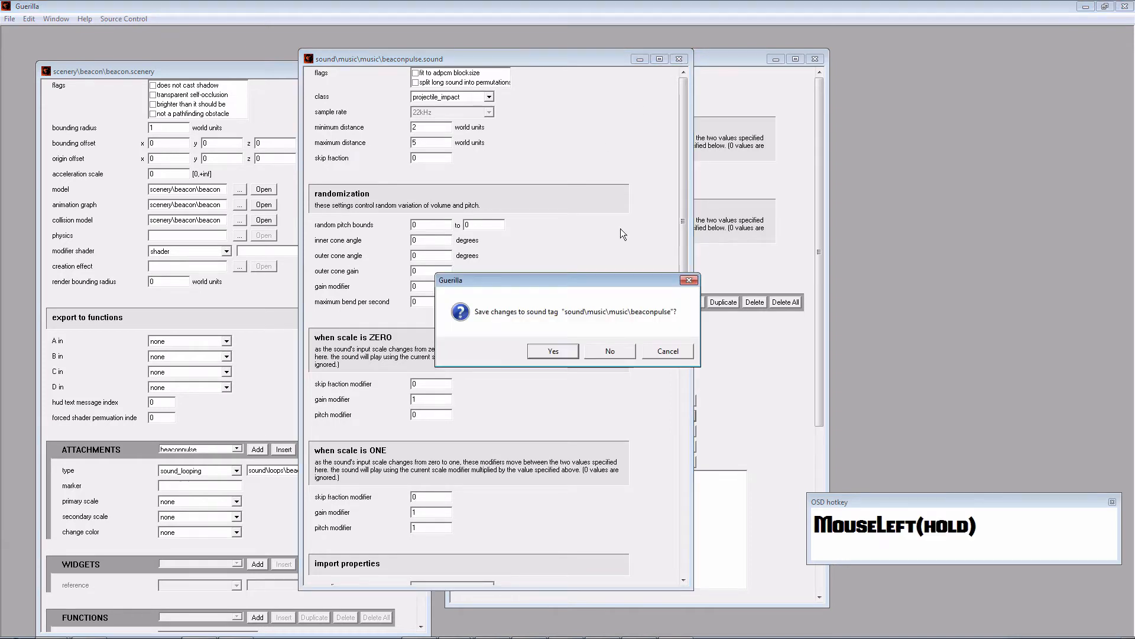
left_click(553, 353)
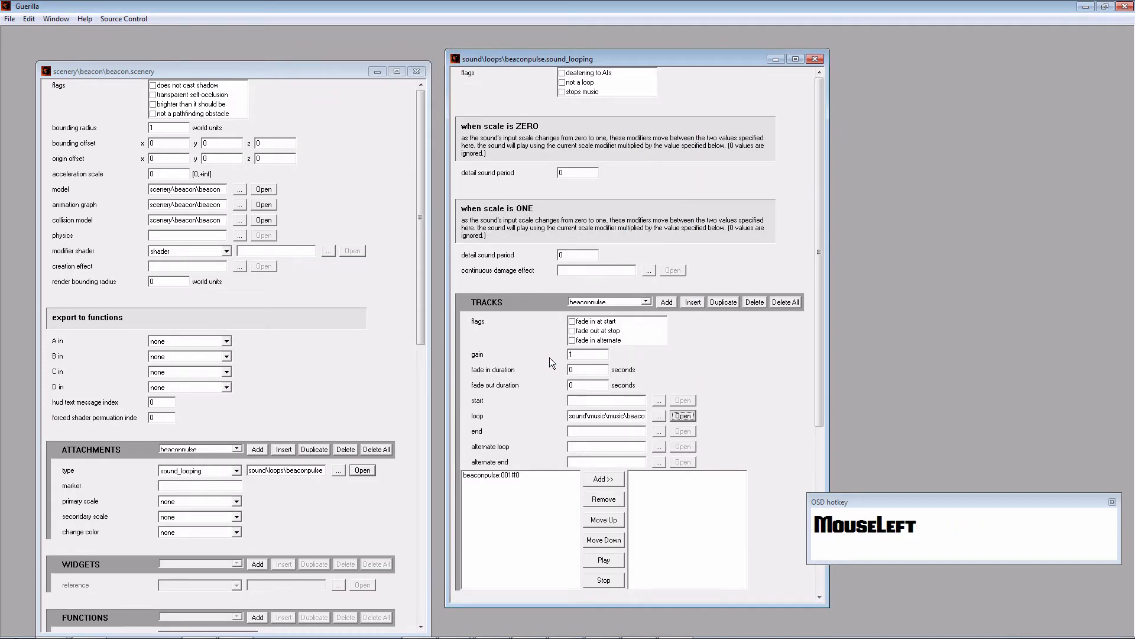
left_click(815, 59)
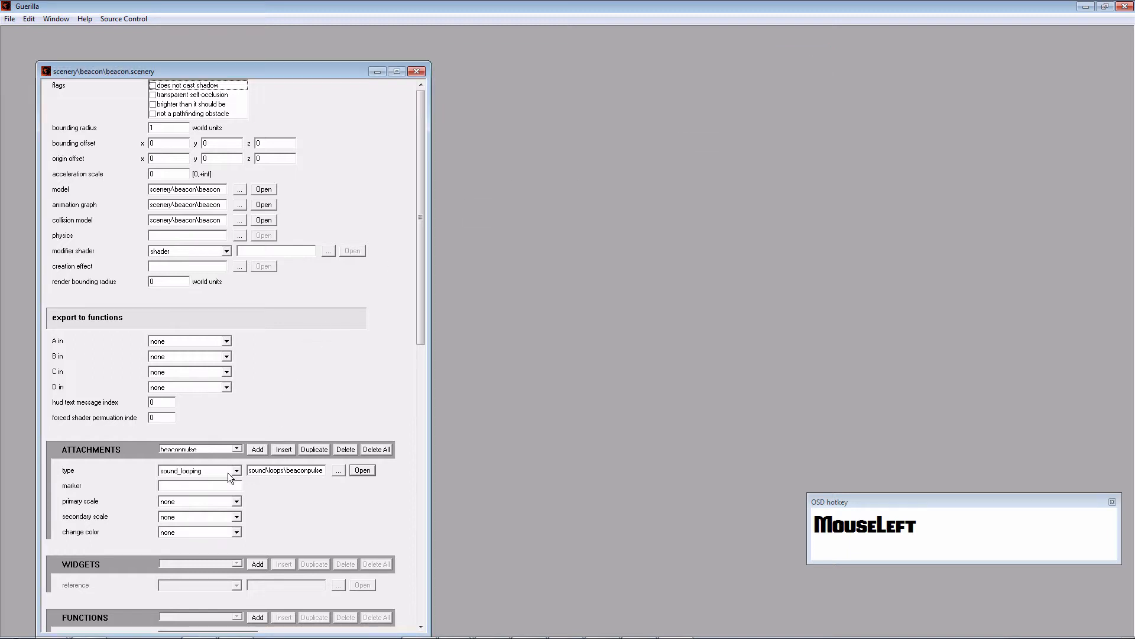
left_click(185, 500)
left_click(184, 500)
scroll(314, 312, "up", 1)
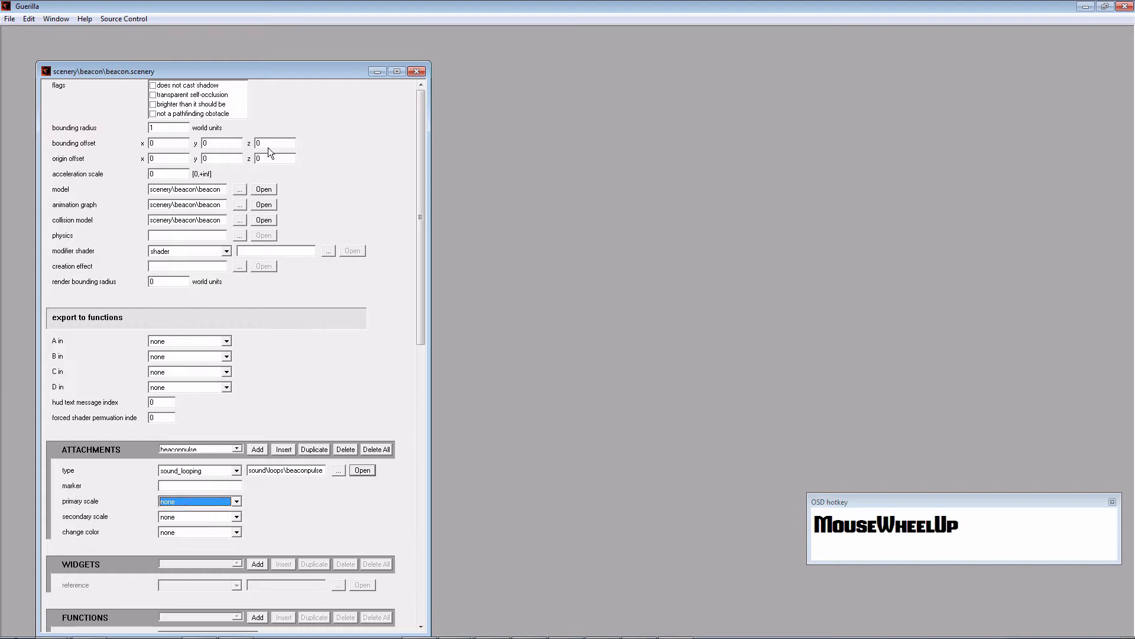
left_click(417, 71)
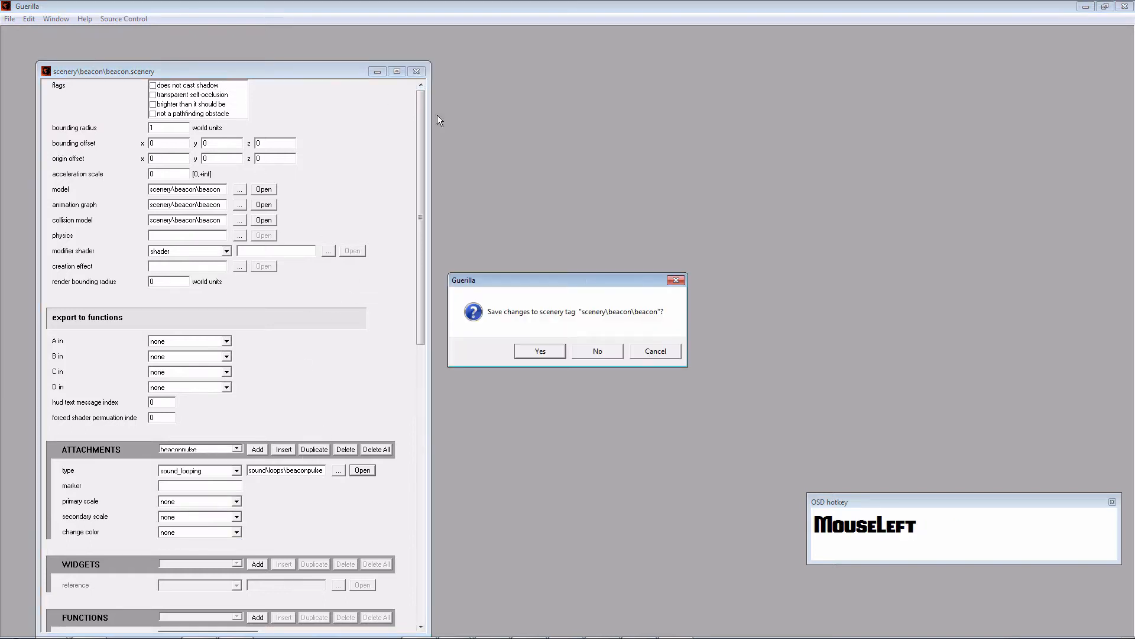
left_click(545, 352)
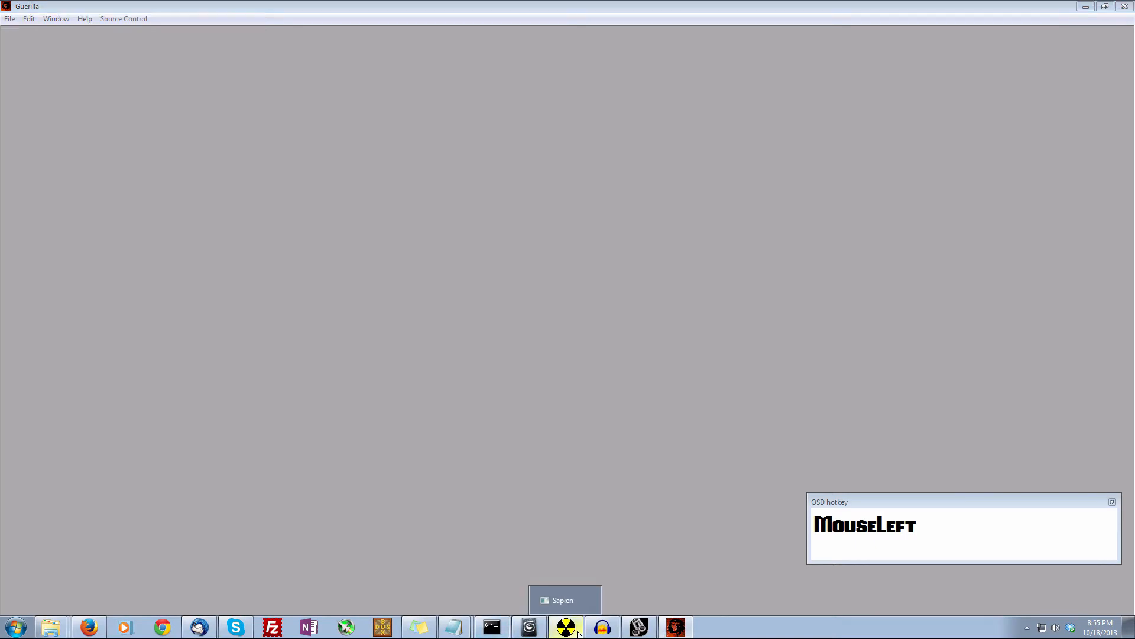
Switch to Sapien, close it while saving the wrlabs scenario, and reopen the scenario
left_click(566, 627)
left_click(1124, 8)
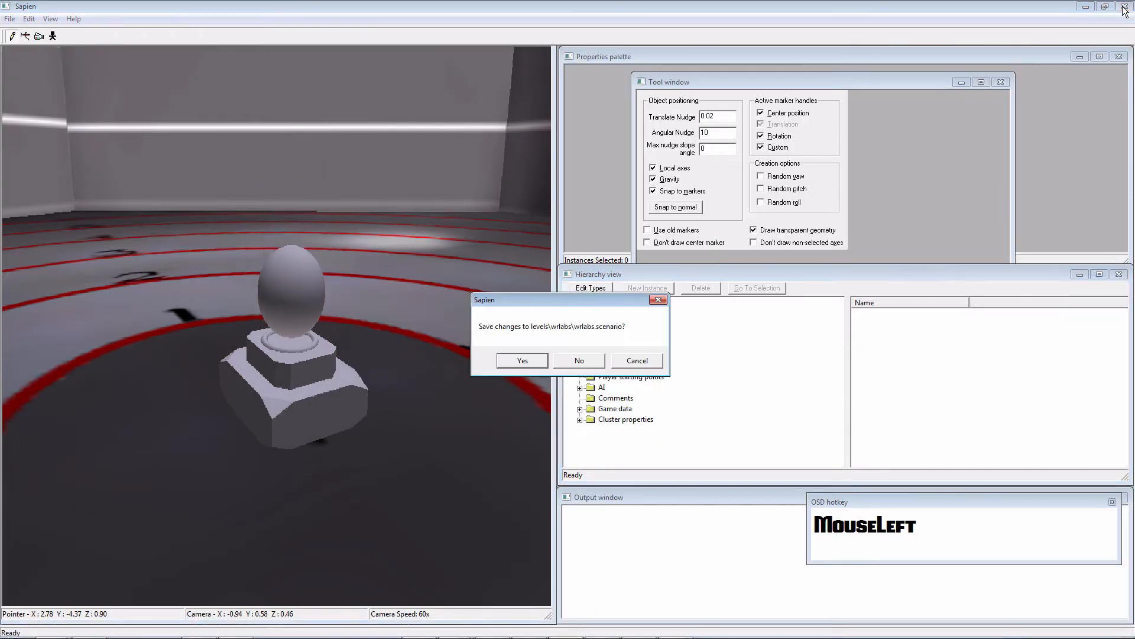
left_click(531, 360)
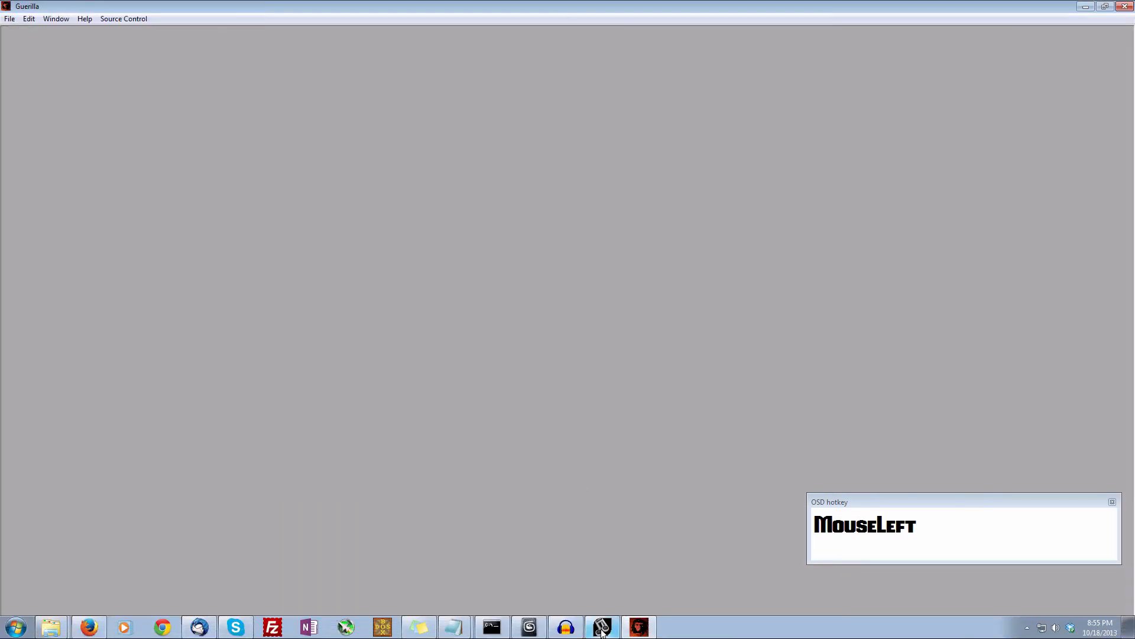
left_click(598, 629)
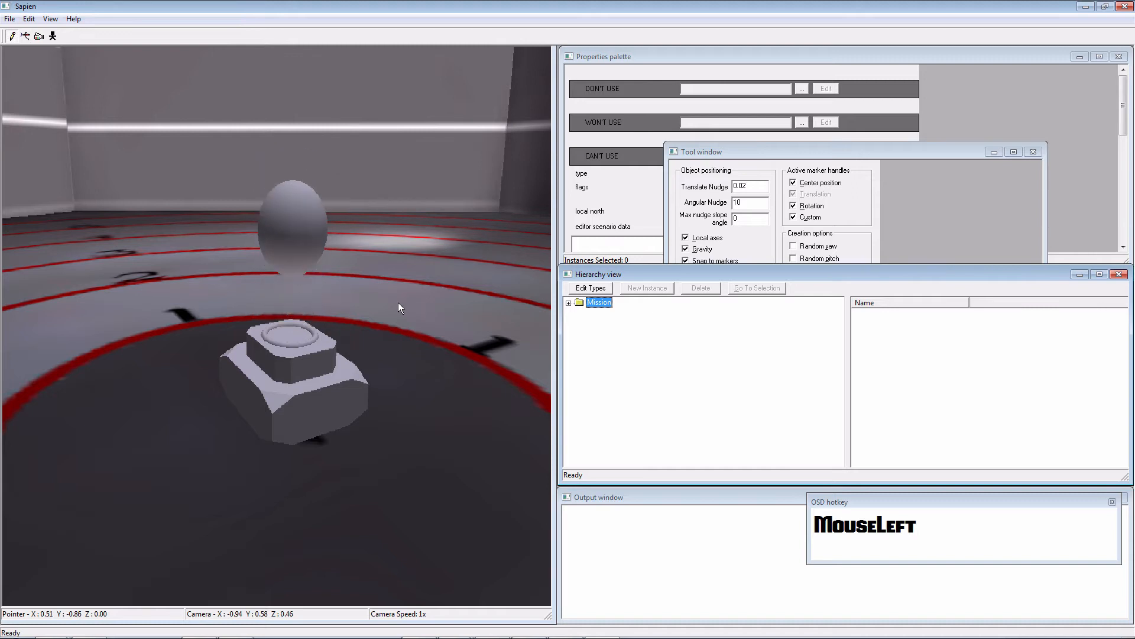
Place six more beacon instances around the room in the mission's Scenery objects
middle_click_drag(397, 303, 572, 318)
left_click(568, 302)
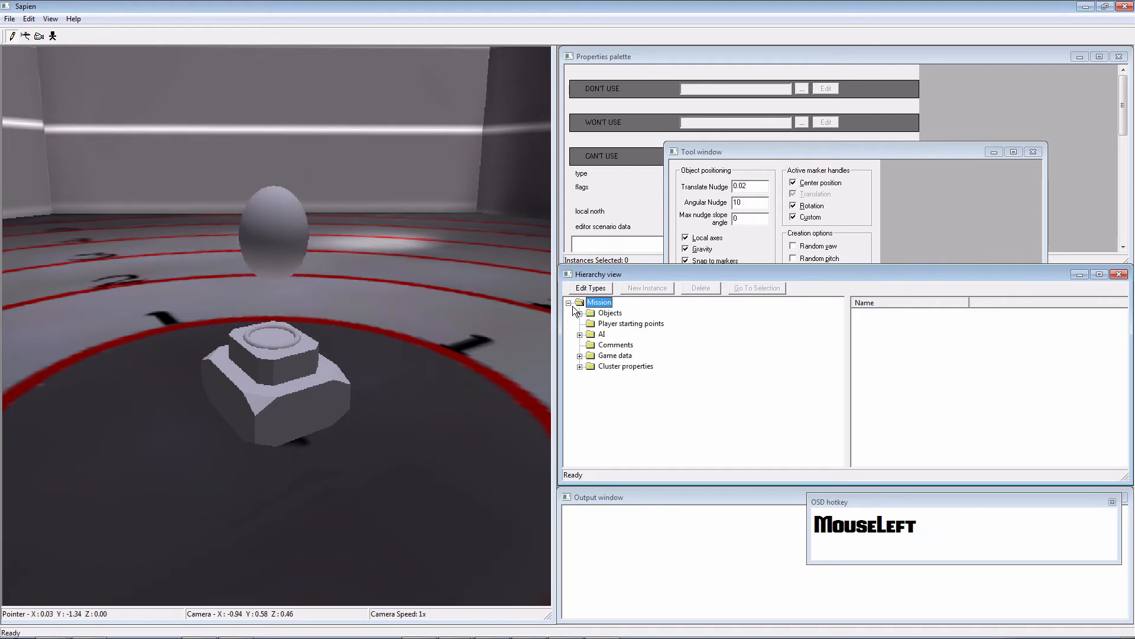
left_click(579, 313)
left_click(621, 355)
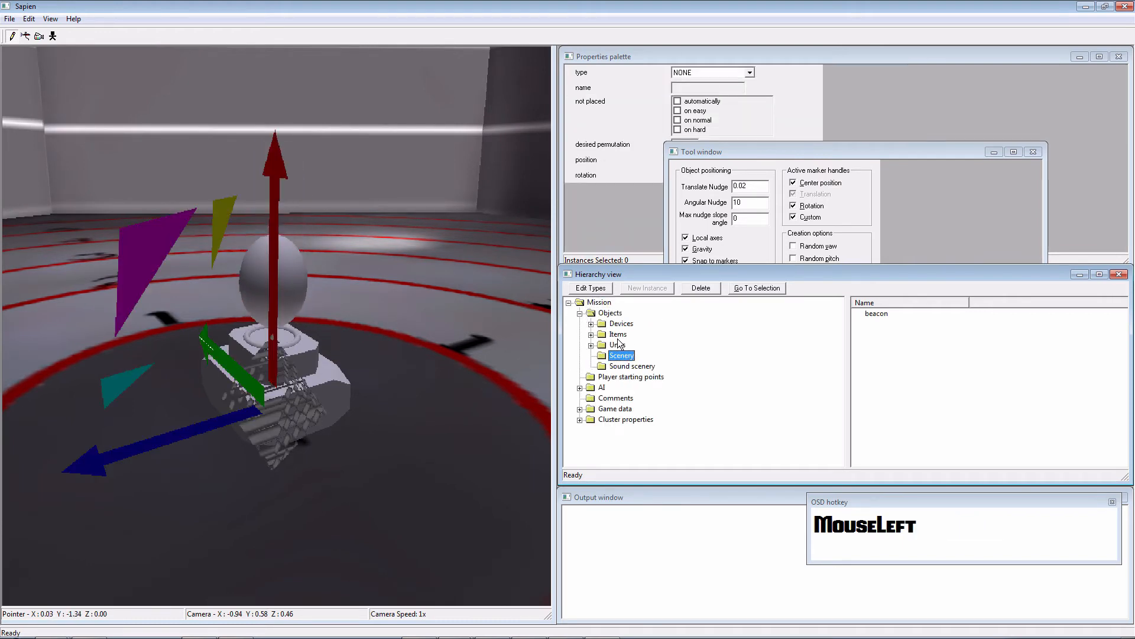
middle_click_drag(431, 354, 321, 300)
key("s")
key("w")
key("shift")
key("shift")
key("shift")
key("shift")
key("s")
right_click(302, 259)
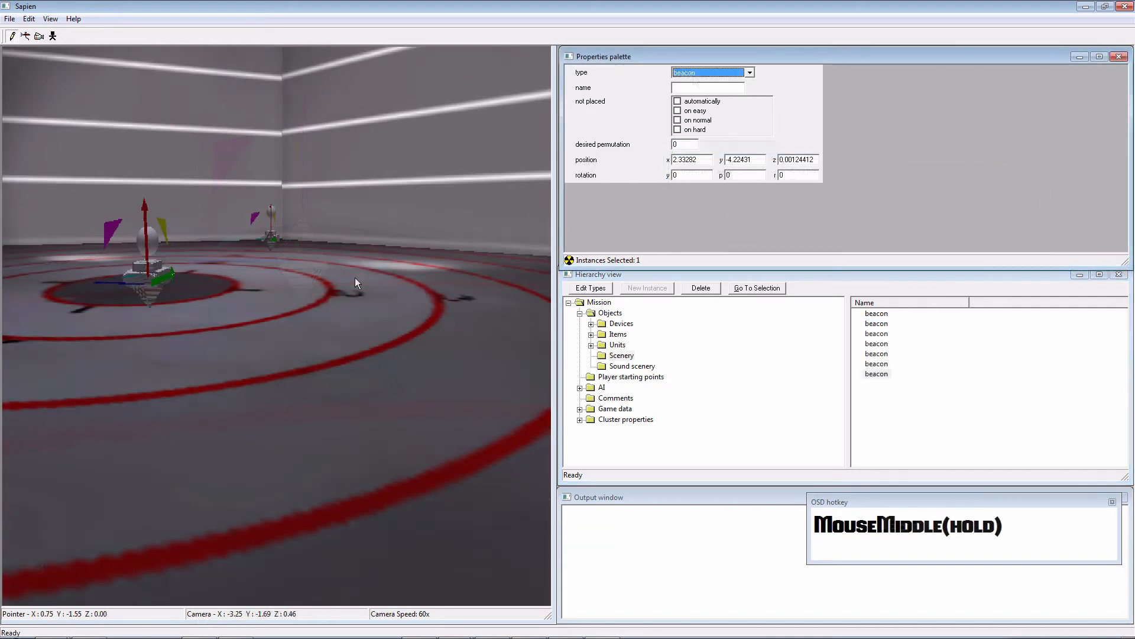
middle_click_drag(355, 278, 354, 278)
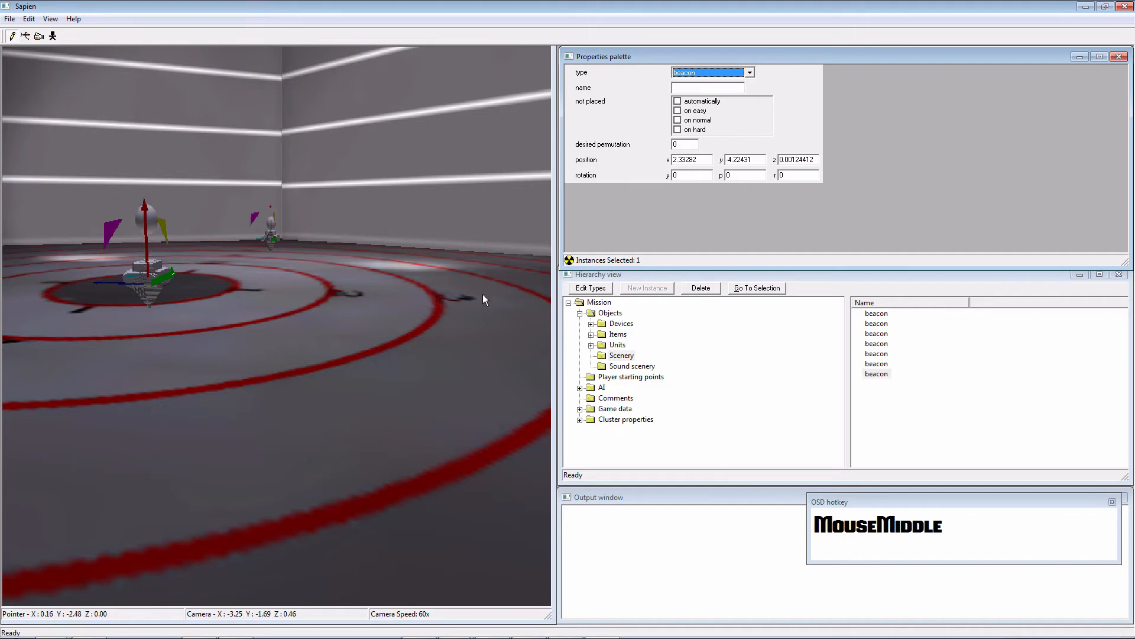
mouse_move(385, 273)
middle_mouse_down()
mouse_move(476, 310)
mouse_move(227, 319)
mouse_move(519, 322)
mouse_move(378, 272)
middle_mouse_up()
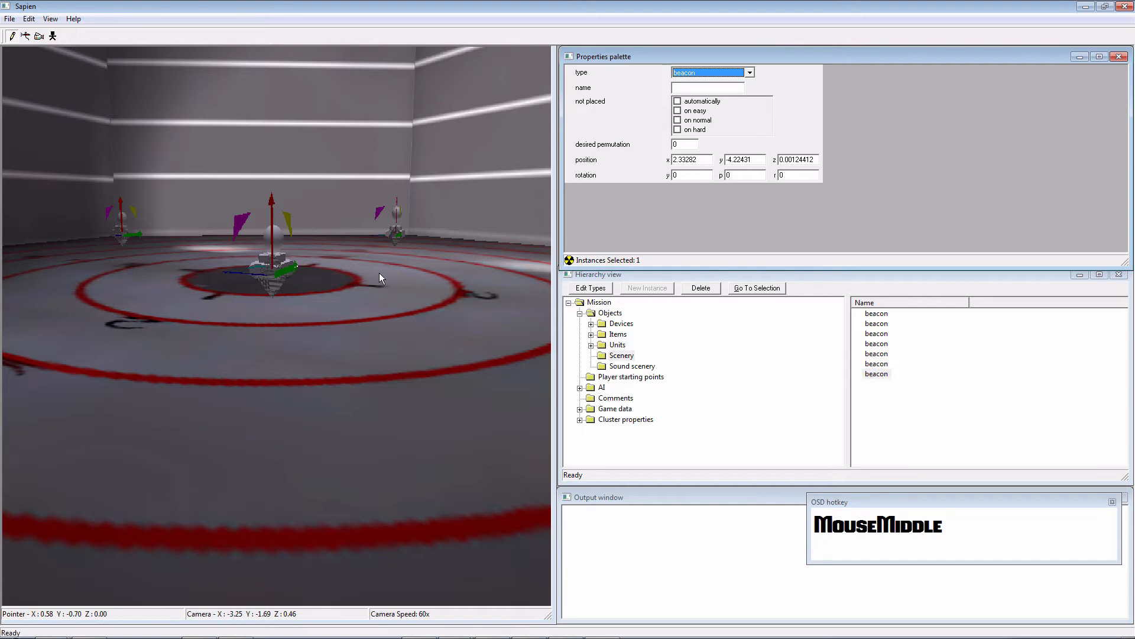
middle_click(379, 273)
middle_click_drag(418, 254, 610, 311)
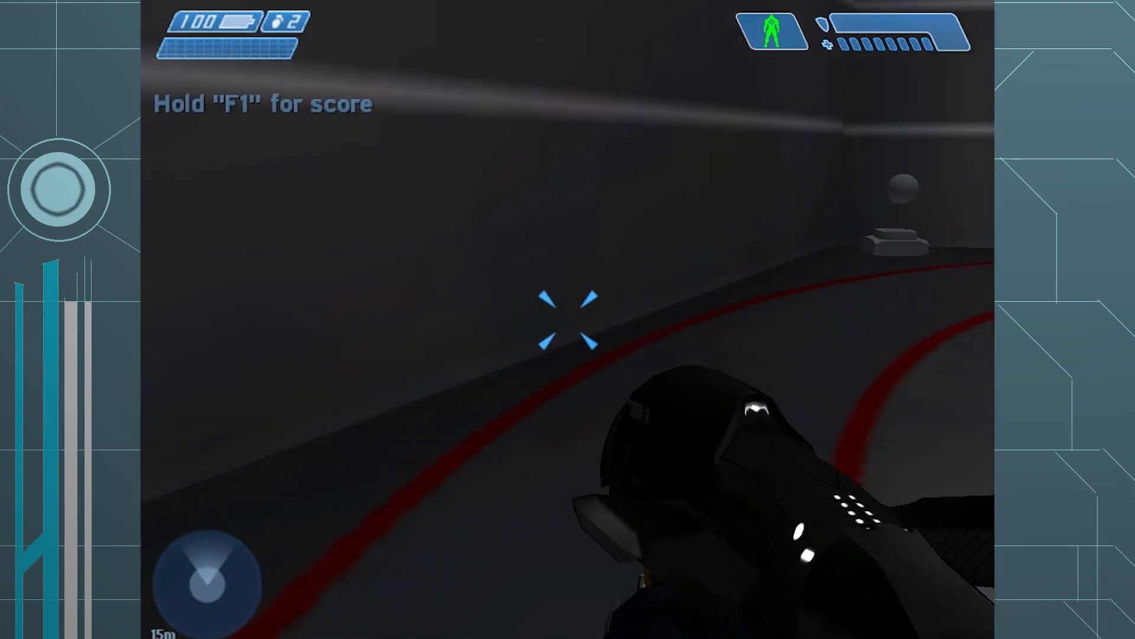
Playtest the map in Halo, approaching and backing away from the beacons to check their animation and audible distance
key("w")
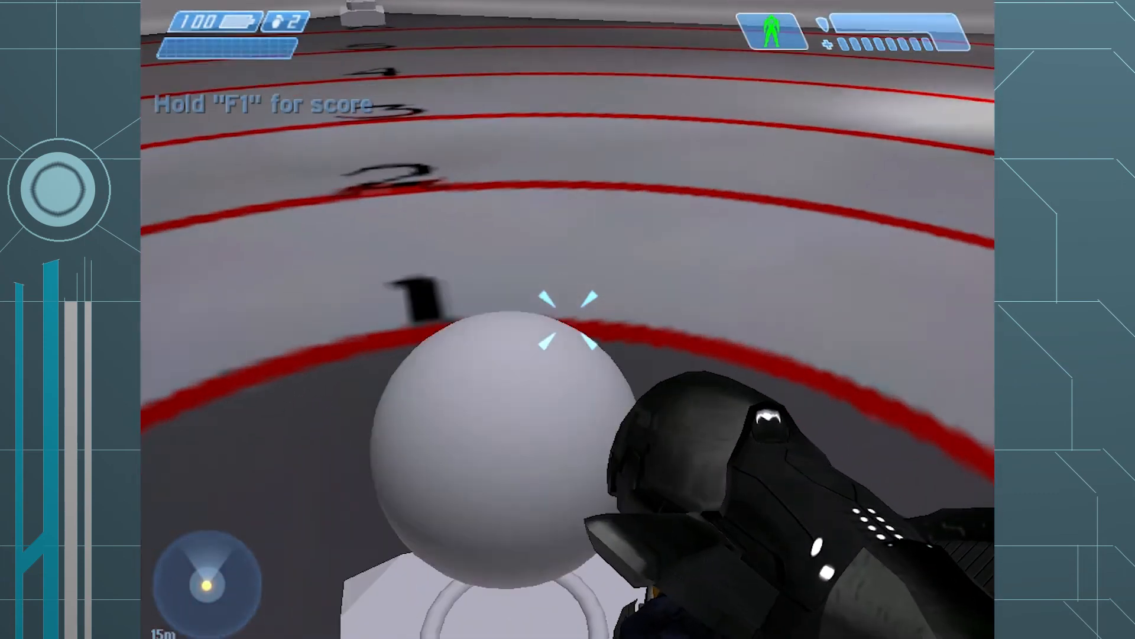
key("s")
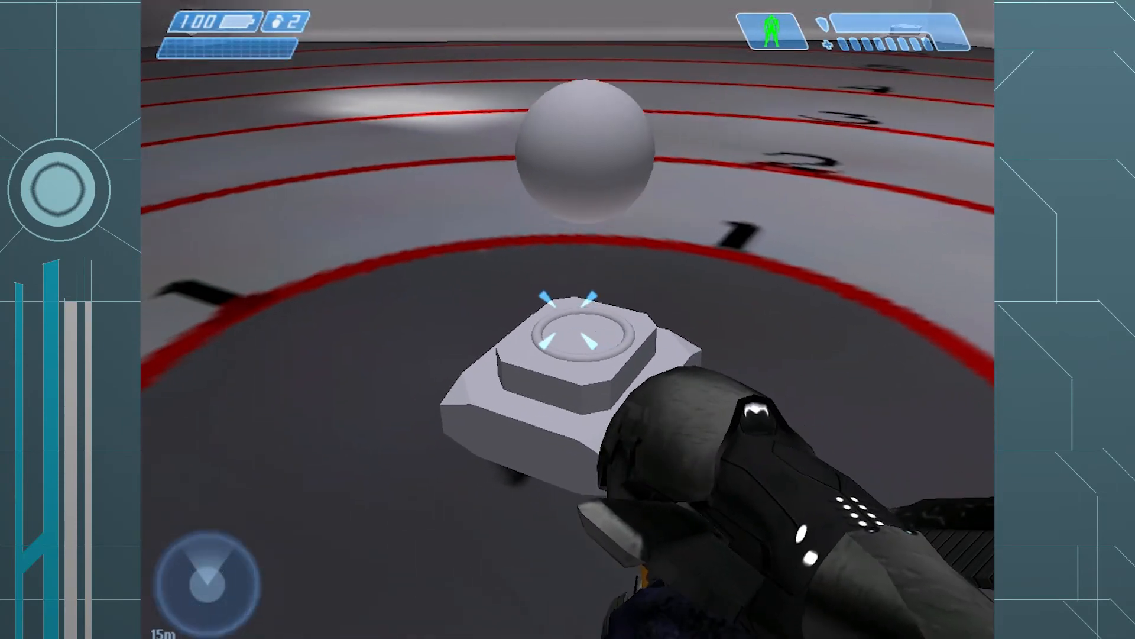
key("w")
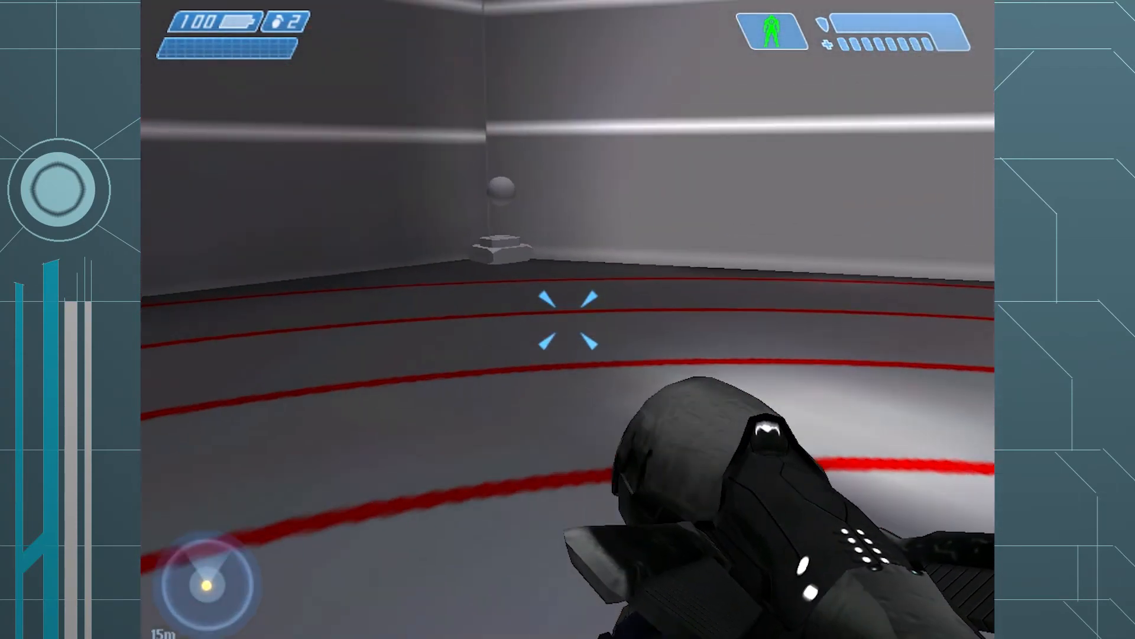
key("w")
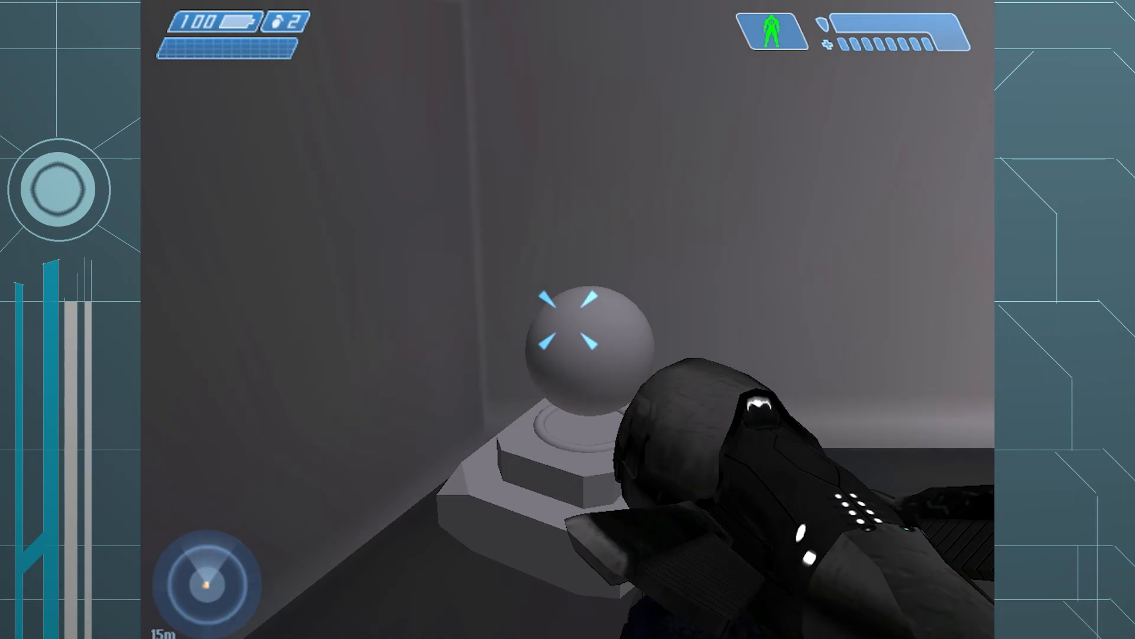
key("s")
Fire the plasma weapon at the corner beacon from several spots to test its collision
left_click(568, 319)
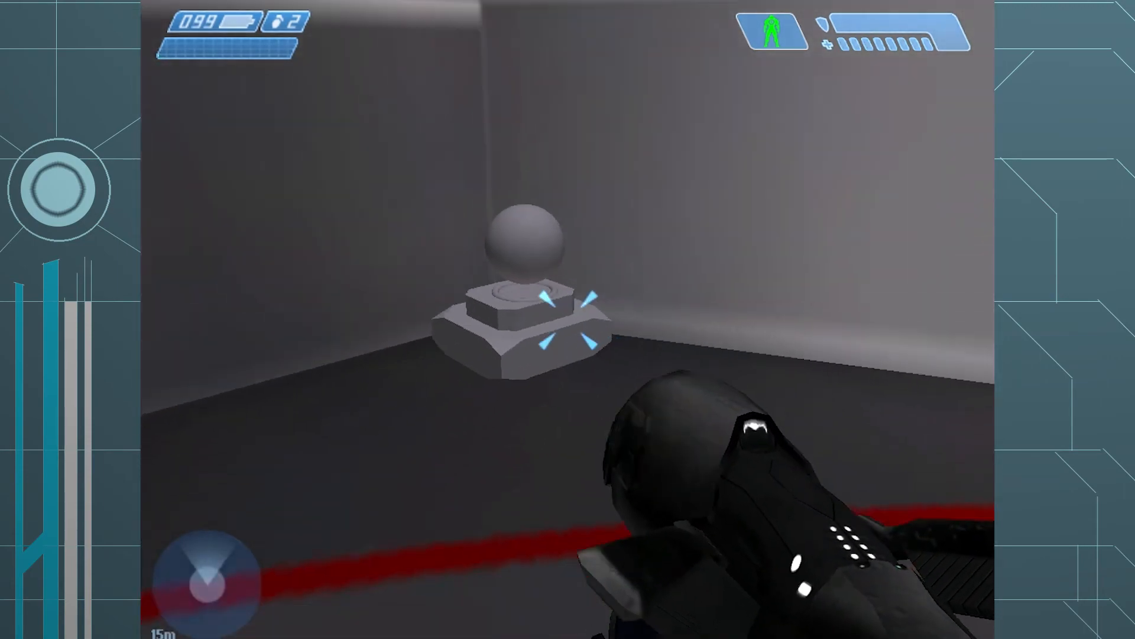
left_click_drag(568, 319, 568, 320)
key("s")
key("d")
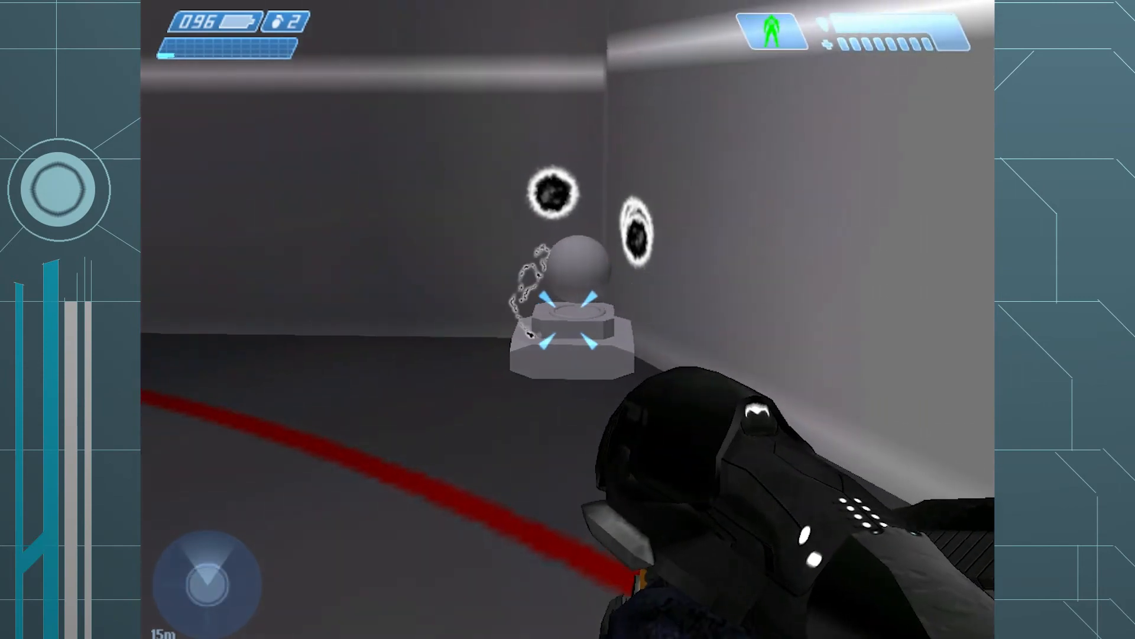
key("w")
left_click(568, 320)
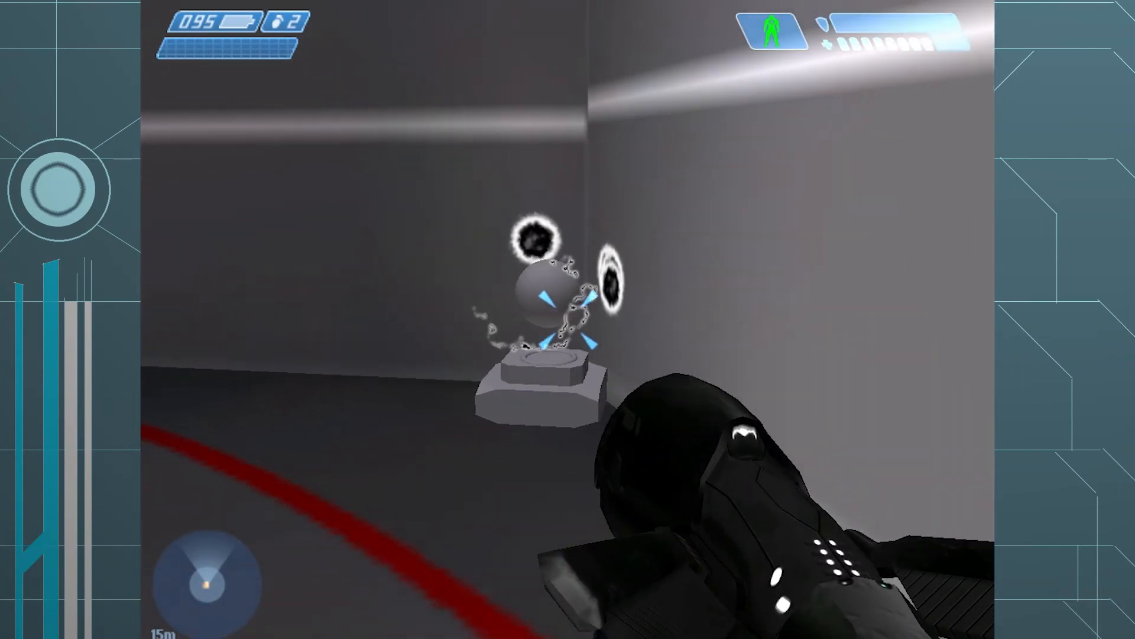
key("w")
key("d")
left_click(568, 319)
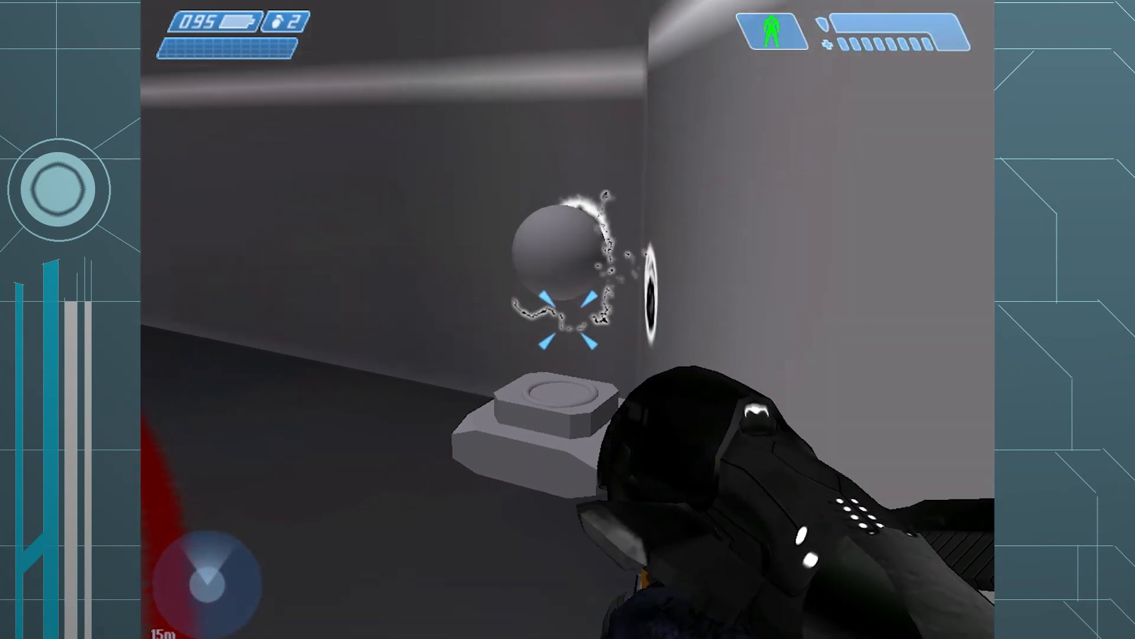
Switch to the assault rifle and shoot at the corner beacon's sphere and base while circling it
key("Tab")
left_click(566, 319)
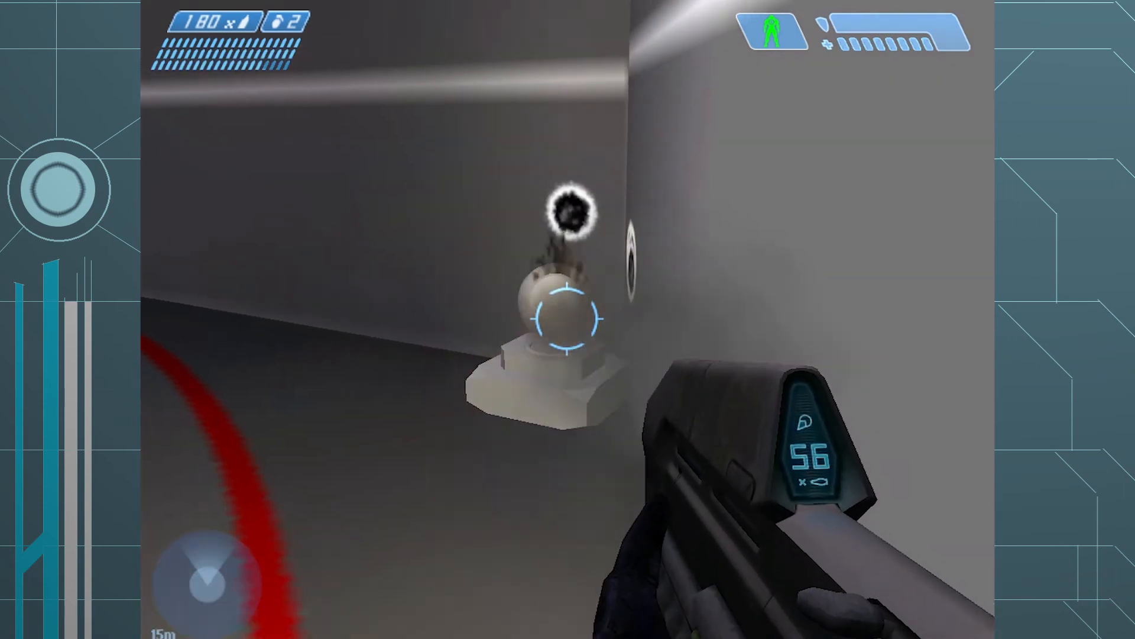
left_click(567, 319)
key("a")
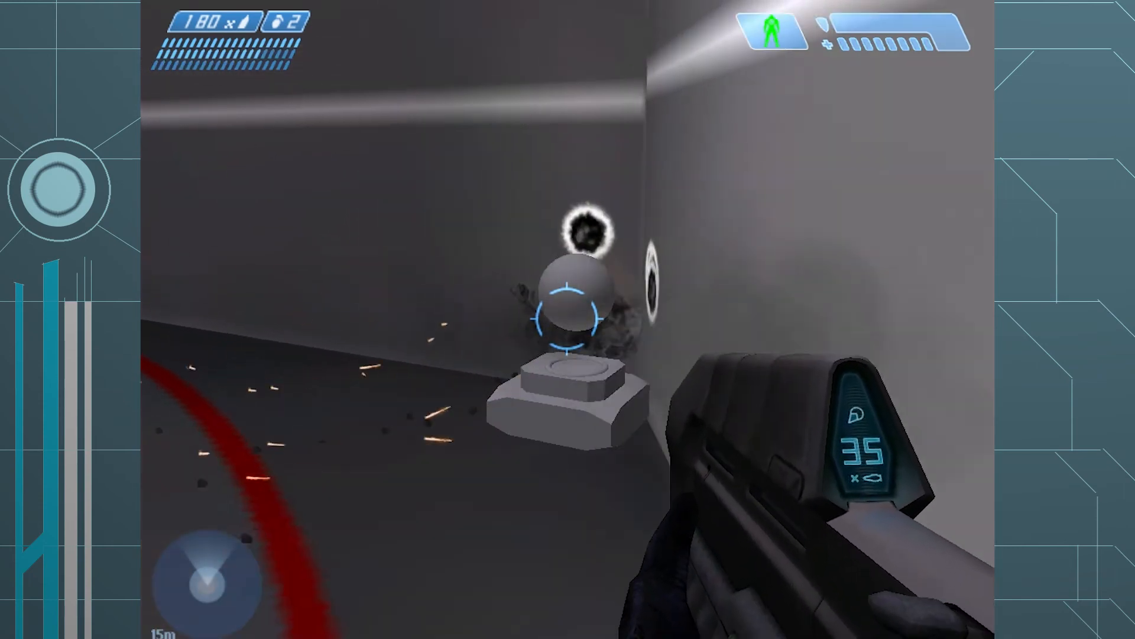
key("w")
key("a")
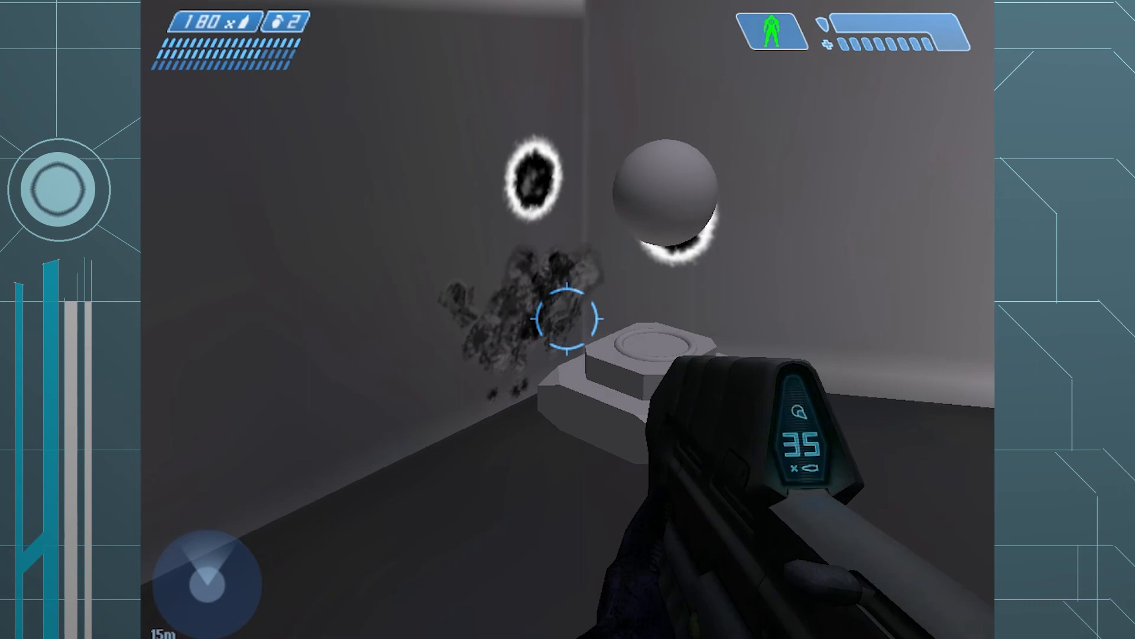
key("w")
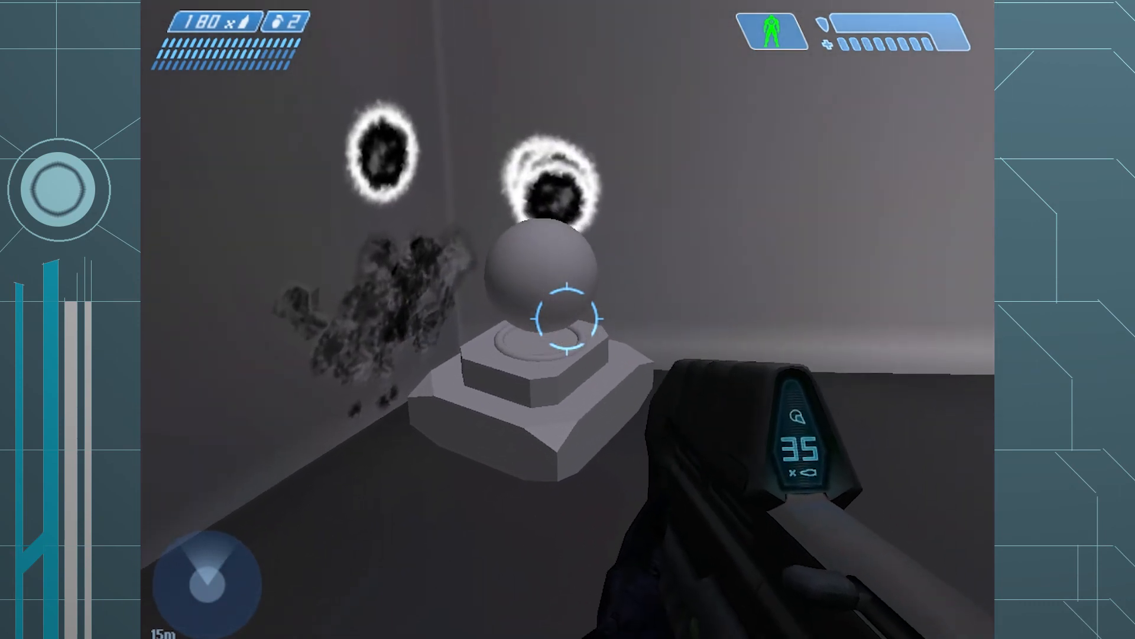
key("a")
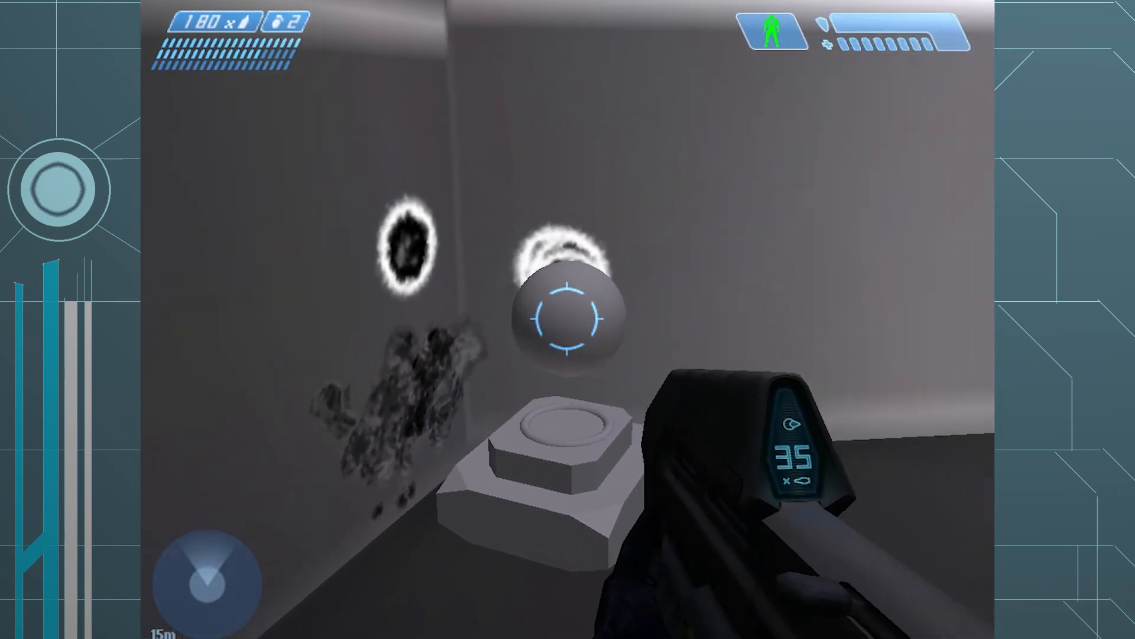
left_click(567, 318)
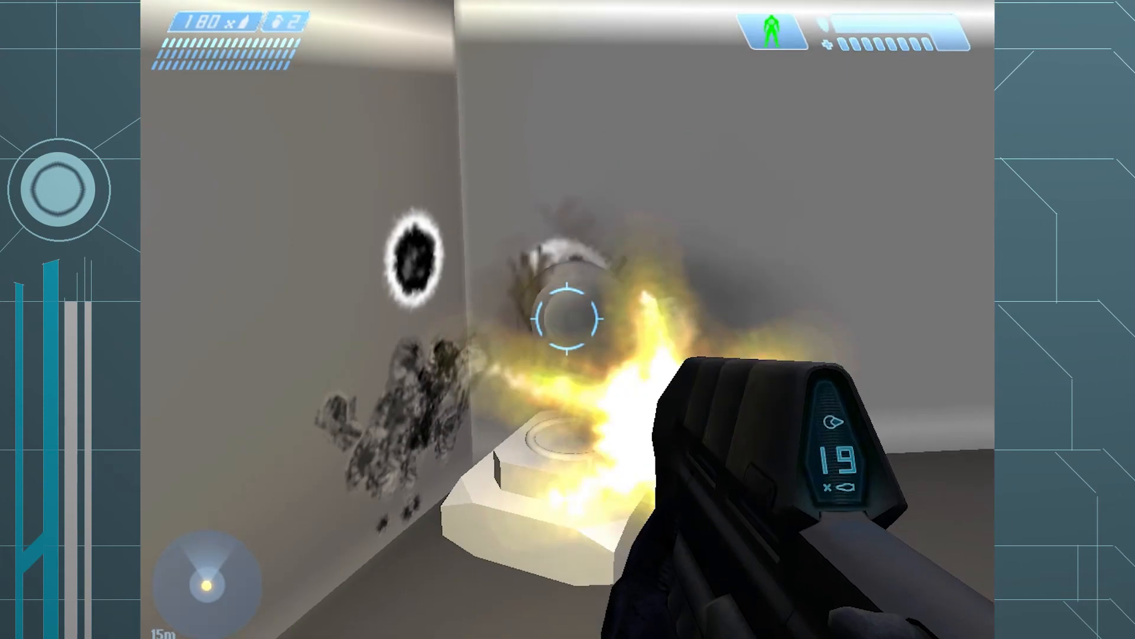
left_click_drag(567, 319, 567, 319)
key("d")
key("w")
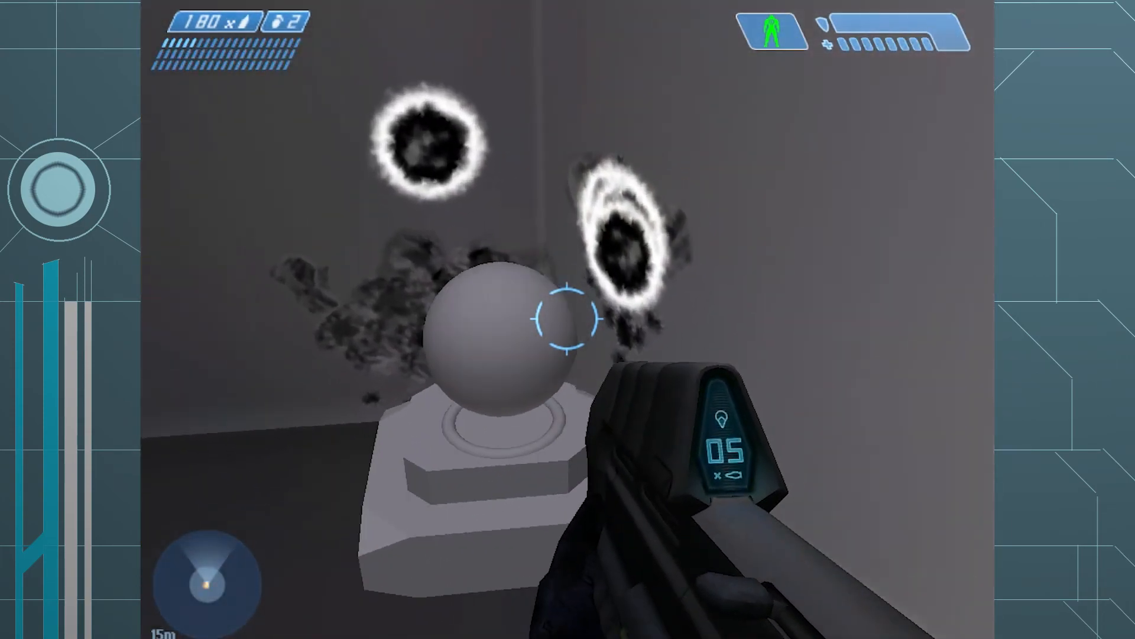
Walk to the centre beacon, reload the assault rifle and shoot at its moving sphere to test collision
key("w")
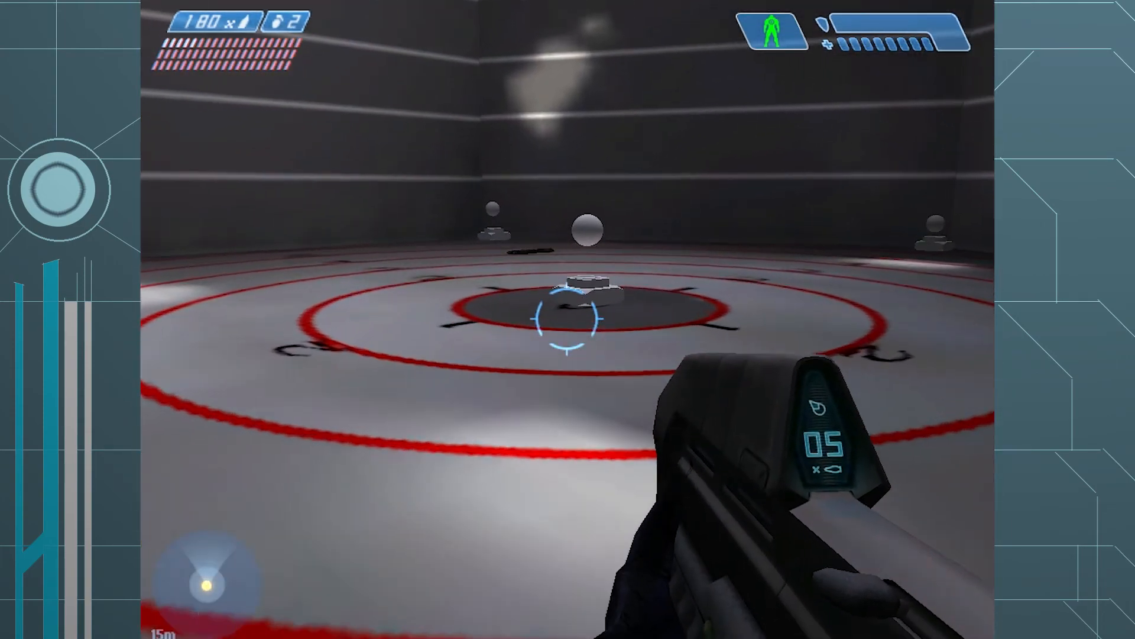
key("w")
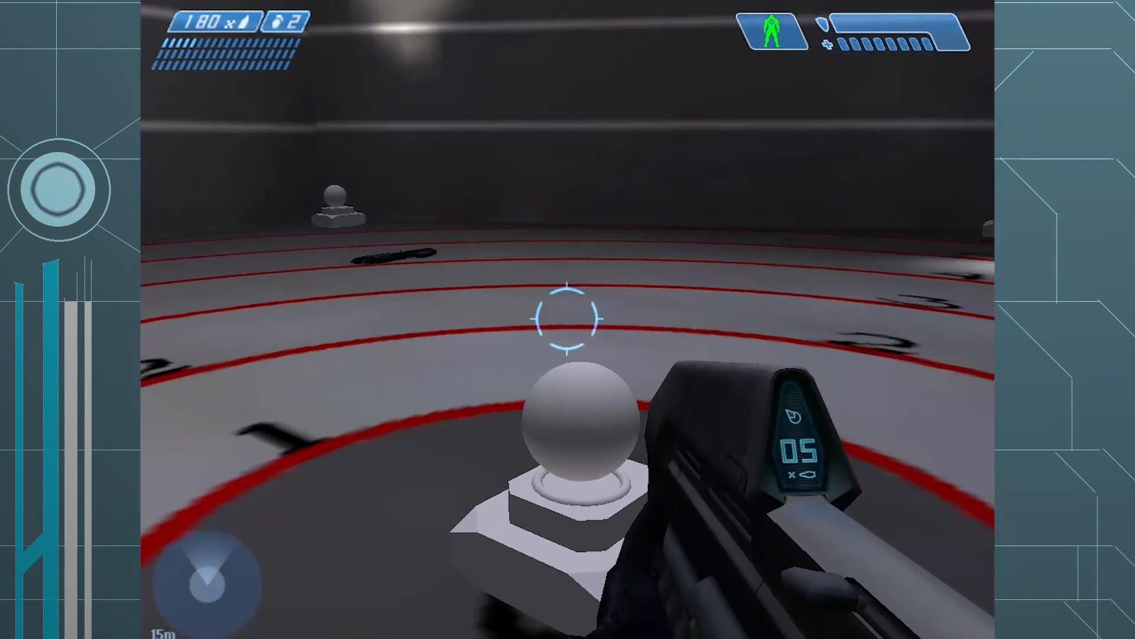
key("r")
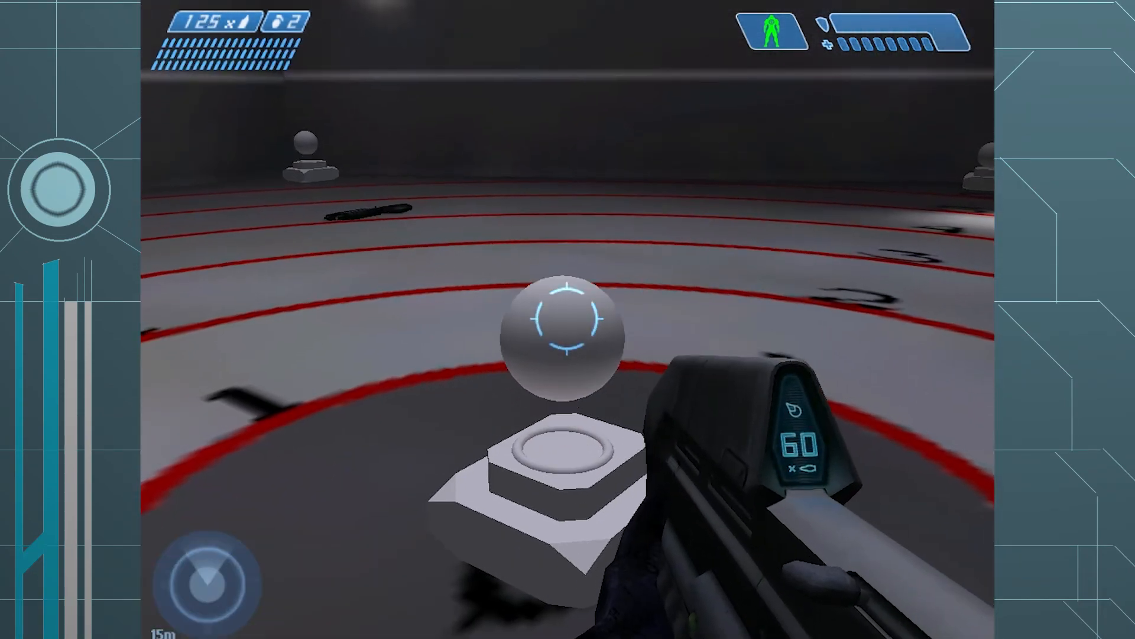
left_click(566, 319)
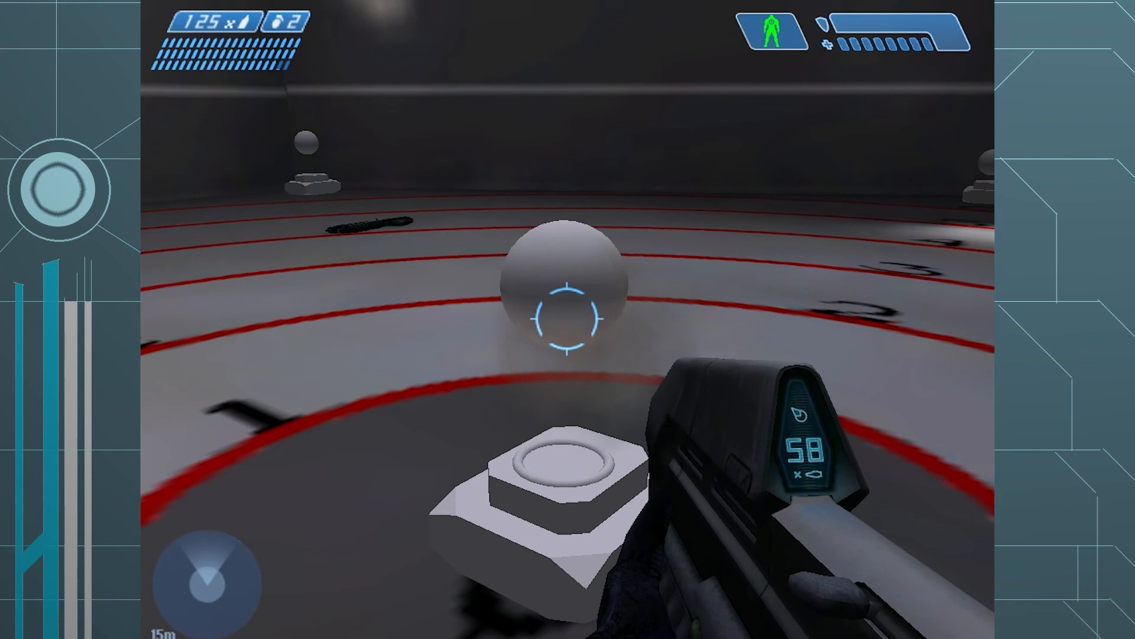
left_click(567, 319)
left_click(566, 319)
left_click(567, 320)
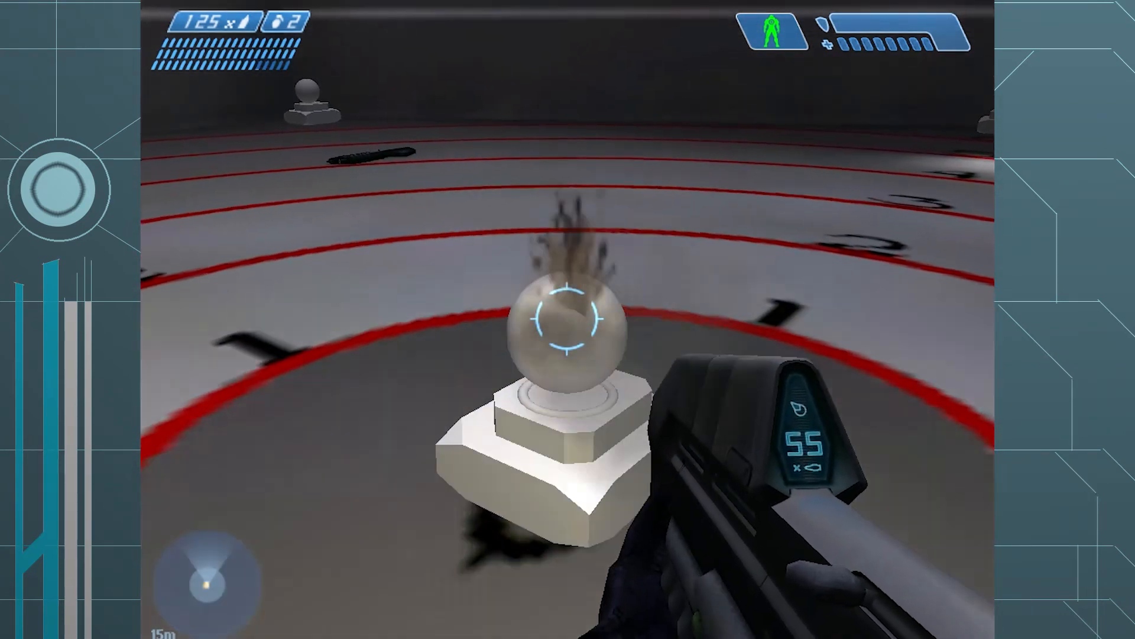
left_click(567, 320)
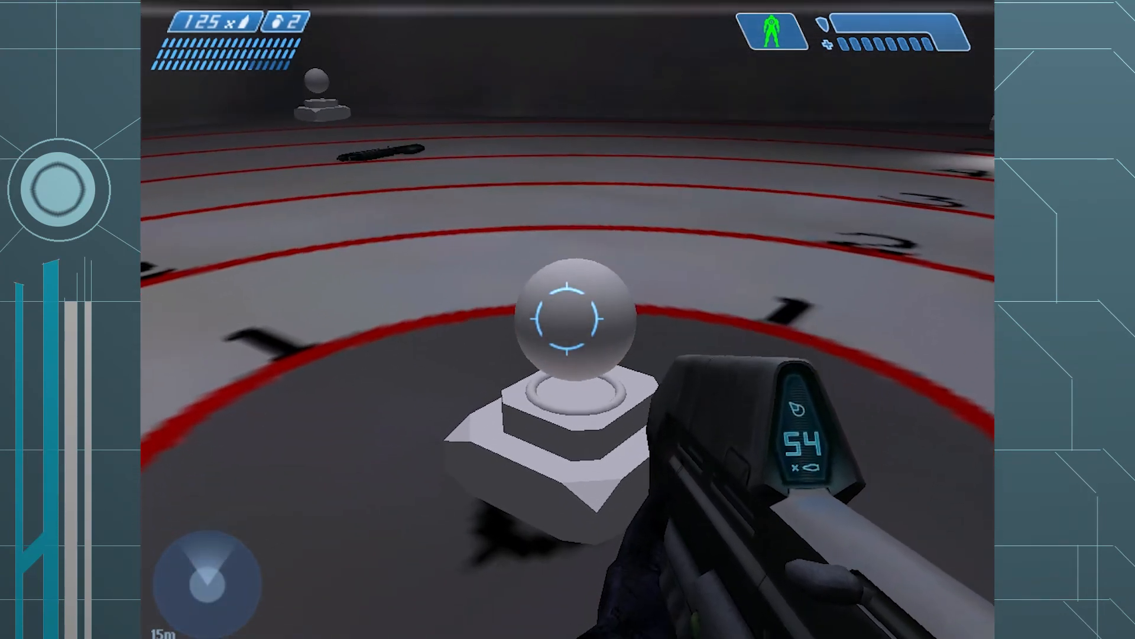
Fire at the centre beacon's raised sphere and the gap above its base to check collision during the animation
left_click(566, 319)
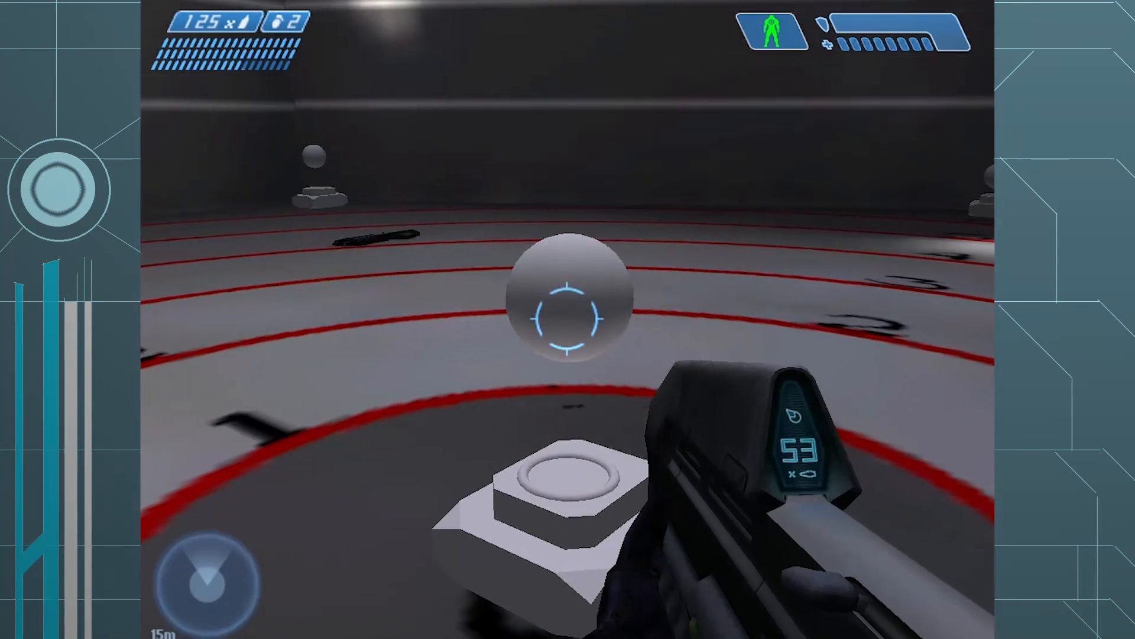
left_click(566, 319)
left_click(567, 319)
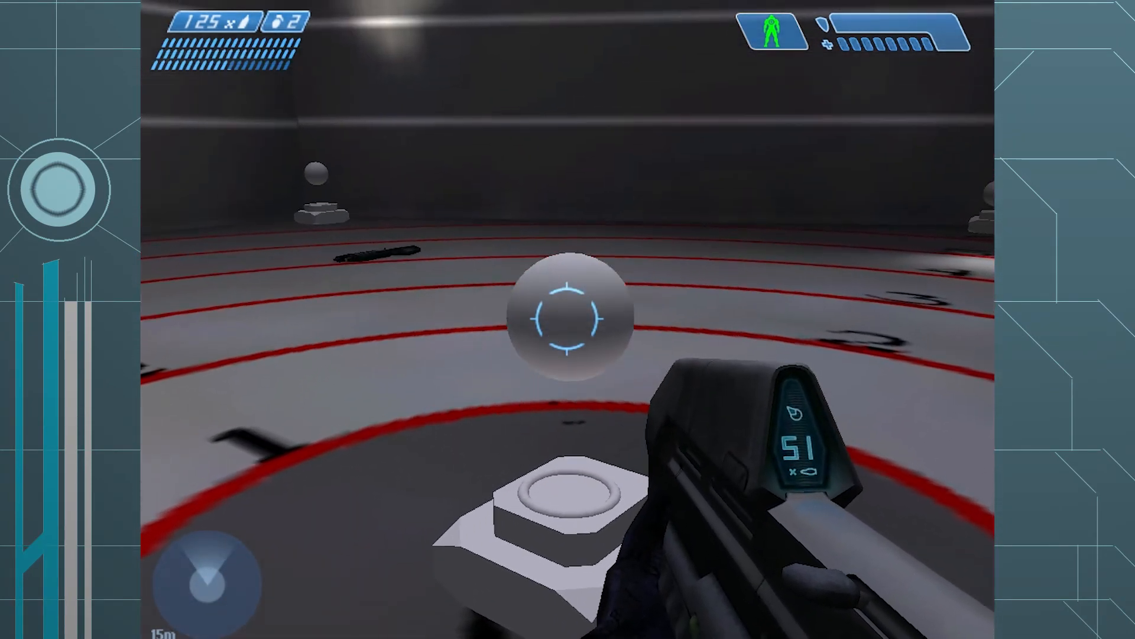
left_click(566, 319)
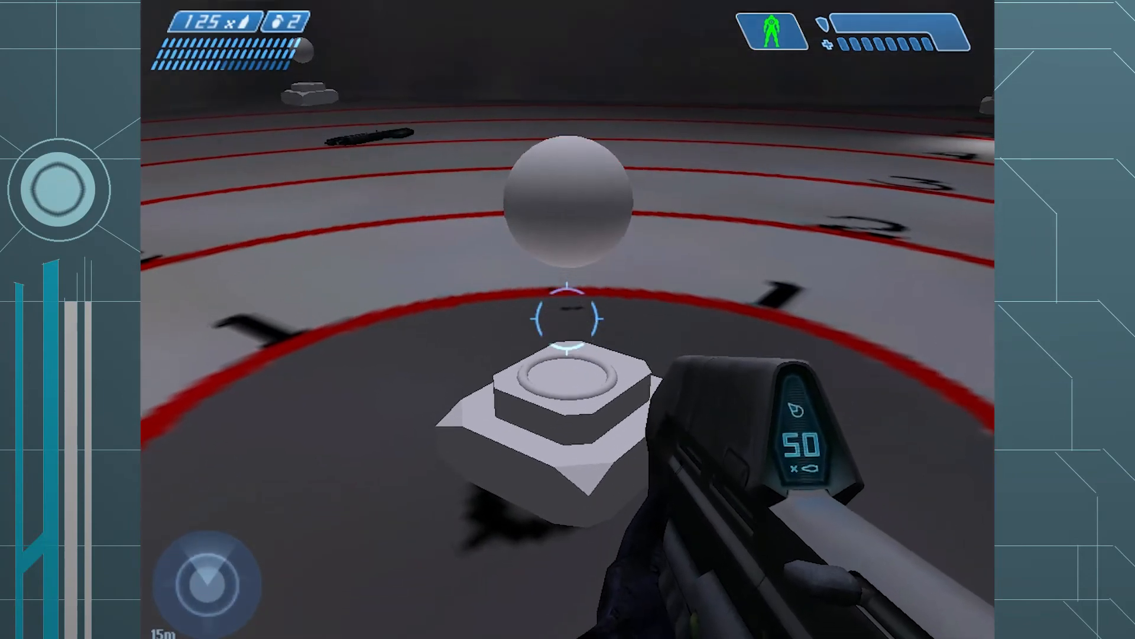
left_click(567, 319)
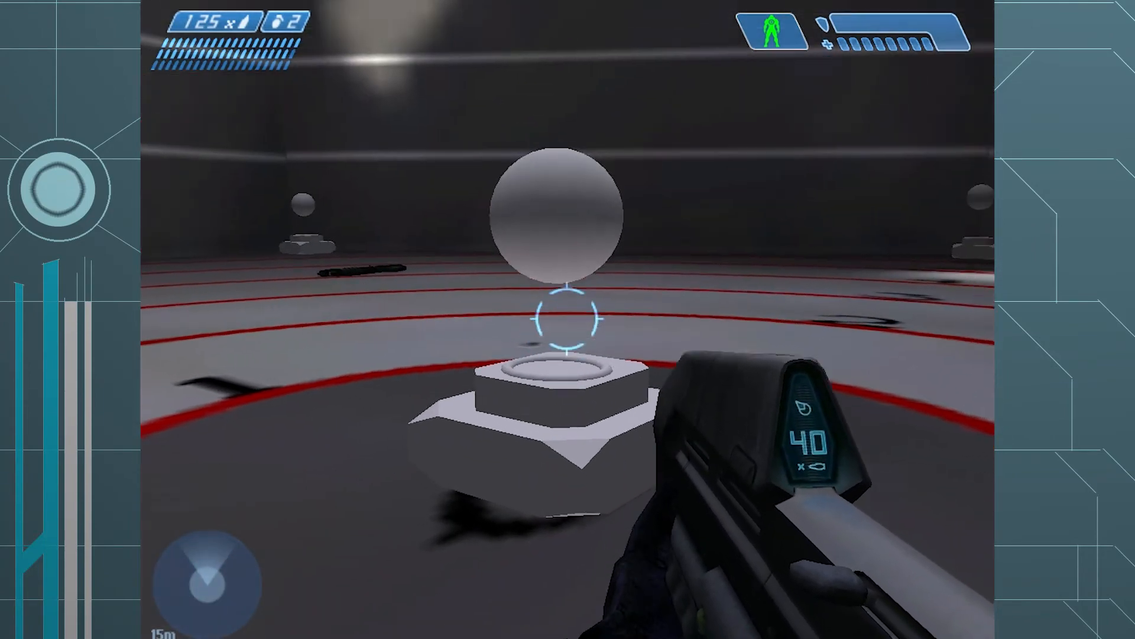
left_click(566, 319)
left_click(567, 319)
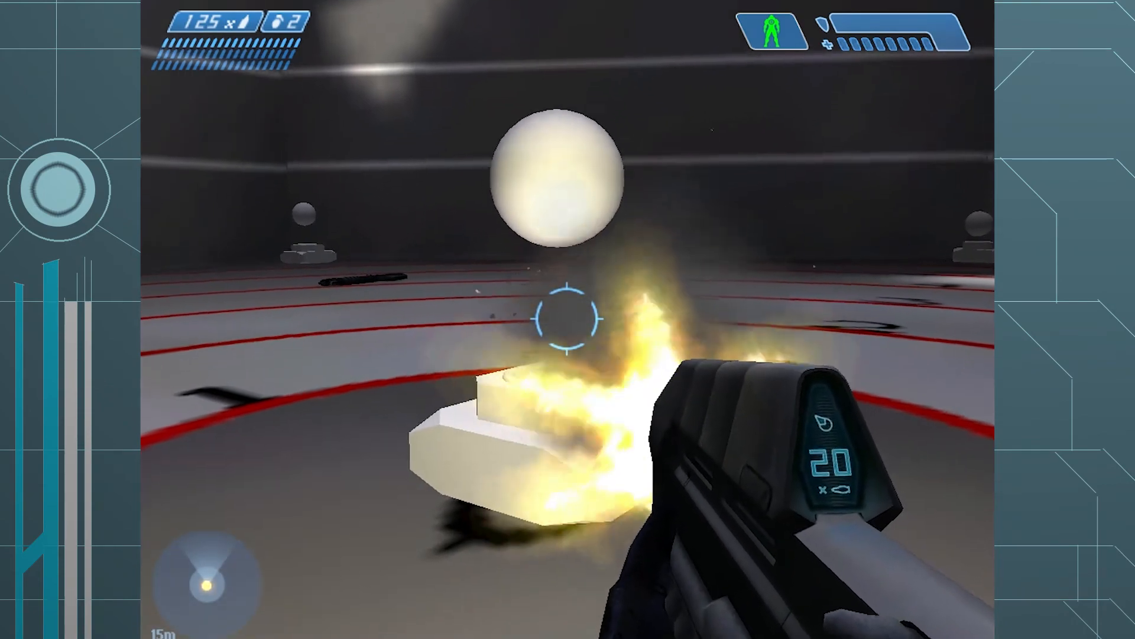
key("r")
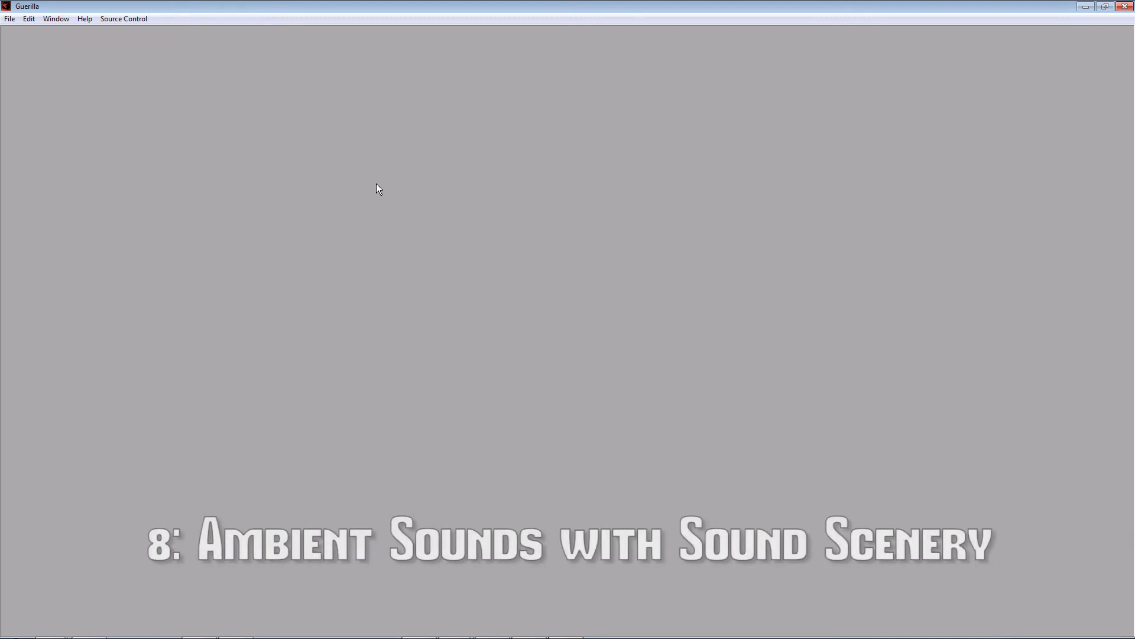
In Guerilla, create a new tag of the sound_scenery group
left_click(10, 19)
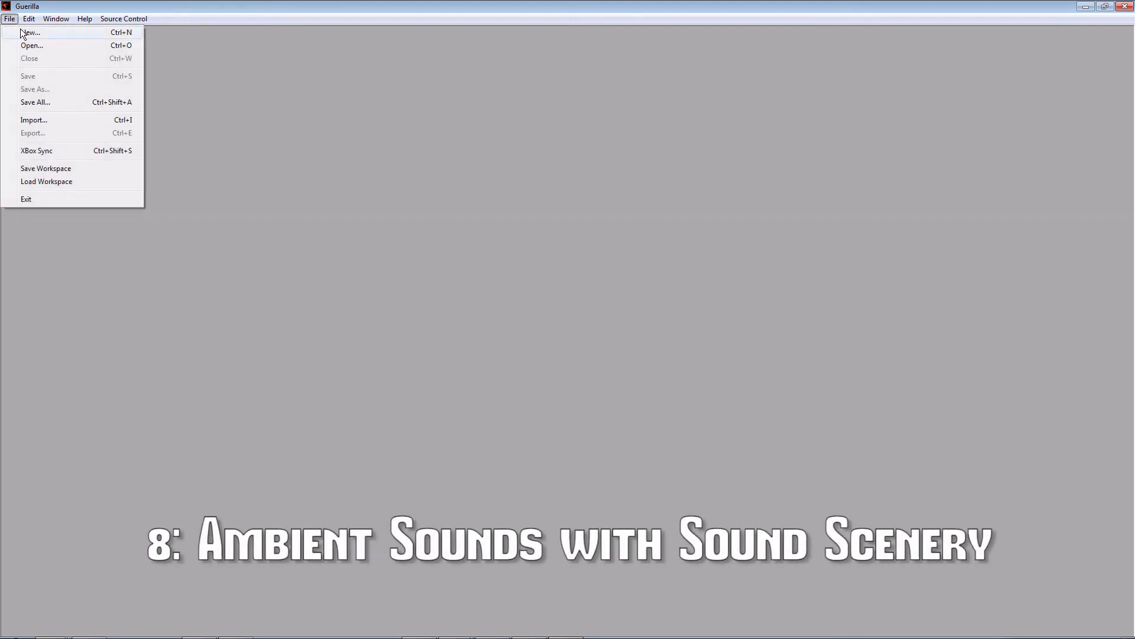
left_click(49, 36)
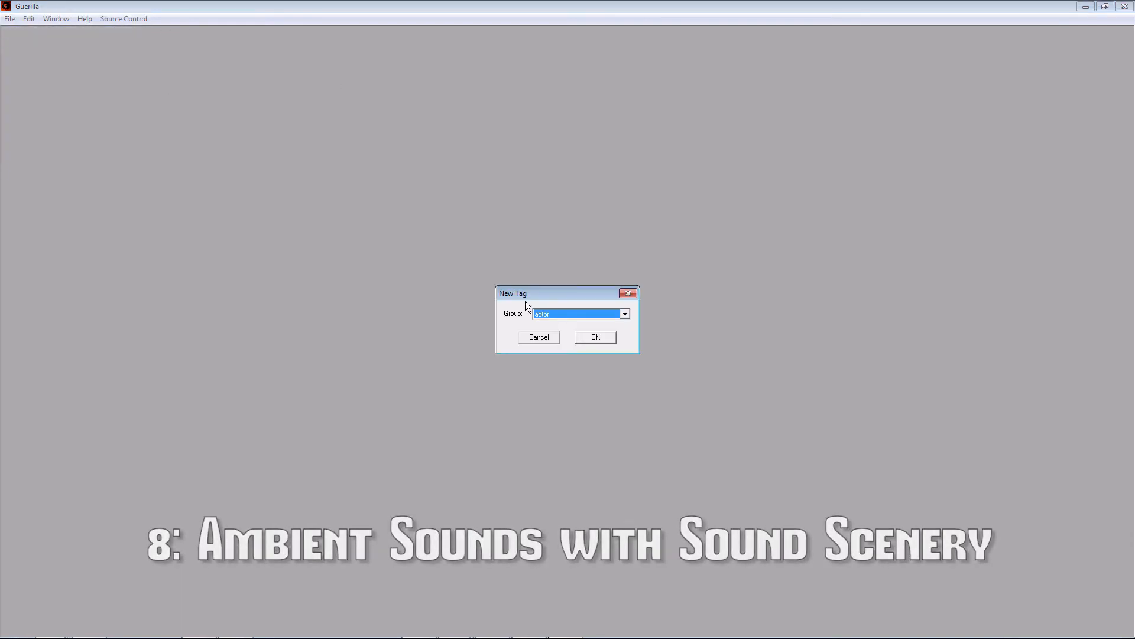
left_click(580, 312)
left_click_drag(627, 349, 627, 430)
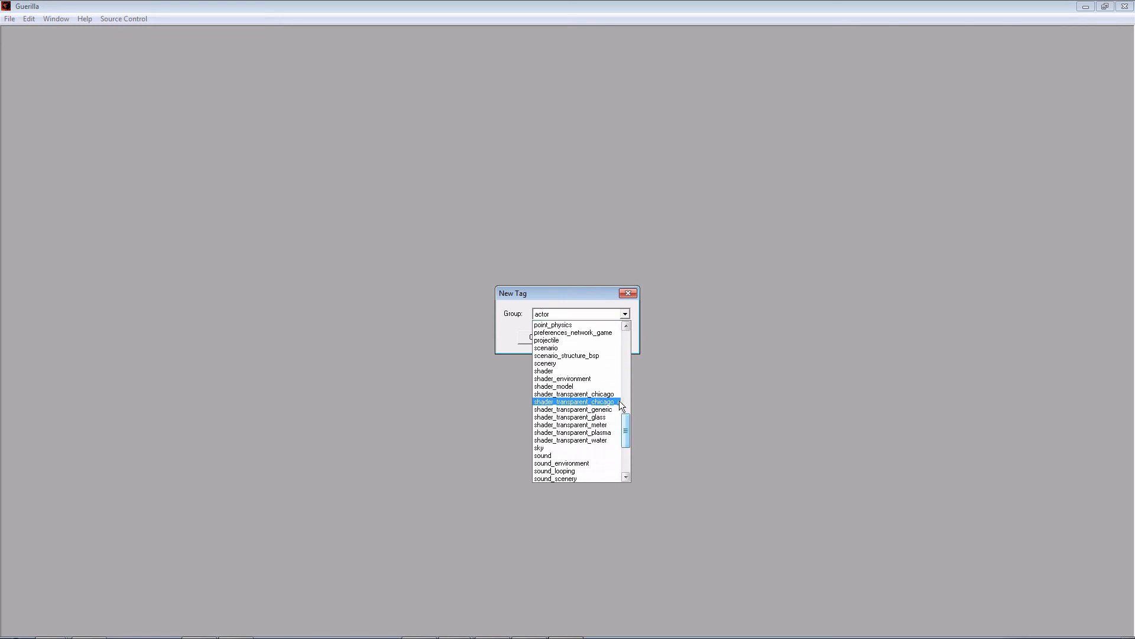
left_click(584, 479)
left_click(596, 341)
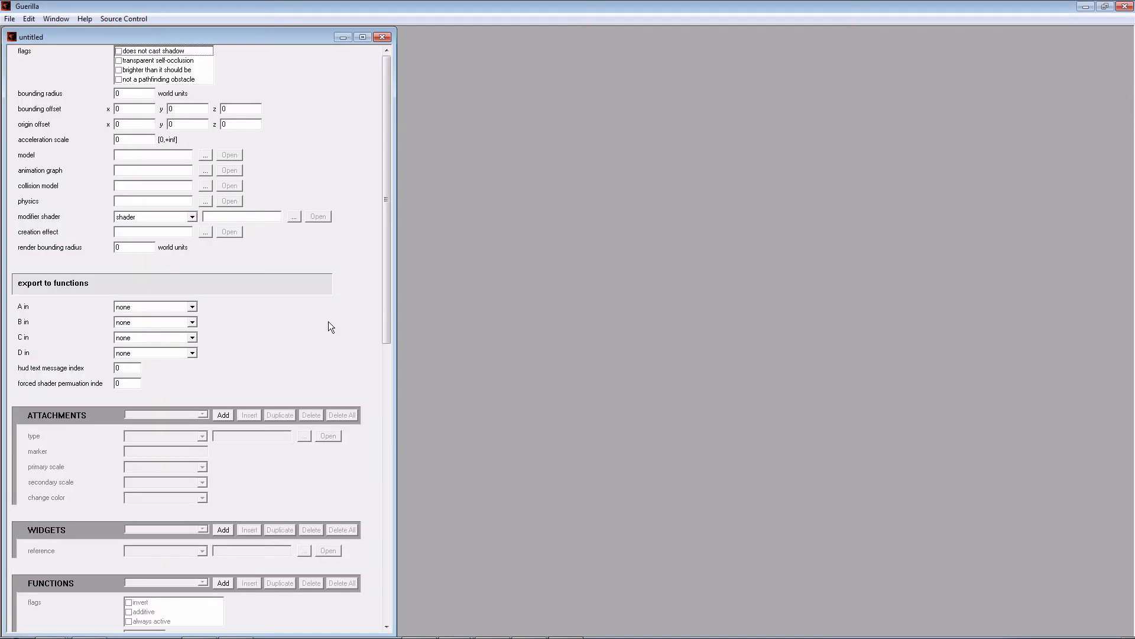
Add an attachment of type sound_looping that references sound\loops\beaconpulse
left_click_drag(388, 147, 421, 126)
left_click(216, 415)
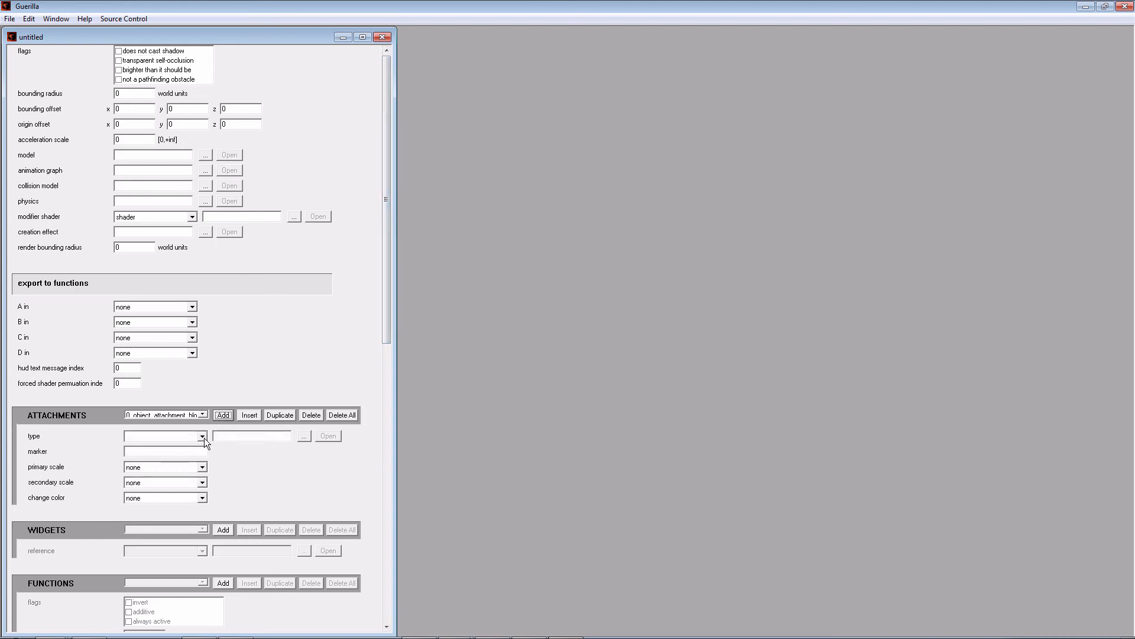
left_click(202, 436)
left_click(179, 485)
left_click(304, 435)
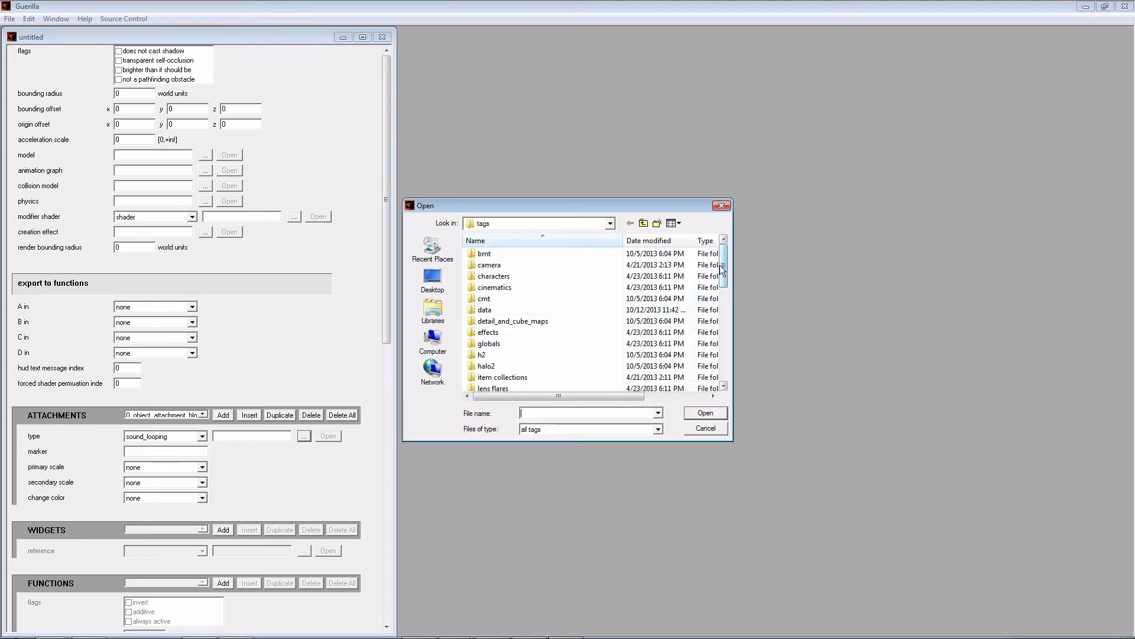
left_click_drag(727, 264, 732, 328)
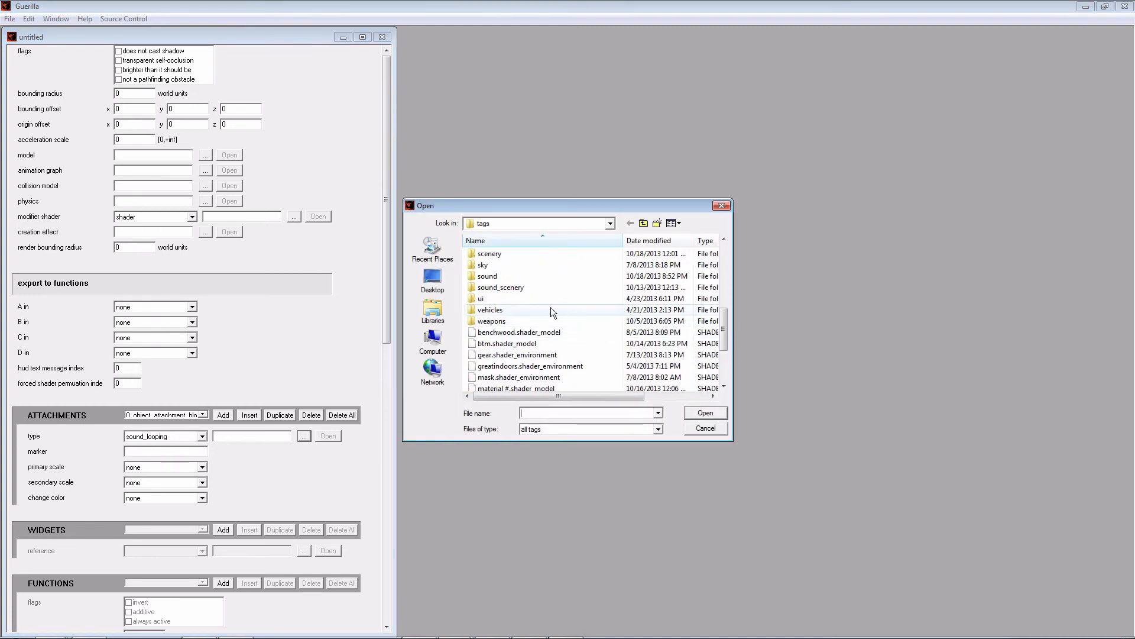
double_click(534, 277)
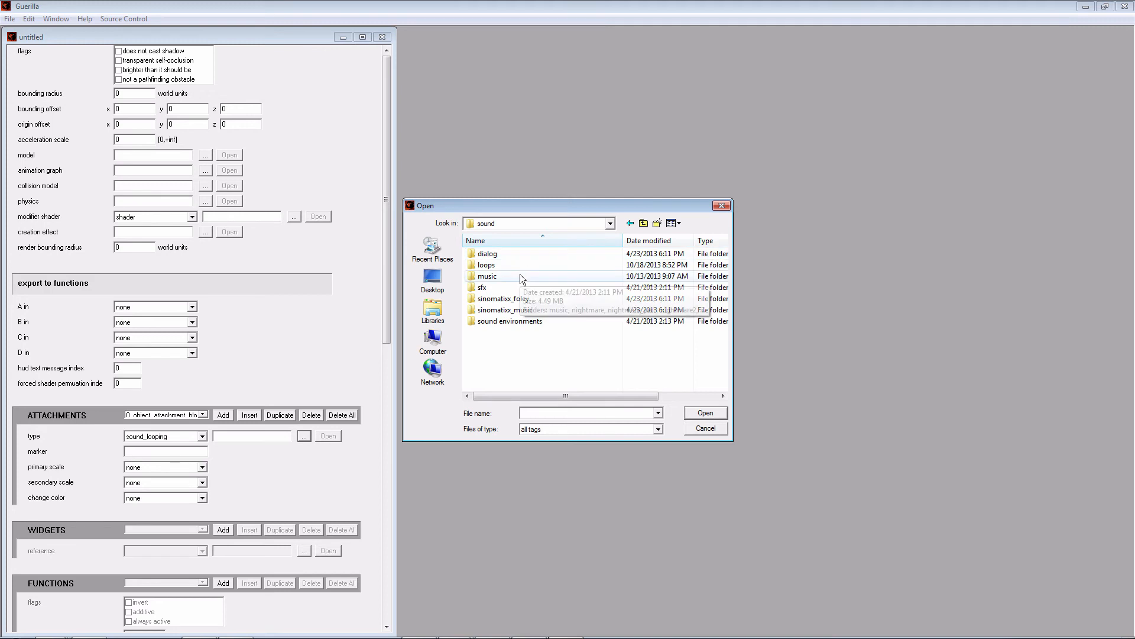
double_click(516, 264)
left_click(515, 253)
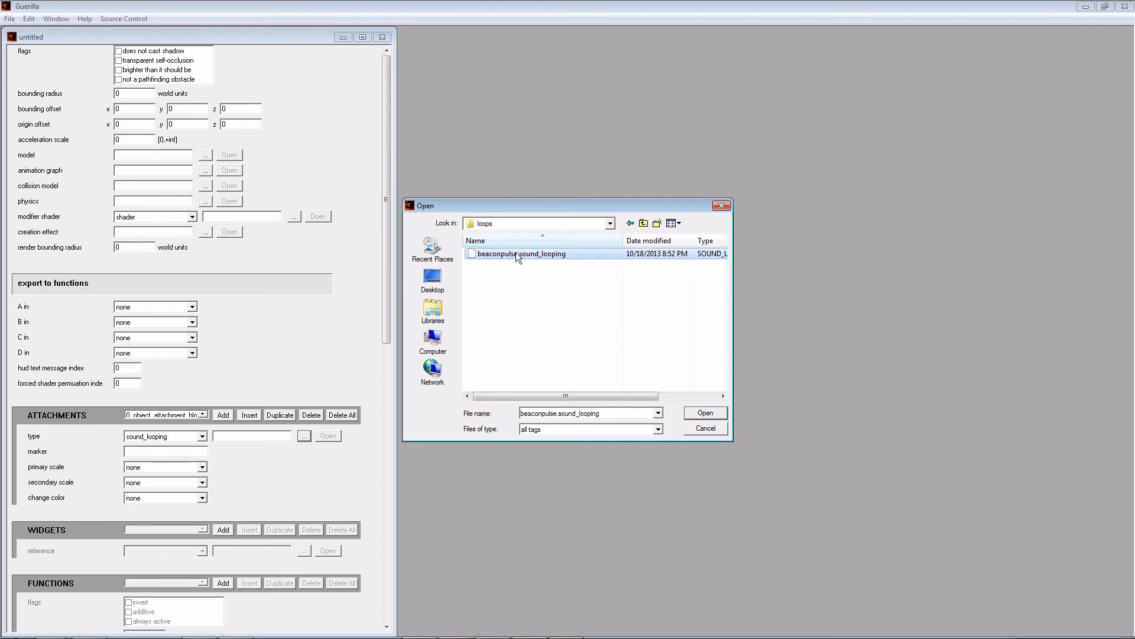
double_click(515, 254)
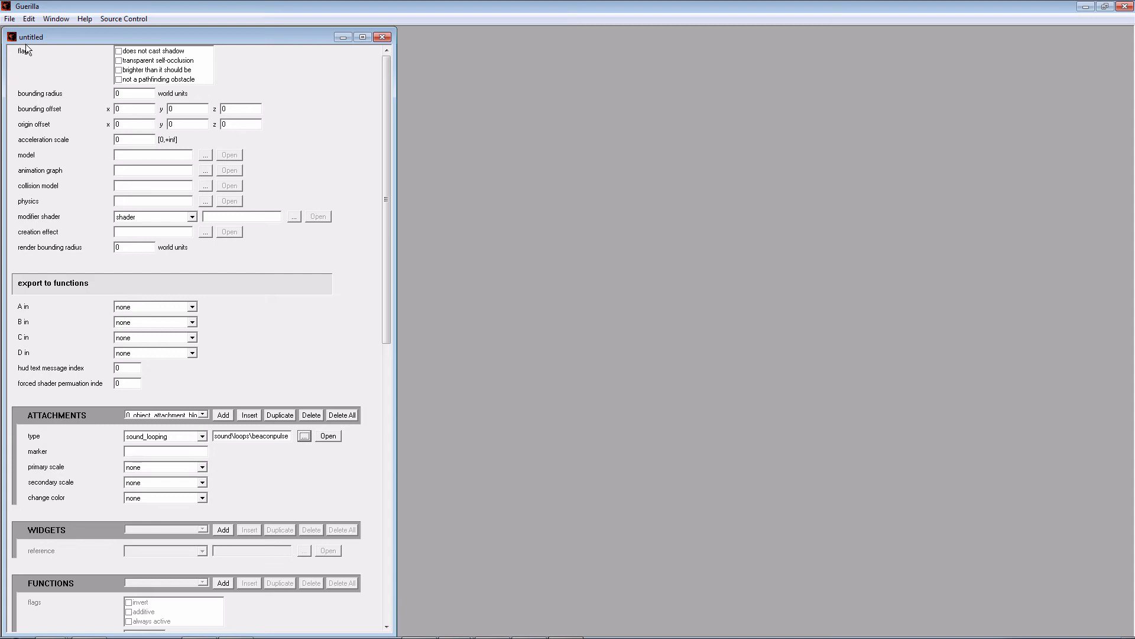
Set the bounding radius to 1, save the tag over thump.sound_scenery in the sound_scenery folder and close it
left_click(126, 94)
type("1")
key("ctrl+s")
scroll(571, 373, "down", 4)
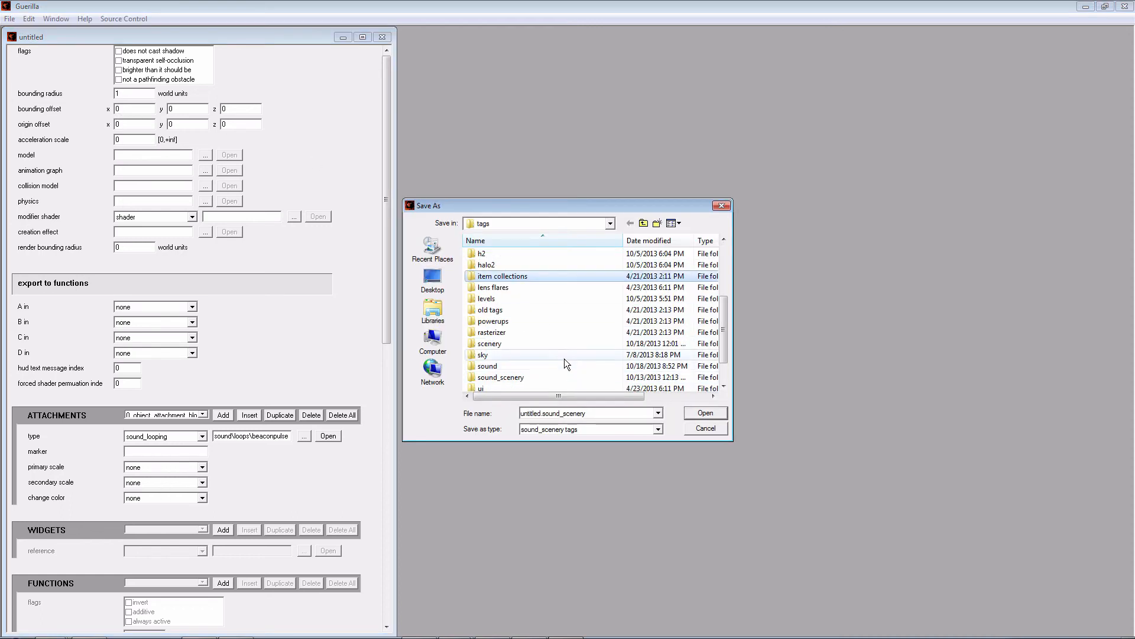
double_click(564, 358)
double_click(505, 256)
left_click(598, 329)
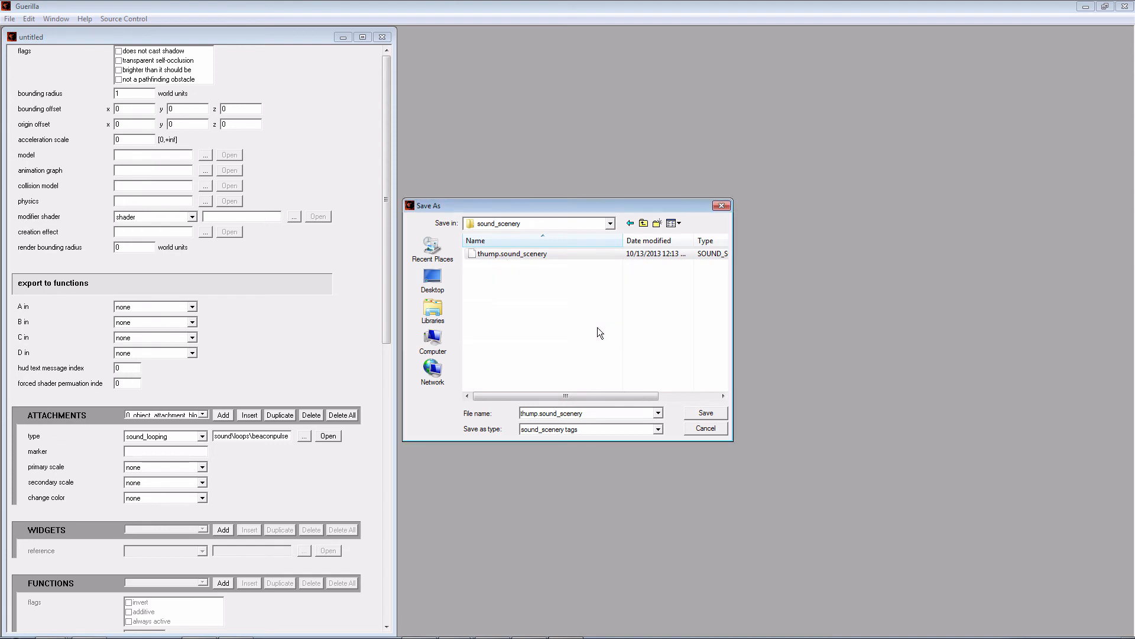
left_click(382, 37)
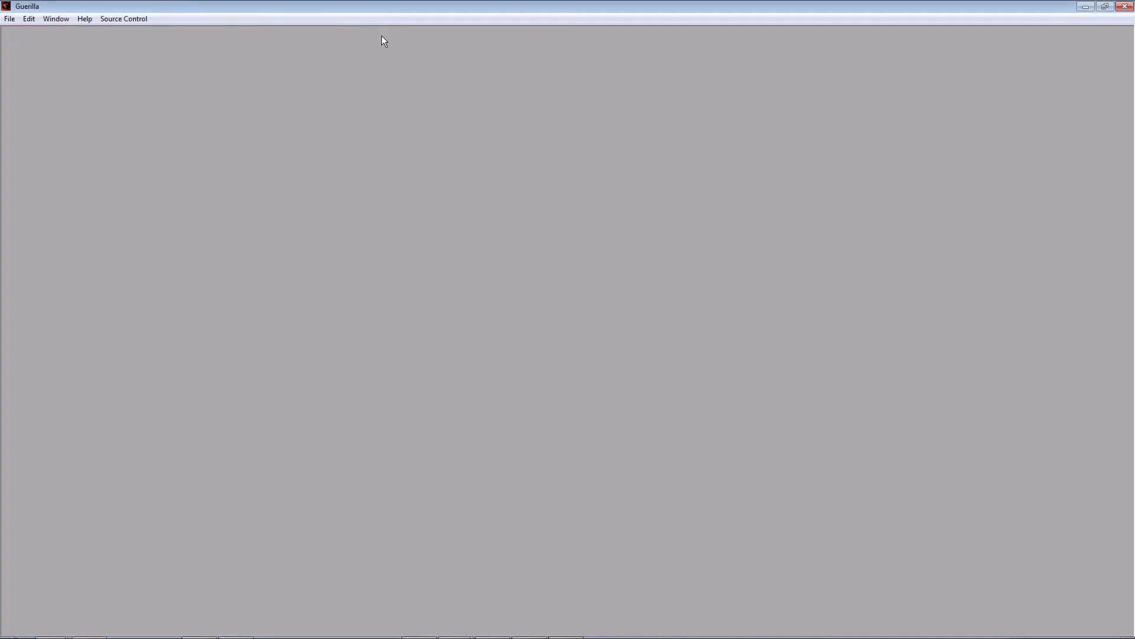
Switch to the Halo library folder, launch sapien.exe and load the wrlabs level
left_click(1086, 7)
mouse_move(572, 636)
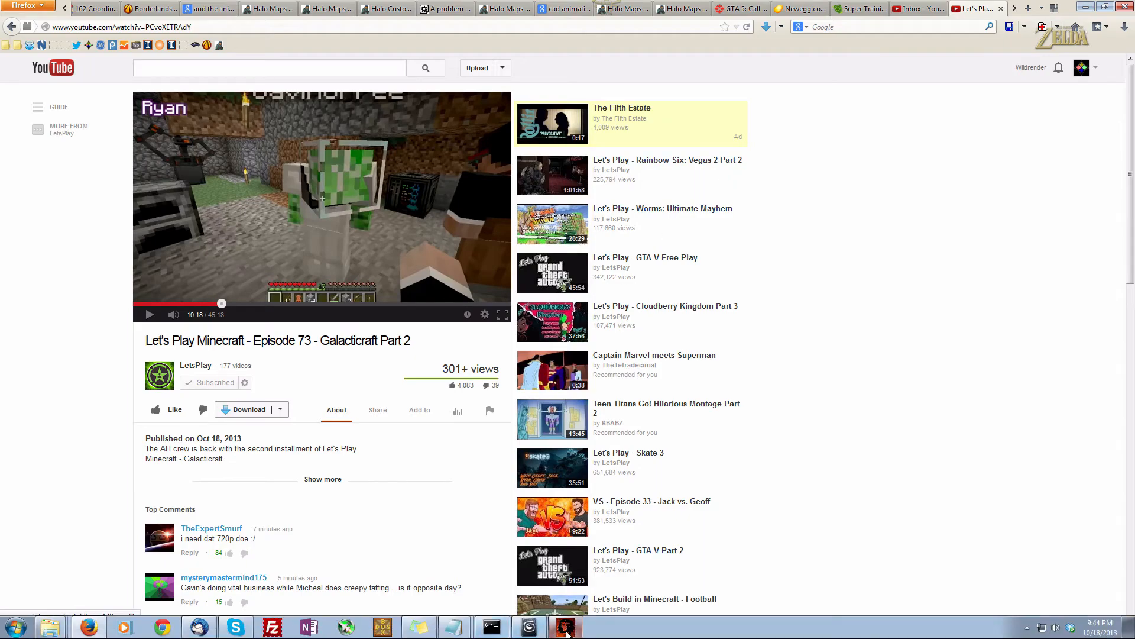
mouse_move(50, 625)
left_click(48, 579)
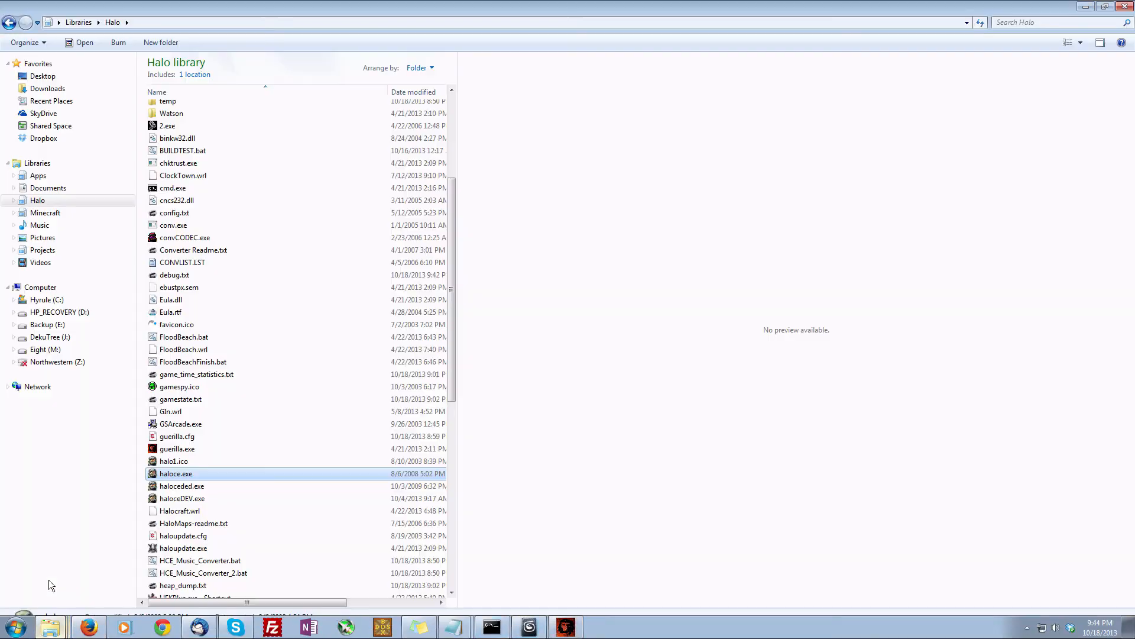
scroll(242, 485, "down", 7)
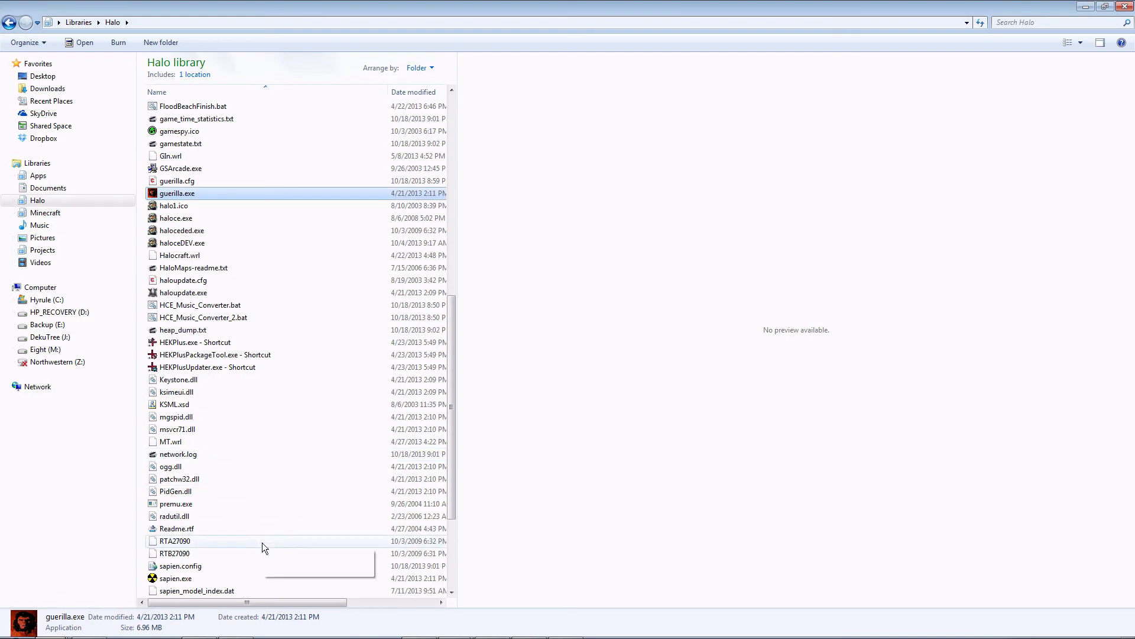
left_click(258, 578)
double_click(257, 578)
double_click(559, 277)
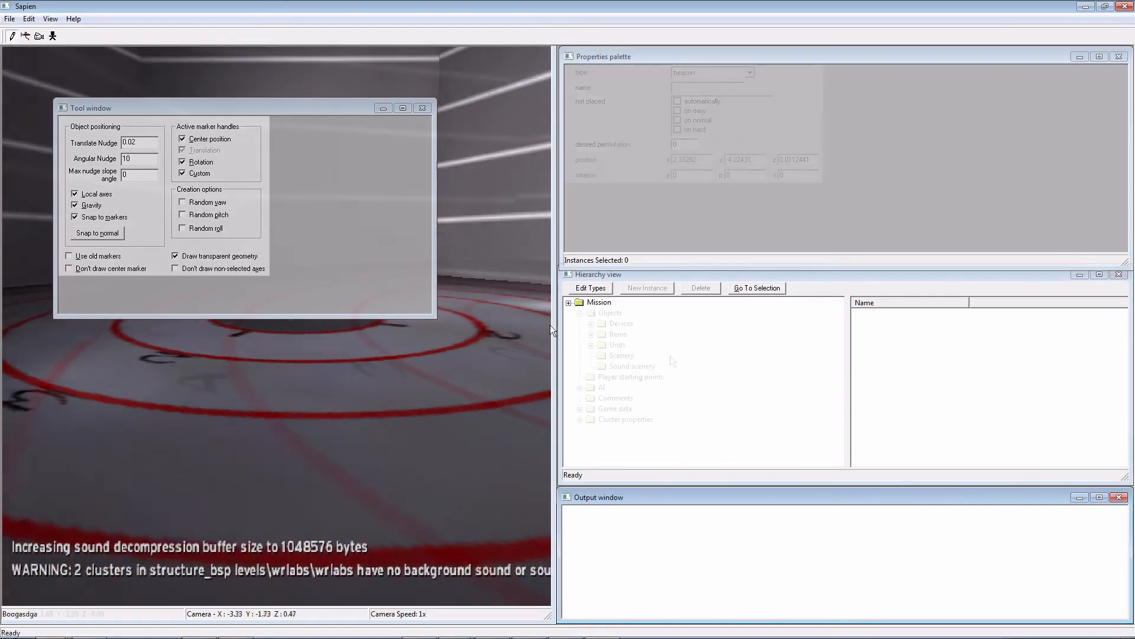
Add the thump tag to the object types of the mission's Sound scenery
left_click(614, 366)
mouse_move(523, 337)
middle_mouse_down()
mouse_move(568, 319)
mouse_move(690, 317)
mouse_move(524, 337)
middle_mouse_up()
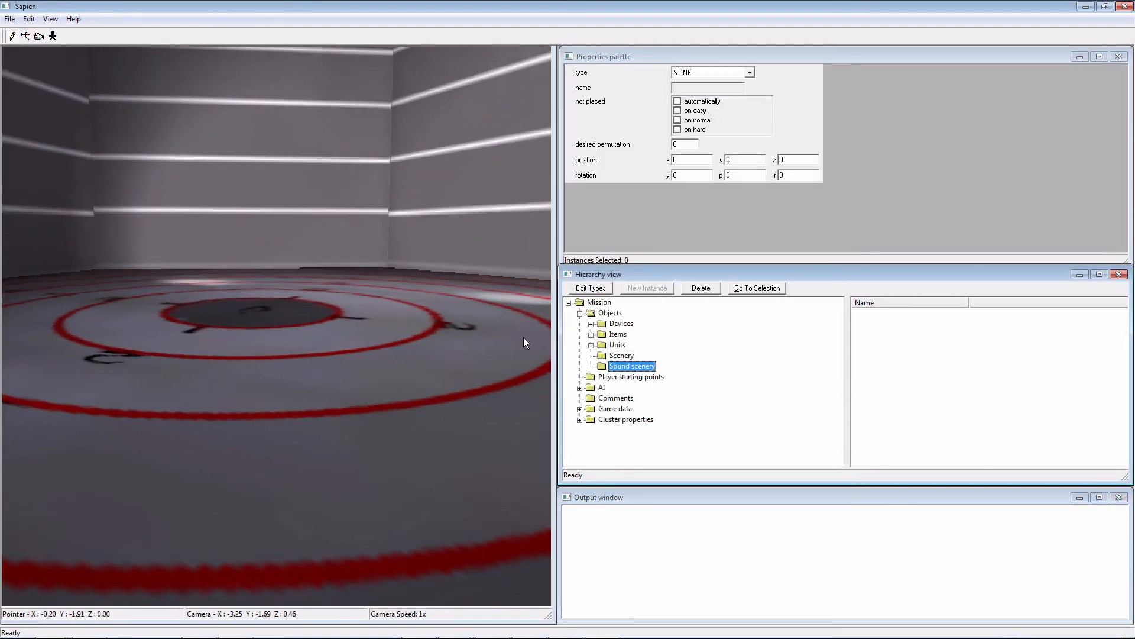
left_click(591, 288)
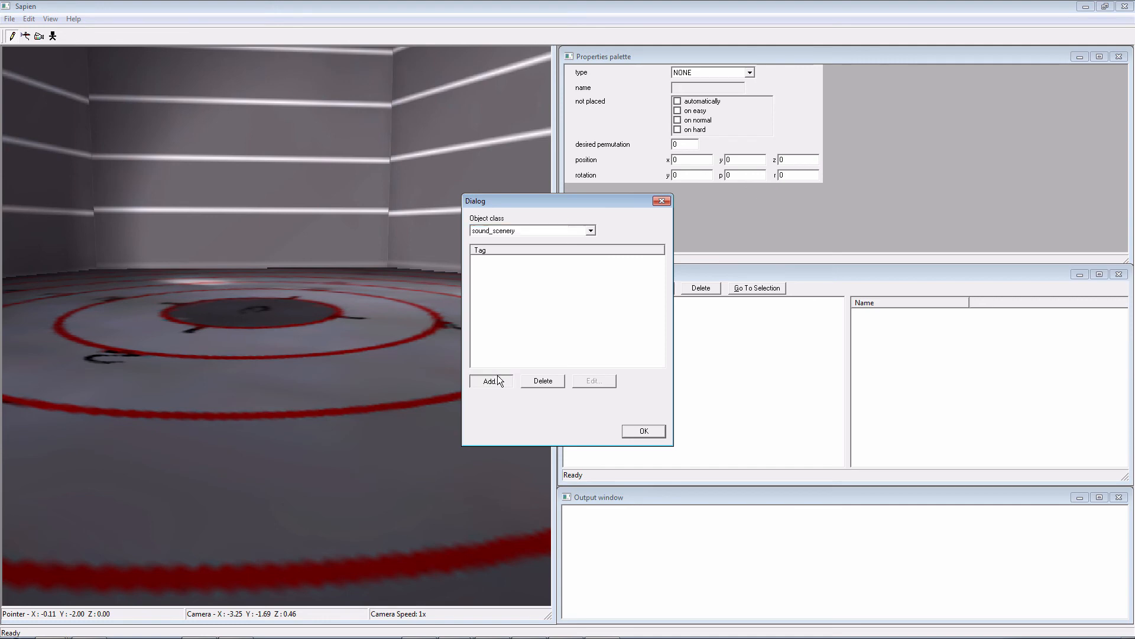
left_click(490, 381)
double_click(514, 265)
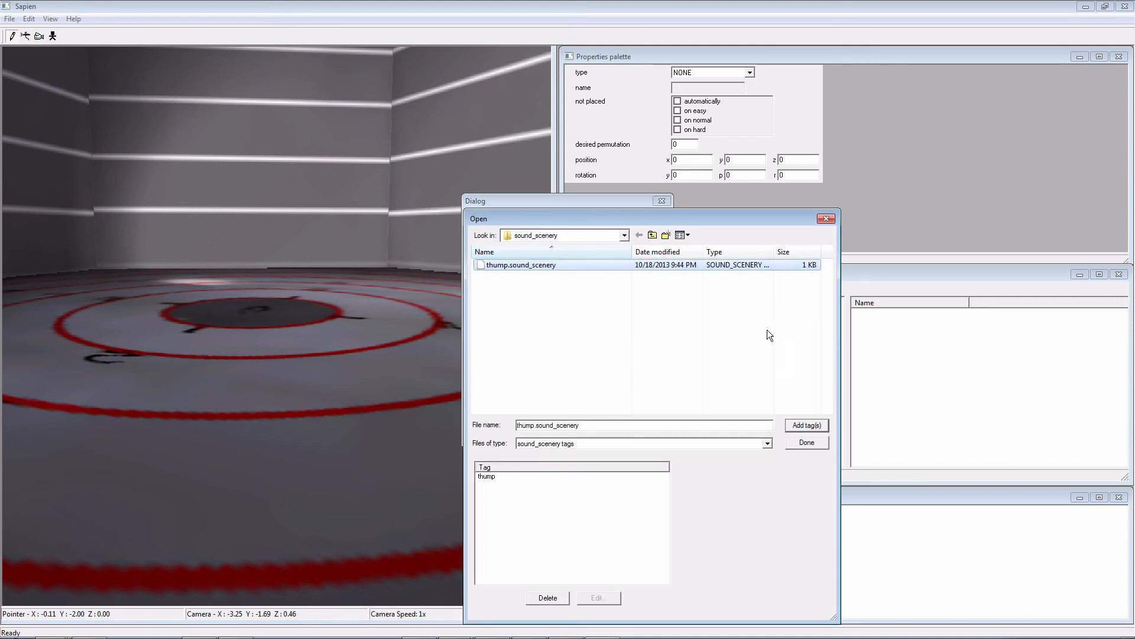
left_click(826, 219)
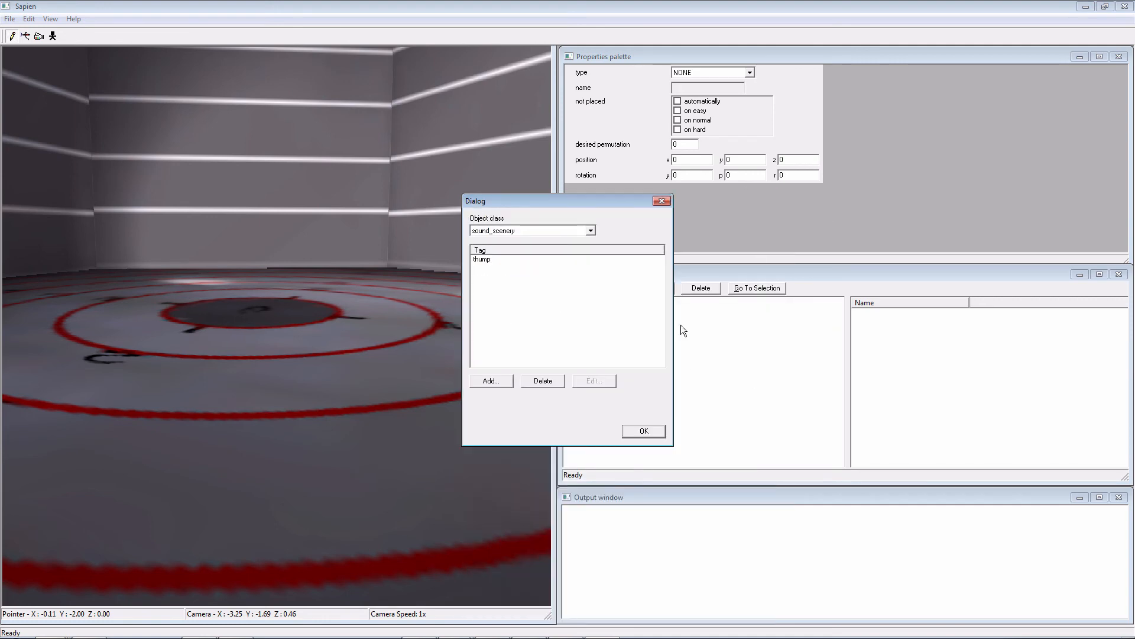
left_click(644, 430)
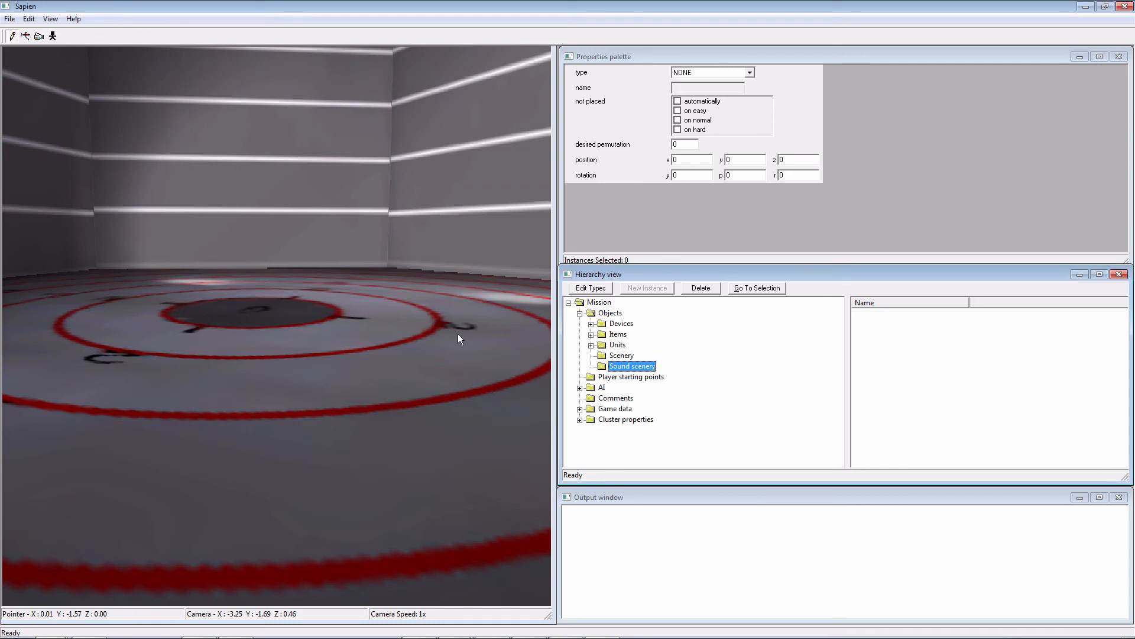
Place a sound scenery instance at the centre of the innermost floor circle and set its type to thump
left_click(253, 310)
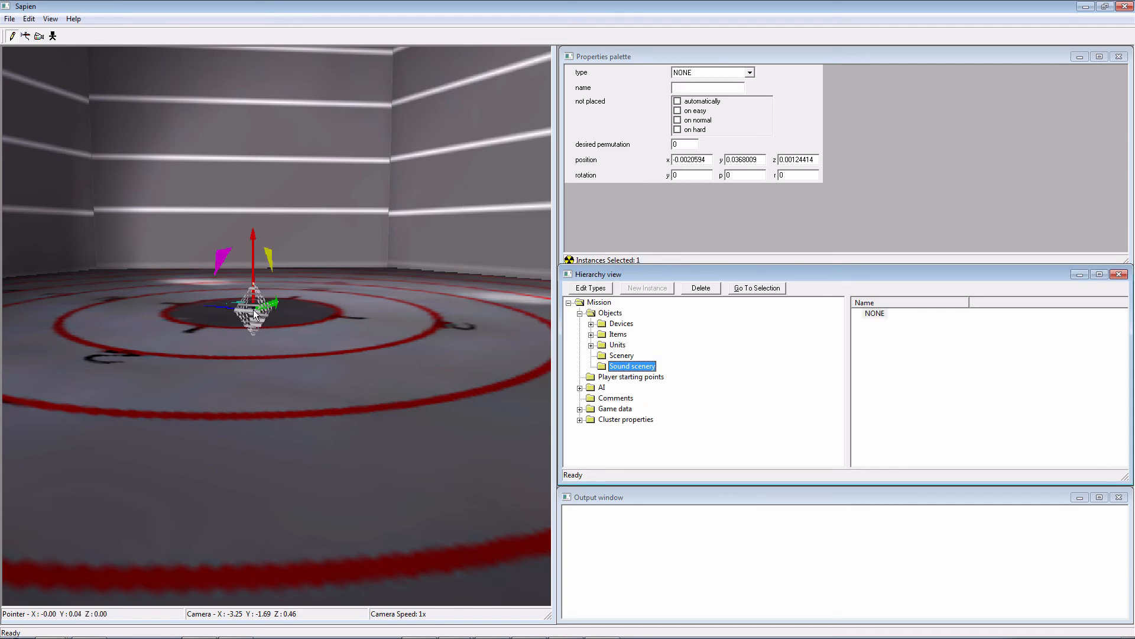
left_click(705, 73)
left_click(704, 91)
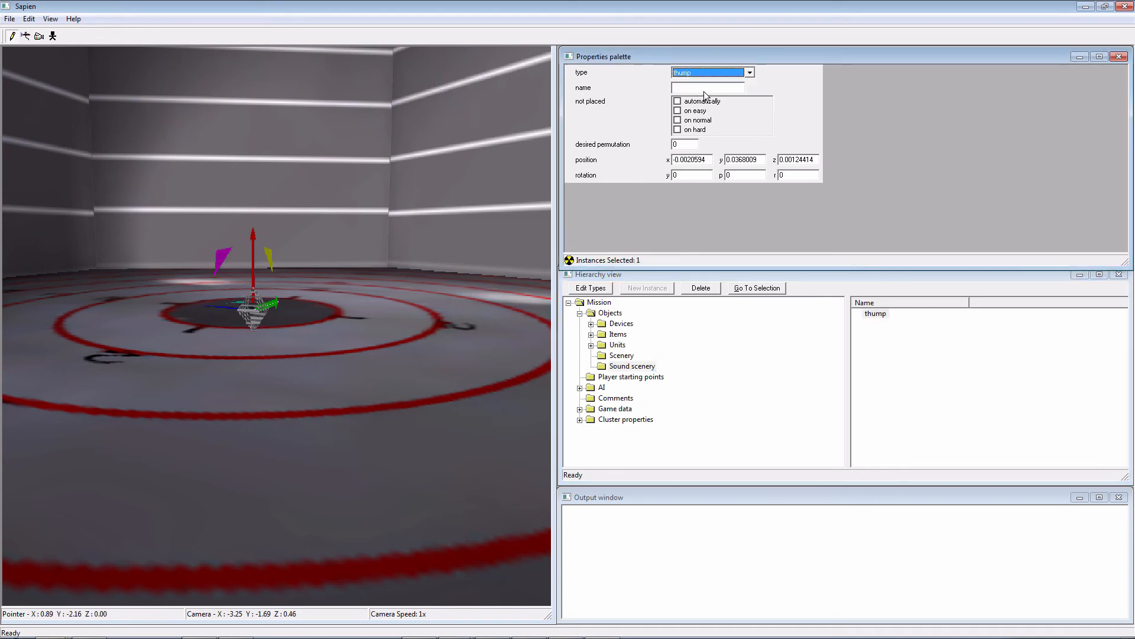
key("w")
mouse_move(565, 320)
middle_mouse_down()
mouse_move(556, 326)
mouse_move(567, 334)
middle_mouse_up()
key("shift")
key("shift")
key("shift")
key("w")
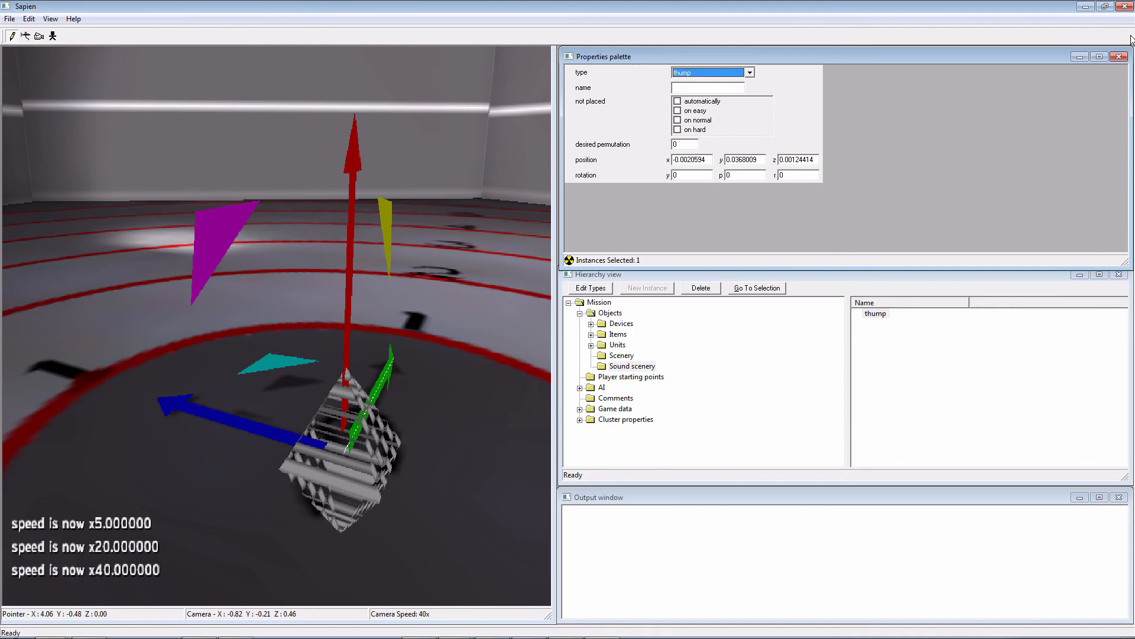
Close Sapien with the changes to wrlabs.scenario saved, relaunch sapien.exe with that scenario, and move the Tool window off the 3D view
left_click(1126, 6)
left_click(514, 358)
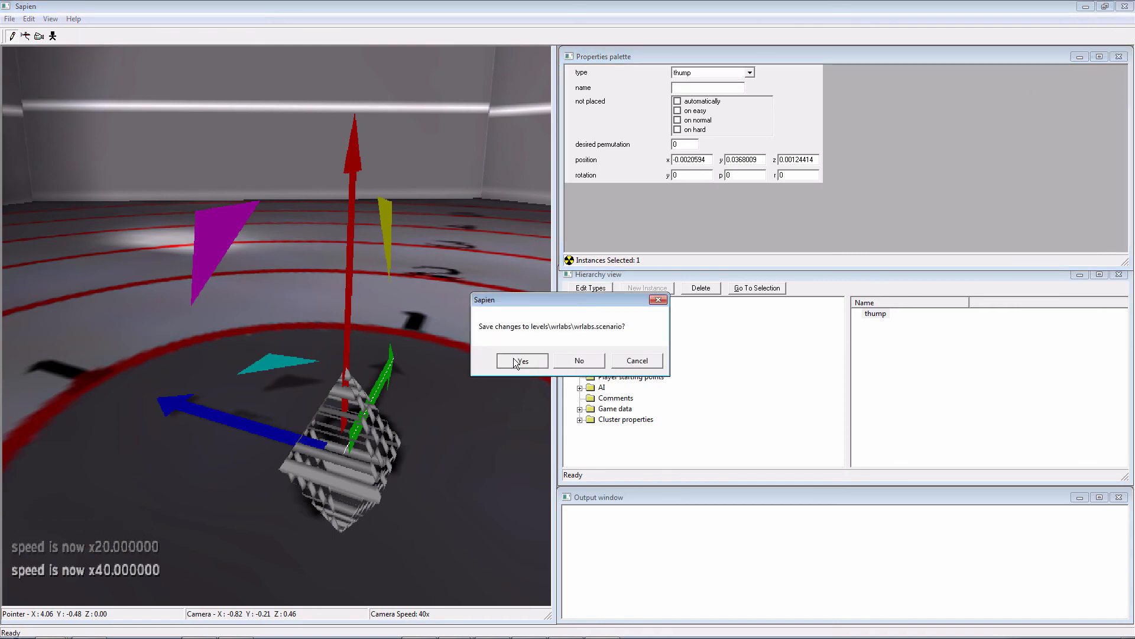
double_click(195, 581)
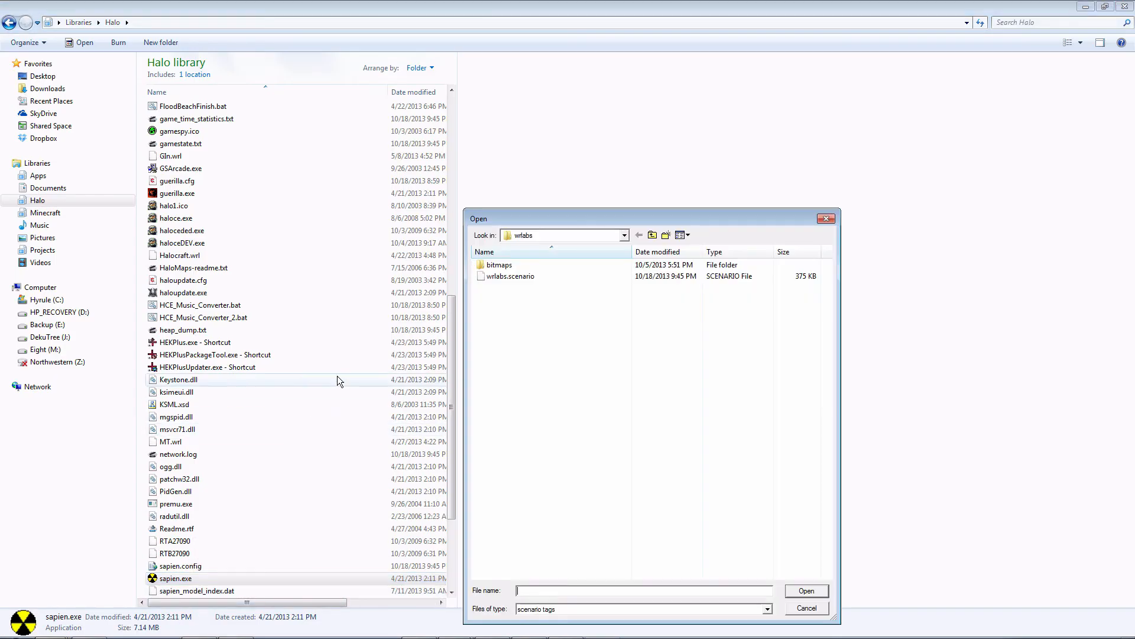
double_click(510, 276)
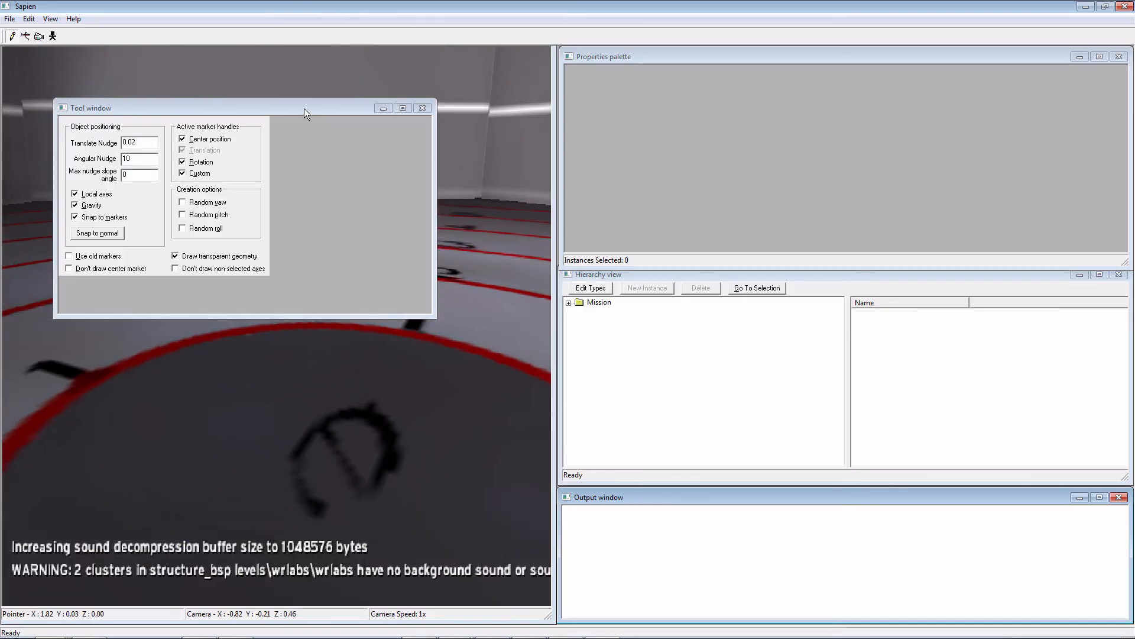
left_click_drag(304, 108, 1034, 290)
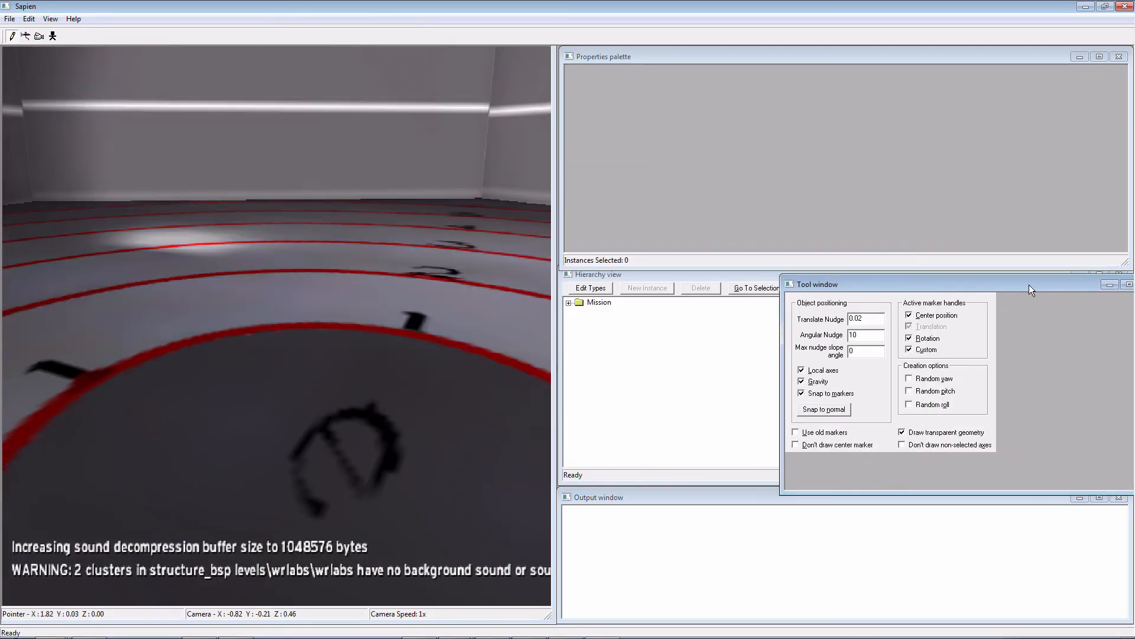
Fly around the reloaded level to check the thump sound scenery at different distances from the centre circle
mouse_move(431, 338)
middle_mouse_down()
mouse_move(586, 324)
mouse_move(576, 305)
mouse_move(588, 330)
mouse_move(549, 322)
mouse_move(458, 340)
mouse_move(435, 327)
middle_mouse_up()
key("s")
key("shift")
key("shift")
key("shift")
key("shift")
key("w")
key("d")
key("s")
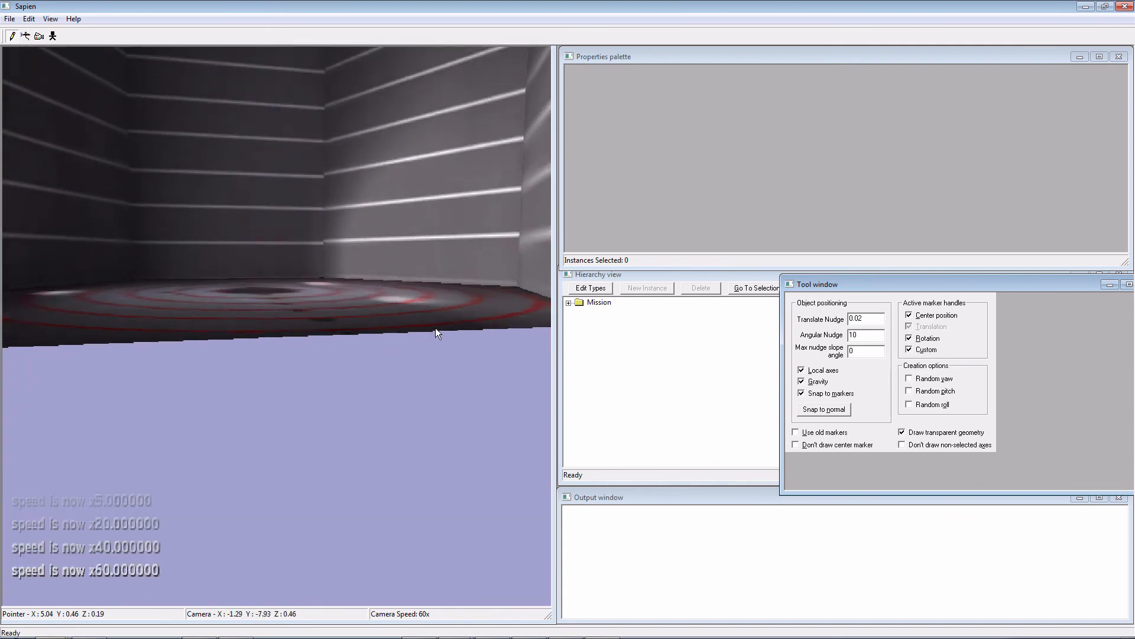
key("w")
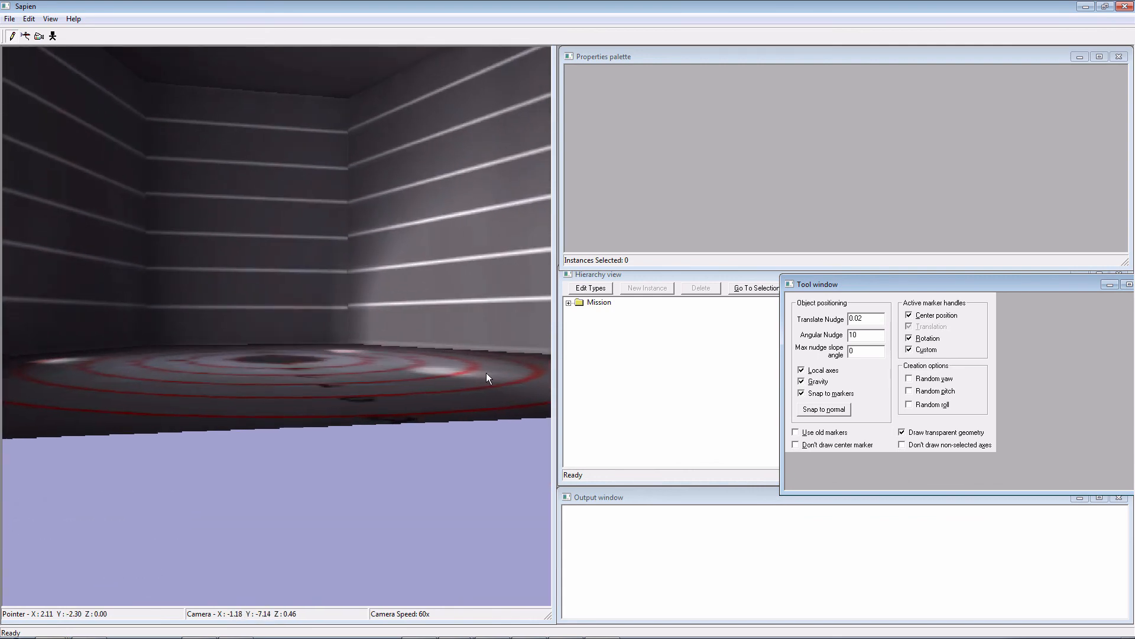